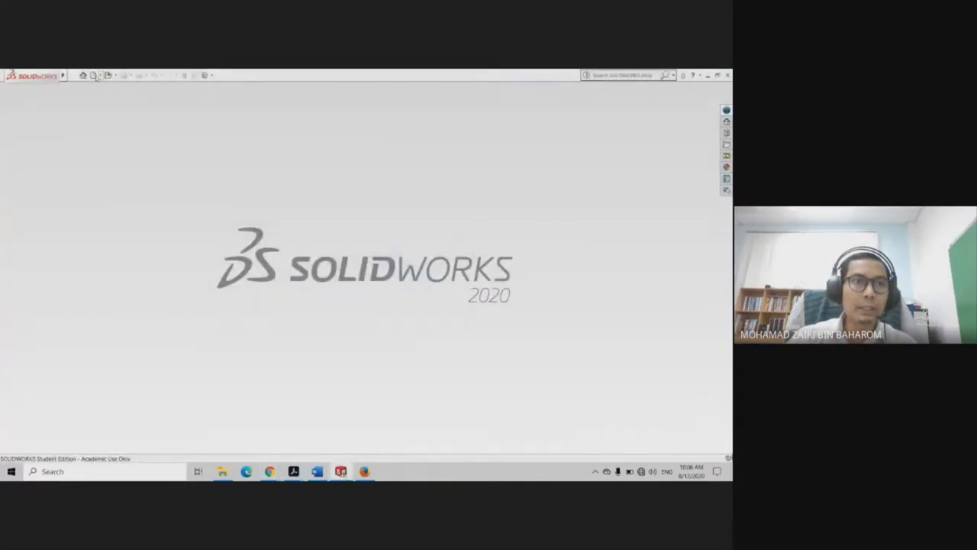
Create a new Part document (Part2) from File > New
{"action": "left_click", "coordinate": [71, 75]}
{"action": "left_click", "coordinate": [84, 84]}
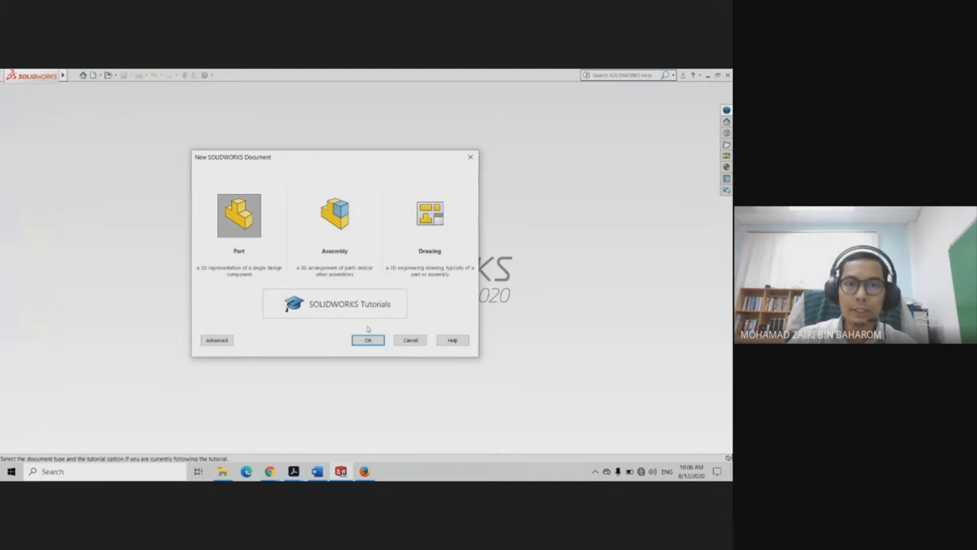
{"action": "left_click", "coordinate": [367, 339]}
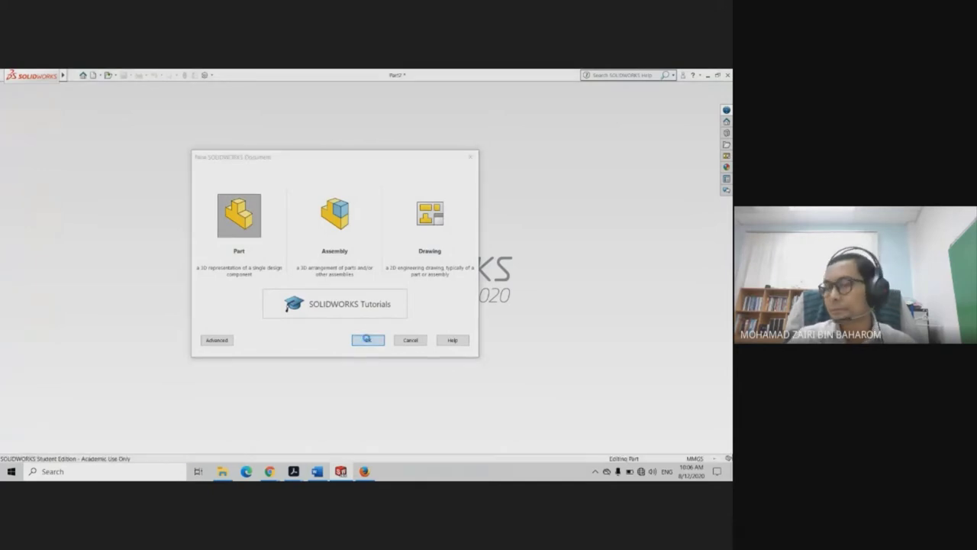
{"action": "mouse_move", "coordinate": [638, 416]}
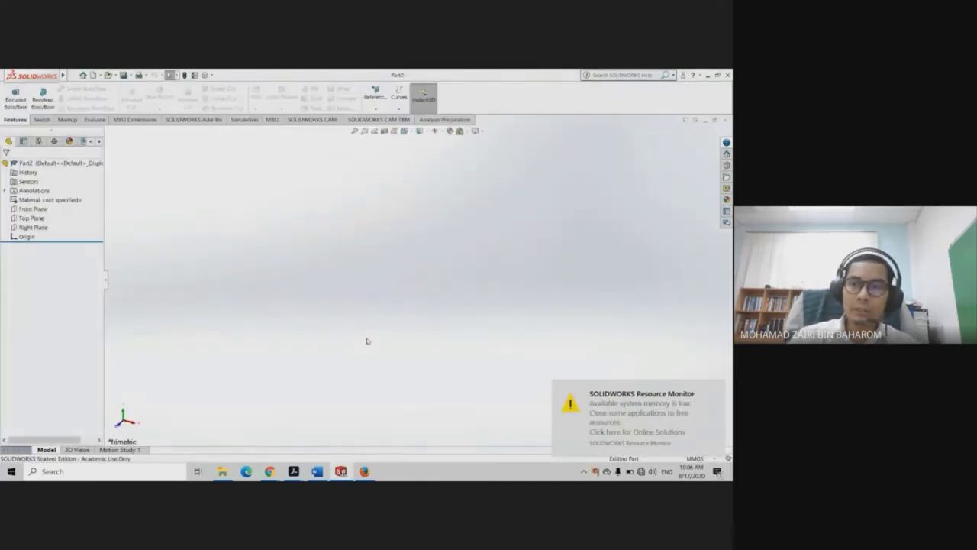
Dismiss the low-memory notice, show the Sketch tools, and select Front Plane after previewing all three planes
{"action": "left_click", "coordinate": [712, 389]}
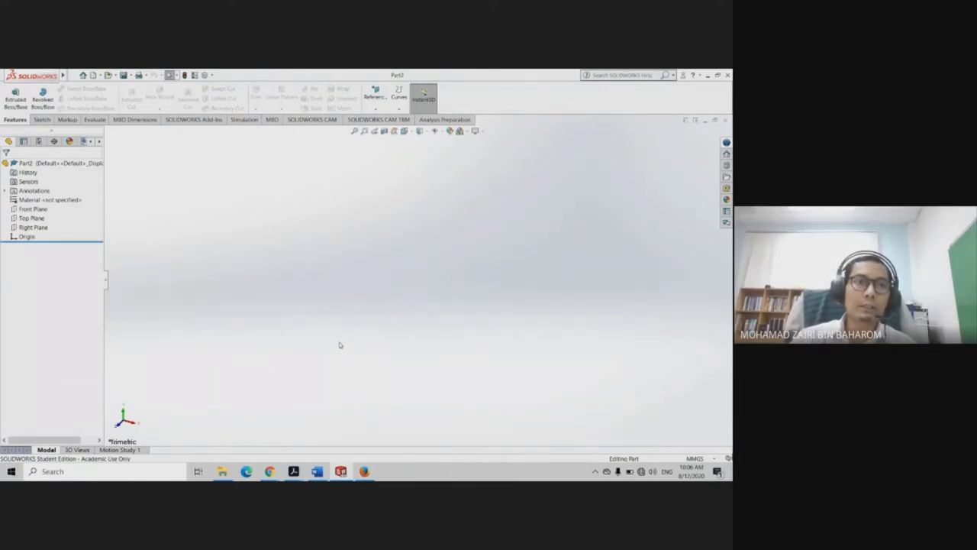
{"action": "left_click", "coordinate": [42, 120]}
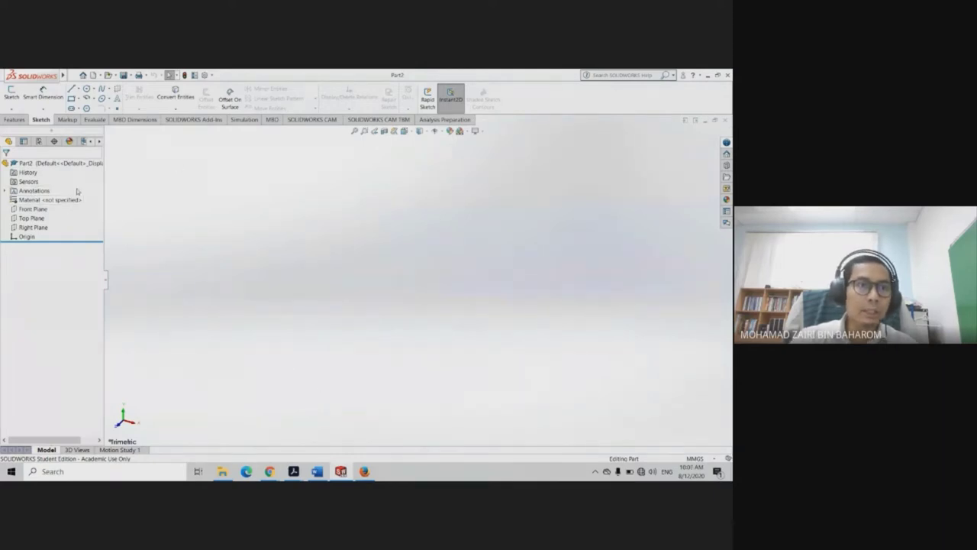
{"action": "left_click", "coordinate": [34, 209]}
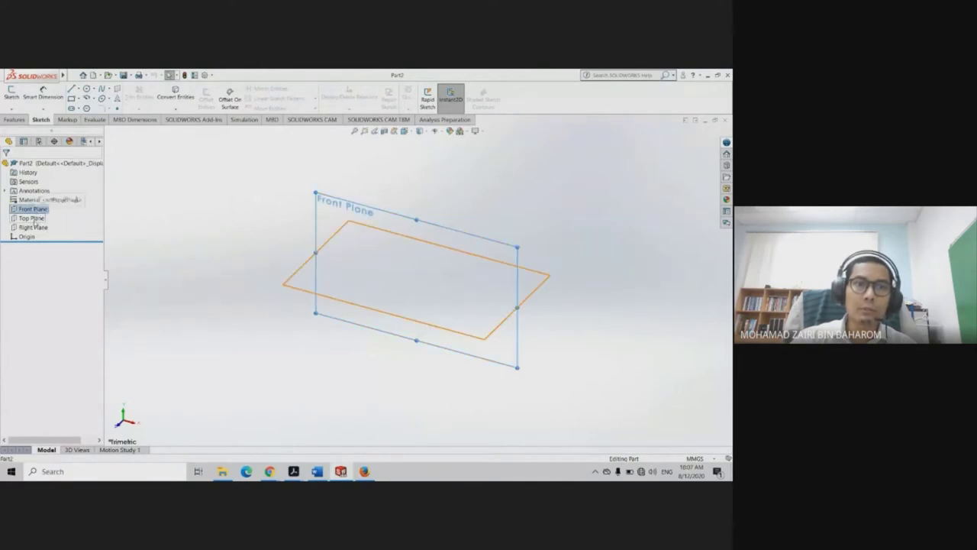
{"action": "left_click", "coordinate": [32, 218]}
{"action": "left_click", "coordinate": [32, 210]}
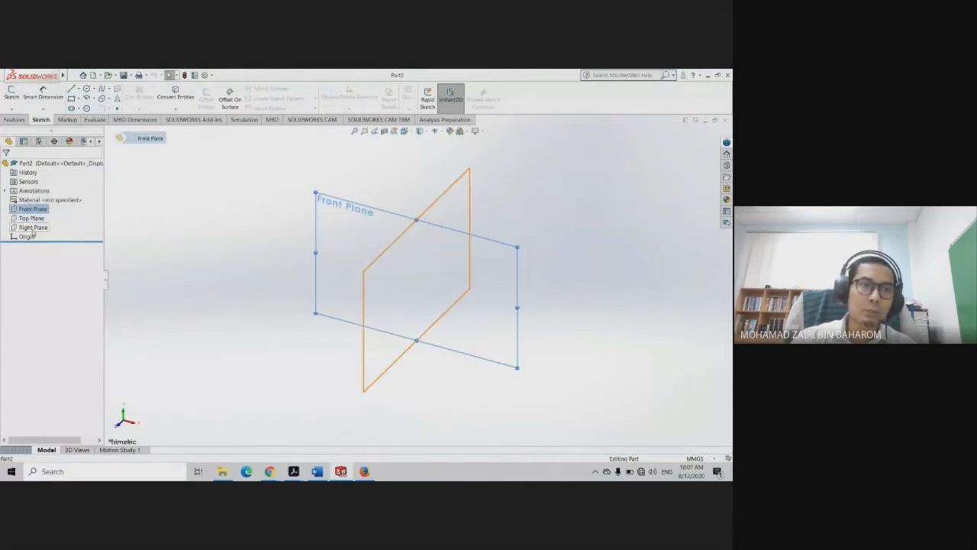
{"action": "left_click", "coordinate": [32, 227]}
{"action": "left_click", "coordinate": [30, 209]}
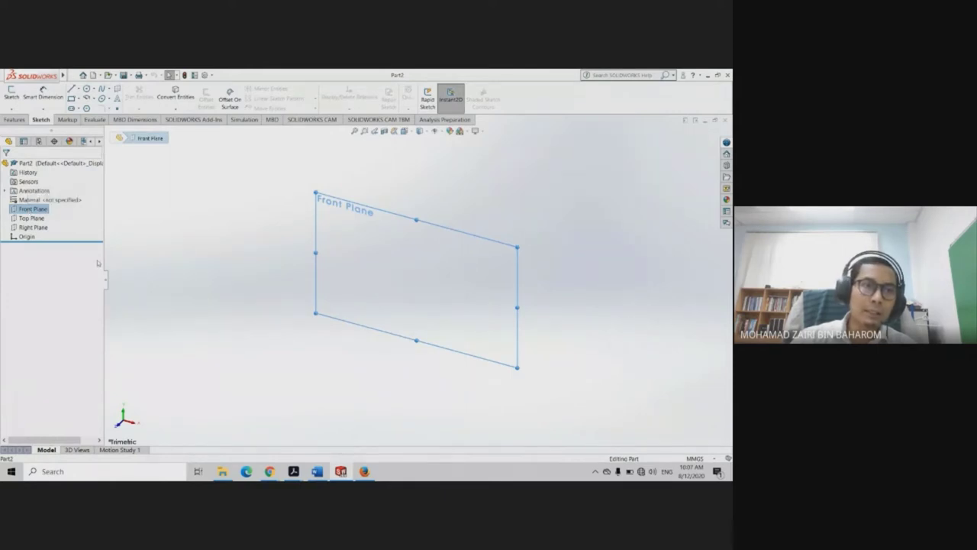
Start a sketch on the Front Plane and view it in a zoomed-in Front orientation
{"action": "right_click", "coordinate": [43, 209]}
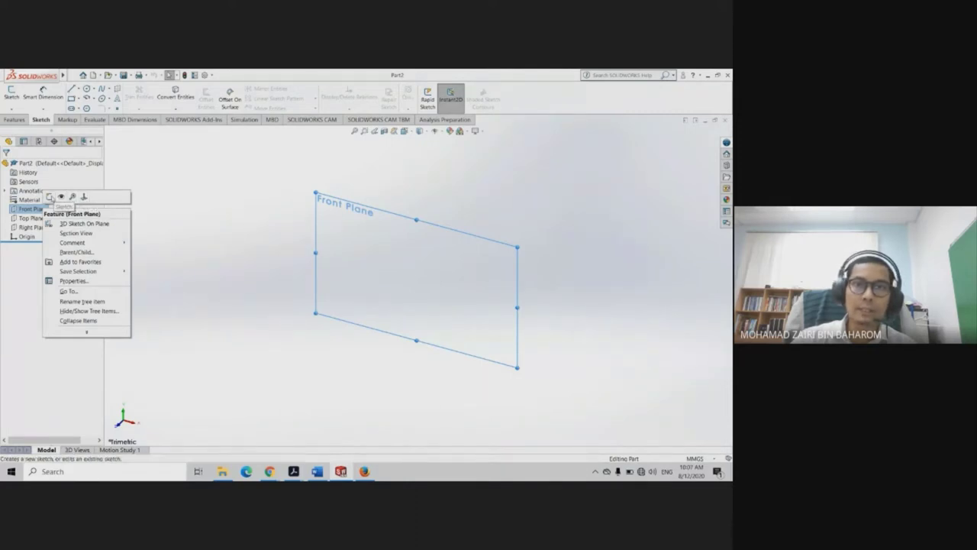
{"action": "left_click", "coordinate": [50, 198]}
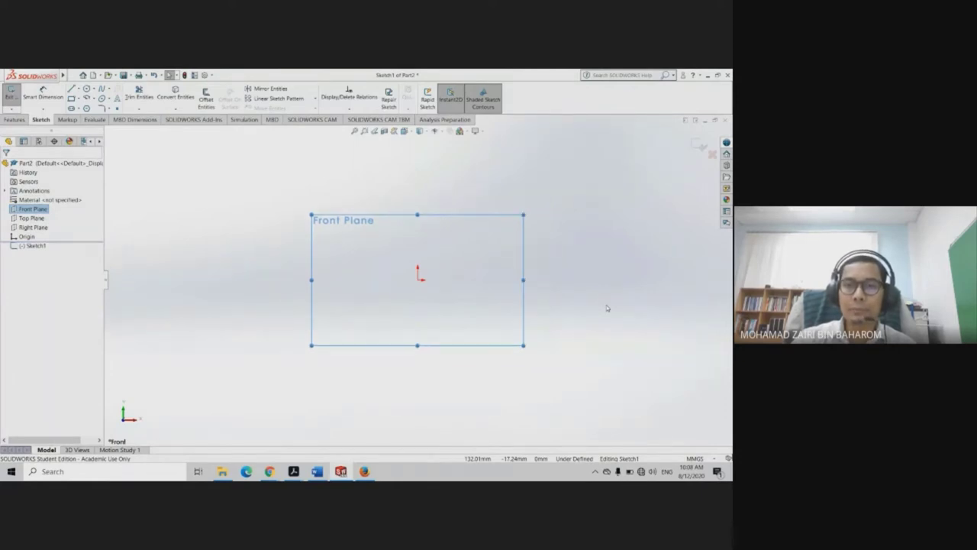
{"action": "scroll", "coordinate": [607, 307], "scroll_direction": "down", "scroll_amount": 1}
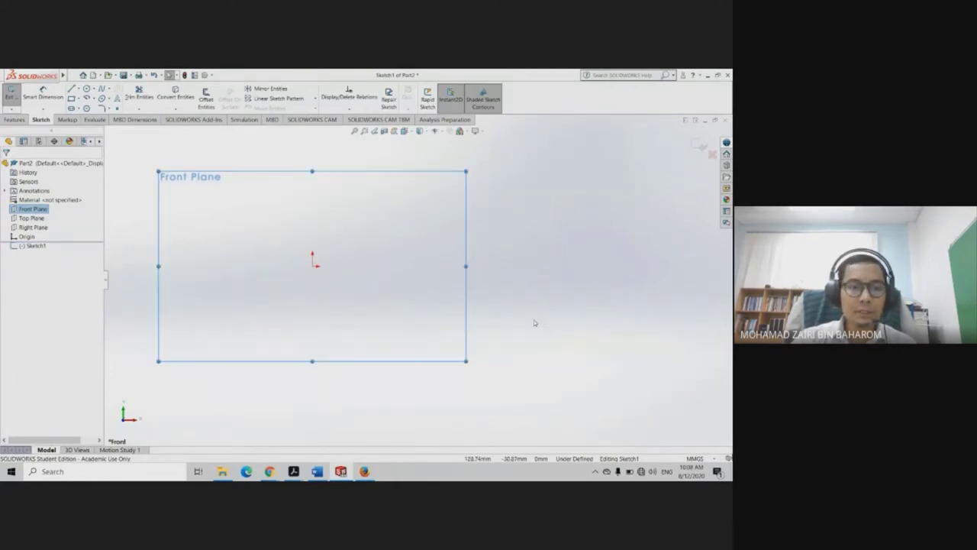
{"action": "middle_click_drag", "start_coordinate": [534, 323], "coordinate": [572, 316]}
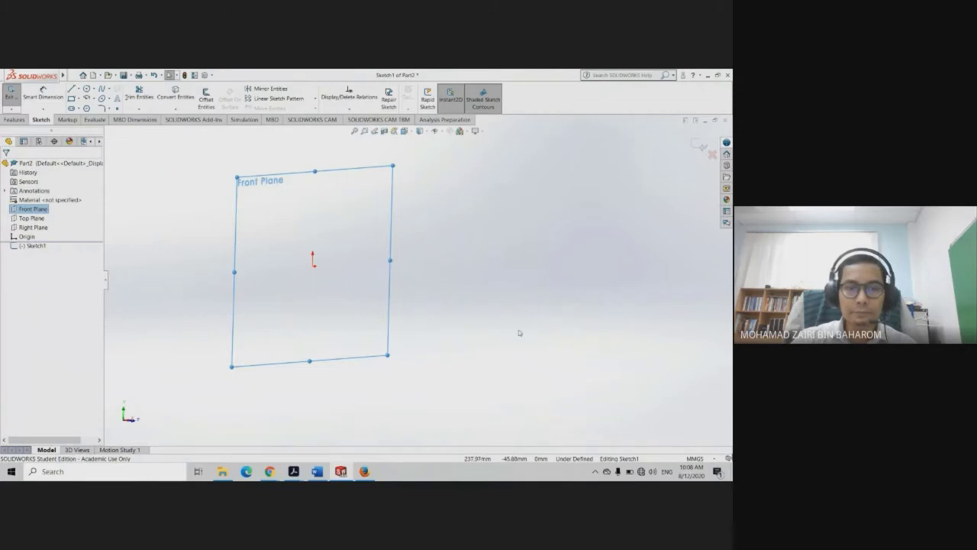
{"action": "key", "text": "space"}
{"action": "key", "text": "ctrl+1"}
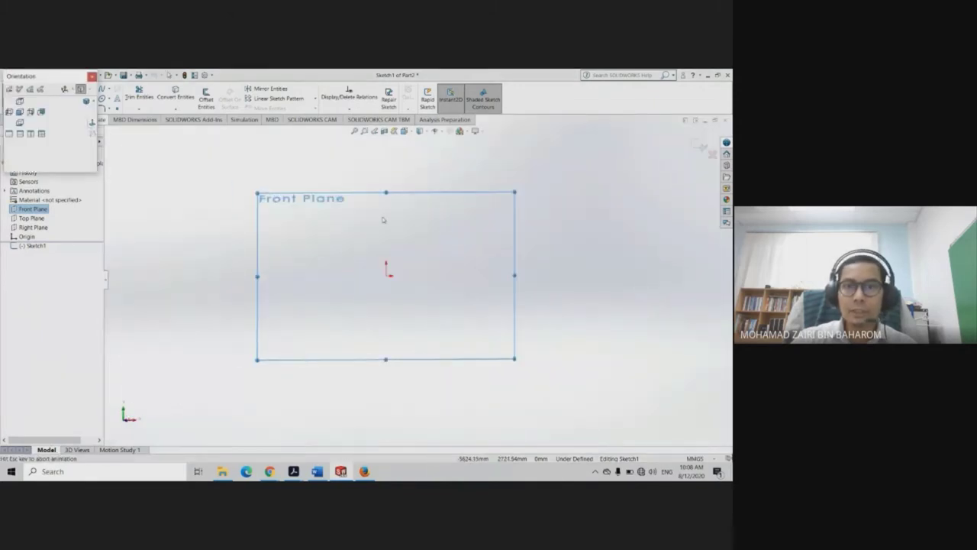
{"action": "mouse_move", "coordinate": [581, 308]}
{"action": "middle_mouse_down", "text": "ctrl"}
{"action": "mouse_move", "coordinate": [565, 303]}
{"action": "mouse_move", "coordinate": [686, 323]}
{"action": "middle_mouse_up", "text": "ctrl"}
{"action": "scroll", "coordinate": [556, 304], "scroll_direction": "down", "scroll_amount": 2}
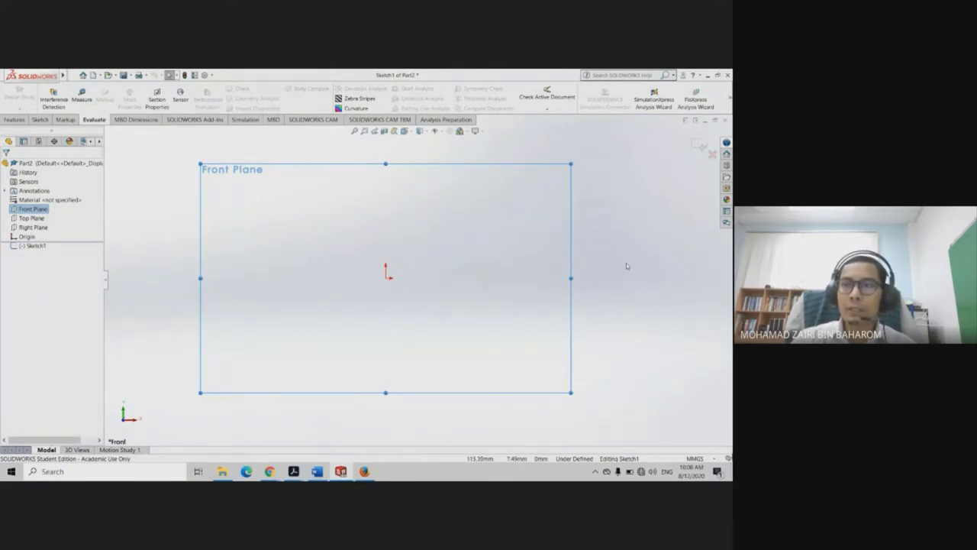
Show the Sketch tools, check the Smart Dimension types, and clear the Front Plane selection
{"action": "left_click", "coordinate": [40, 120]}
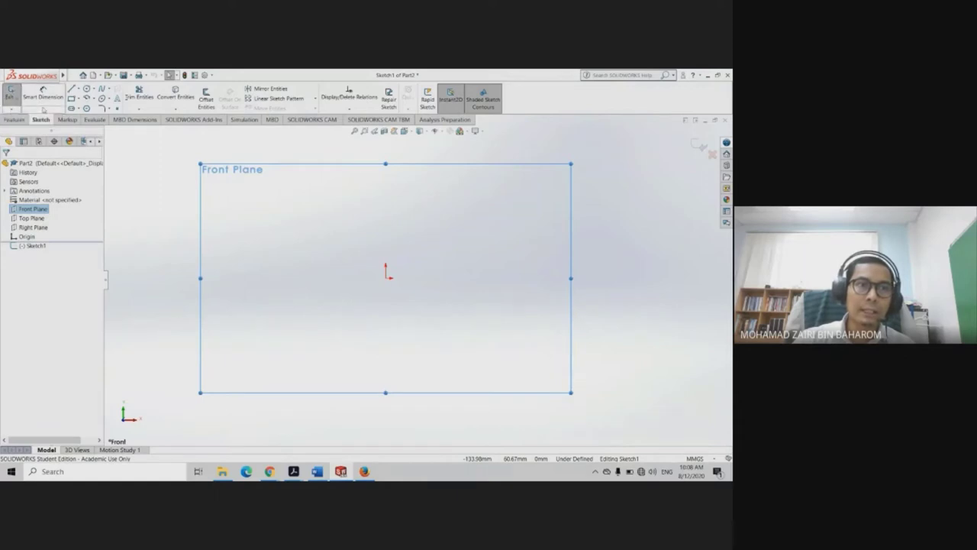
{"action": "left_click", "coordinate": [43, 109]}
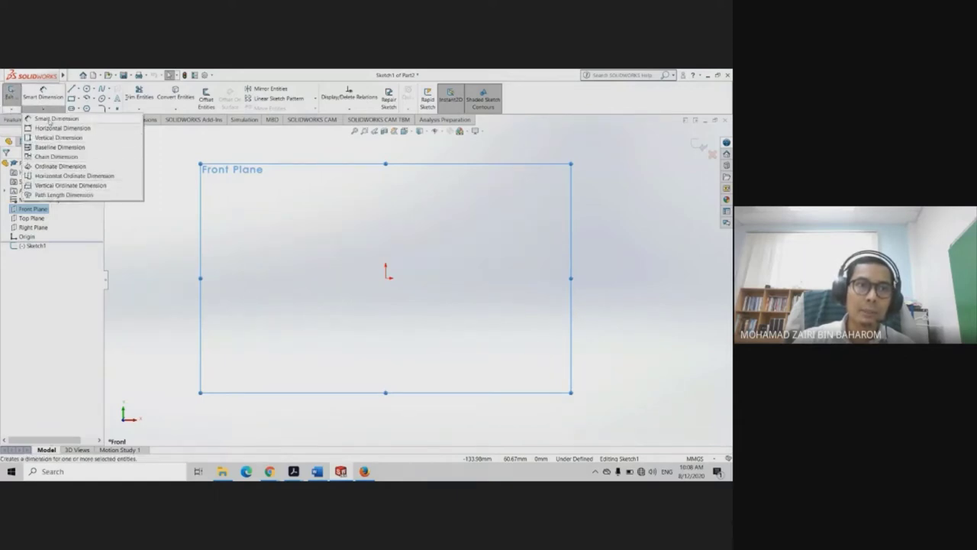
{"action": "left_click", "coordinate": [173, 141]}
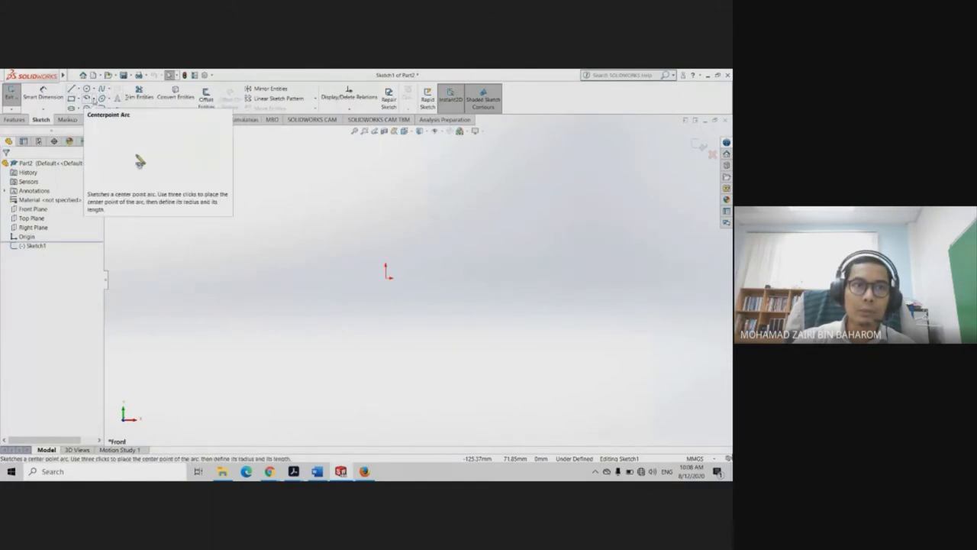
Browse the arc, ellipse, spline, Trim/Extend and Convert Entities flyouts
{"action": "left_click", "coordinate": [94, 98]}
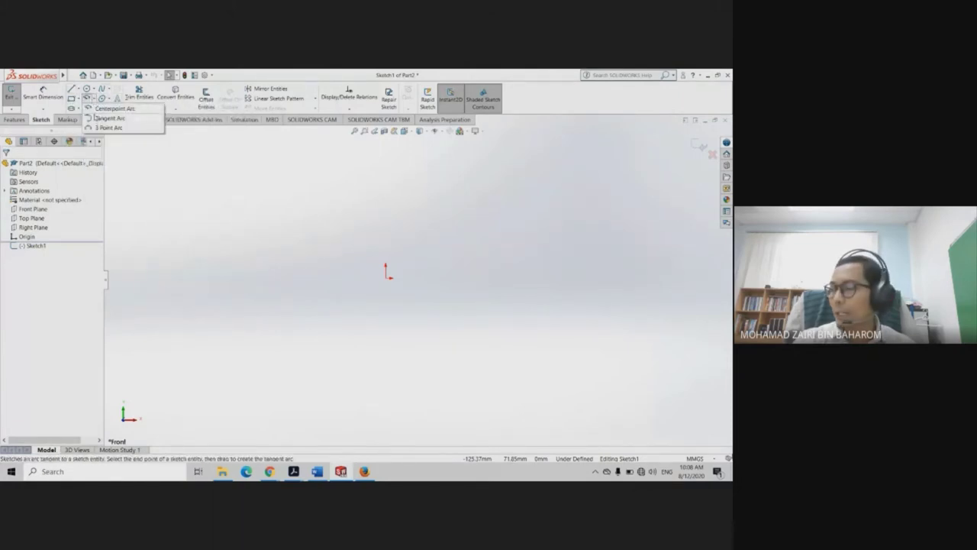
{"action": "left_click", "coordinate": [232, 165]}
{"action": "left_click", "coordinate": [110, 99]}
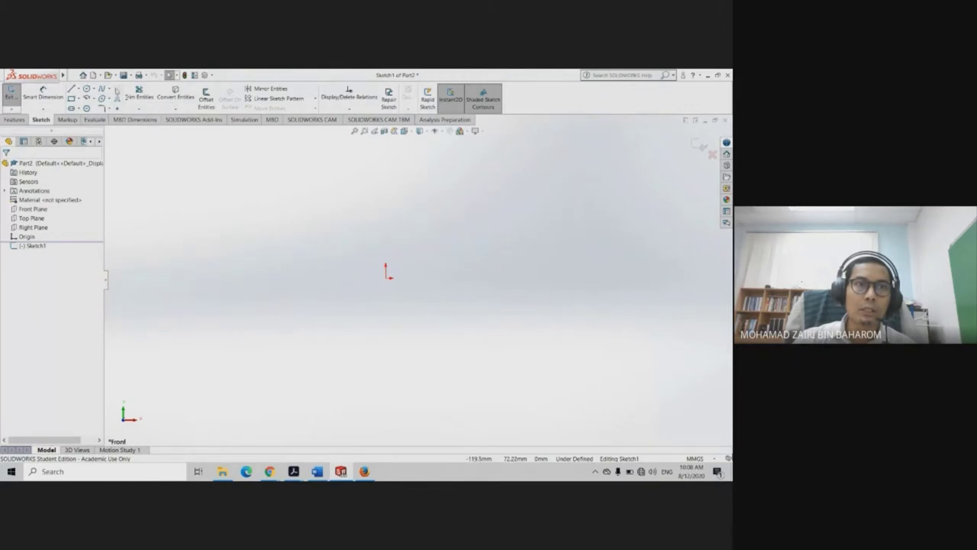
{"action": "left_click", "coordinate": [108, 89]}
{"action": "left_click", "coordinate": [159, 183]}
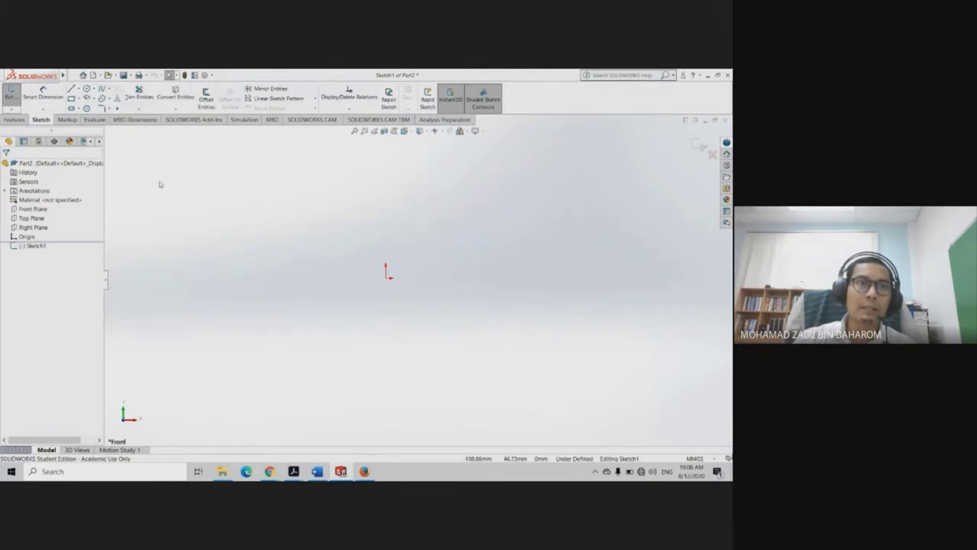
{"action": "left_click", "coordinate": [137, 113]}
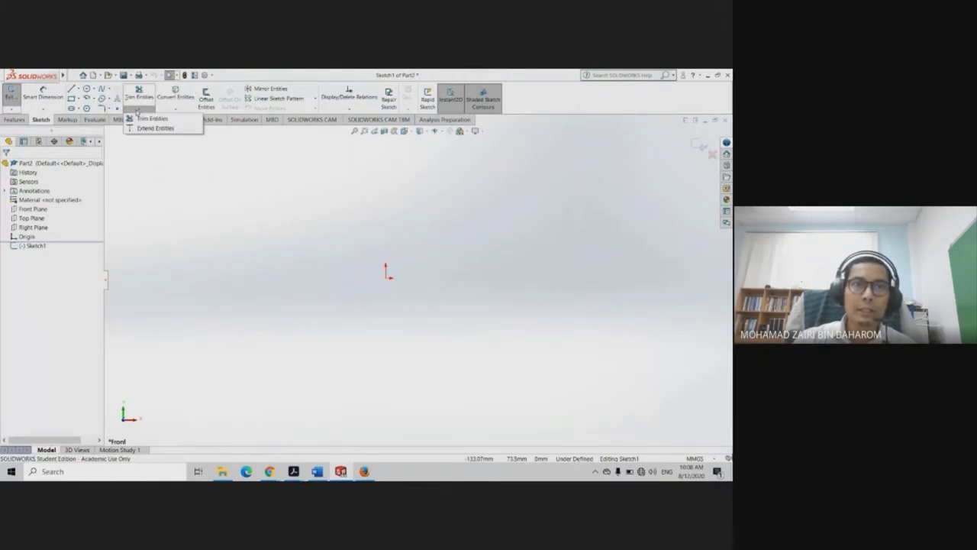
{"action": "left_click", "coordinate": [147, 160]}
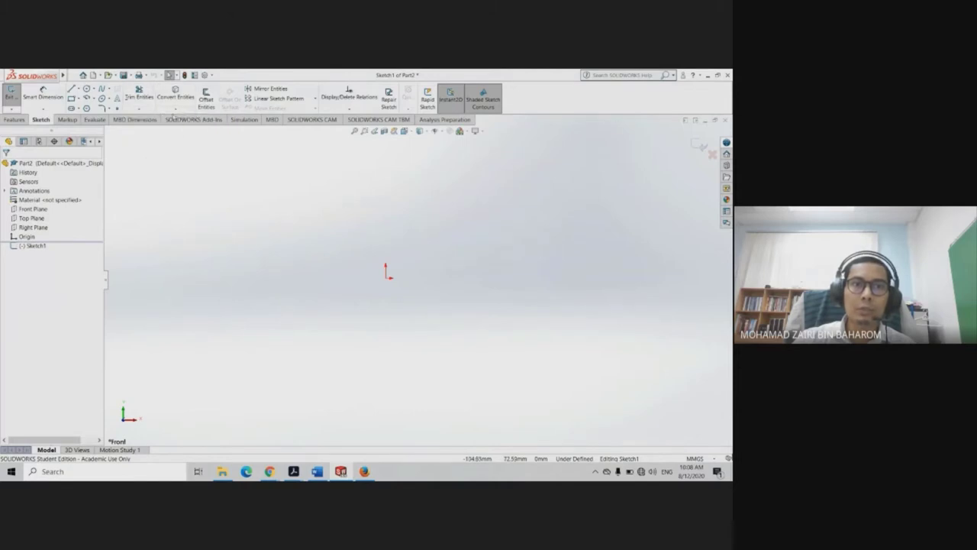
{"action": "left_click", "coordinate": [171, 113]}
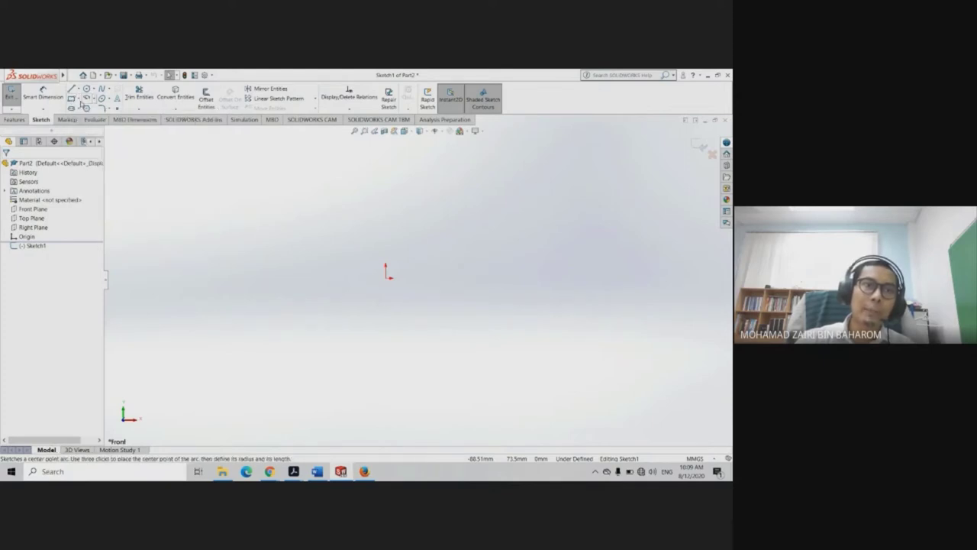
{"action": "left_click", "coordinate": [78, 99]}
{"action": "left_click", "coordinate": [77, 88]}
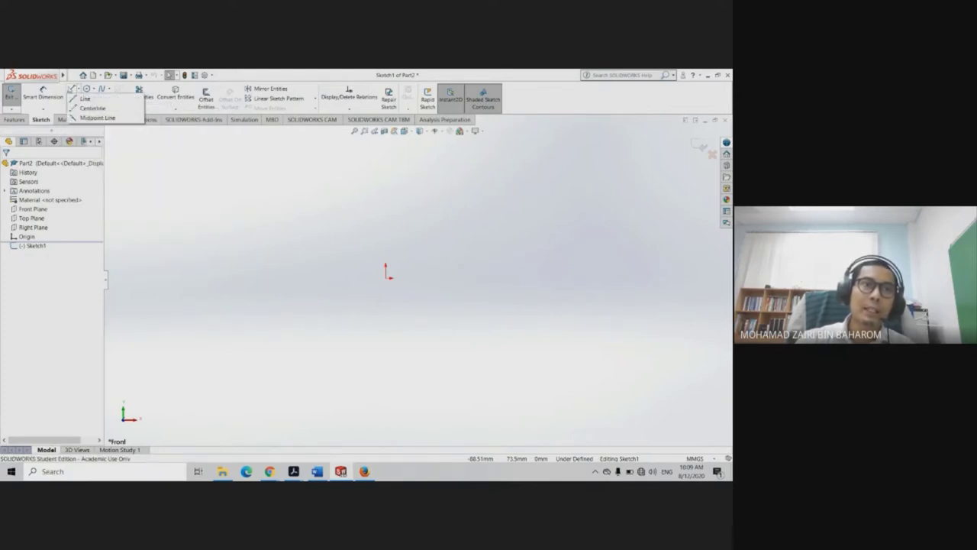
{"action": "left_click", "coordinate": [72, 89]}
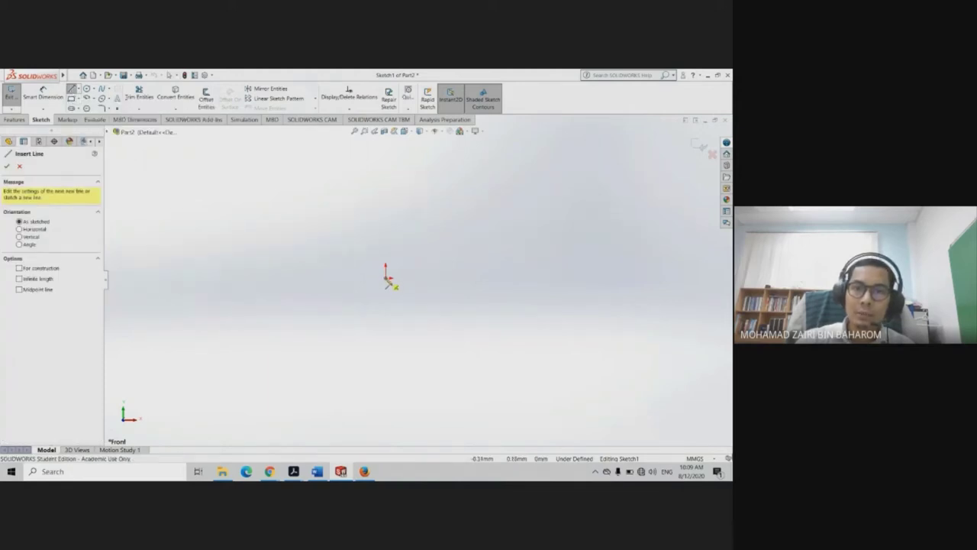
{"action": "left_click", "coordinate": [387, 278]}
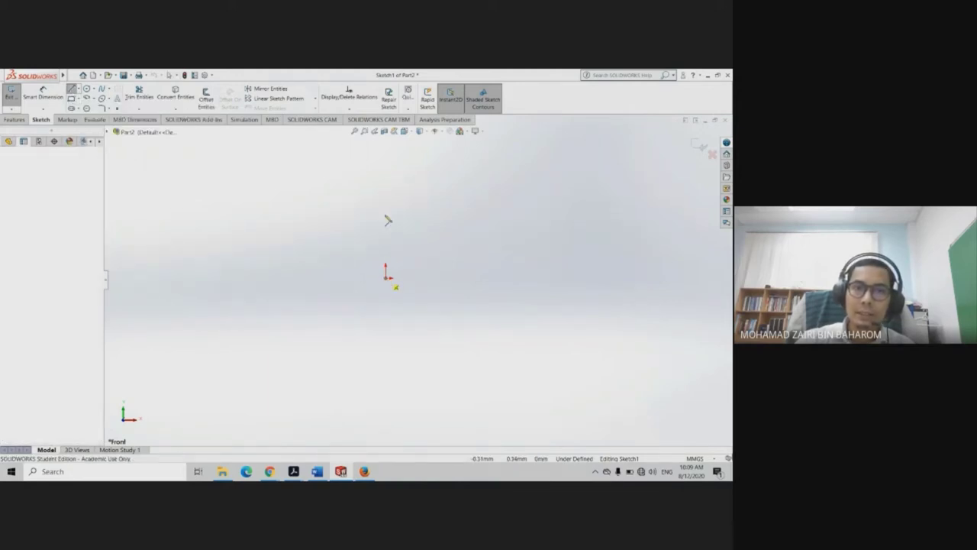
{"action": "left_click", "coordinate": [387, 170]}
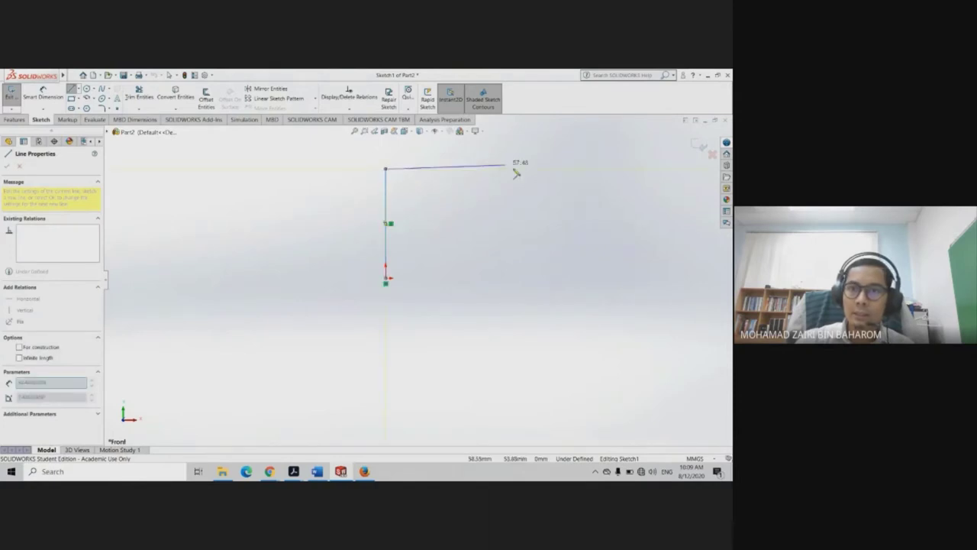
{"action": "left_click", "coordinate": [557, 169]}
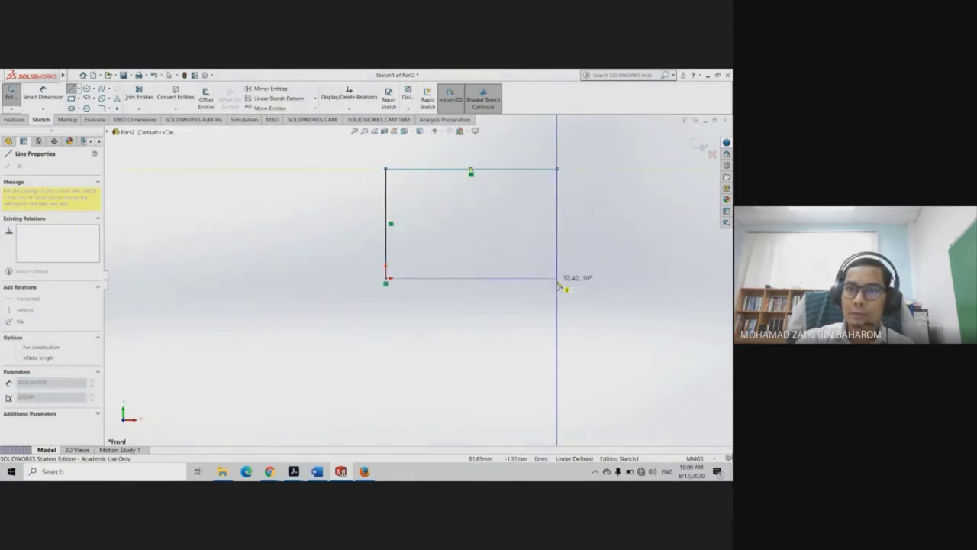
{"action": "left_click", "coordinate": [557, 277]}
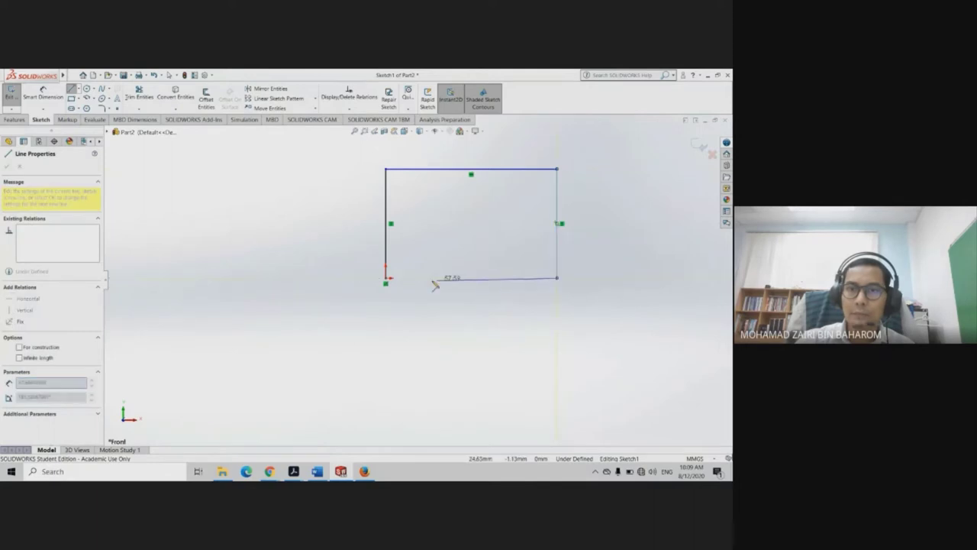
{"action": "left_click", "coordinate": [386, 278]}
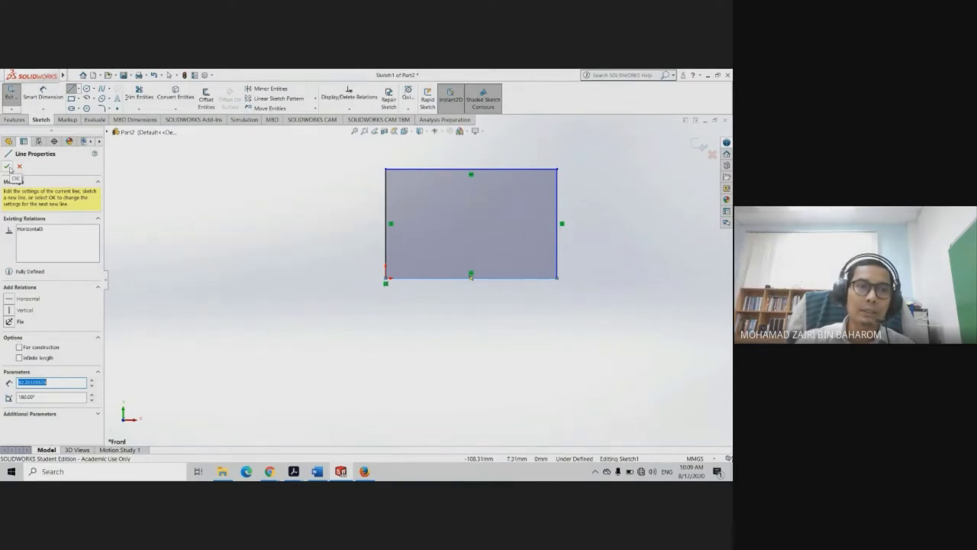
{"action": "key", "text": "Escape"}
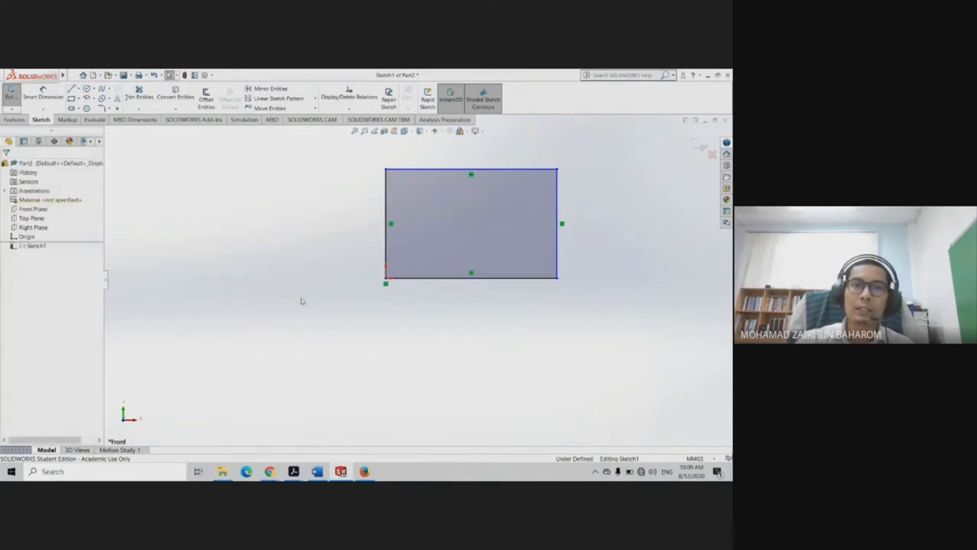
{"action": "middle_click_drag", "start_coordinate": [499, 314], "coordinate": [451, 353], "text": "ctrl"}
{"action": "scroll", "coordinate": [458, 350], "scroll_direction": "down", "scroll_amount": 2}
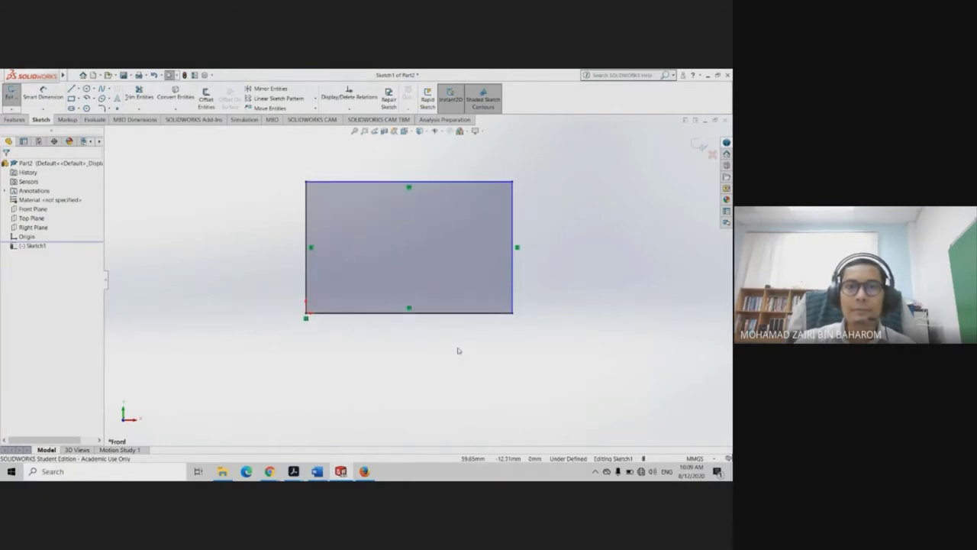
{"action": "middle_click_drag", "start_coordinate": [583, 302], "coordinate": [543, 336], "text": "ctrl"}
{"action": "scroll", "coordinate": [400, 304], "scroll_direction": "down", "scroll_amount": 1}
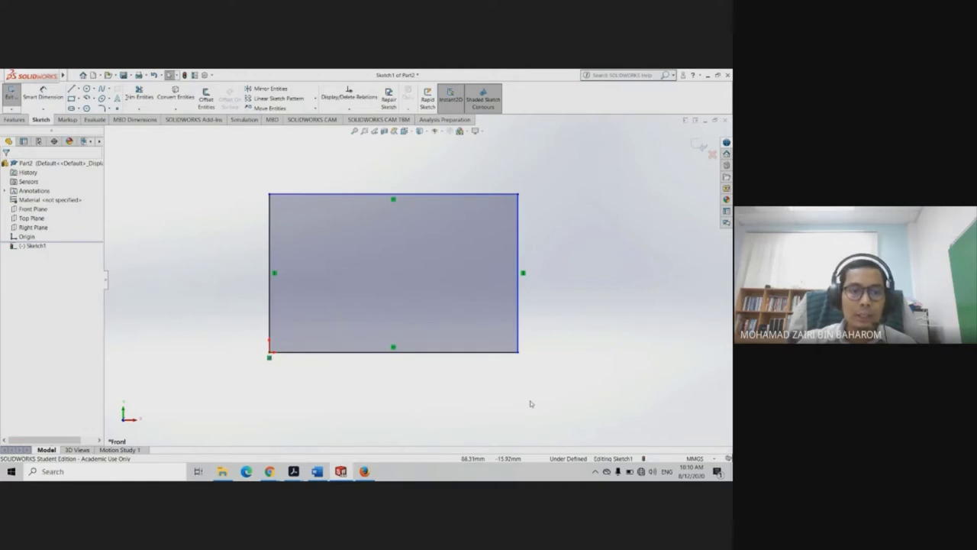
Undo the old rectangle's edges and draw a closed four-line outline from the origin
{"action": "key", "text": "ctrl+z"}
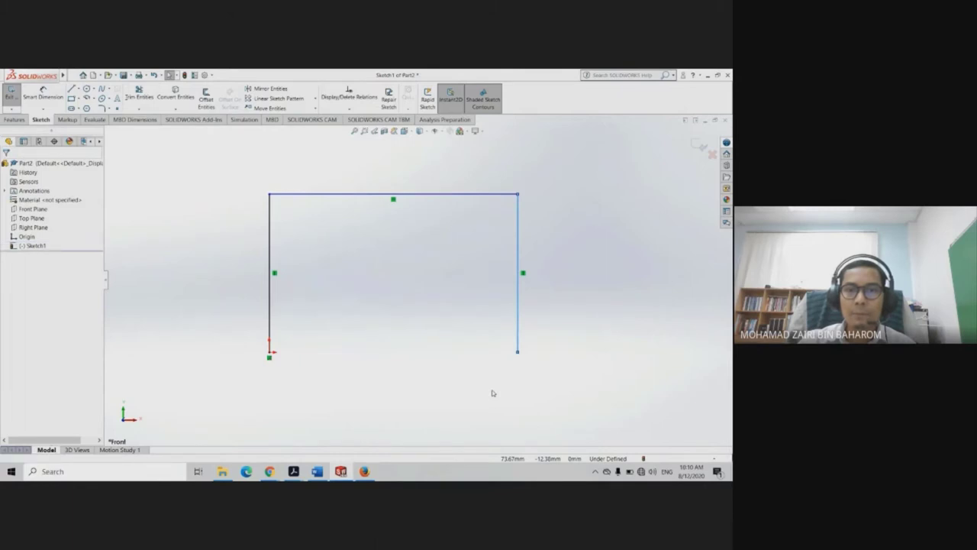
{"action": "key", "text": "ctrl+z"}
{"action": "key", "text": "ctrl+z"}
{"action": "key", "text": "ctrl+z"}
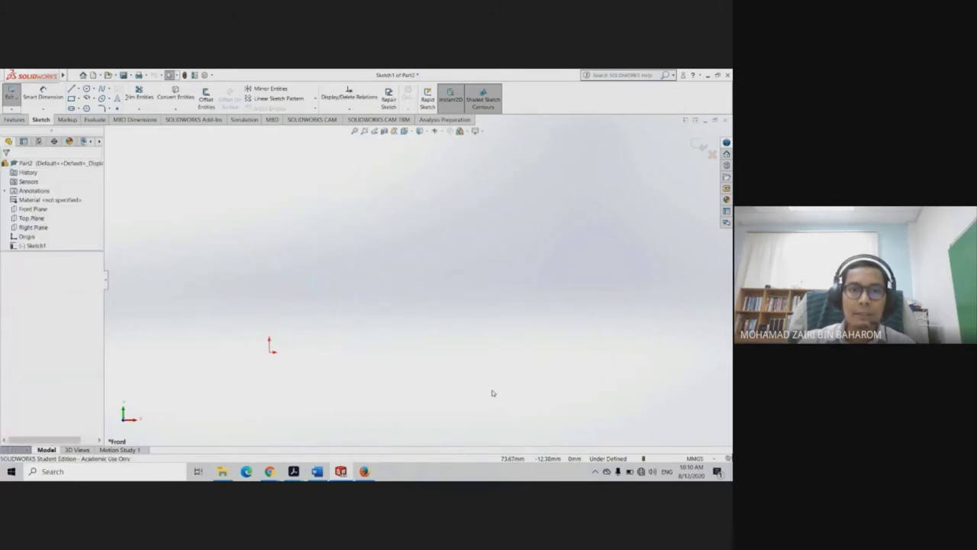
{"action": "left_click", "coordinate": [71, 89]}
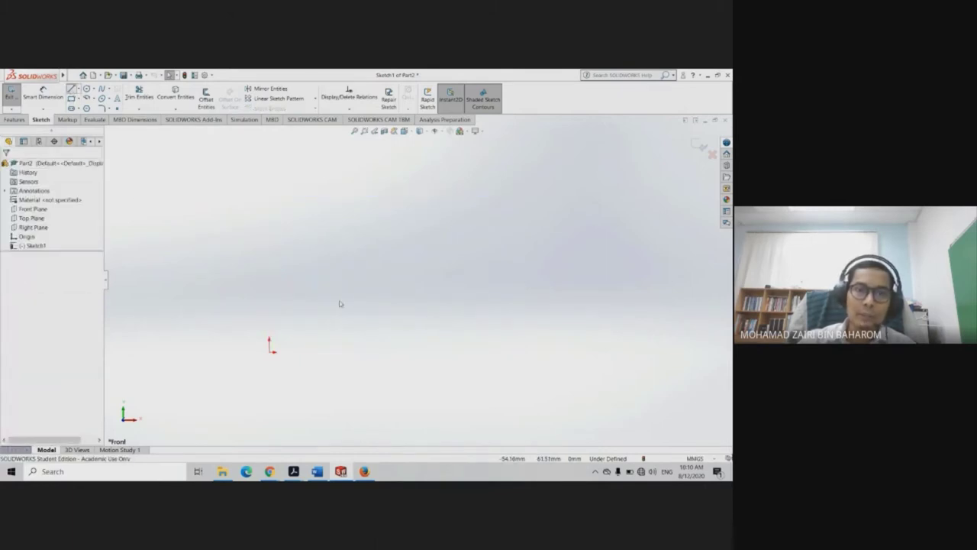
{"action": "left_click", "coordinate": [306, 351]}
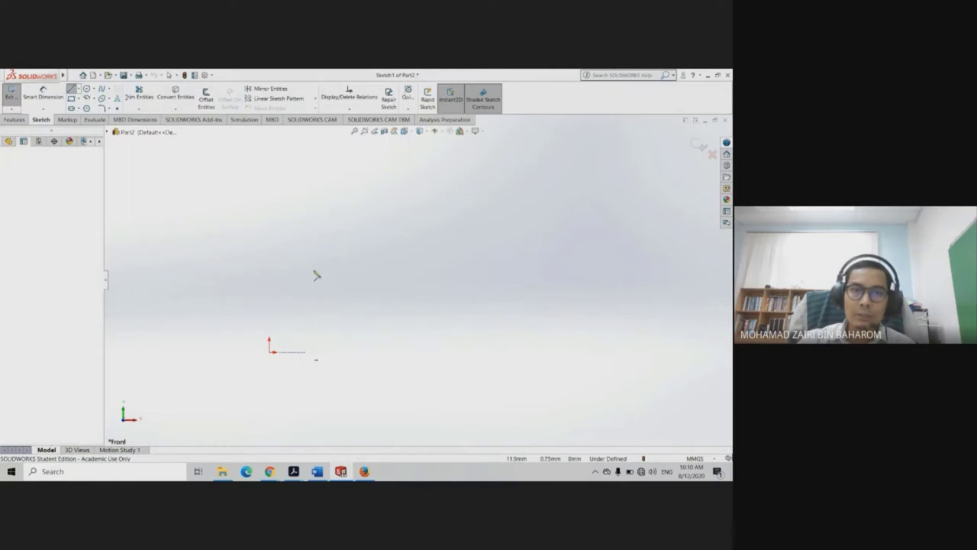
{"action": "left_click", "coordinate": [306, 185]}
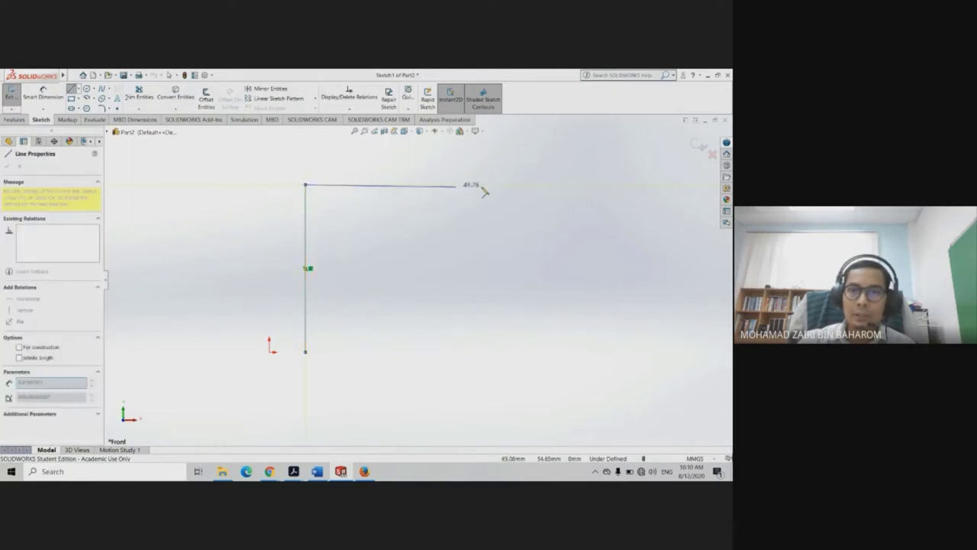
{"action": "left_click", "coordinate": [490, 184]}
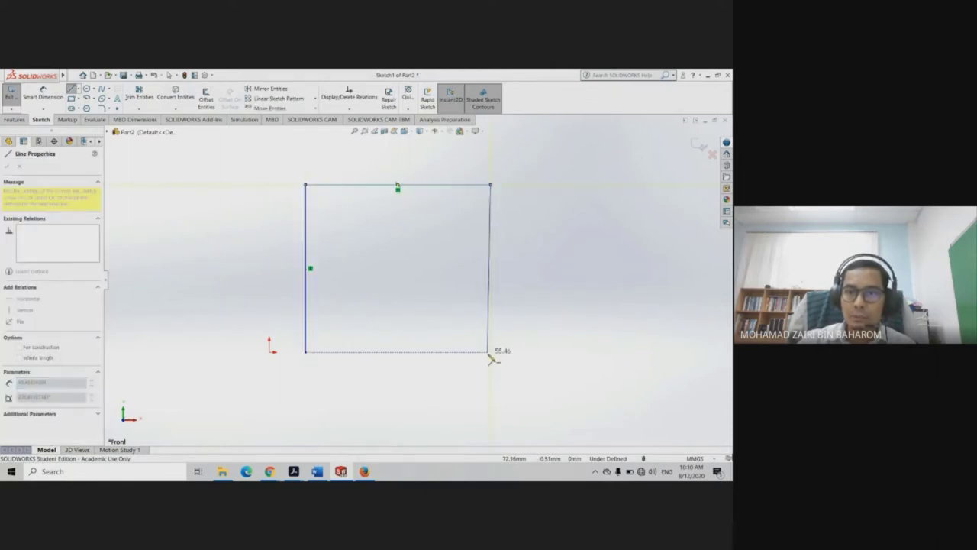
{"action": "left_click", "coordinate": [491, 352]}
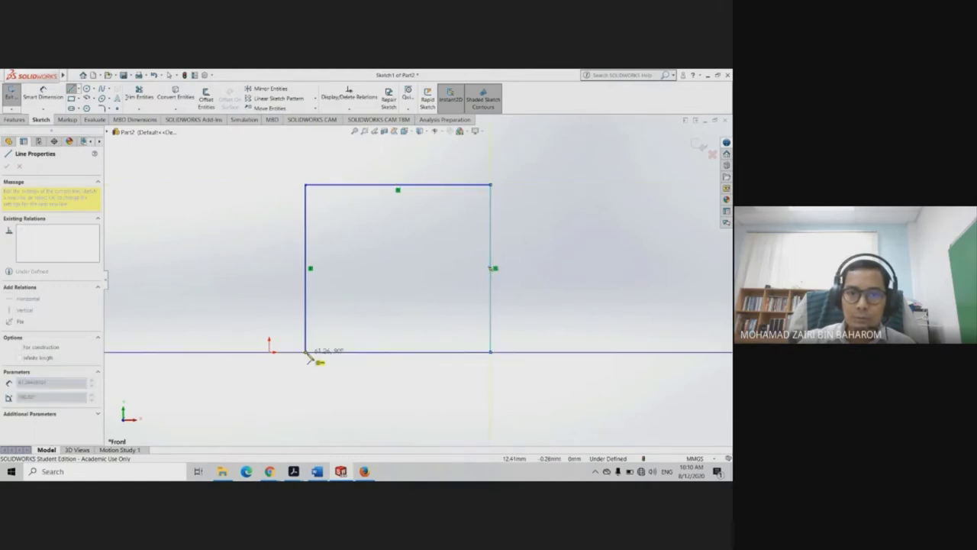
{"action": "left_click", "coordinate": [307, 353]}
{"action": "key", "text": "Escape"}
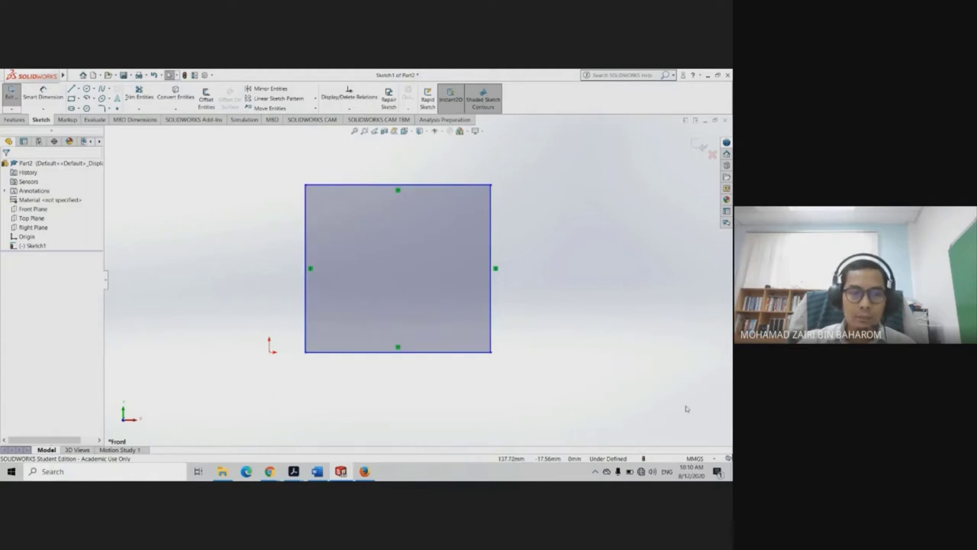
Delete all the drawn lines, leaving the sketch empty
{"action": "key", "text": "Delete"}
{"action": "key", "text": "Delete"}
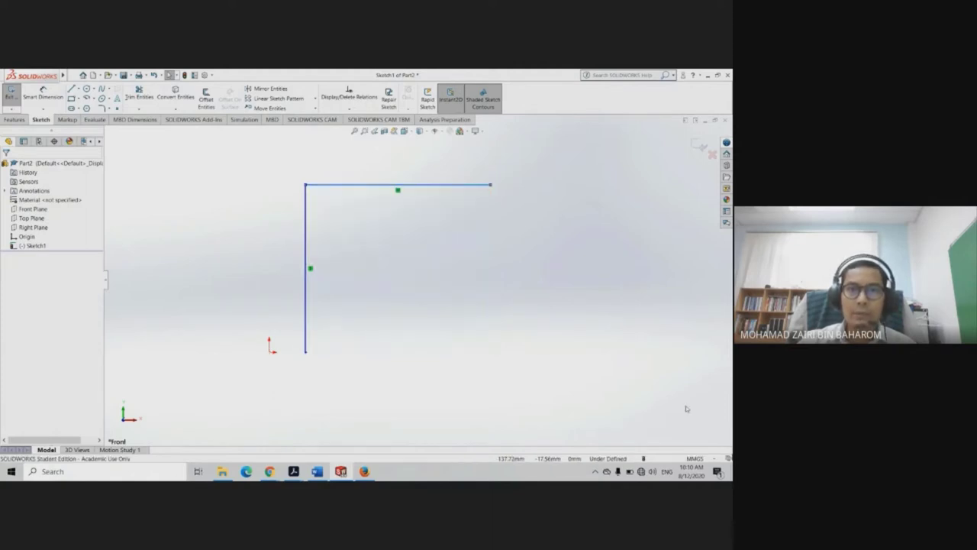
{"action": "key", "text": "Delete"}
{"action": "left_click", "coordinate": [306, 267]}
{"action": "key", "text": "Delete"}
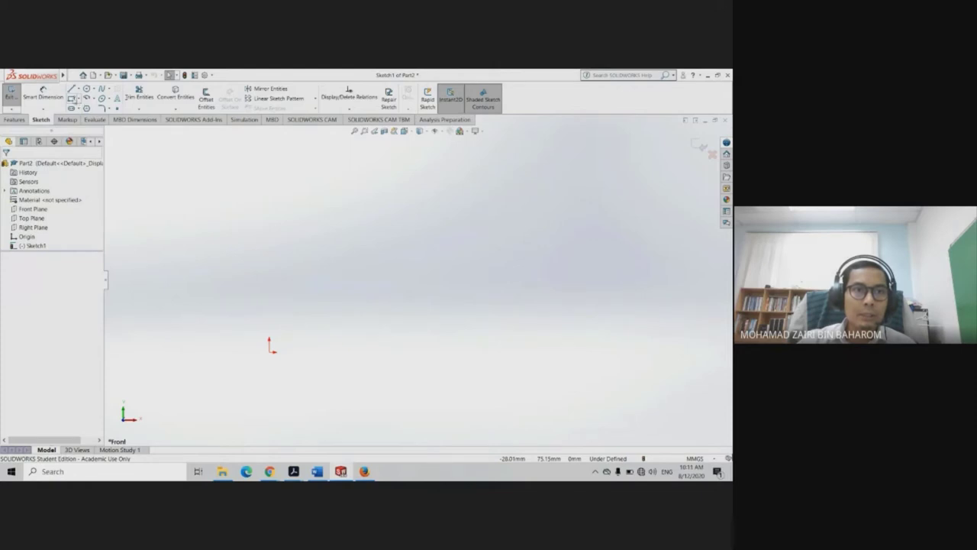
Redraw a closed four-line rectangle starting and ending at the origin
{"action": "left_click", "coordinate": [71, 89]}
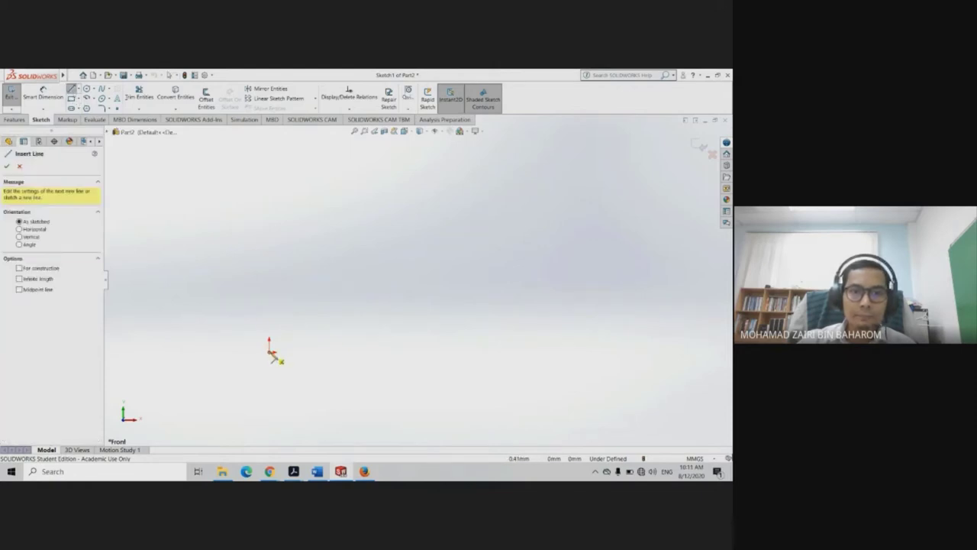
{"action": "left_click", "coordinate": [270, 355]}
{"action": "left_click", "coordinate": [269, 193]}
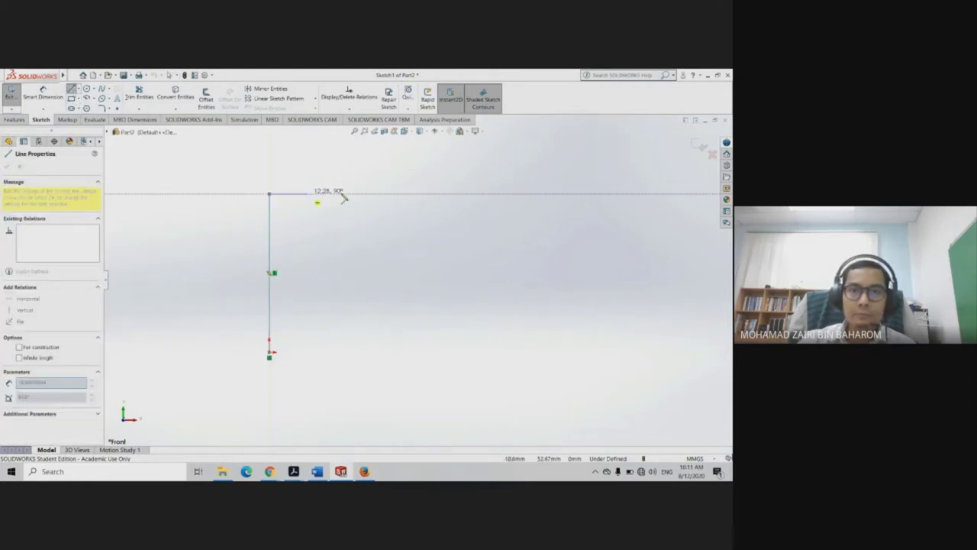
{"action": "left_click", "coordinate": [488, 193]}
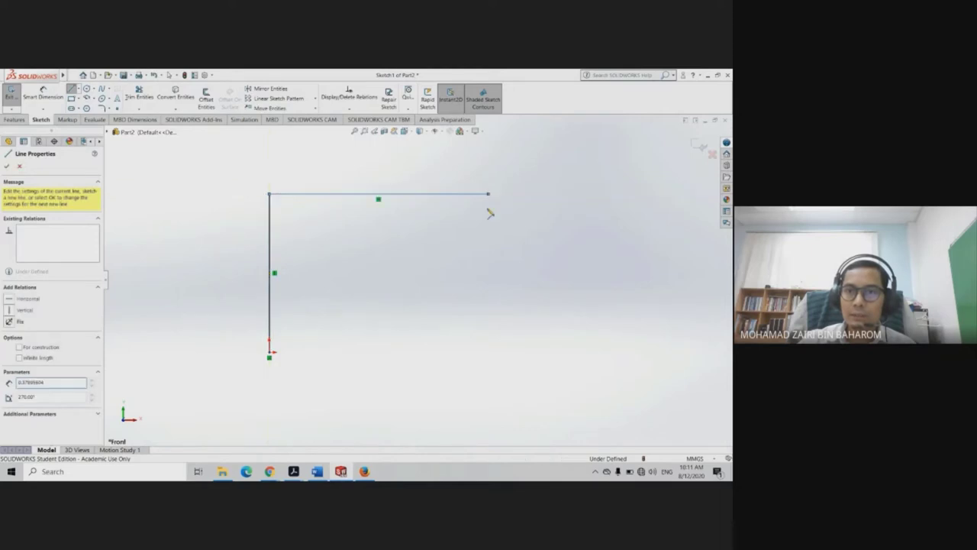
{"action": "left_click", "coordinate": [488, 352]}
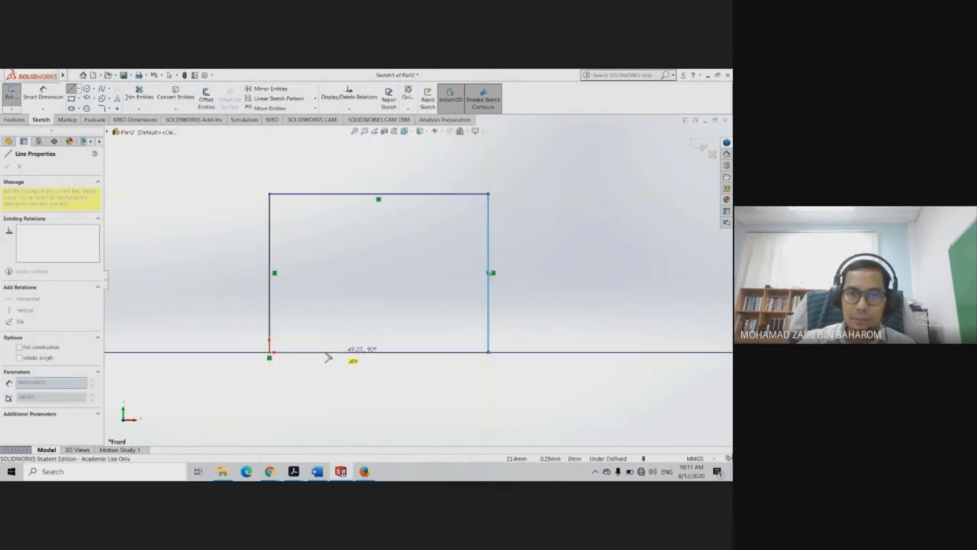
{"action": "left_click", "coordinate": [270, 354]}
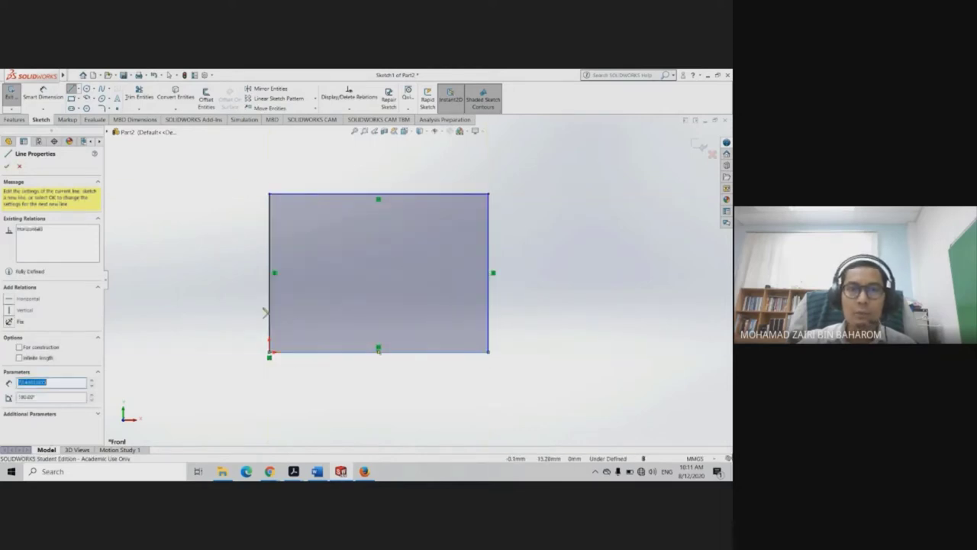
{"action": "left_click", "coordinate": [7, 165]}
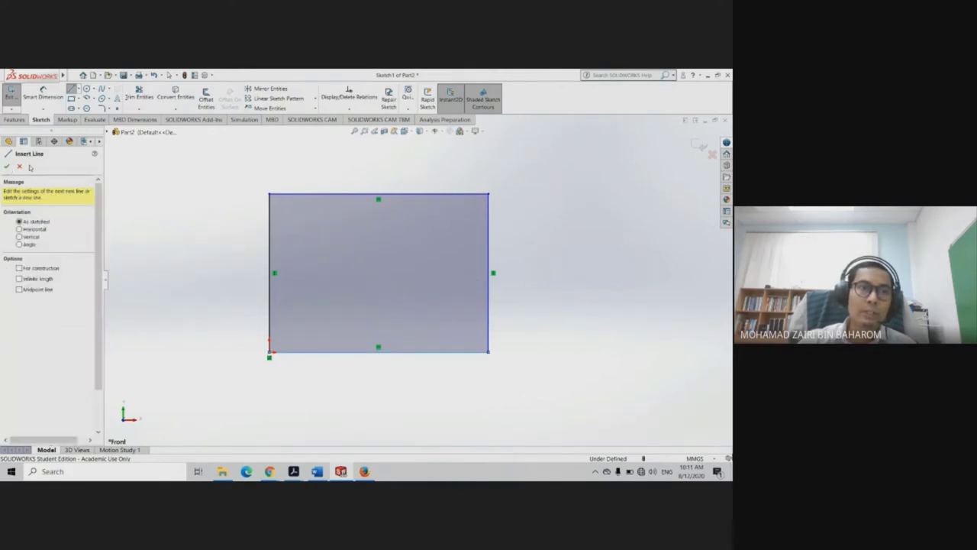
{"action": "left_click", "coordinate": [33, 97]}
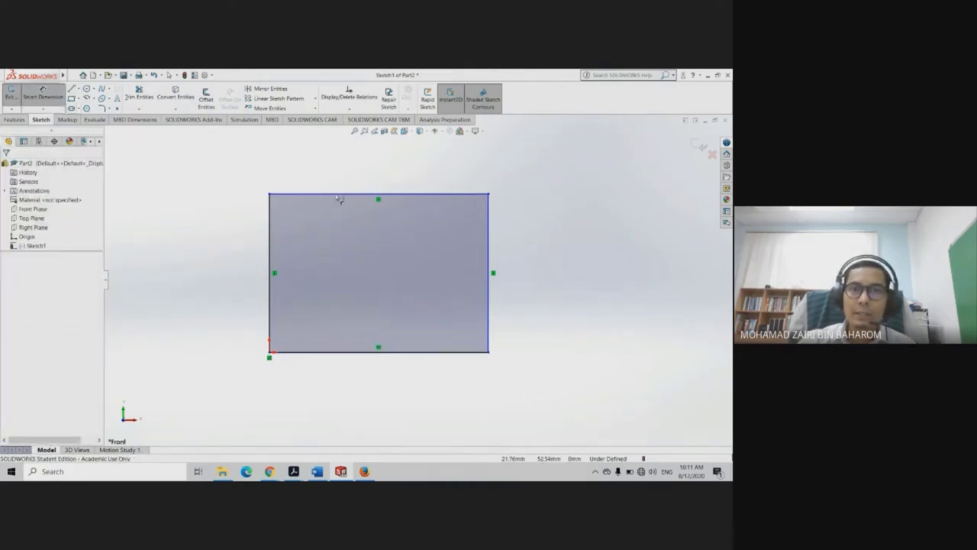
Dimension the rectangle's top edge to 70 mm
{"action": "left_click", "coordinate": [393, 177]}
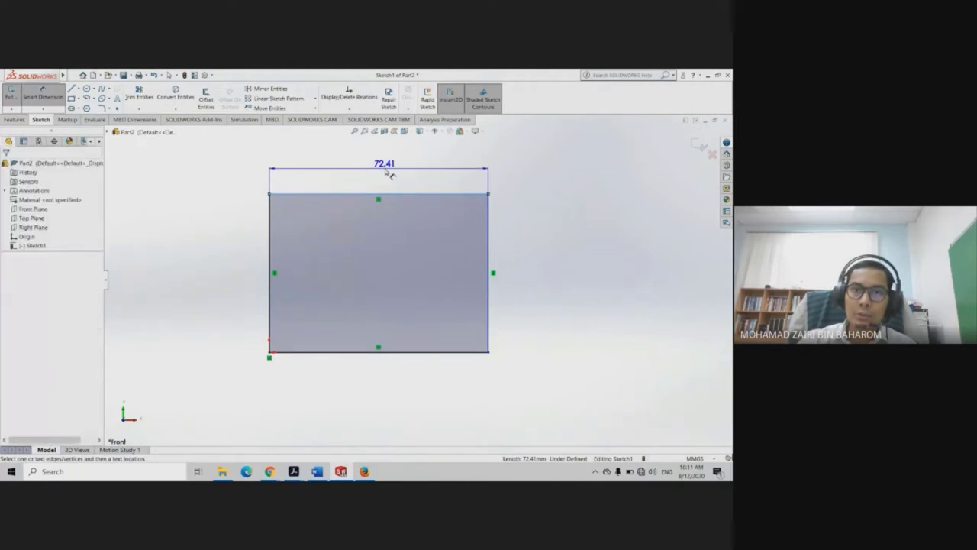
{"action": "left_click", "coordinate": [387, 172]}
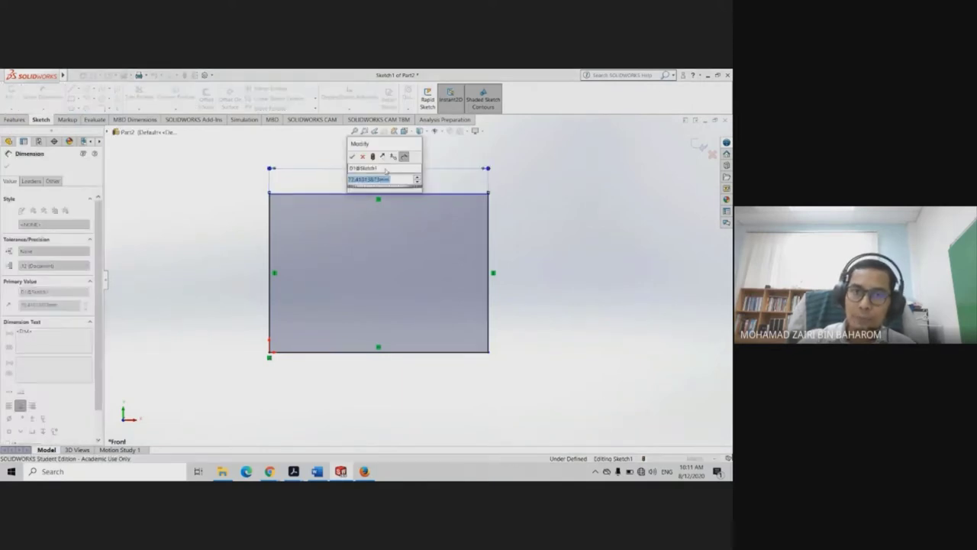
{"action": "type", "text": "70"}
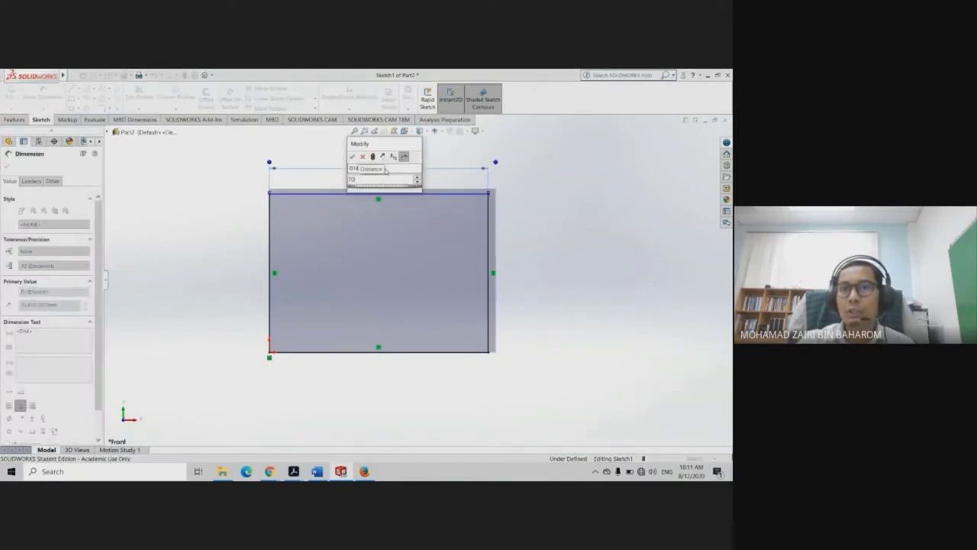
{"action": "key", "text": "Return"}
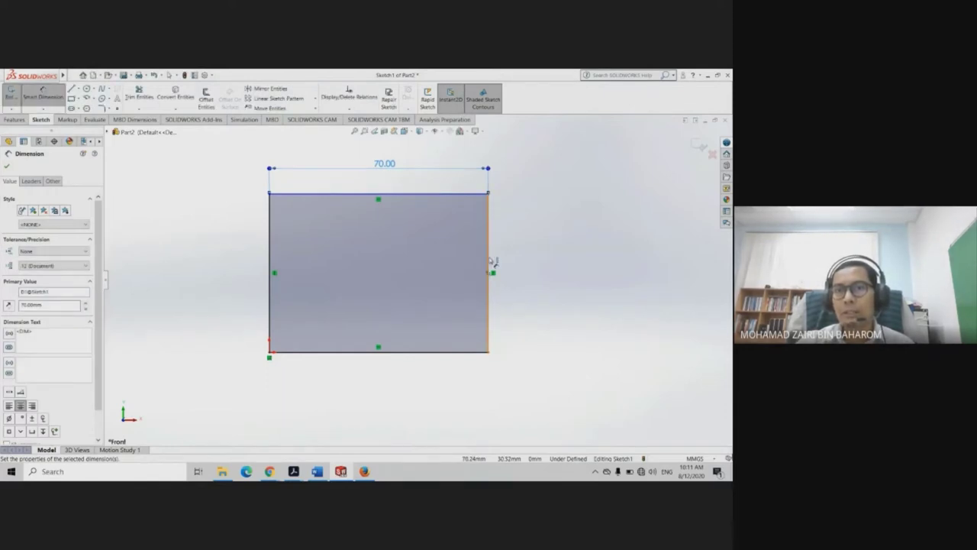
{"action": "left_click", "coordinate": [7, 167]}
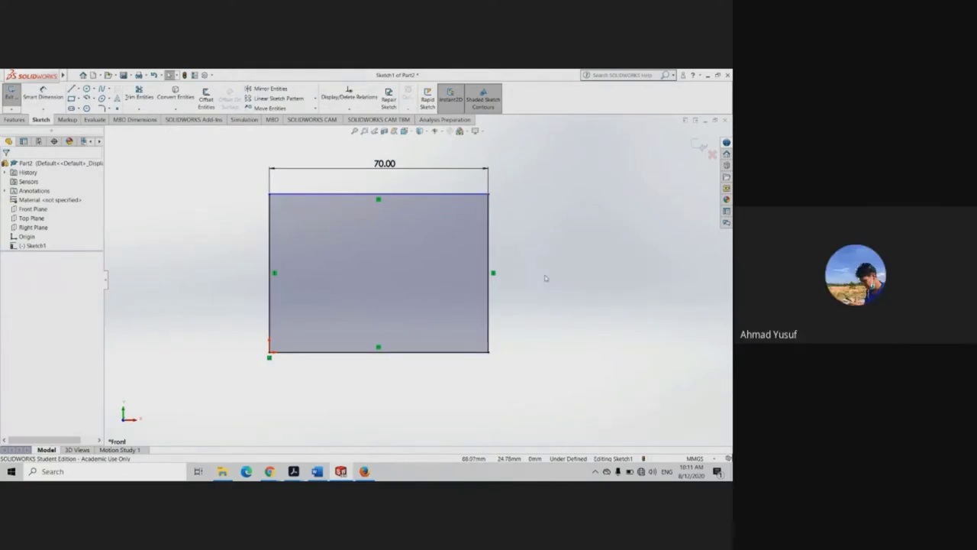
{"action": "left_click", "coordinate": [489, 263]}
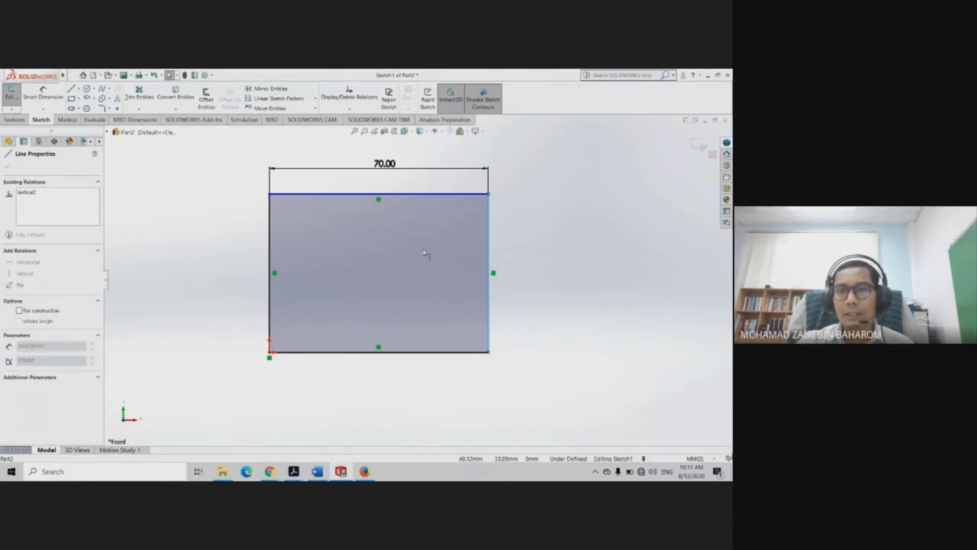
{"action": "left_click", "coordinate": [526, 248]}
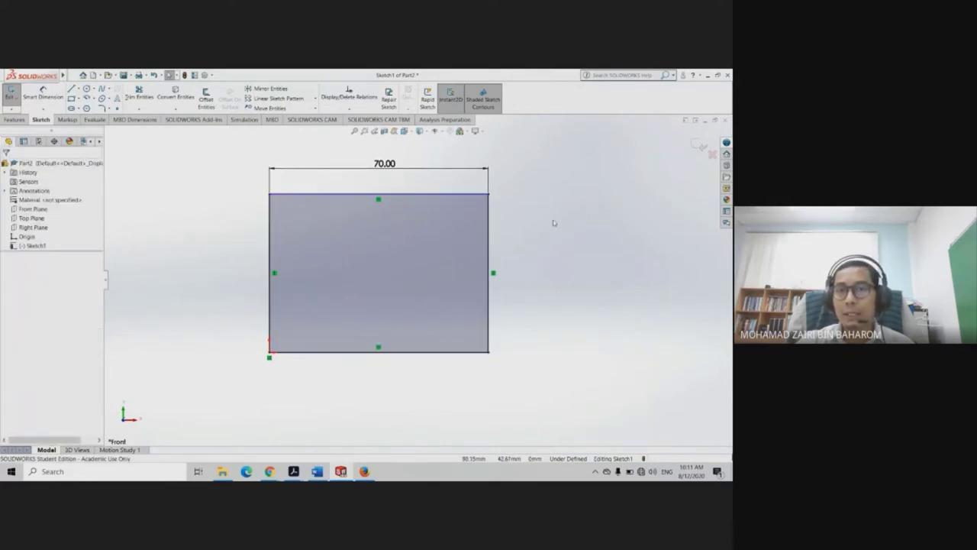
Add a 50 mm height dimension between the rectangle's top and bottom edges
{"action": "mouse_move", "coordinate": [425, 195]}
{"action": "left_mouse_down"}
{"action": "mouse_move", "coordinate": [405, 235]}
{"action": "mouse_move", "coordinate": [412, 179]}
{"action": "left_mouse_up"}
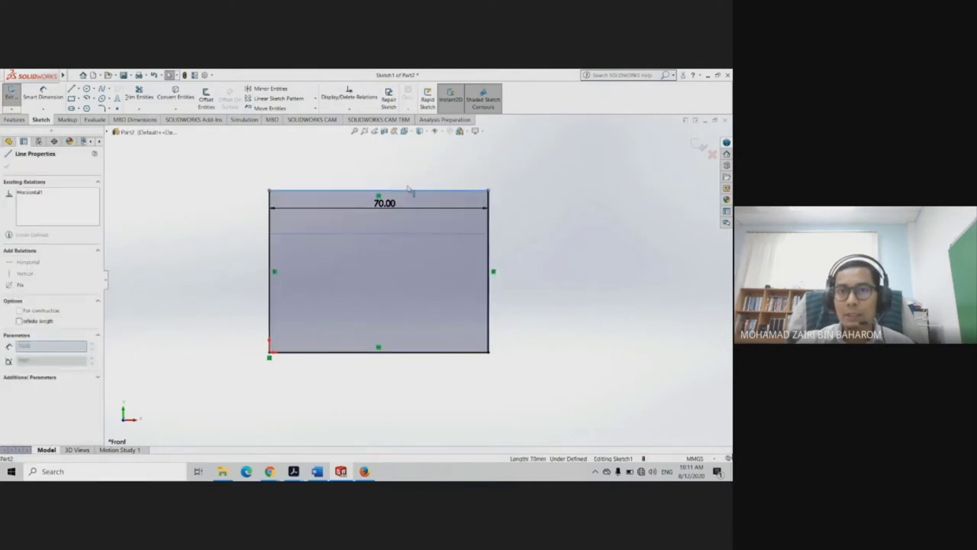
{"action": "left_click", "coordinate": [561, 262]}
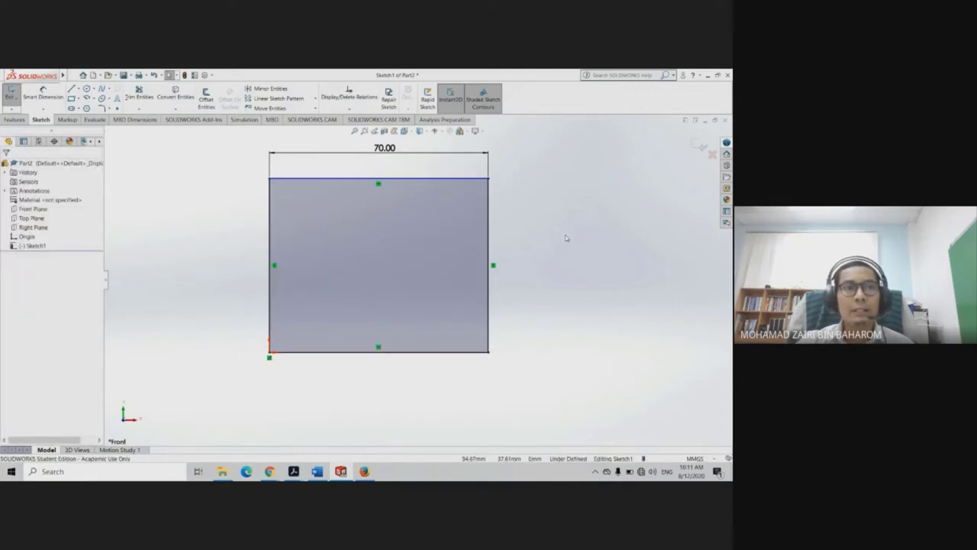
{"action": "left_click", "coordinate": [42, 96]}
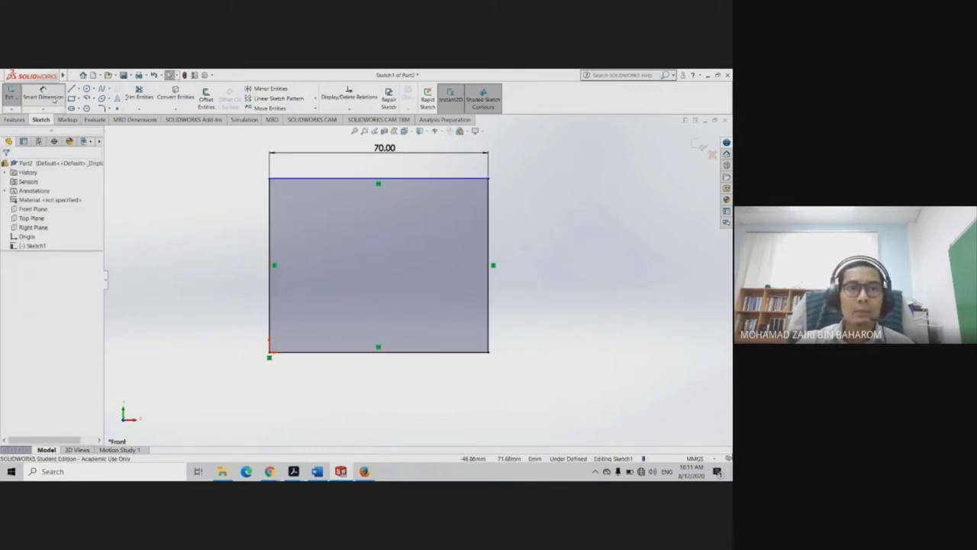
{"action": "left_click", "coordinate": [313, 179]}
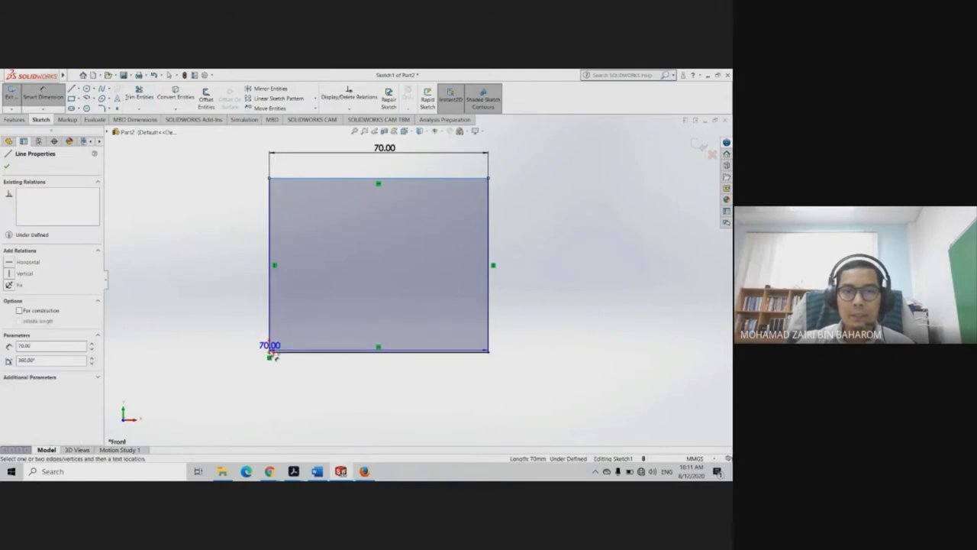
{"action": "left_click", "coordinate": [290, 352]}
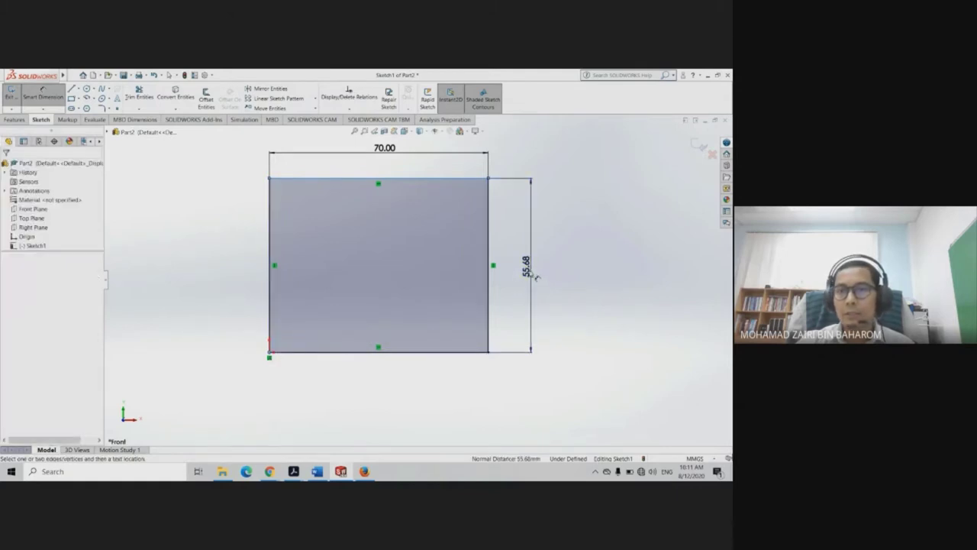
{"action": "left_click", "coordinate": [536, 278]}
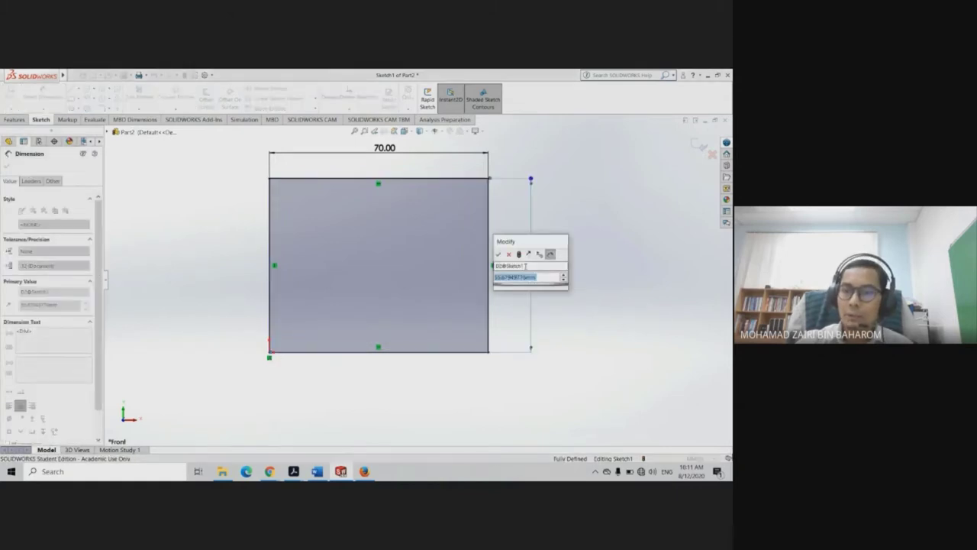
{"action": "type", "text": "50"}
{"action": "key", "text": "Return"}
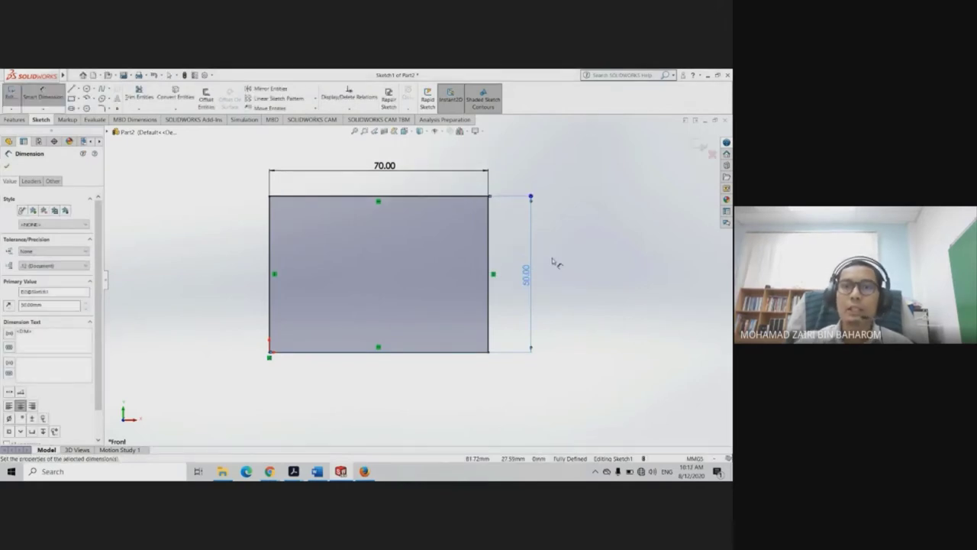
{"action": "left_click", "coordinate": [6, 166]}
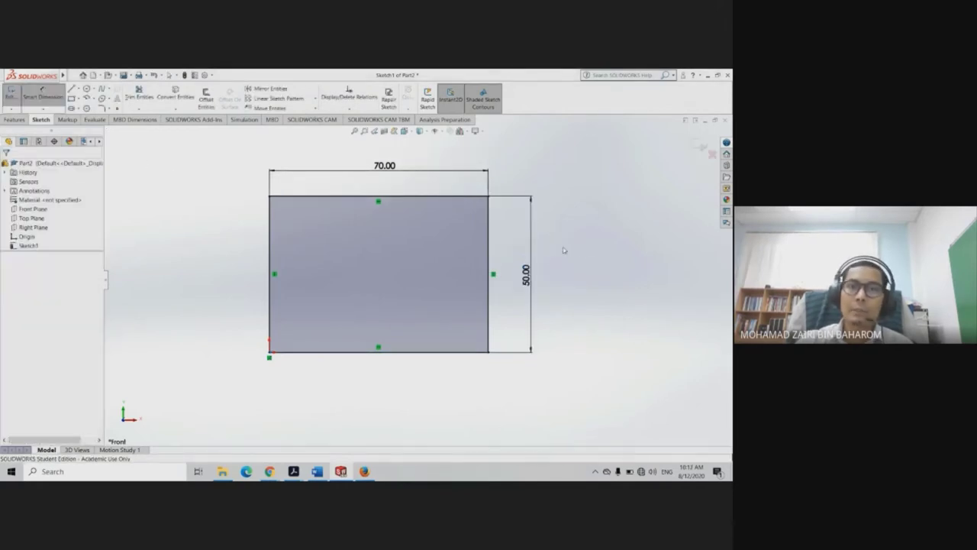
{"action": "key", "text": "Escape"}
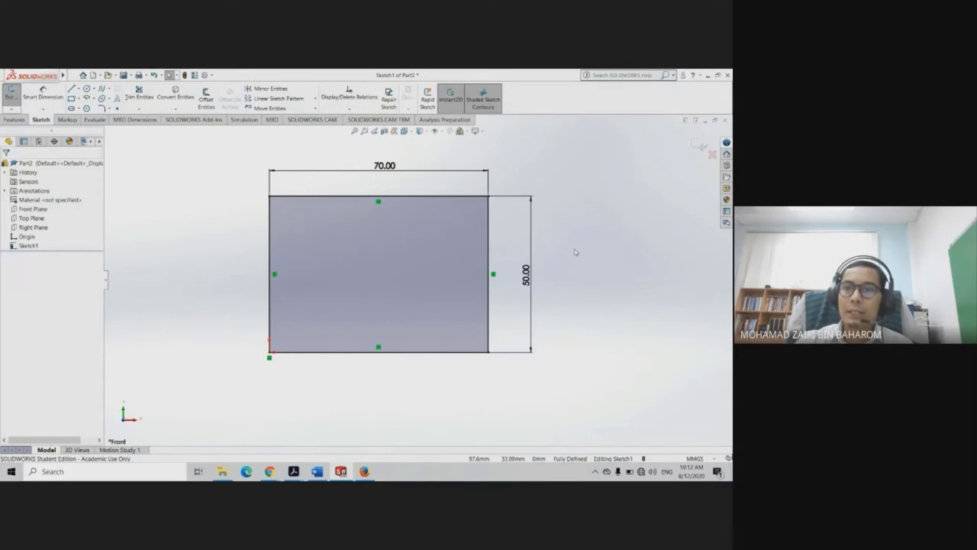
Change the height dimension from 50 to 40 mm
{"action": "left_click", "coordinate": [525, 274]}
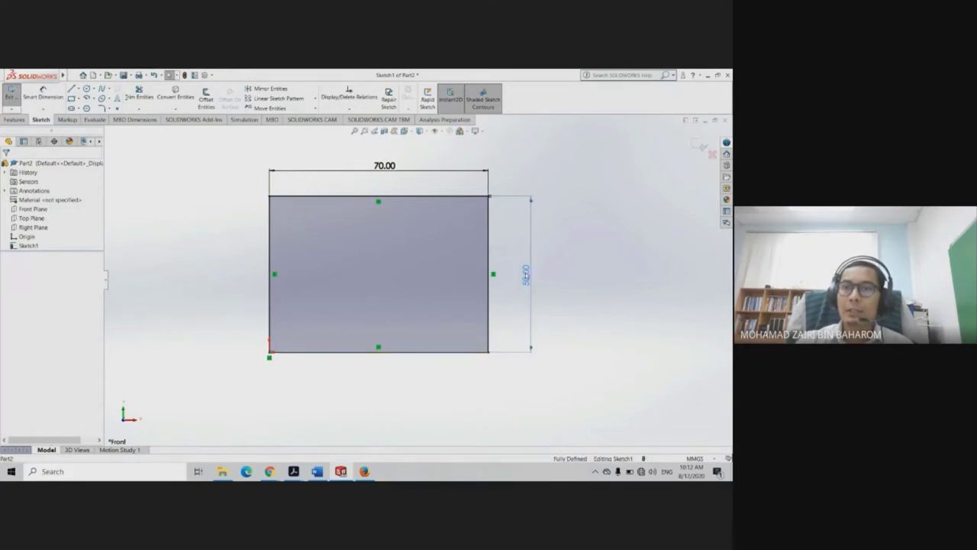
{"action": "double_click", "coordinate": [525, 275]}
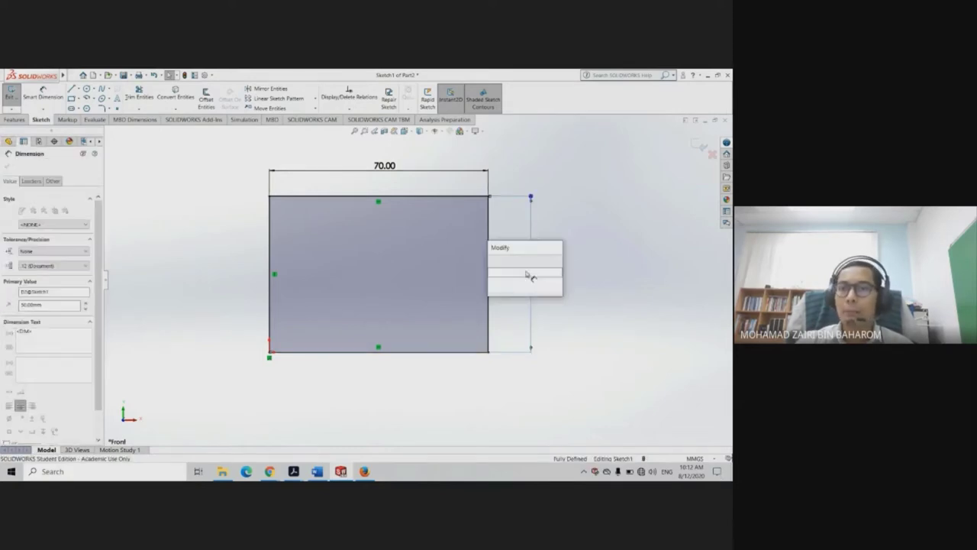
{"action": "type", "text": "40"}
{"action": "key", "text": "Return"}
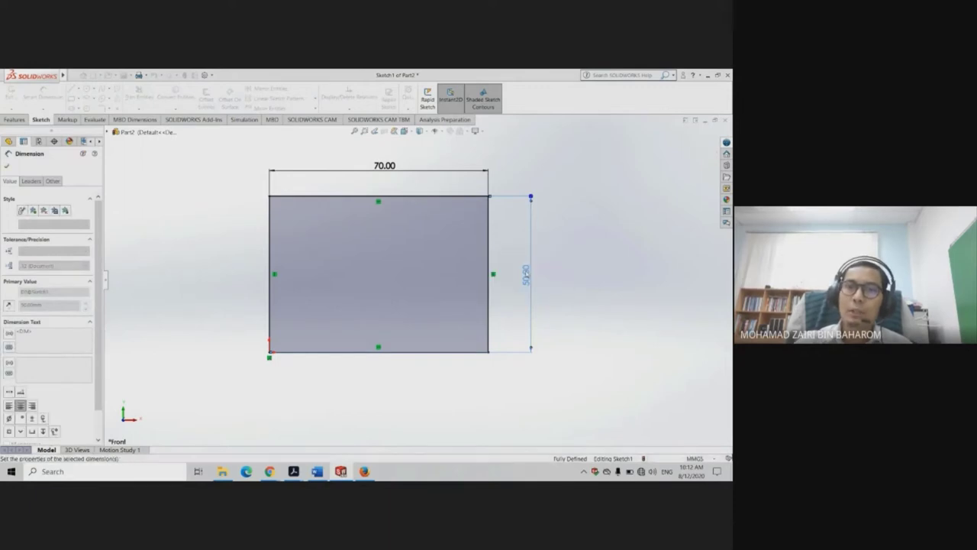
{"action": "left_click", "coordinate": [11, 164]}
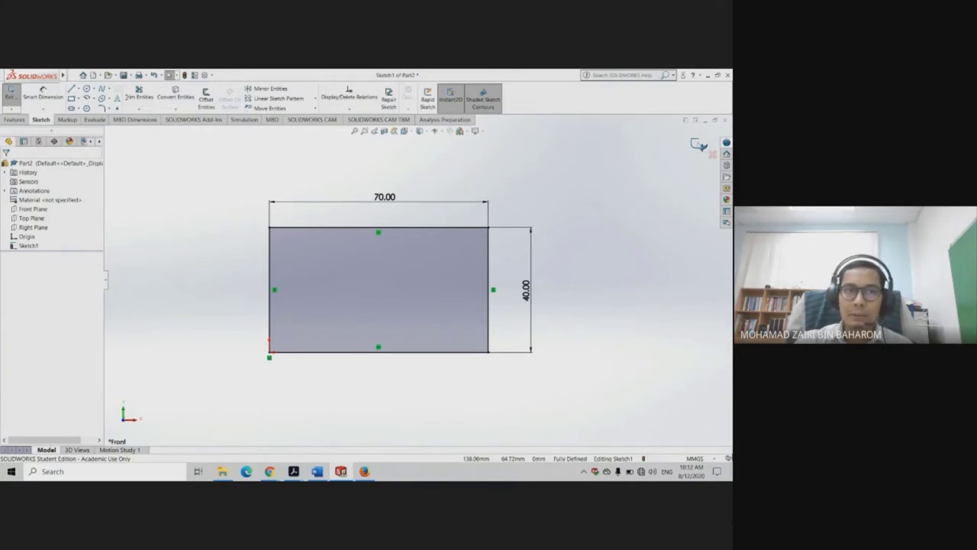
Start an Extruded Boss/Base on the rectangle, previewing a Blind 10 mm extrusion
{"action": "left_click", "coordinate": [23, 119]}
{"action": "left_click", "coordinate": [17, 99]}
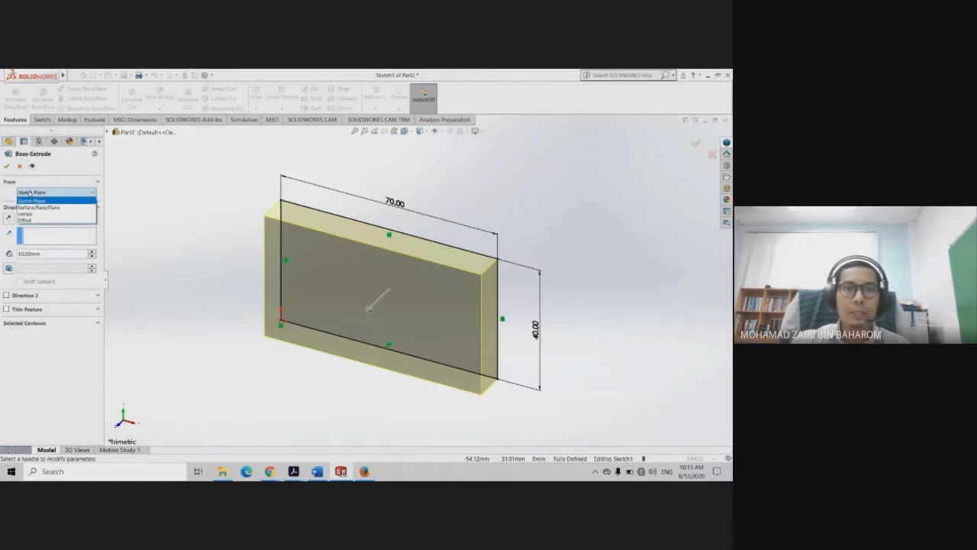
Try a 5 mm Offset start for the extrusion, then set From back to Sketch Plane
{"action": "left_click", "coordinate": [25, 220]}
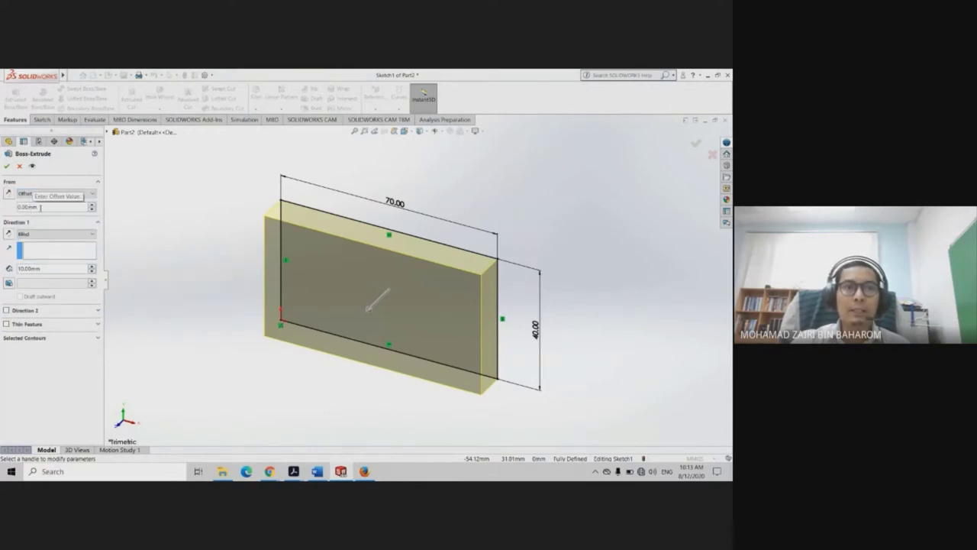
{"action": "double_click", "coordinate": [41, 207]}
{"action": "type", "text": "5"}
{"action": "key", "text": "Return"}
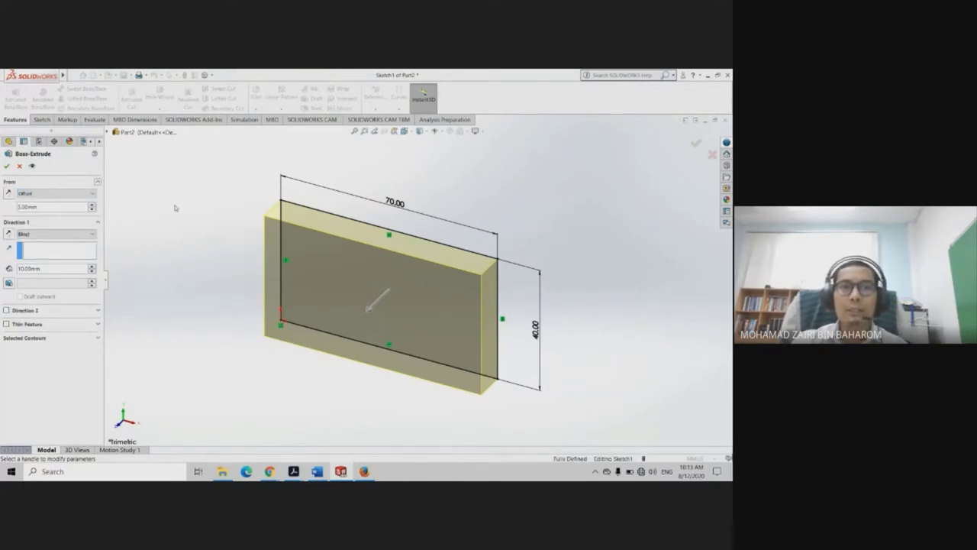
{"action": "mouse_move", "coordinate": [578, 264]}
{"action": "middle_mouse_down"}
{"action": "mouse_move", "coordinate": [559, 285]}
{"action": "mouse_move", "coordinate": [441, 277]}
{"action": "middle_mouse_up"}
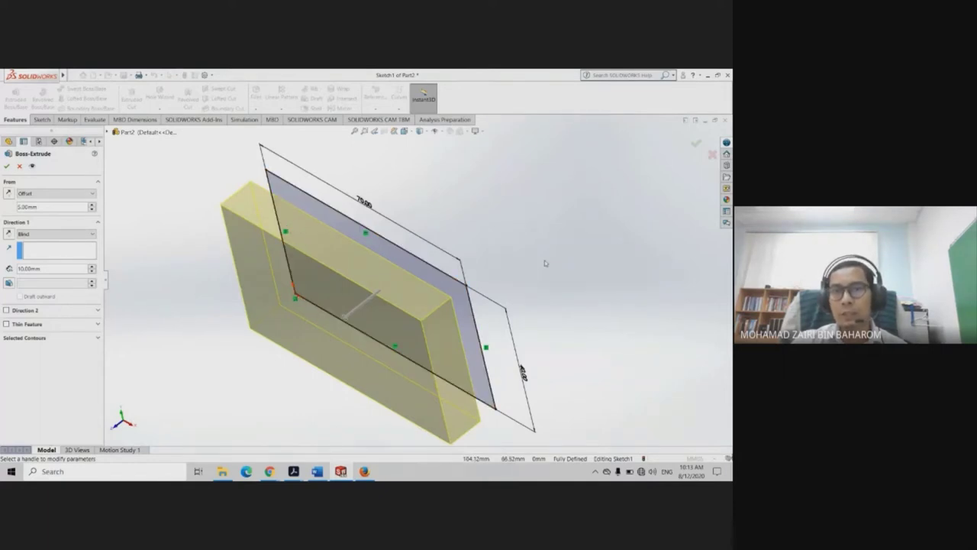
{"action": "scroll", "coordinate": [418, 274], "scroll_direction": "up", "scroll_amount": 1}
{"action": "left_click", "coordinate": [38, 193]}
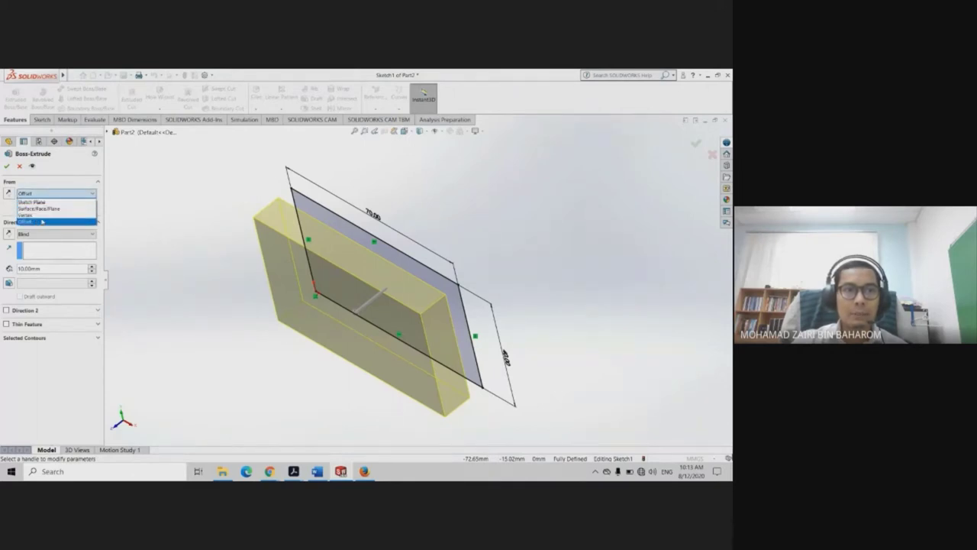
{"action": "left_click", "coordinate": [42, 202]}
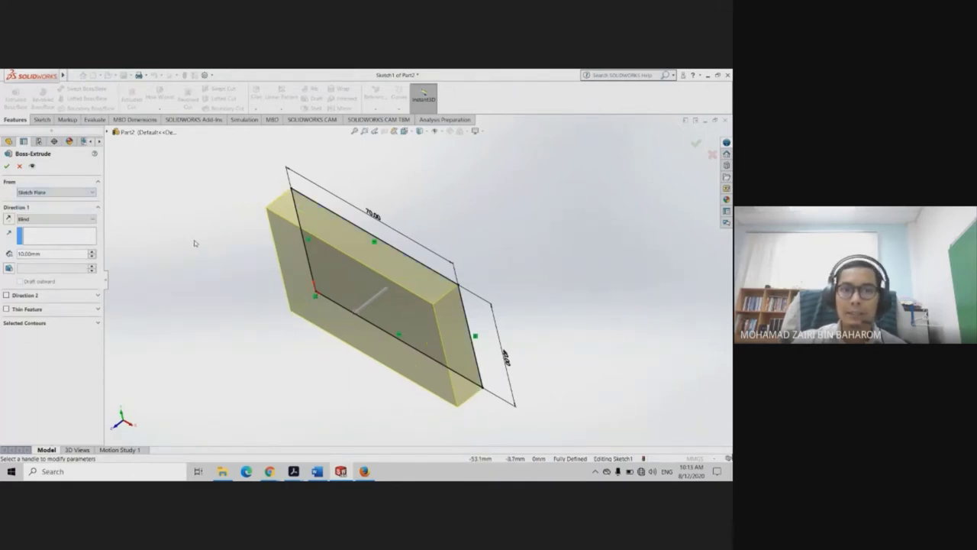
Keep Blind end condition, try a 15 mm Direction 2, turn it off, and cancel the extrusion
{"action": "mouse_move", "coordinate": [280, 343]}
{"action": "middle_mouse_down"}
{"action": "mouse_move", "coordinate": [283, 312]}
{"action": "mouse_move", "coordinate": [284, 329]}
{"action": "middle_mouse_up"}
{"action": "left_click", "coordinate": [58, 220]}
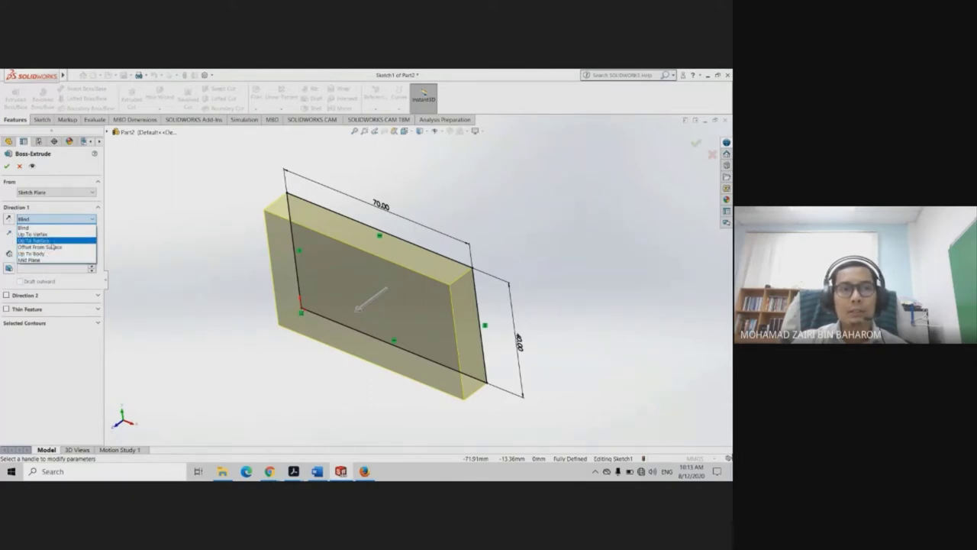
{"action": "left_click", "coordinate": [118, 245]}
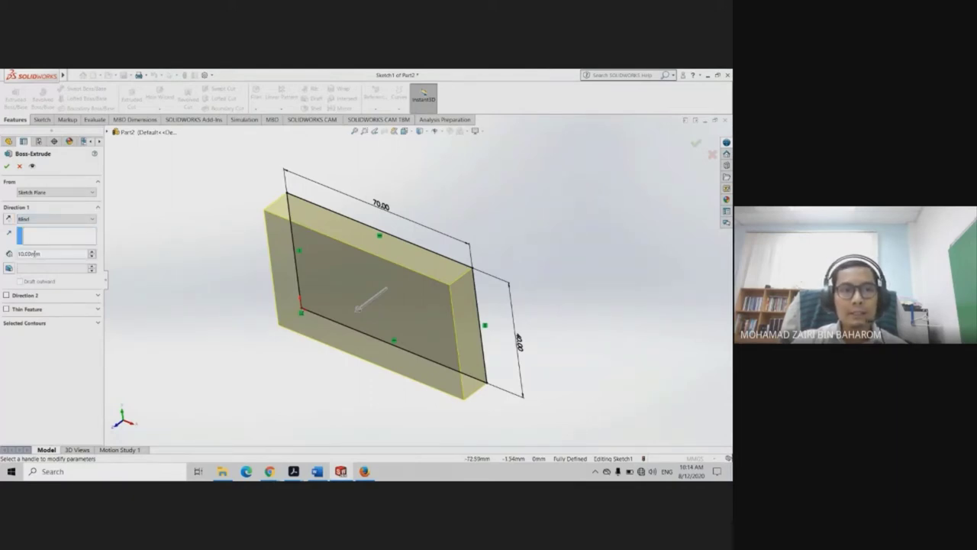
{"action": "left_click", "coordinate": [7, 295]}
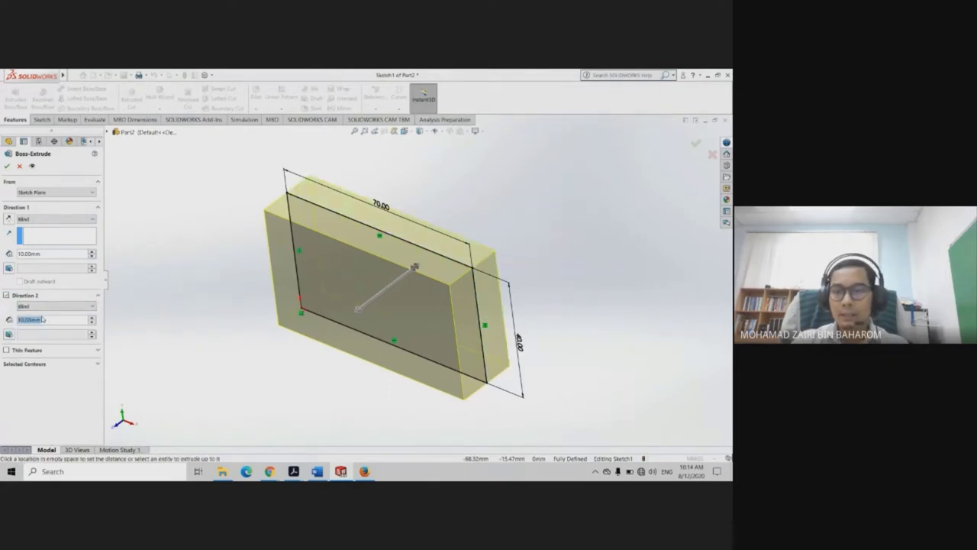
{"action": "type", "text": "15"}
{"action": "key", "text": "Return"}
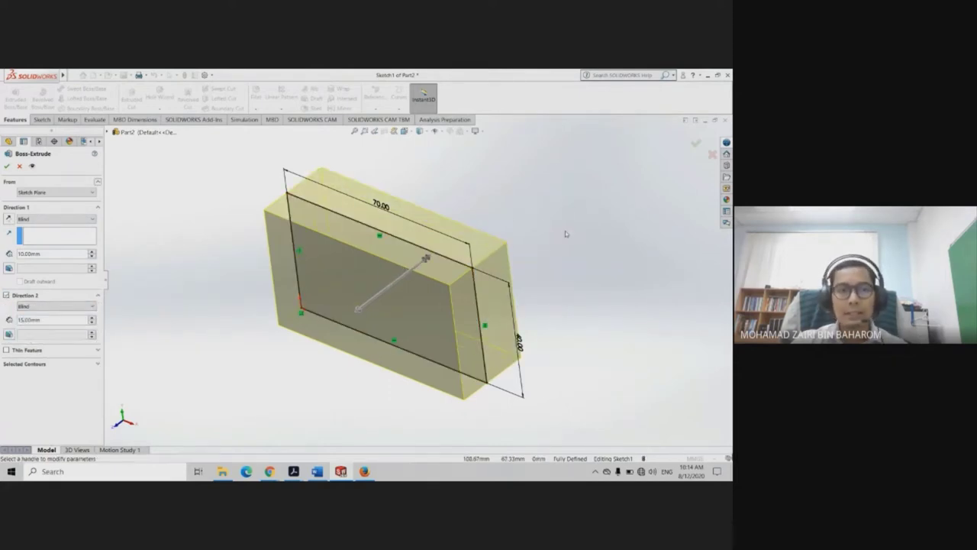
{"action": "left_click", "coordinate": [6, 295]}
{"action": "scroll", "coordinate": [406, 300], "scroll_direction": "down", "scroll_amount": 1}
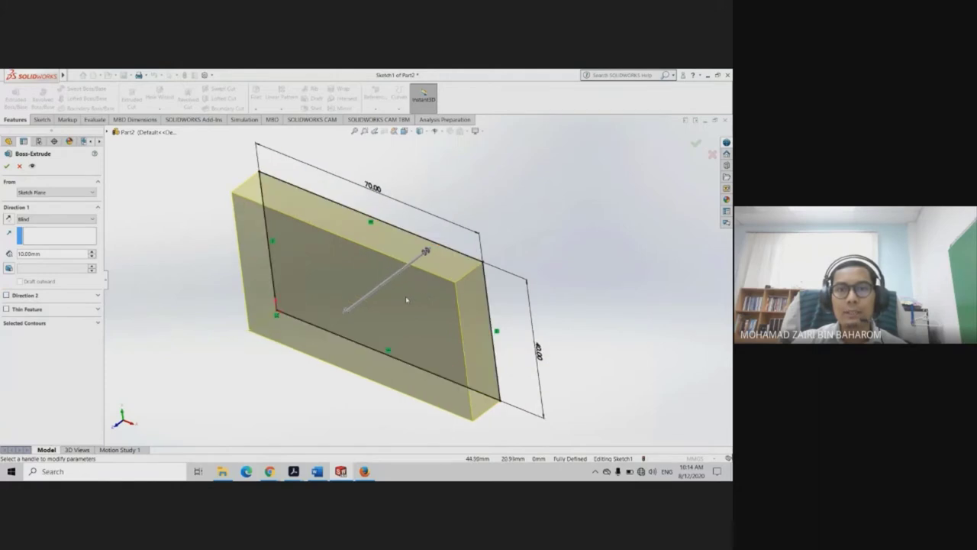
{"action": "middle_click_drag", "start_coordinate": [407, 300], "coordinate": [390, 302]}
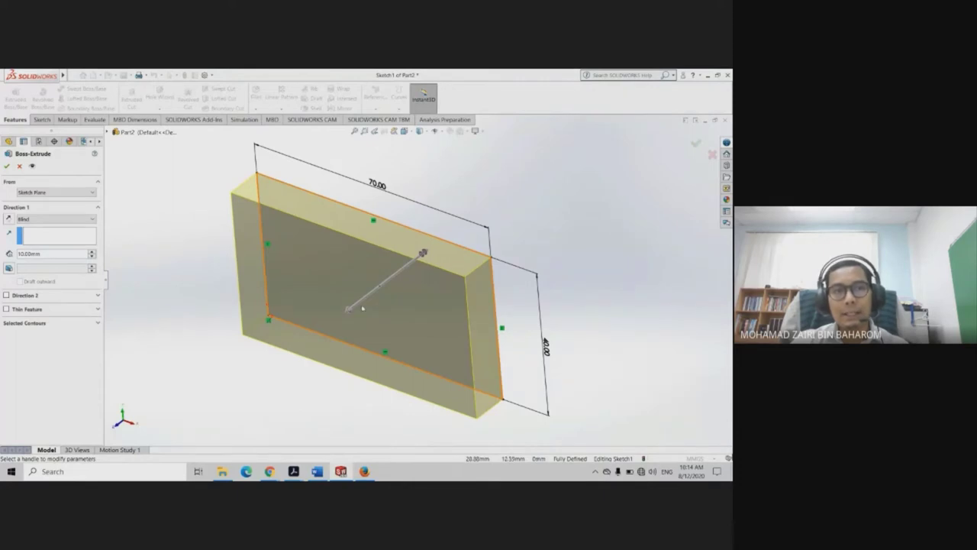
{"action": "left_click", "coordinate": [20, 166]}
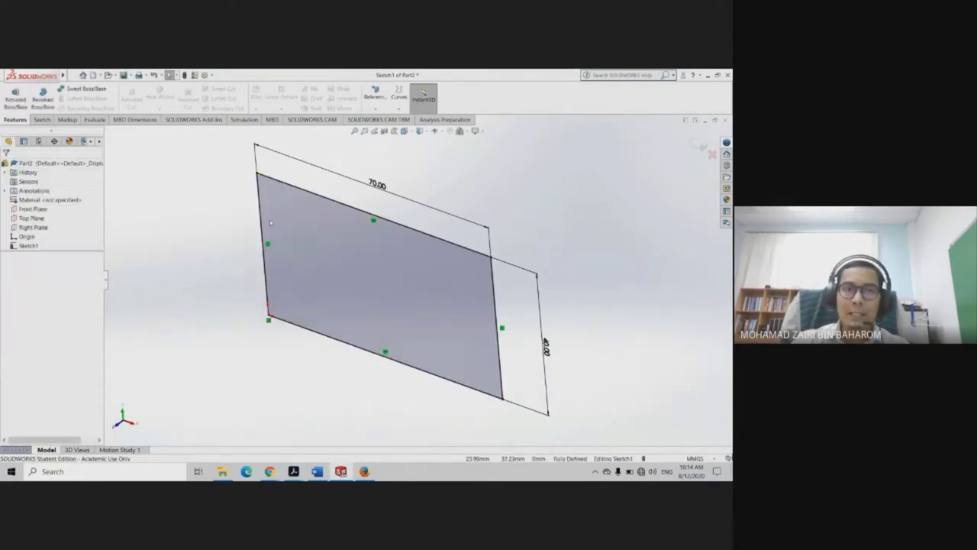
Select Sketch1 with the 70 × 40 rectangle and view it Normal To, showing the Sketch tools
{"action": "left_click", "coordinate": [29, 245]}
{"action": "left_click", "coordinate": [76, 251]}
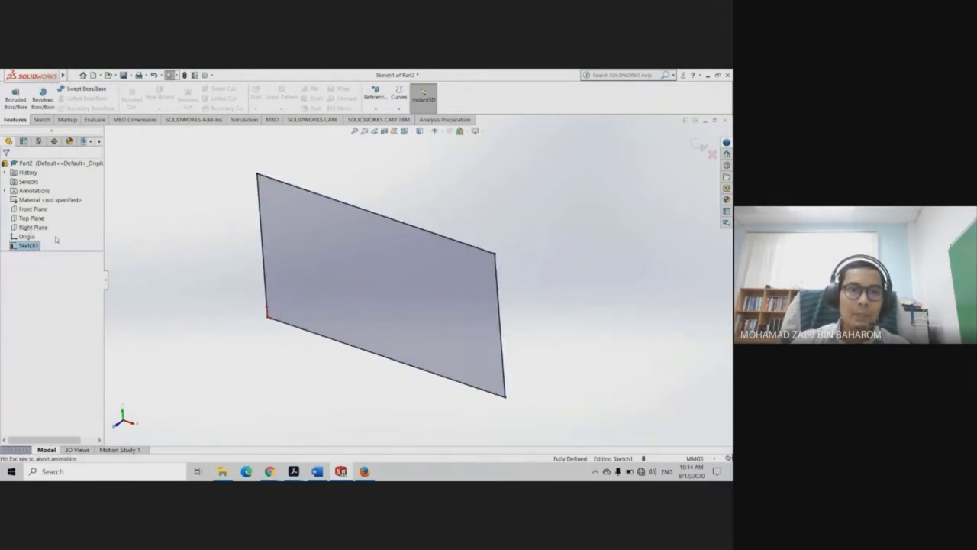
{"action": "left_click", "coordinate": [42, 119]}
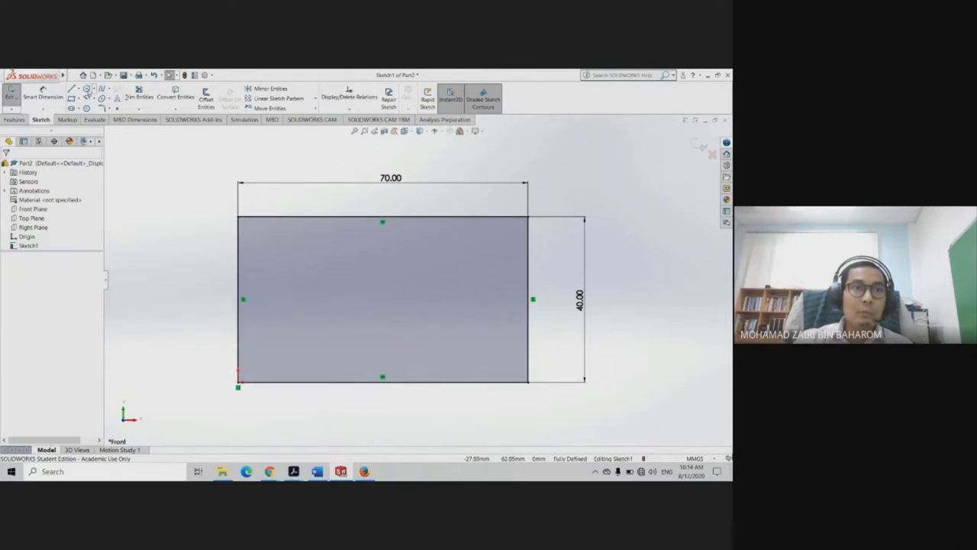
Draw a circle inside the rectangle
{"action": "left_click", "coordinate": [87, 89]}
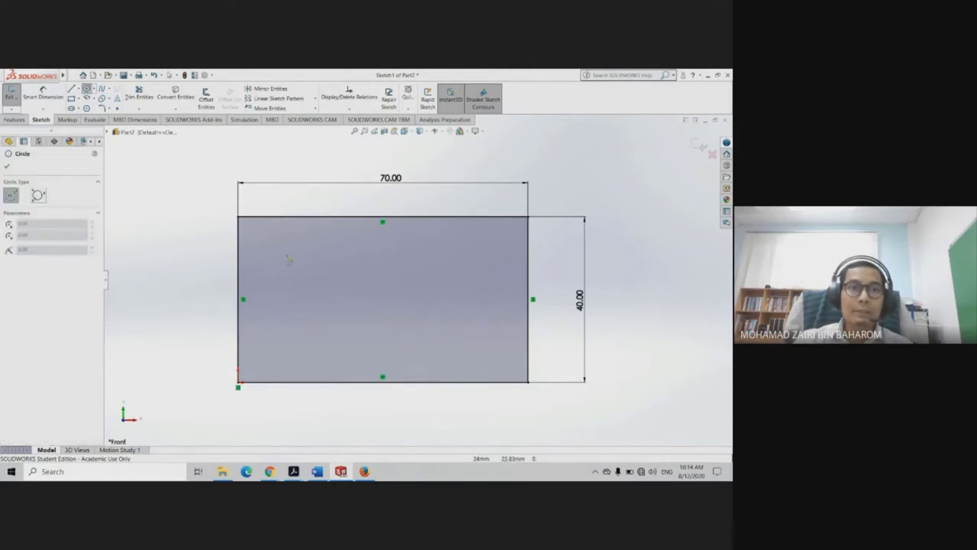
{"action": "left_click", "coordinate": [383, 301]}
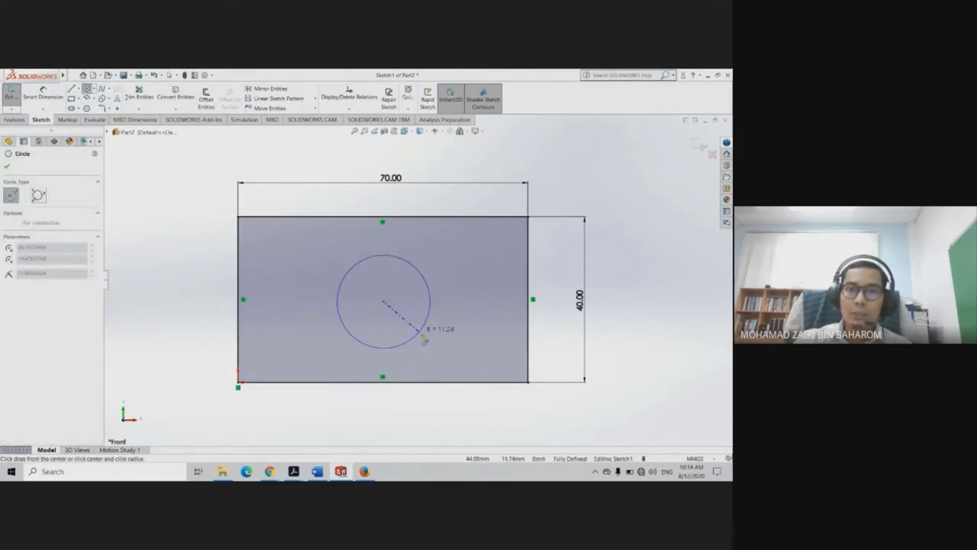
{"action": "left_click", "coordinate": [432, 327]}
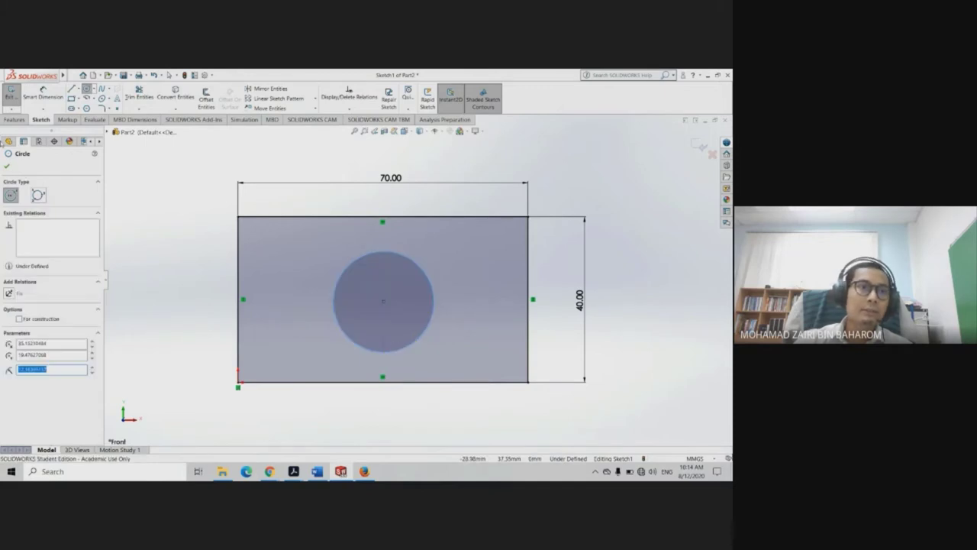
{"action": "left_click", "coordinate": [7, 168]}
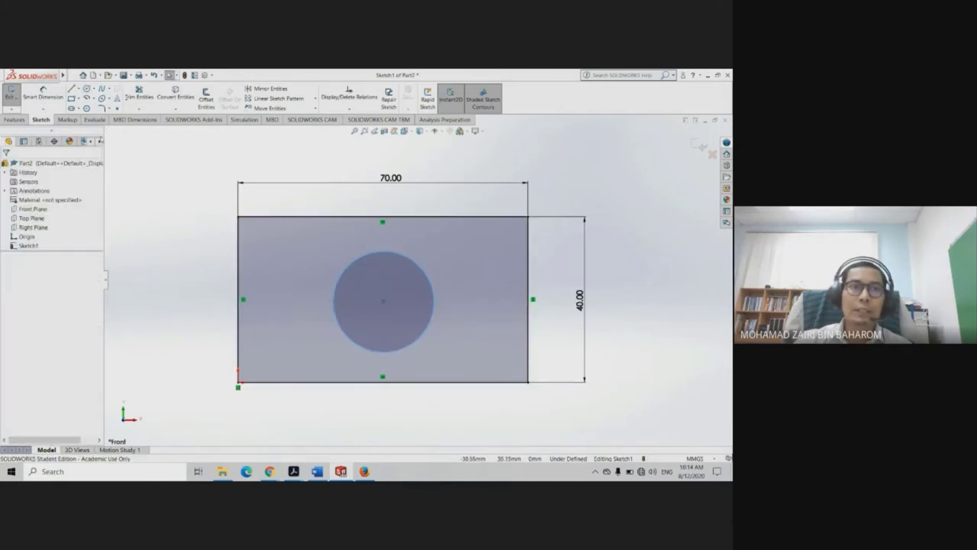
Dimension the circle centre 35 mm across and 20 mm up from the bottom-left corner
{"action": "left_click", "coordinate": [43, 94]}
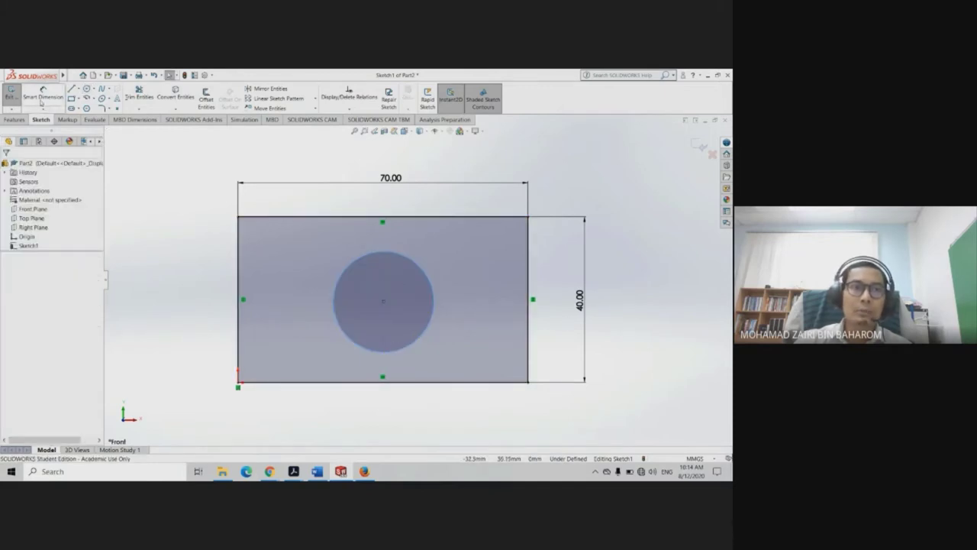
{"action": "left_click", "coordinate": [422, 268]}
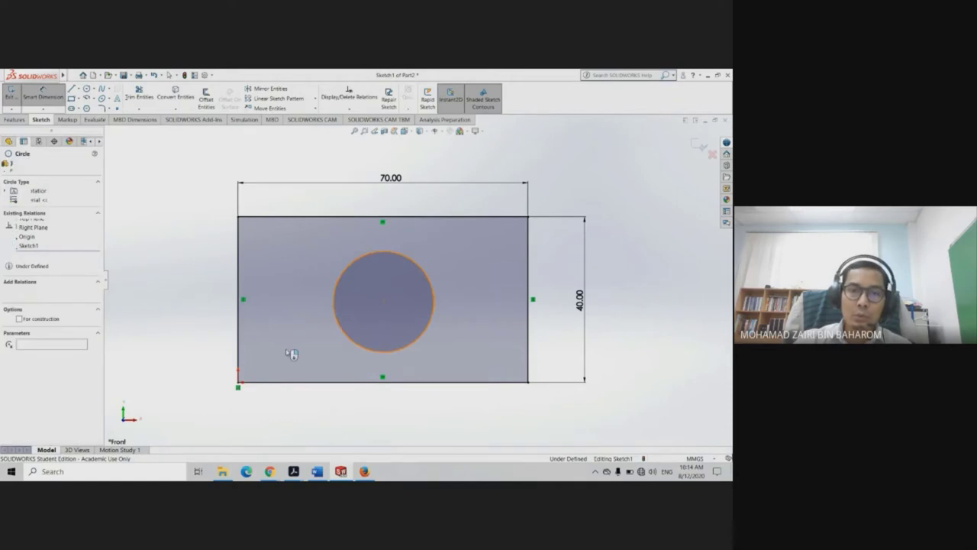
{"action": "left_click", "coordinate": [239, 384]}
{"action": "left_click", "coordinate": [312, 414]}
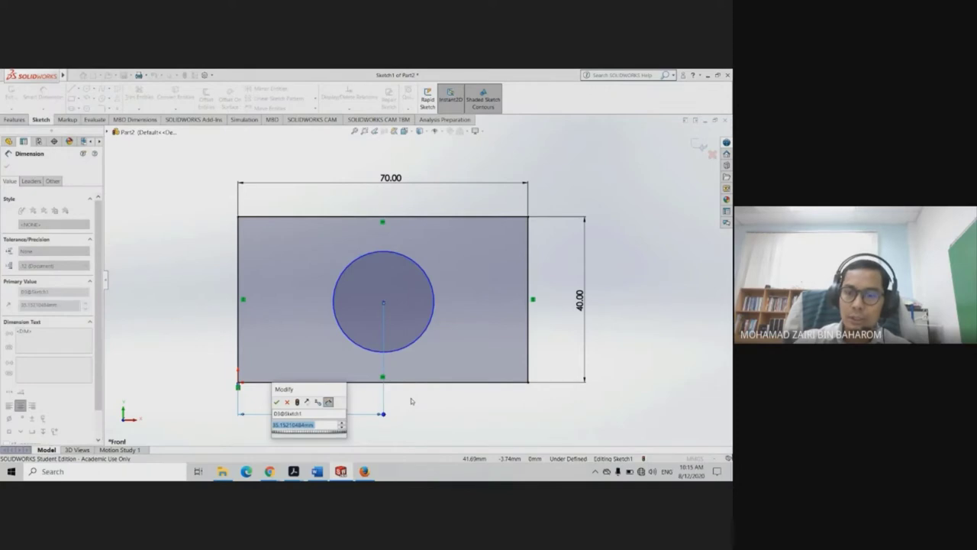
{"action": "type", "text": "35"}
{"action": "key", "text": "Return"}
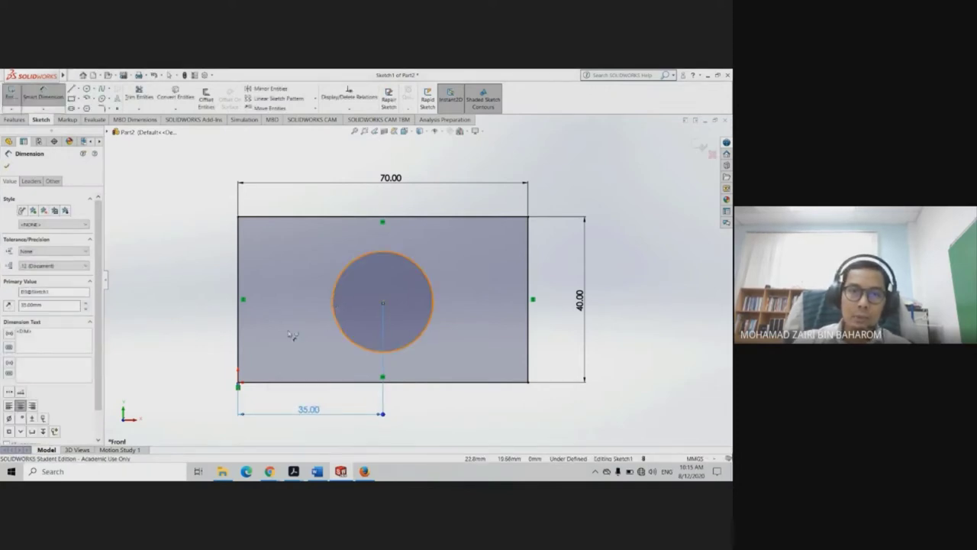
{"action": "left_click", "coordinate": [383, 302]}
{"action": "left_click", "coordinate": [238, 380]}
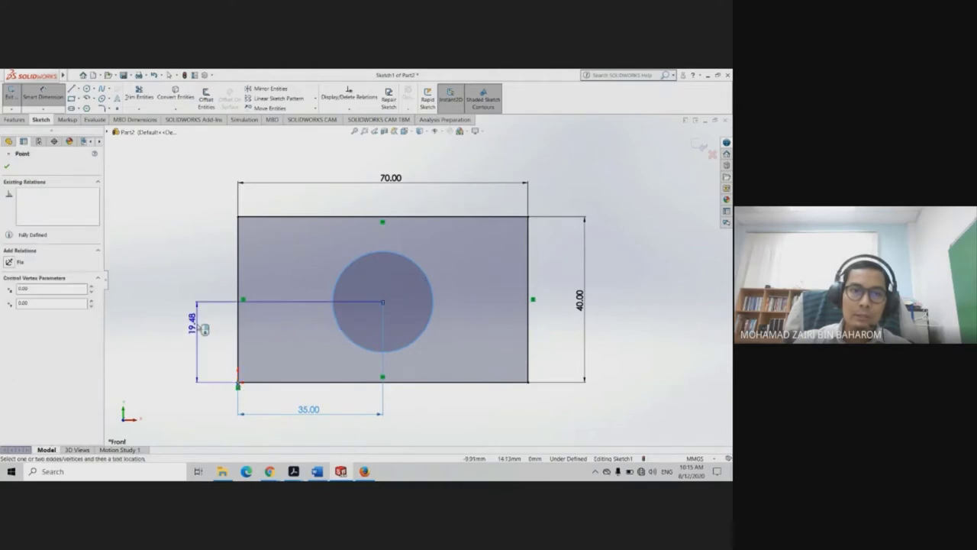
{"action": "left_click", "coordinate": [201, 345]}
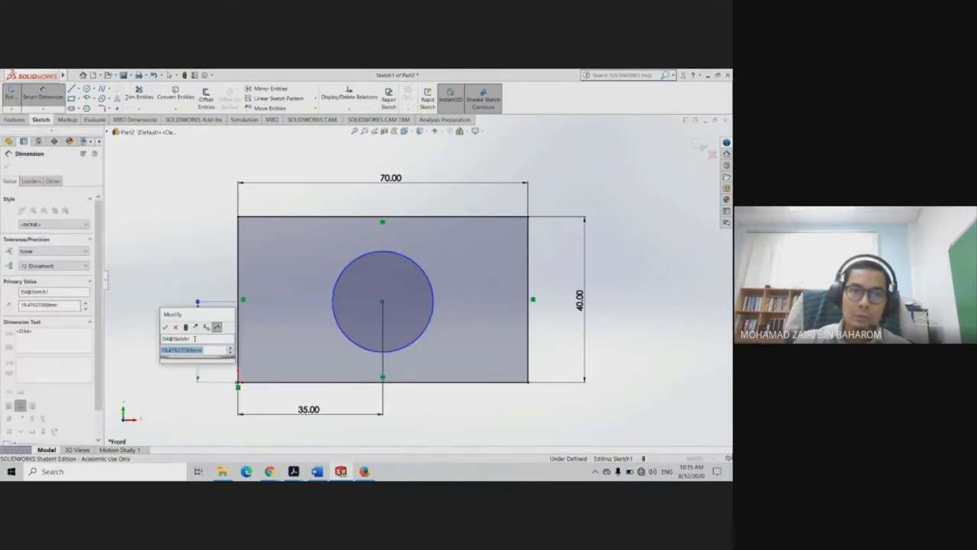
{"action": "type", "text": "20"}
{"action": "key", "text": "Return"}
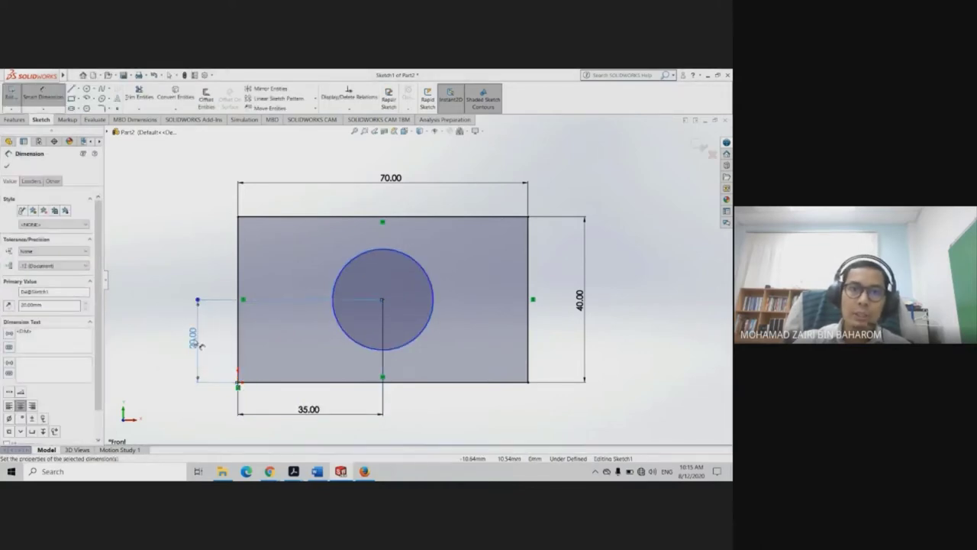
Set the circle diameter to 25 mm, fully defining the sketch
{"action": "left_click", "coordinate": [346, 261]}
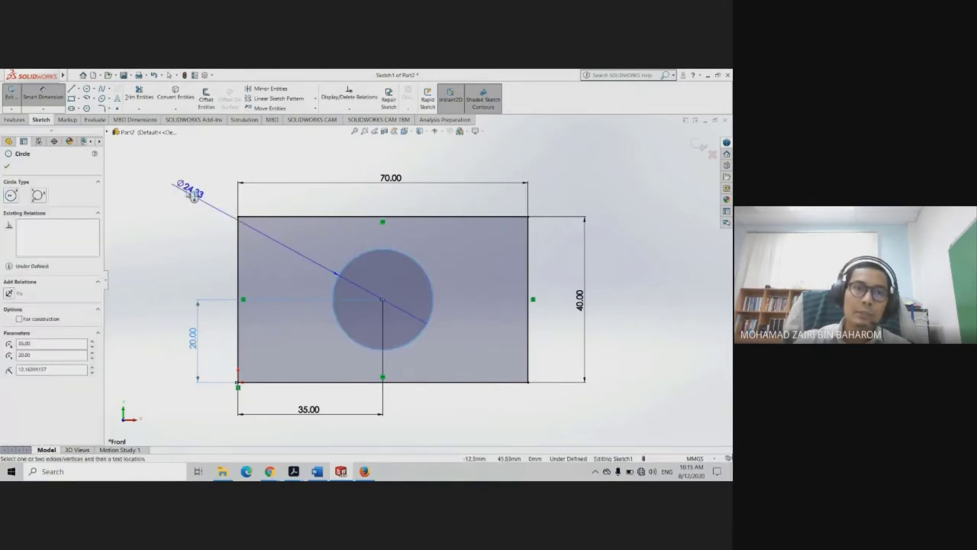
{"action": "left_click", "coordinate": [205, 196]}
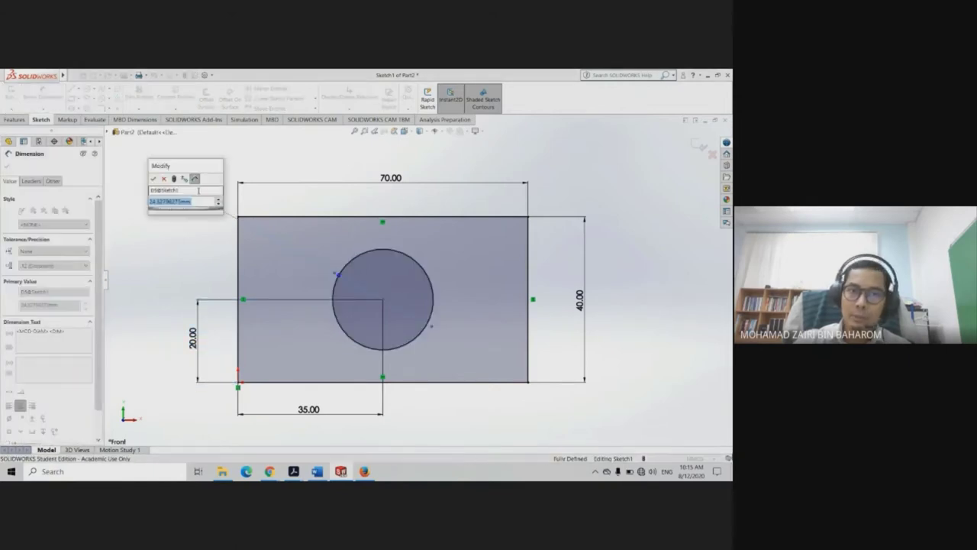
{"action": "type", "text": "25"}
{"action": "key", "text": "Return"}
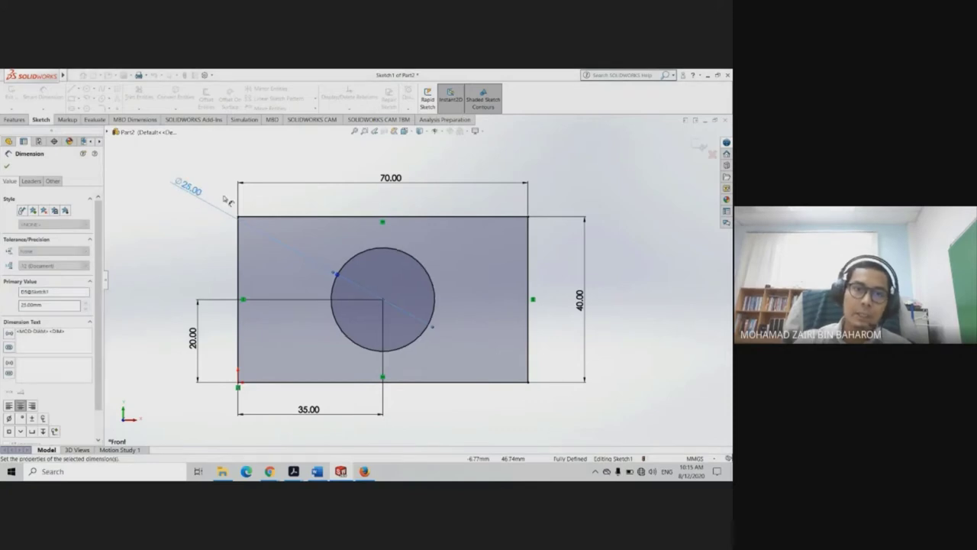
{"action": "key", "text": "Escape"}
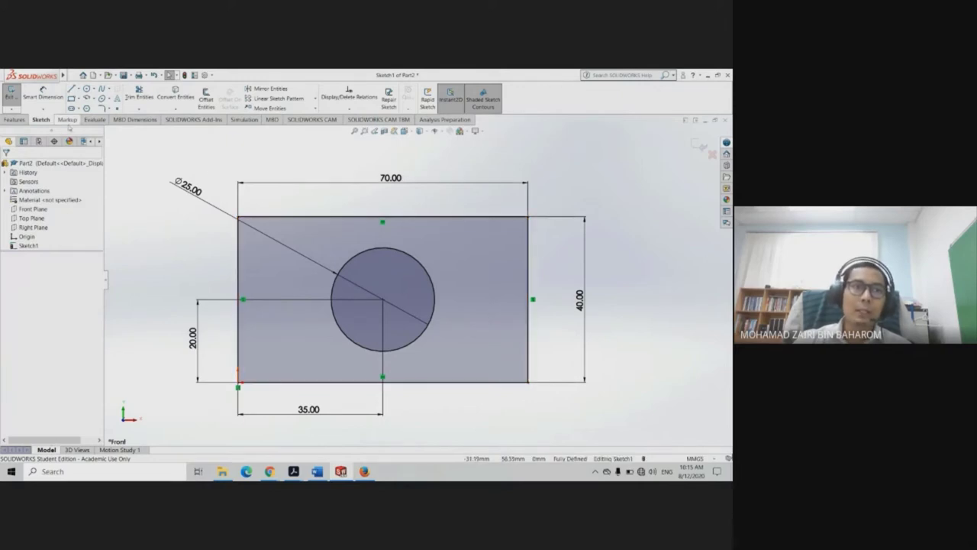
Extrude the sketch Blind 10 mm into a 70 × 40 plate with a Ø25 through-hole
{"action": "left_click", "coordinate": [11, 119]}
{"action": "left_click", "coordinate": [16, 101]}
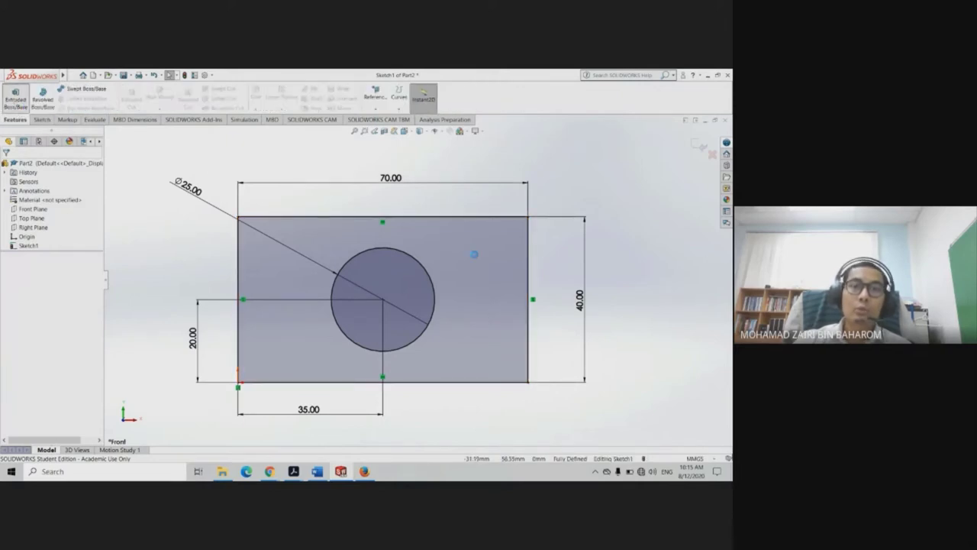
{"action": "mouse_move", "coordinate": [615, 270]}
{"action": "middle_mouse_down"}
{"action": "mouse_move", "coordinate": [561, 204]}
{"action": "mouse_move", "coordinate": [619, 246]}
{"action": "mouse_move", "coordinate": [602, 266]}
{"action": "mouse_move", "coordinate": [619, 244]}
{"action": "mouse_move", "coordinate": [610, 245]}
{"action": "mouse_move", "coordinate": [618, 223]}
{"action": "mouse_move", "coordinate": [598, 221]}
{"action": "mouse_move", "coordinate": [613, 221]}
{"action": "mouse_move", "coordinate": [612, 242]}
{"action": "middle_mouse_up"}
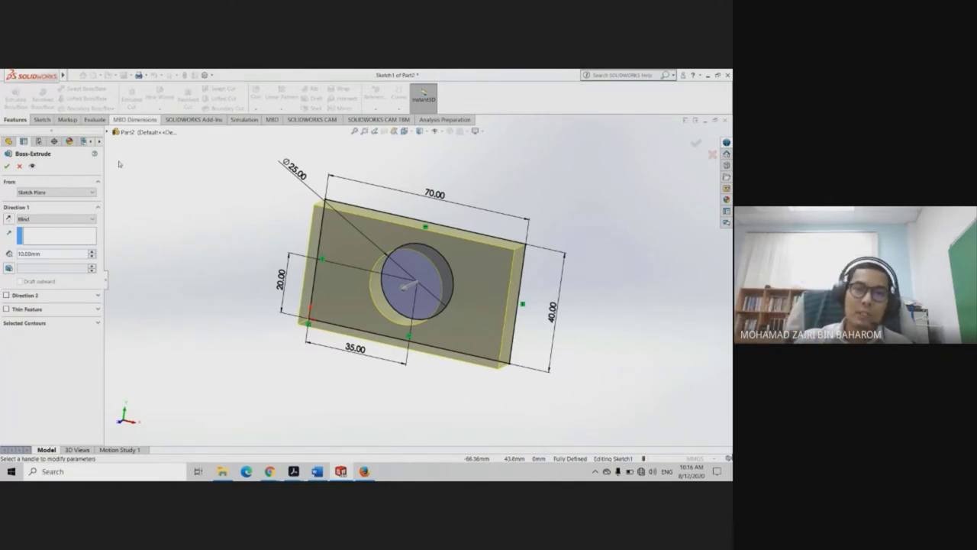
{"action": "left_click", "coordinate": [7, 166]}
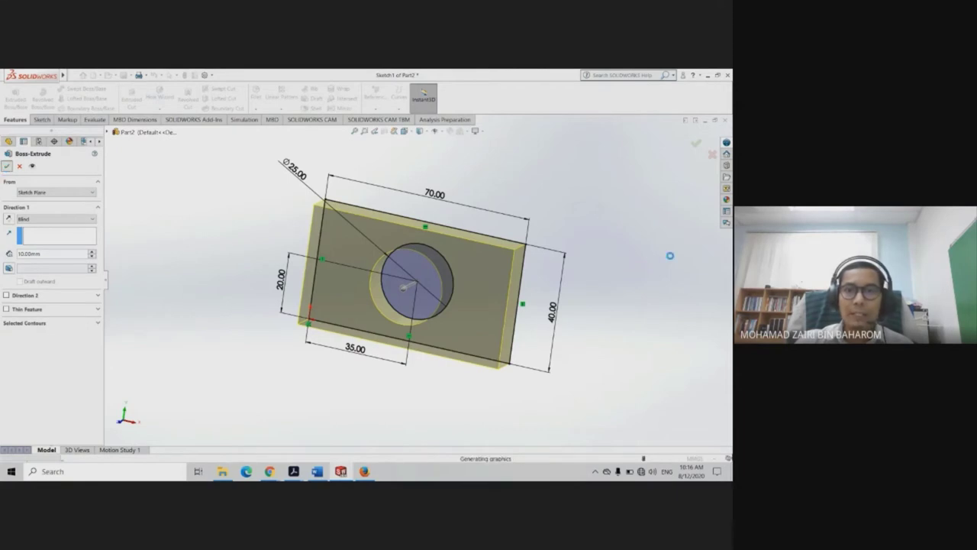
{"action": "mouse_move", "coordinate": [445, 293]}
{"action": "middle_mouse_down"}
{"action": "mouse_move", "coordinate": [437, 267]}
{"action": "mouse_move", "coordinate": [436, 280]}
{"action": "middle_mouse_up"}
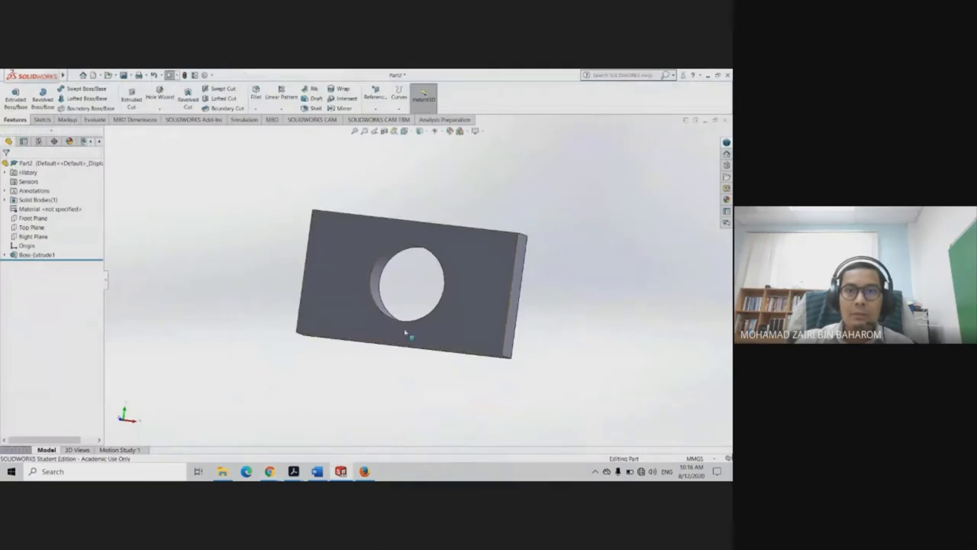
{"action": "mouse_move", "coordinate": [405, 332]}
{"action": "middle_mouse_down"}
{"action": "mouse_move", "coordinate": [565, 322]}
{"action": "mouse_move", "coordinate": [582, 253]}
{"action": "mouse_move", "coordinate": [545, 292]}
{"action": "mouse_move", "coordinate": [420, 266]}
{"action": "mouse_move", "coordinate": [467, 226]}
{"action": "mouse_move", "coordinate": [435, 259]}
{"action": "middle_mouse_up"}
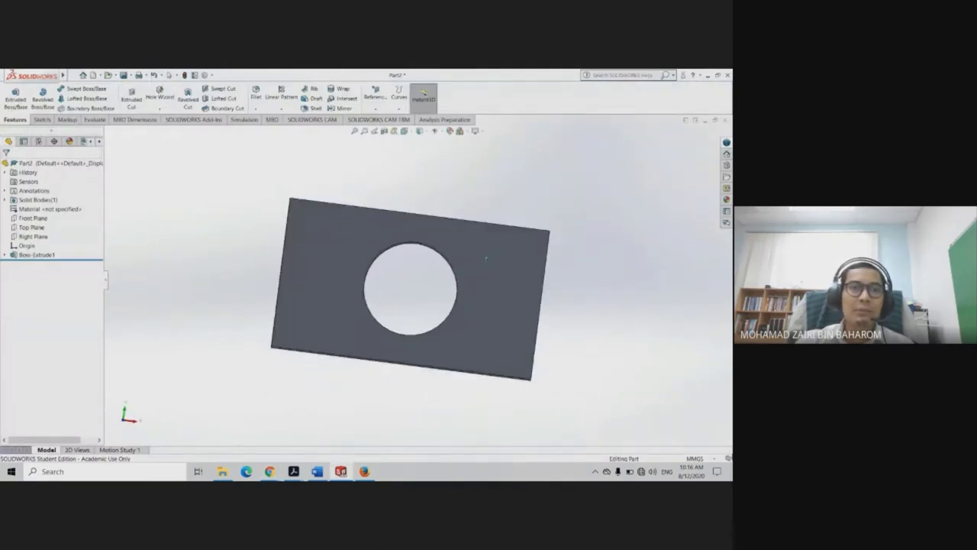
{"action": "left_click", "coordinate": [5, 254]}
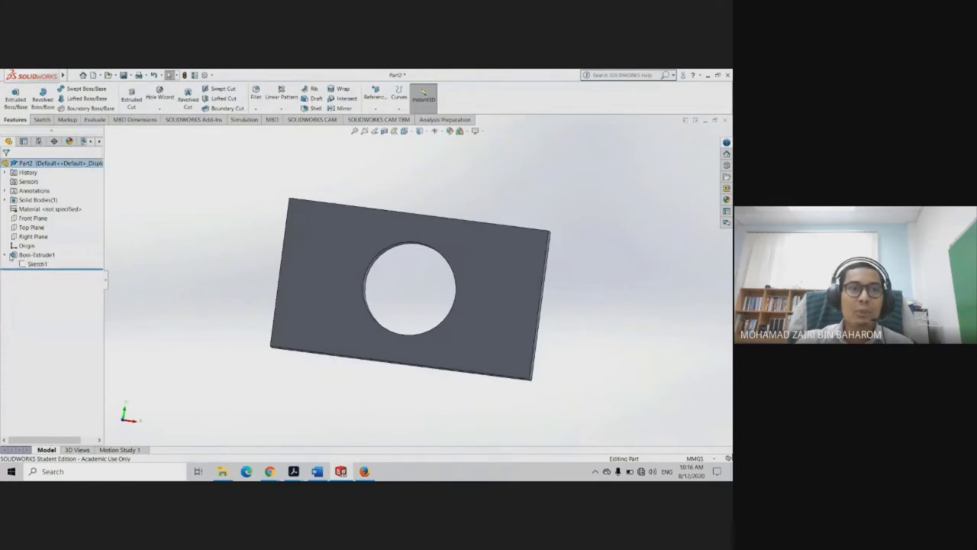
{"action": "left_click", "coordinate": [38, 264]}
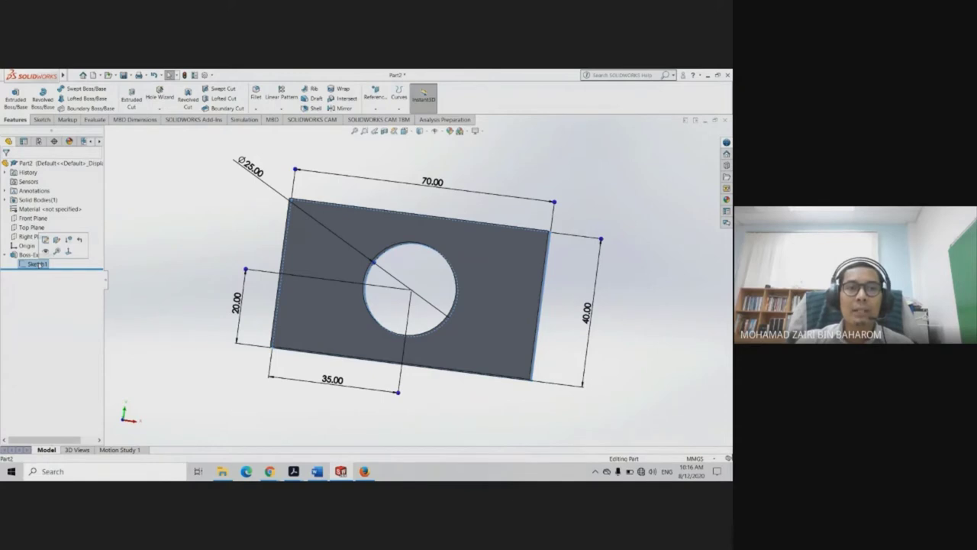
{"action": "left_click", "coordinate": [158, 268]}
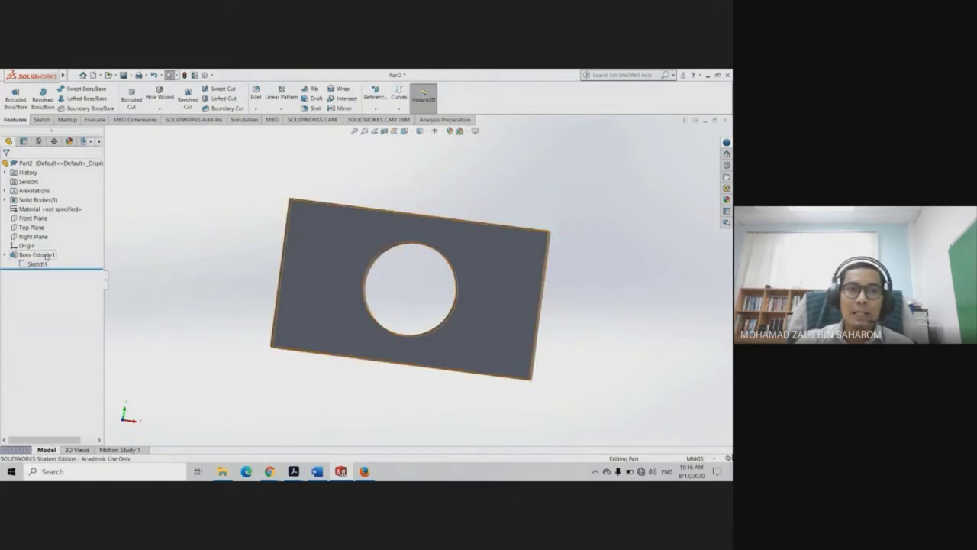
{"action": "left_click", "coordinate": [47, 256]}
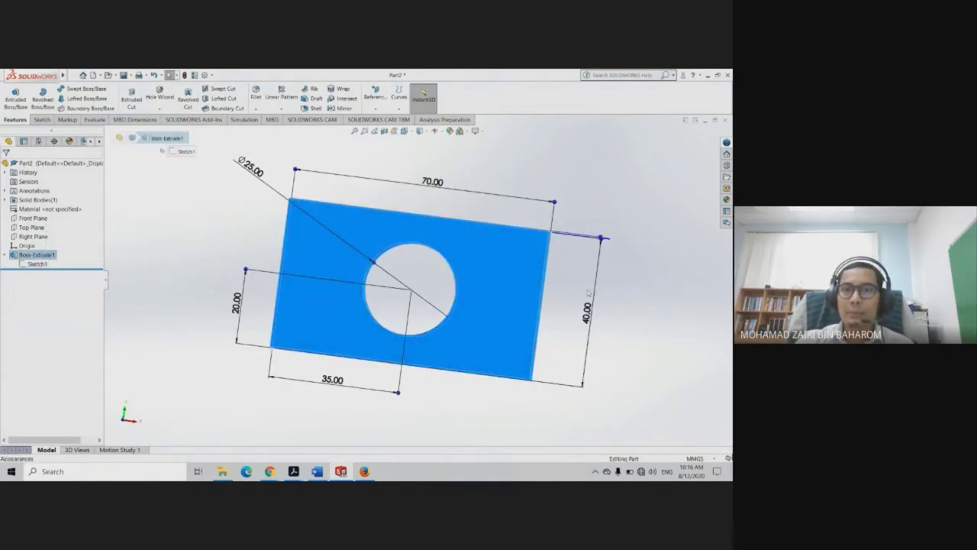
{"action": "middle_click_drag", "start_coordinate": [592, 293], "coordinate": [565, 283]}
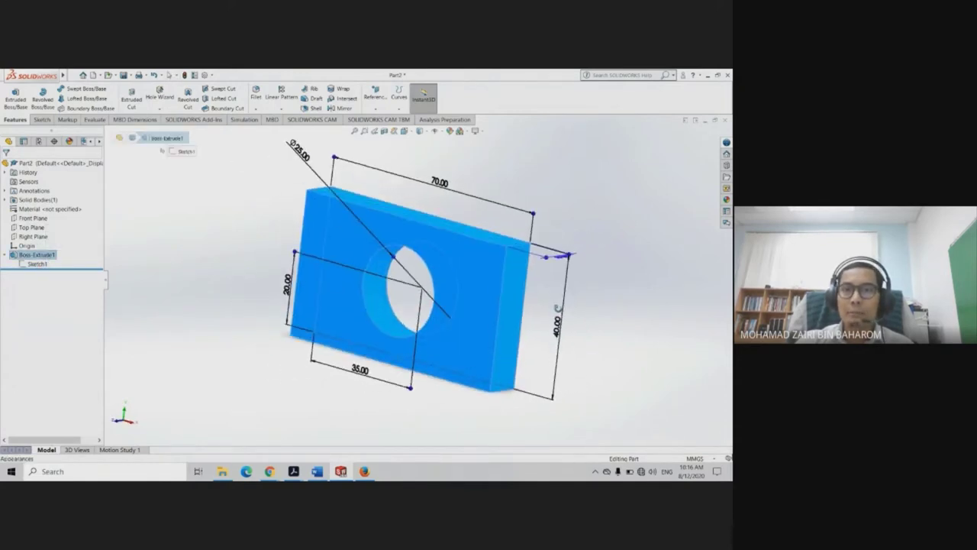
{"action": "left_click", "coordinate": [219, 243]}
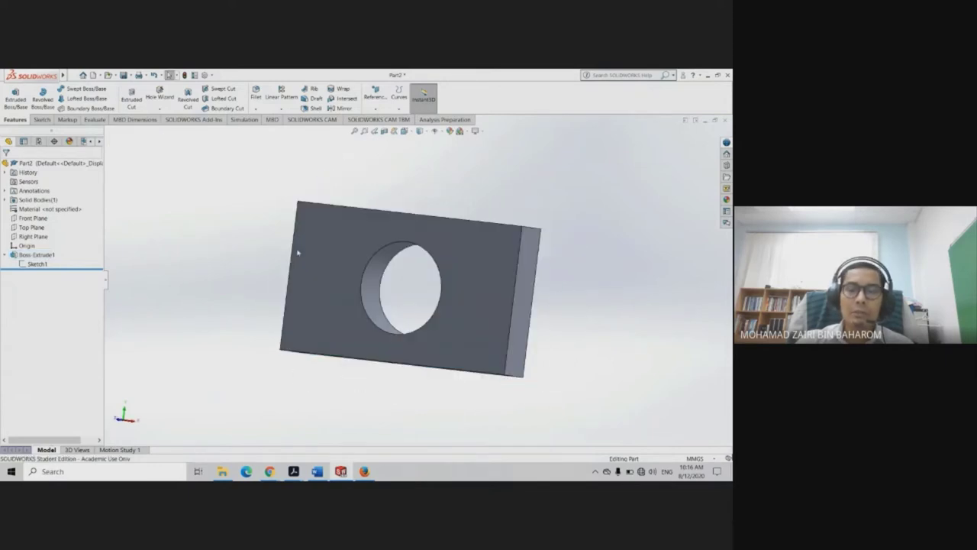
{"action": "middle_click_drag", "start_coordinate": [298, 253], "coordinate": [390, 245]}
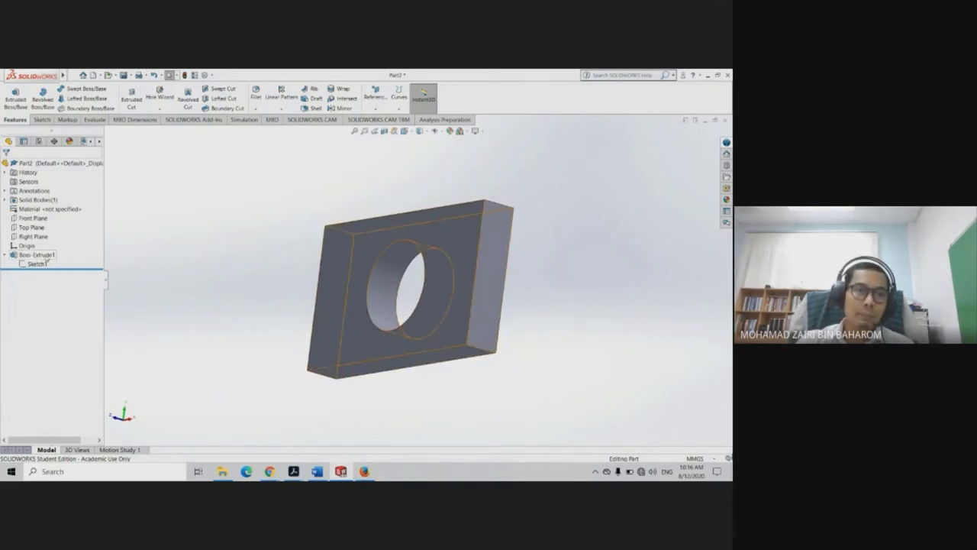
{"action": "left_click", "coordinate": [47, 257]}
Edit Boss-Extrude1 and change its depth from 10 mm to 20 mm
{"action": "right_click", "coordinate": [47, 258]}
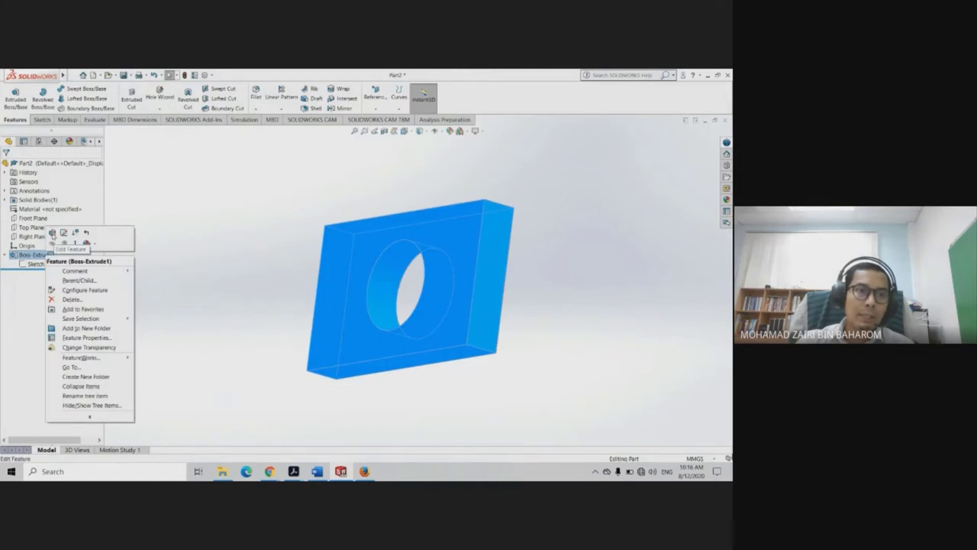
{"action": "left_click", "coordinate": [52, 233]}
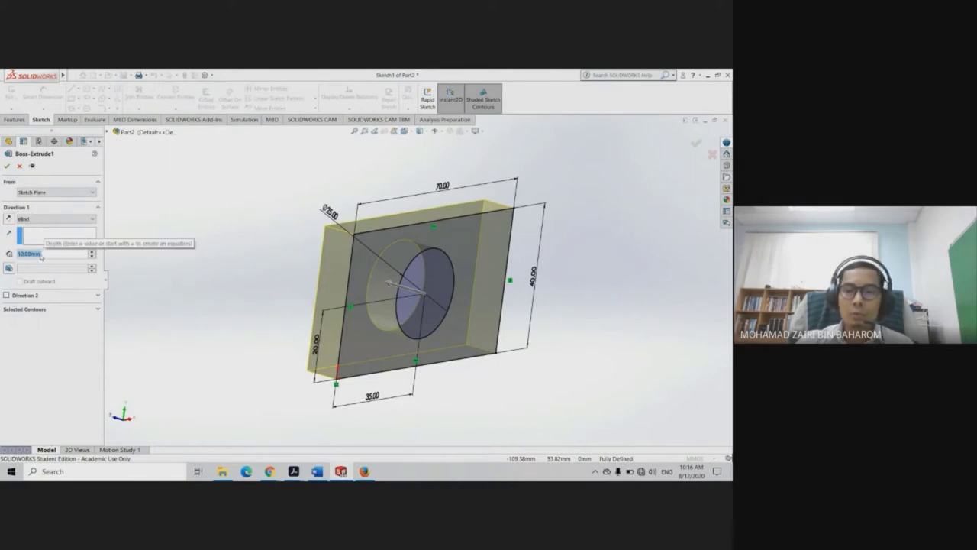
{"action": "type", "text": "20"}
{"action": "key", "text": "Return"}
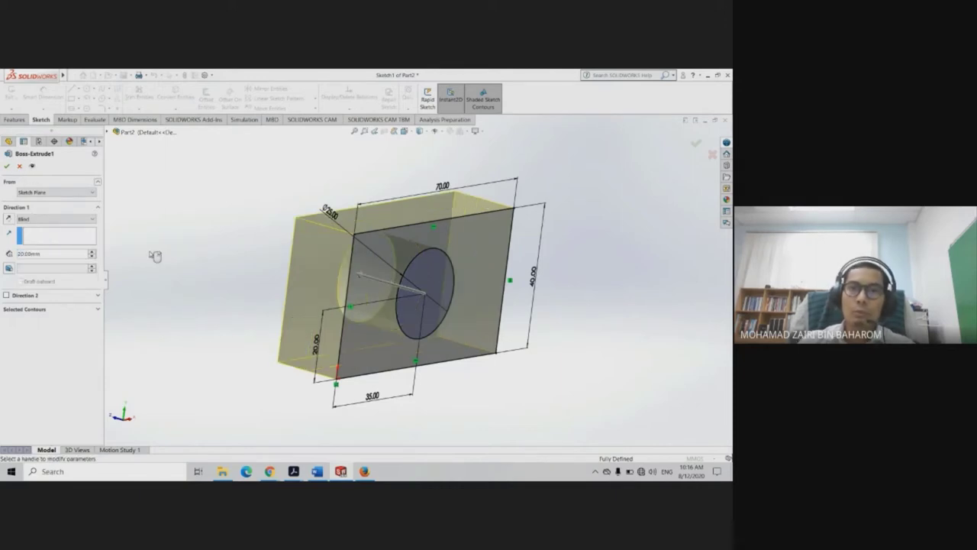
{"action": "left_click", "coordinate": [7, 165]}
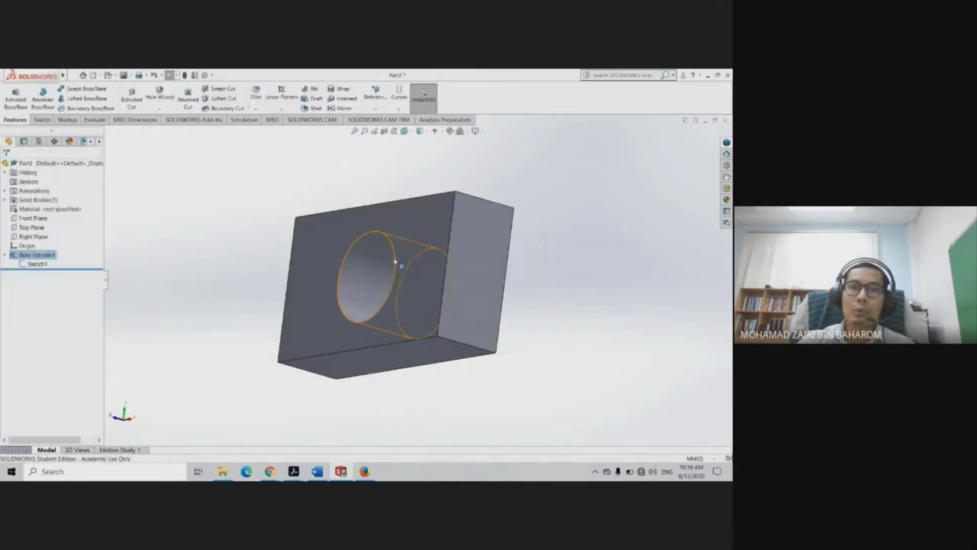
{"action": "mouse_move", "coordinate": [517, 311]}
{"action": "middle_mouse_down"}
{"action": "mouse_move", "coordinate": [593, 329]}
{"action": "mouse_move", "coordinate": [613, 285]}
{"action": "mouse_move", "coordinate": [593, 277]}
{"action": "mouse_move", "coordinate": [597, 346]}
{"action": "mouse_move", "coordinate": [540, 331]}
{"action": "middle_mouse_up"}
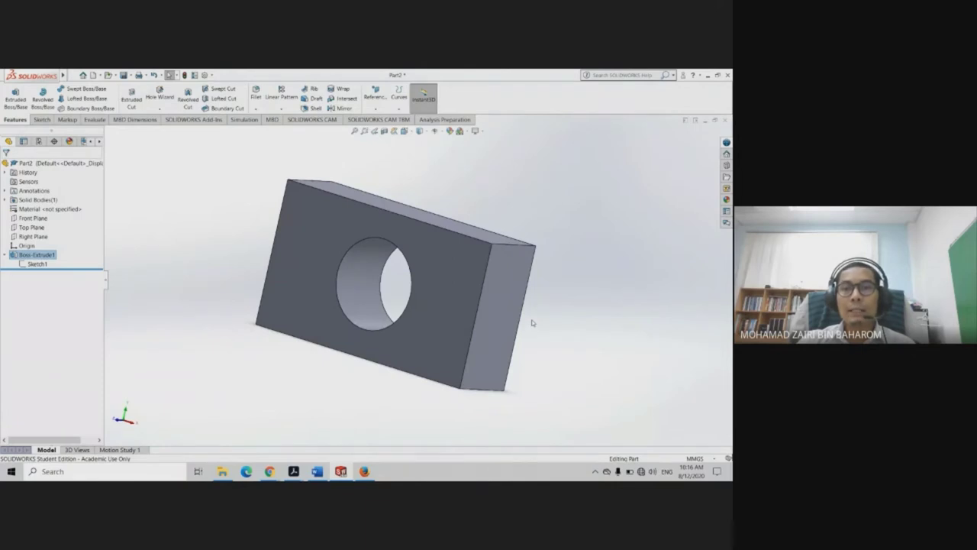
{"action": "middle_click_drag", "start_coordinate": [284, 328], "coordinate": [295, 311]}
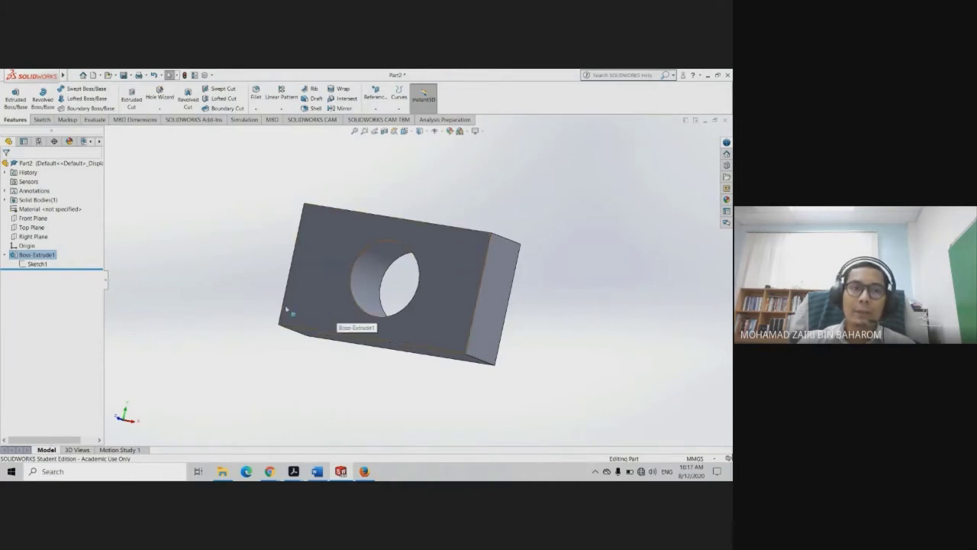
Edit Sketch1 and view it straight-on from the Front, with the Sketch tools showing
{"action": "left_click", "coordinate": [196, 279]}
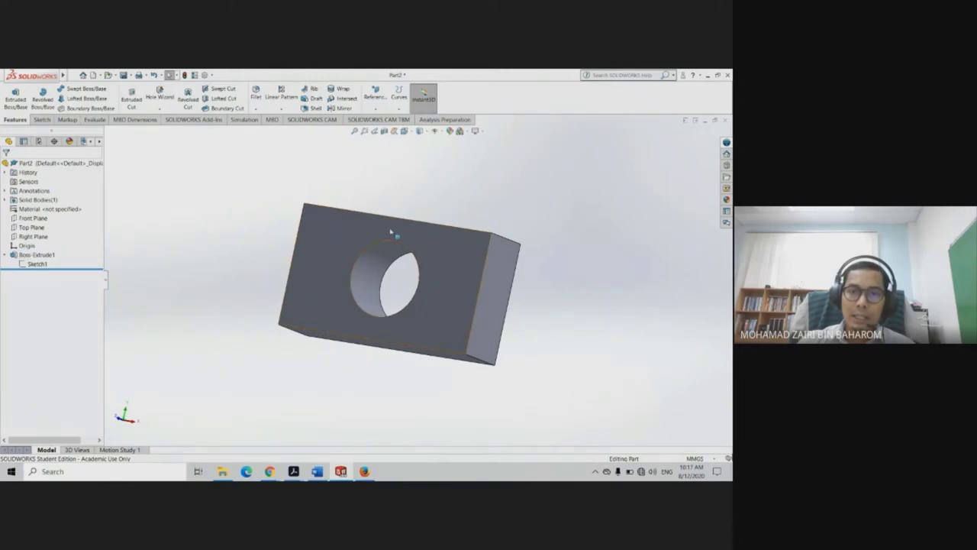
{"action": "left_click", "coordinate": [37, 264]}
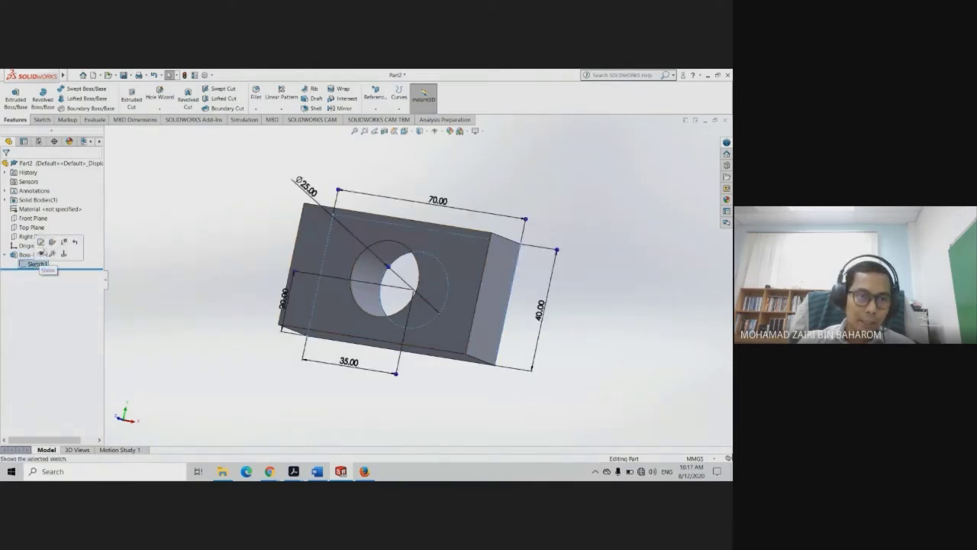
{"action": "left_click", "coordinate": [41, 242]}
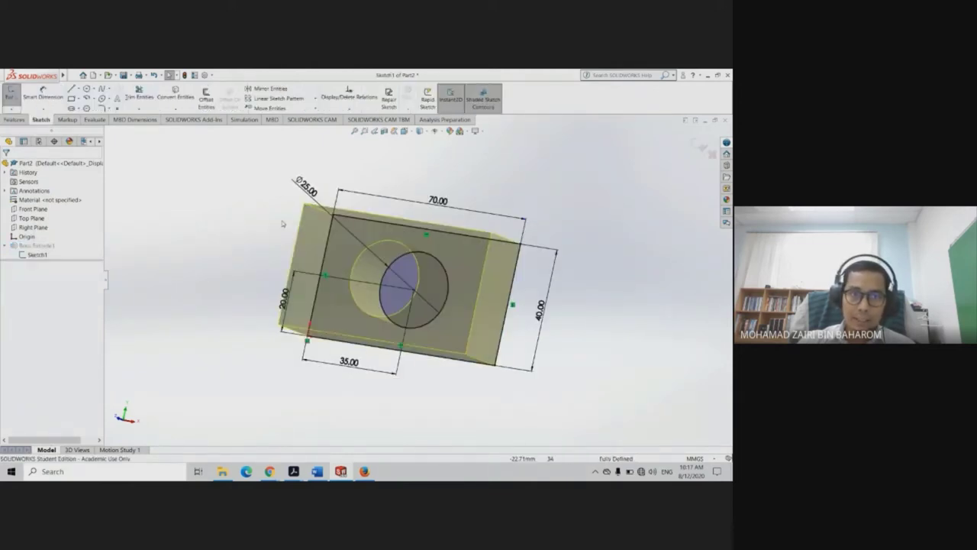
{"action": "key", "text": "space"}
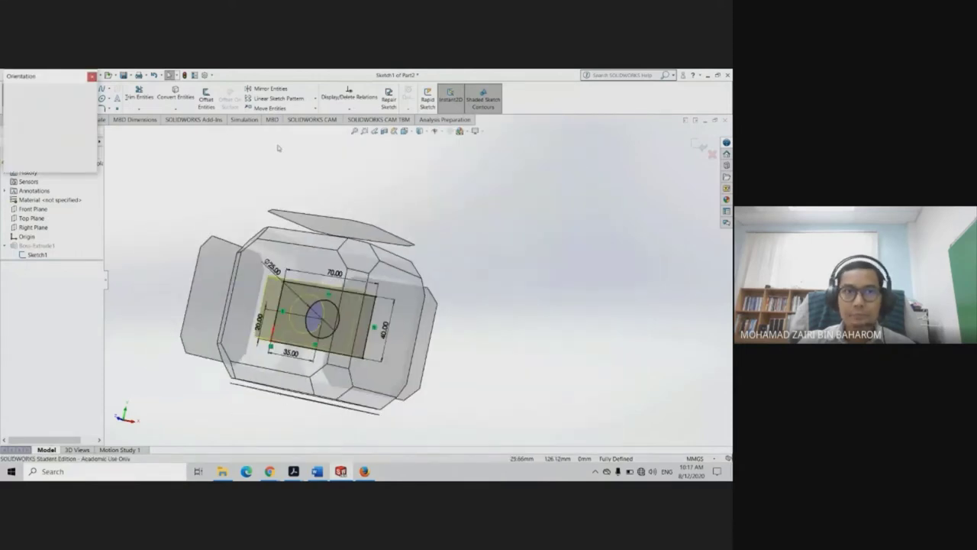
{"action": "left_click", "coordinate": [91, 125]}
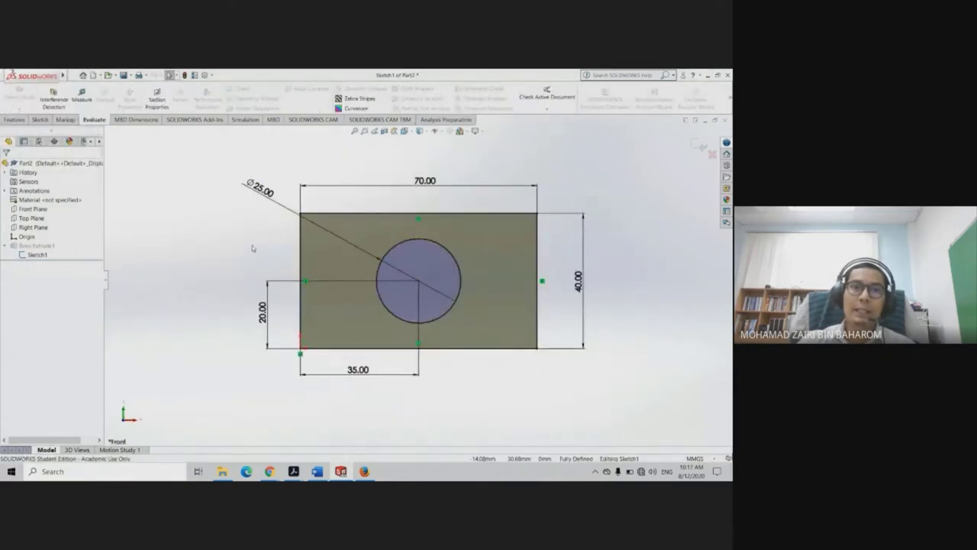
{"action": "left_click", "coordinate": [40, 120]}
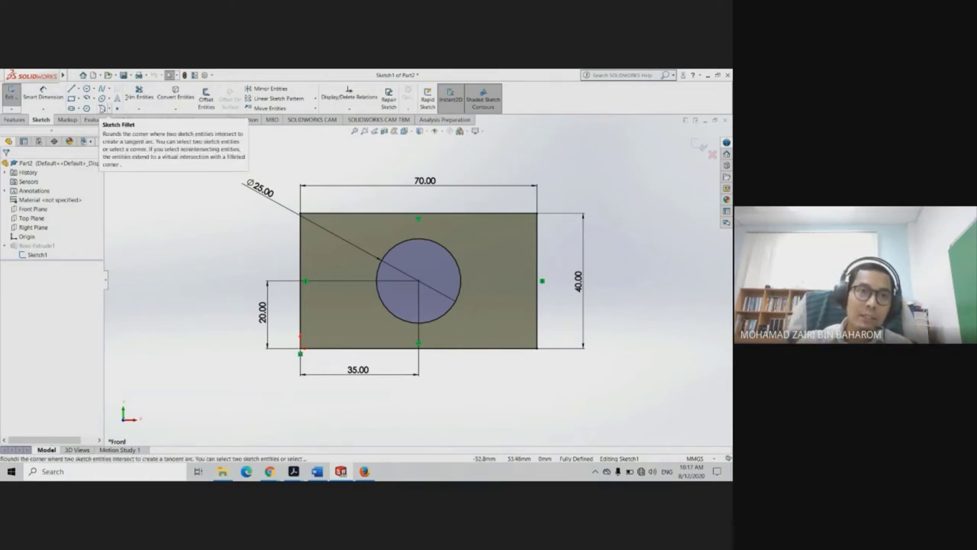
Fillet all four rectangle corners at R10, then exit the sketch to rebuild the plate
{"action": "left_click", "coordinate": [102, 108]}
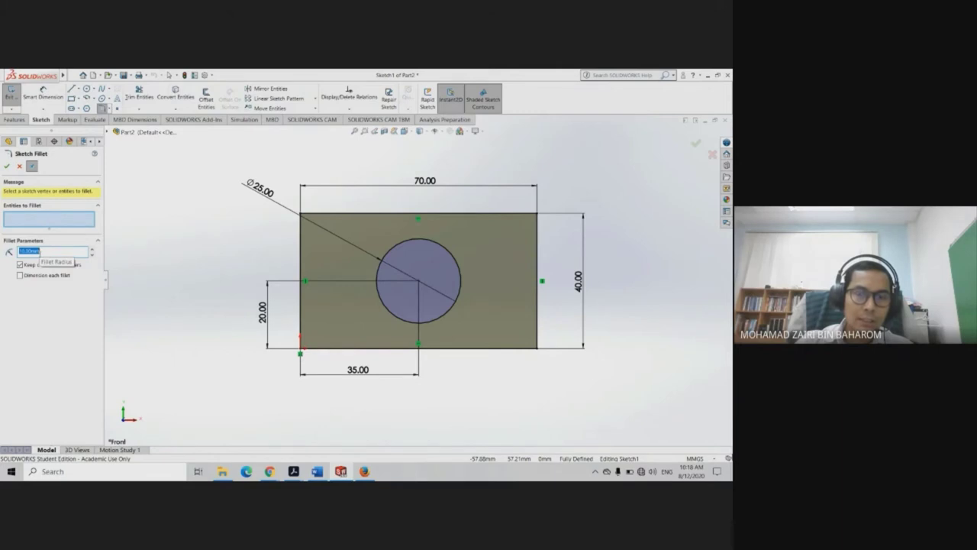
{"action": "left_click", "coordinate": [302, 237]}
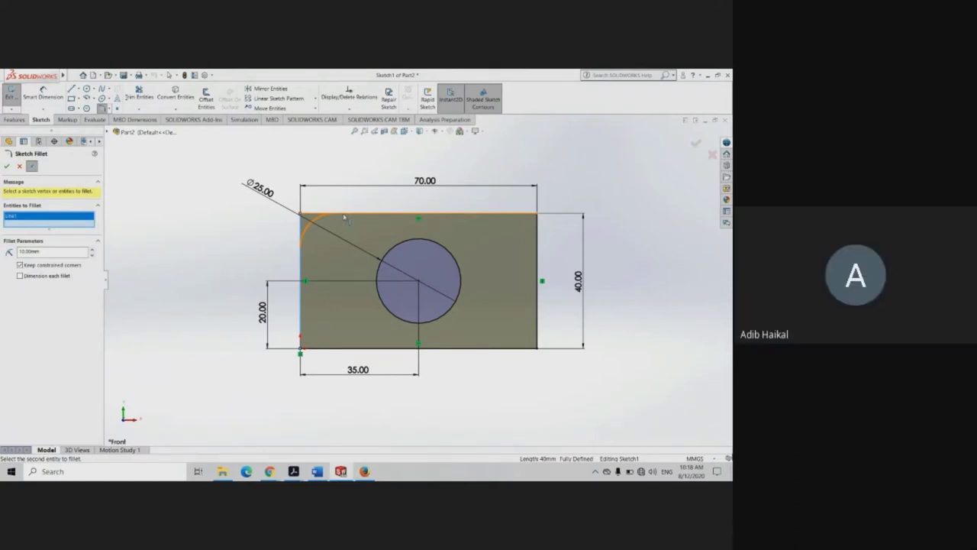
{"action": "left_click", "coordinate": [300, 315]}
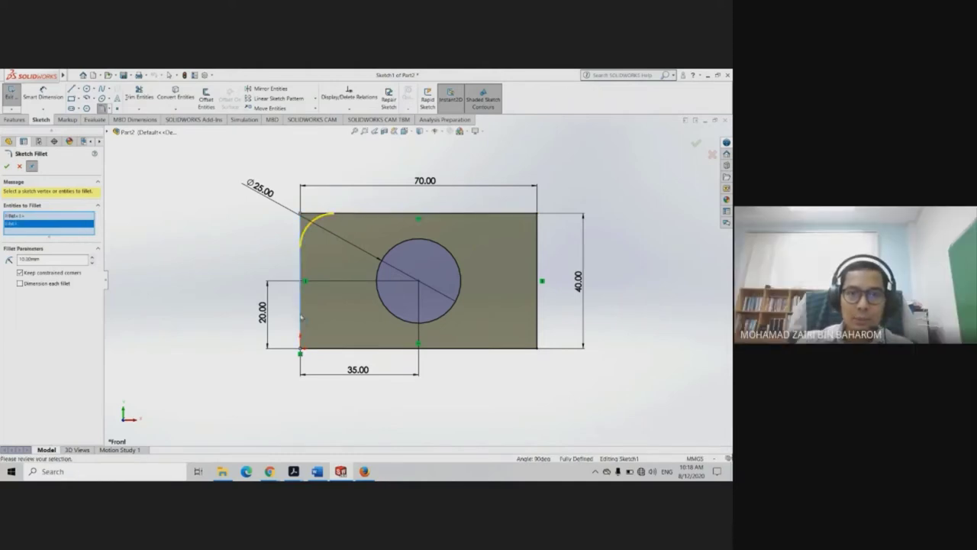
{"action": "left_click", "coordinate": [325, 348]}
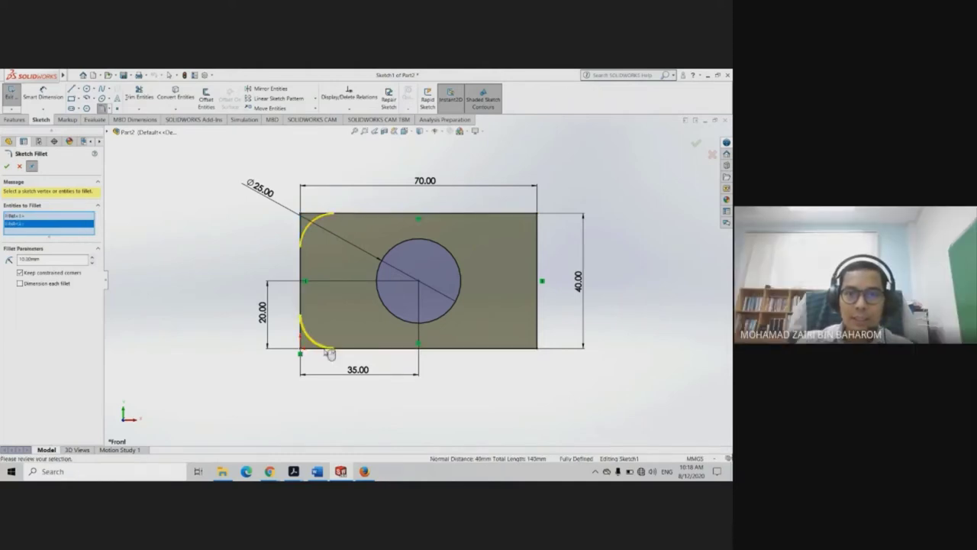
{"action": "left_click", "coordinate": [516, 349]}
{"action": "left_click", "coordinate": [537, 334]}
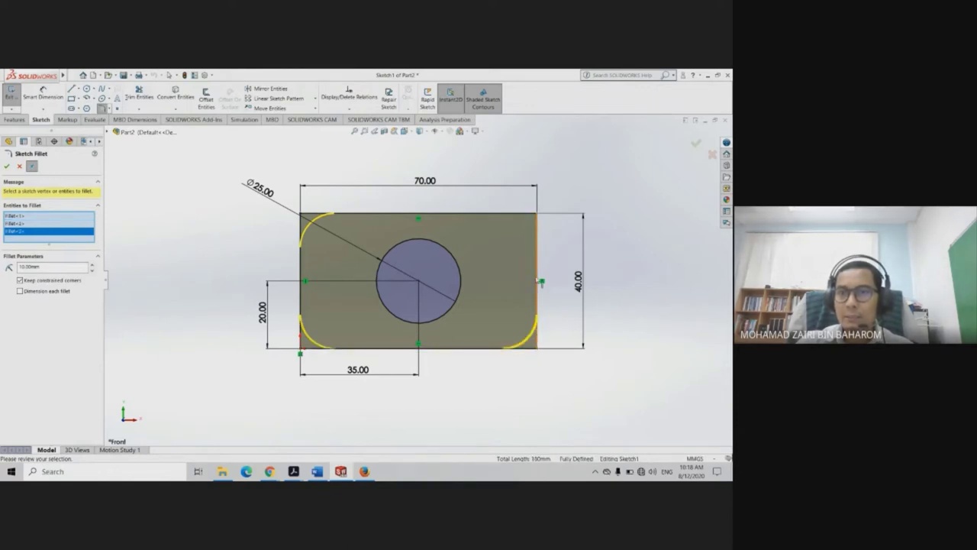
{"action": "left_click", "coordinate": [539, 244]}
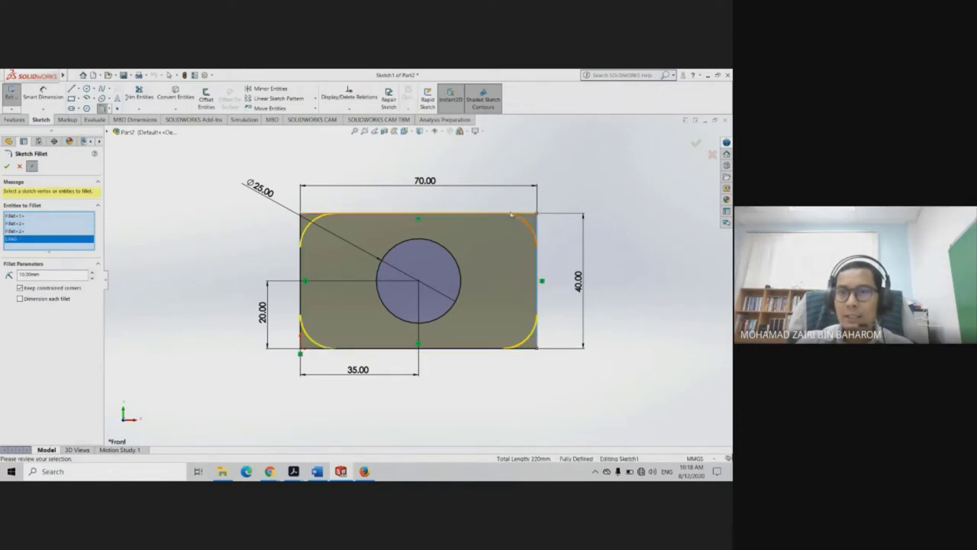
{"action": "left_click", "coordinate": [516, 214]}
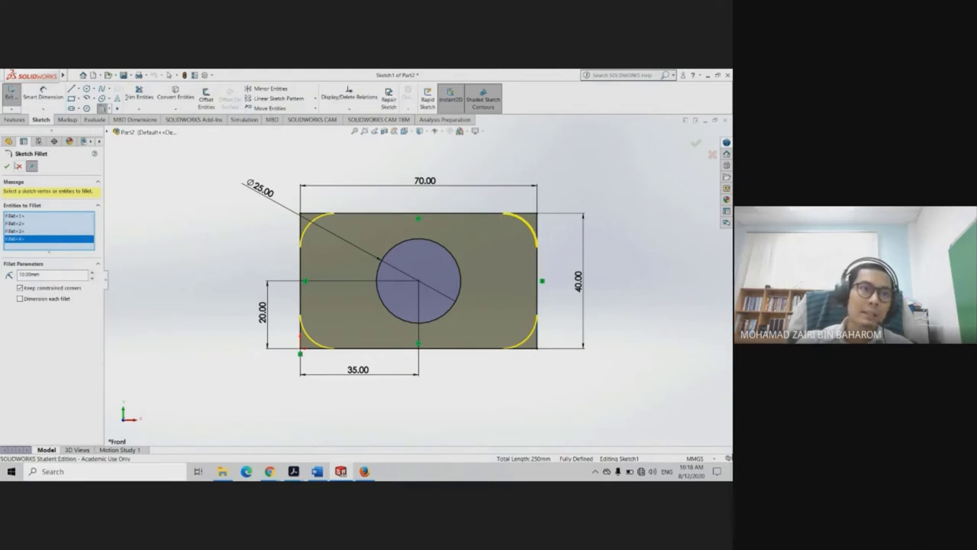
{"action": "left_click", "coordinate": [7, 166]}
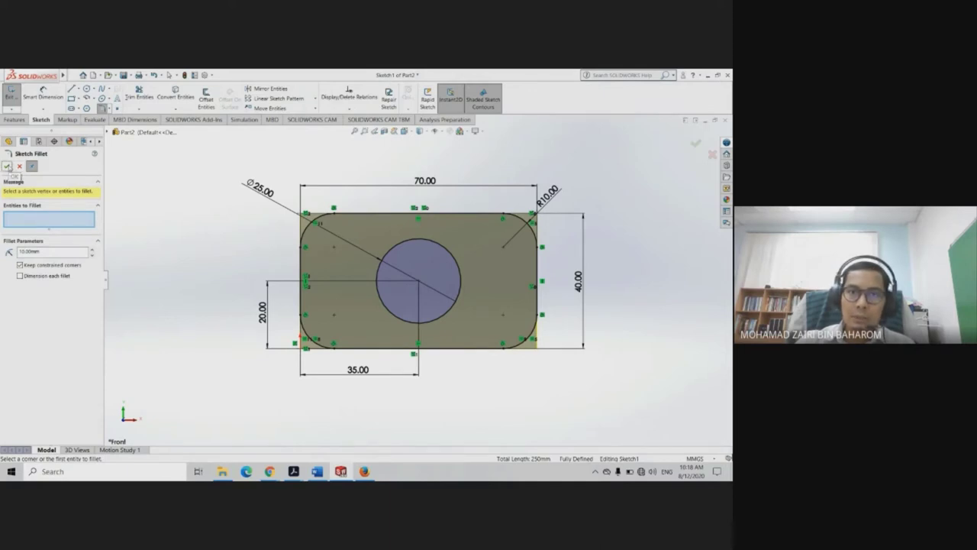
{"action": "left_click", "coordinate": [7, 167]}
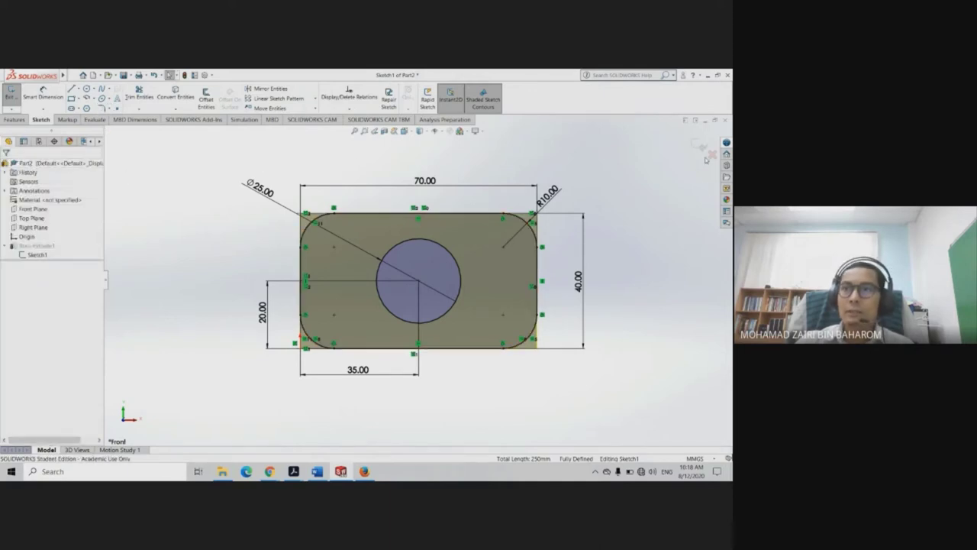
{"action": "left_click", "coordinate": [699, 146]}
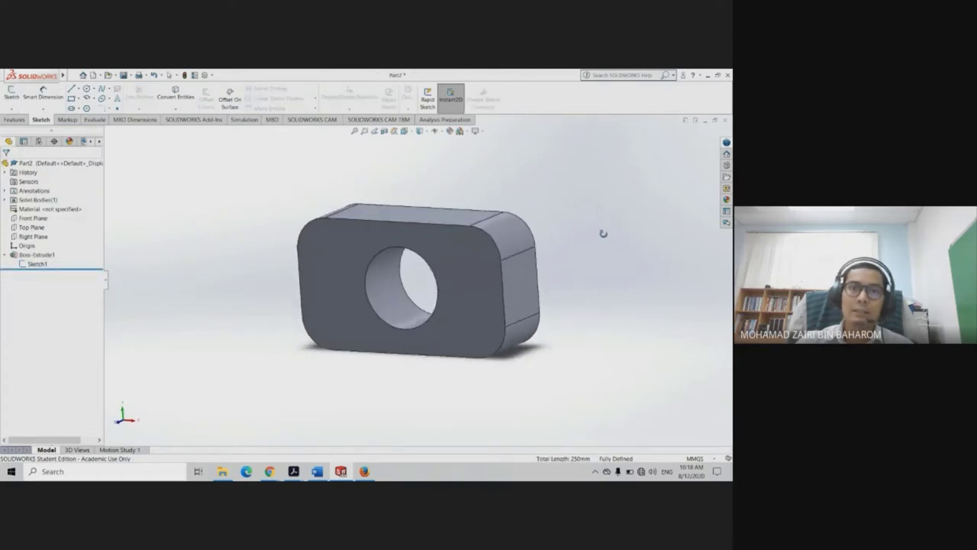
{"action": "mouse_move", "coordinate": [603, 233]}
{"action": "middle_mouse_down"}
{"action": "mouse_move", "coordinate": [587, 242]}
{"action": "mouse_move", "coordinate": [630, 222]}
{"action": "mouse_move", "coordinate": [587, 218]}
{"action": "mouse_move", "coordinate": [598, 258]}
{"action": "middle_mouse_up"}
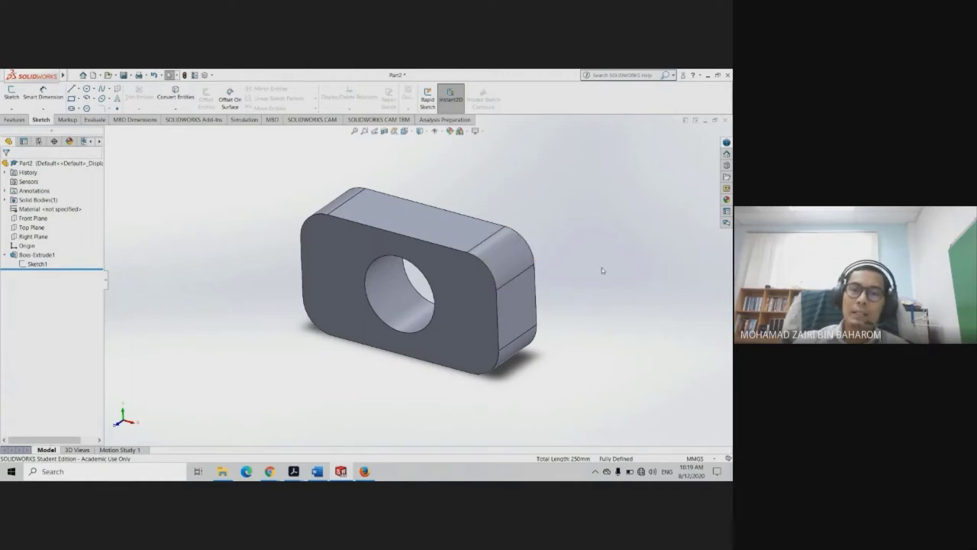
{"action": "mouse_move", "coordinate": [598, 284]}
{"action": "middle_mouse_down"}
{"action": "mouse_move", "coordinate": [554, 301]}
{"action": "mouse_move", "coordinate": [580, 242]}
{"action": "mouse_move", "coordinate": [570, 282]}
{"action": "mouse_move", "coordinate": [556, 272]}
{"action": "mouse_move", "coordinate": [573, 268]}
{"action": "mouse_move", "coordinate": [567, 277]}
{"action": "mouse_move", "coordinate": [582, 259]}
{"action": "mouse_move", "coordinate": [589, 212]}
{"action": "mouse_move", "coordinate": [560, 275]}
{"action": "mouse_move", "coordinate": [567, 245]}
{"action": "mouse_move", "coordinate": [552, 253]}
{"action": "mouse_move", "coordinate": [565, 266]}
{"action": "mouse_move", "coordinate": [569, 251]}
{"action": "middle_mouse_up"}
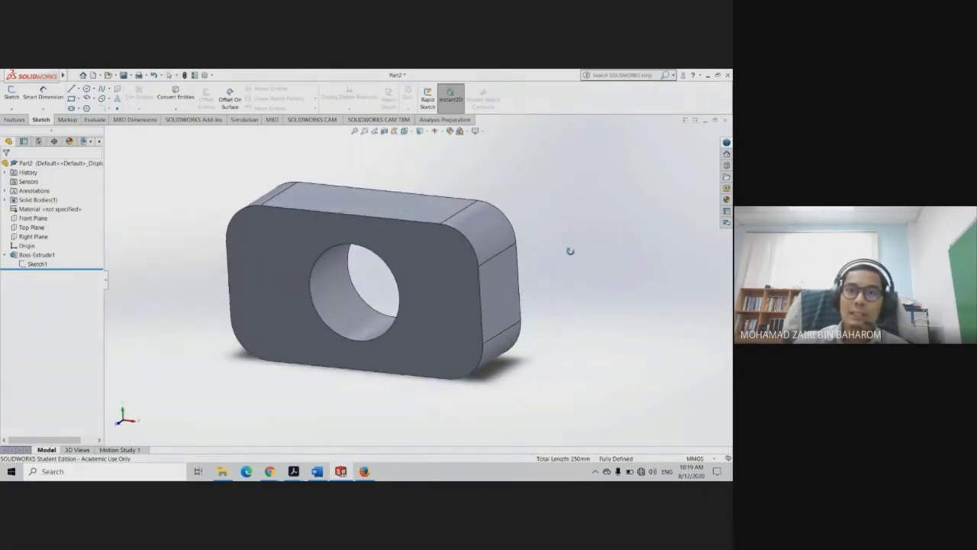
Edit Sketch1 in Front view (Ctrl+1) and pick the Line tool
{"action": "left_click", "coordinate": [34, 263]}
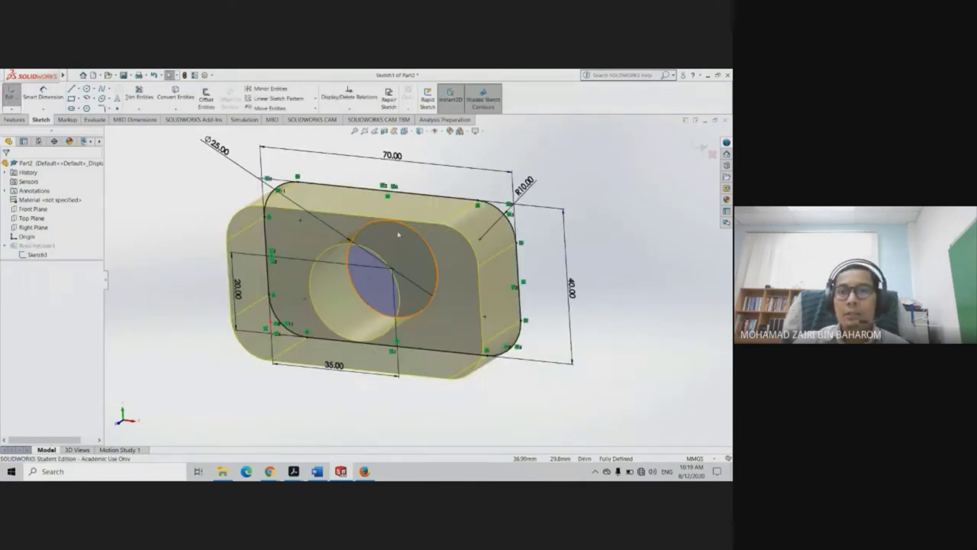
{"action": "key", "text": "space"}
{"action": "key", "text": "ctrl+1"}
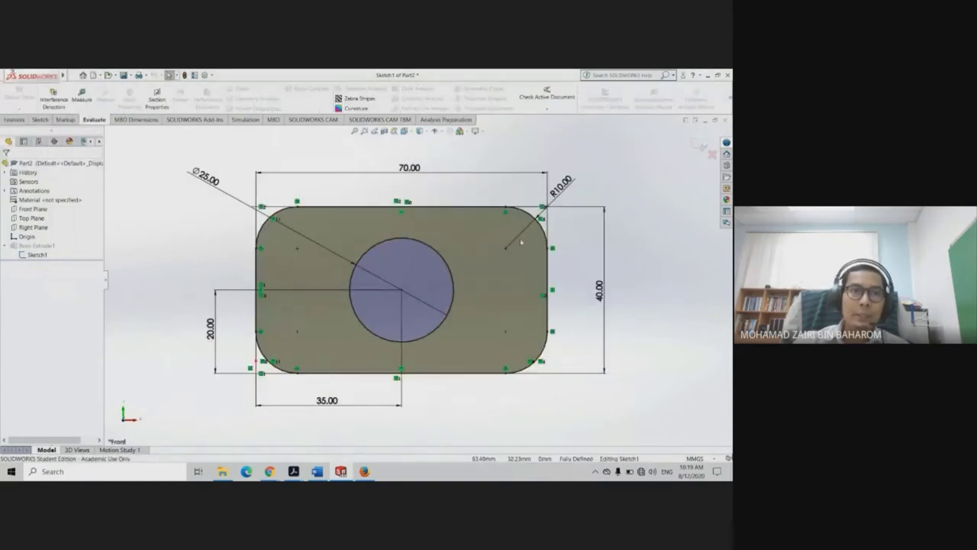
{"action": "left_click", "coordinate": [37, 120]}
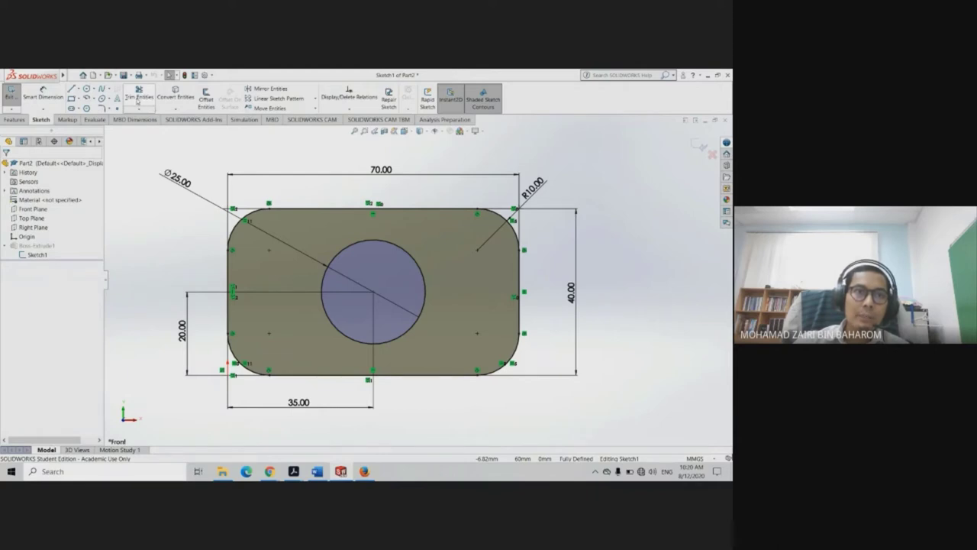
{"action": "left_click", "coordinate": [71, 89]}
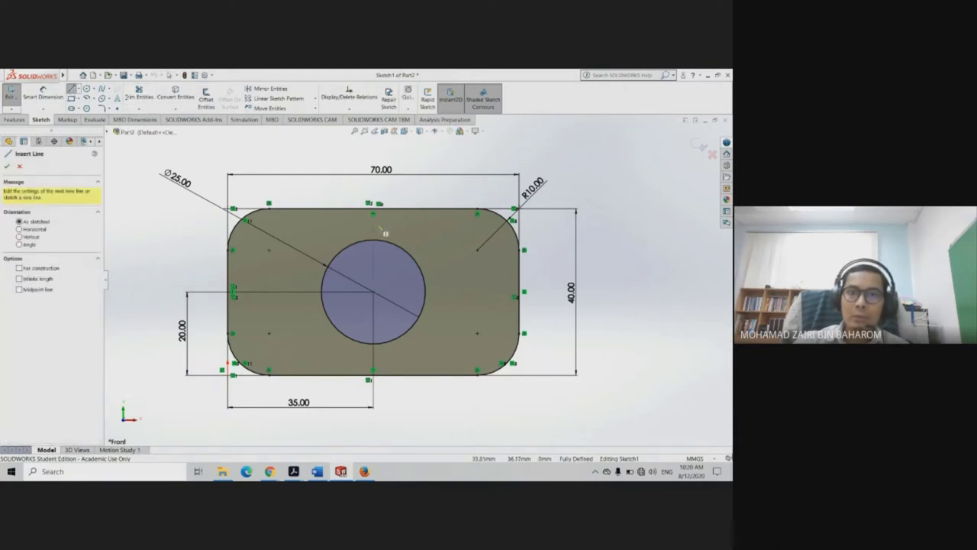
{"action": "left_click", "coordinate": [436, 285]}
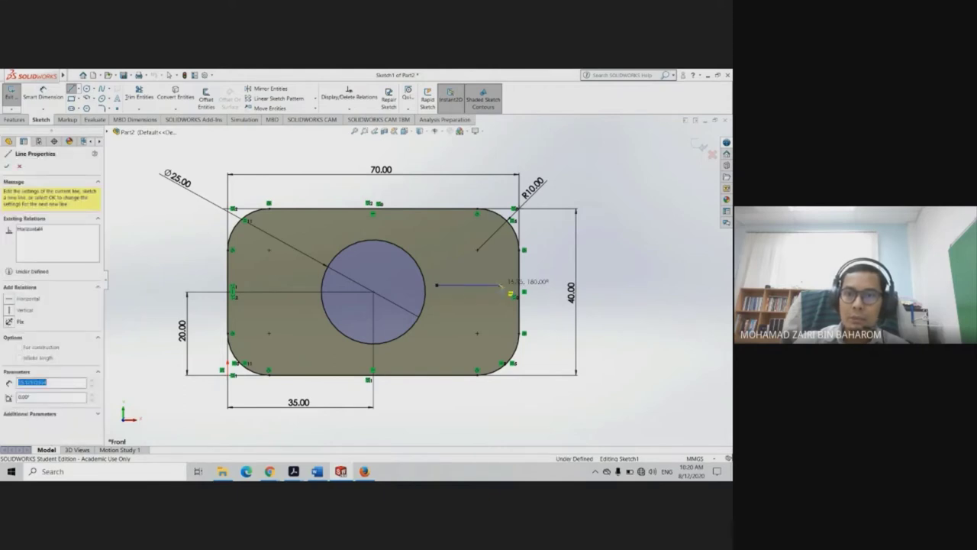
{"action": "left_click", "coordinate": [500, 285]}
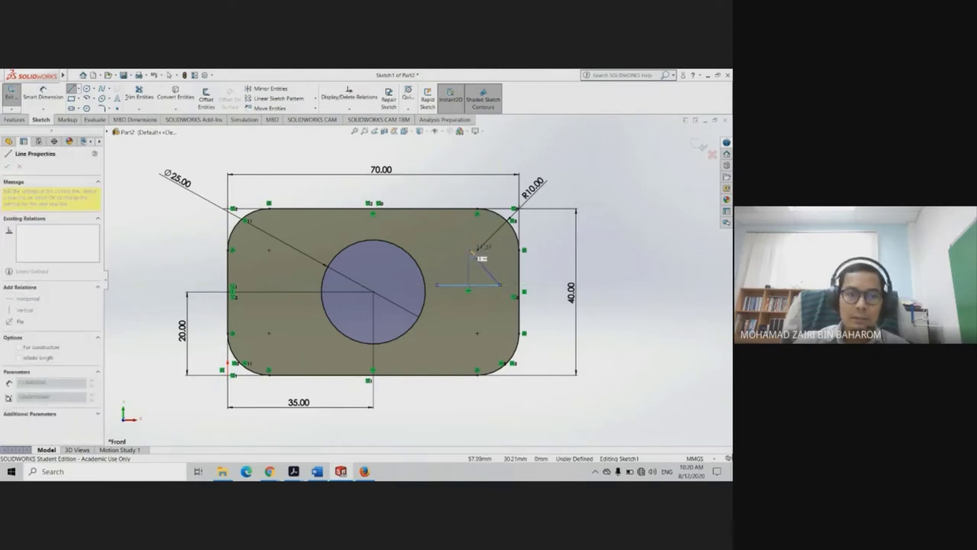
{"action": "key", "text": "Escape"}
{"action": "key", "text": "l"}
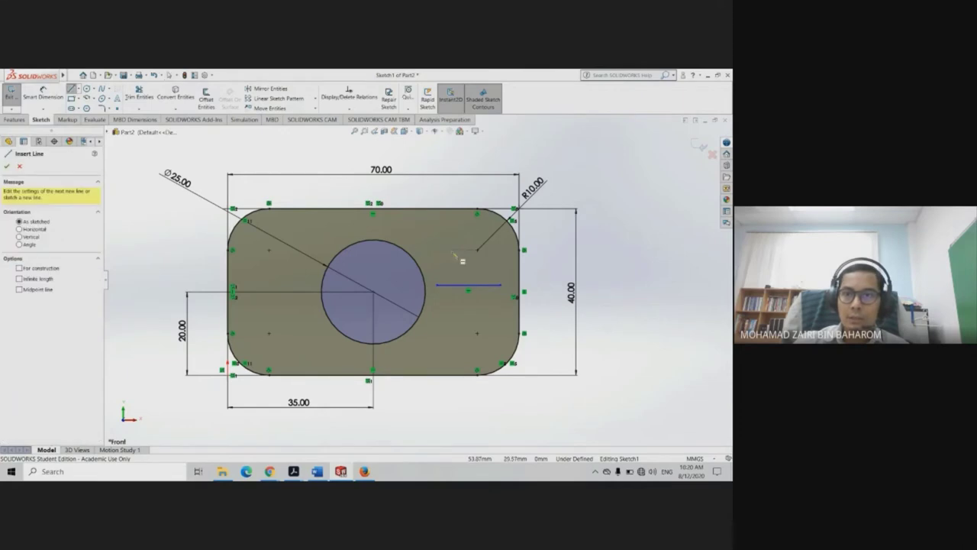
{"action": "left_click_drag", "start_coordinate": [459, 249], "coordinate": [459, 325]}
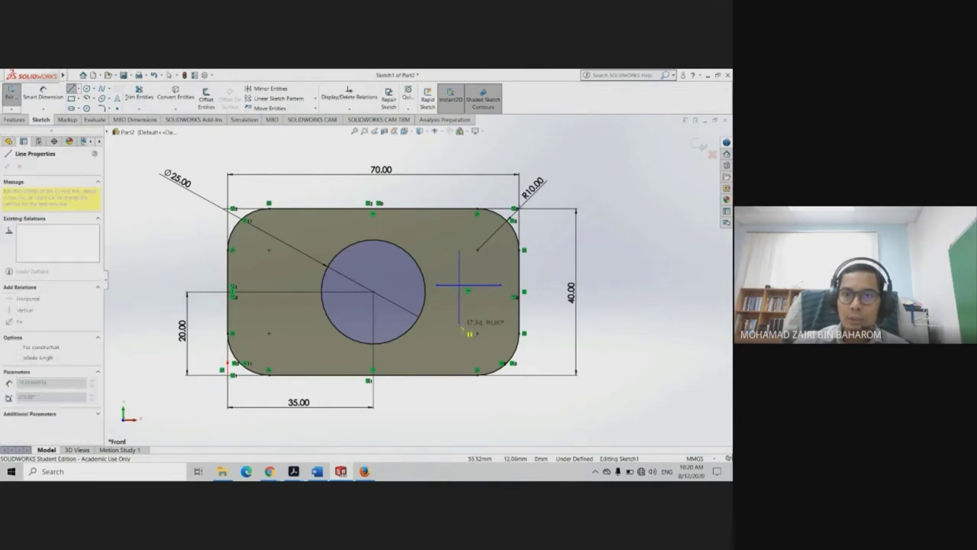
{"action": "key", "text": "Escape"}
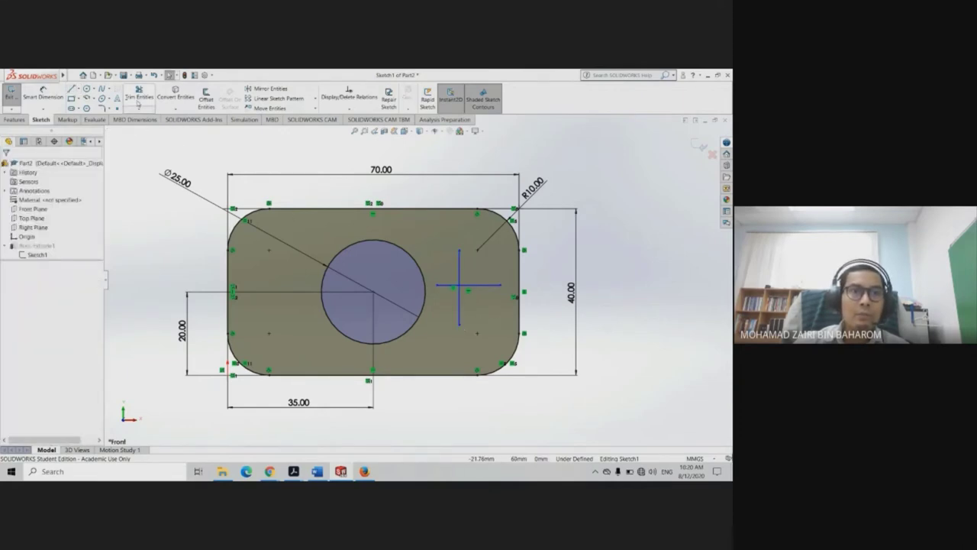
{"action": "left_click", "coordinate": [139, 105]}
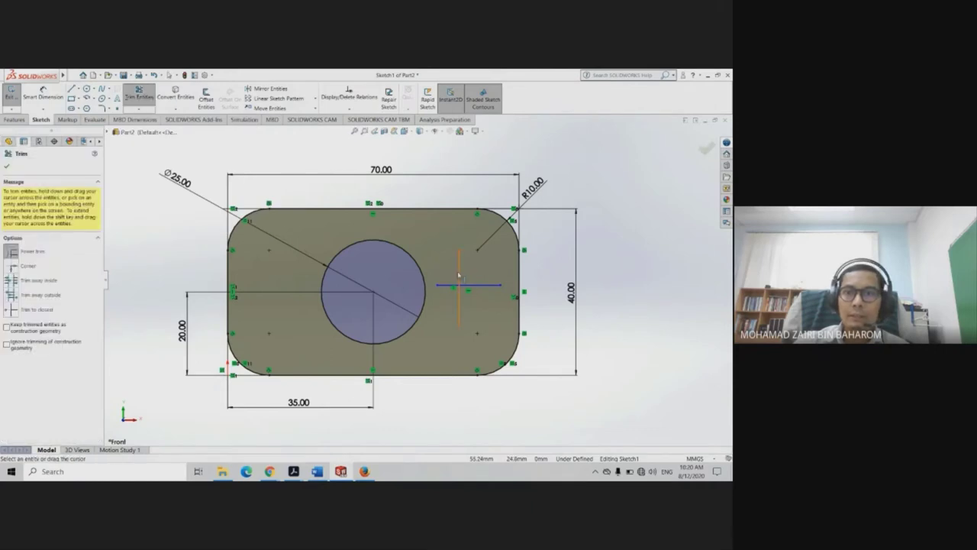
{"action": "mouse_move", "coordinate": [467, 288]}
{"action": "left_mouse_down"}
{"action": "mouse_move", "coordinate": [453, 269]}
{"action": "mouse_move", "coordinate": [454, 289]}
{"action": "left_mouse_up"}
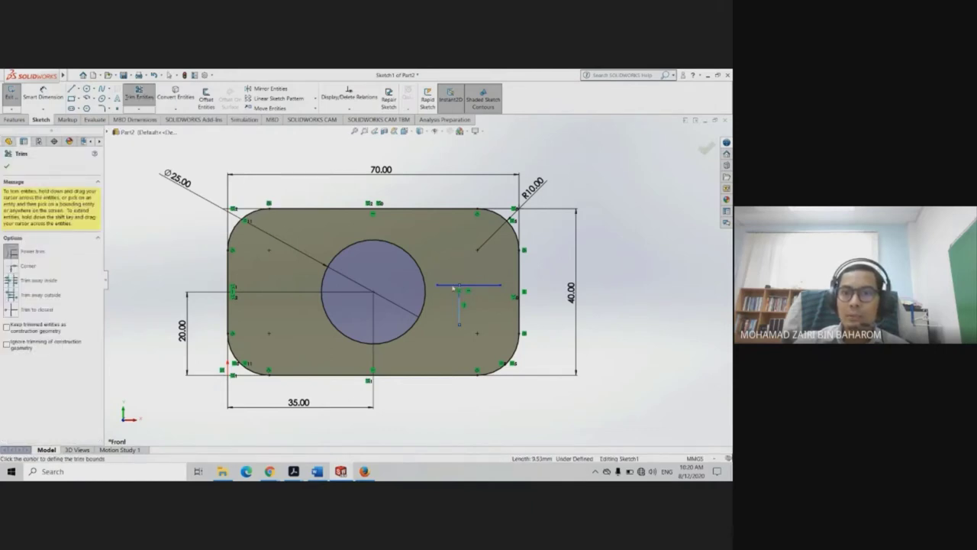
{"action": "left_click", "coordinate": [454, 287]}
{"action": "left_click", "coordinate": [461, 301]}
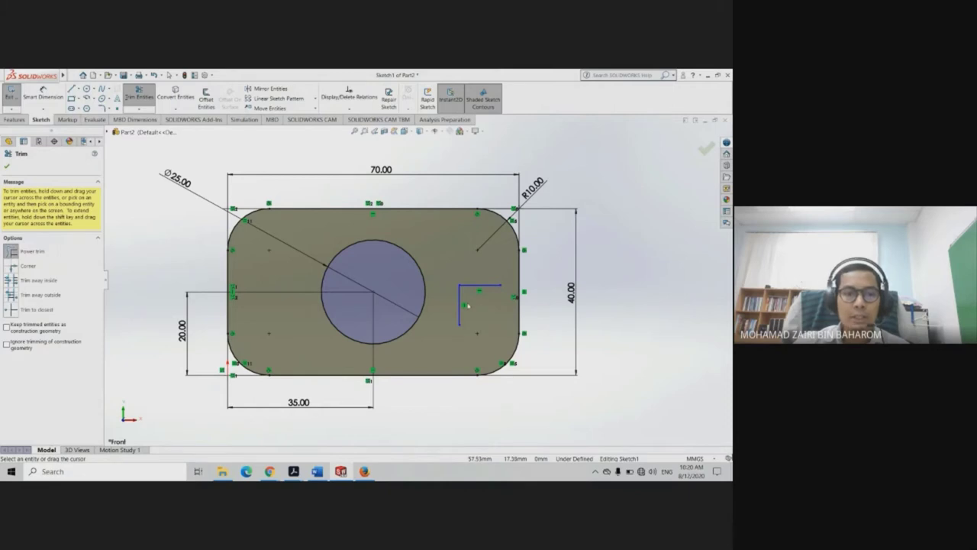
{"action": "key", "text": "Escape"}
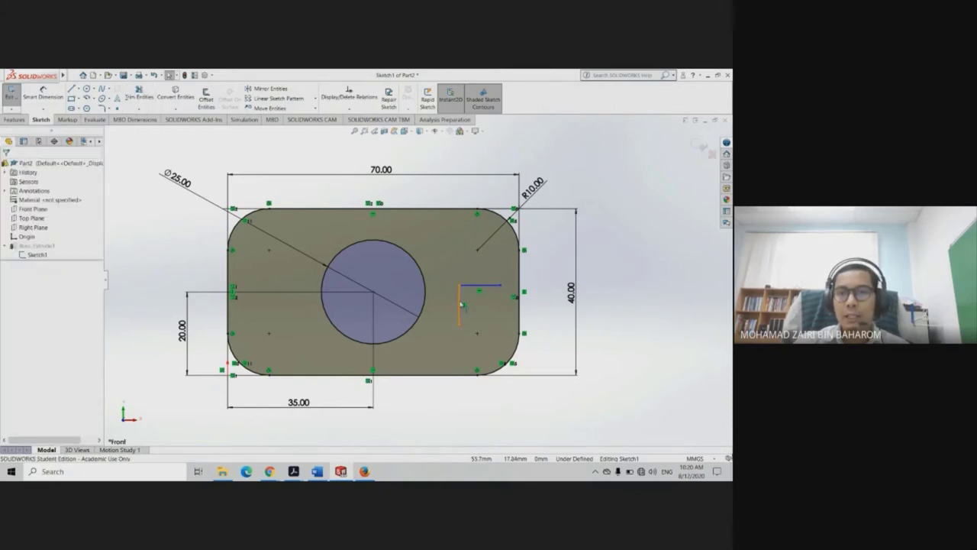
{"action": "left_click", "coordinate": [461, 304]}
{"action": "key", "text": "Delete"}
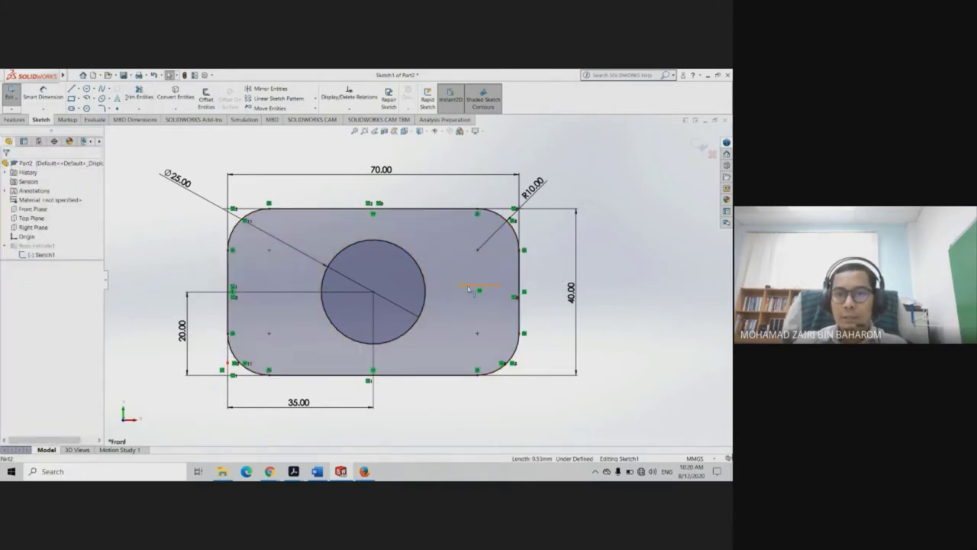
{"action": "left_click", "coordinate": [469, 287]}
{"action": "key", "text": "Delete"}
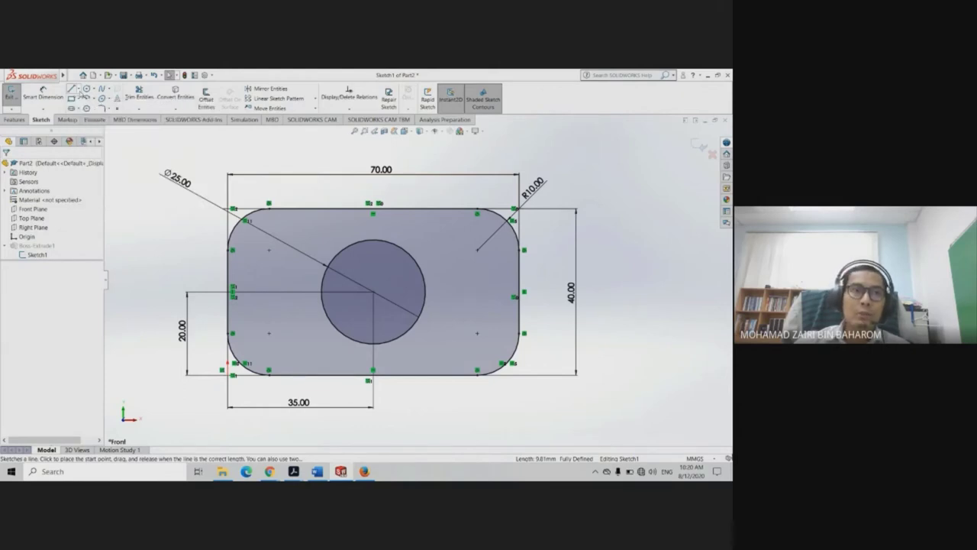
Draw vertical and horizontal centerlines between opposite edge midpoints, crossing at the hole centre
{"action": "left_click", "coordinate": [78, 89]}
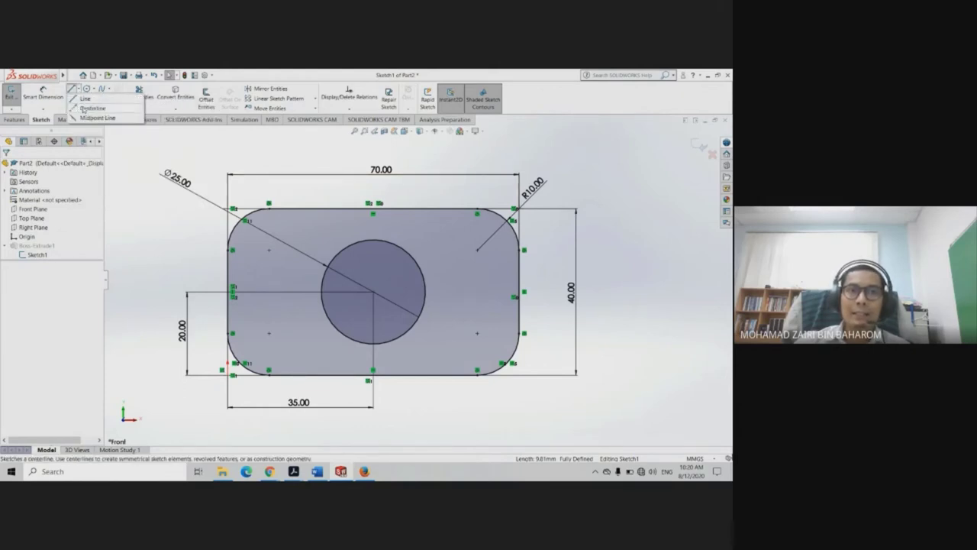
{"action": "left_click", "coordinate": [86, 108]}
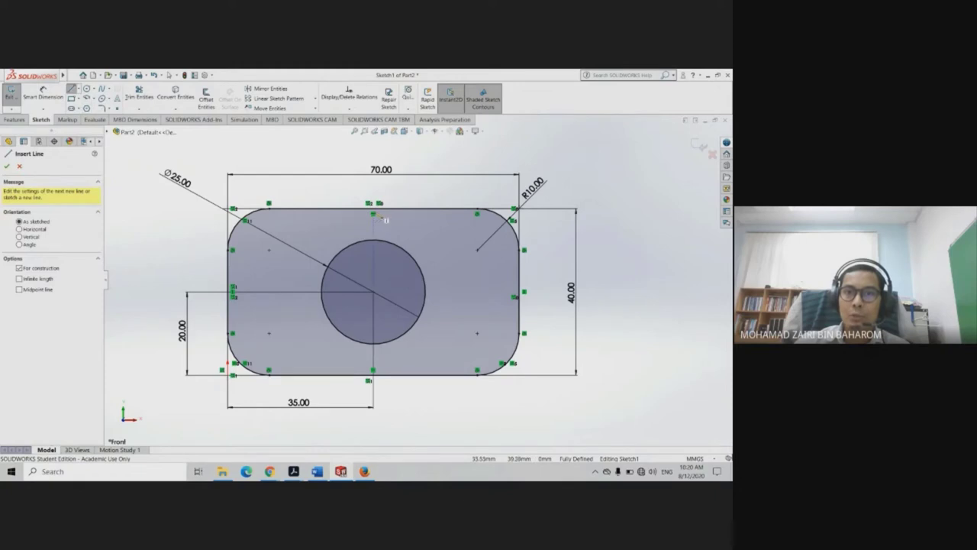
{"action": "left_click", "coordinate": [372, 208]}
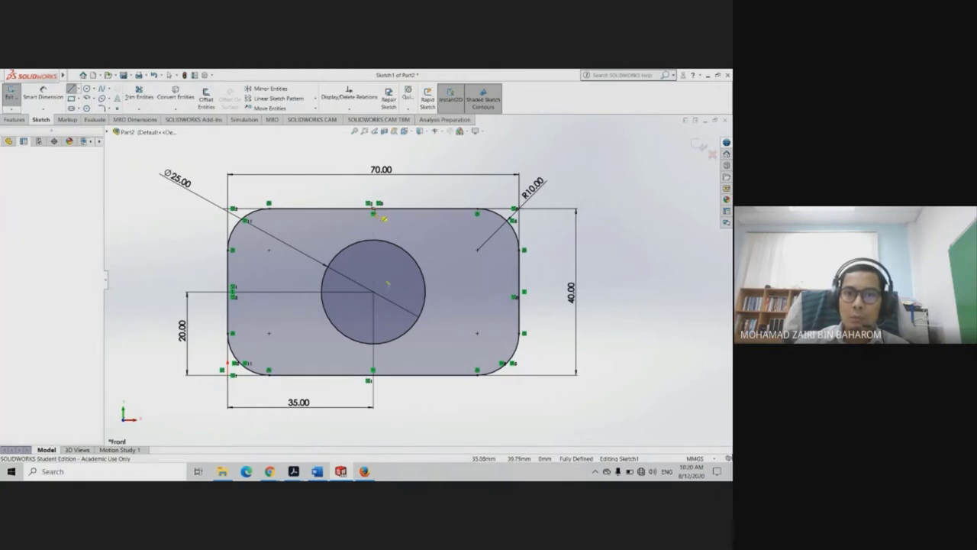
{"action": "left_click", "coordinate": [372, 374]}
{"action": "key", "text": "Escape"}
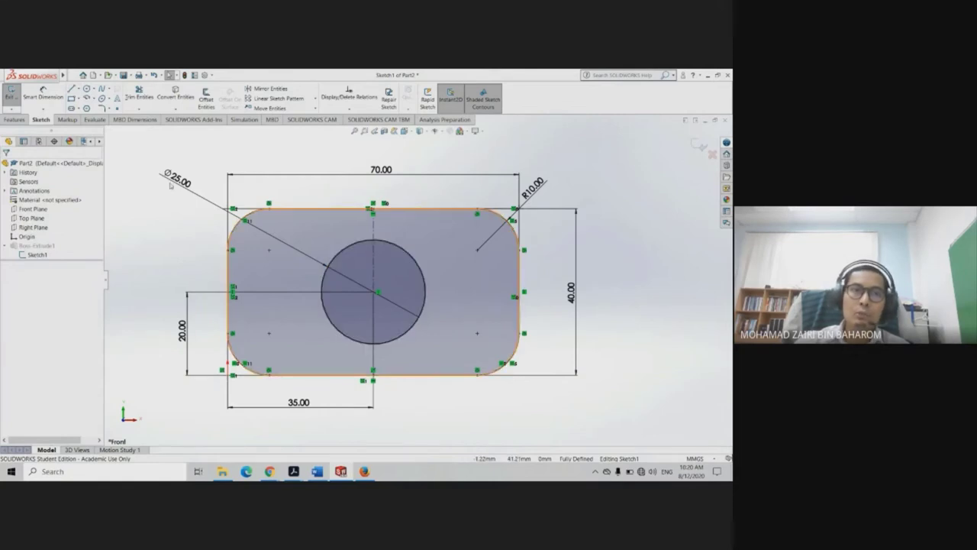
{"action": "left_click", "coordinate": [79, 89]}
{"action": "left_click", "coordinate": [88, 107]}
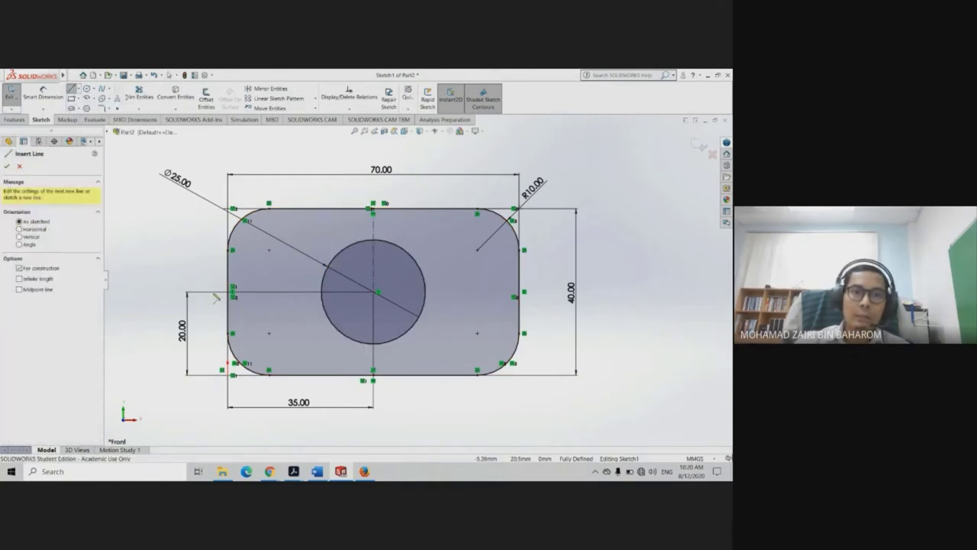
{"action": "left_click", "coordinate": [231, 291]}
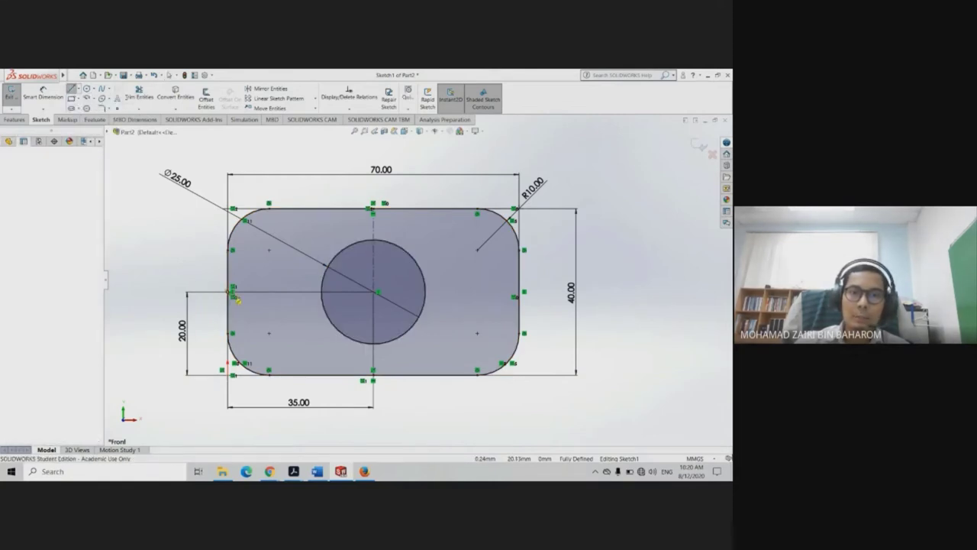
{"action": "left_click", "coordinate": [521, 291]}
{"action": "key", "text": "Escape"}
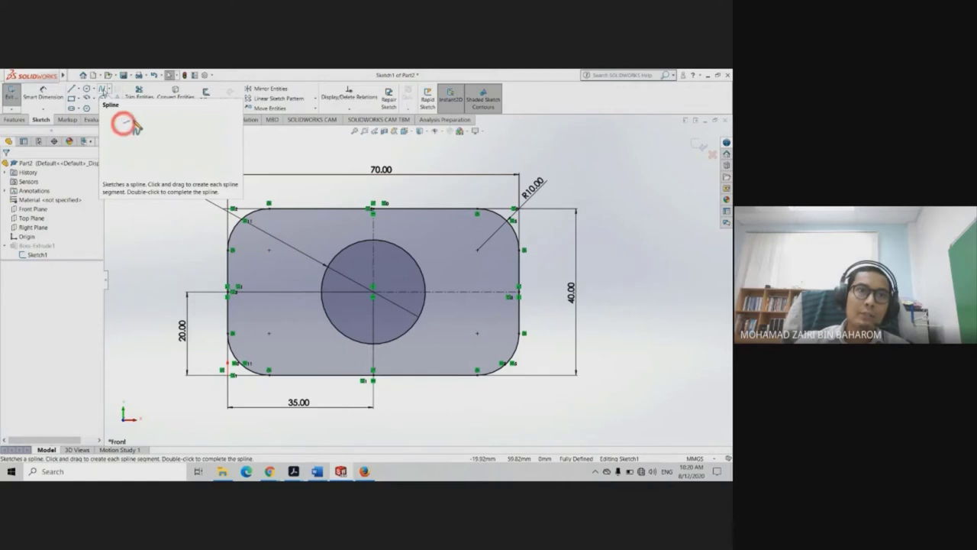
Draw a closed spline loop between the plate's left edge and the hole, then select it
{"action": "left_click", "coordinate": [103, 90]}
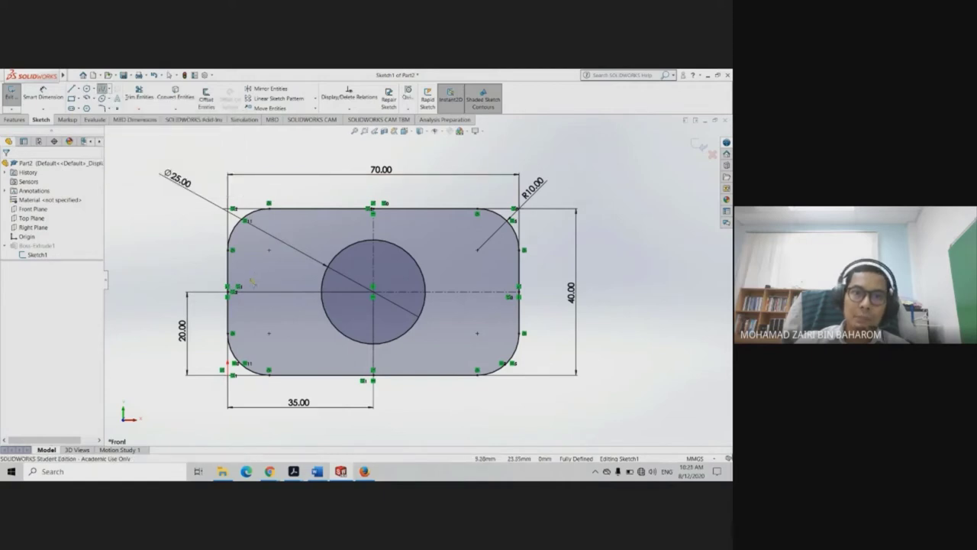
{"action": "left_click", "coordinate": [245, 279]}
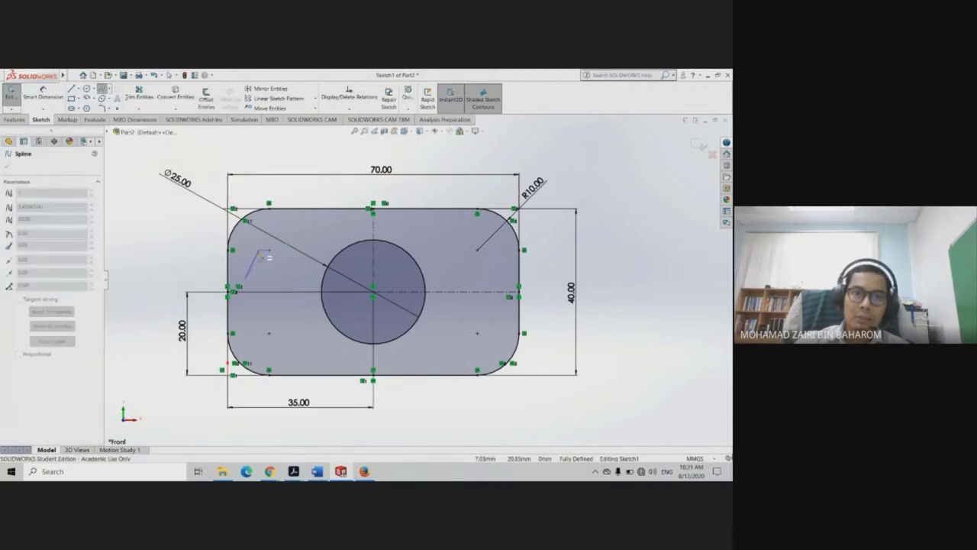
{"action": "left_click", "coordinate": [264, 256]}
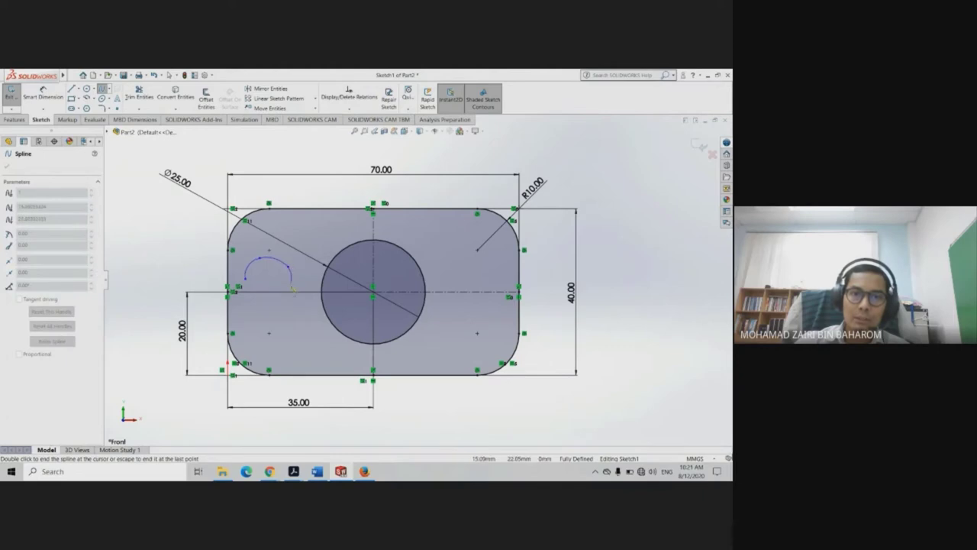
{"action": "left_click", "coordinate": [288, 313]}
{"action": "left_click", "coordinate": [259, 316]}
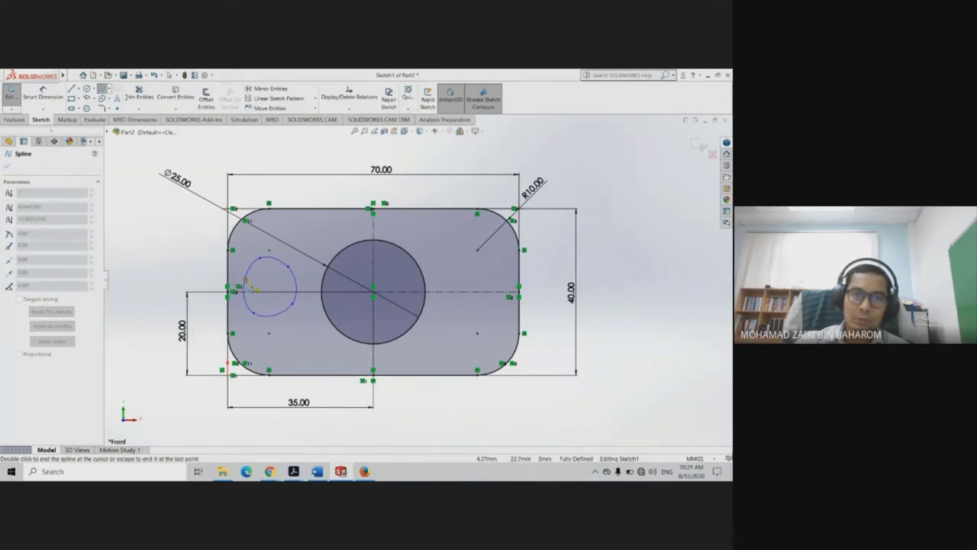
{"action": "left_click", "coordinate": [253, 287]}
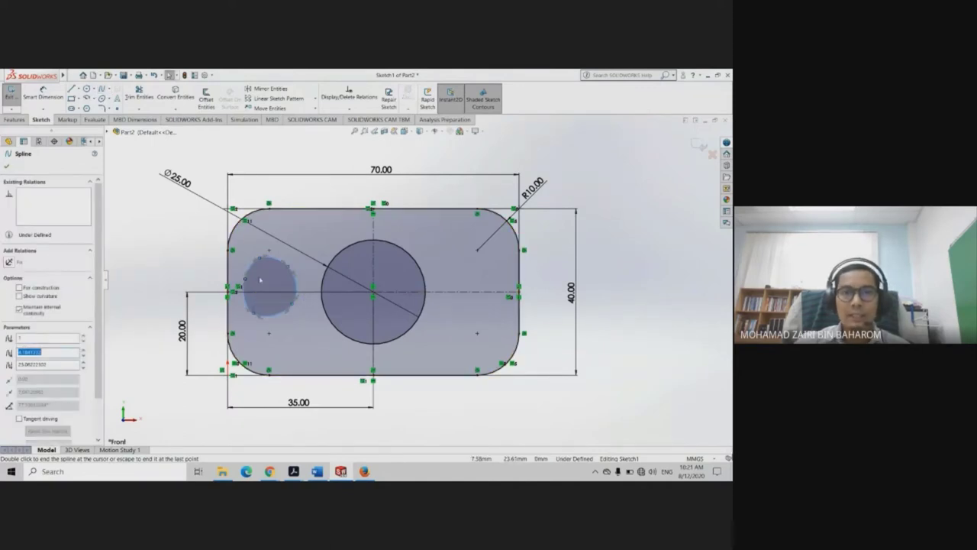
{"action": "key", "text": "Escape"}
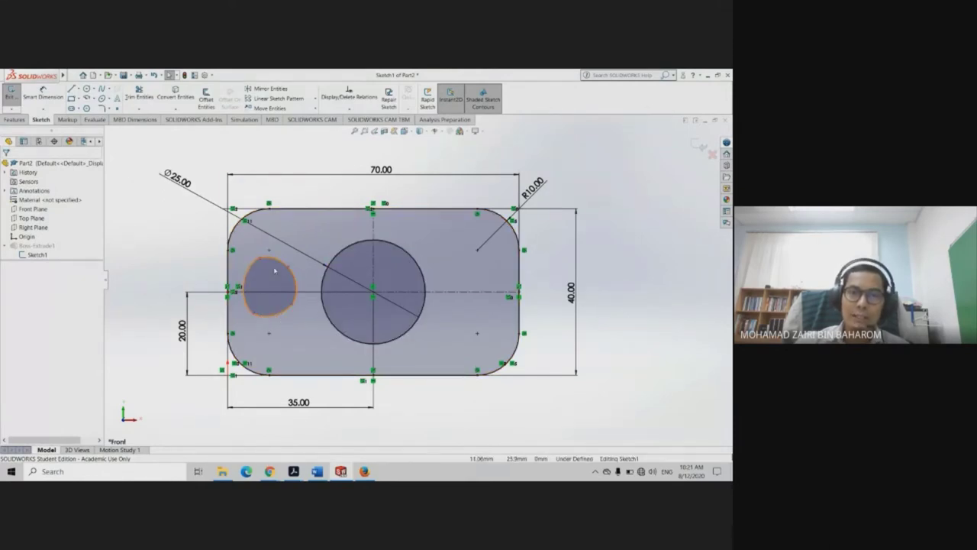
{"action": "left_click", "coordinate": [288, 291]}
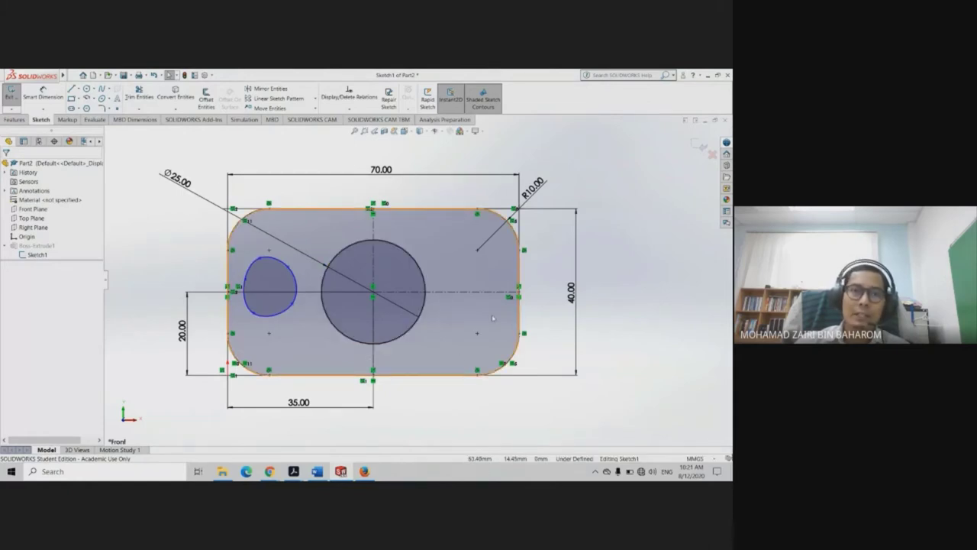
Mirror Spline1 about the vertical centerline to the hole's right side, then exit and rebuild
{"action": "left_click", "coordinate": [250, 90]}
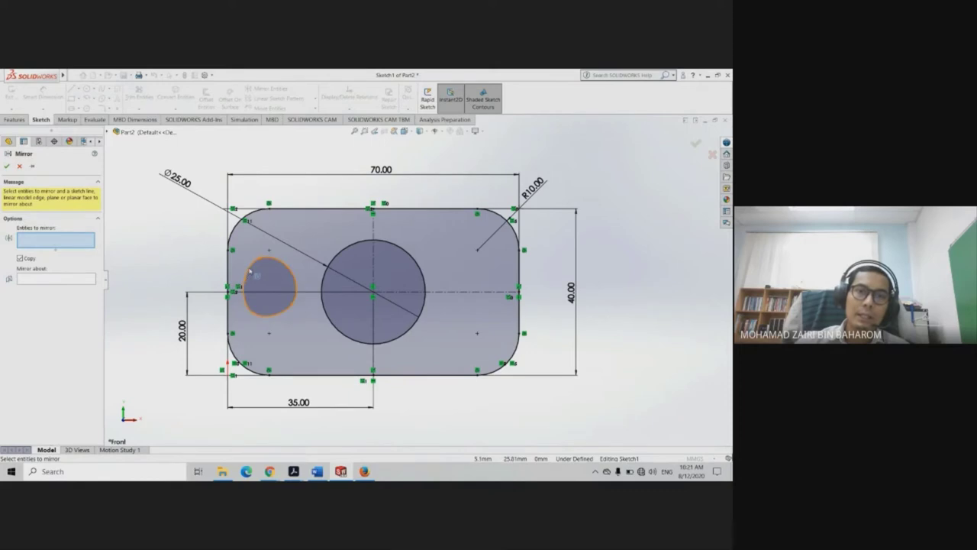
{"action": "left_click", "coordinate": [250, 270]}
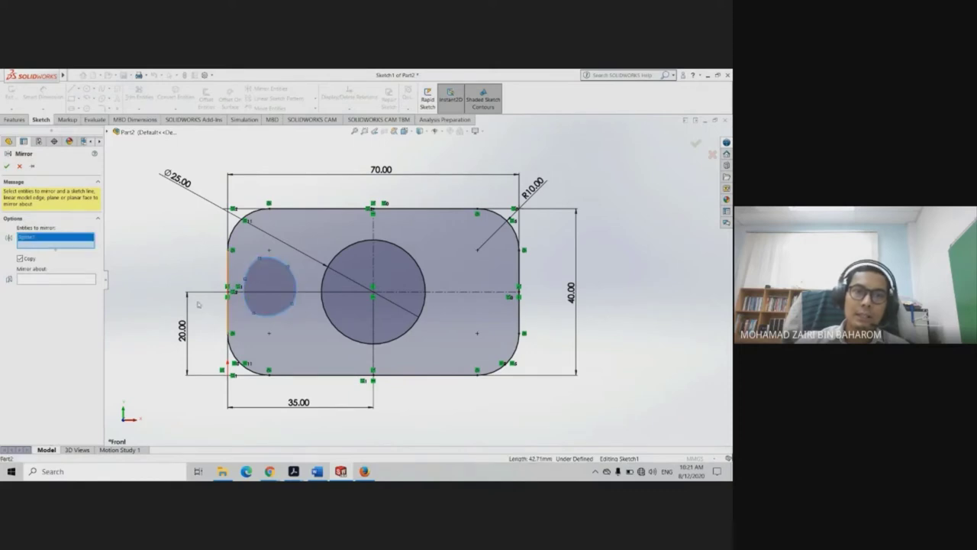
{"action": "left_click", "coordinate": [31, 281]}
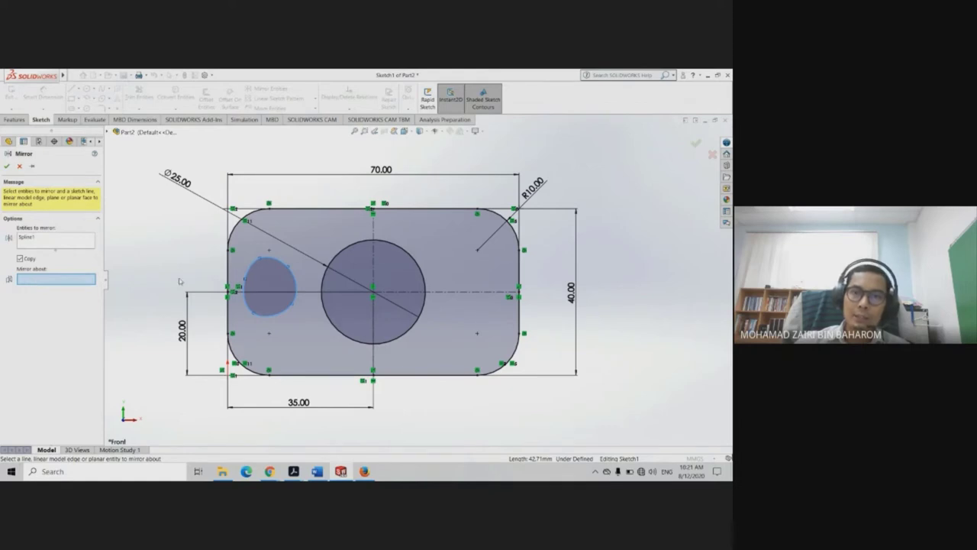
{"action": "left_click", "coordinate": [374, 236]}
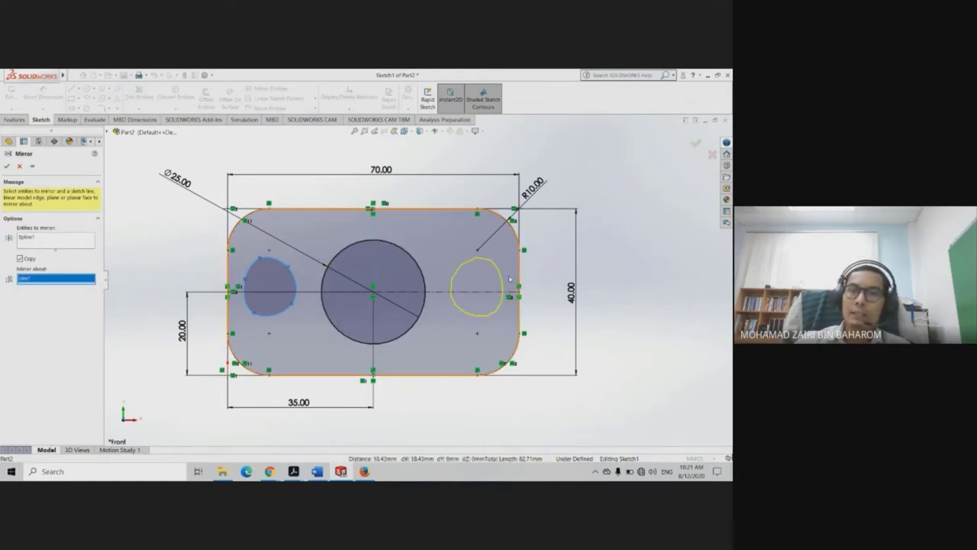
{"action": "left_click", "coordinate": [7, 166]}
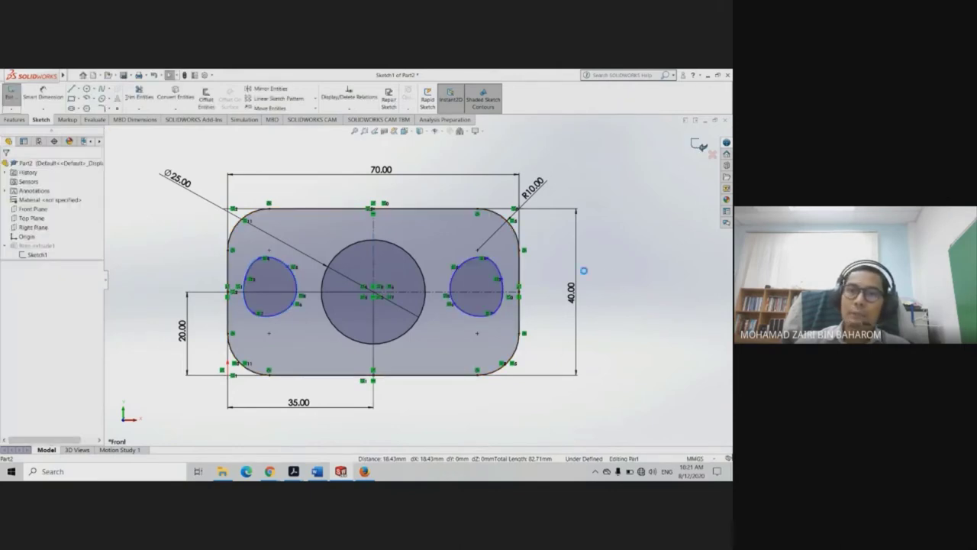
{"action": "key", "text": "ctrl+b"}
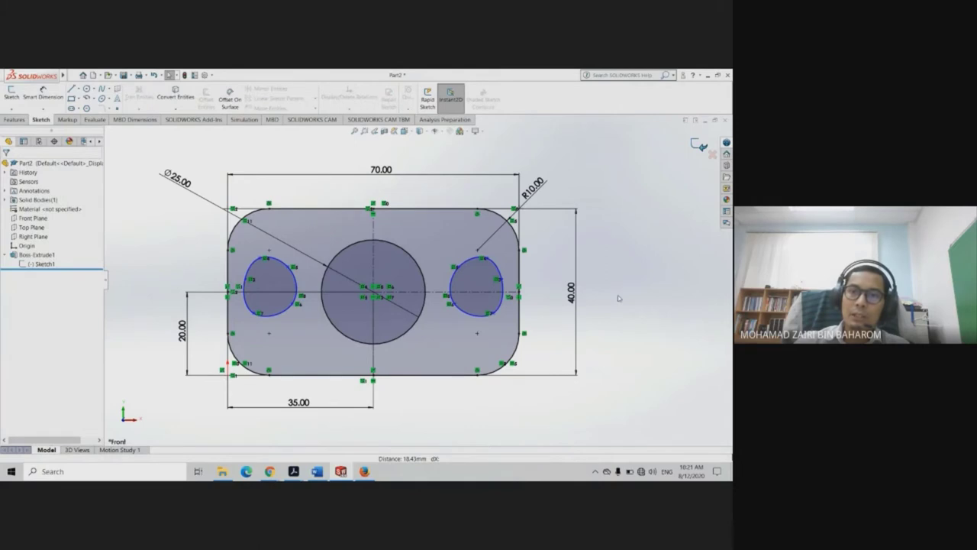
Orbit the extruded plate to inspect its cutouts, then reopen Sketch1 for editing
{"action": "mouse_move", "coordinate": [618, 298]}
{"action": "middle_mouse_down"}
{"action": "mouse_move", "coordinate": [602, 235]}
{"action": "mouse_move", "coordinate": [613, 266]}
{"action": "mouse_move", "coordinate": [626, 259]}
{"action": "mouse_move", "coordinate": [630, 271]}
{"action": "mouse_move", "coordinate": [609, 272]}
{"action": "mouse_move", "coordinate": [600, 301]}
{"action": "mouse_move", "coordinate": [613, 295]}
{"action": "middle_mouse_up"}
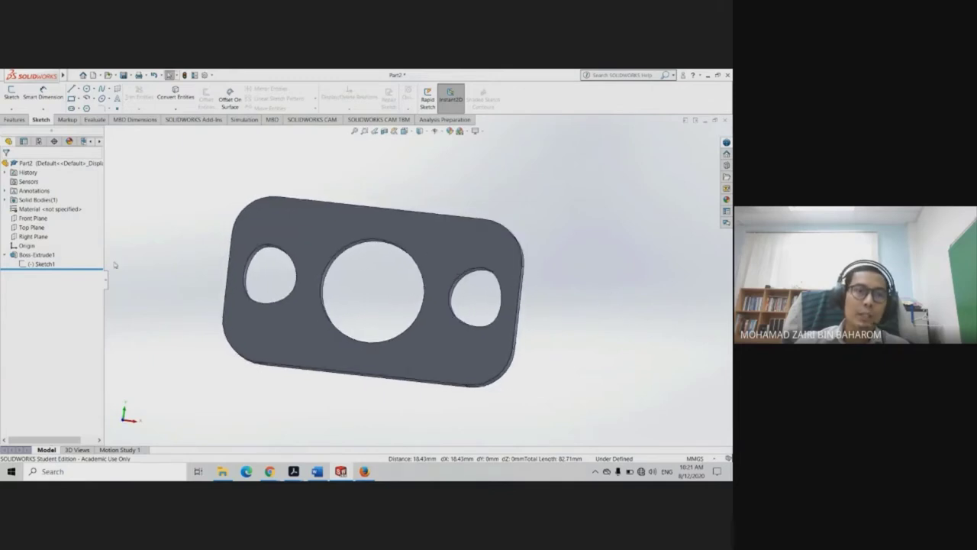
{"action": "left_click", "coordinate": [47, 264]}
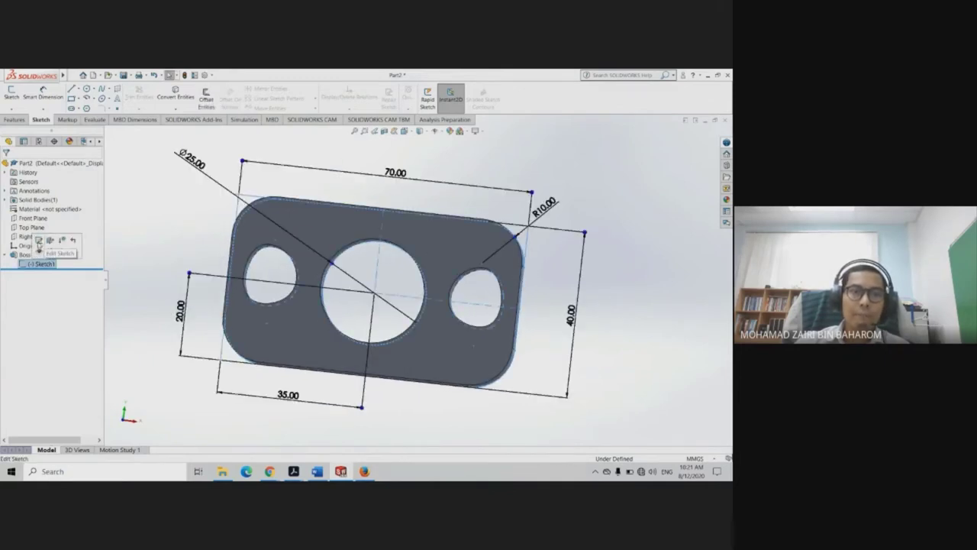
{"action": "left_click", "coordinate": [39, 241]}
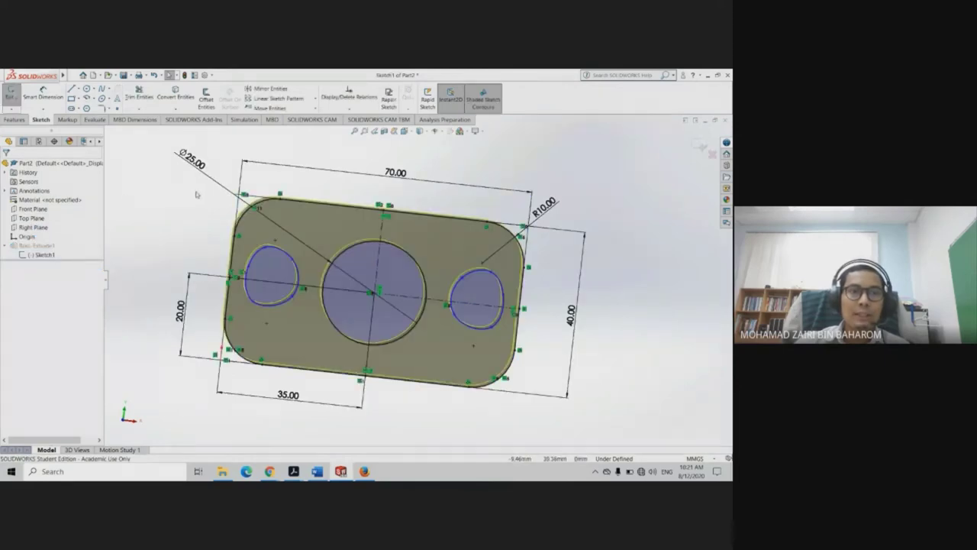
In Front view, delete the left spline loop from Sketch1 and select the right spline
{"action": "key", "text": "space"}
{"action": "left_click", "coordinate": [485, 293]}
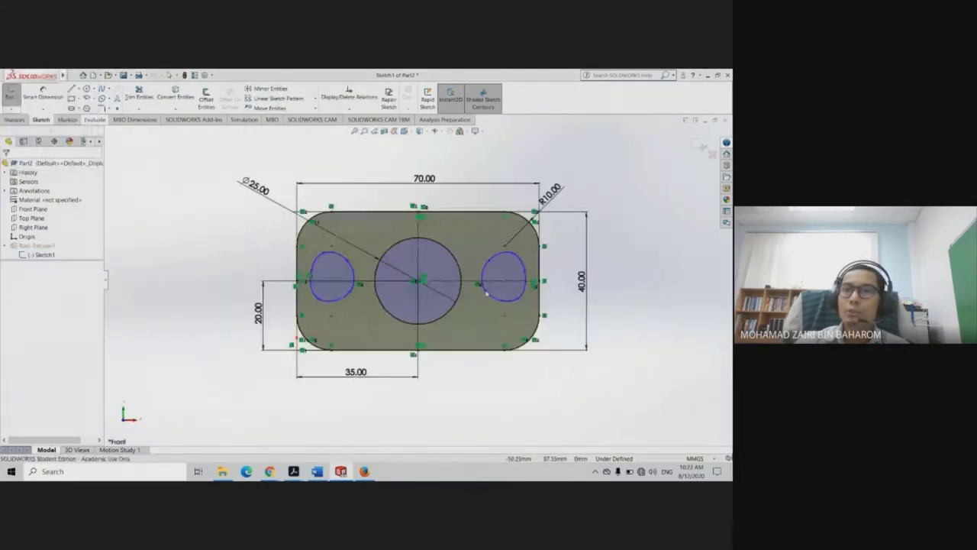
{"action": "scroll", "coordinate": [525, 276], "scroll_direction": "down", "scroll_amount": 1}
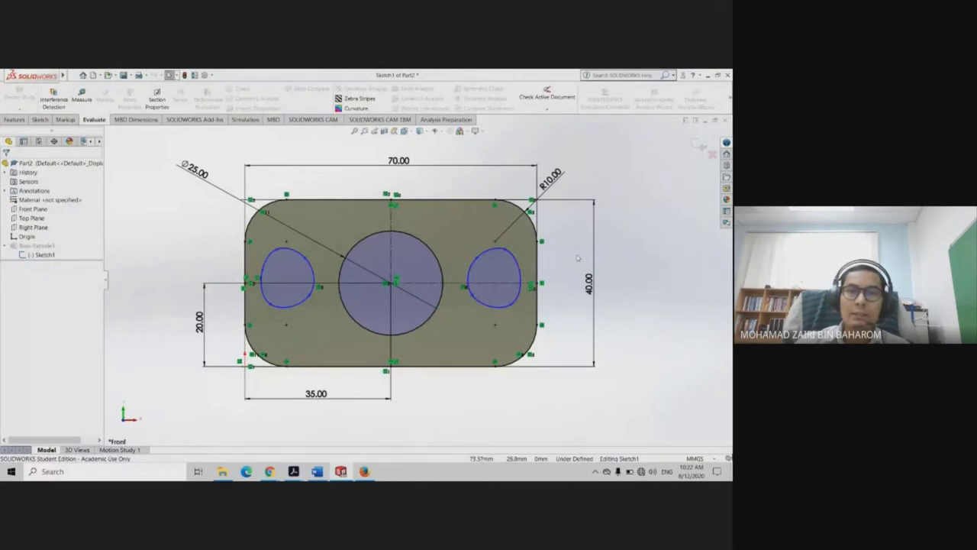
{"action": "middle_click_drag", "start_coordinate": [577, 258], "coordinate": [570, 279], "text": "ctrl"}
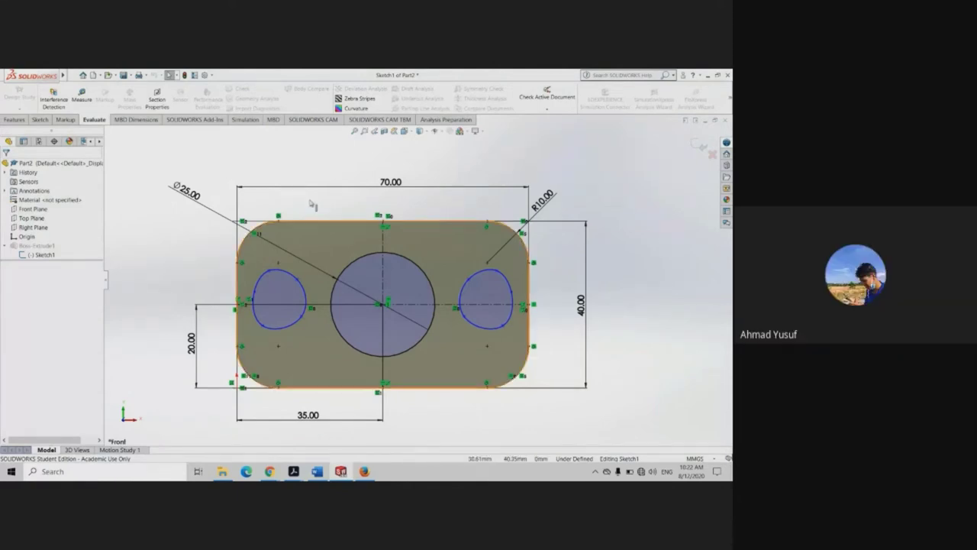
{"action": "left_click", "coordinate": [39, 119]}
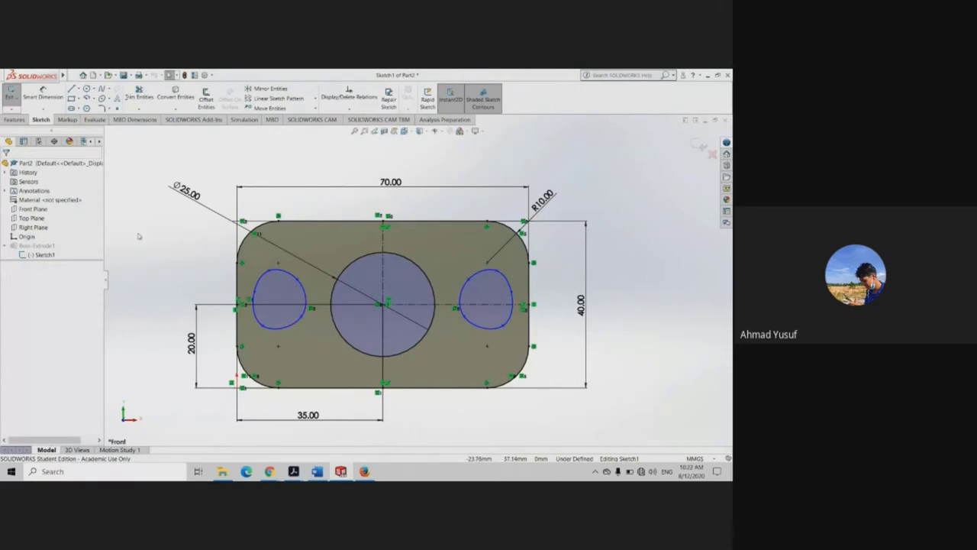
{"action": "left_click", "coordinate": [280, 271]}
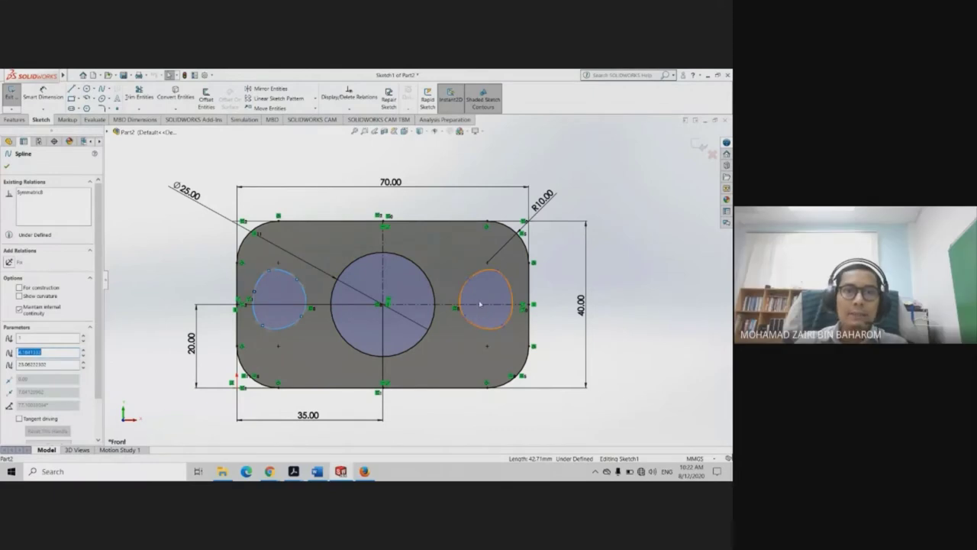
{"action": "key", "text": "Escape"}
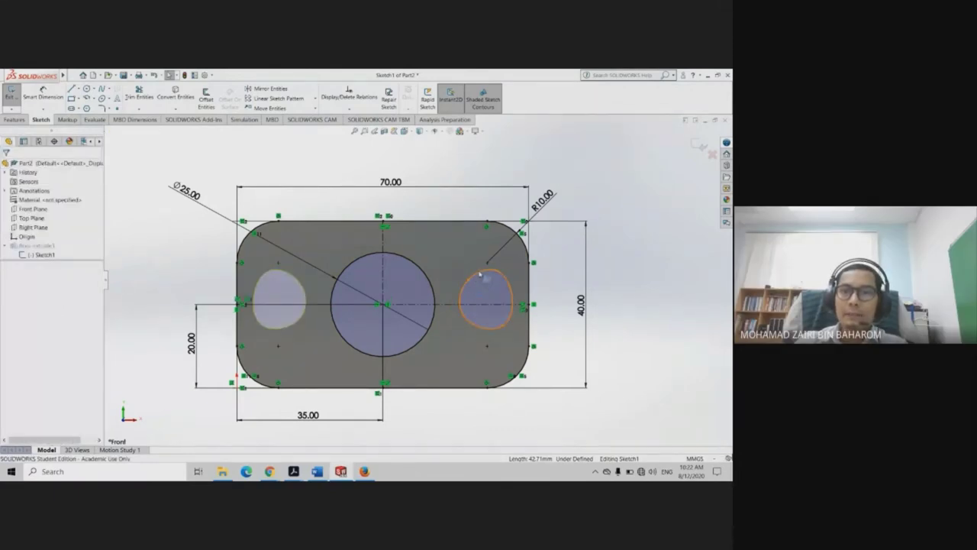
{"action": "left_click", "coordinate": [480, 274]}
{"action": "left_click", "coordinate": [628, 272]}
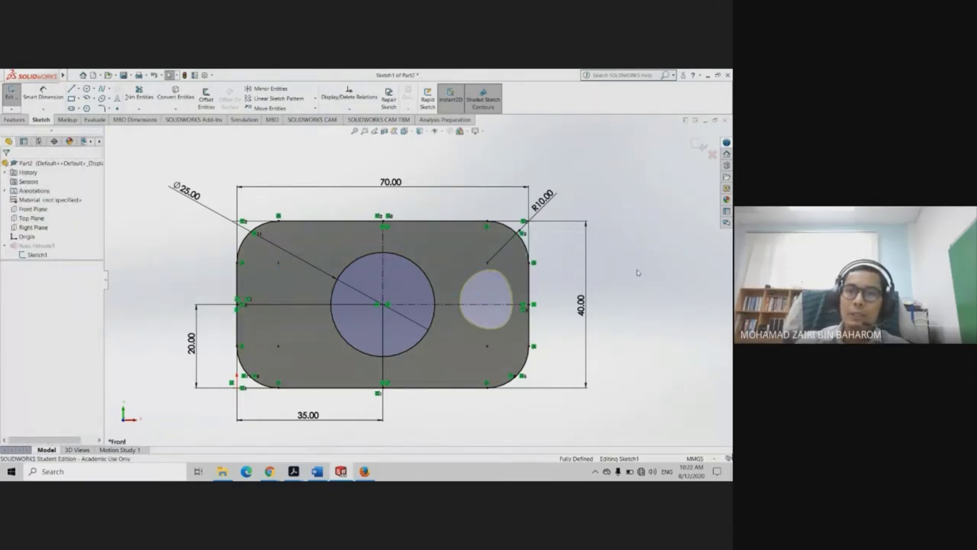
Rebuild the plate with only its Ø25 hole, then reopen Sketch1 for editing
{"action": "left_click", "coordinate": [696, 143]}
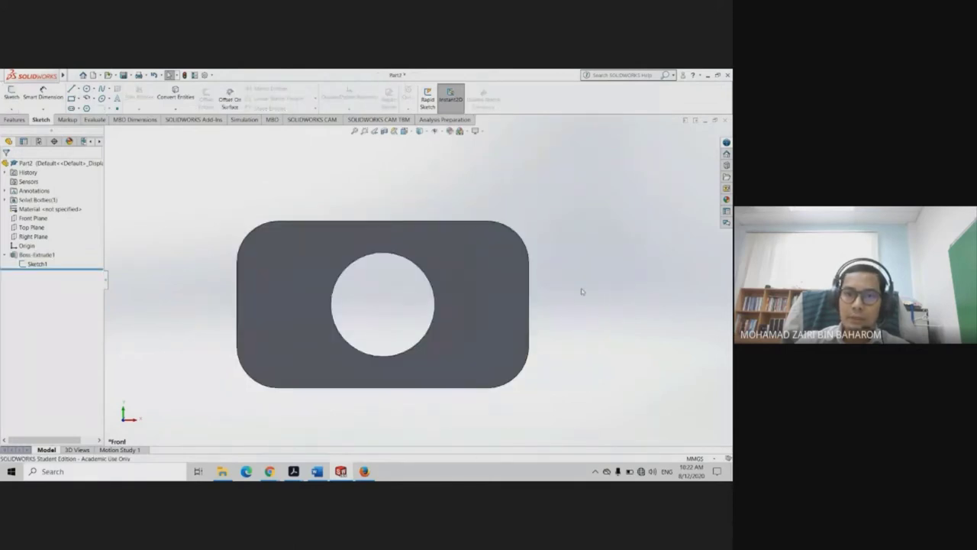
{"action": "left_click", "coordinate": [36, 263]}
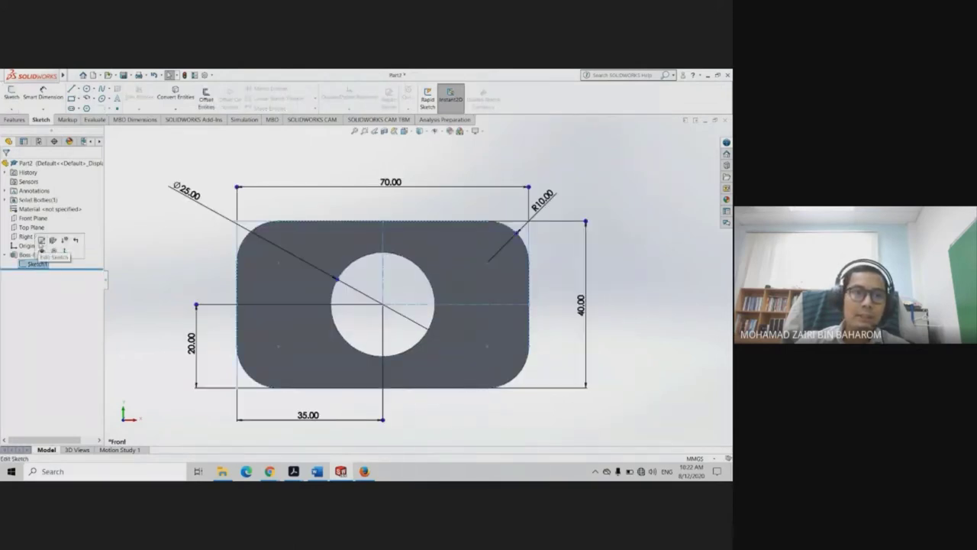
{"action": "left_click", "coordinate": [42, 241]}
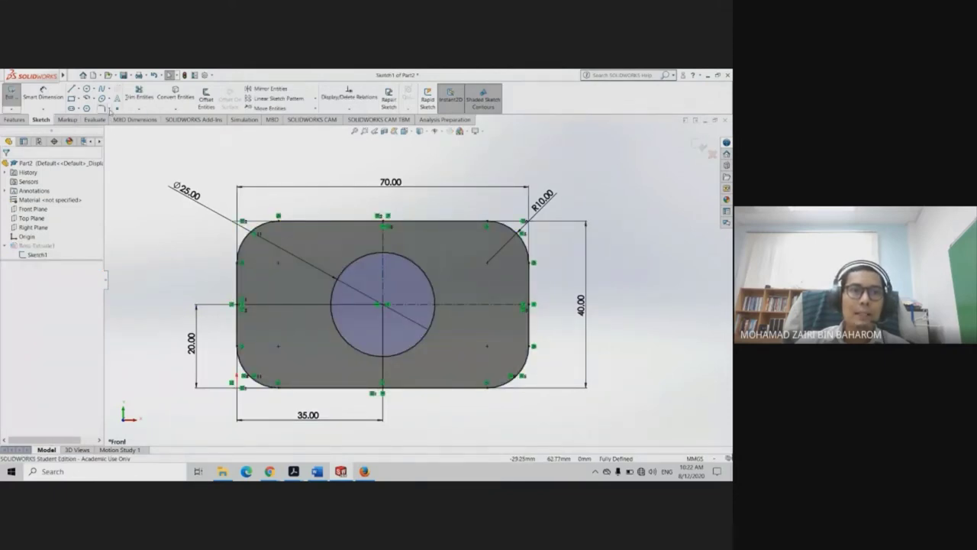
{"action": "left_click", "coordinate": [106, 109]}
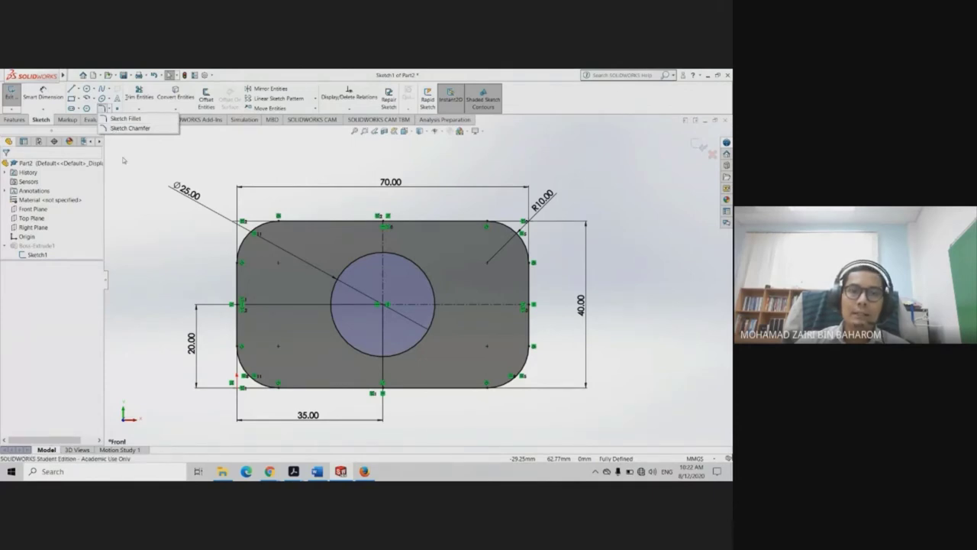
Draw a 180° centerpoint arc centred on the hole, curving around its left side
{"action": "left_click", "coordinate": [102, 110]}
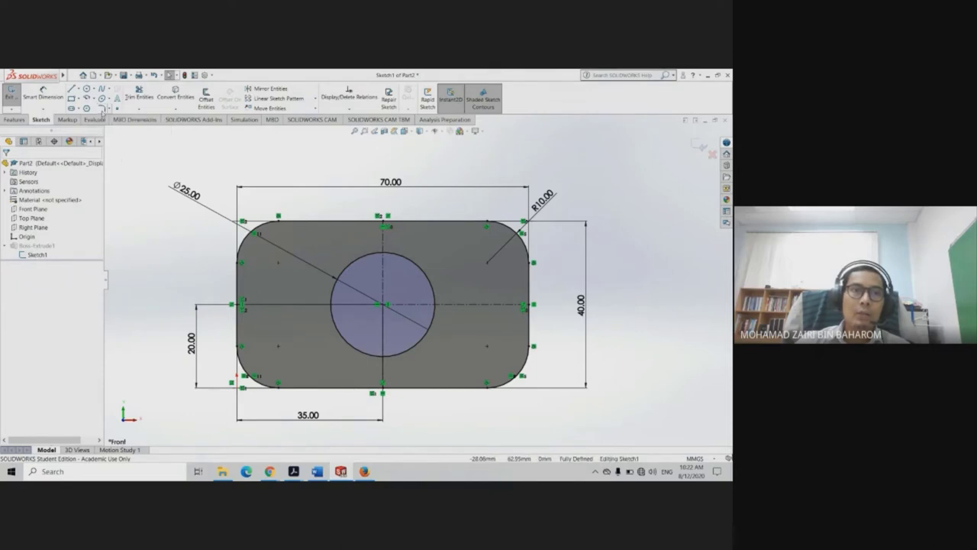
{"action": "left_click", "coordinate": [95, 98]}
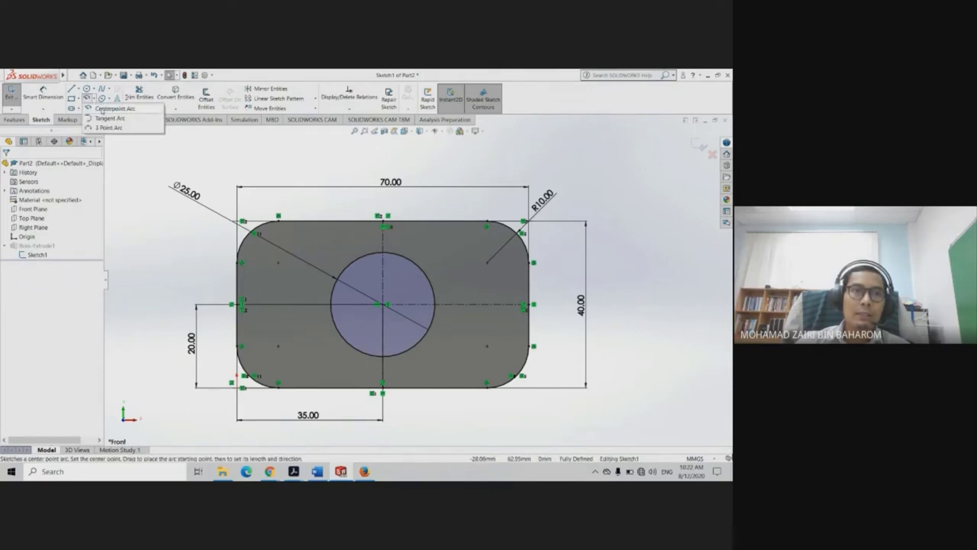
{"action": "left_click", "coordinate": [107, 108]}
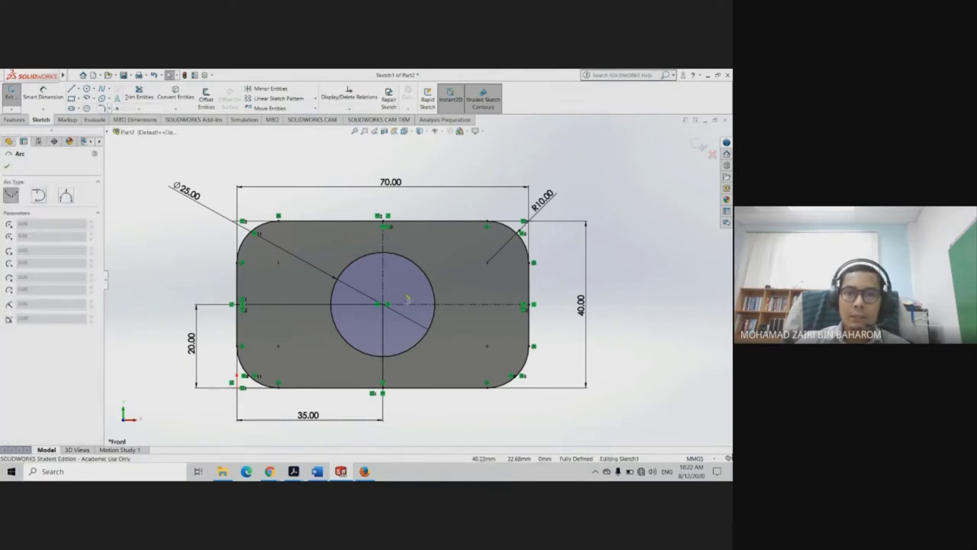
{"action": "left_click", "coordinate": [383, 305]}
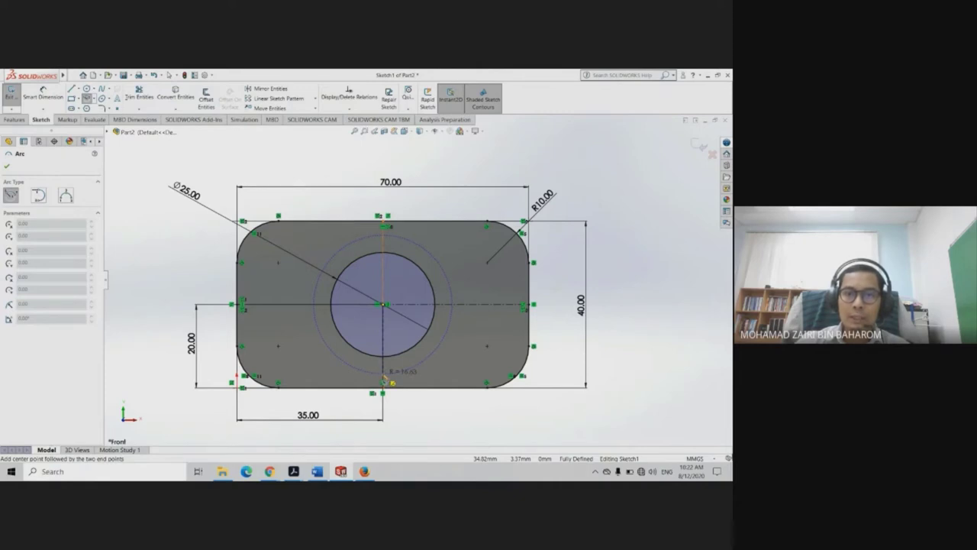
{"action": "left_click", "coordinate": [383, 380]}
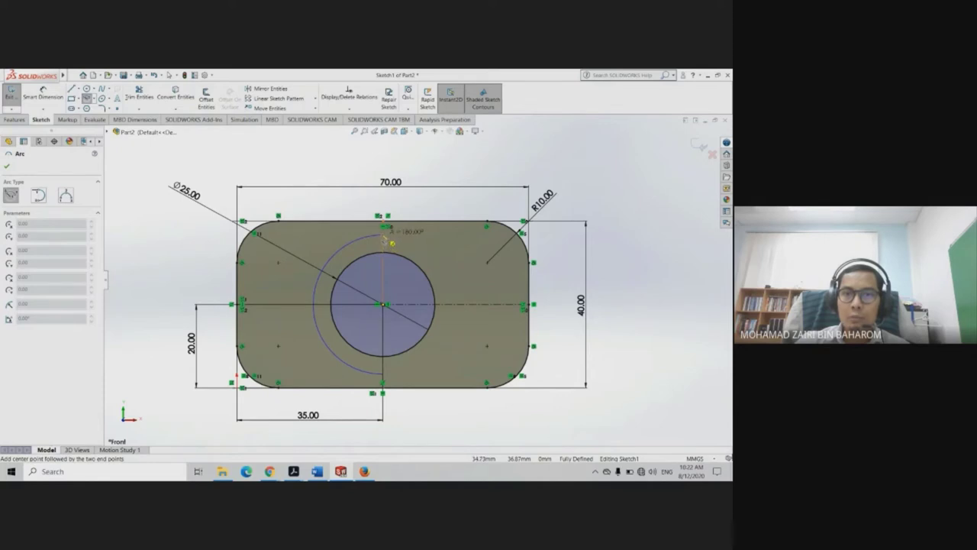
{"action": "left_click", "coordinate": [387, 238]}
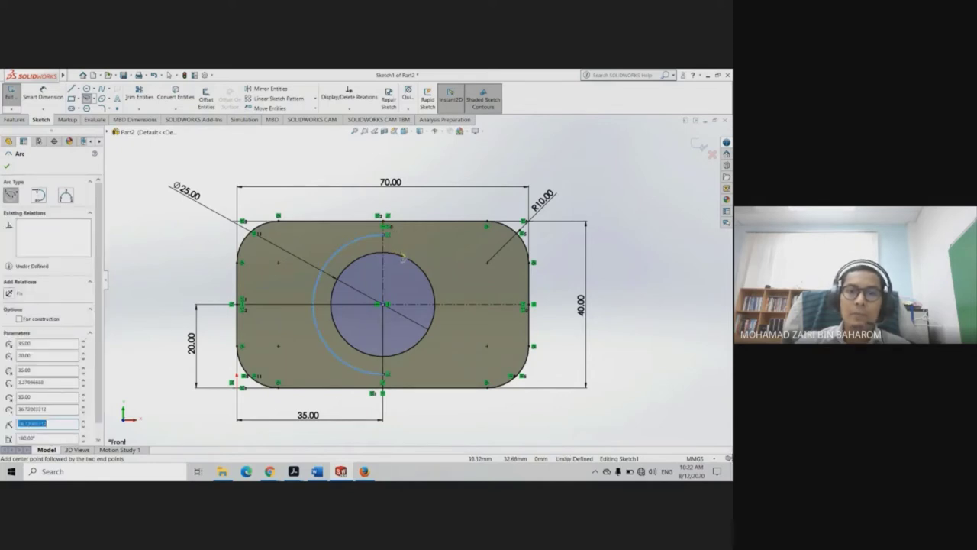
{"action": "key", "text": "Escape"}
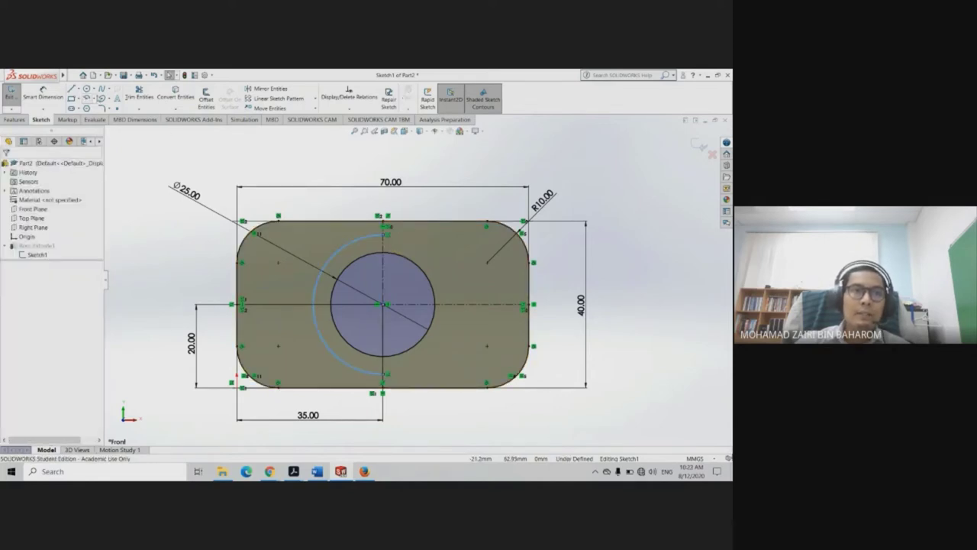
Draw a second concentric 180° arc around the hole's left side
{"action": "left_click", "coordinate": [87, 98]}
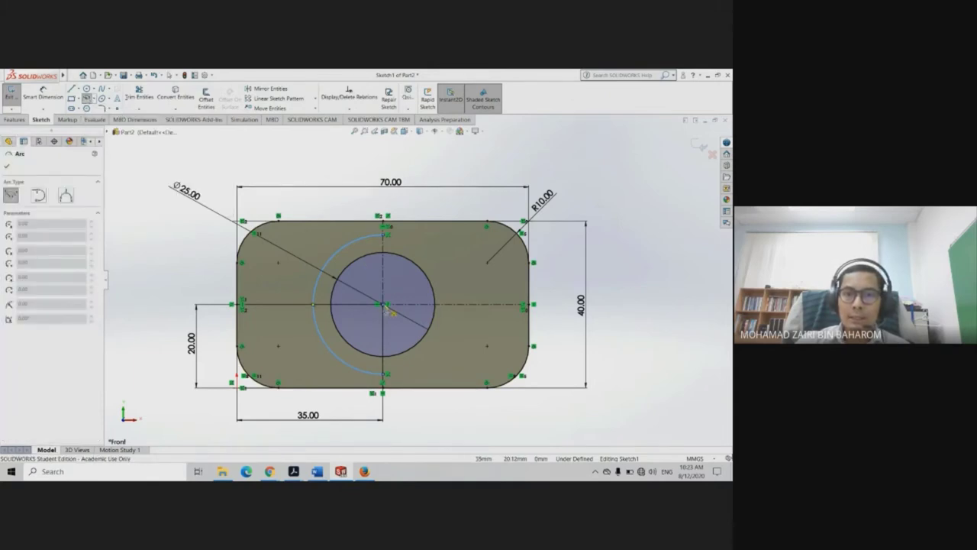
{"action": "left_click", "coordinate": [384, 305]}
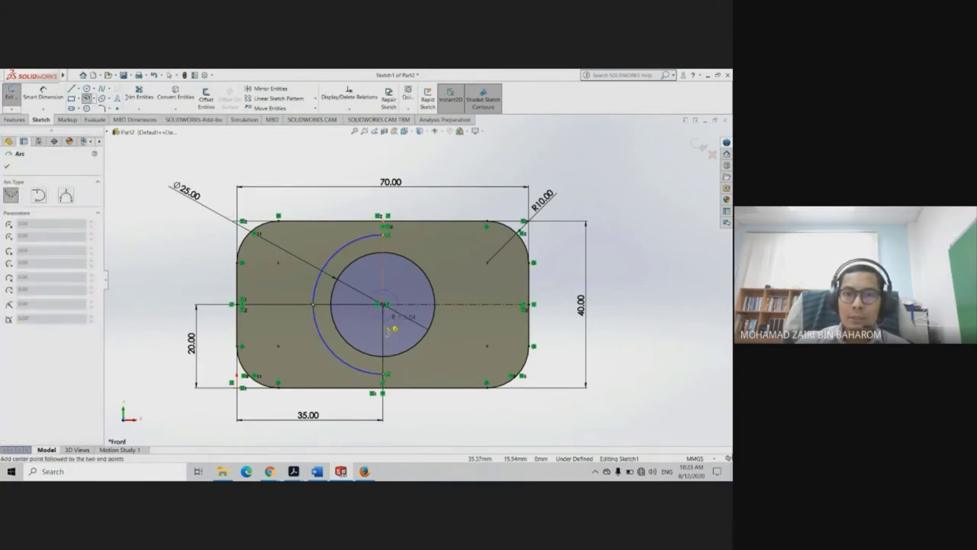
{"action": "left_click", "coordinate": [388, 373]}
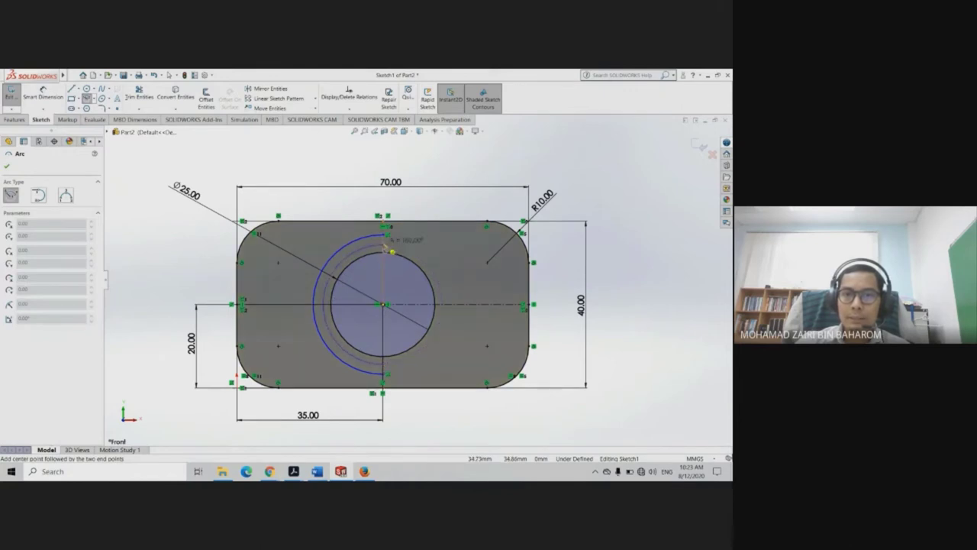
{"action": "left_click", "coordinate": [386, 247]}
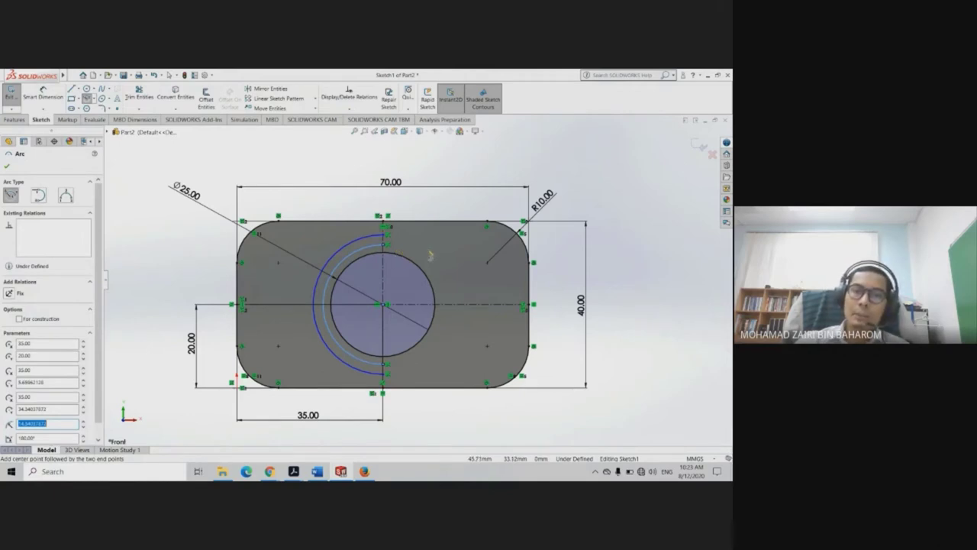
{"action": "key", "text": "Escape"}
{"action": "scroll", "coordinate": [381, 267], "scroll_direction": "down", "scroll_amount": 1}
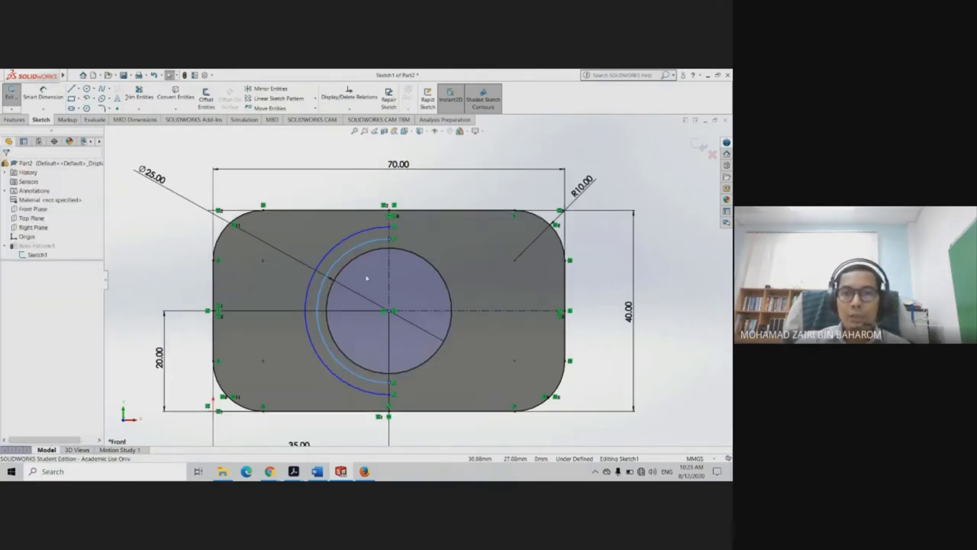
{"action": "scroll", "coordinate": [374, 271], "scroll_direction": "down", "scroll_amount": 1}
{"action": "scroll", "coordinate": [364, 276], "scroll_direction": "down", "scroll_amount": 1}
{"action": "scroll", "coordinate": [364, 276], "scroll_direction": "down", "scroll_amount": 1}
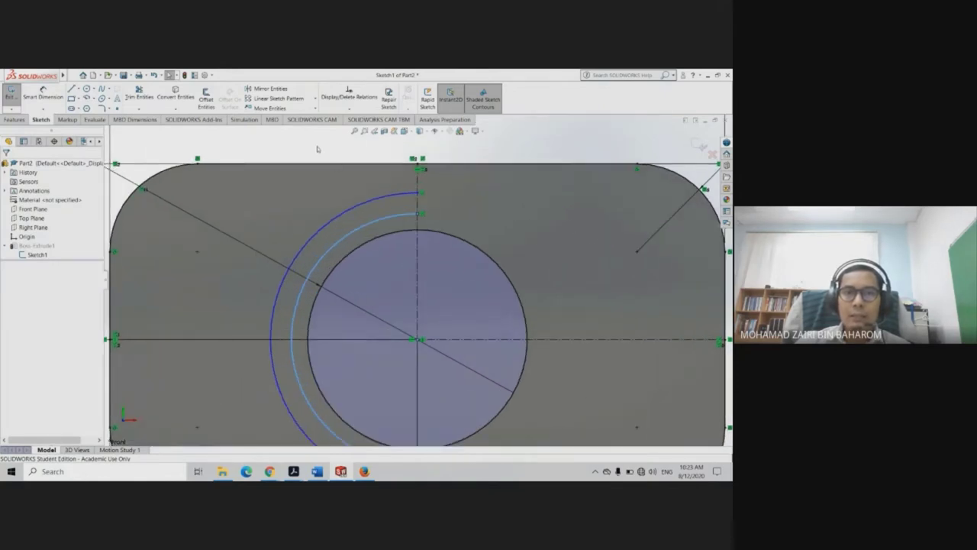
Add an Equal relation between the inner arc and the Ø25 hole circle
{"action": "key", "text": "Escape"}
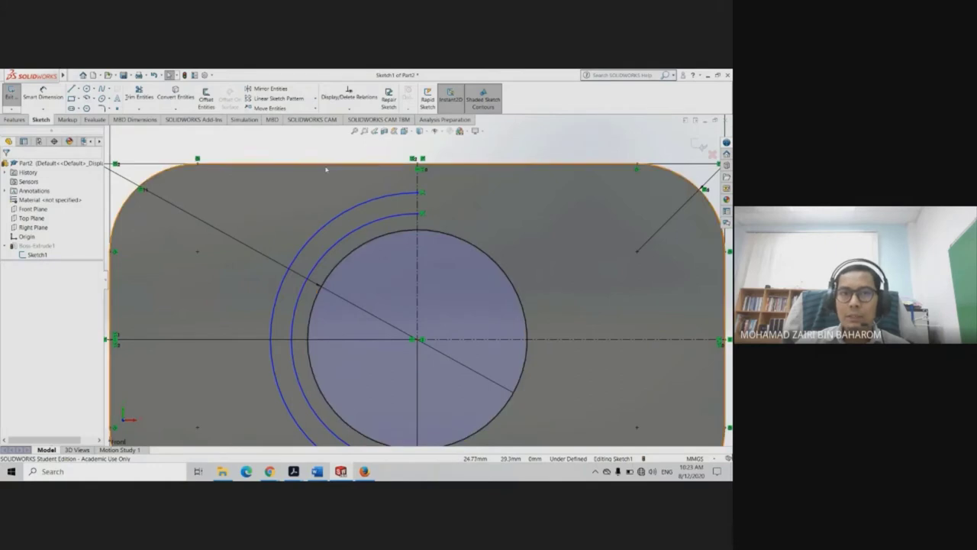
{"action": "left_click", "coordinate": [361, 241]}
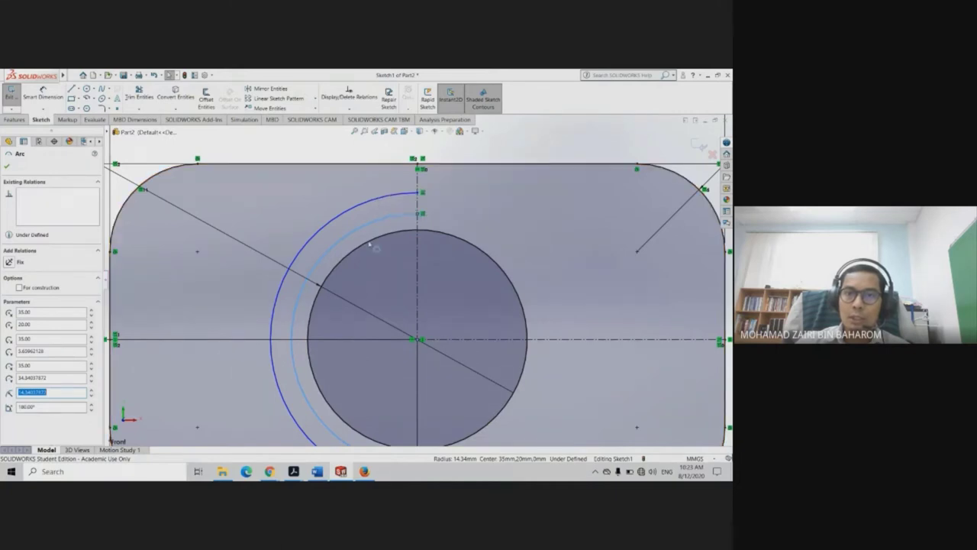
{"action": "left_click", "coordinate": [353, 253]}
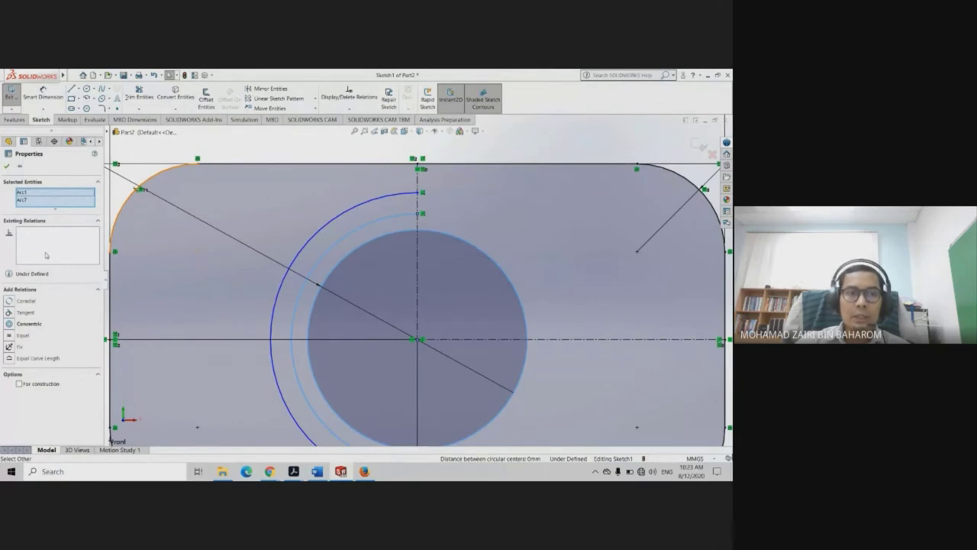
{"action": "left_click", "coordinate": [9, 335]}
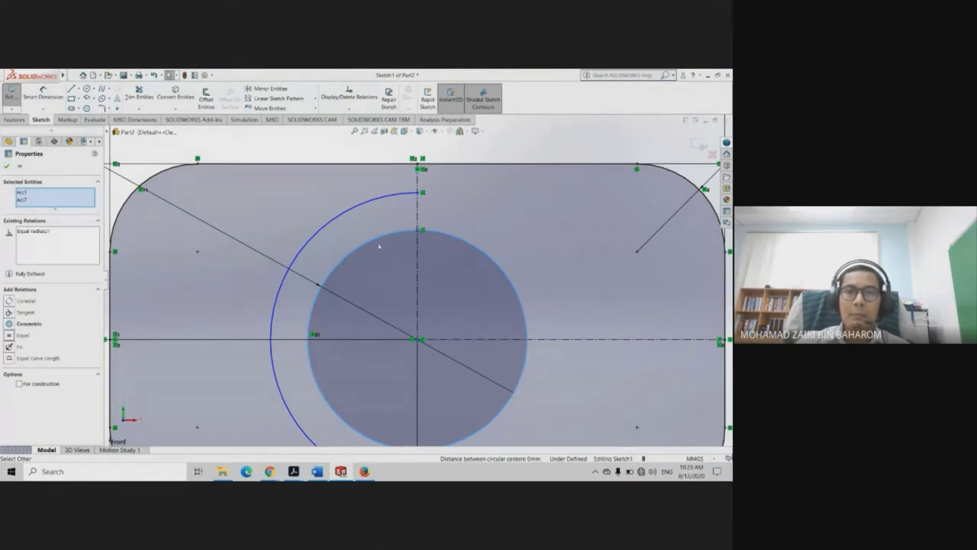
{"action": "left_click", "coordinate": [7, 166]}
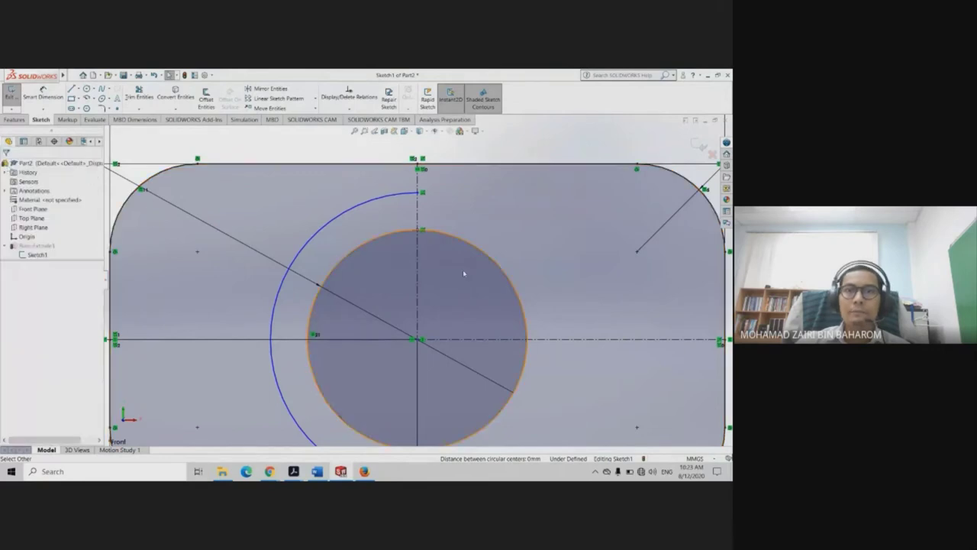
Make the outer arc coradial with the hole circle
{"action": "key", "text": "f"}
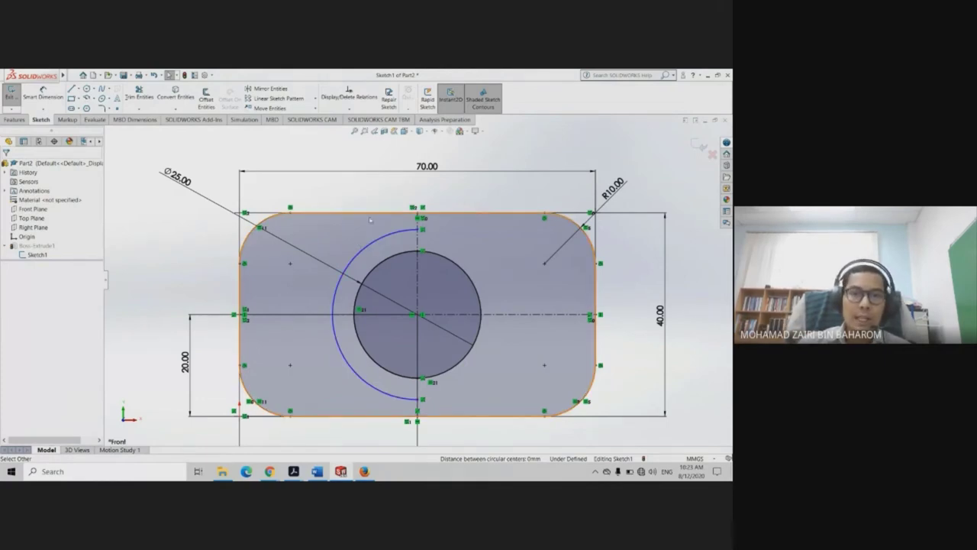
{"action": "left_click", "coordinate": [369, 219], "text": "ctrl"}
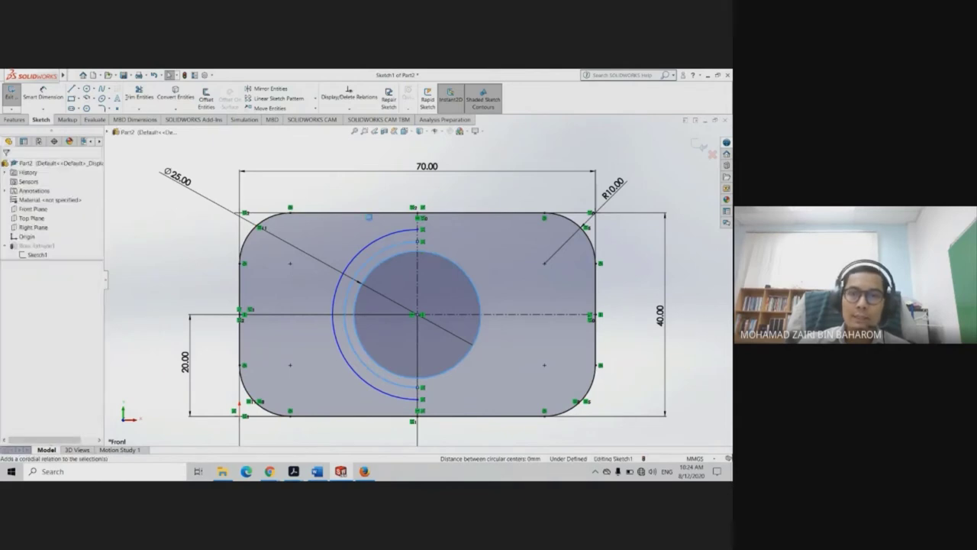
{"action": "left_click", "coordinate": [369, 218]}
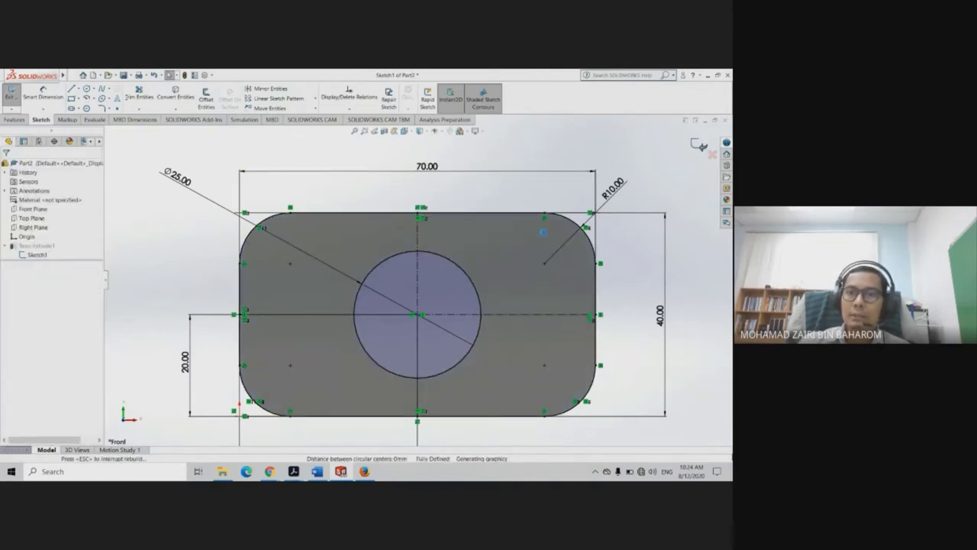
Rebuild Boss-Extrude1, then start a new Sketch2 on the plate's front face
{"action": "left_click", "coordinate": [699, 145]}
{"action": "mouse_move", "coordinate": [626, 349]}
{"action": "middle_mouse_down"}
{"action": "mouse_move", "coordinate": [613, 345]}
{"action": "mouse_move", "coordinate": [606, 318]}
{"action": "mouse_move", "coordinate": [606, 333]}
{"action": "mouse_move", "coordinate": [579, 325]}
{"action": "middle_mouse_up"}
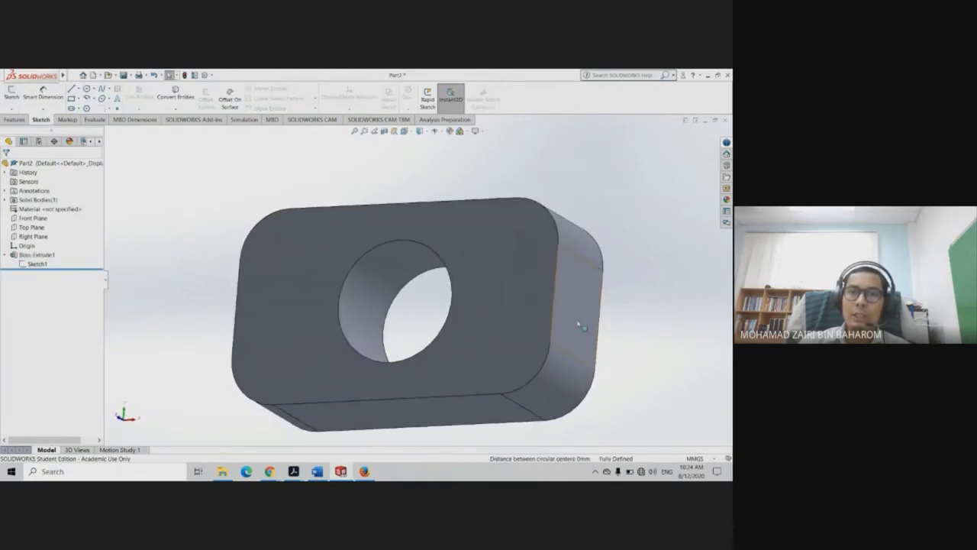
{"action": "left_click", "coordinate": [470, 242]}
{"action": "left_click", "coordinate": [373, 202]}
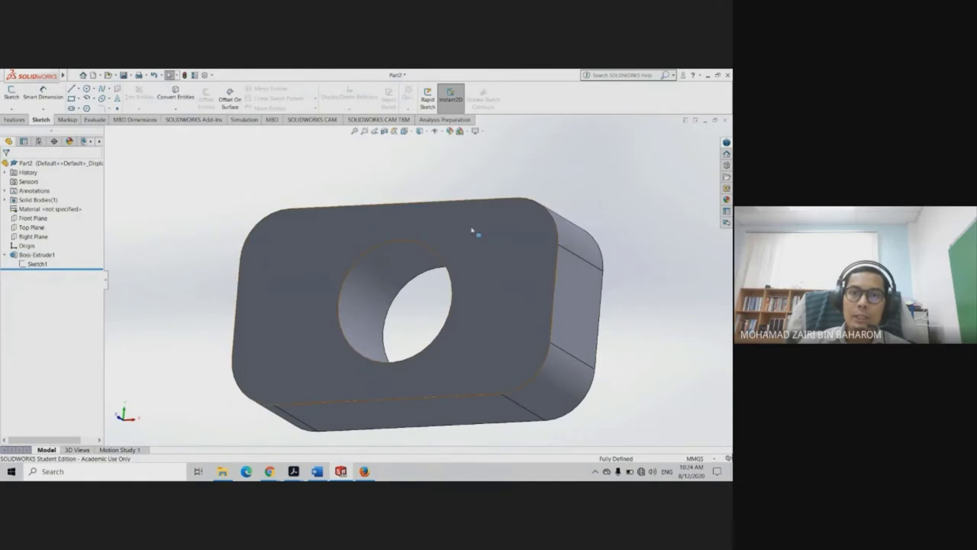
{"action": "left_click", "coordinate": [498, 255]}
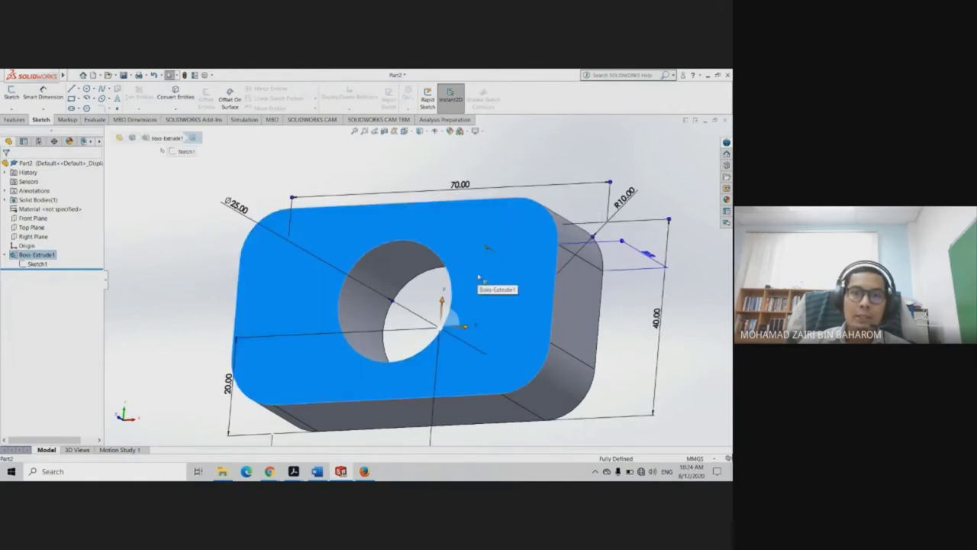
{"action": "left_click", "coordinate": [323, 227]}
{"action": "left_click", "coordinate": [329, 227]}
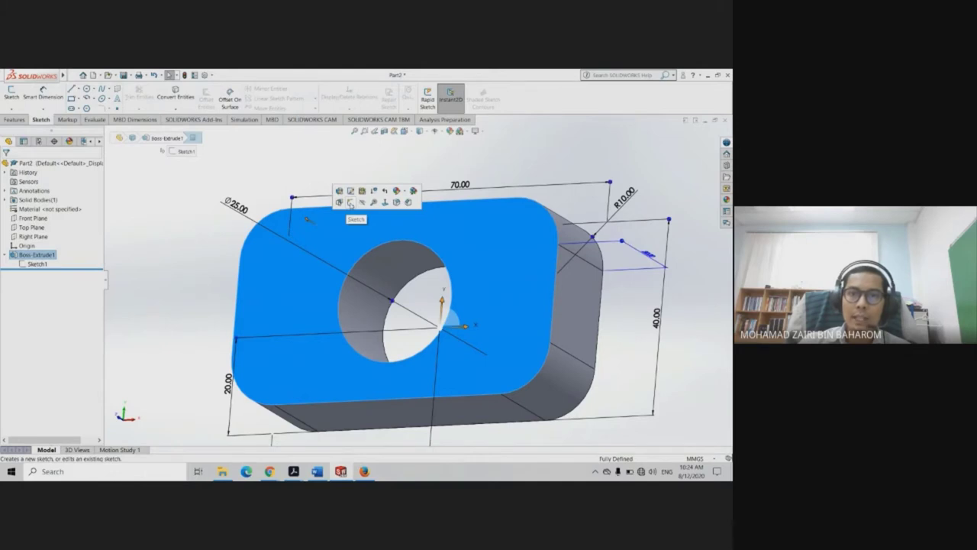
{"action": "left_click", "coordinate": [350, 203]}
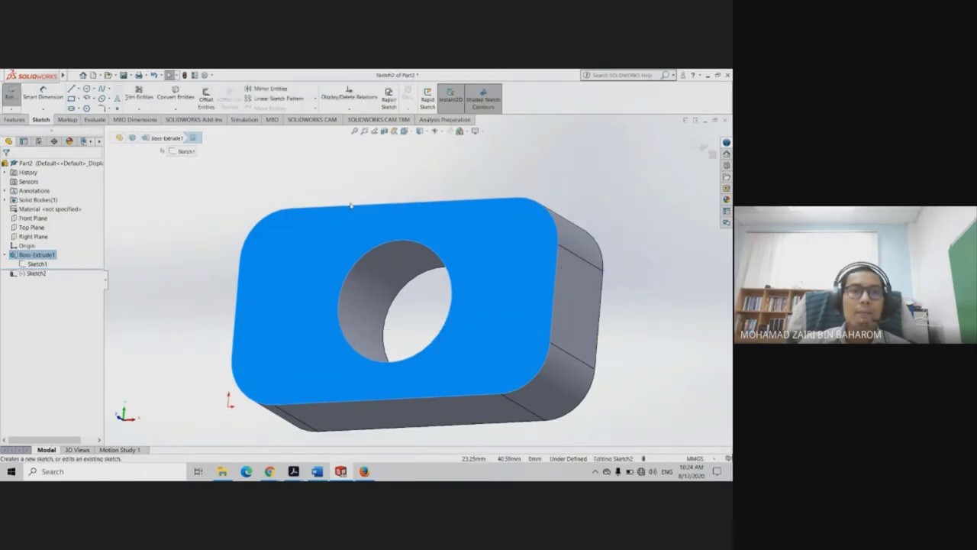
Look normal to the face and draw a vertical centerline through the hole centre
{"action": "key", "text": "space"}
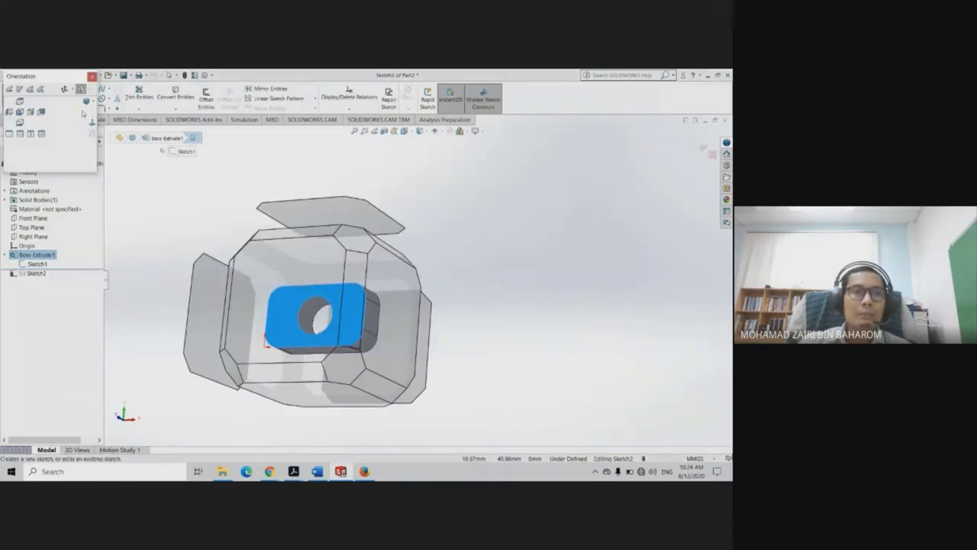
{"action": "left_click", "coordinate": [90, 122]}
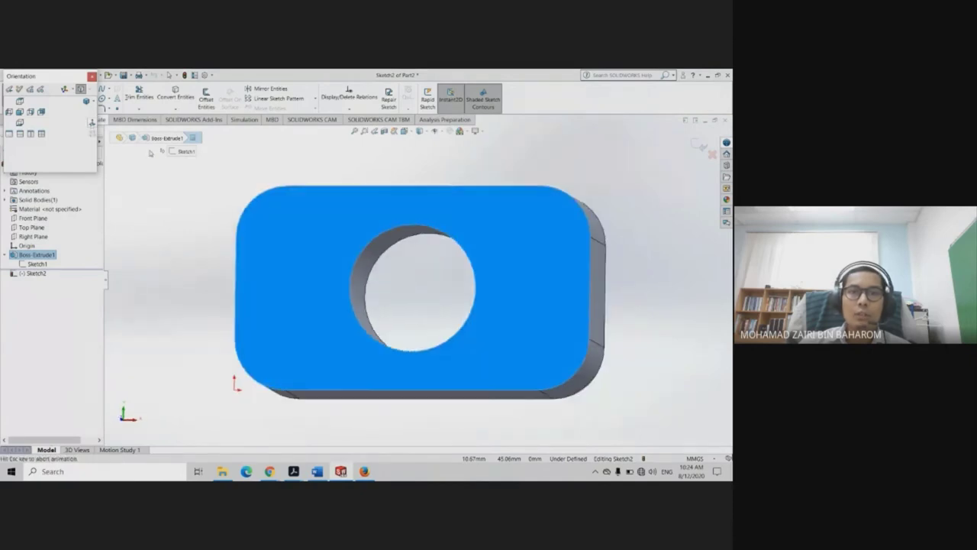
{"action": "left_click", "coordinate": [652, 237]}
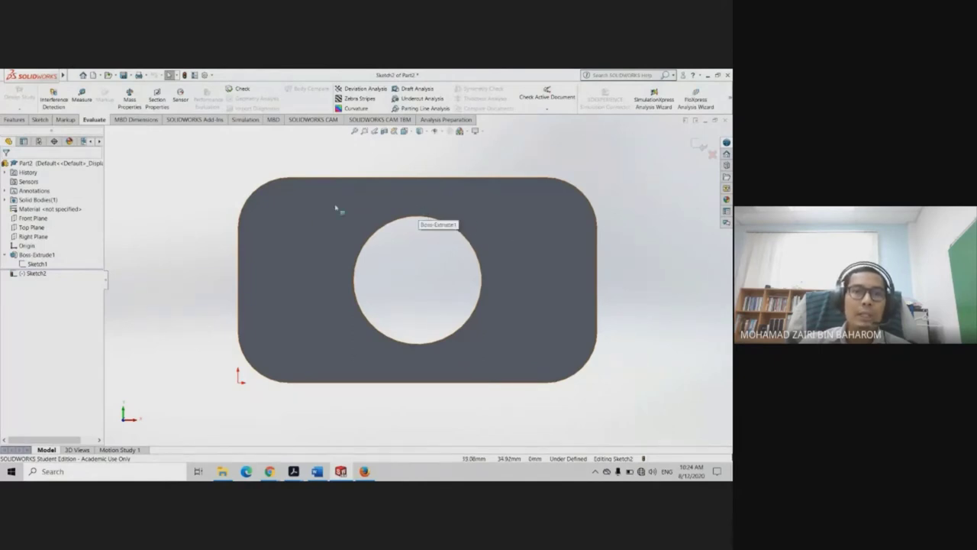
{"action": "left_click", "coordinate": [40, 120]}
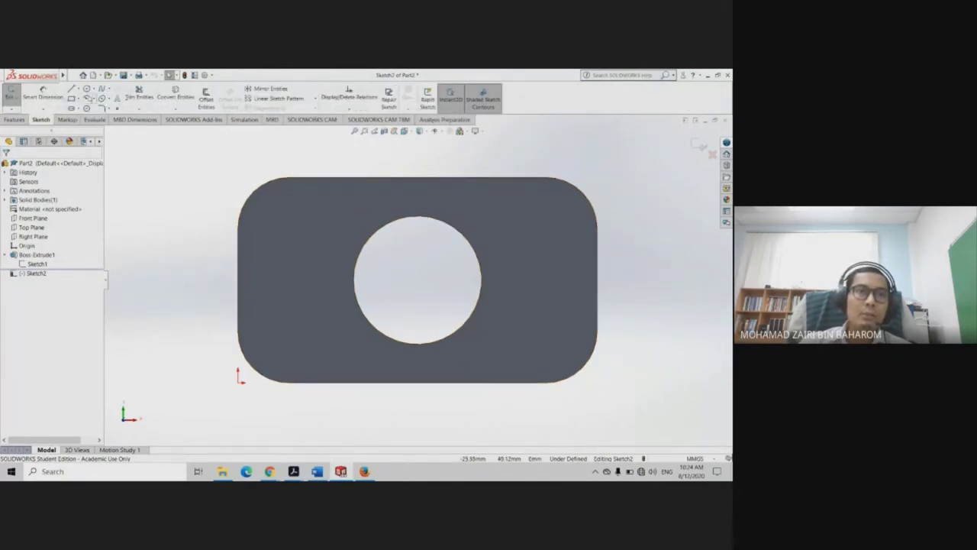
{"action": "left_click", "coordinate": [79, 89]}
{"action": "left_click", "coordinate": [86, 104]}
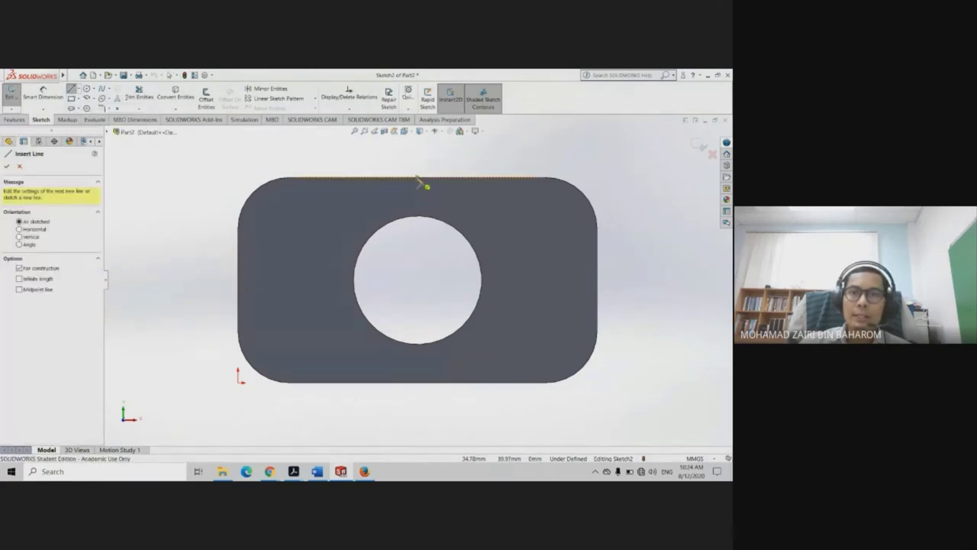
{"action": "left_click", "coordinate": [418, 178]}
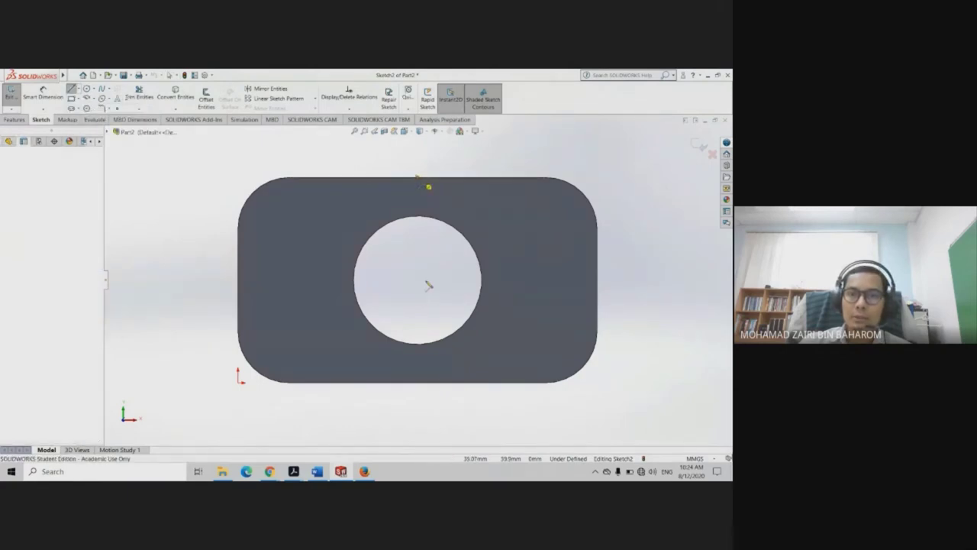
{"action": "left_click", "coordinate": [418, 381]}
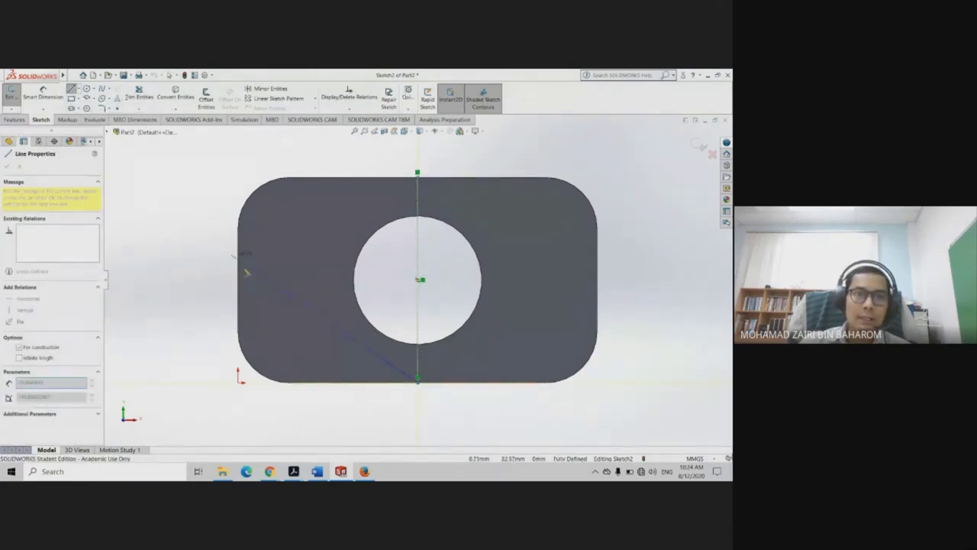
{"action": "key", "text": "Escape"}
{"action": "key", "text": "Escape"}
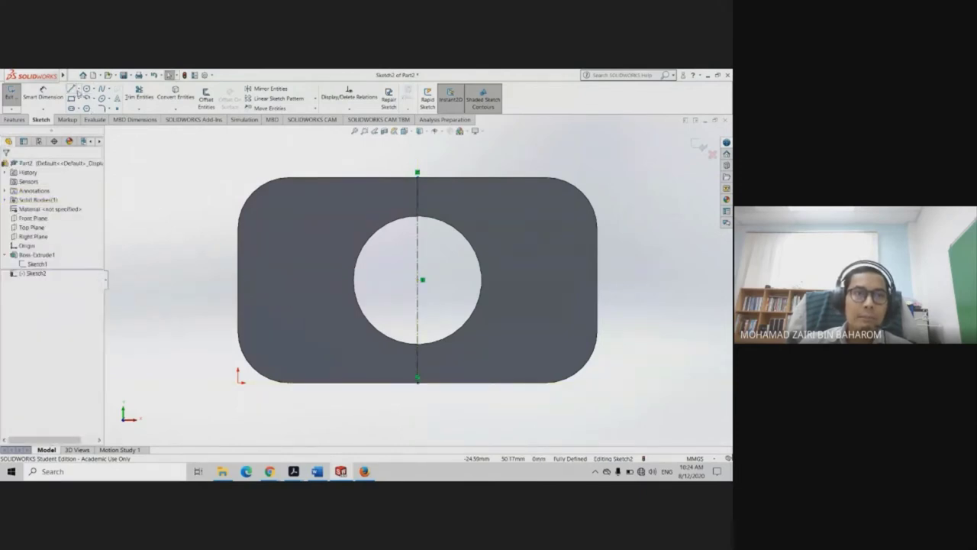
Draw a horizontal centerline through the hole from the plate's left edge to right edge
{"action": "left_click", "coordinate": [77, 93]}
{"action": "left_click", "coordinate": [90, 104]}
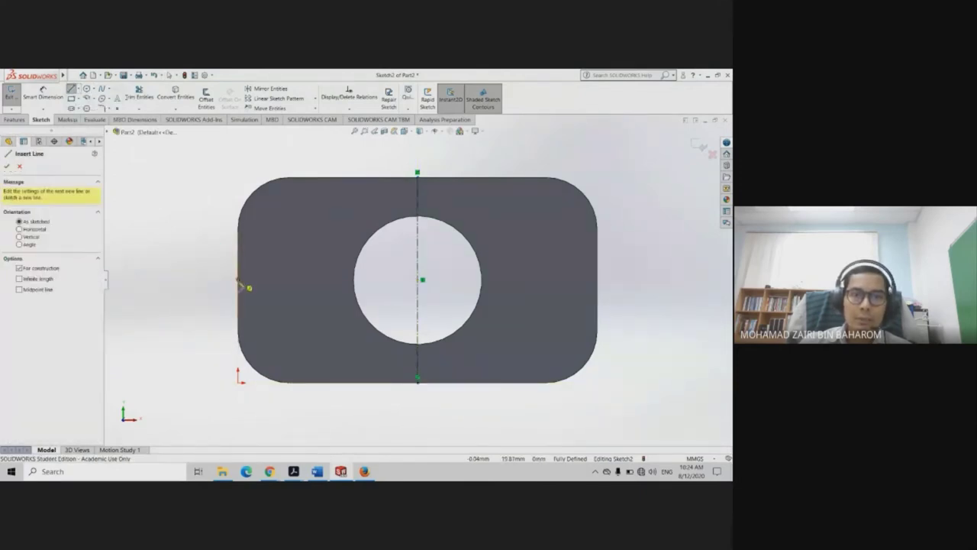
{"action": "left_click", "coordinate": [237, 281]}
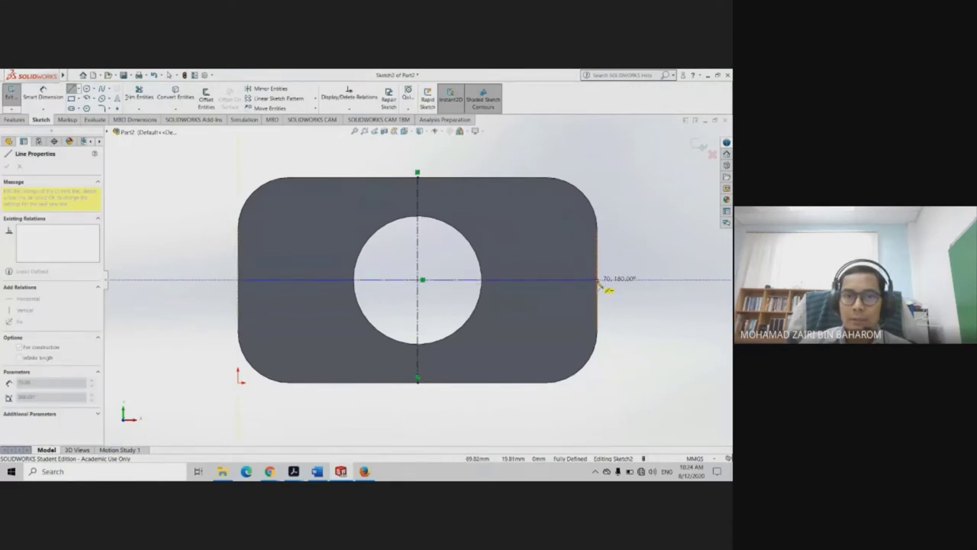
{"action": "left_click", "coordinate": [597, 279]}
{"action": "key", "text": "Escape"}
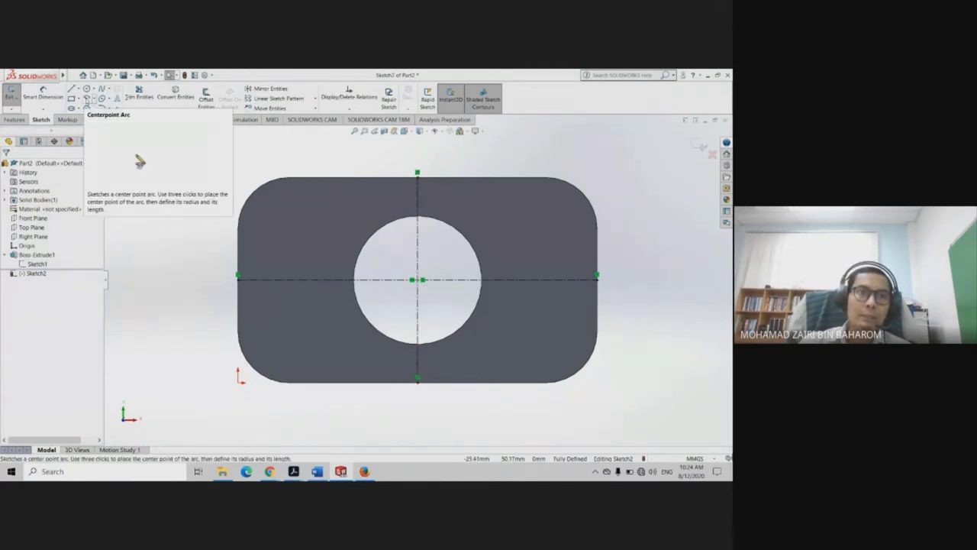
Draw the outer 180° arc centred on the hole, from bottom to top on its left
{"action": "left_click", "coordinate": [86, 98]}
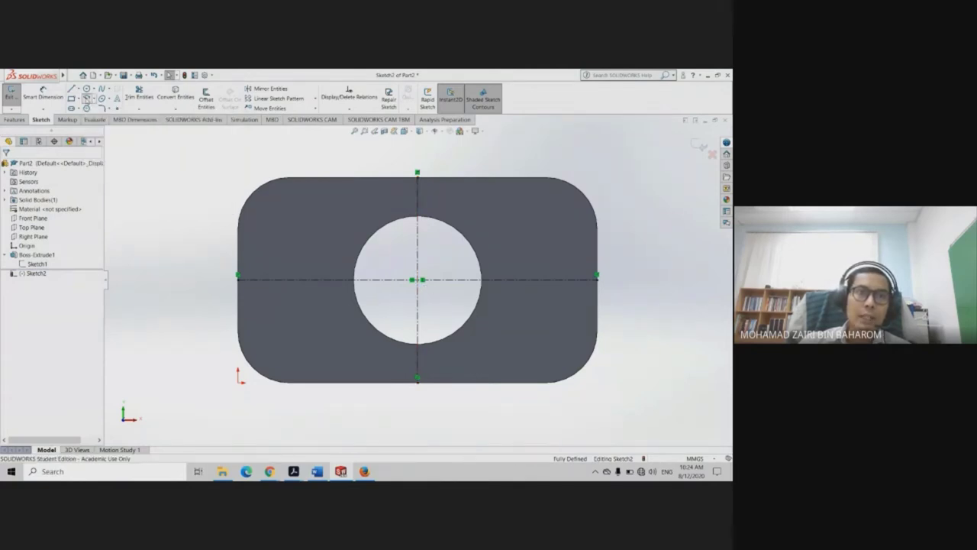
{"action": "left_click", "coordinate": [417, 280]}
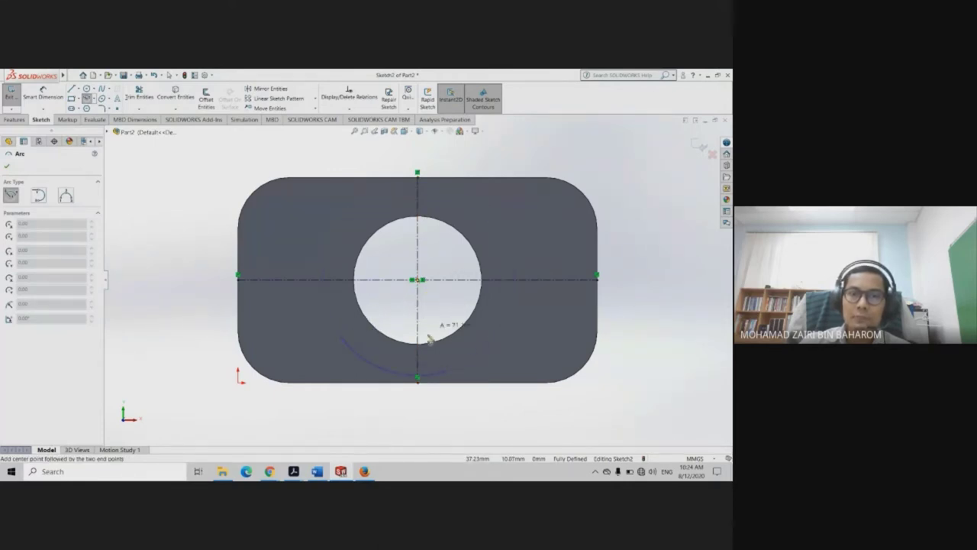
{"action": "key", "text": "Escape"}
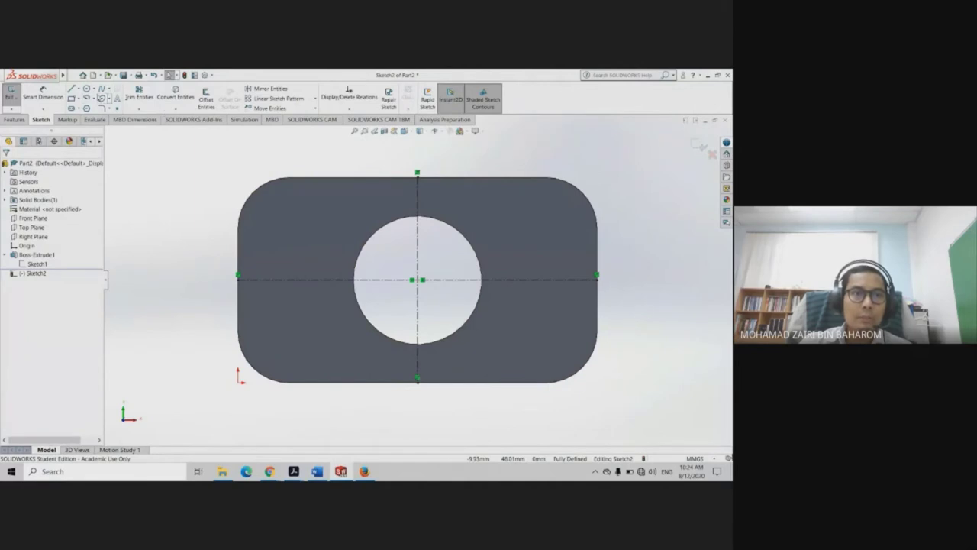
{"action": "key", "text": "Return"}
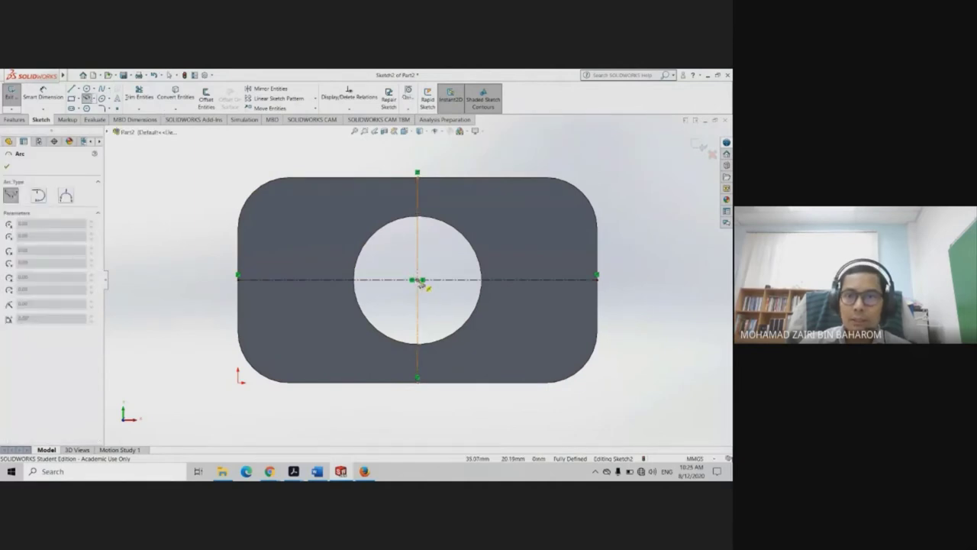
{"action": "left_click", "coordinate": [419, 281]}
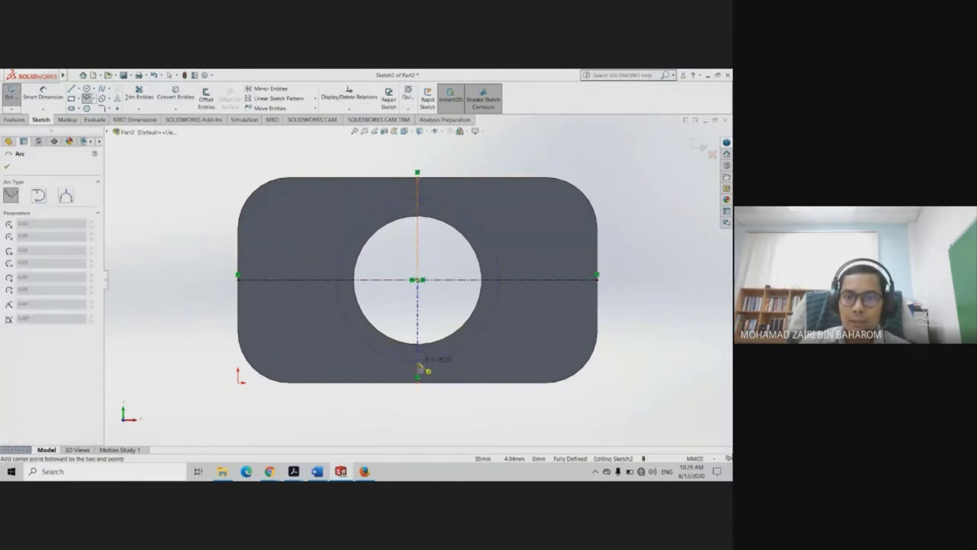
{"action": "left_click", "coordinate": [418, 375]}
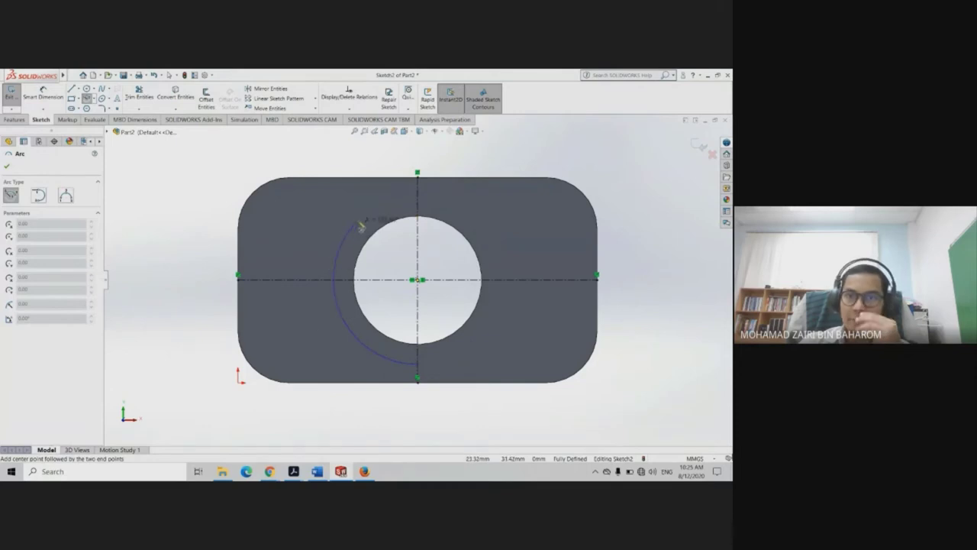
{"action": "left_click", "coordinate": [419, 201]}
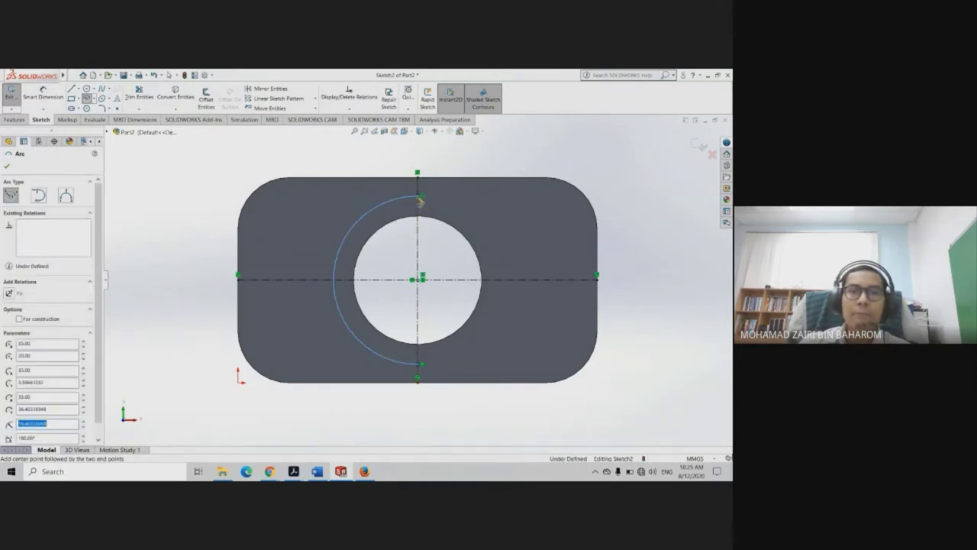
{"action": "key", "text": "Escape"}
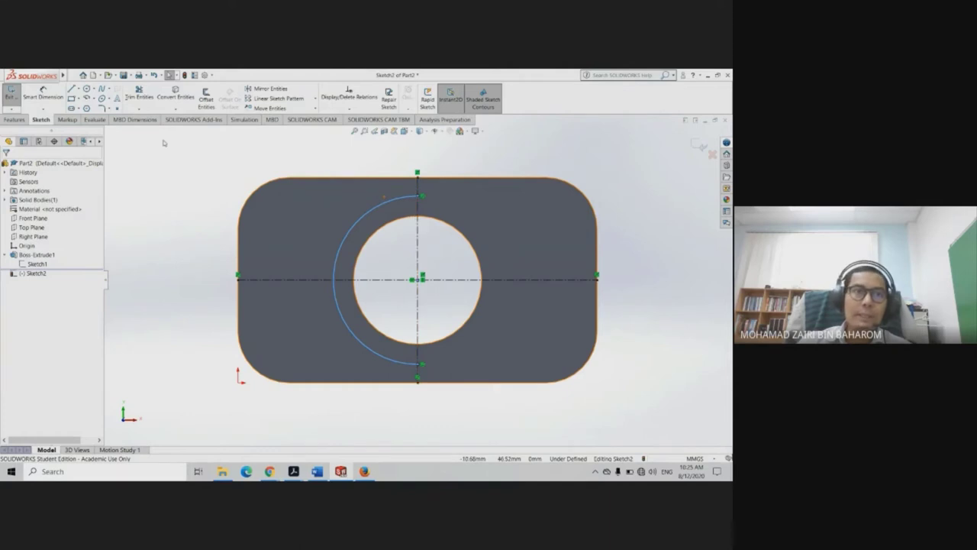
Draw a smaller inner half-arc centred on the hole, from top to bottom
{"action": "left_click", "coordinate": [86, 98]}
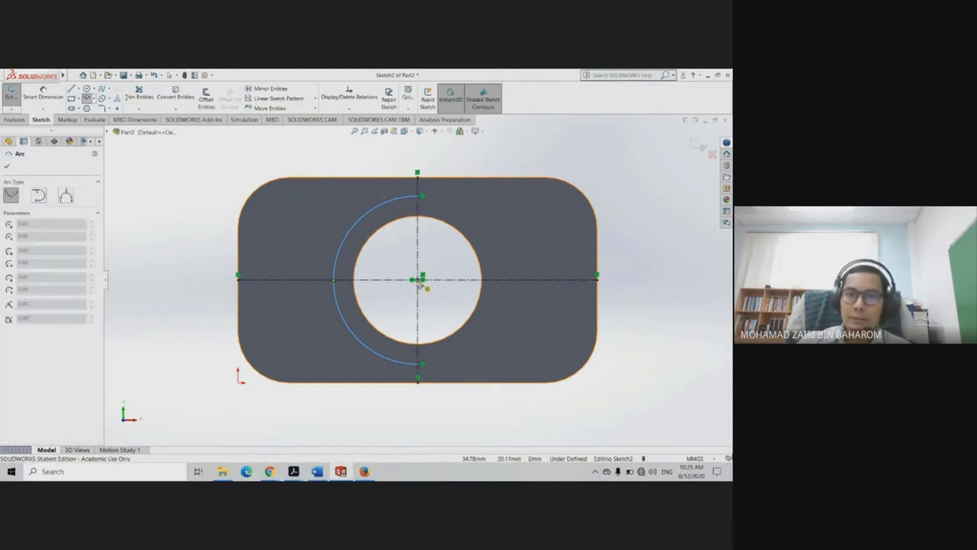
{"action": "left_click", "coordinate": [419, 280]}
{"action": "left_click", "coordinate": [418, 209]}
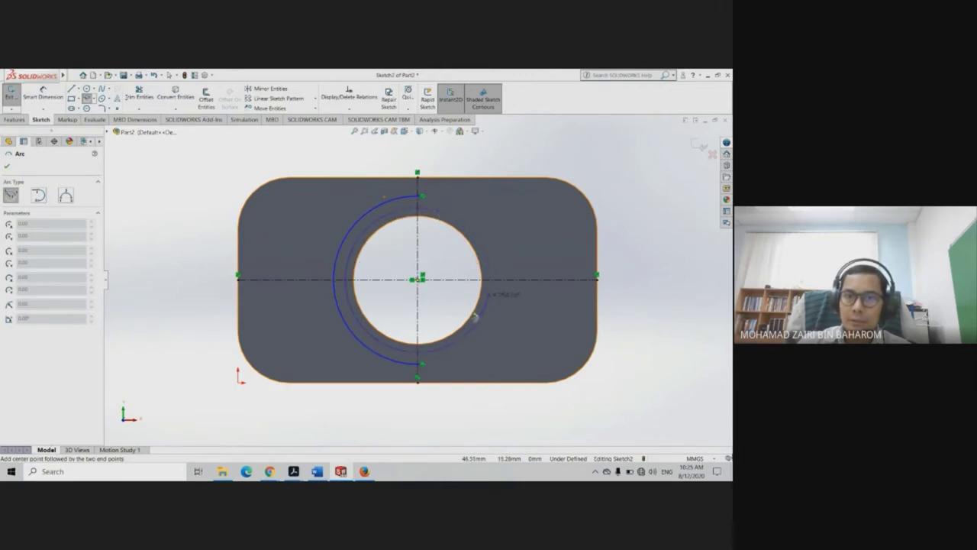
{"action": "left_click", "coordinate": [419, 355]}
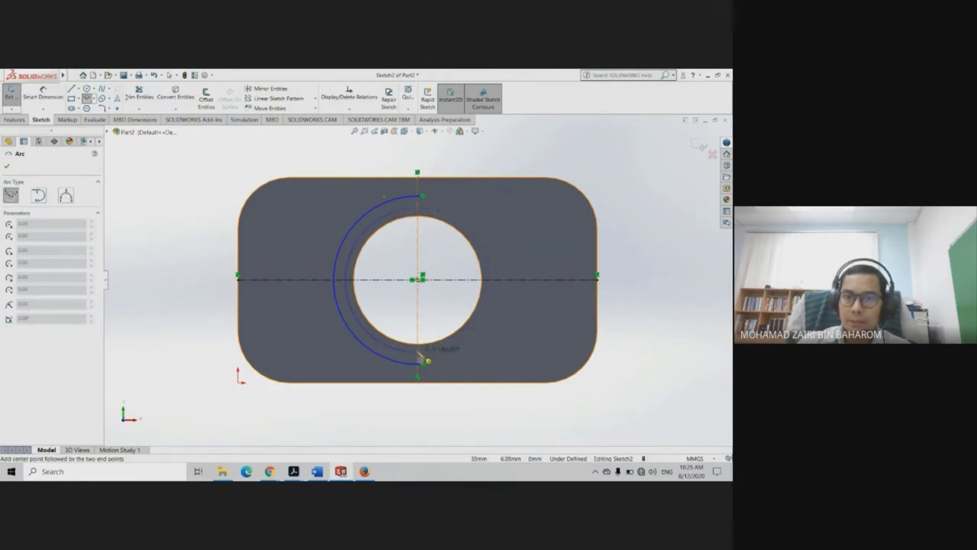
{"action": "key", "text": "Escape"}
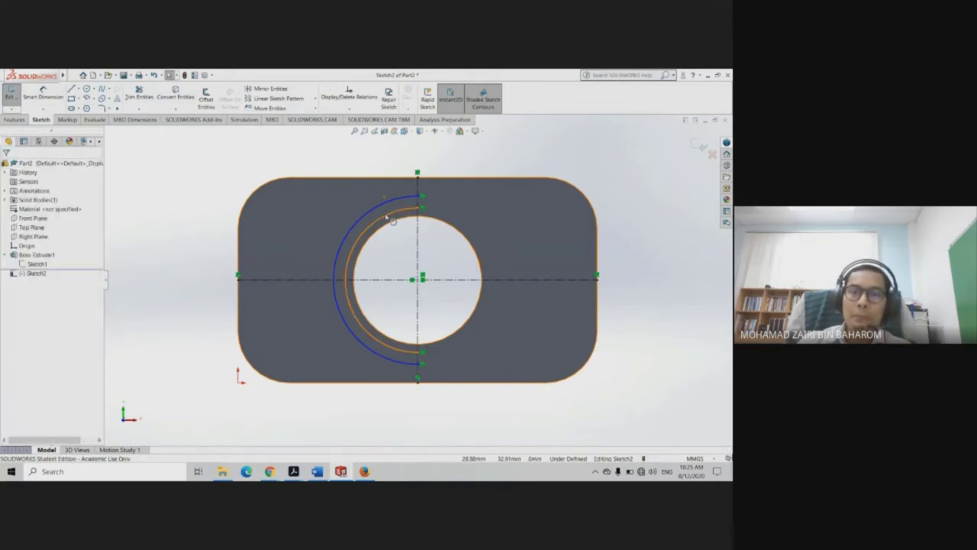
Make the inner arc's radius equal to the hole's circular edge
{"action": "left_click", "coordinate": [389, 218]}
{"action": "key", "text": "Escape"}
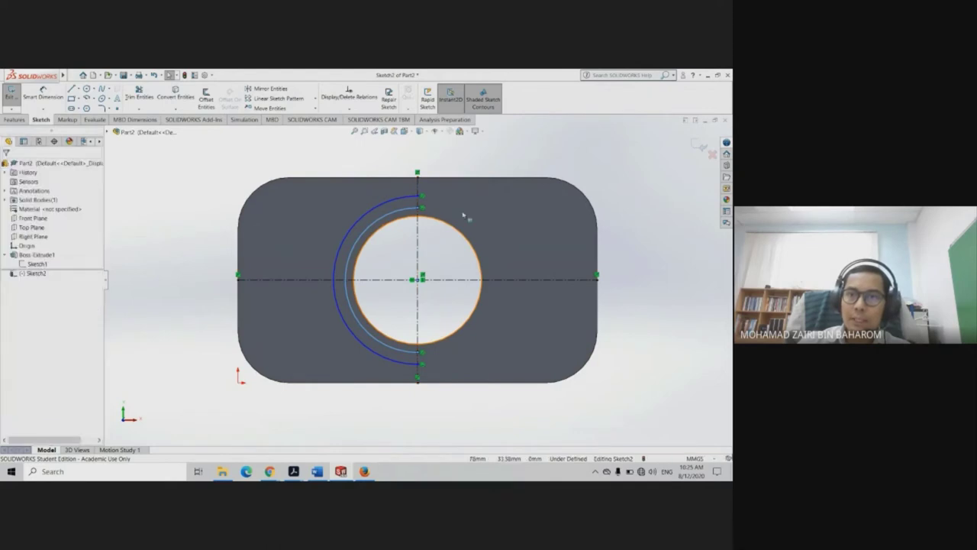
{"action": "left_click", "coordinate": [394, 219]}
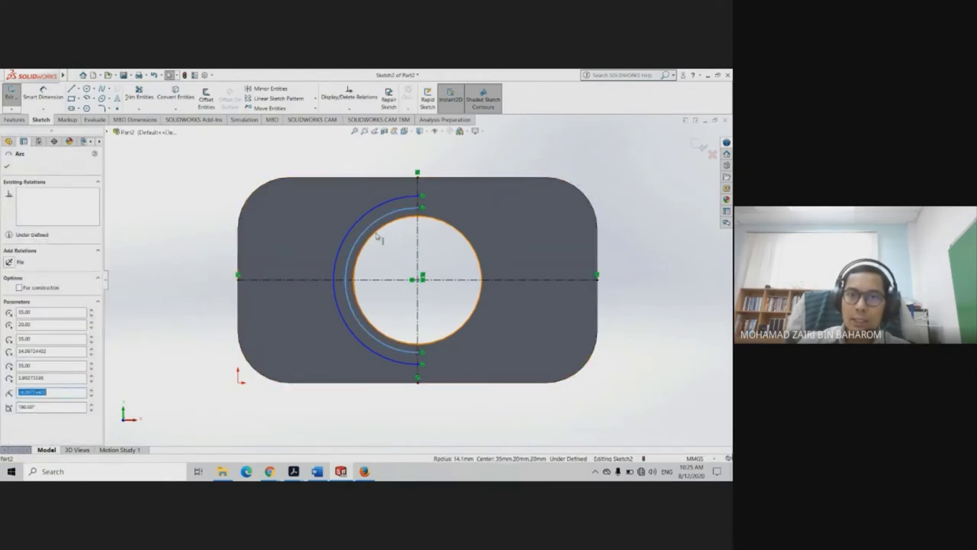
{"action": "left_click", "coordinate": [378, 242], "text": "ctrl"}
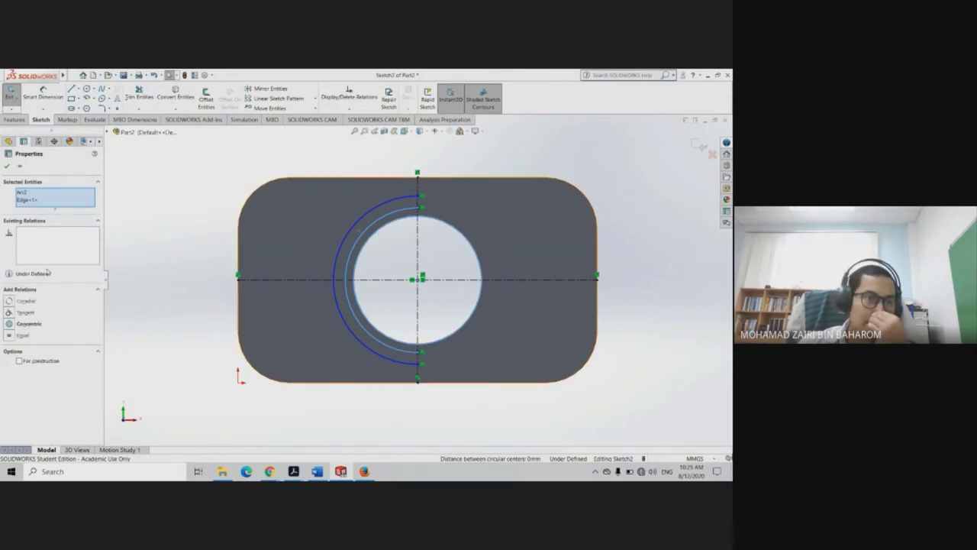
{"action": "left_click", "coordinate": [11, 335]}
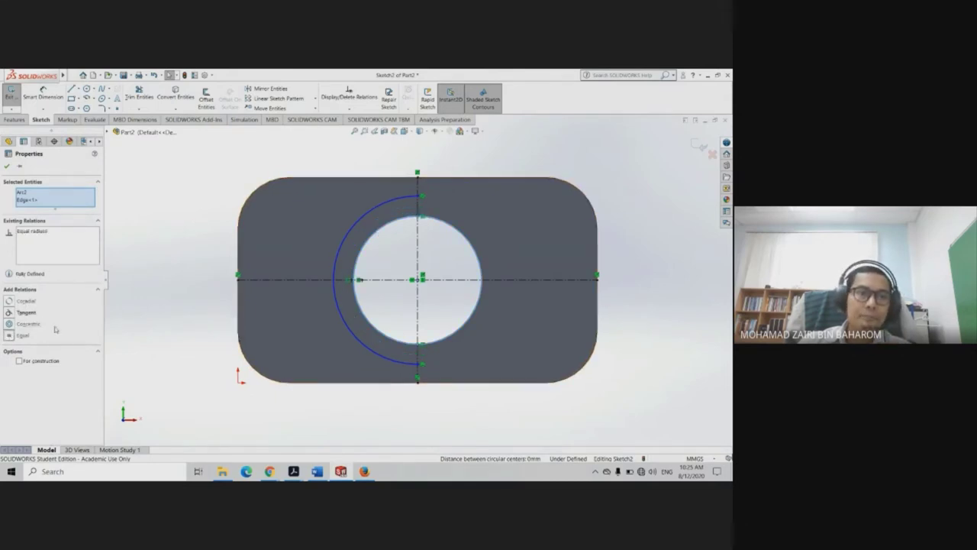
{"action": "left_click", "coordinate": [9, 166]}
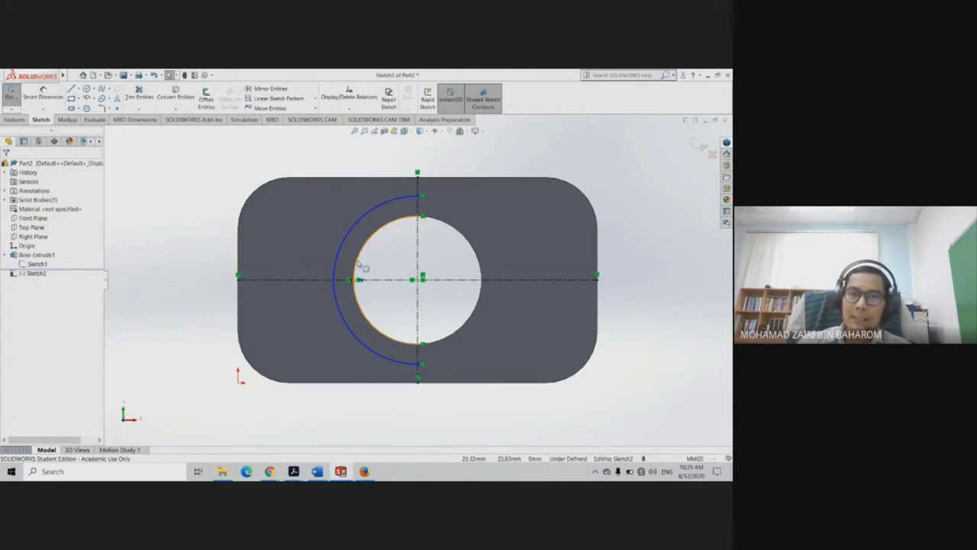
Dimension the outer arc's radius as R15
{"action": "scroll", "coordinate": [358, 263], "scroll_direction": "down", "scroll_amount": 2}
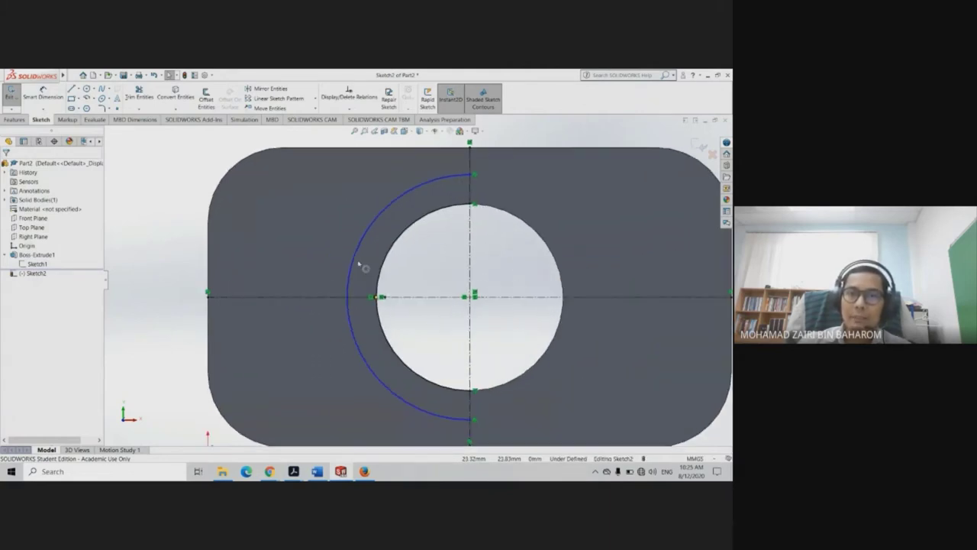
{"action": "middle_click_drag", "start_coordinate": [524, 270], "coordinate": [477, 258], "text": "ctrl"}
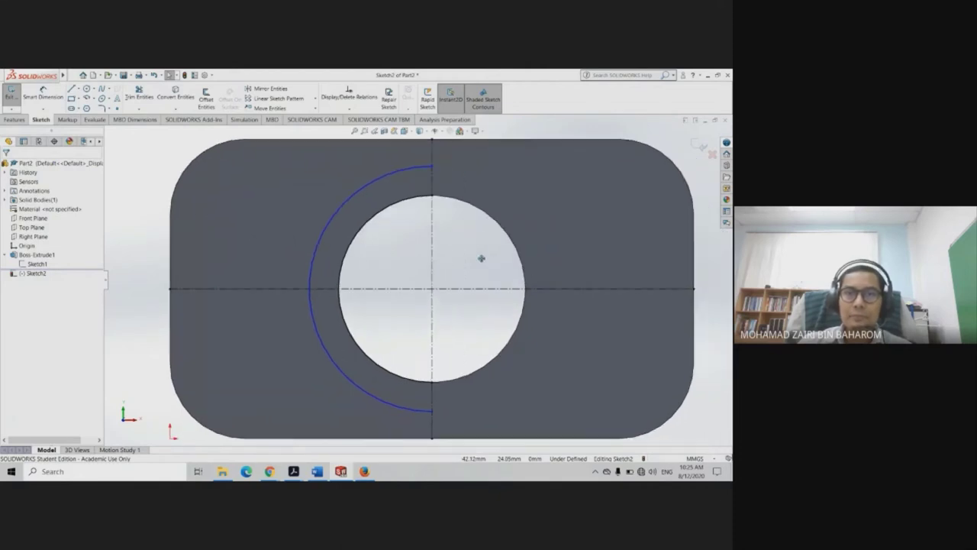
{"action": "mouse_move", "coordinate": [269, 471]}
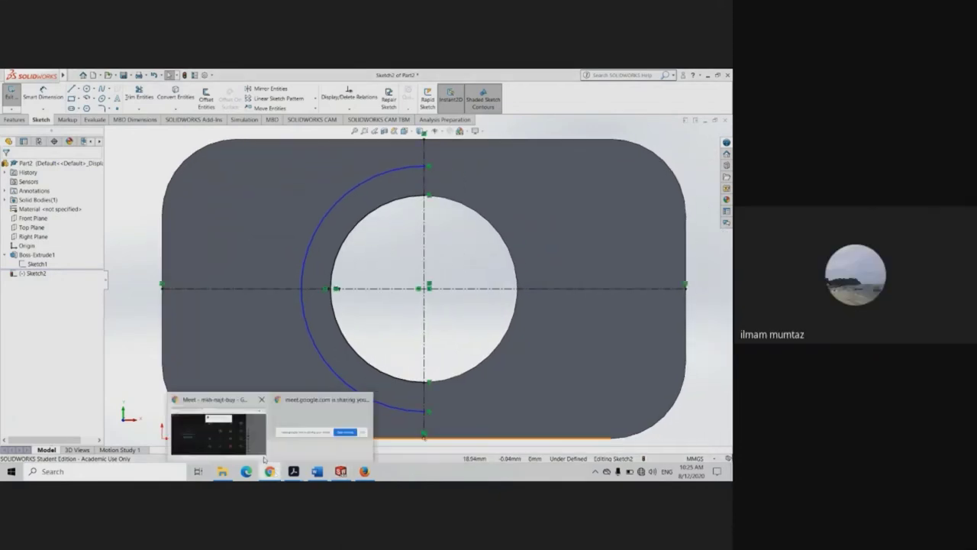
{"action": "left_click", "coordinate": [271, 420]}
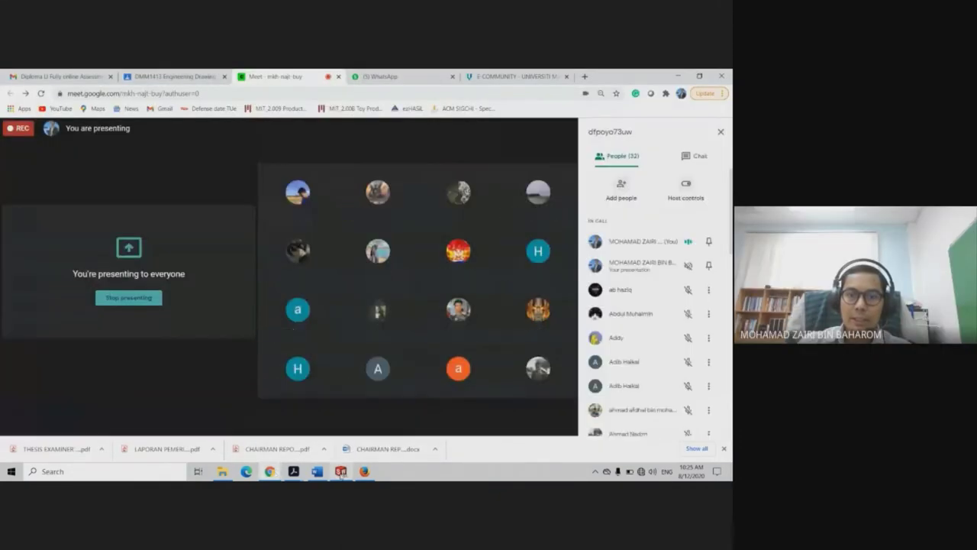
{"action": "key", "text": "alt+Tab"}
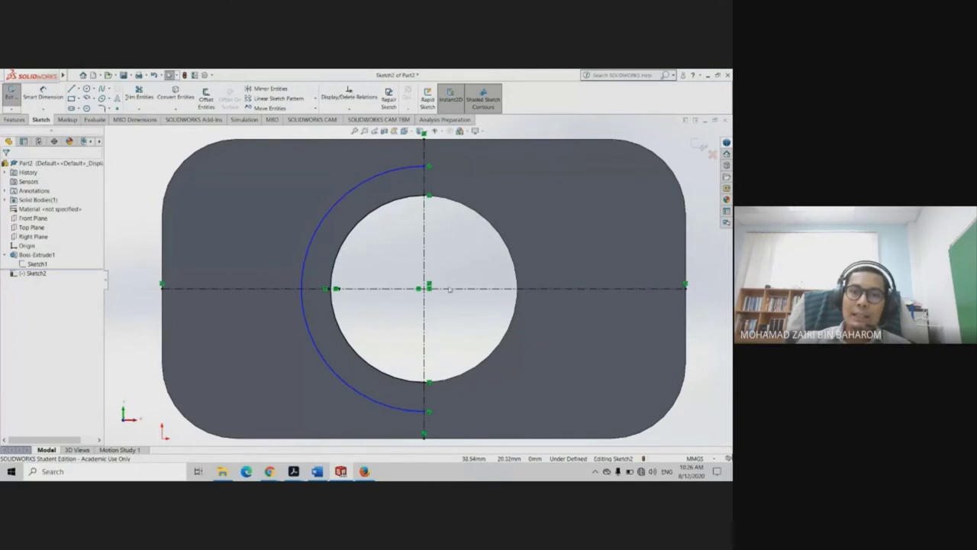
{"action": "scroll", "coordinate": [362, 191], "scroll_direction": "down", "scroll_amount": 2}
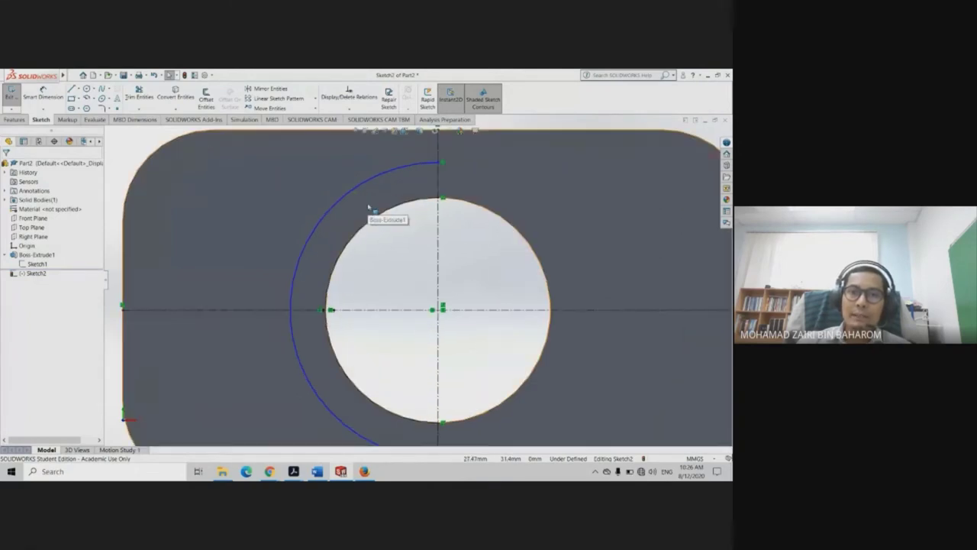
{"action": "key", "text": "f"}
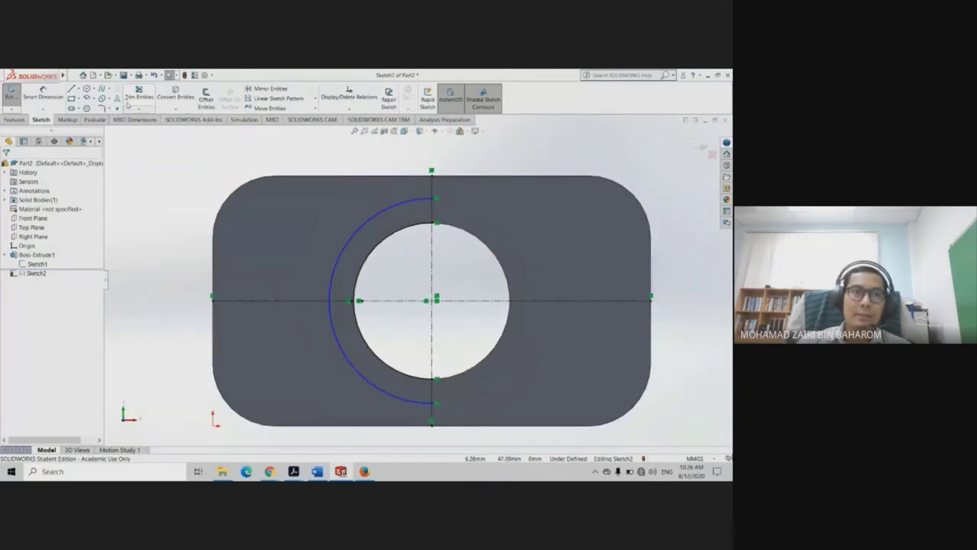
{"action": "left_click", "coordinate": [43, 97]}
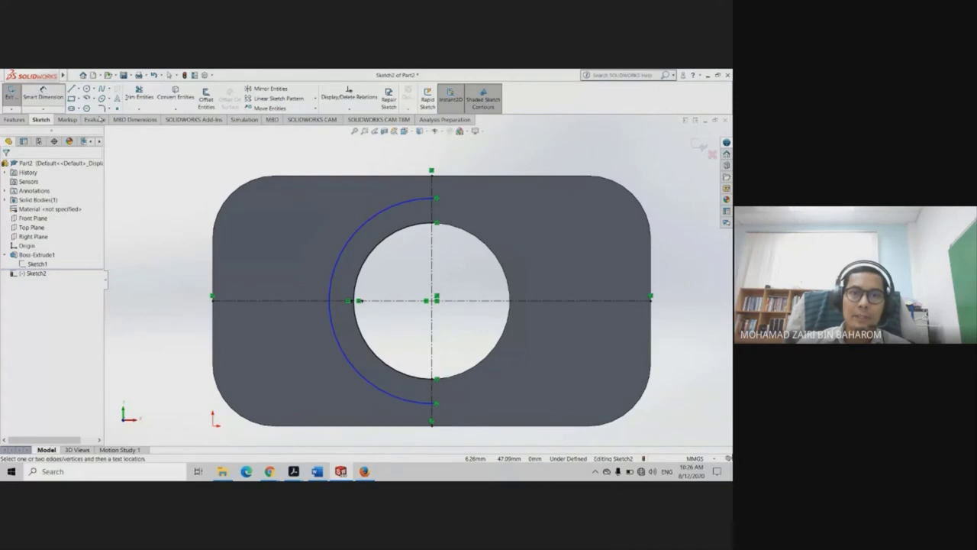
{"action": "left_click", "coordinate": [365, 226]}
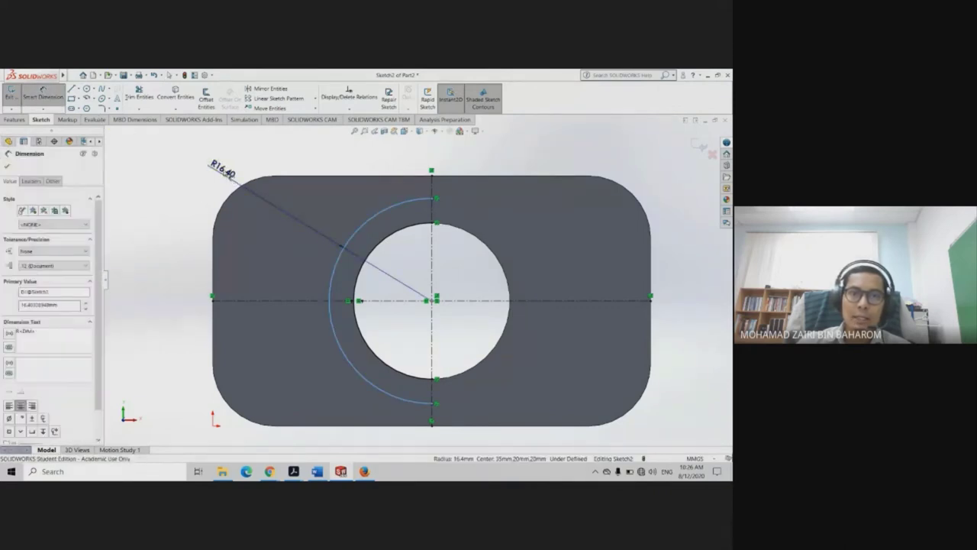
{"action": "left_click", "coordinate": [224, 171]}
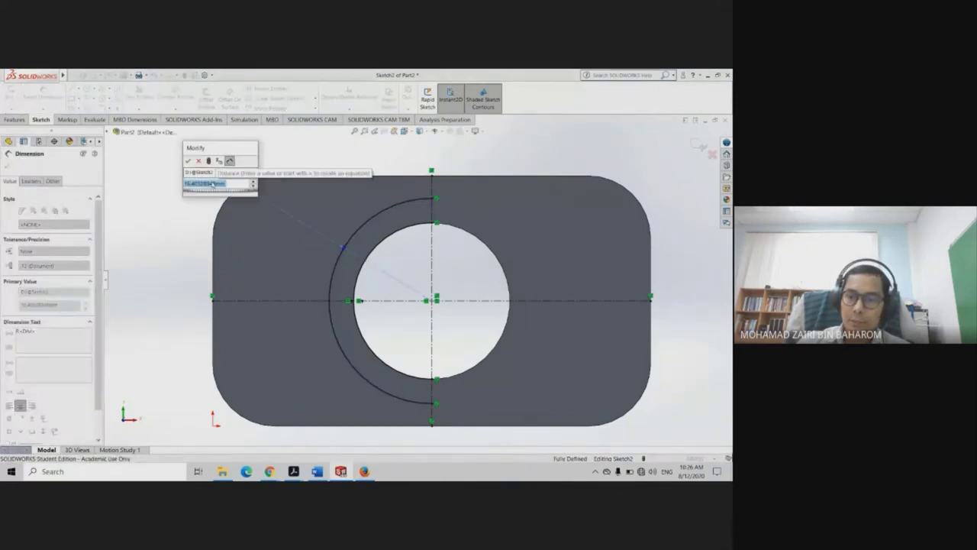
{"action": "type", "text": "15"}
{"action": "key", "text": "Return"}
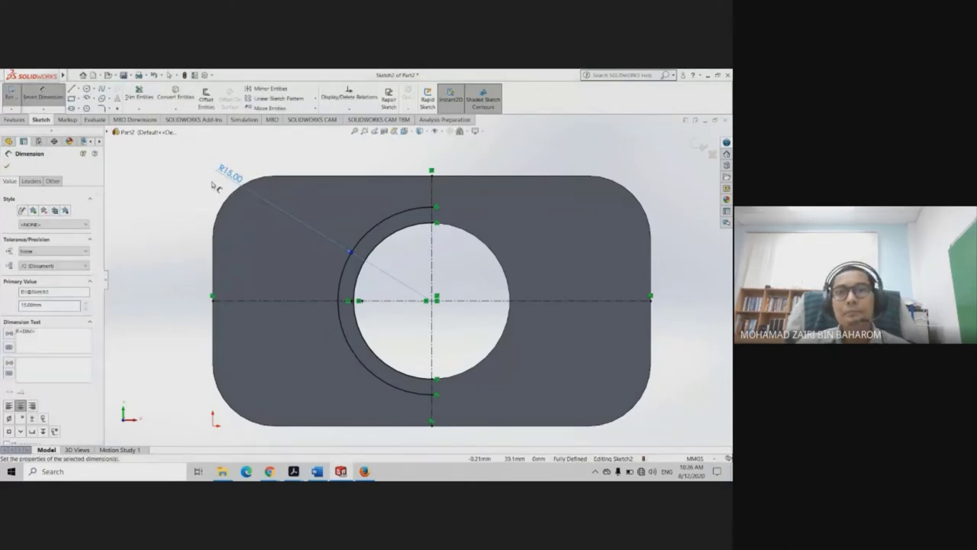
{"action": "key", "text": "Escape"}
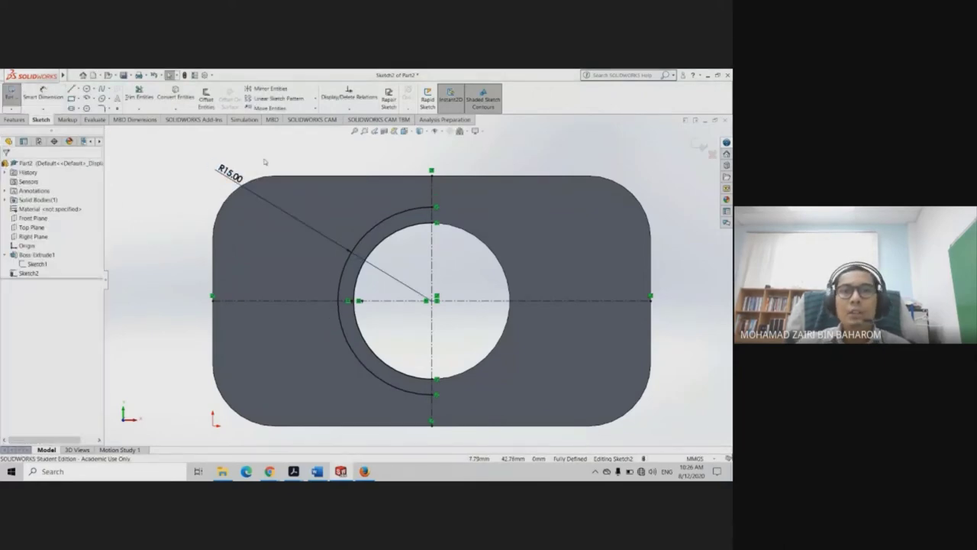
{"action": "scroll", "coordinate": [426, 247], "scroll_direction": "down", "scroll_amount": 1}
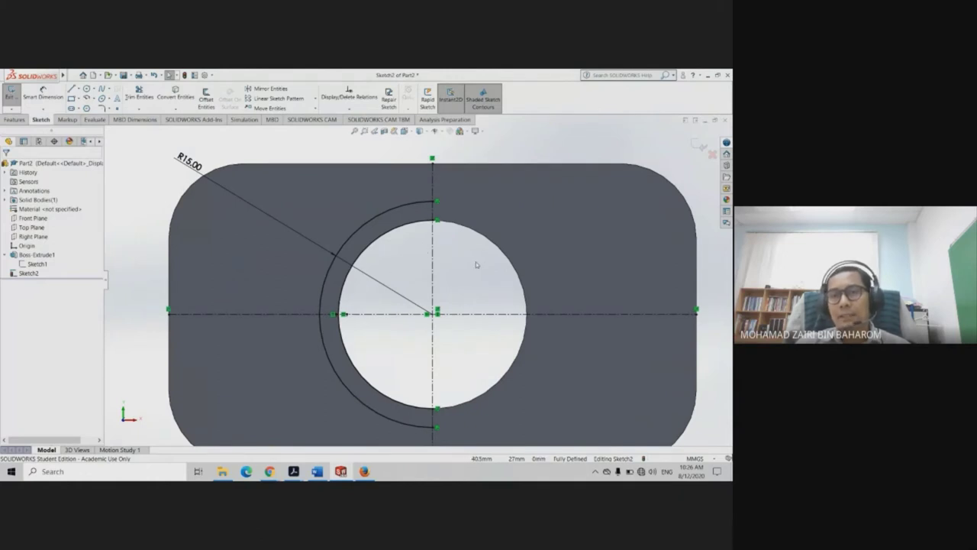
{"action": "mouse_move", "coordinate": [532, 277]}
{"action": "middle_mouse_down"}
{"action": "mouse_move", "coordinate": [521, 248]}
{"action": "mouse_move", "coordinate": [497, 253]}
{"action": "middle_mouse_up"}
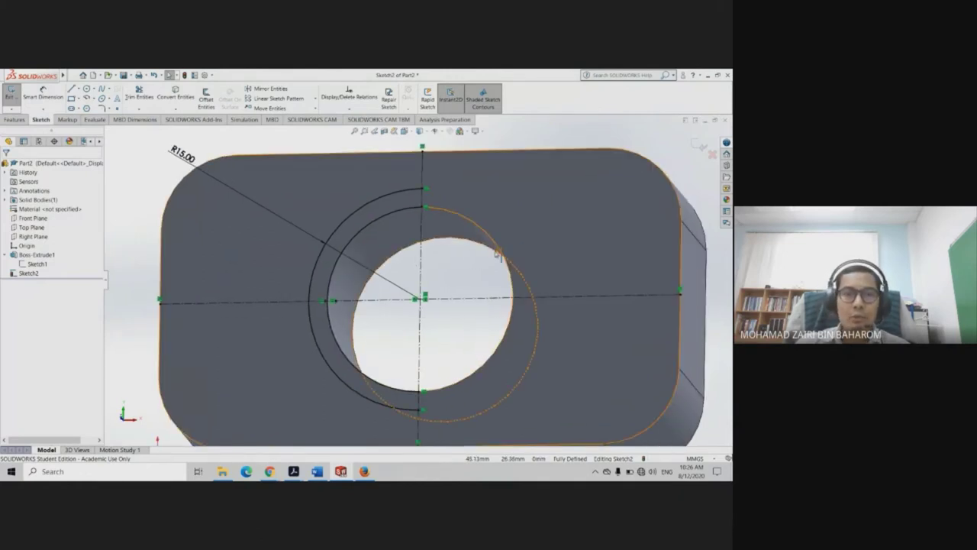
{"action": "key", "text": "space"}
{"action": "key", "text": "ctrl+8"}
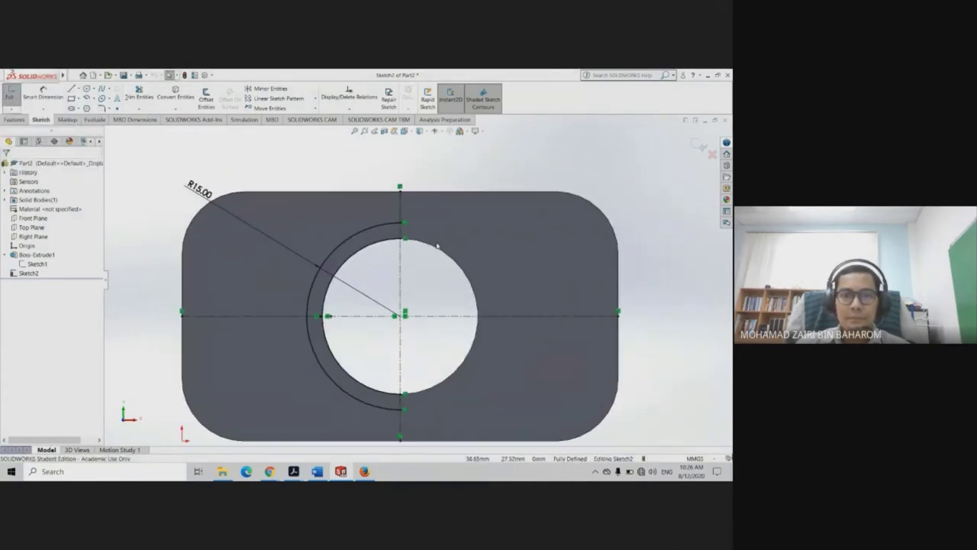
{"action": "middle_click_drag", "start_coordinate": [453, 335], "coordinate": [458, 309]}
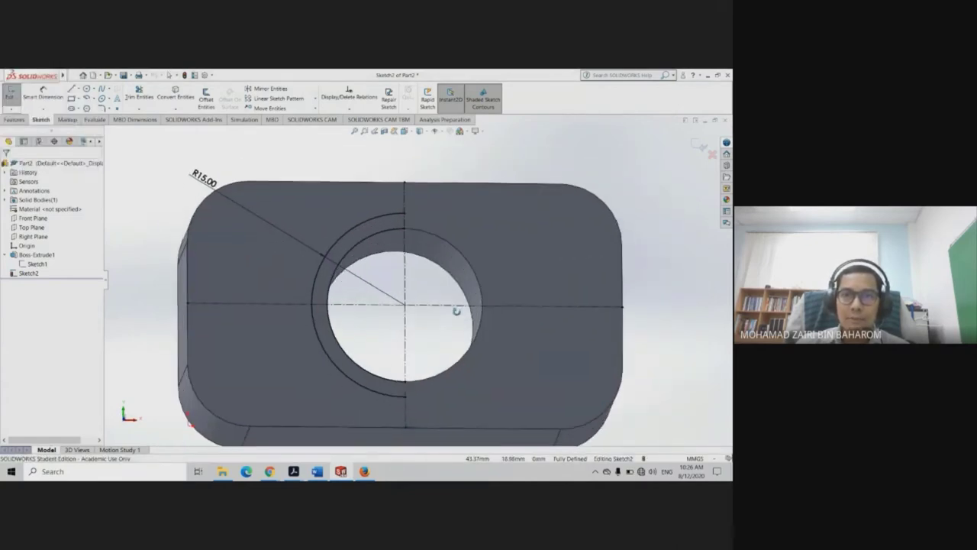
{"action": "key", "text": "space"}
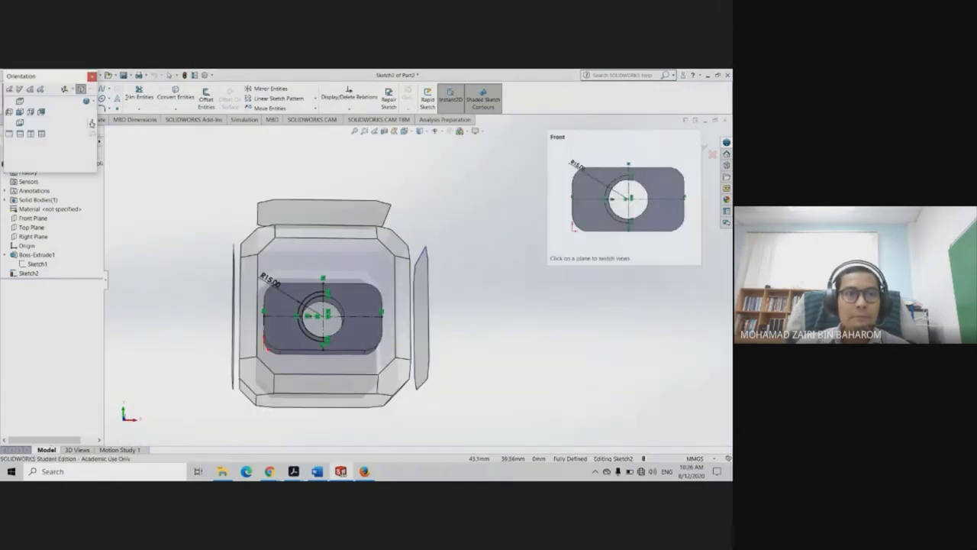
{"action": "key", "text": "ctrl+8"}
{"action": "left_click", "coordinate": [93, 120]}
{"action": "scroll", "coordinate": [469, 307], "scroll_direction": "down", "scroll_amount": 1}
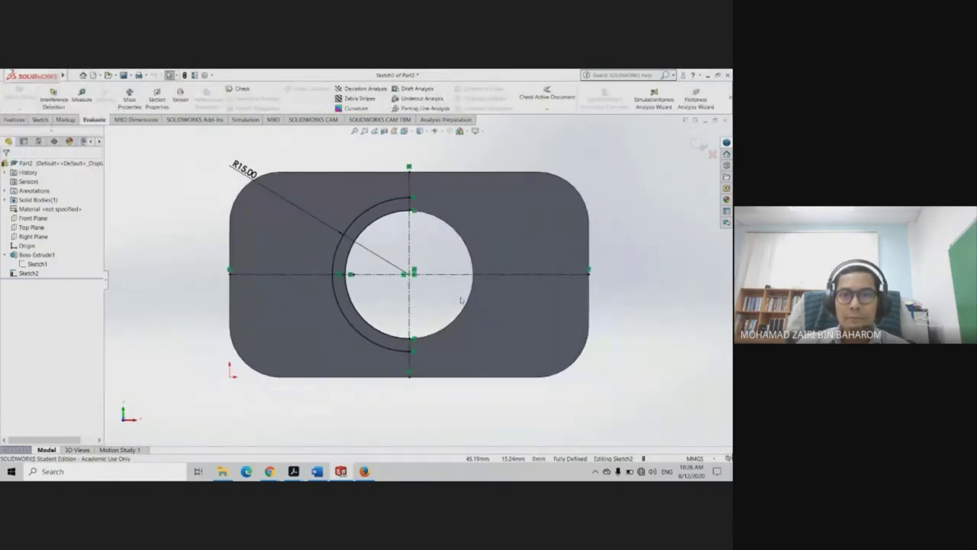
{"action": "scroll", "coordinate": [460, 299], "scroll_direction": "down", "scroll_amount": 1}
{"action": "scroll", "coordinate": [461, 299], "scroll_direction": "down", "scroll_amount": 1}
{"action": "scroll", "coordinate": [461, 298], "scroll_direction": "down", "scroll_amount": 1}
{"action": "scroll", "coordinate": [461, 298], "scroll_direction": "down", "scroll_amount": 1}
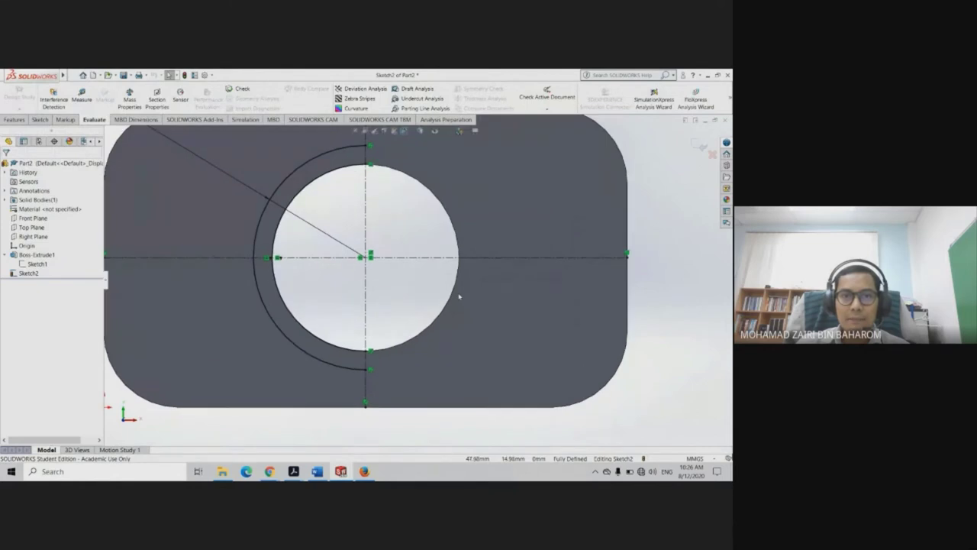
{"action": "middle_click_drag", "start_coordinate": [439, 264], "coordinate": [453, 290], "text": "ctrl"}
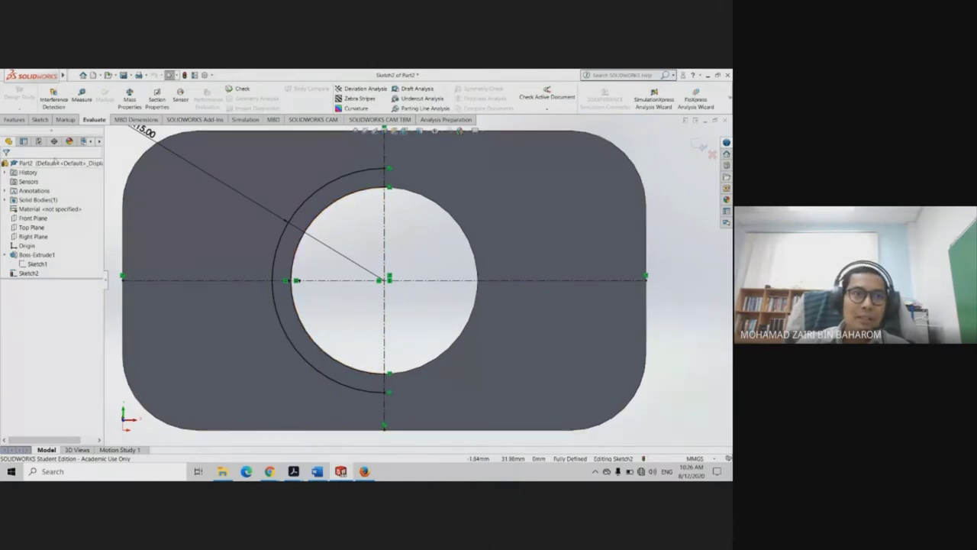
Draw short lines joining the arc ends at top and bottom to close the half-ring
{"action": "left_click", "coordinate": [42, 119]}
{"action": "key", "text": "l"}
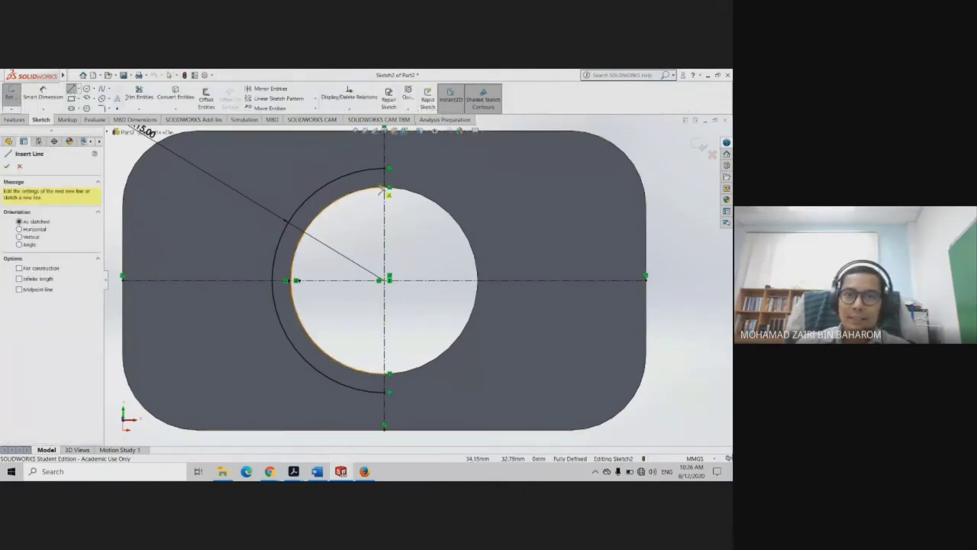
{"action": "left_click", "coordinate": [389, 187]}
{"action": "left_click", "coordinate": [390, 373]}
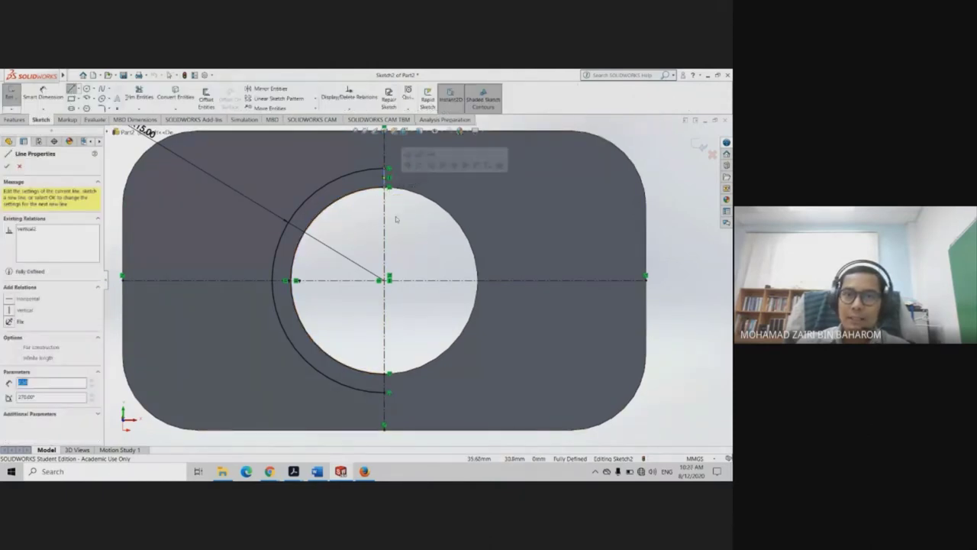
{"action": "left_click", "coordinate": [388, 390]}
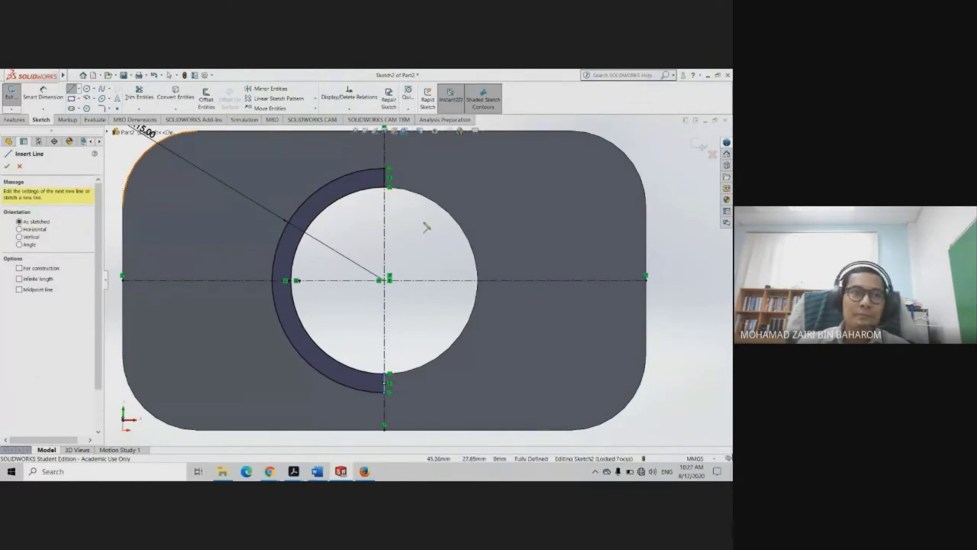
{"action": "key", "text": "Escape"}
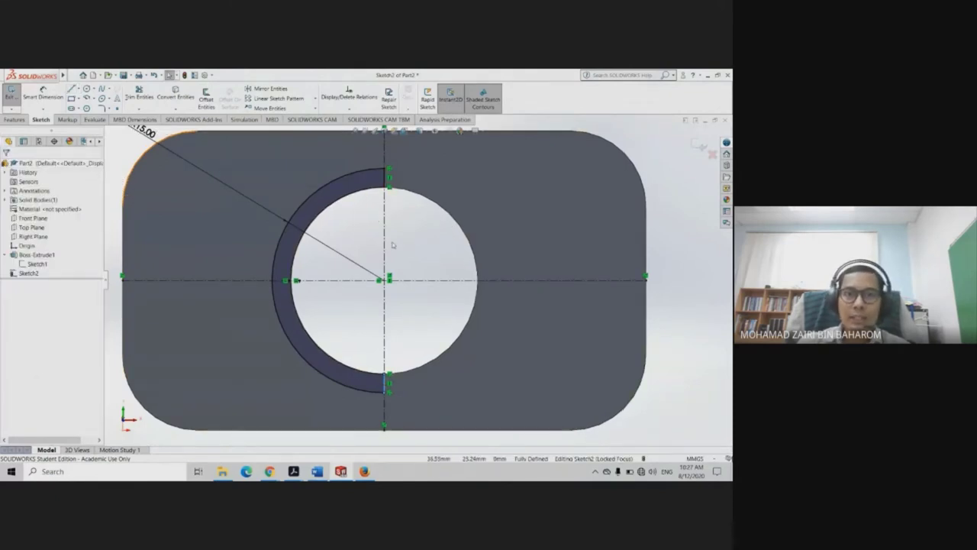
Extrude the half-ring profile upward as a blind boss 15 mm high
{"action": "left_click", "coordinate": [11, 119]}
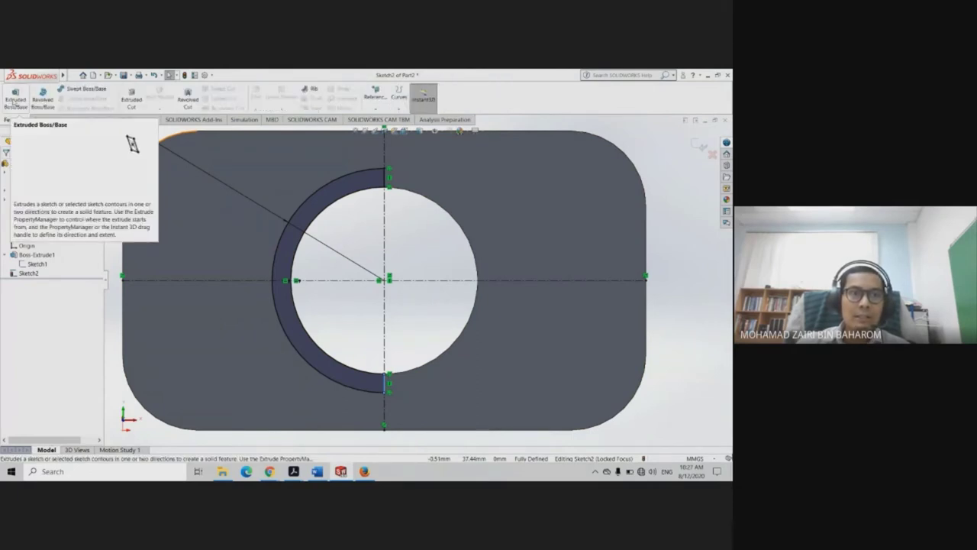
{"action": "left_click", "coordinate": [14, 103]}
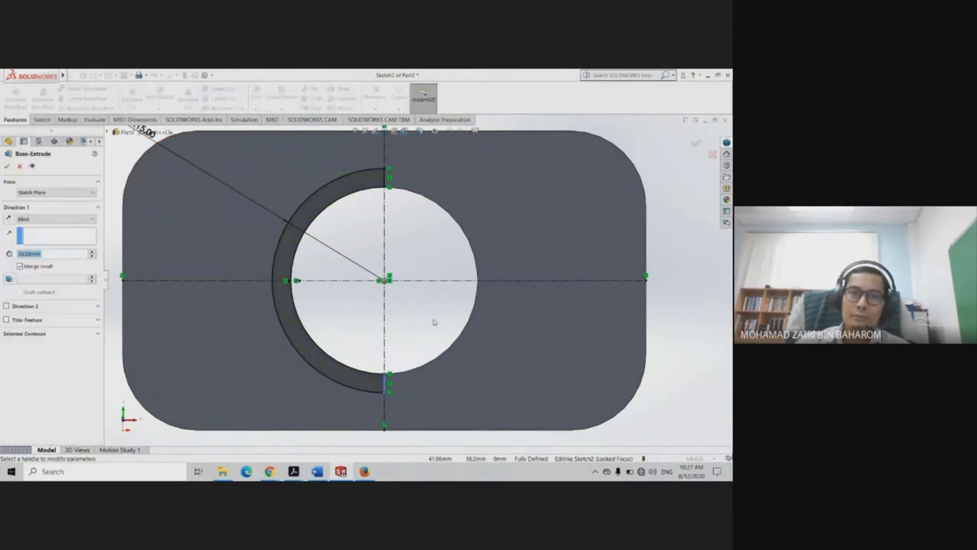
{"action": "mouse_move", "coordinate": [433, 322]}
{"action": "middle_mouse_down"}
{"action": "mouse_move", "coordinate": [410, 196]}
{"action": "mouse_move", "coordinate": [212, 260]}
{"action": "middle_mouse_up"}
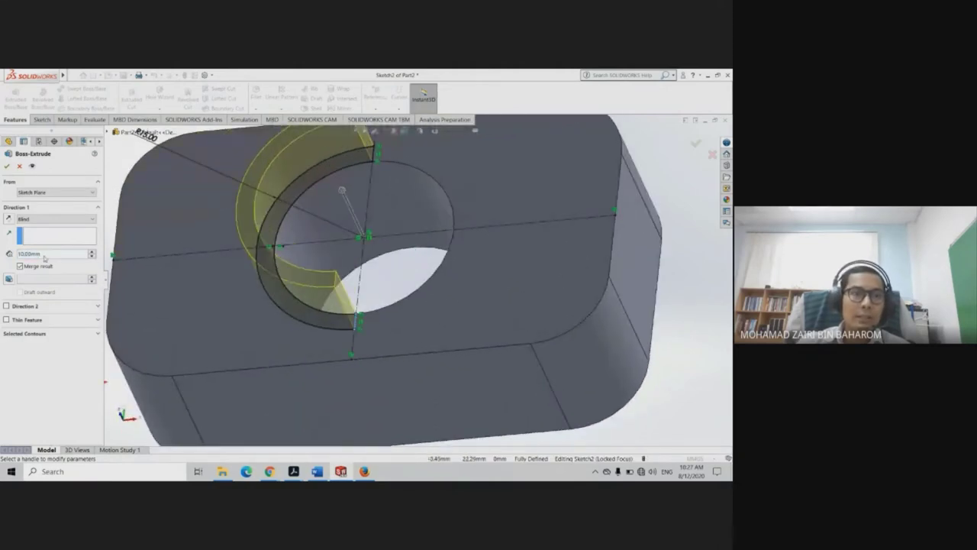
{"action": "type", "text": "15"}
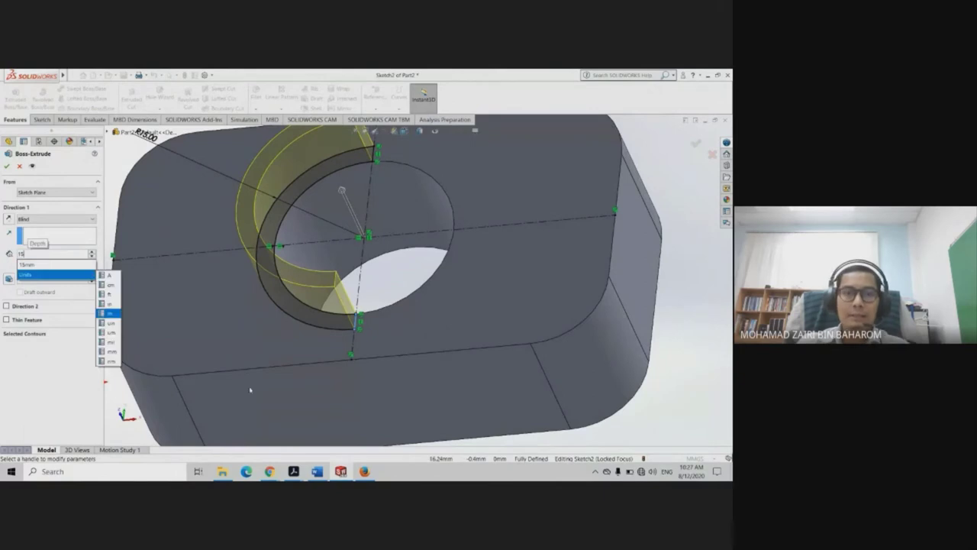
{"action": "key", "text": "Return"}
{"action": "middle_click_drag", "start_coordinate": [688, 389], "coordinate": [457, 275]}
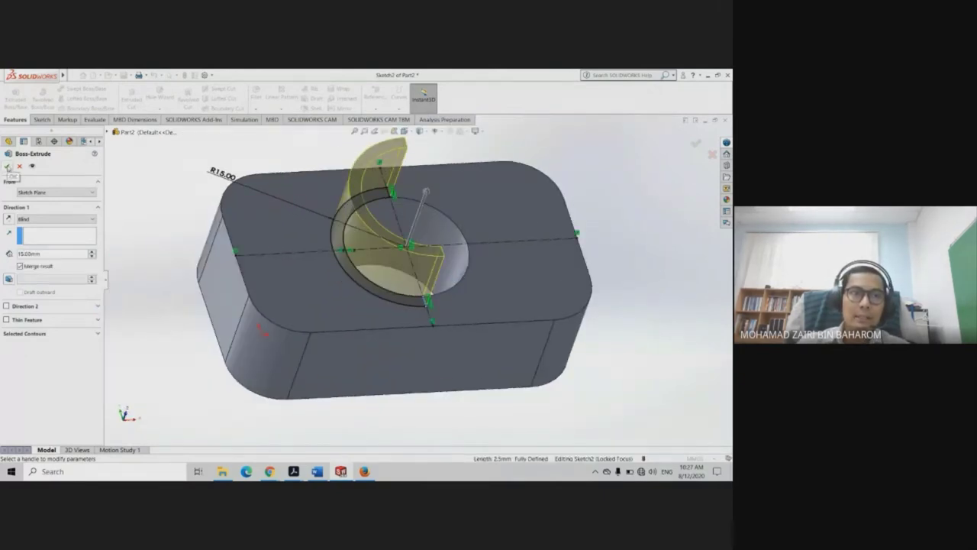
{"action": "left_click", "coordinate": [8, 167]}
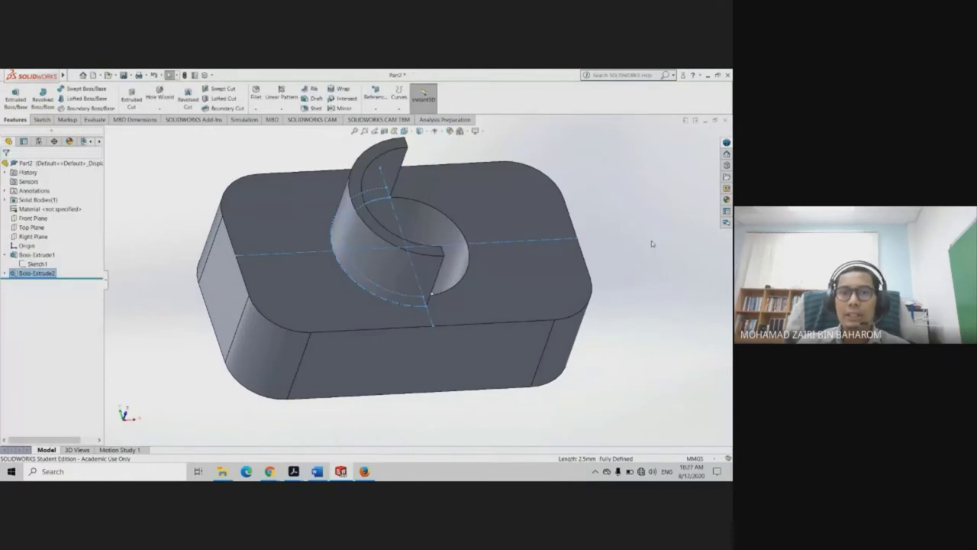
Orbit and zoom the part to inspect the new curved boss Boss-Extrude2
{"action": "mouse_move", "coordinate": [651, 243]}
{"action": "middle_mouse_down"}
{"action": "mouse_move", "coordinate": [441, 250]}
{"action": "mouse_move", "coordinate": [493, 242]}
{"action": "mouse_move", "coordinate": [456, 263]}
{"action": "middle_mouse_up"}
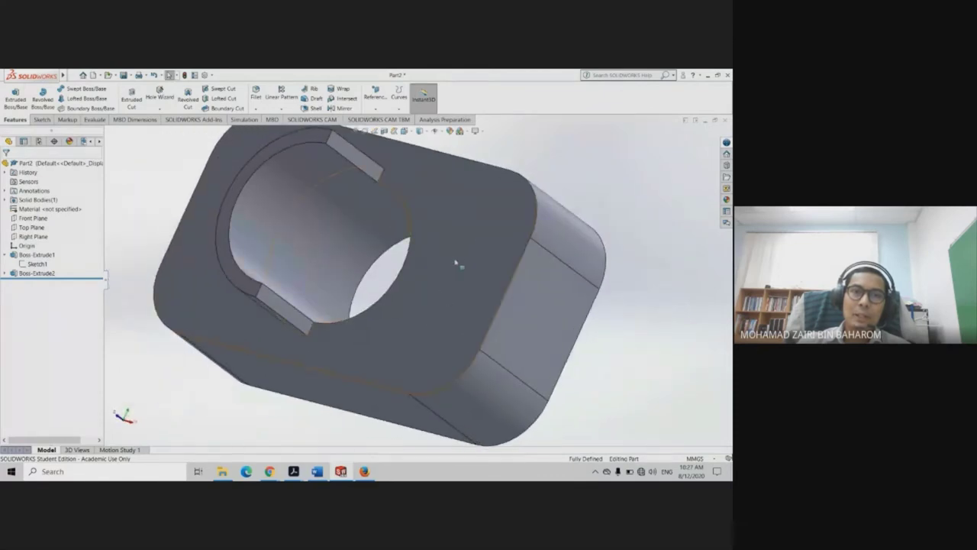
{"action": "scroll", "coordinate": [456, 264], "scroll_direction": "up", "scroll_amount": 2}
{"action": "mouse_move", "coordinate": [422, 261]}
{"action": "middle_mouse_down"}
{"action": "mouse_move", "coordinate": [440, 238]}
{"action": "mouse_move", "coordinate": [435, 247]}
{"action": "middle_mouse_up"}
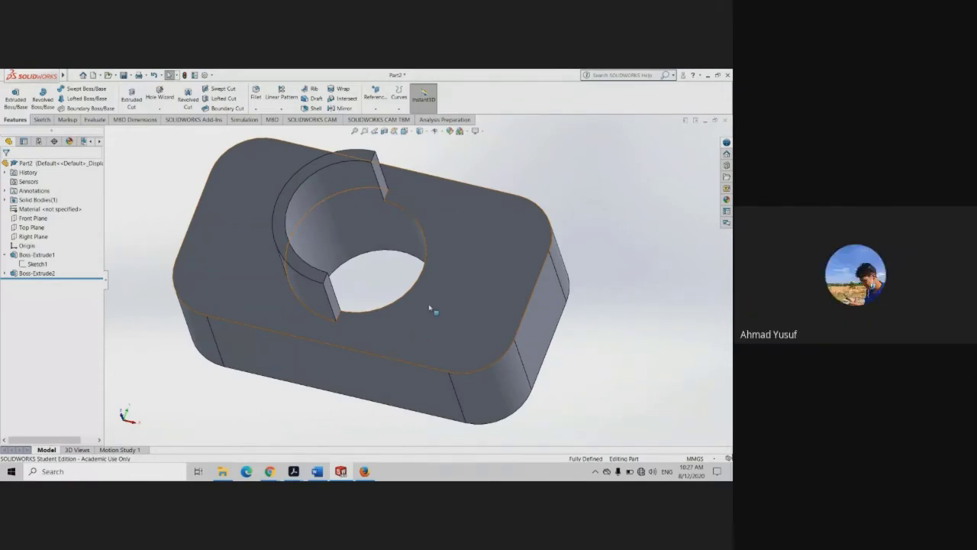
{"action": "scroll", "coordinate": [429, 309], "scroll_direction": "up", "scroll_amount": 2}
{"action": "middle_click_drag", "start_coordinate": [458, 290], "coordinate": [481, 257]}
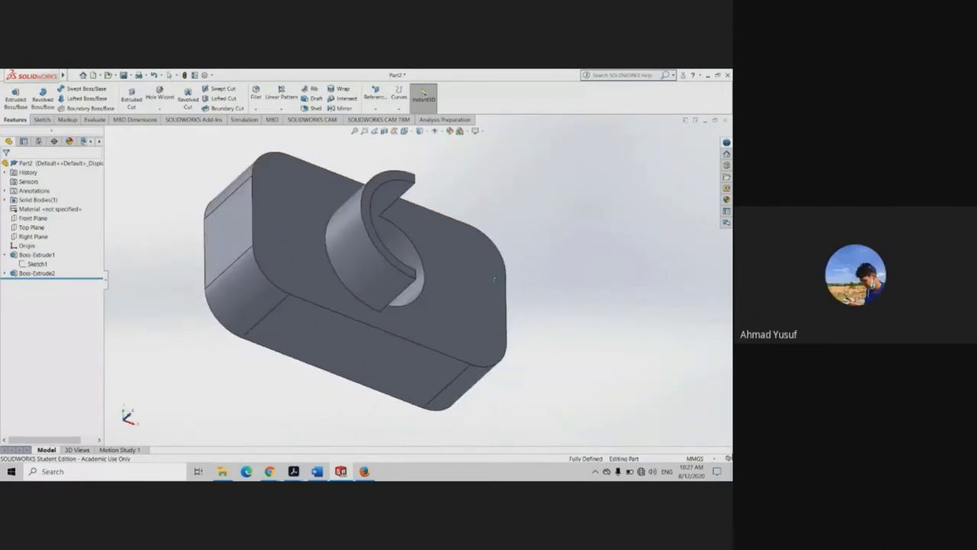
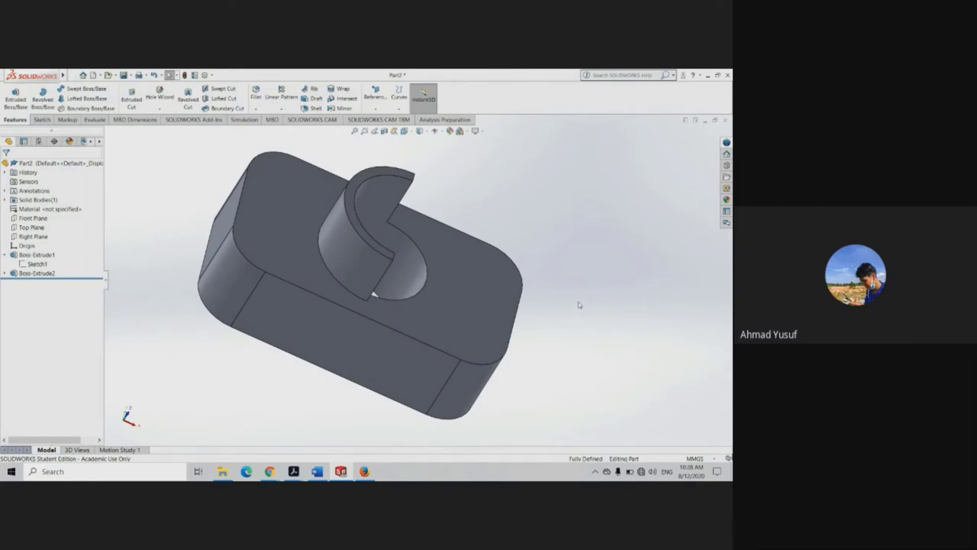
Dismiss the unsaved-document reminder and Save As Part2 on the Desktop
{"action": "mouse_move", "coordinate": [579, 304]}
{"action": "middle_mouse_down"}
{"action": "mouse_move", "coordinate": [538, 293]}
{"action": "mouse_move", "coordinate": [554, 275]}
{"action": "mouse_move", "coordinate": [543, 318]}
{"action": "mouse_move", "coordinate": [558, 344]}
{"action": "mouse_move", "coordinate": [560, 319]}
{"action": "middle_mouse_up"}
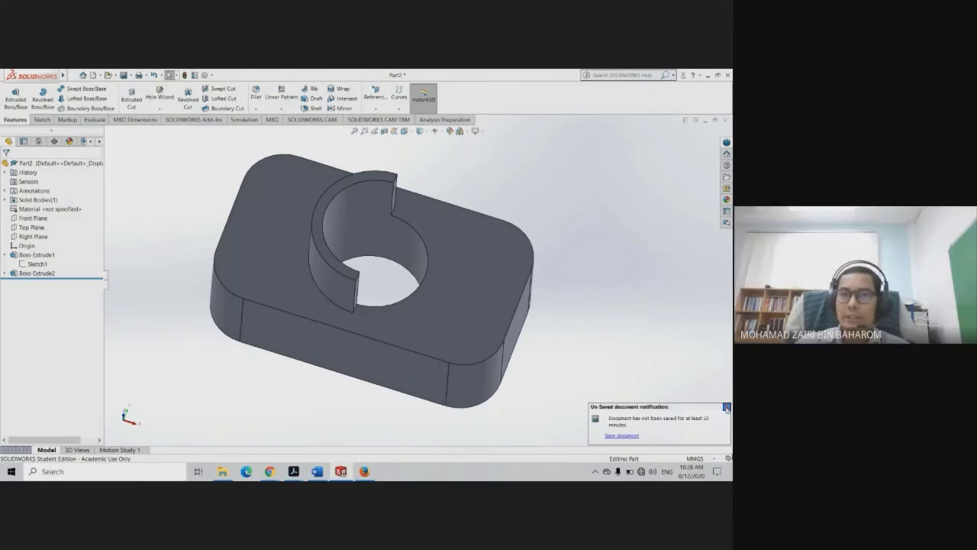
{"action": "left_click", "coordinate": [726, 407]}
{"action": "left_click", "coordinate": [73, 75]}
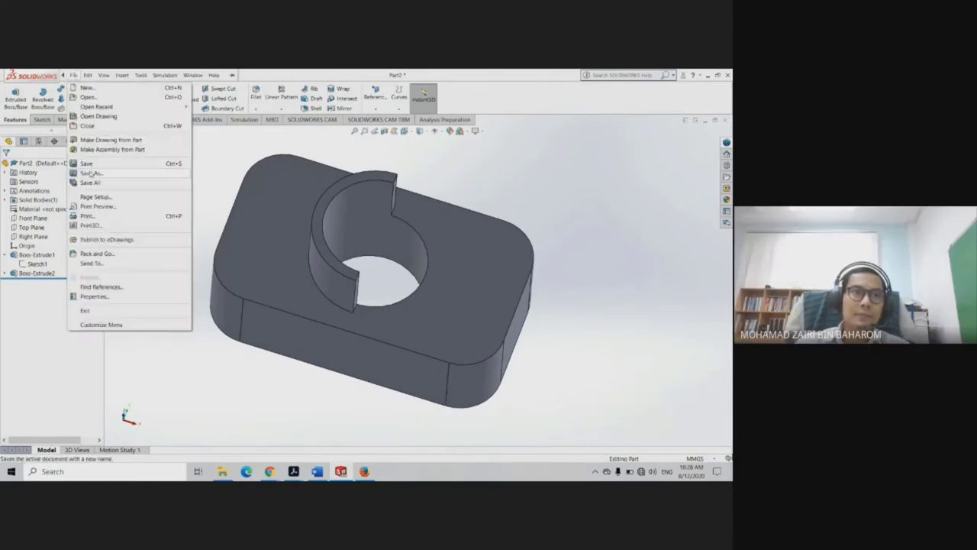
{"action": "left_click", "coordinate": [92, 172]}
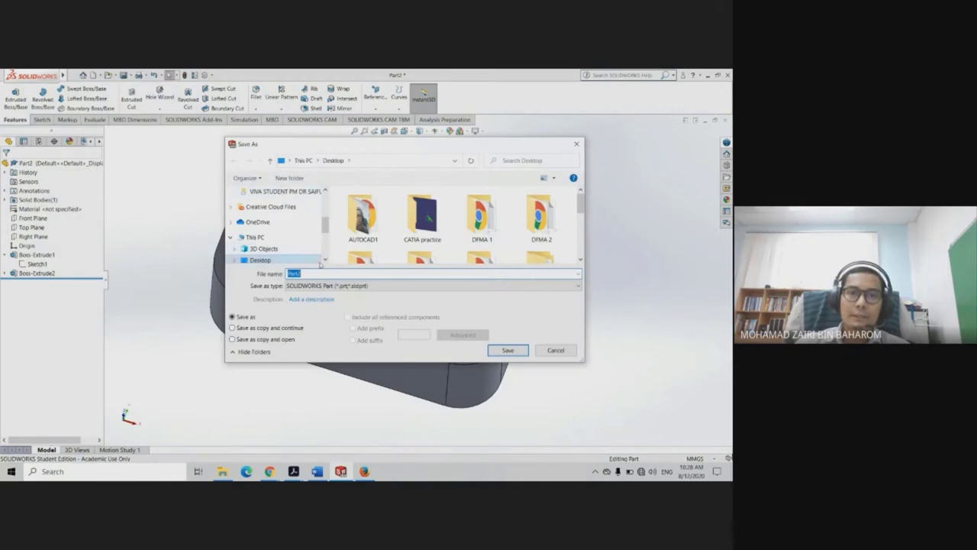
{"action": "scroll", "coordinate": [306, 210], "scroll_direction": "up", "scroll_amount": 5}
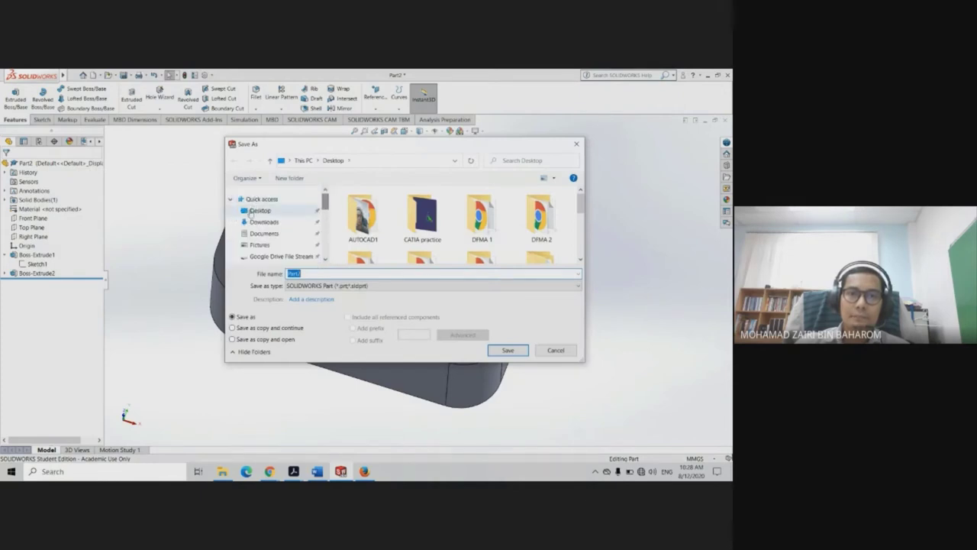
{"action": "left_click", "coordinate": [260, 209]}
{"action": "left_click", "coordinate": [518, 352]}
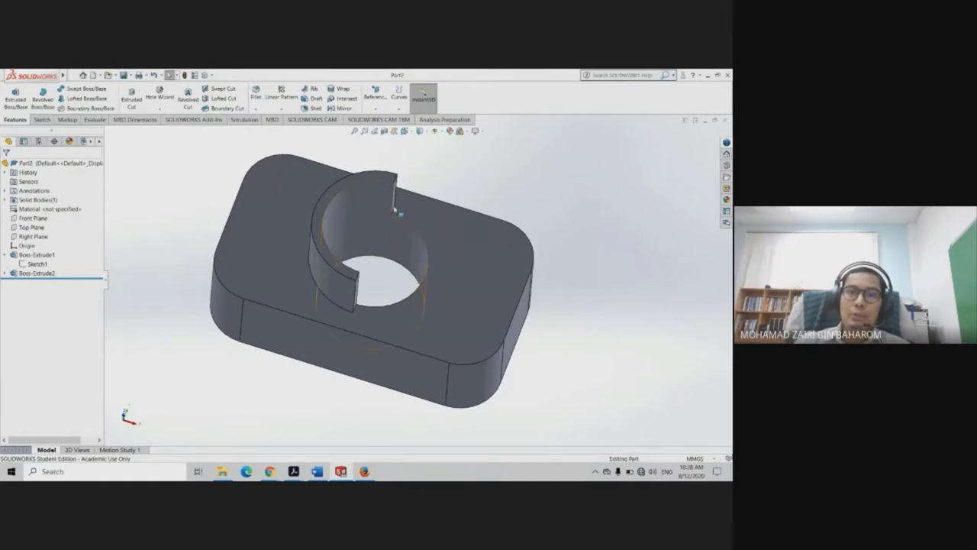
Start a sketch on the block's top face, viewed Normal To
{"action": "left_click", "coordinate": [467, 260]}
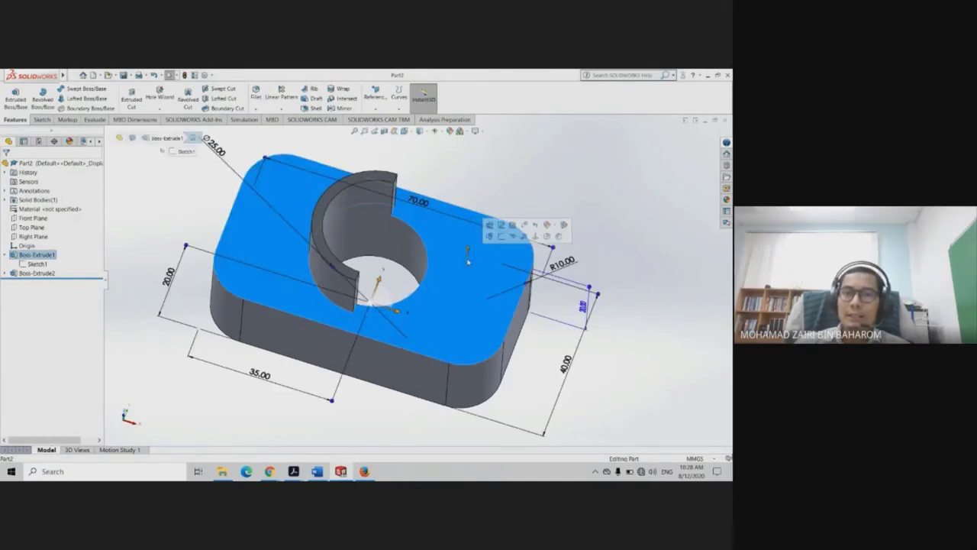
{"action": "left_click", "coordinate": [500, 236]}
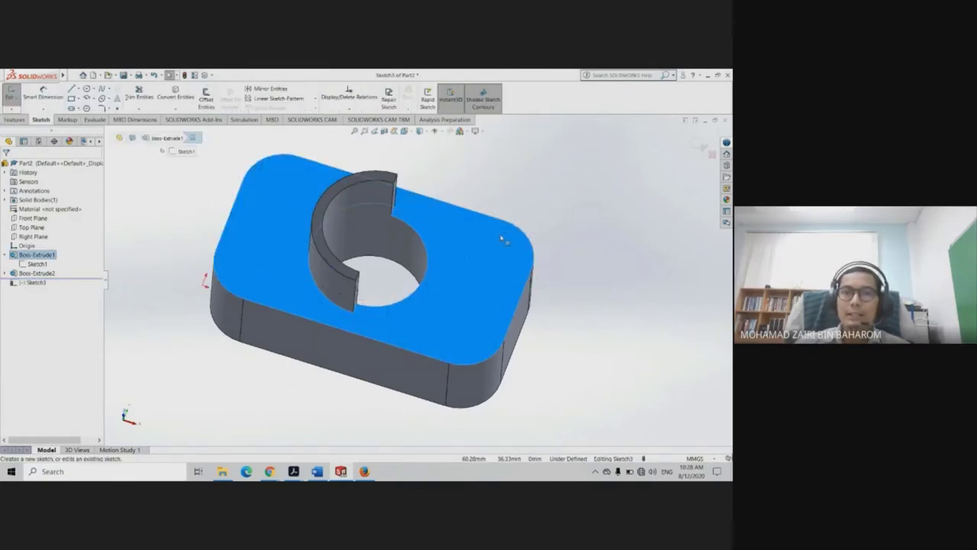
{"action": "key", "text": "space"}
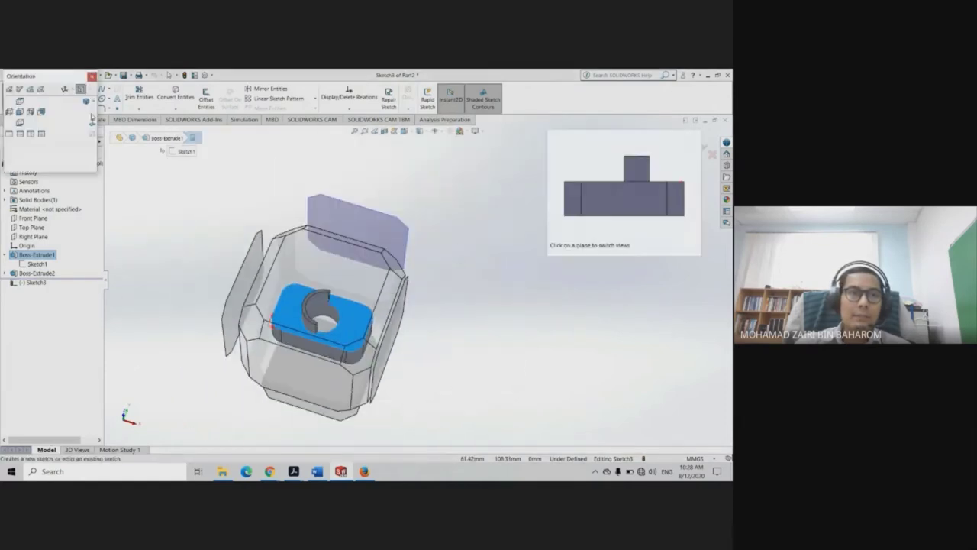
{"action": "key", "text": "ctrl+8"}
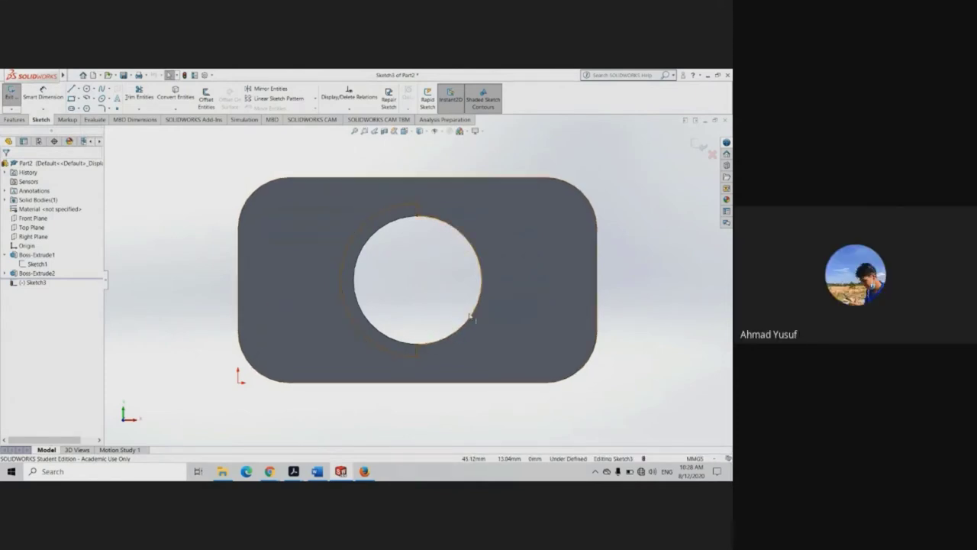
Draw vertical and horizontal centerlines edge to edge through the hole centre
{"action": "left_click", "coordinate": [79, 89]}
{"action": "left_click", "coordinate": [90, 104]}
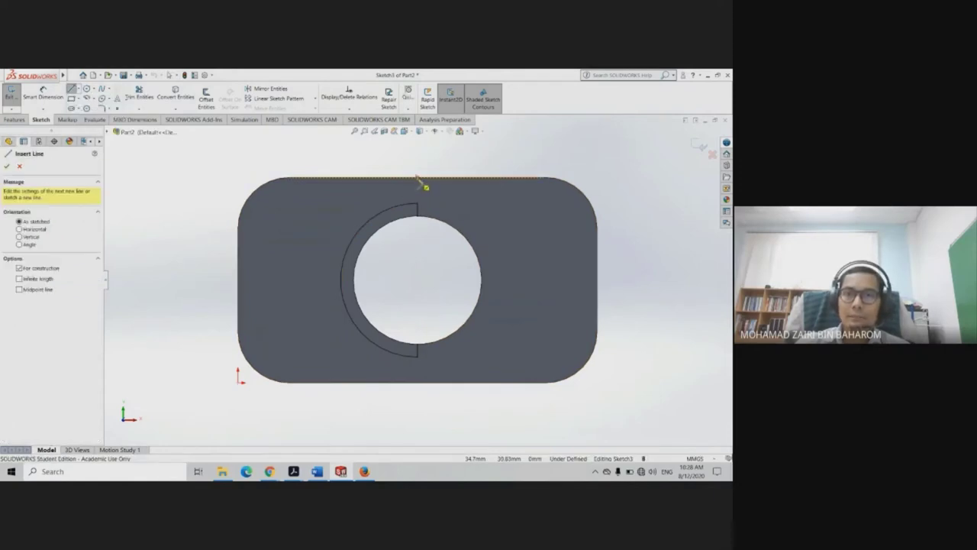
{"action": "left_click", "coordinate": [418, 178]}
{"action": "left_click", "coordinate": [418, 382]}
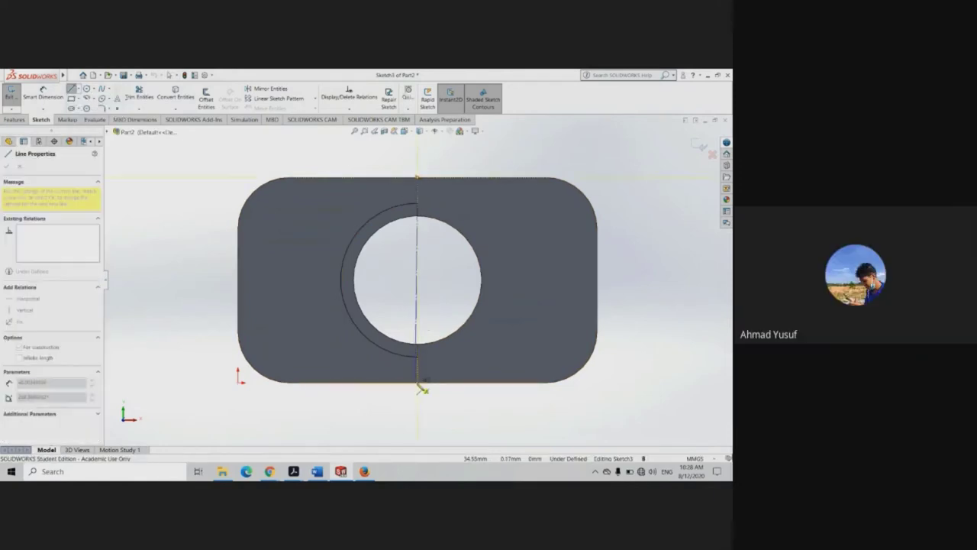
{"action": "key", "text": "Escape"}
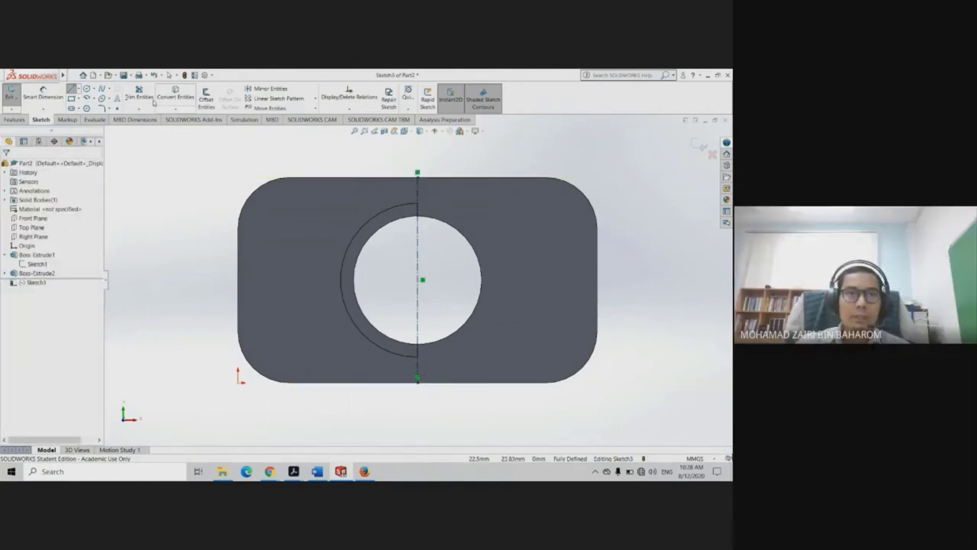
{"action": "left_click", "coordinate": [78, 90]}
{"action": "left_click", "coordinate": [90, 104]}
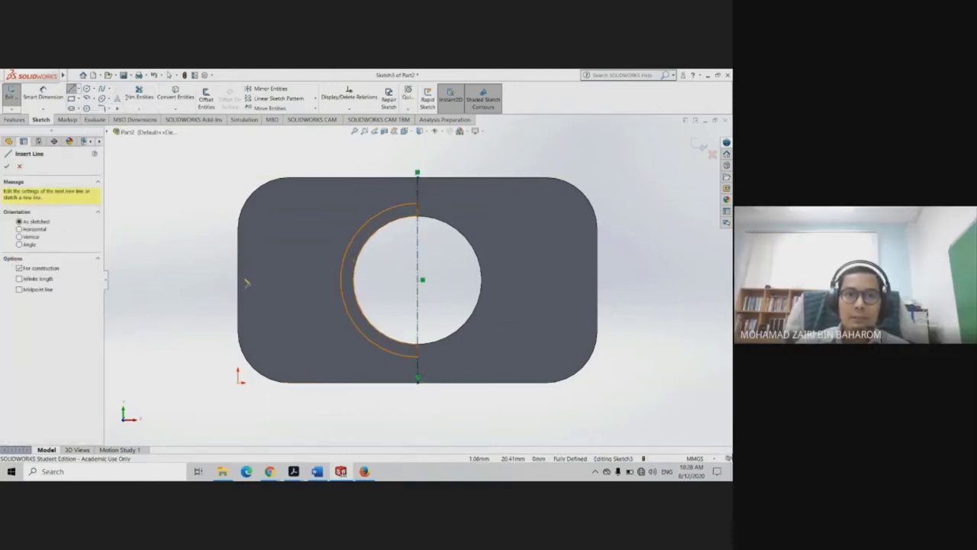
{"action": "left_click", "coordinate": [238, 277]}
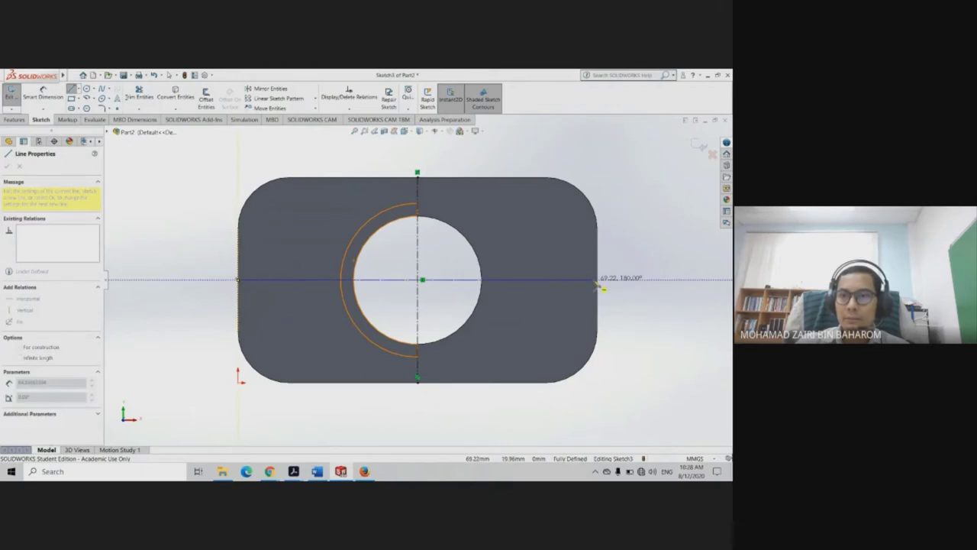
{"action": "left_click", "coordinate": [597, 276]}
{"action": "key", "text": "Escape"}
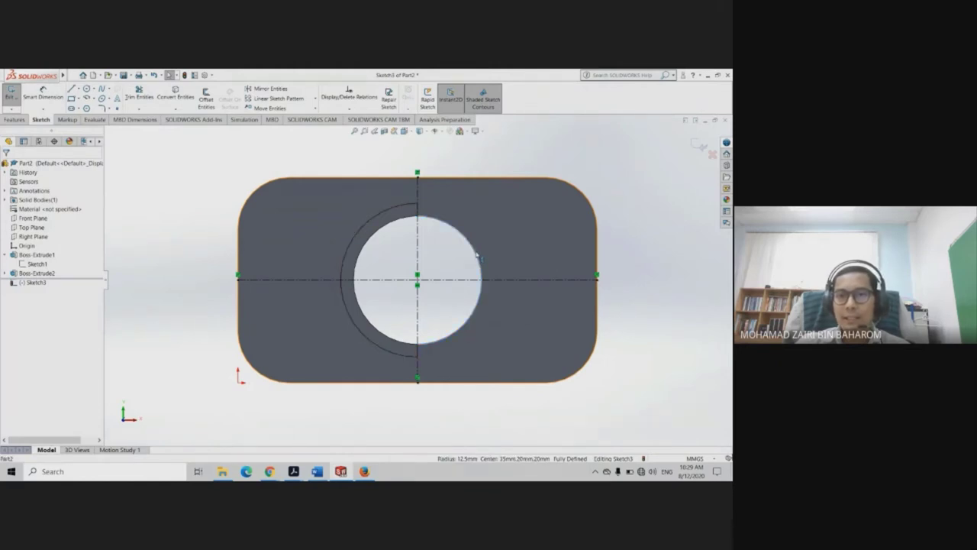
Convert the hole's circular edge into Sketch3 with Convert Entities
{"action": "key", "text": "z"}
{"action": "scroll", "coordinate": [477, 254], "scroll_direction": "down", "scroll_amount": 2}
{"action": "scroll", "coordinate": [466, 257], "scroll_direction": "down", "scroll_amount": 2}
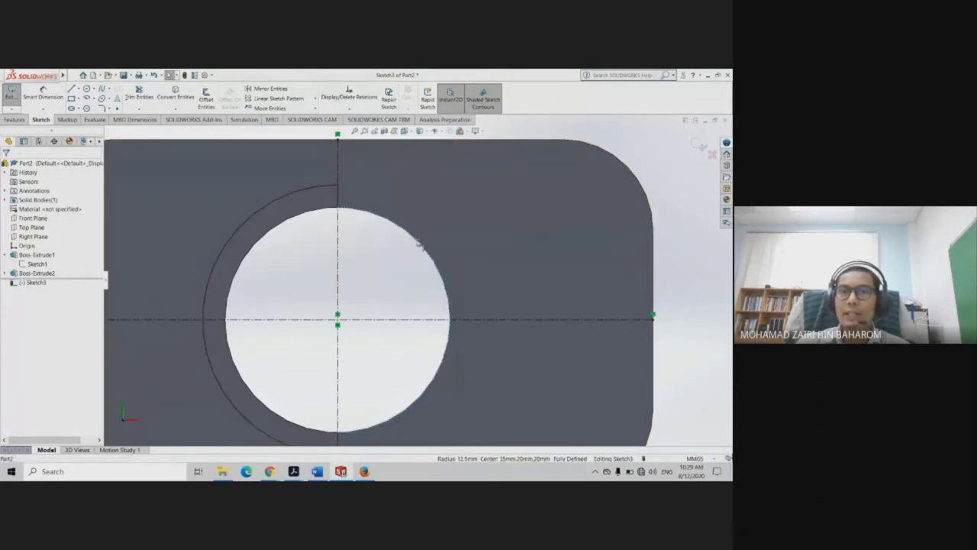
{"action": "scroll", "coordinate": [417, 242], "scroll_direction": "up", "scroll_amount": 1}
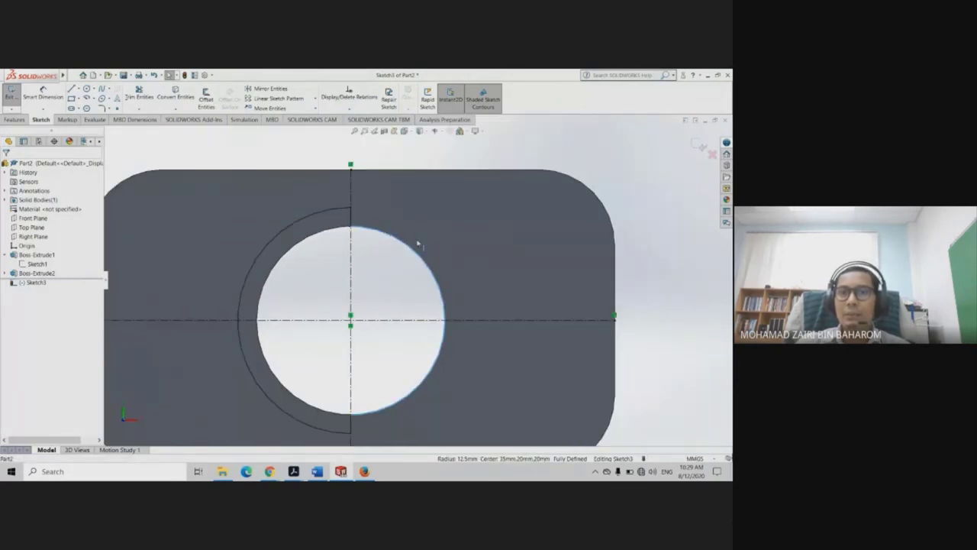
{"action": "left_click", "coordinate": [658, 188]}
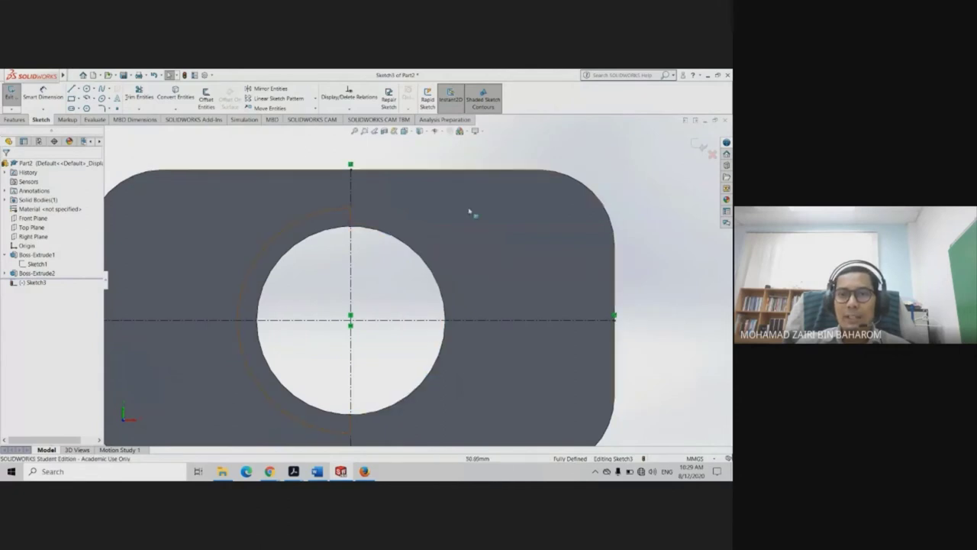
{"action": "left_click", "coordinate": [413, 250]}
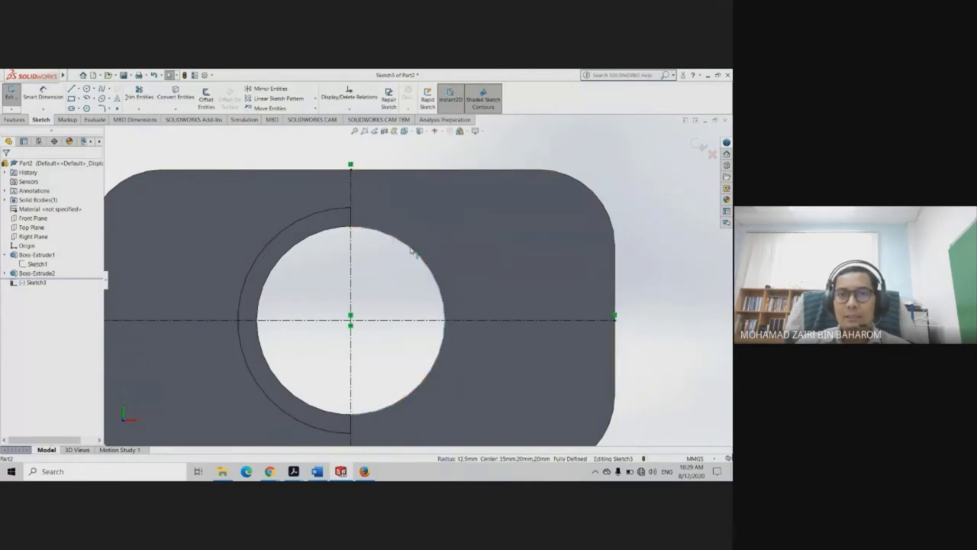
{"action": "left_click", "coordinate": [177, 100]}
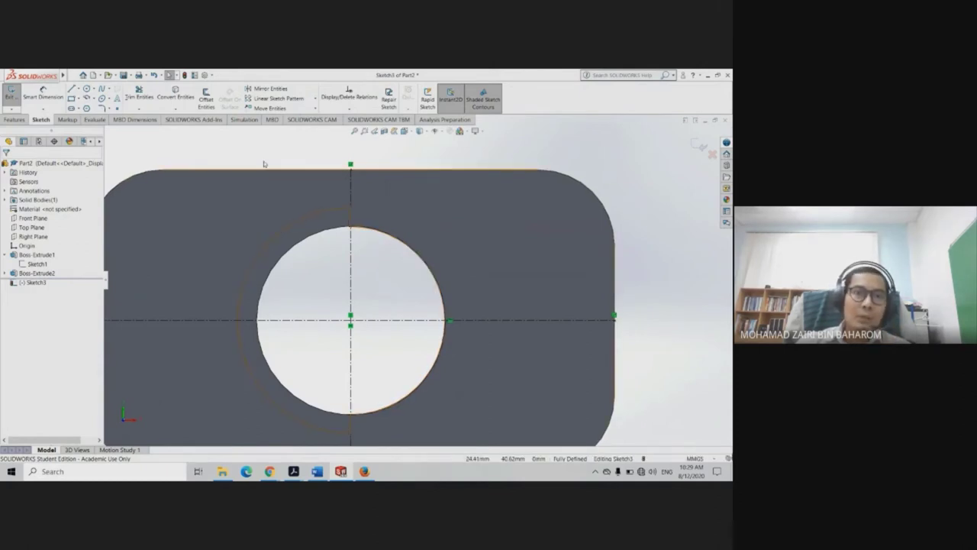
Offset the hole arc outward by 5 mm
{"action": "left_click", "coordinate": [204, 101]}
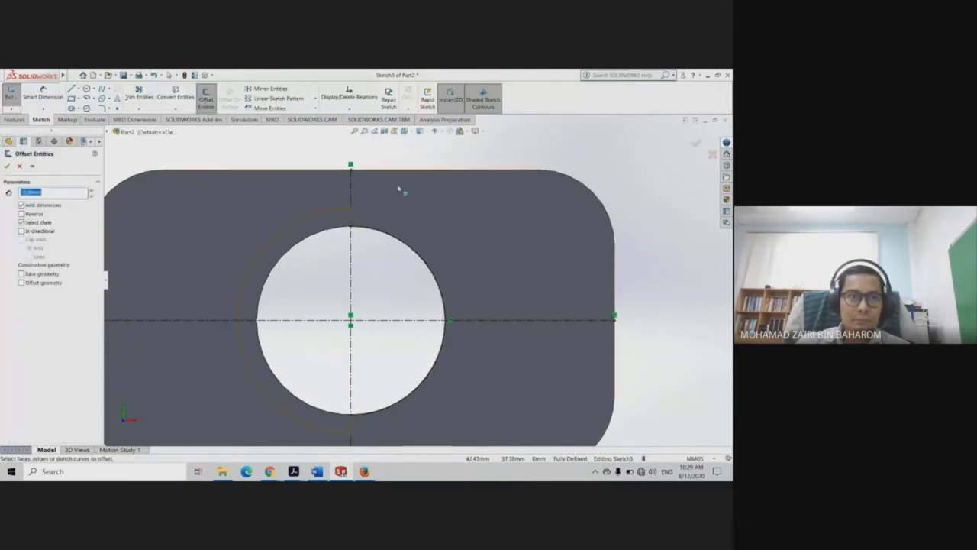
{"action": "left_click", "coordinate": [7, 166]}
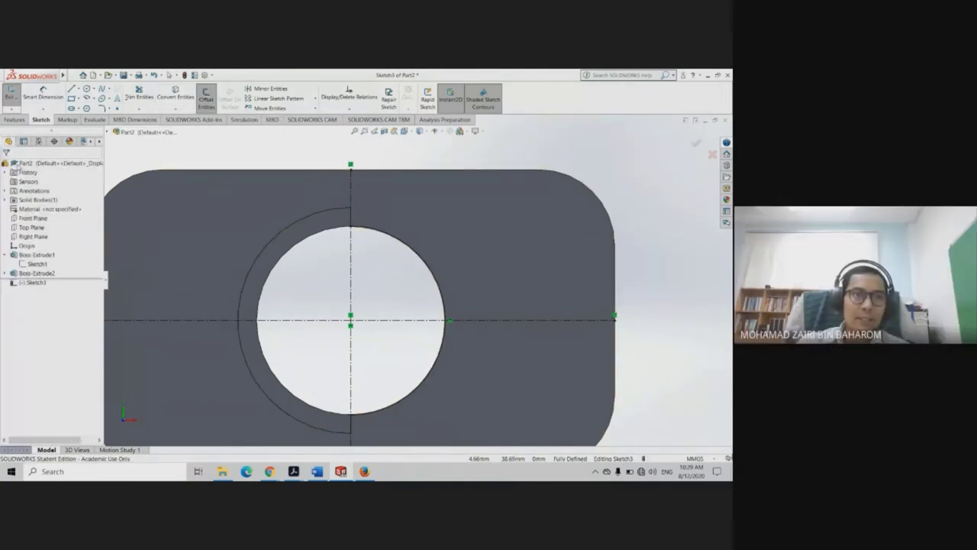
{"action": "left_click", "coordinate": [396, 239]}
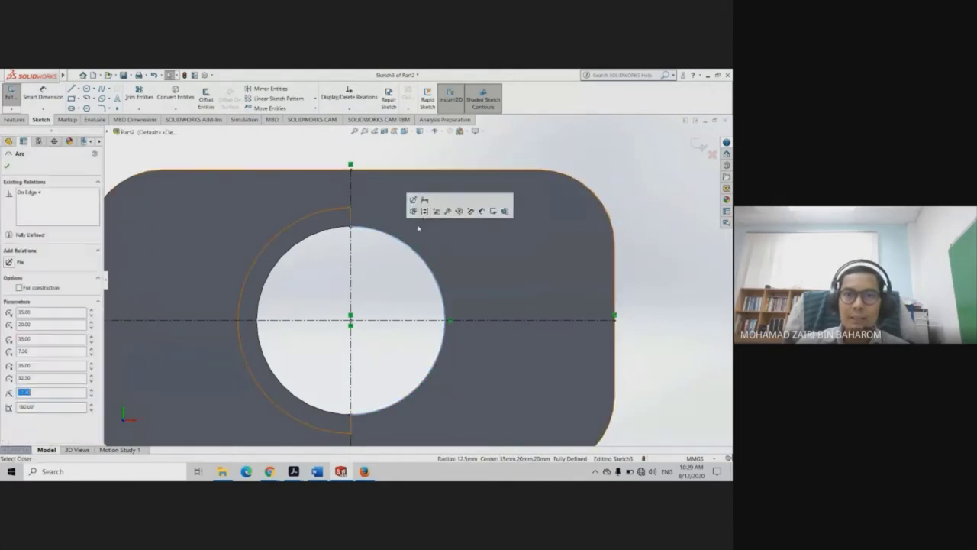
{"action": "left_click", "coordinate": [207, 105]}
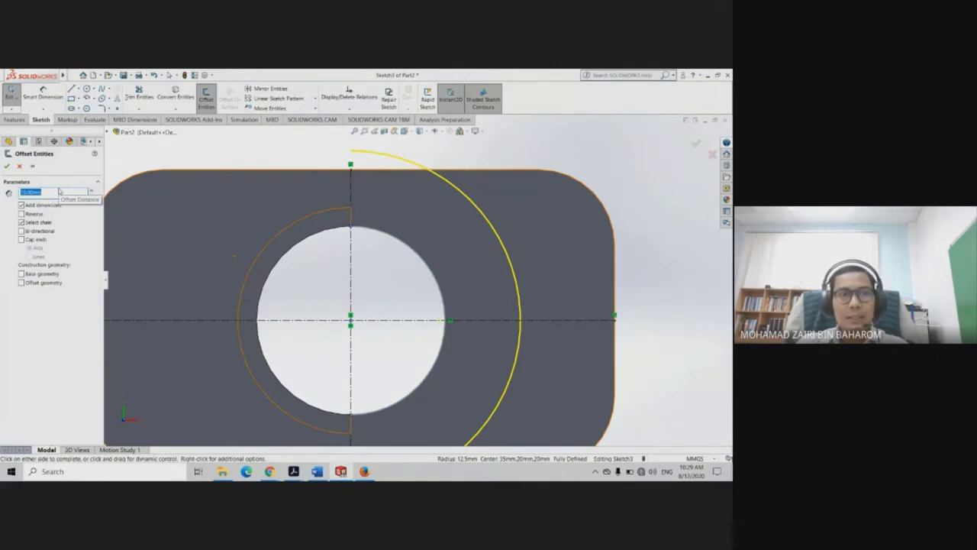
{"action": "type", "text": "5"}
{"action": "key", "text": "Return"}
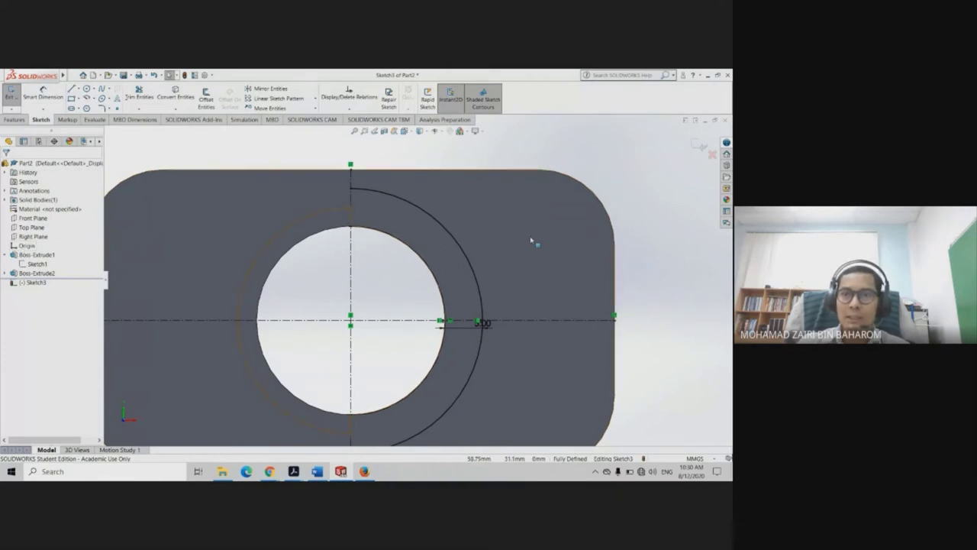
{"action": "scroll", "coordinate": [473, 263], "scroll_direction": "up", "scroll_amount": 2}
{"action": "scroll", "coordinate": [474, 265], "scroll_direction": "down", "scroll_amount": 1}
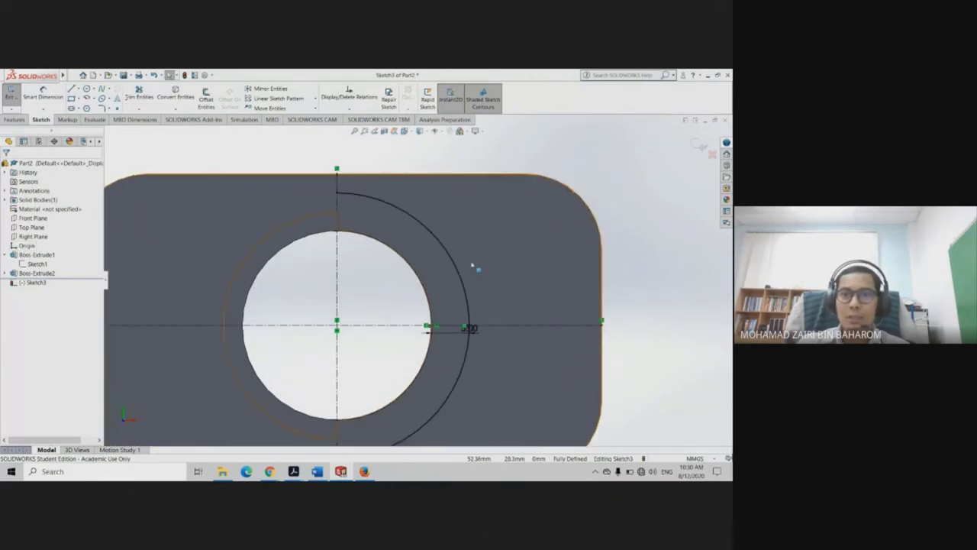
{"action": "scroll", "coordinate": [473, 266], "scroll_direction": "up", "scroll_amount": 1}
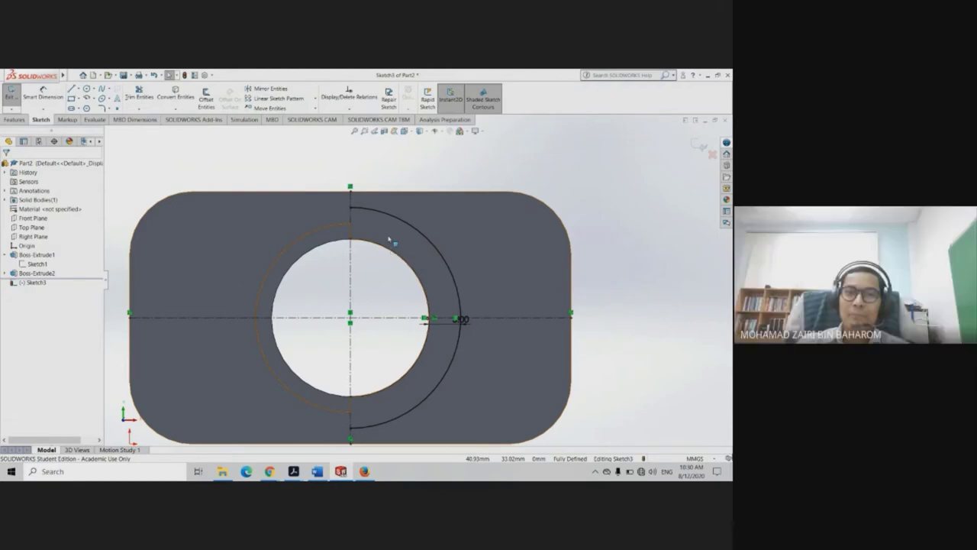
Undo the offset arc and horizontal centerline, then exit Sketch3
{"action": "key", "text": "ctrl+z"}
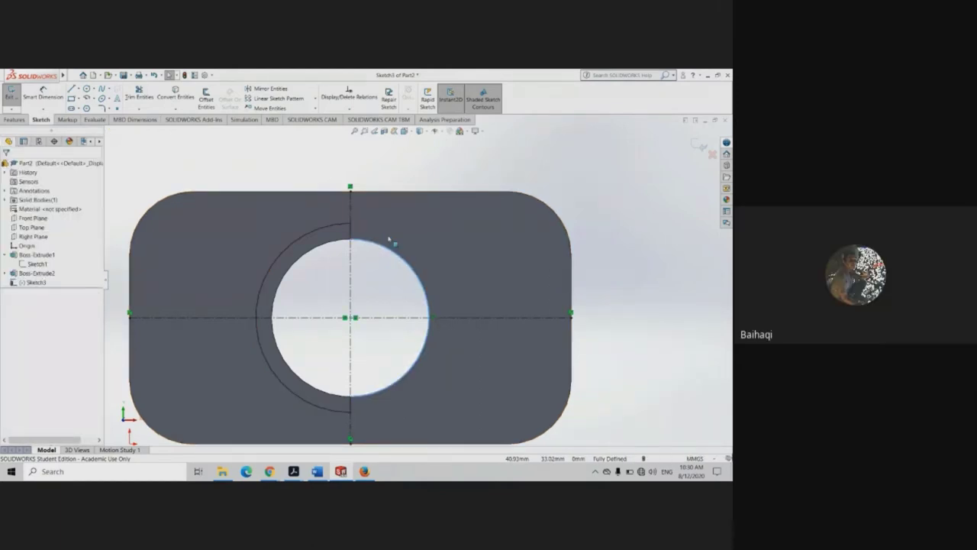
{"action": "key", "text": "ctrl+z"}
{"action": "left_click", "coordinate": [698, 144]}
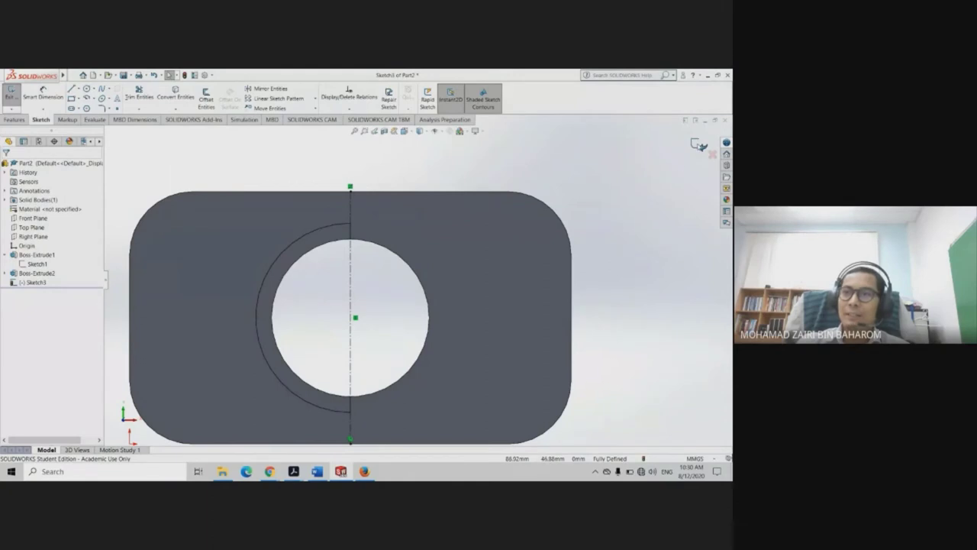
{"action": "mouse_move", "coordinate": [517, 339]}
{"action": "middle_mouse_down"}
{"action": "mouse_move", "coordinate": [455, 276]}
{"action": "mouse_move", "coordinate": [440, 235]}
{"action": "mouse_move", "coordinate": [444, 254]}
{"action": "middle_mouse_up"}
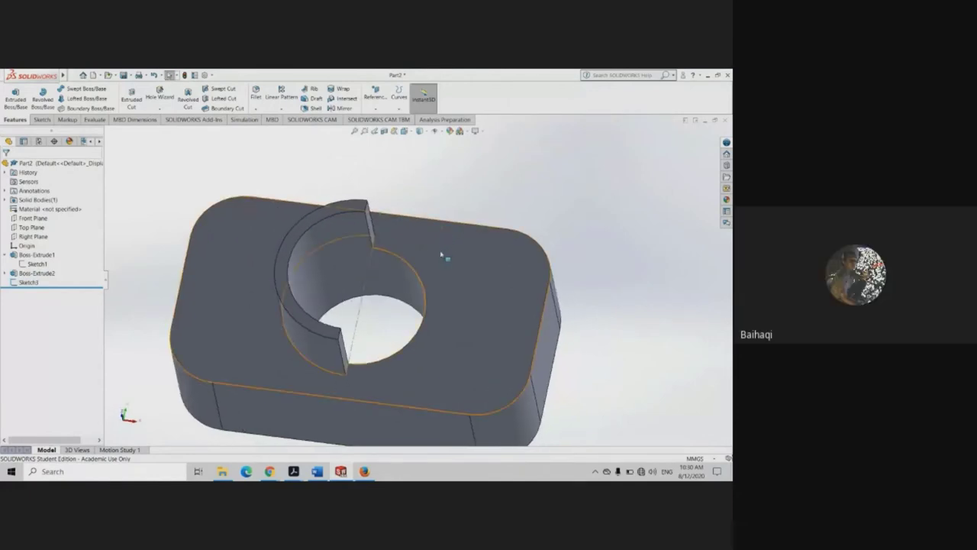
Start a new sketch on the block's top face, viewed Normal To
{"action": "left_click", "coordinate": [443, 253]}
{"action": "left_click", "coordinate": [638, 204]}
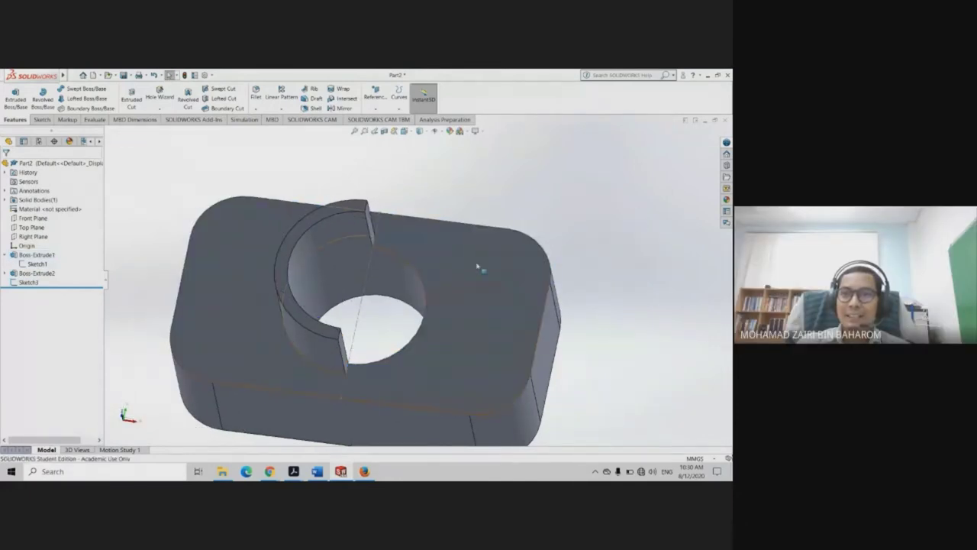
{"action": "left_click", "coordinate": [489, 258]}
{"action": "left_click", "coordinate": [515, 244]}
{"action": "key", "text": "space"}
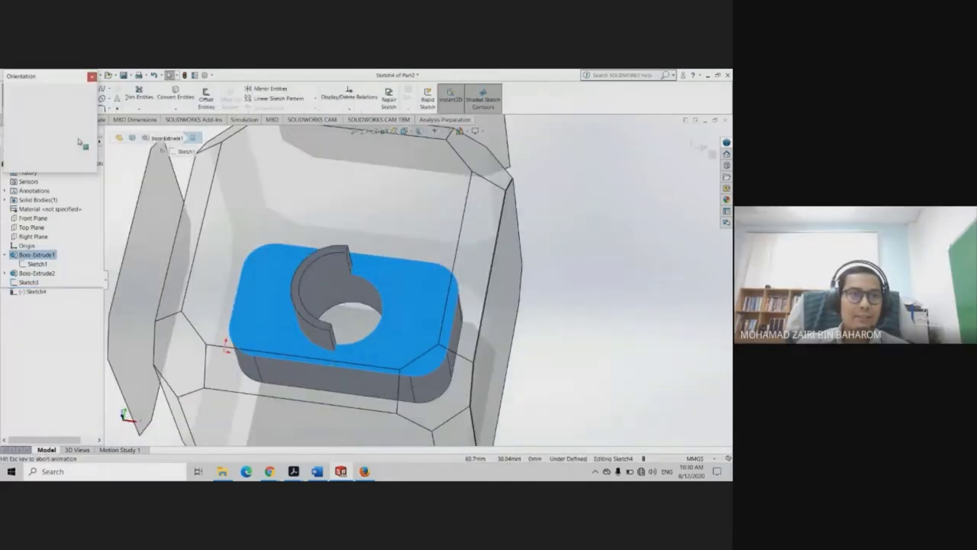
{"action": "key", "text": "ctrl+8"}
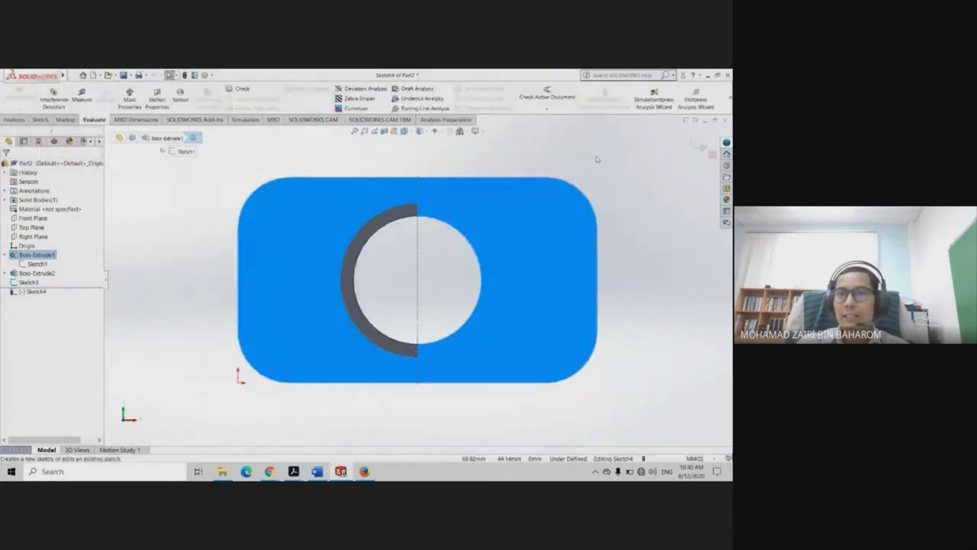
Convert the hole's edge into a 12.5 mm-radius sketch circle
{"action": "left_click", "coordinate": [595, 157]}
{"action": "scroll", "coordinate": [489, 223], "scroll_direction": "down", "scroll_amount": 2}
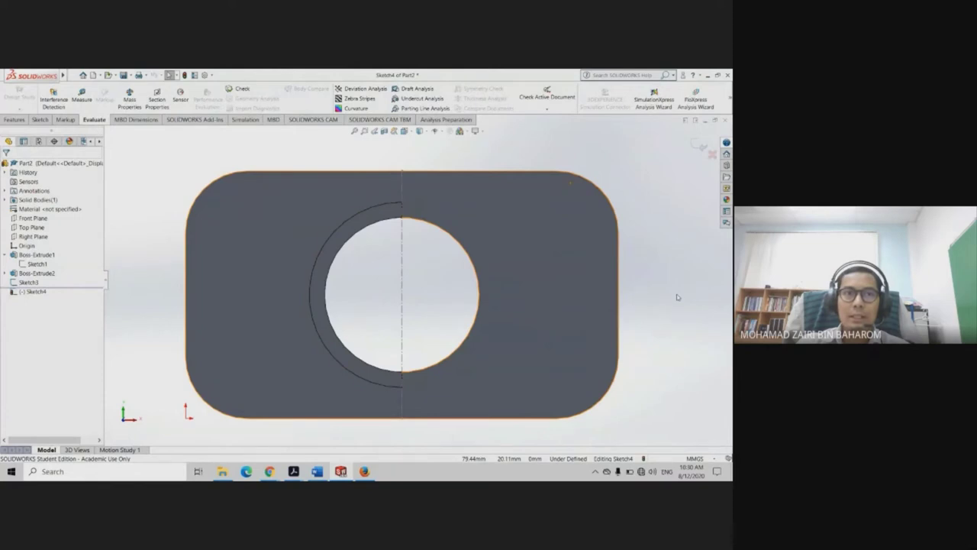
{"action": "left_click", "coordinate": [41, 120]}
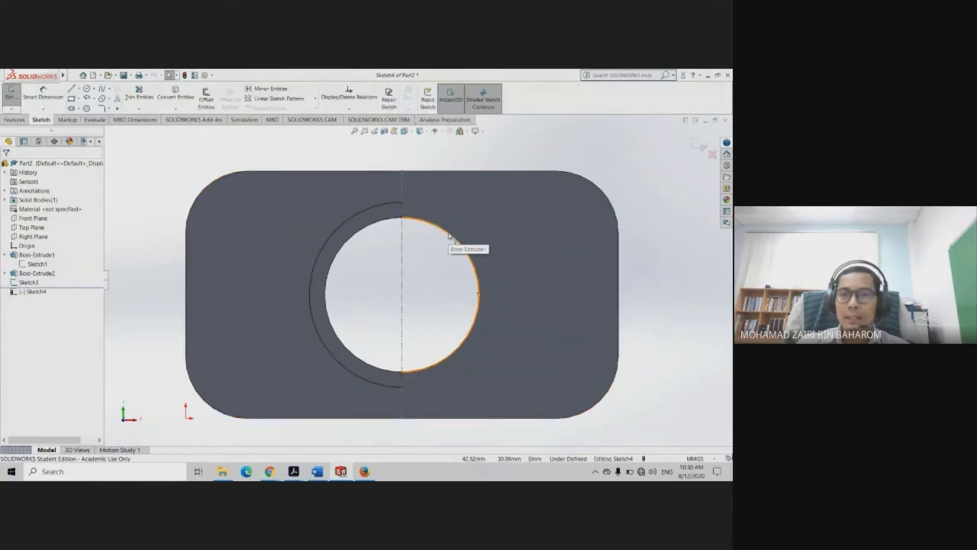
{"action": "left_click", "coordinate": [449, 238]}
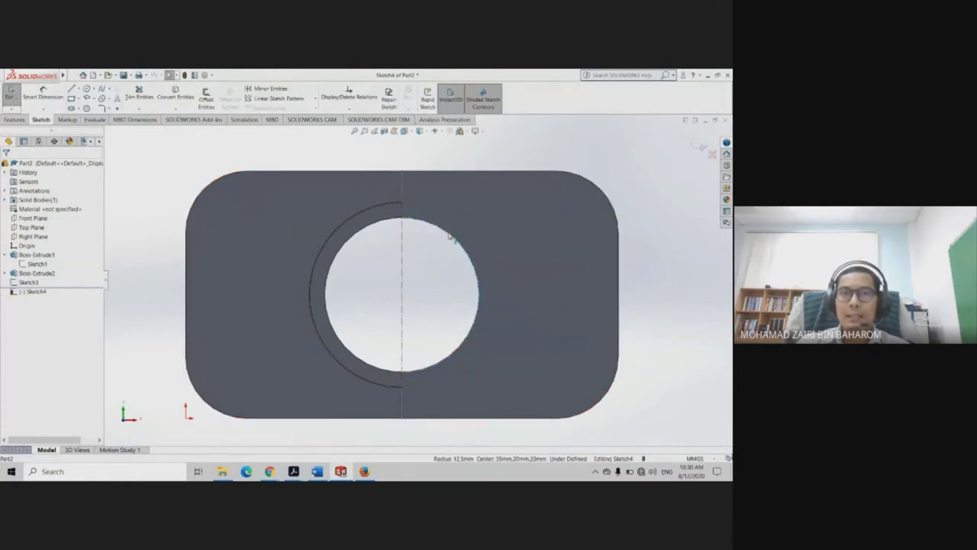
{"action": "left_click", "coordinate": [176, 98]}
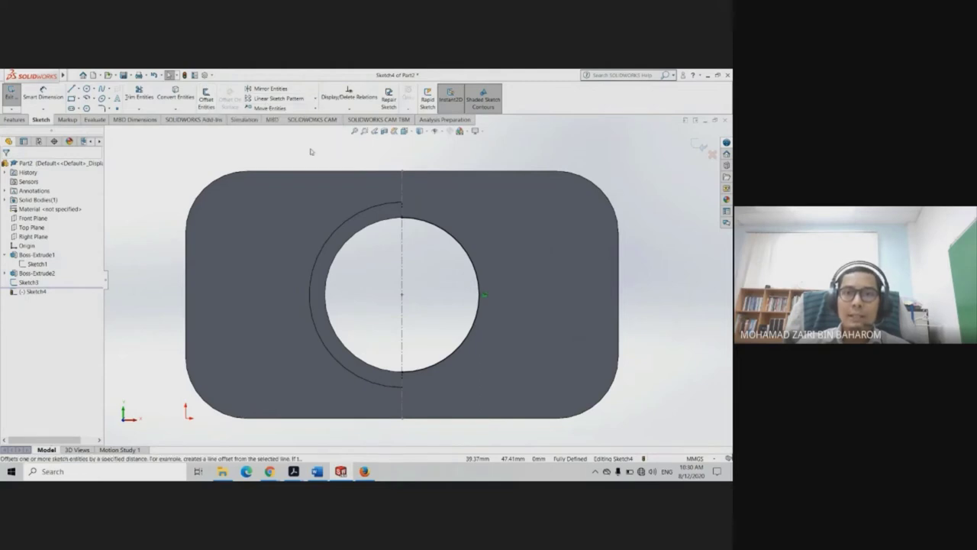
Offset the right hole arc outward, keeping Reverse set so it stays outside
{"action": "left_click", "coordinate": [206, 97]}
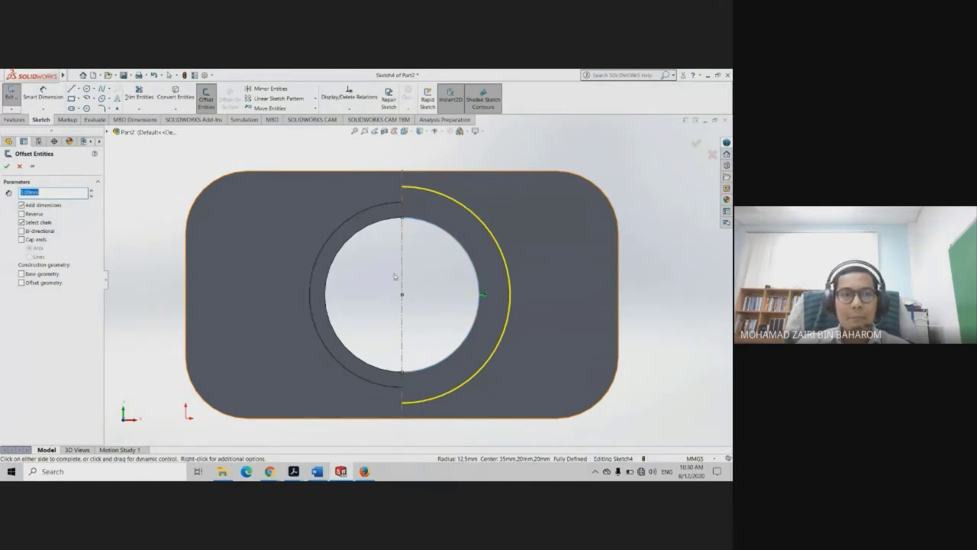
{"action": "left_click", "coordinate": [21, 213]}
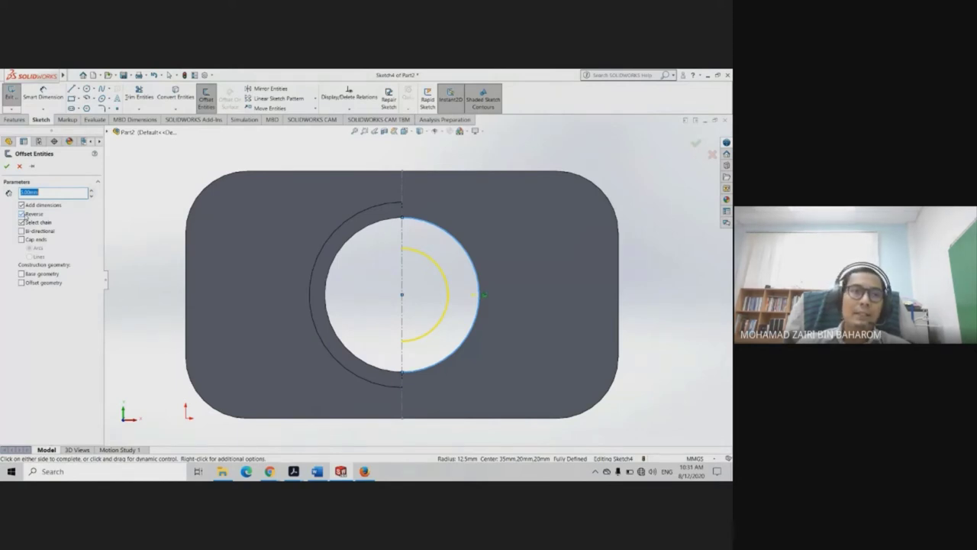
{"action": "left_click", "coordinate": [21, 214]}
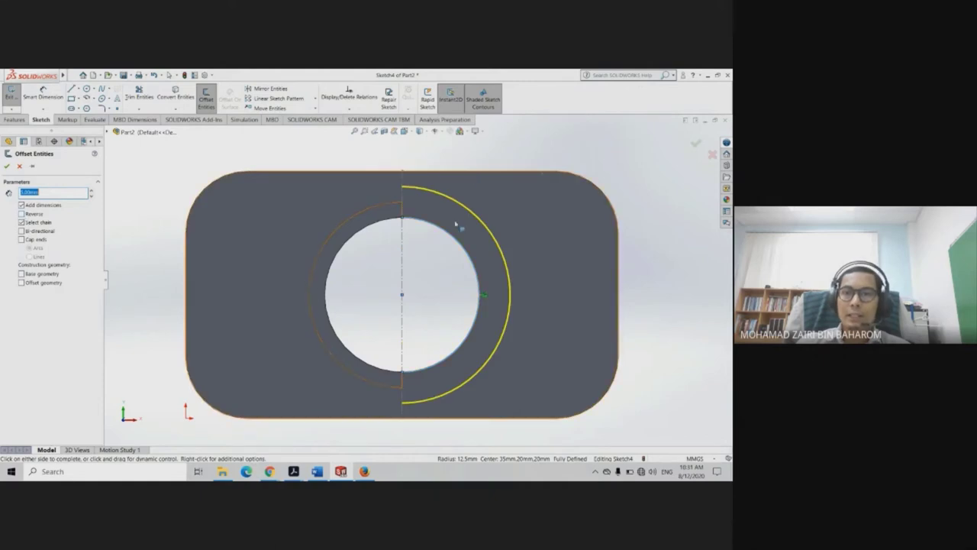
{"action": "left_click", "coordinate": [7, 167]}
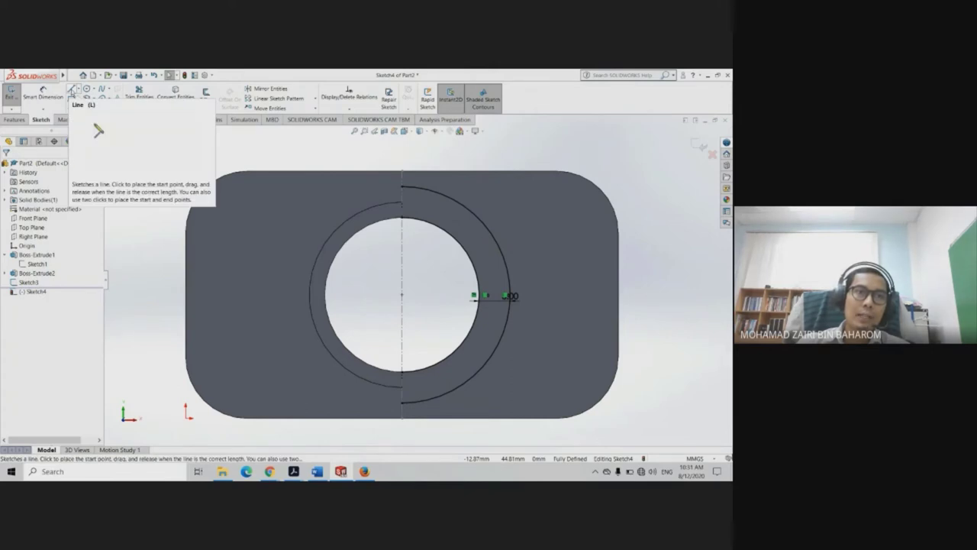
Draw a line from the hole centre to the outer arc
{"action": "left_click", "coordinate": [71, 89]}
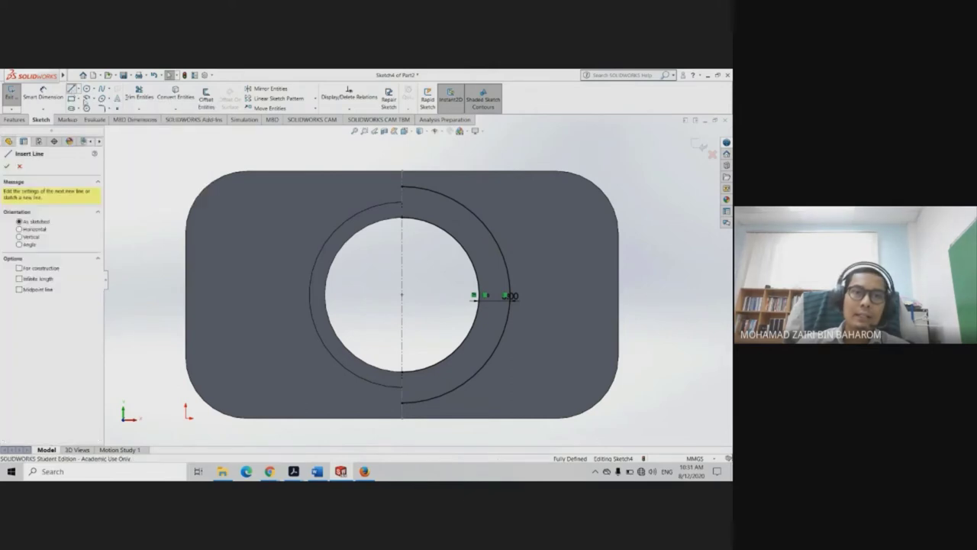
{"action": "left_click", "coordinate": [402, 295]}
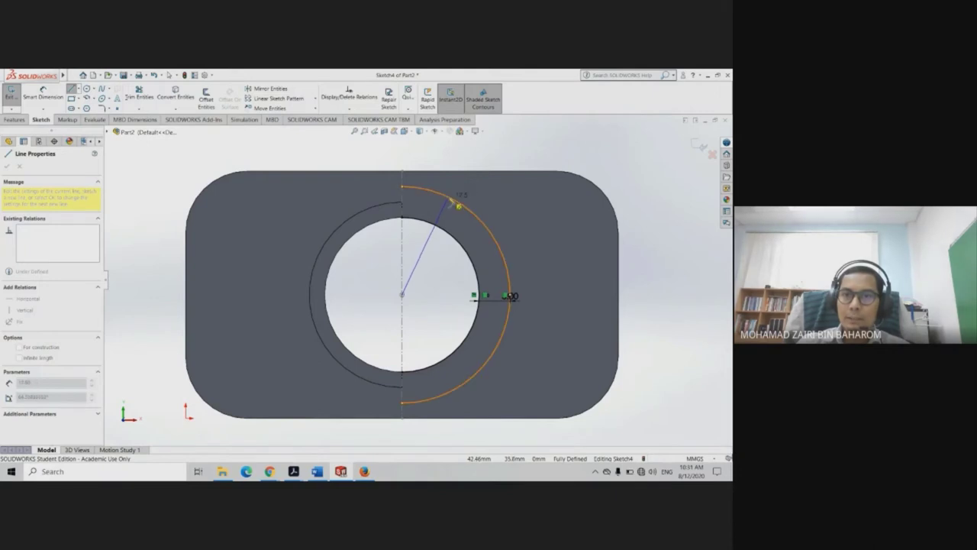
{"action": "left_click", "coordinate": [449, 200]}
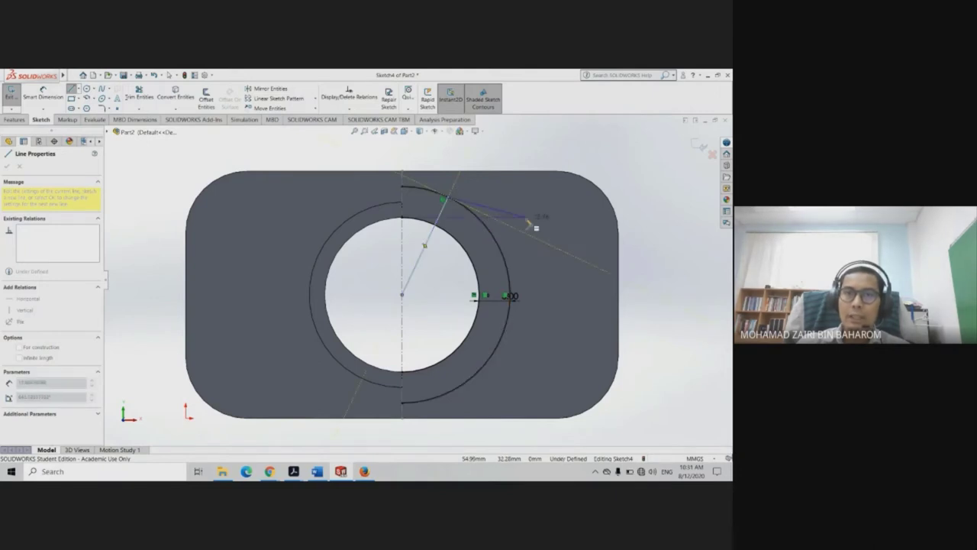
{"action": "key", "text": "Escape"}
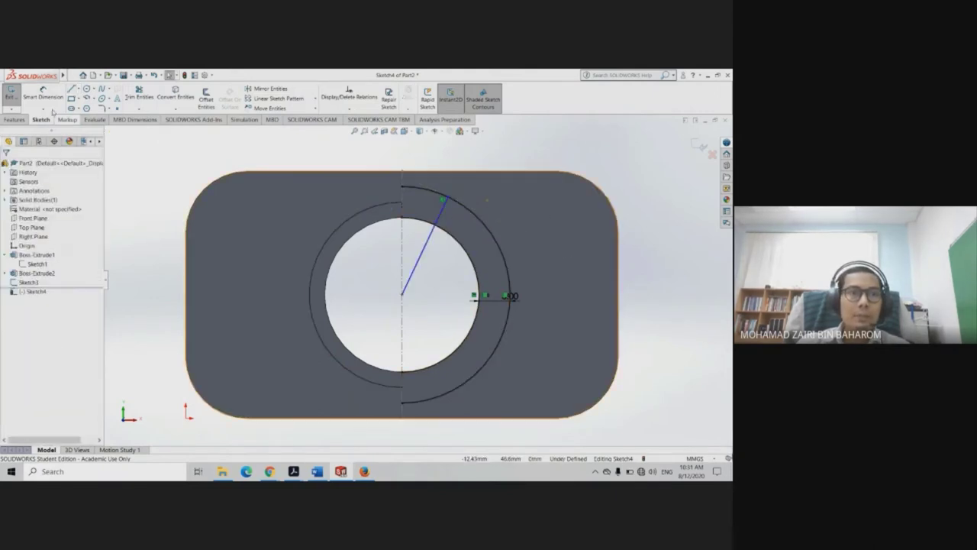
Dimension the line 25° from the vertical centerline
{"action": "key", "text": "d"}
{"action": "left_click", "coordinate": [421, 262]}
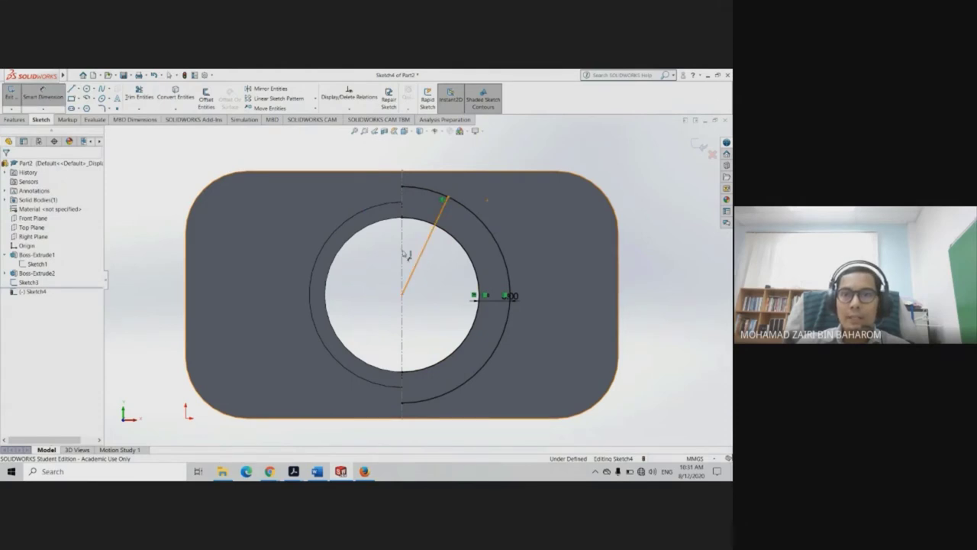
{"action": "left_click", "coordinate": [403, 248]}
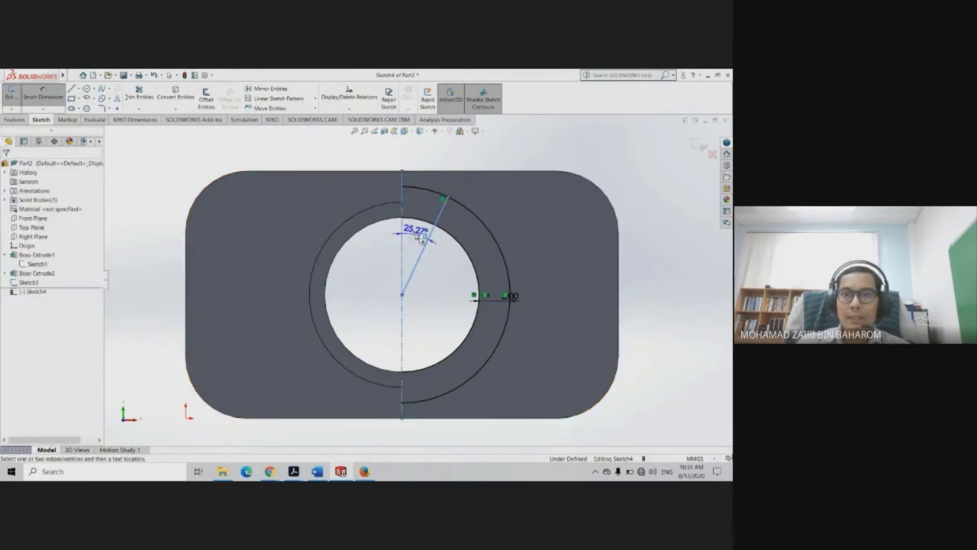
{"action": "left_click", "coordinate": [445, 159]}
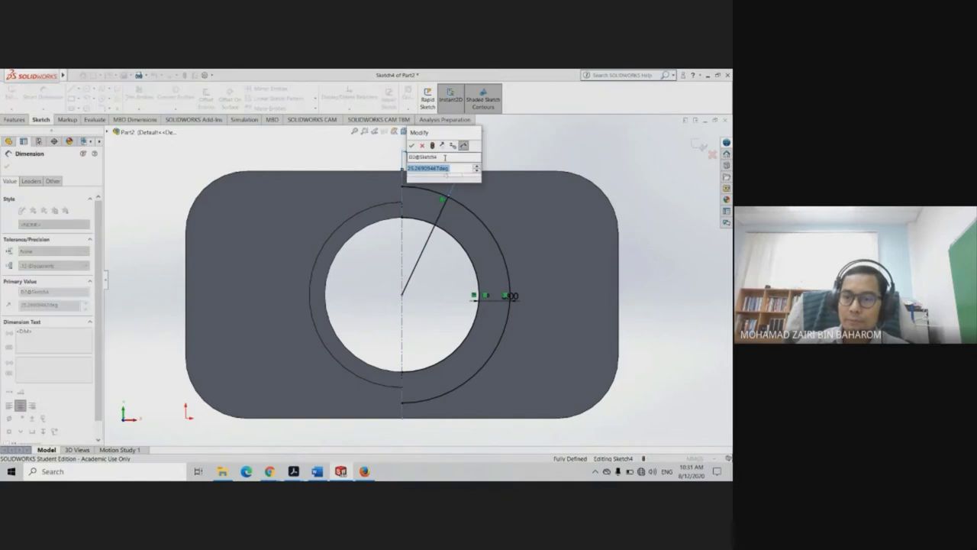
{"action": "type", "text": "25"}
{"action": "key", "text": "Return"}
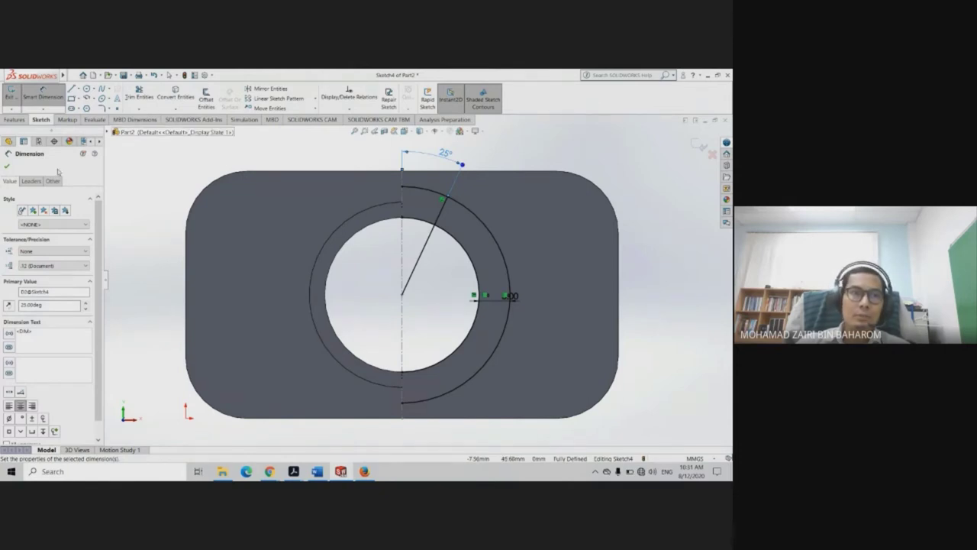
{"action": "key", "text": "Escape"}
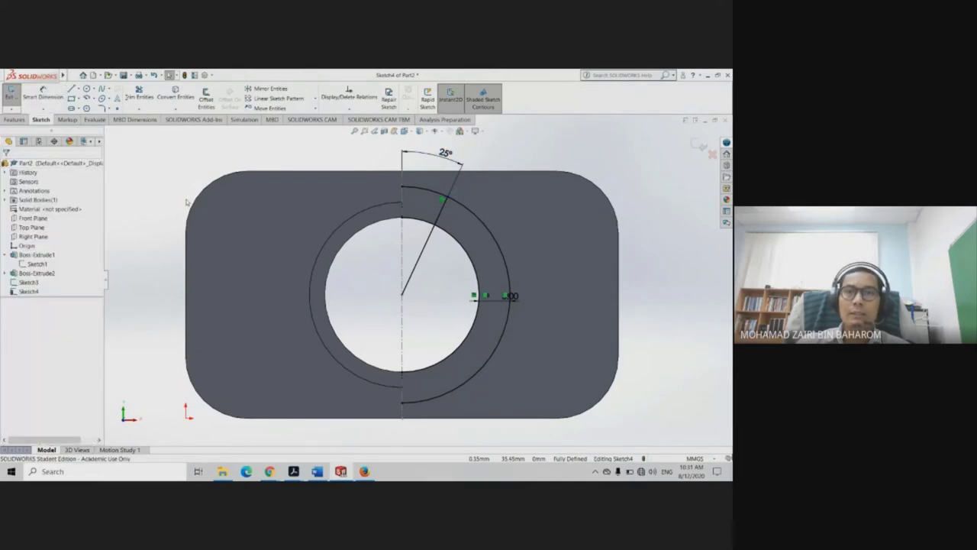
{"action": "left_click", "coordinate": [79, 90]}
Draw a horizontal centerline across the block from left to right edge
{"action": "left_click", "coordinate": [87, 109]}
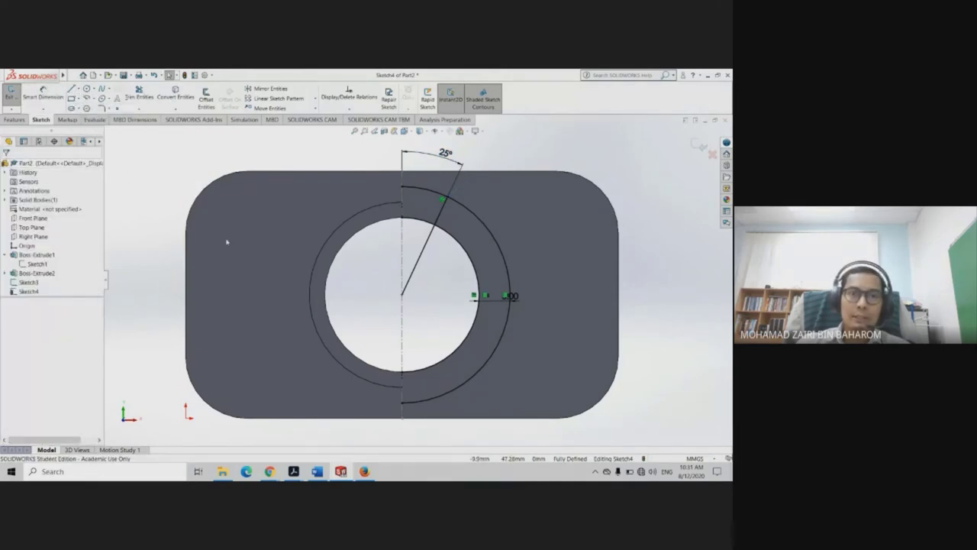
{"action": "left_click", "coordinate": [185, 295]}
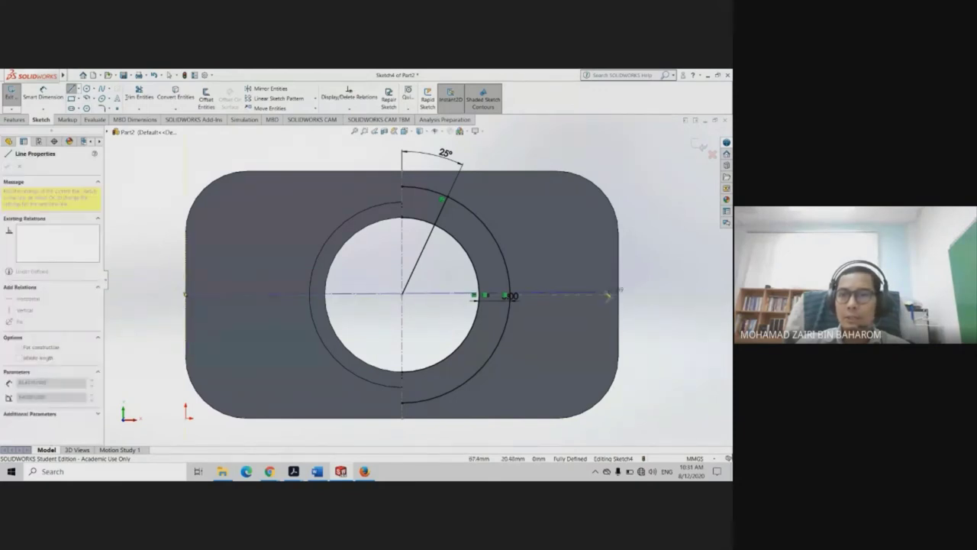
{"action": "left_click", "coordinate": [618, 293]}
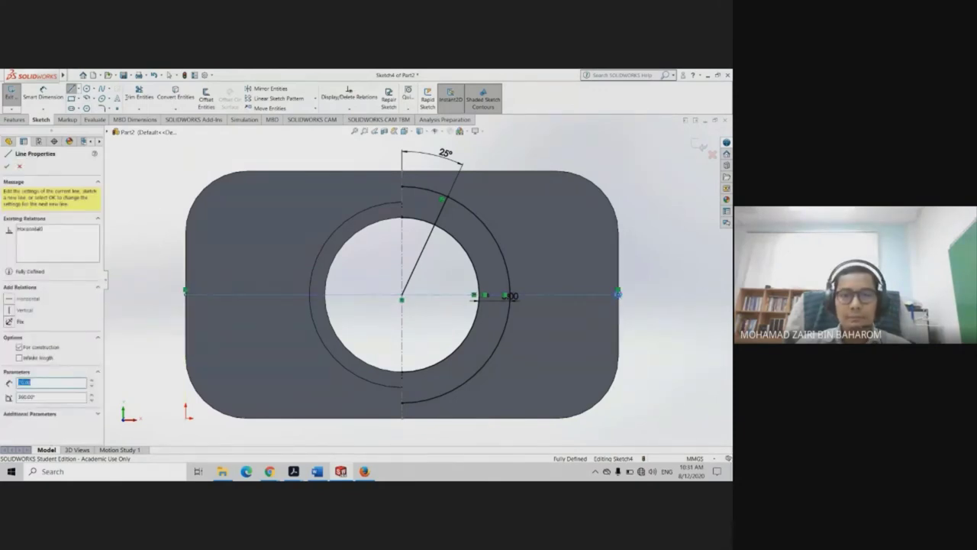
{"action": "key", "text": "Escape"}
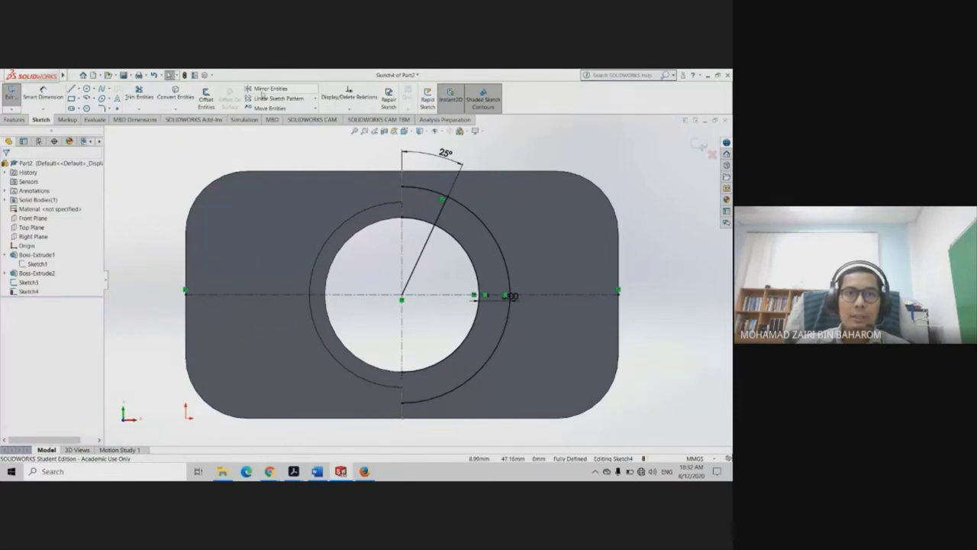
Mirror the 25° line about the horizontal centerline
{"action": "left_click", "coordinate": [261, 90]}
{"action": "left_click", "coordinate": [422, 248]}
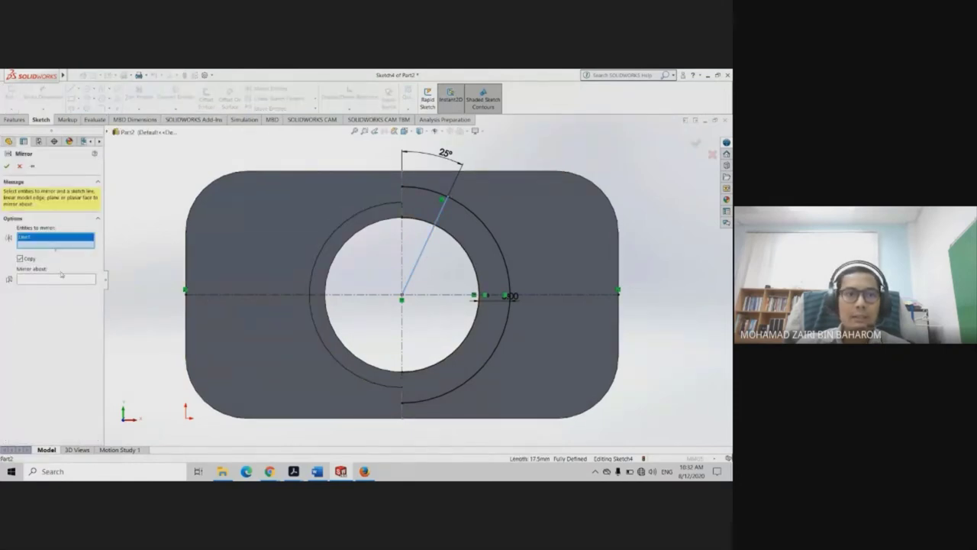
{"action": "left_click", "coordinate": [62, 277]}
{"action": "left_click", "coordinate": [292, 293]}
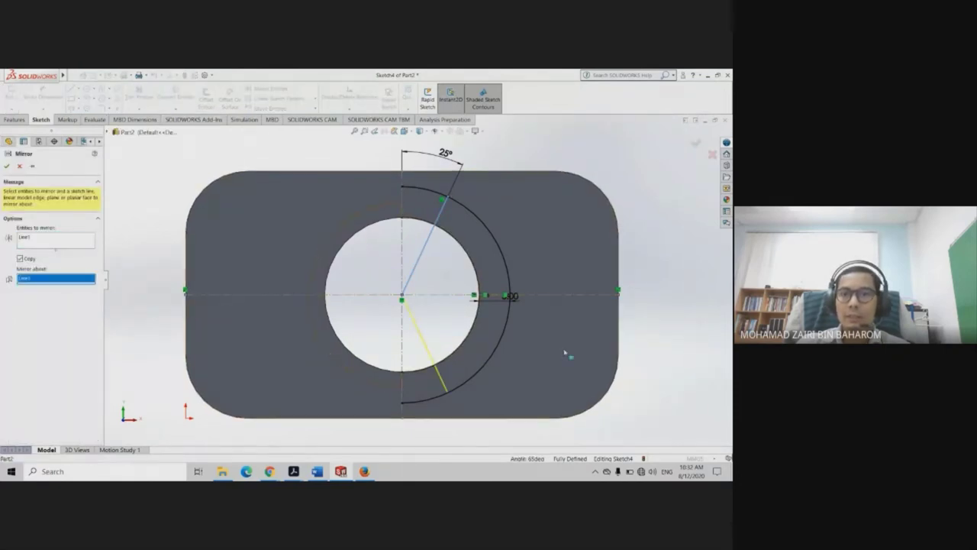
{"action": "left_click", "coordinate": [7, 168]}
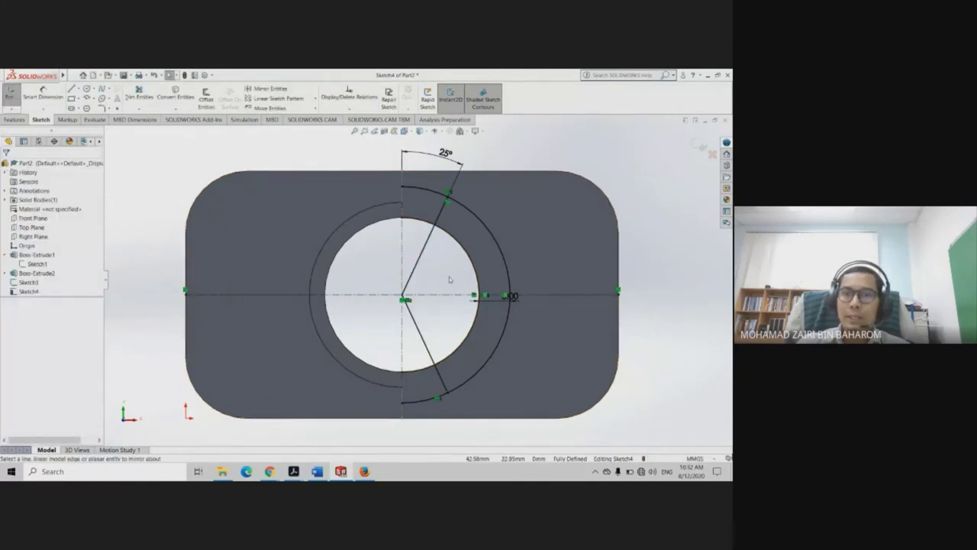
{"action": "key", "text": "f"}
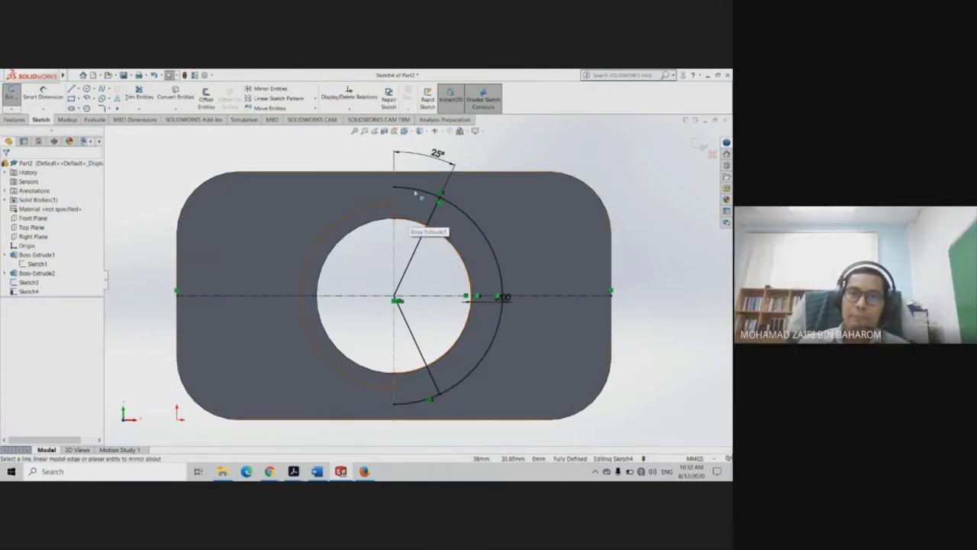
Power-trim the extra inner-circle, outer-arc and radial-line pieces
{"action": "left_click", "coordinate": [176, 97]}
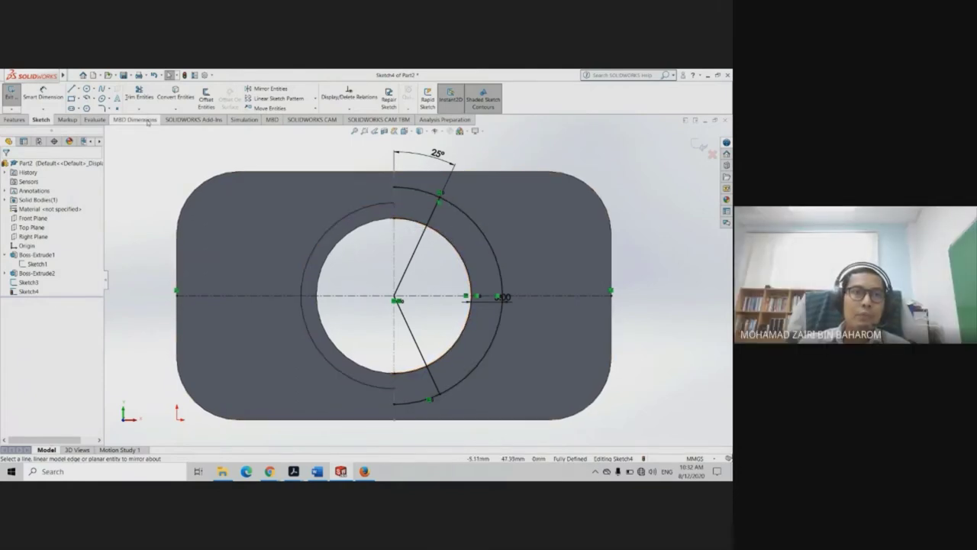
{"action": "left_click", "coordinate": [139, 98]}
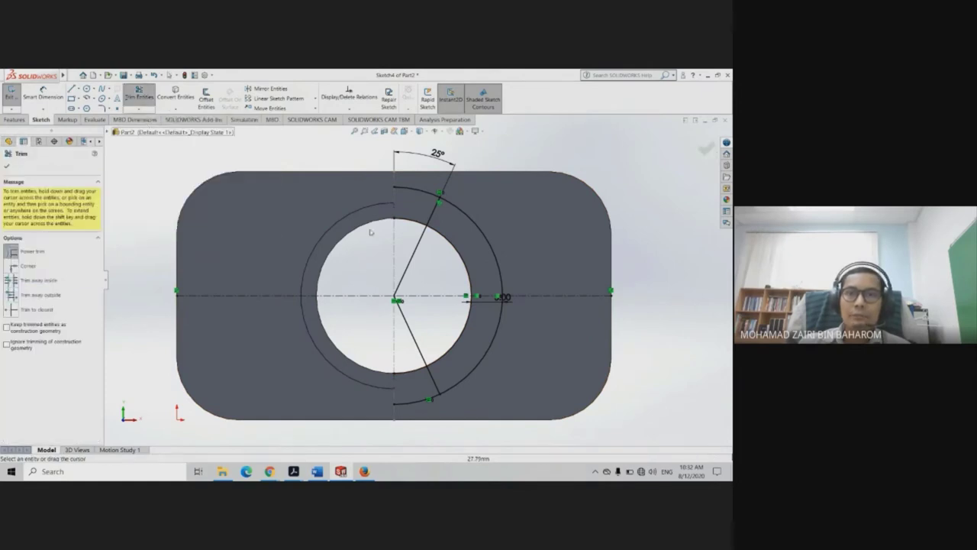
{"action": "mouse_move", "coordinate": [406, 224]}
{"action": "left_mouse_down"}
{"action": "mouse_move", "coordinate": [416, 212]}
{"action": "mouse_move", "coordinate": [437, 214]}
{"action": "left_mouse_up"}
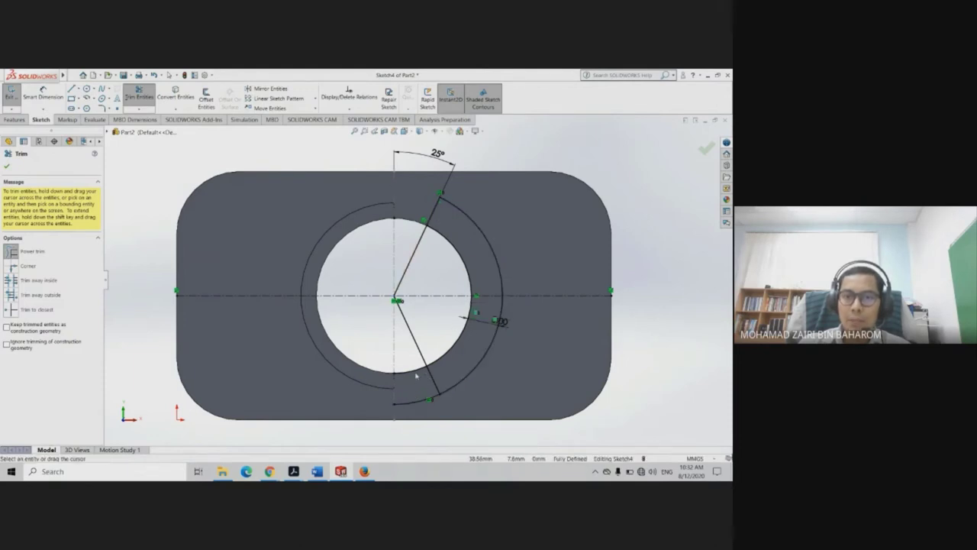
{"action": "left_click_drag", "start_coordinate": [416, 375], "coordinate": [433, 368]}
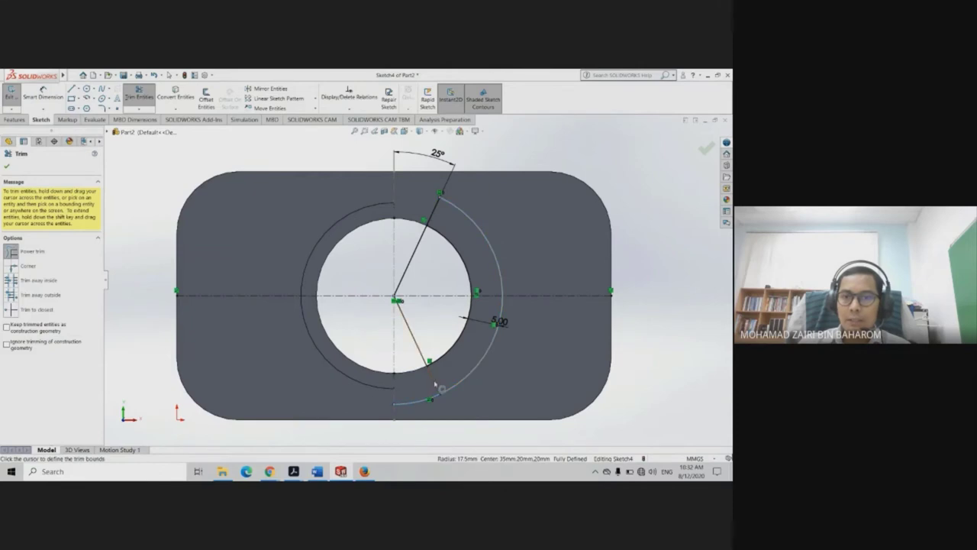
{"action": "left_click", "coordinate": [435, 384]}
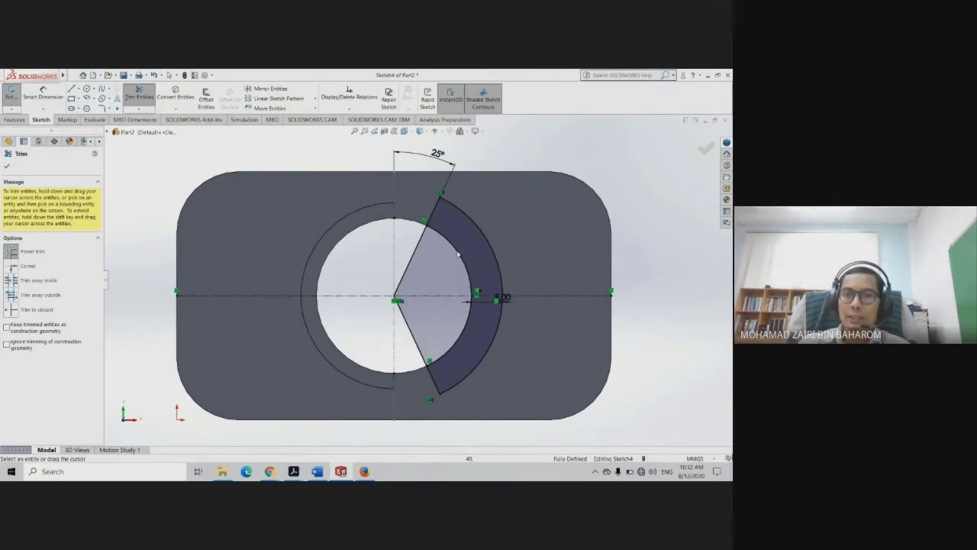
{"action": "left_click", "coordinate": [411, 263]}
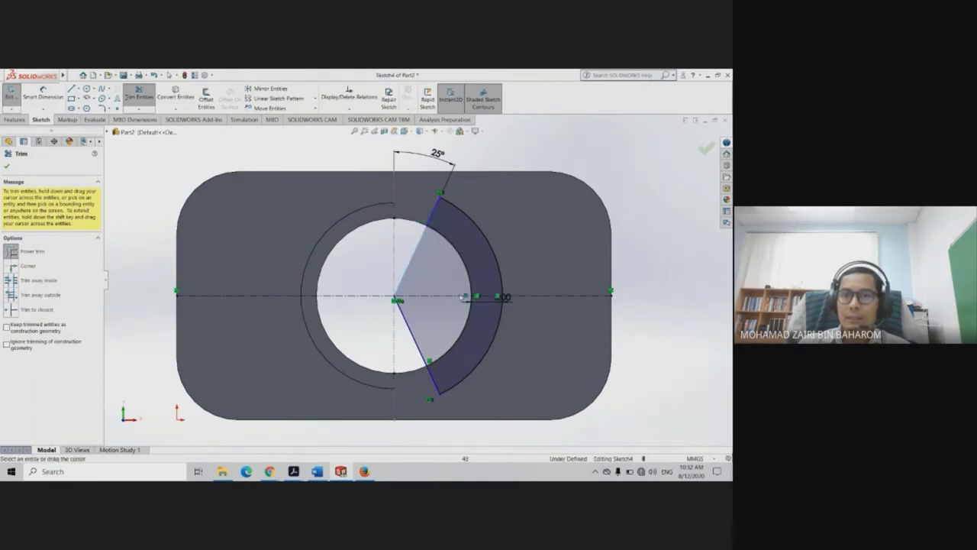
{"action": "left_click", "coordinate": [412, 335]}
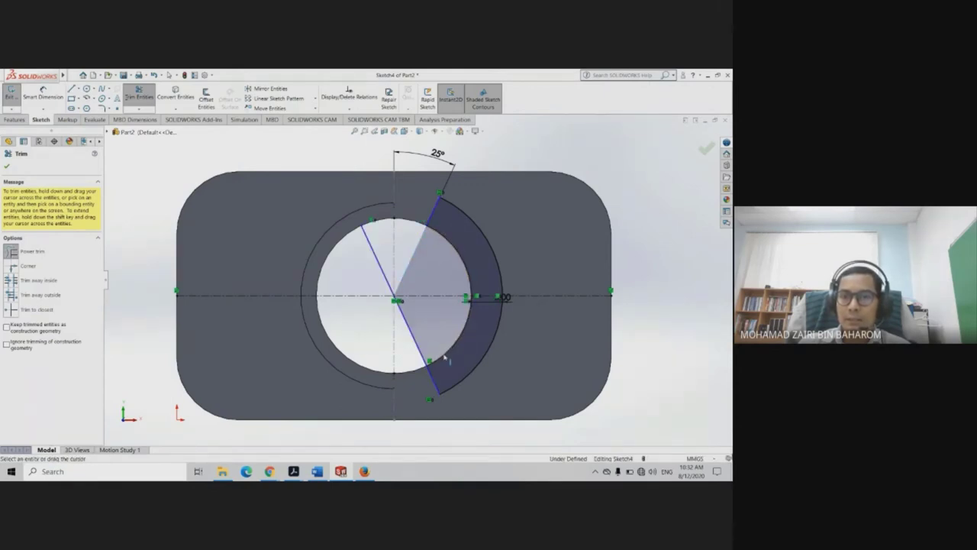
{"action": "key", "text": "Escape"}
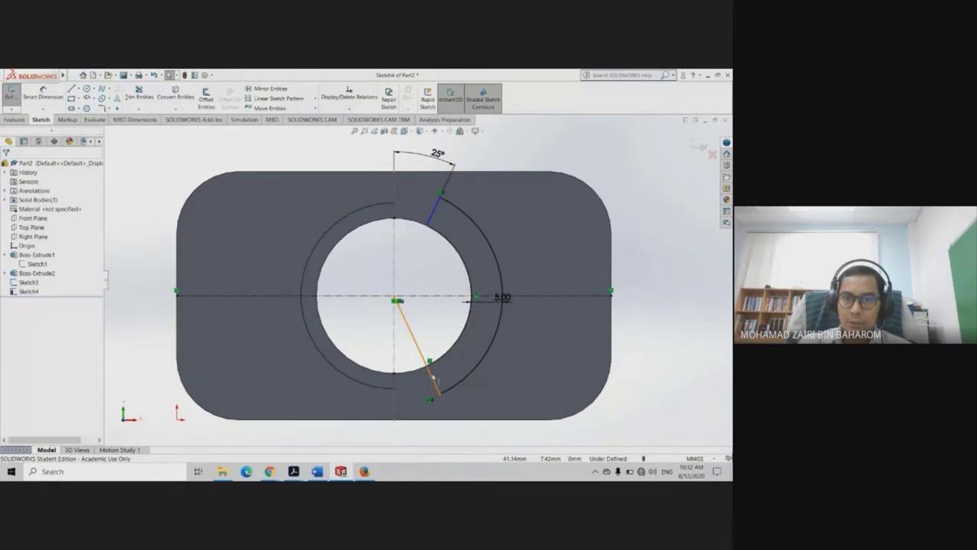
Trim the lower radial line's segment between the arcs, undoing an accidental extension
{"action": "left_click", "coordinate": [433, 374]}
{"action": "left_click", "coordinate": [427, 358]}
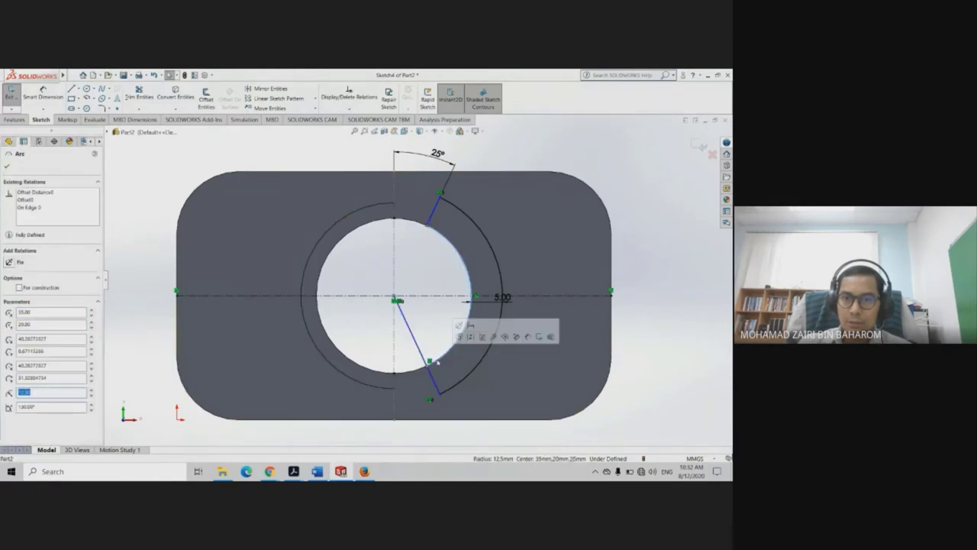
{"action": "left_click", "coordinate": [138, 95]}
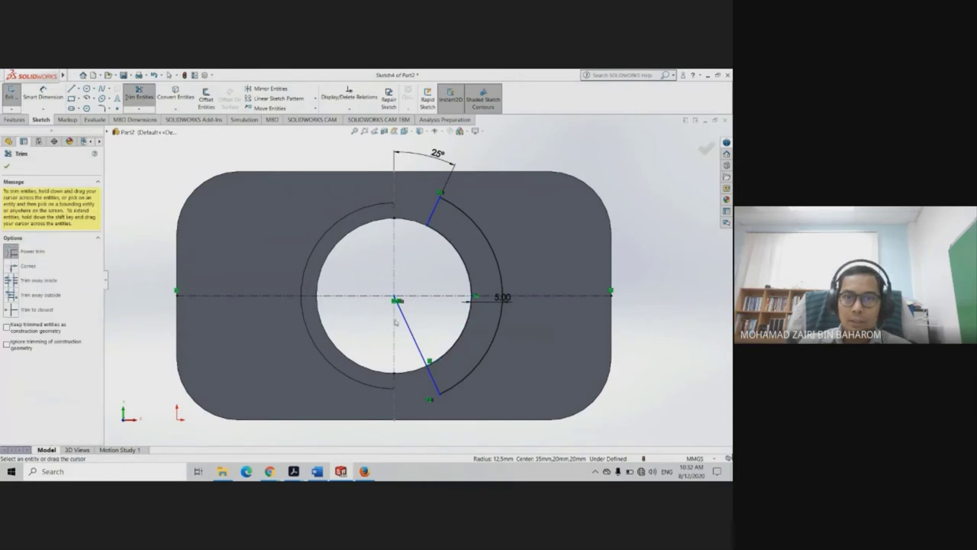
{"action": "left_click_drag", "start_coordinate": [408, 326], "coordinate": [441, 361], "text": "shift"}
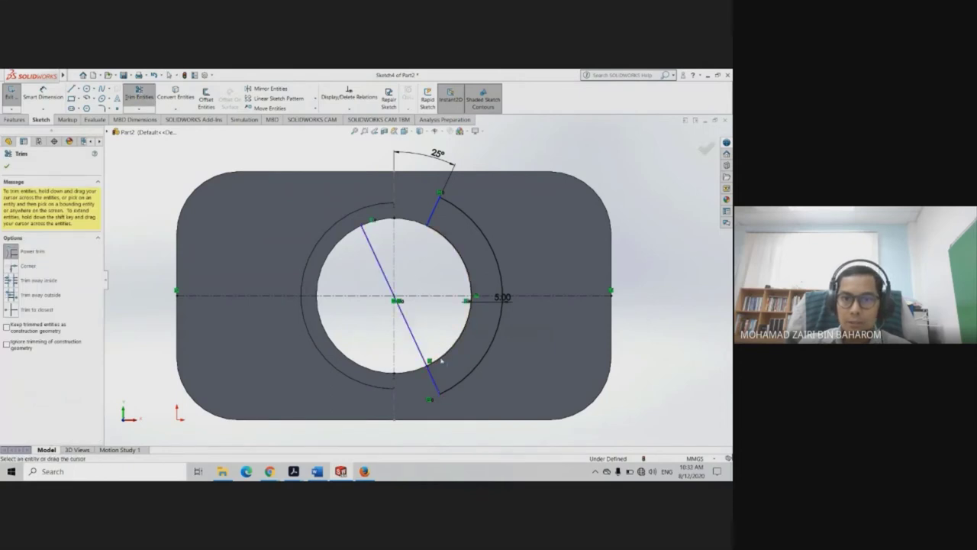
{"action": "key", "text": "Escape"}
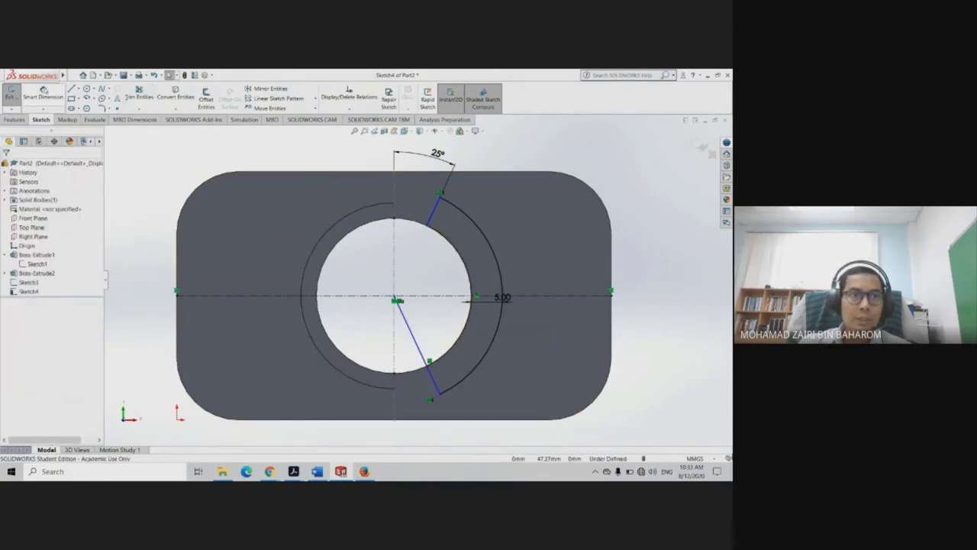
{"action": "left_click", "coordinate": [139, 95]}
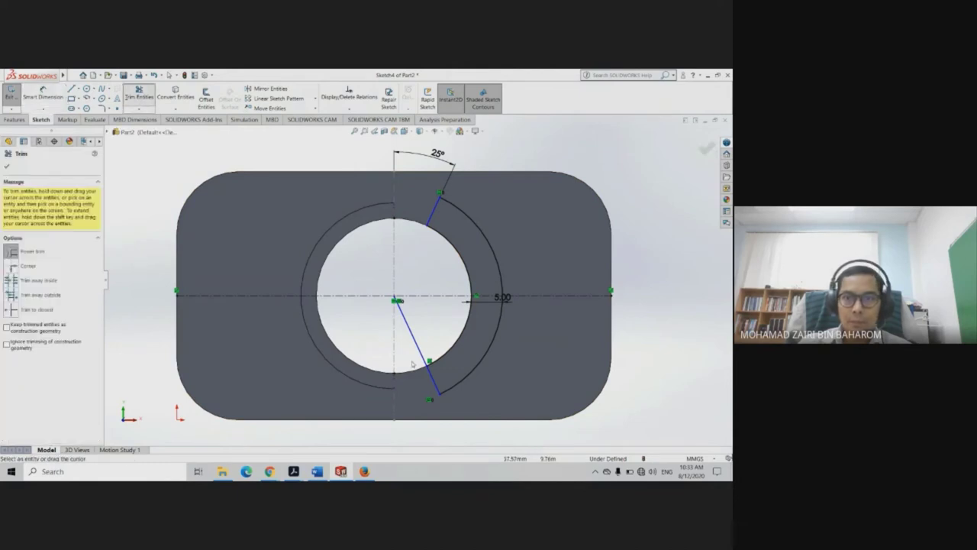
{"action": "left_click", "coordinate": [433, 378]}
{"action": "left_click", "coordinate": [438, 363]}
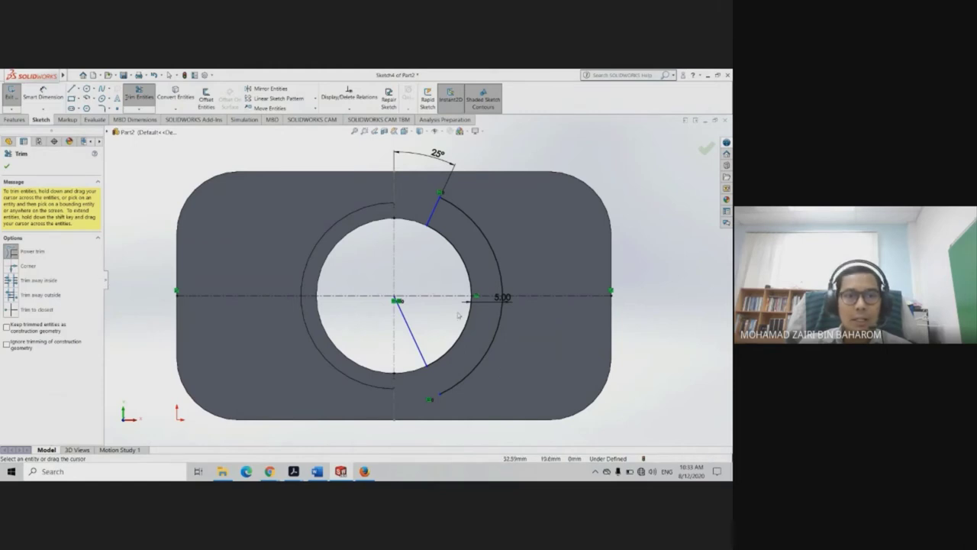
{"action": "key", "text": "Escape"}
Delete the leftover radial line and draw a line closing the slot's lower end
{"action": "scroll", "coordinate": [473, 316], "scroll_direction": "down", "scroll_amount": 2}
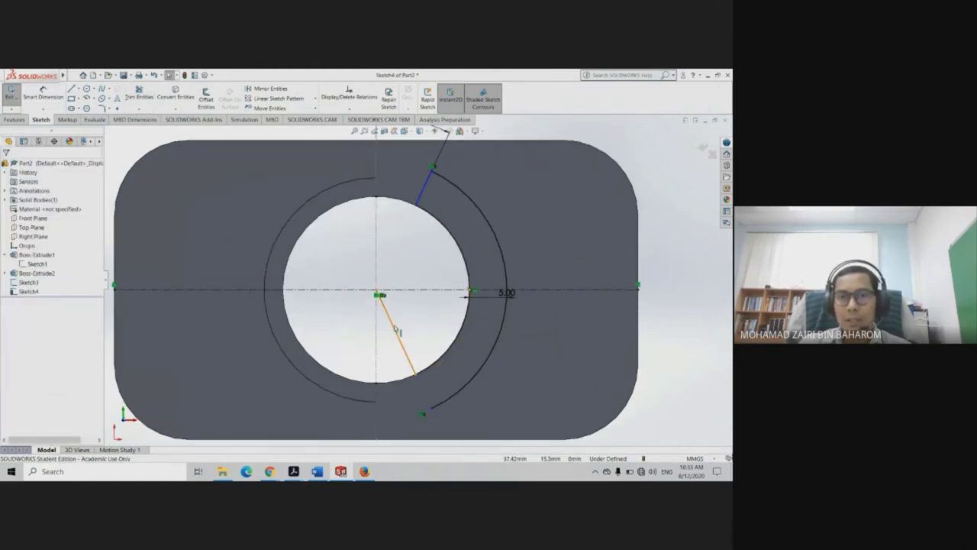
{"action": "left_click", "coordinate": [394, 332]}
{"action": "key", "text": "Delete"}
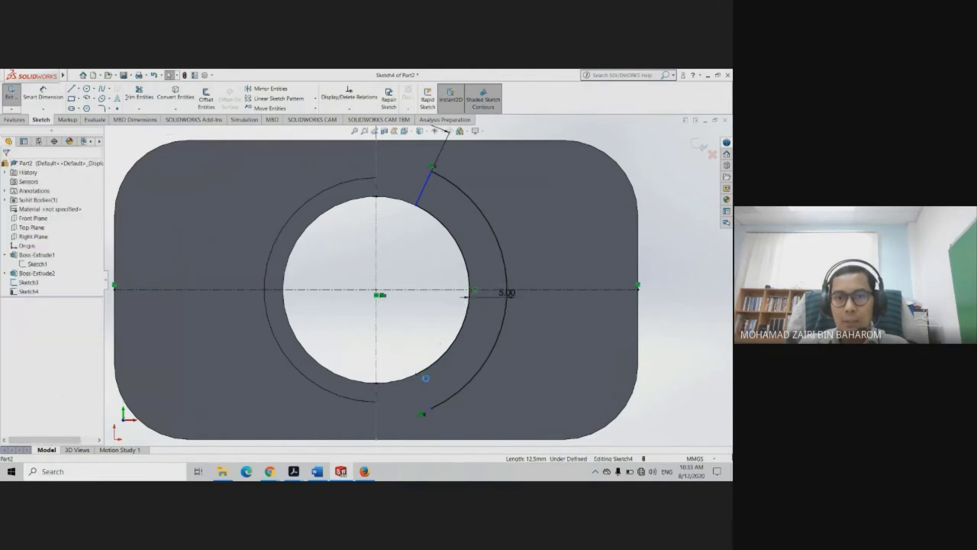
{"action": "left_click", "coordinate": [72, 89]}
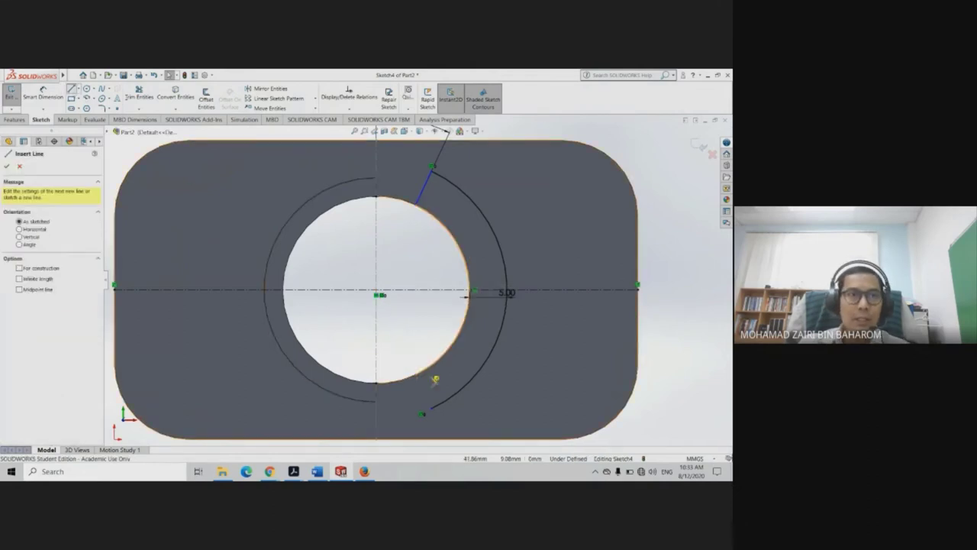
{"action": "left_click", "coordinate": [418, 377]}
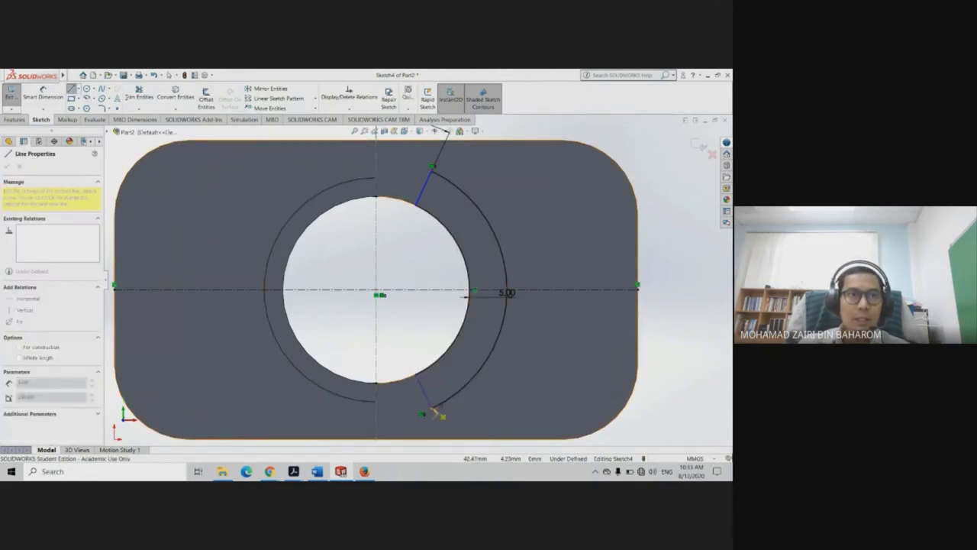
{"action": "left_click", "coordinate": [430, 406]}
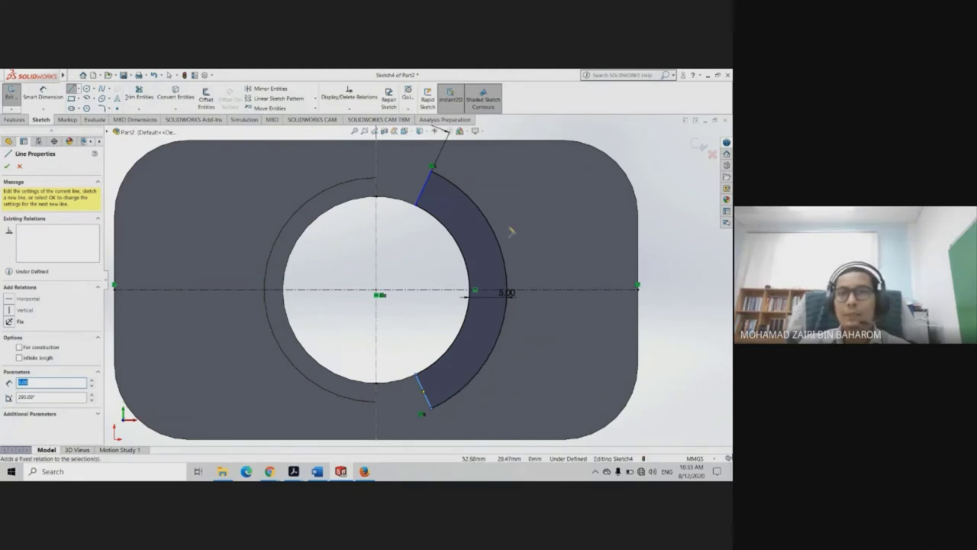
{"action": "scroll", "coordinate": [512, 232], "scroll_direction": "down", "scroll_amount": 1}
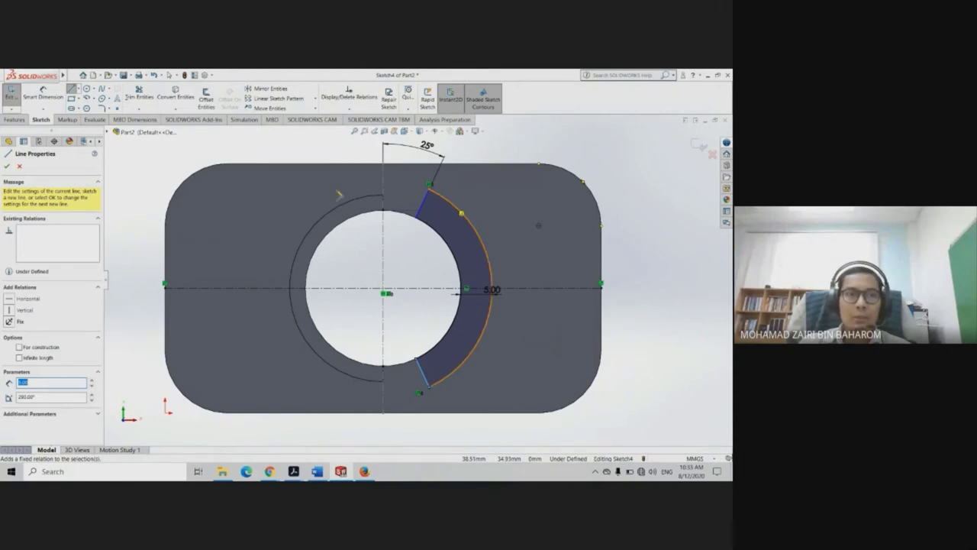
{"action": "left_click", "coordinate": [7, 166]}
Dimension the slot corners from the origin: 31.33 vertical and 40.28 horizontal
{"action": "left_click", "coordinate": [36, 101]}
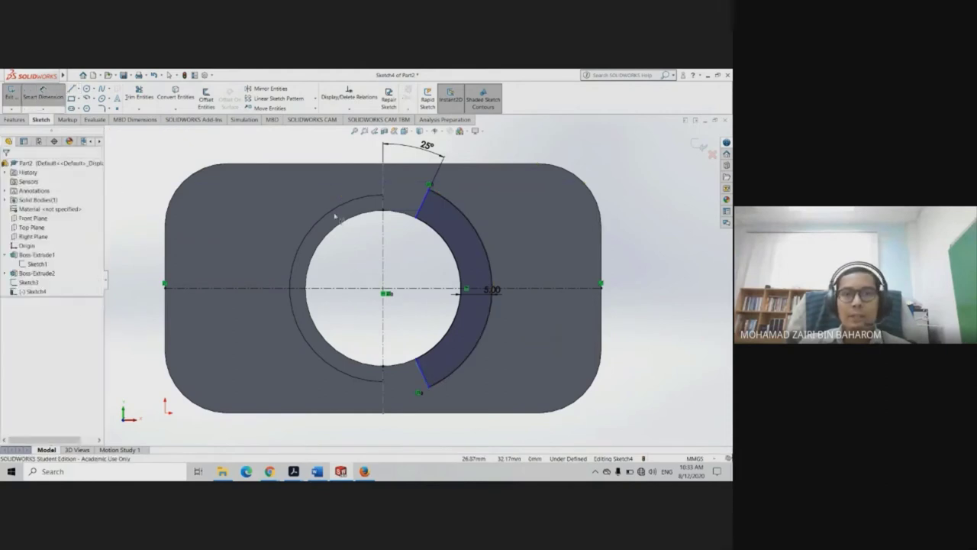
{"action": "left_click", "coordinate": [416, 218]}
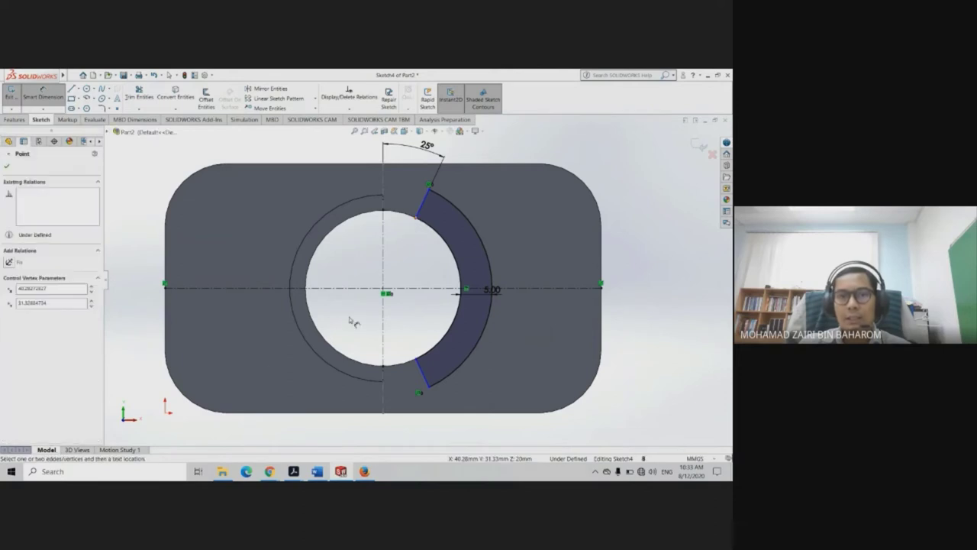
{"action": "left_click", "coordinate": [167, 413]}
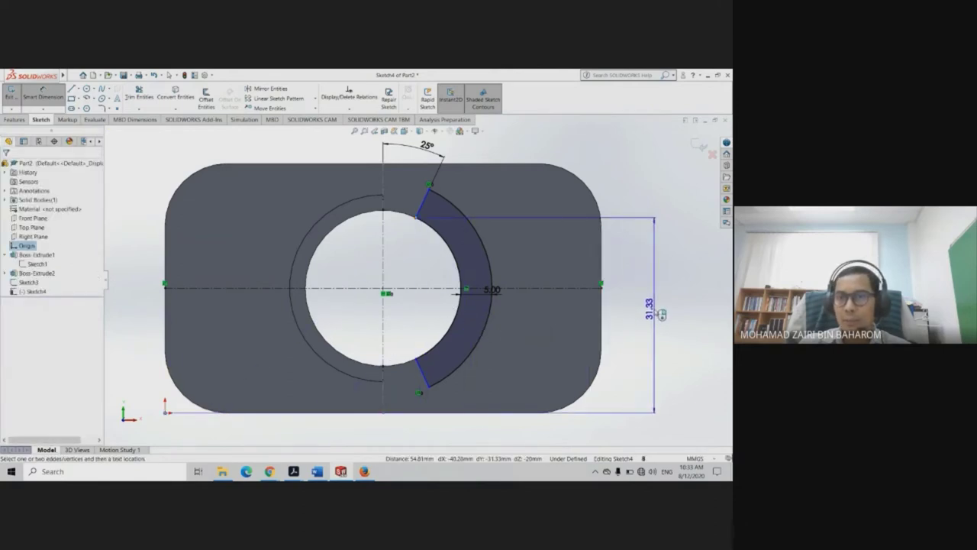
{"action": "left_click", "coordinate": [653, 316]}
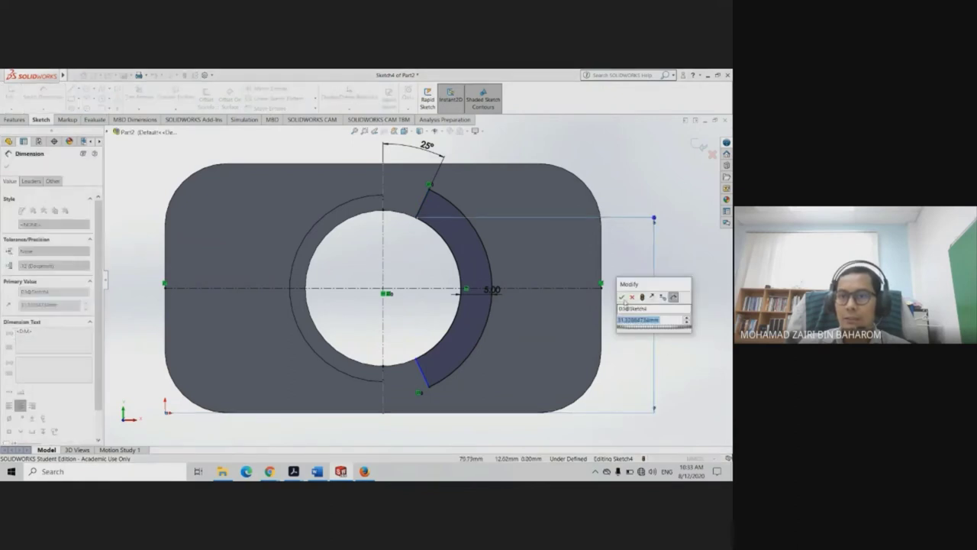
{"action": "left_click", "coordinate": [622, 297]}
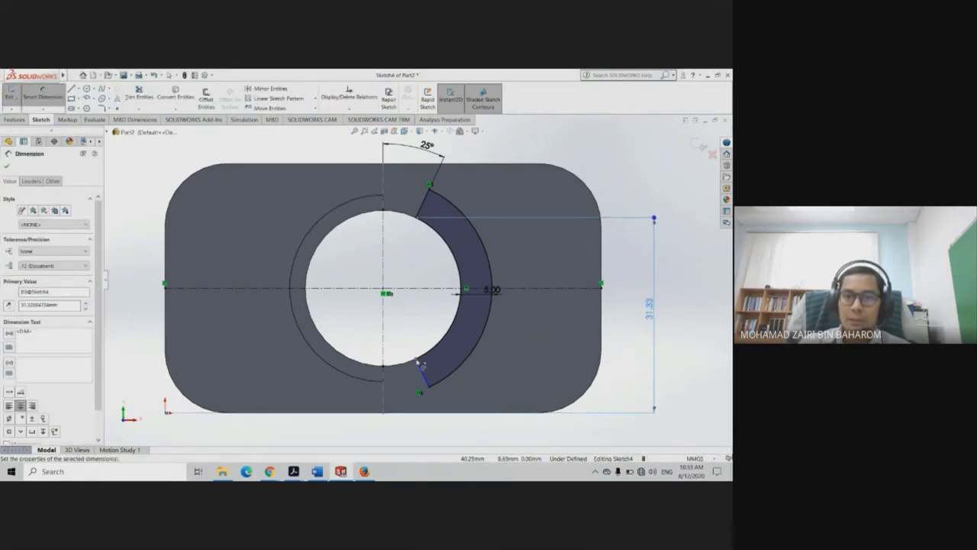
{"action": "left_click", "coordinate": [419, 364]}
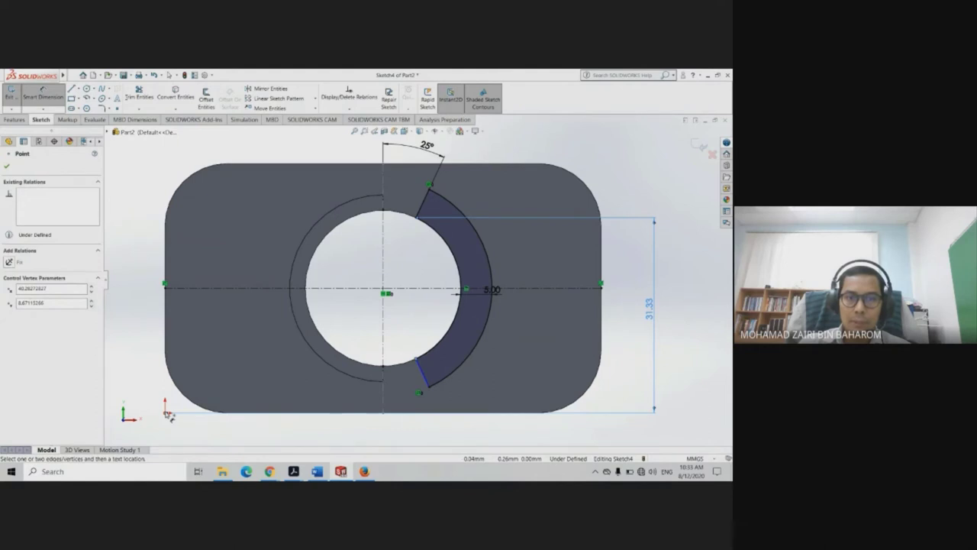
{"action": "left_click", "coordinate": [167, 412]}
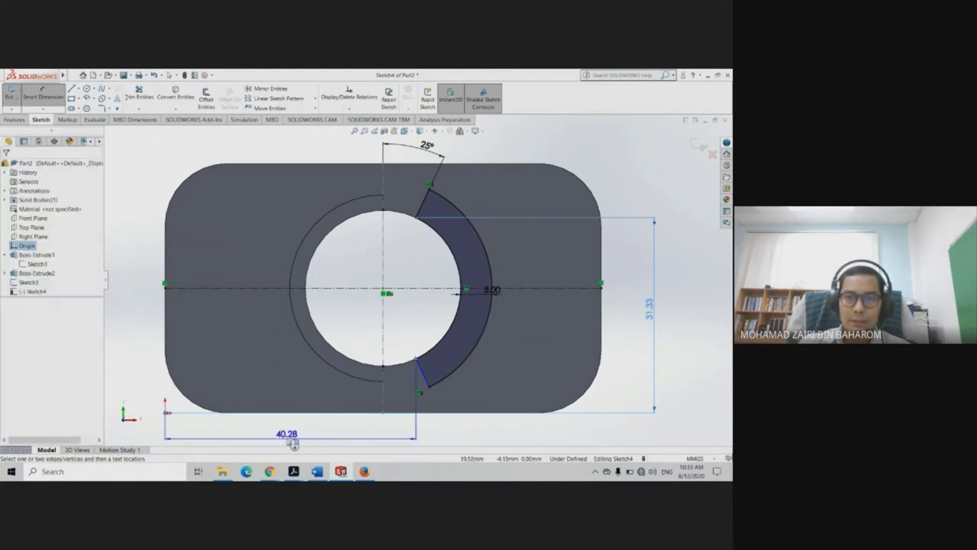
{"action": "left_click", "coordinate": [291, 440]}
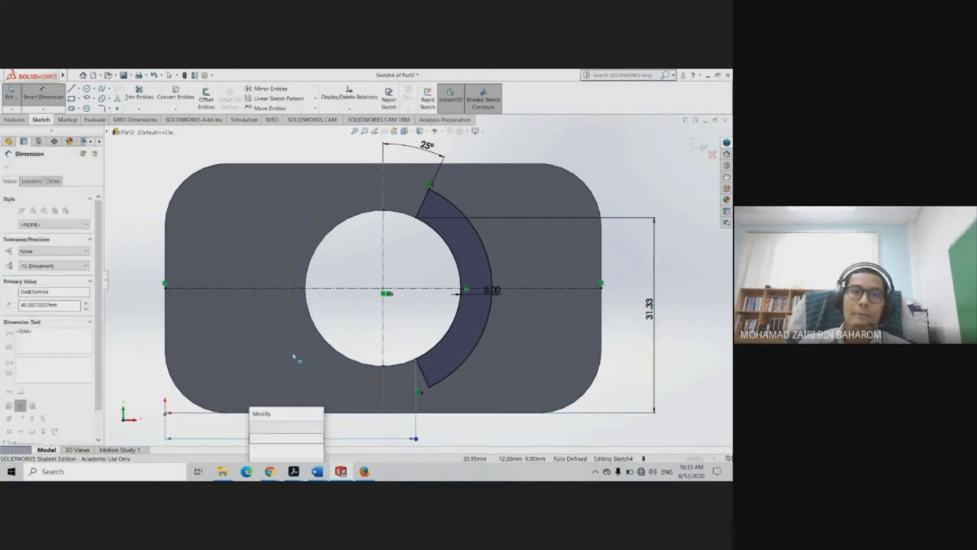
{"action": "left_click", "coordinate": [254, 426]}
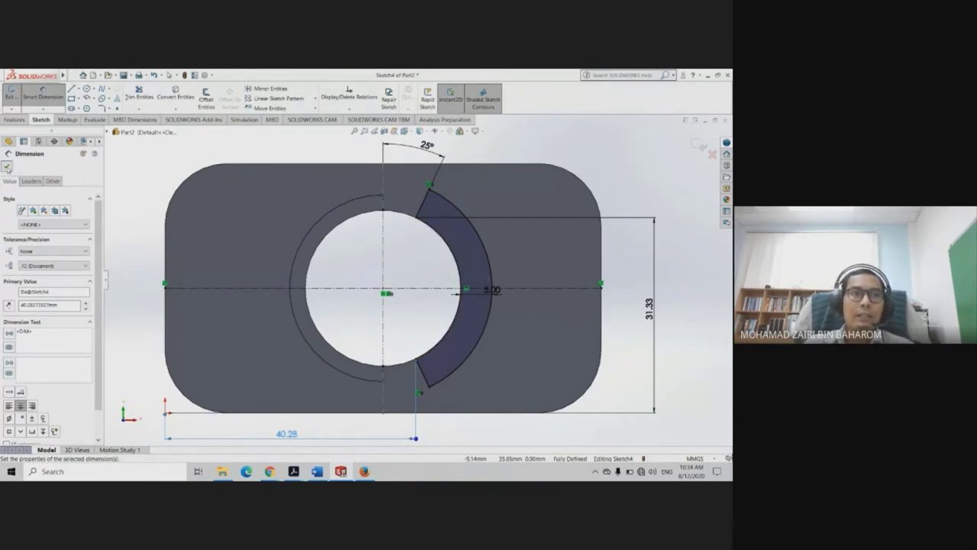
{"action": "left_click", "coordinate": [7, 166]}
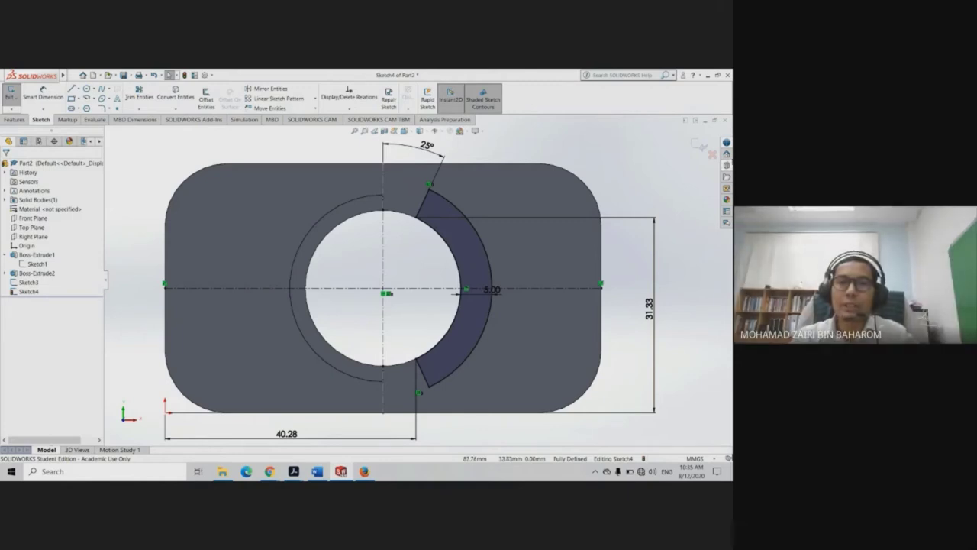
{"action": "left_click", "coordinate": [14, 119]}
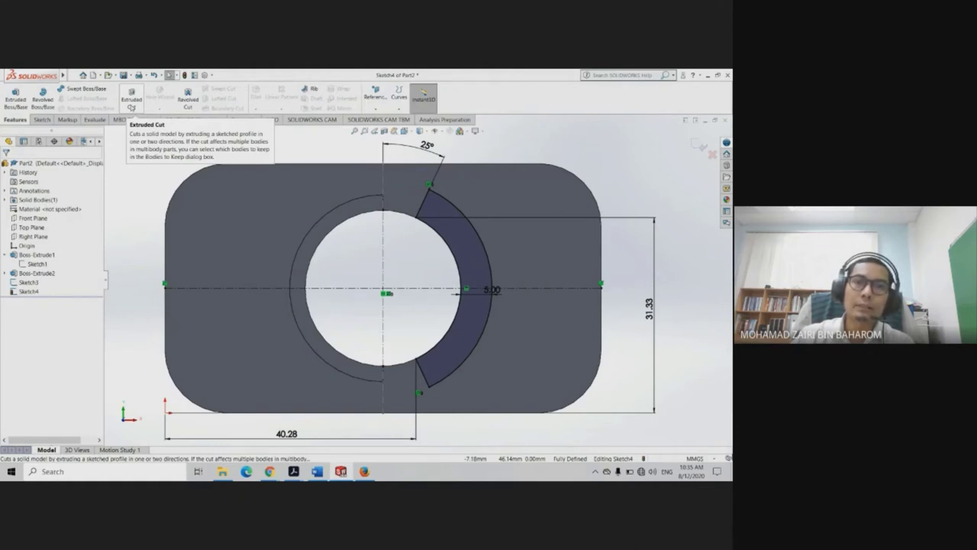
Start an extruded cut from the slot sketch, trying Through All and Up To Surface end conditions
{"action": "left_click", "coordinate": [131, 103]}
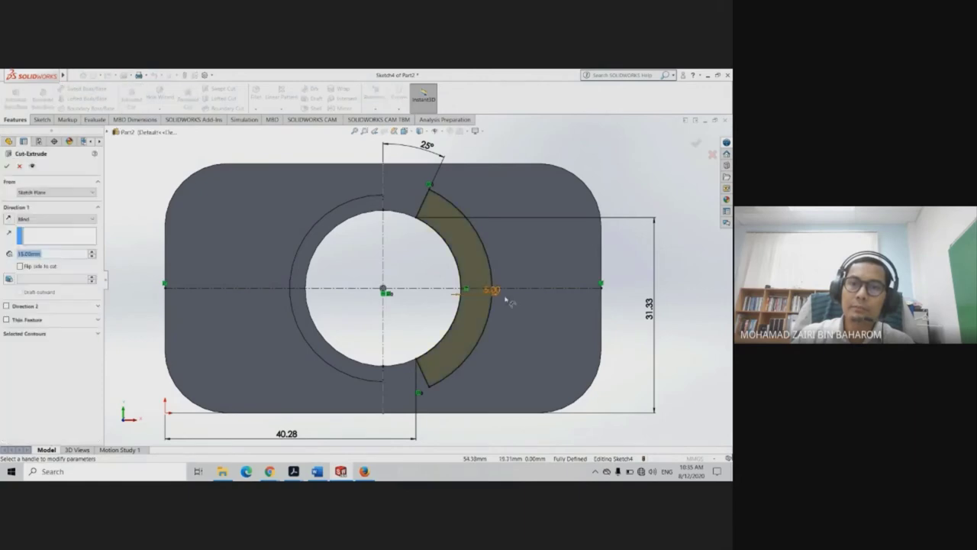
{"action": "mouse_move", "coordinate": [503, 217]}
{"action": "middle_mouse_down"}
{"action": "mouse_move", "coordinate": [520, 122]}
{"action": "mouse_move", "coordinate": [458, 298]}
{"action": "mouse_move", "coordinate": [488, 259]}
{"action": "mouse_move", "coordinate": [556, 274]}
{"action": "mouse_move", "coordinate": [588, 262]}
{"action": "mouse_move", "coordinate": [489, 279]}
{"action": "middle_mouse_up"}
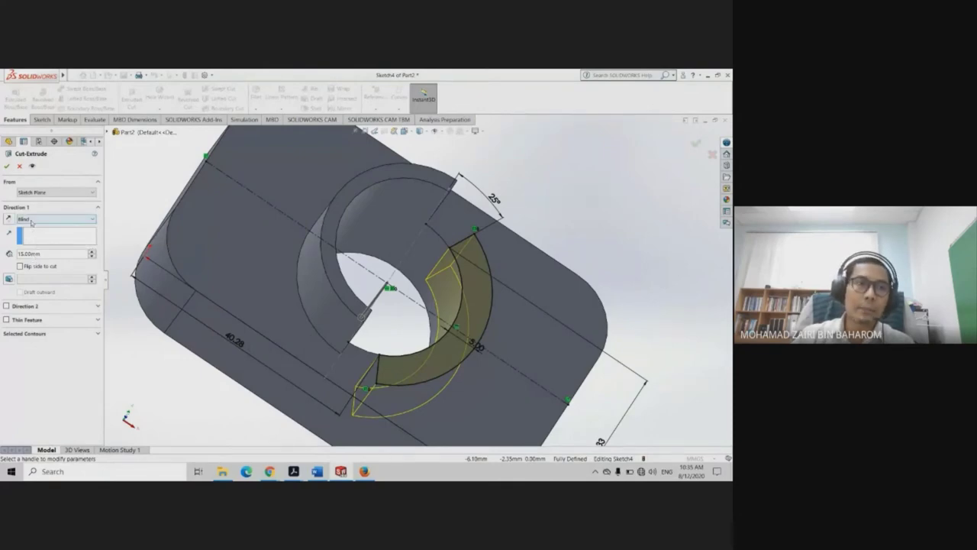
{"action": "middle_click_drag", "start_coordinate": [397, 330], "coordinate": [550, 256]}
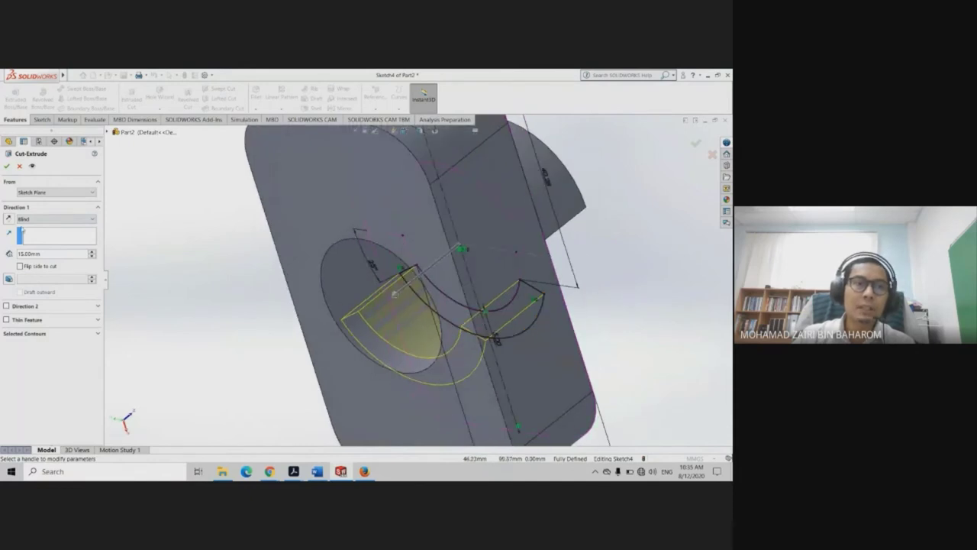
{"action": "left_click", "coordinate": [29, 220]}
{"action": "left_click", "coordinate": [32, 233]}
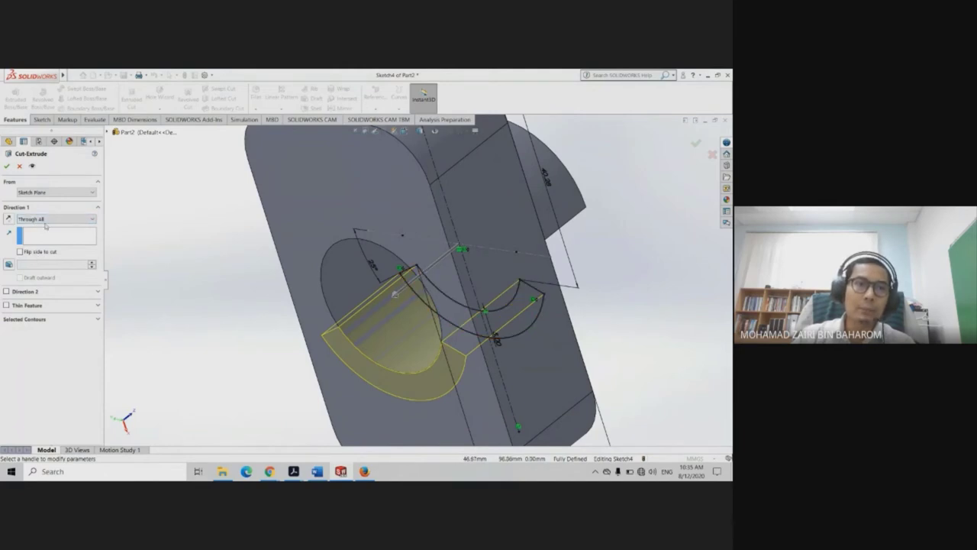
{"action": "left_click", "coordinate": [45, 222]}
{"action": "left_click", "coordinate": [37, 247]}
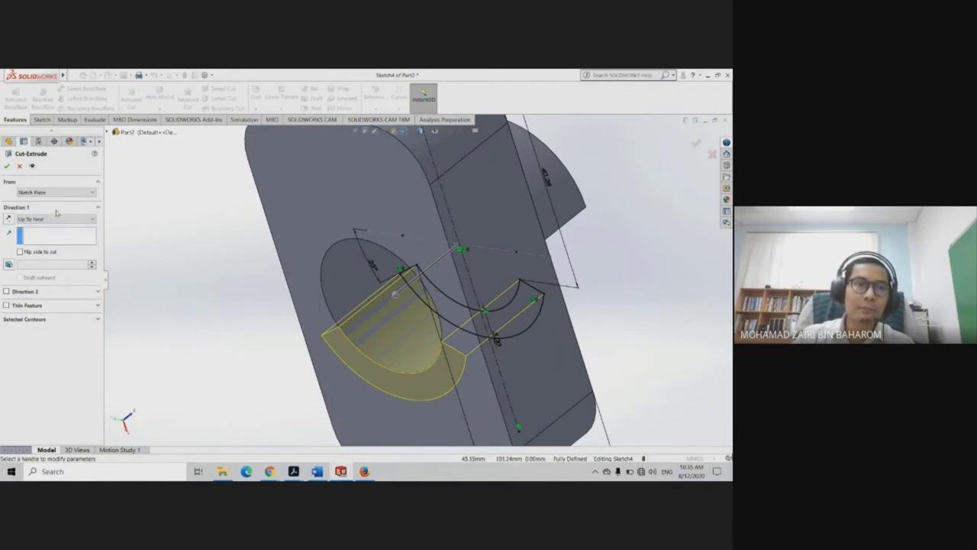
{"action": "left_click", "coordinate": [45, 221]}
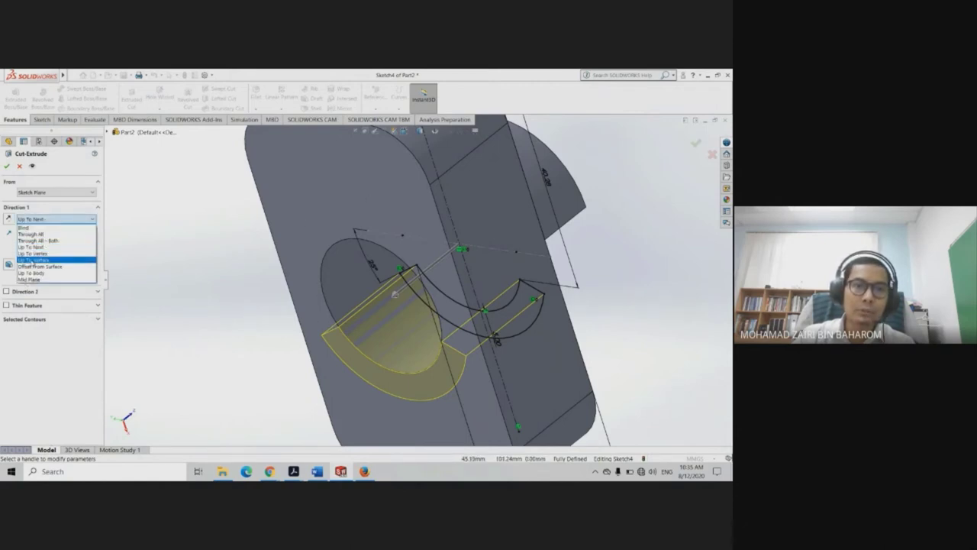
{"action": "left_click", "coordinate": [32, 262]}
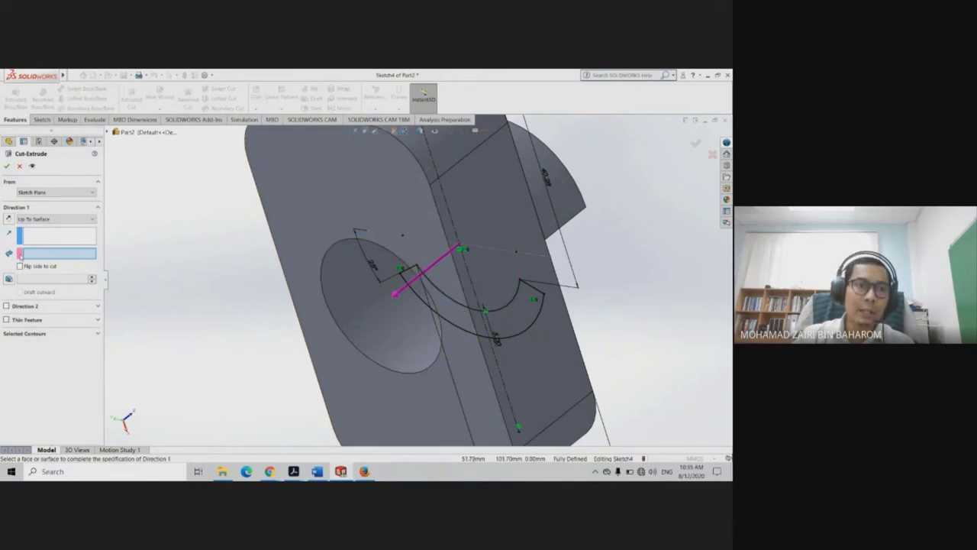
{"action": "left_click", "coordinate": [347, 215]}
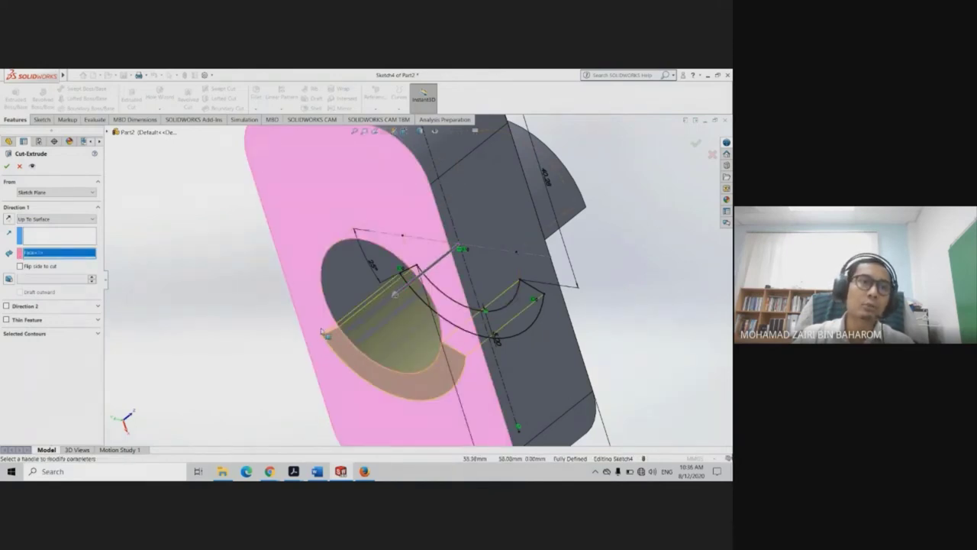
Settle the cut's end condition on Up To Next and confirm Cut-Extrude1
{"action": "left_click", "coordinate": [39, 220]}
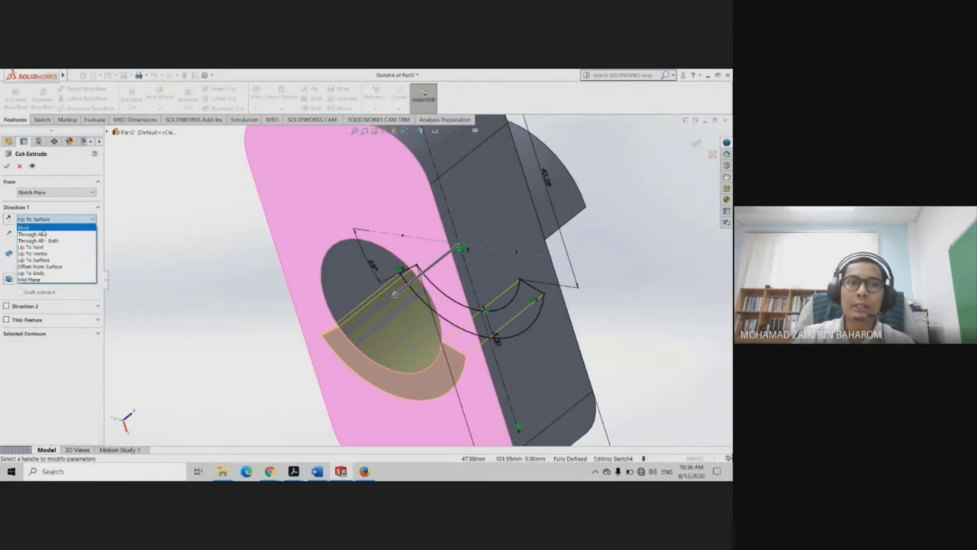
{"action": "left_click", "coordinate": [42, 229]}
{"action": "left_click", "coordinate": [57, 219]}
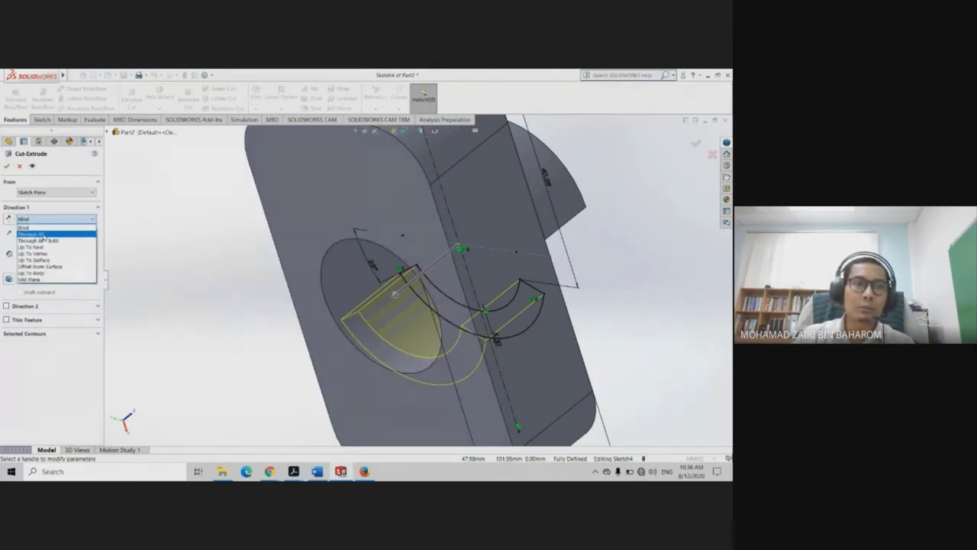
{"action": "left_click", "coordinate": [38, 240]}
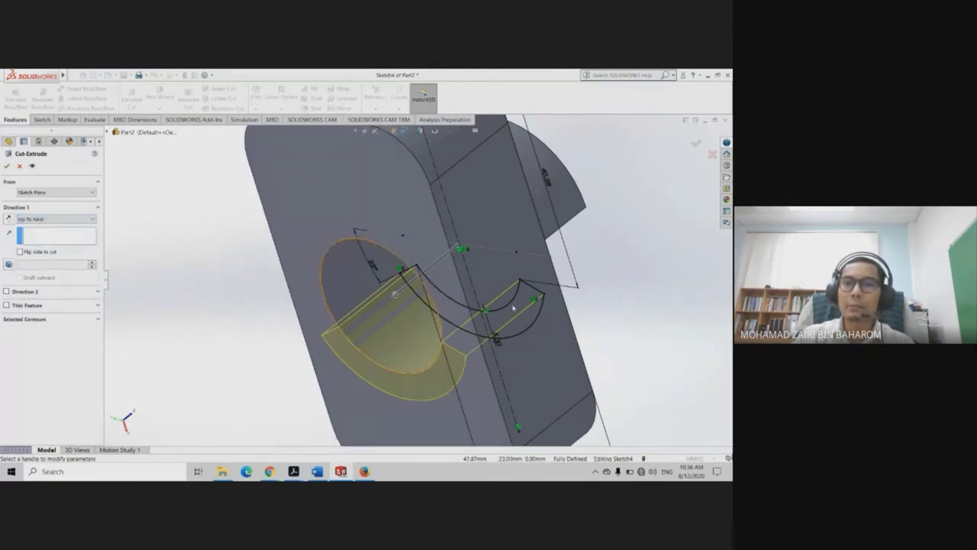
{"action": "mouse_move", "coordinate": [458, 321]}
{"action": "middle_mouse_down"}
{"action": "mouse_move", "coordinate": [565, 350]}
{"action": "mouse_move", "coordinate": [635, 345]}
{"action": "mouse_move", "coordinate": [580, 343]}
{"action": "middle_mouse_up"}
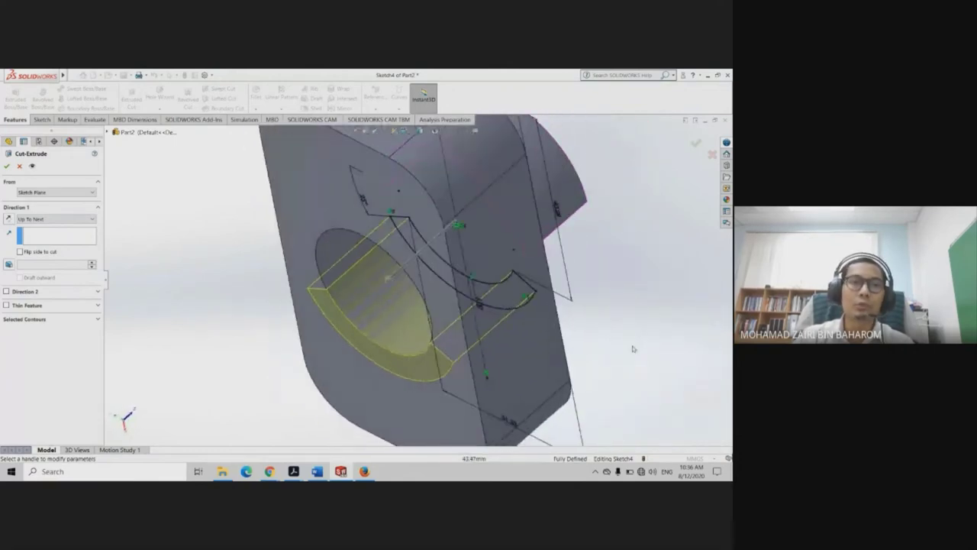
{"action": "left_click", "coordinate": [8, 166]}
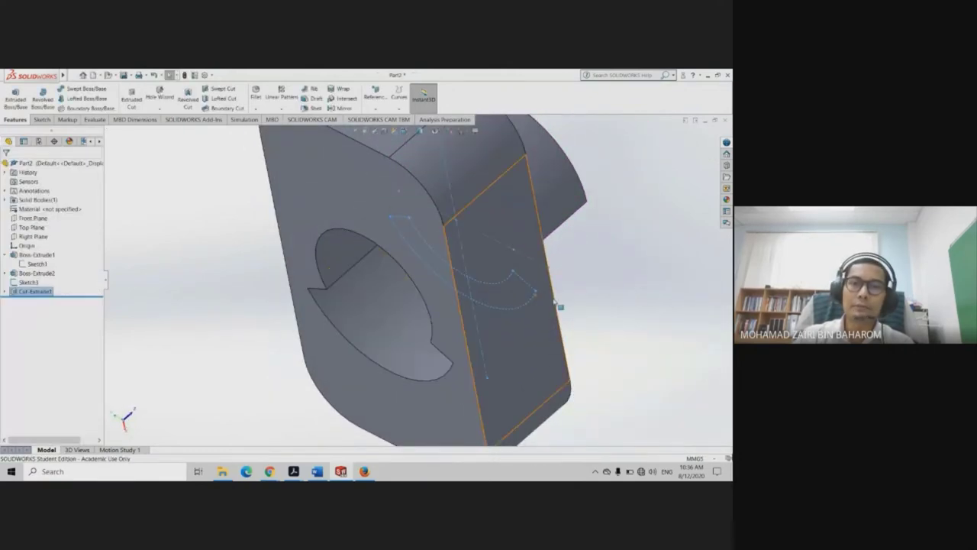
{"action": "middle_click_drag", "start_coordinate": [579, 306], "coordinate": [544, 212]}
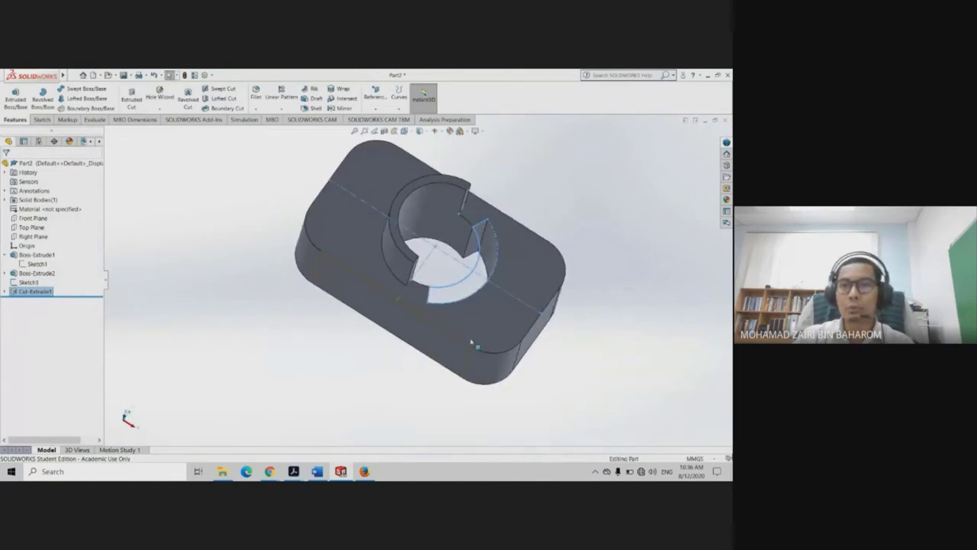
{"action": "mouse_move", "coordinate": [520, 245]}
{"action": "middle_mouse_down"}
{"action": "mouse_move", "coordinate": [432, 322]}
{"action": "mouse_move", "coordinate": [415, 224]}
{"action": "mouse_move", "coordinate": [426, 228]}
{"action": "middle_mouse_up"}
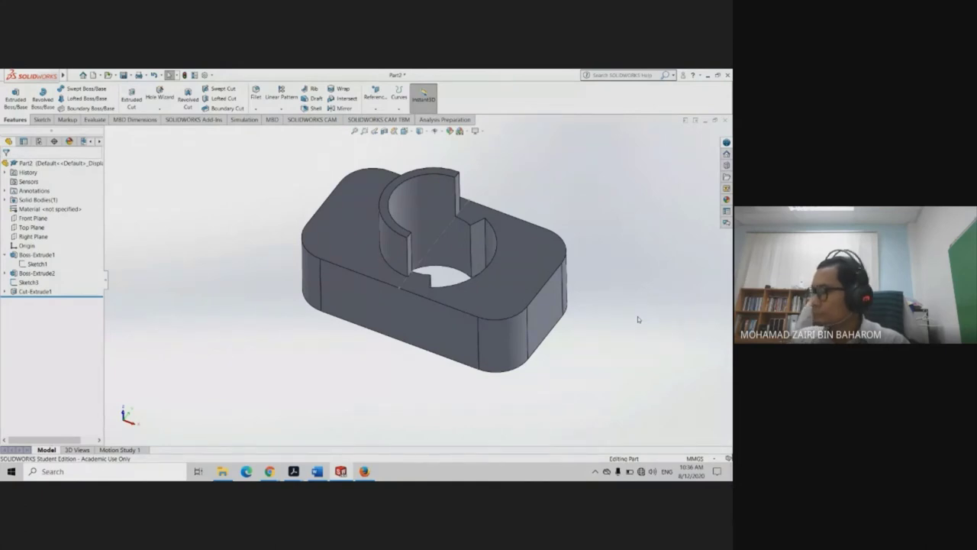
{"action": "mouse_move", "coordinate": [270, 471]}
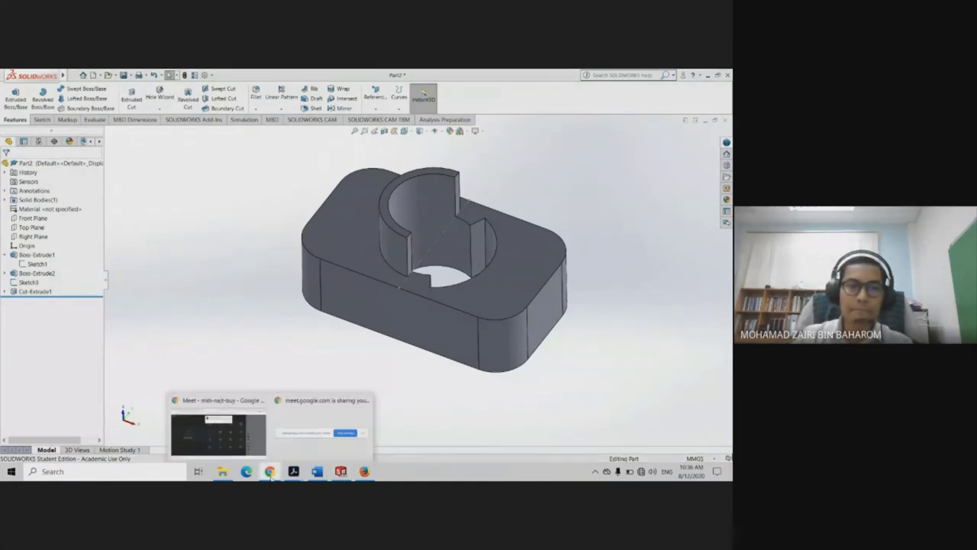
{"action": "mouse_move", "coordinate": [428, 336]}
{"action": "middle_mouse_down"}
{"action": "mouse_move", "coordinate": [578, 211]}
{"action": "mouse_move", "coordinate": [545, 294]}
{"action": "mouse_move", "coordinate": [489, 135]}
{"action": "mouse_move", "coordinate": [506, 107]}
{"action": "mouse_move", "coordinate": [547, 231]}
{"action": "mouse_move", "coordinate": [532, 196]}
{"action": "mouse_move", "coordinate": [526, 256]}
{"action": "mouse_move", "coordinate": [523, 195]}
{"action": "middle_mouse_up"}
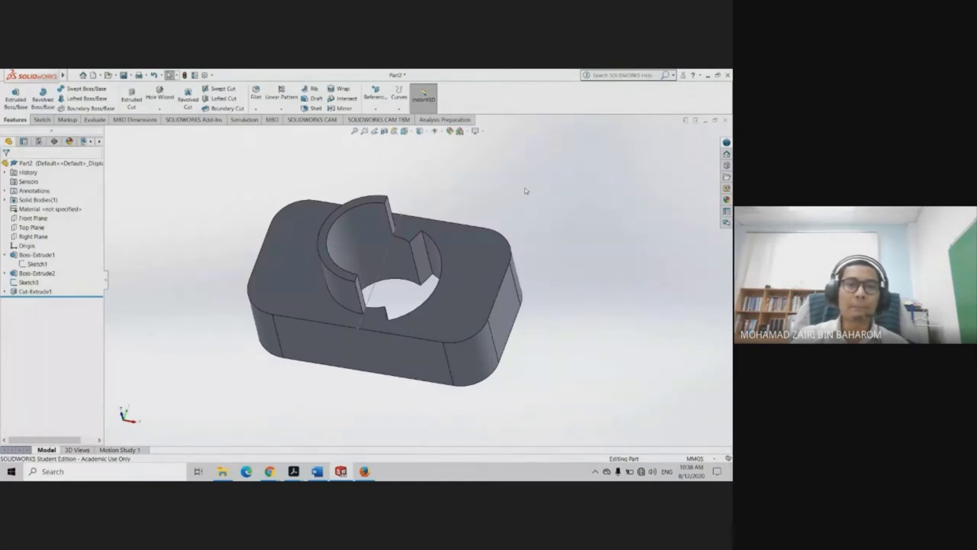
{"action": "left_click", "coordinate": [41, 220]}
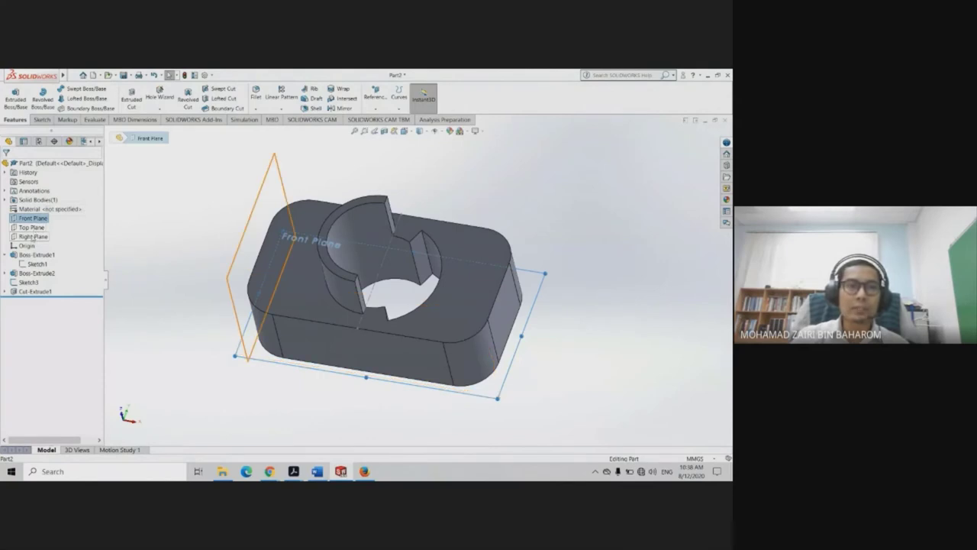
{"action": "left_click", "coordinate": [33, 237]}
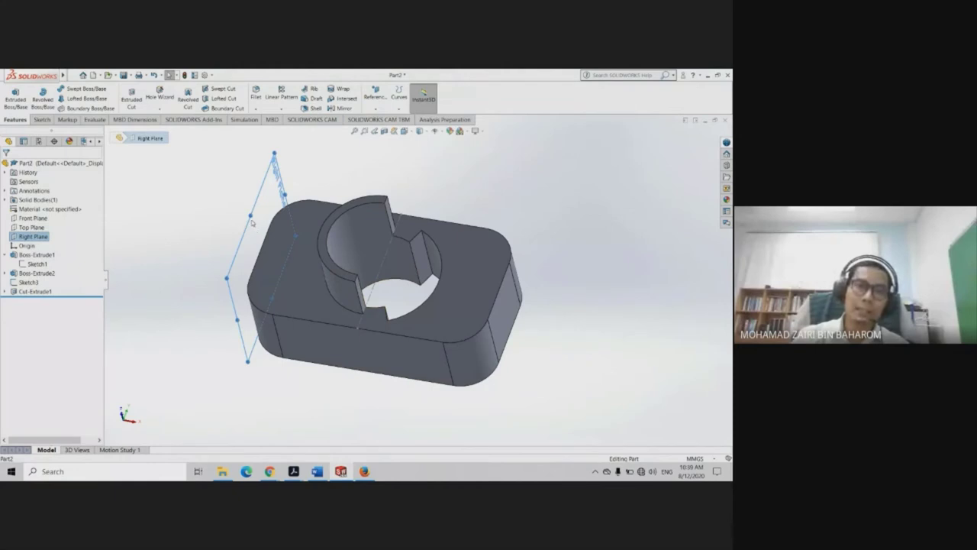
{"action": "mouse_move", "coordinate": [254, 226]}
{"action": "middle_mouse_down"}
{"action": "mouse_move", "coordinate": [331, 206]}
{"action": "mouse_move", "coordinate": [283, 203]}
{"action": "mouse_move", "coordinate": [299, 179]}
{"action": "mouse_move", "coordinate": [298, 231]}
{"action": "middle_mouse_up"}
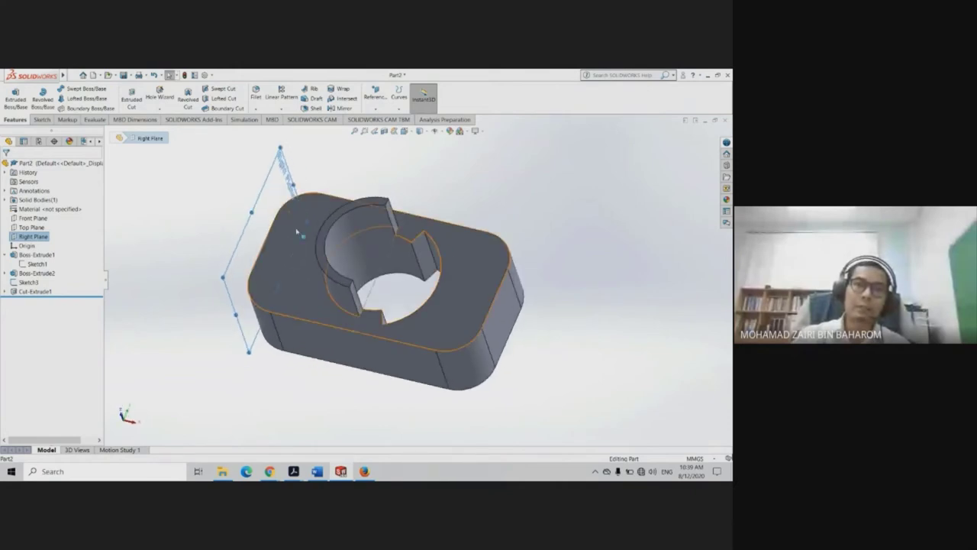
{"action": "left_click", "coordinate": [501, 314]}
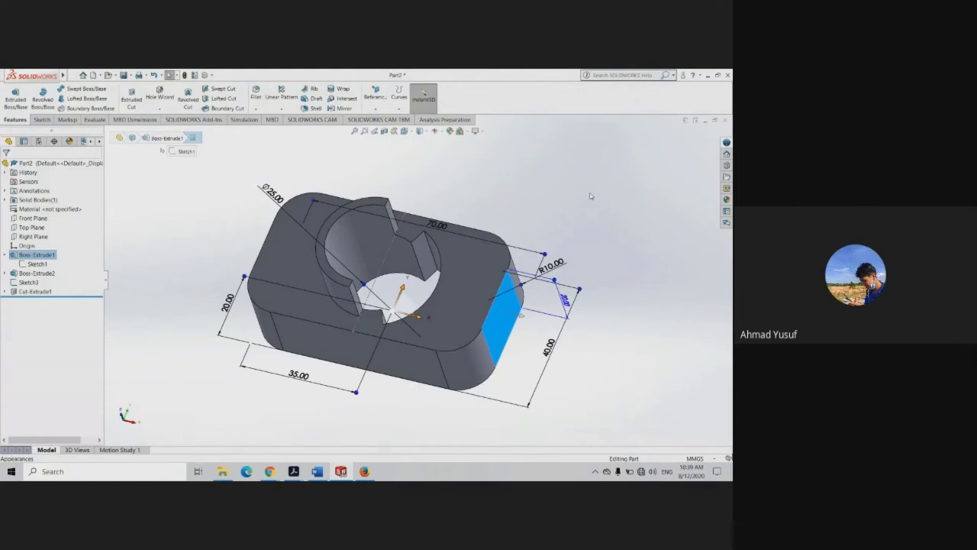
{"action": "left_click", "coordinate": [576, 204]}
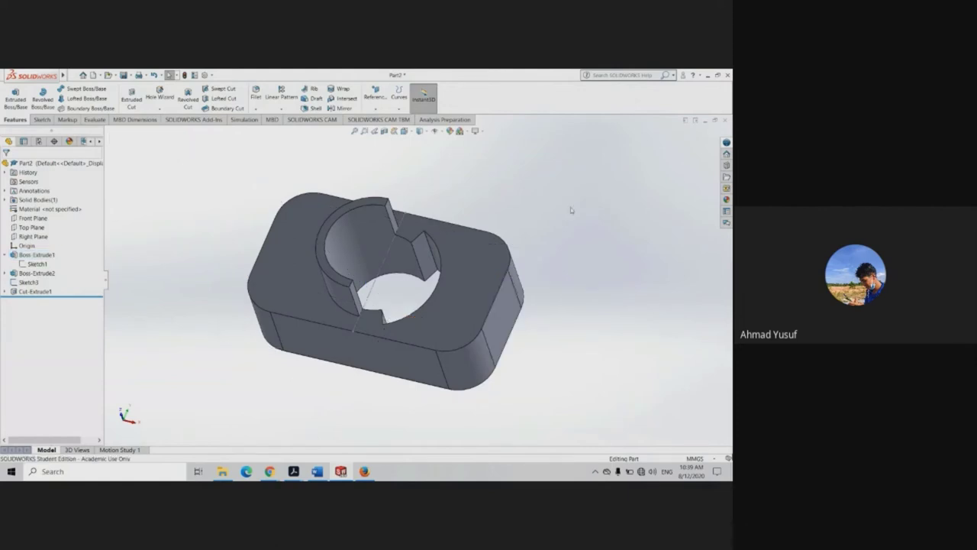
{"action": "left_click", "coordinate": [33, 236]}
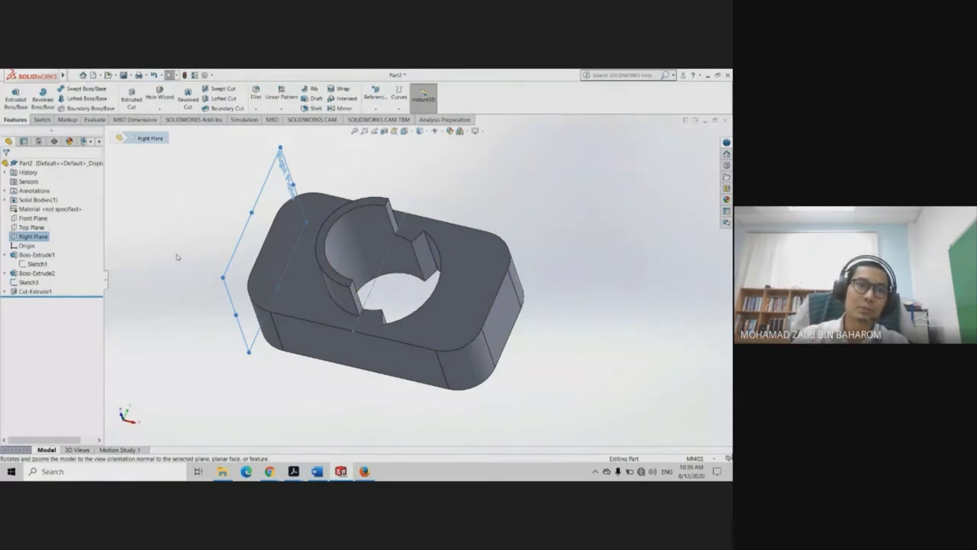
Open a sketch on the Right Plane, view it normal-to and from the left, then discard it
{"action": "right_click", "coordinate": [35, 237]}
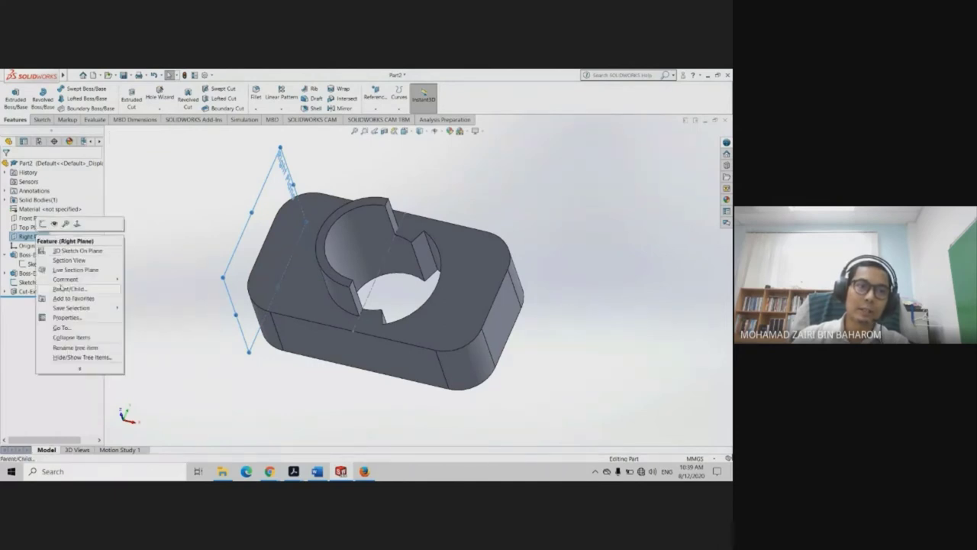
{"action": "left_click", "coordinate": [43, 223]}
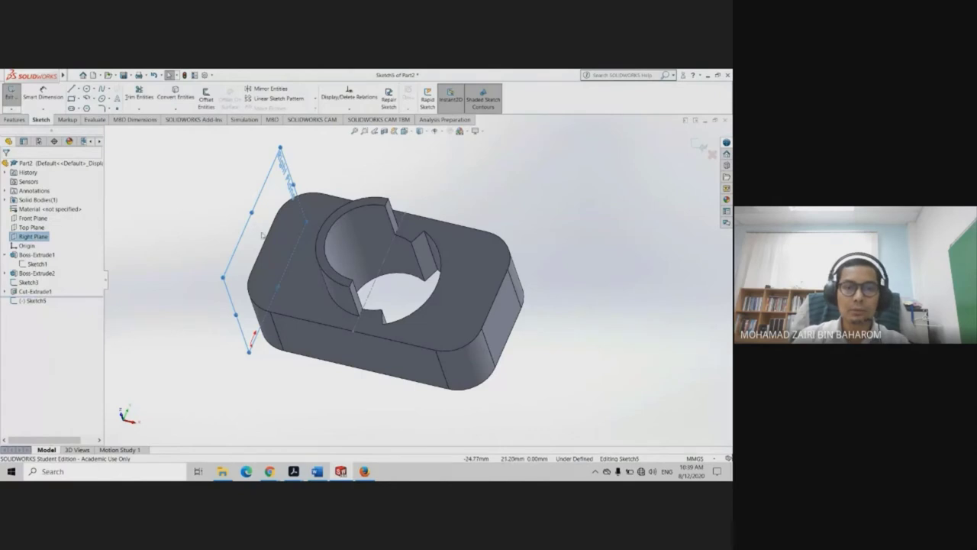
{"action": "key", "text": "space"}
{"action": "left_click", "coordinate": [91, 130]}
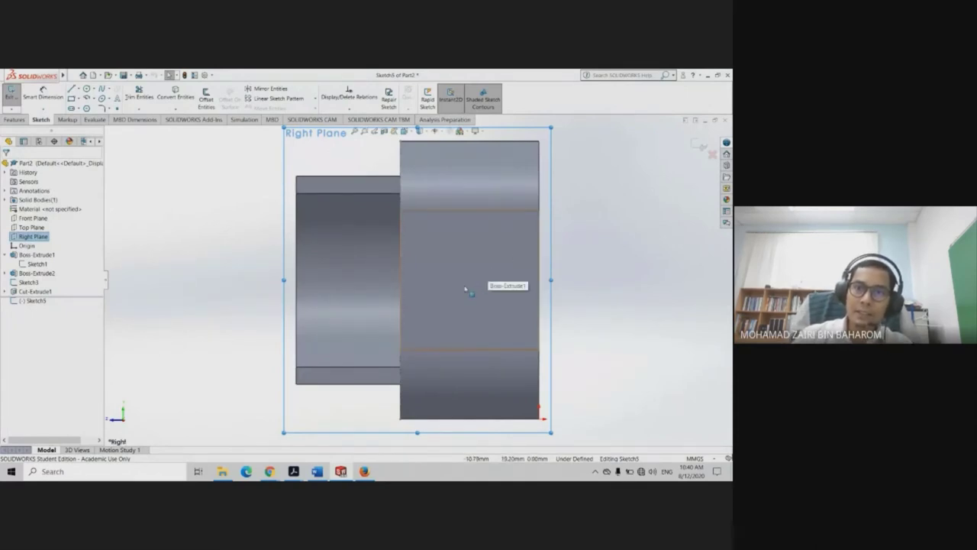
{"action": "mouse_move", "coordinate": [468, 290]}
{"action": "middle_mouse_down"}
{"action": "mouse_move", "coordinate": [494, 281]}
{"action": "mouse_move", "coordinate": [458, 282]}
{"action": "middle_mouse_up"}
{"action": "key", "text": "space"}
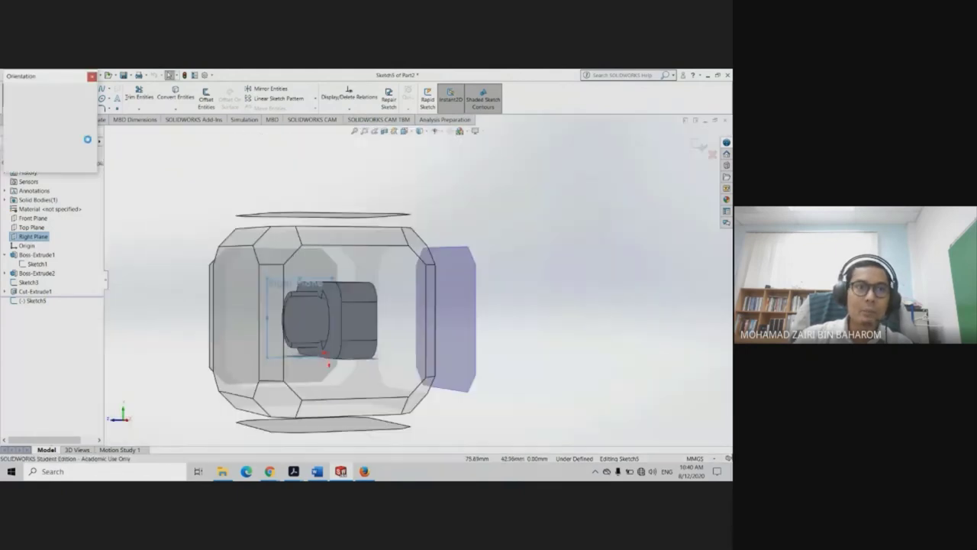
{"action": "left_click", "coordinate": [450, 320]}
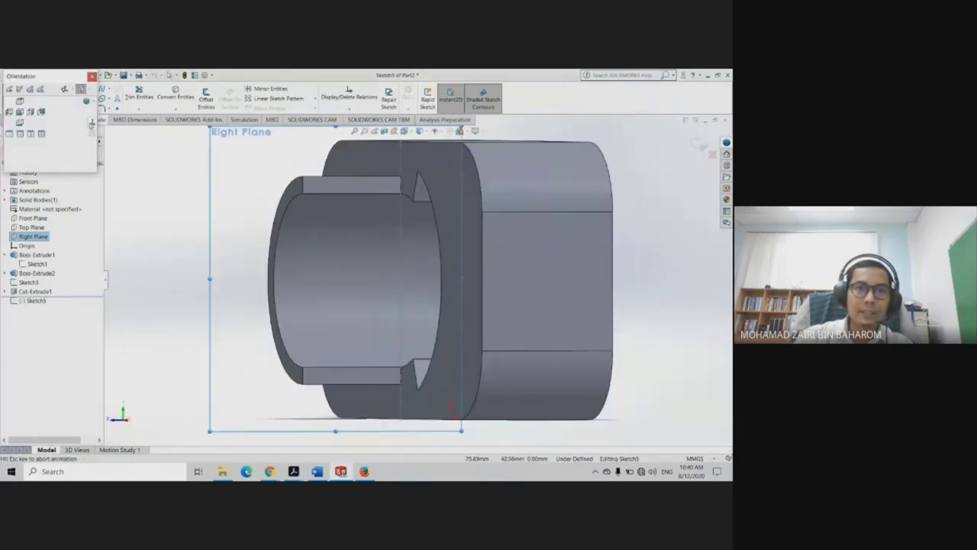
{"action": "key", "text": "space"}
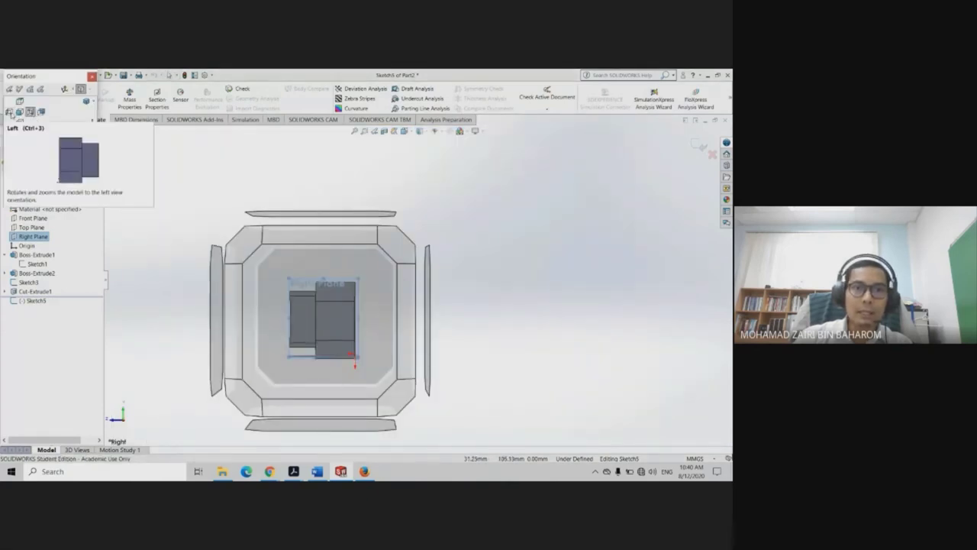
{"action": "left_click", "coordinate": [10, 112]}
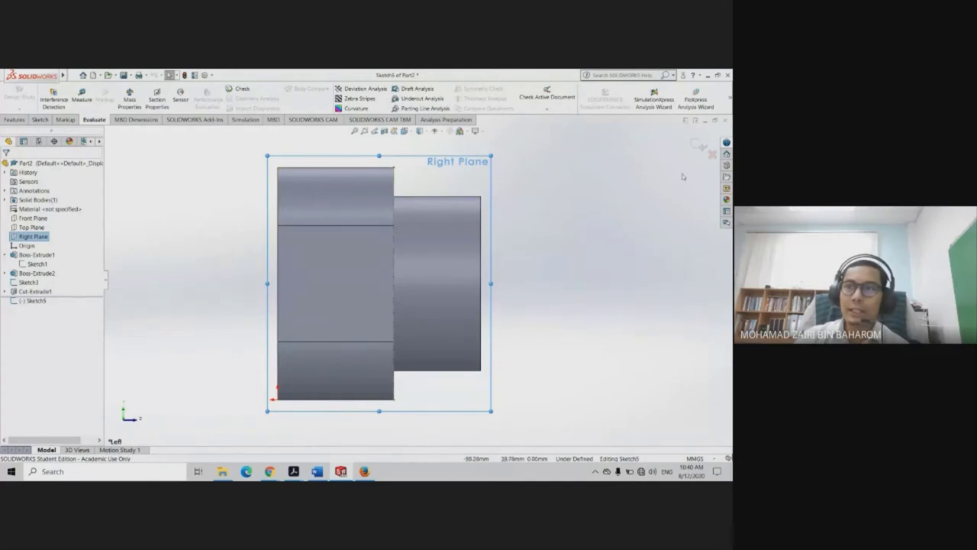
{"action": "left_click", "coordinate": [697, 146]}
Start a new Right Plane sketch, shown in Left view and zoomed to fit
{"action": "mouse_move", "coordinate": [504, 292]}
{"action": "middle_mouse_down"}
{"action": "mouse_move", "coordinate": [443, 294]}
{"action": "mouse_move", "coordinate": [365, 224]}
{"action": "mouse_move", "coordinate": [388, 283]}
{"action": "mouse_move", "coordinate": [380, 278]}
{"action": "middle_mouse_up"}
{"action": "left_click", "coordinate": [34, 237]}
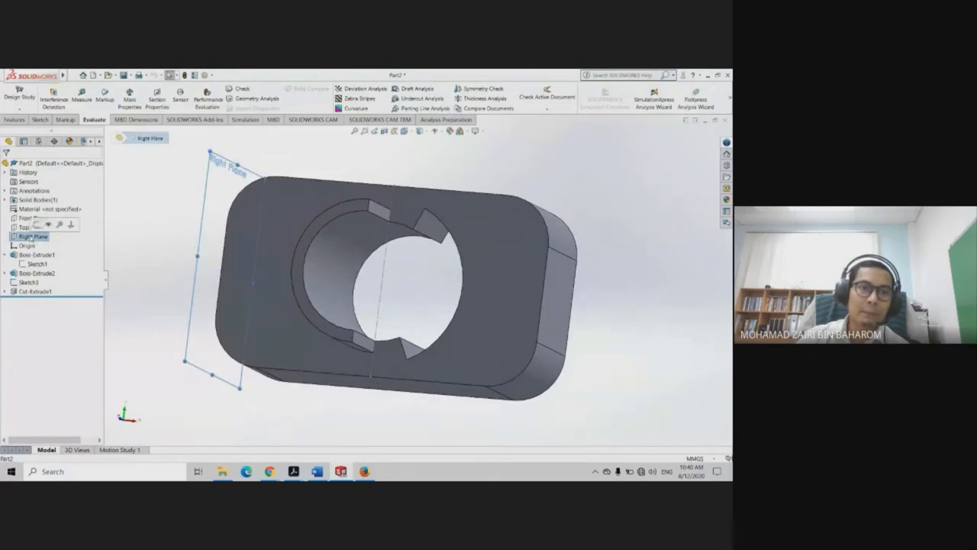
{"action": "mouse_move", "coordinate": [257, 227]}
{"action": "middle_mouse_down"}
{"action": "mouse_move", "coordinate": [253, 213]}
{"action": "mouse_move", "coordinate": [219, 218]}
{"action": "mouse_move", "coordinate": [249, 219]}
{"action": "middle_mouse_up"}
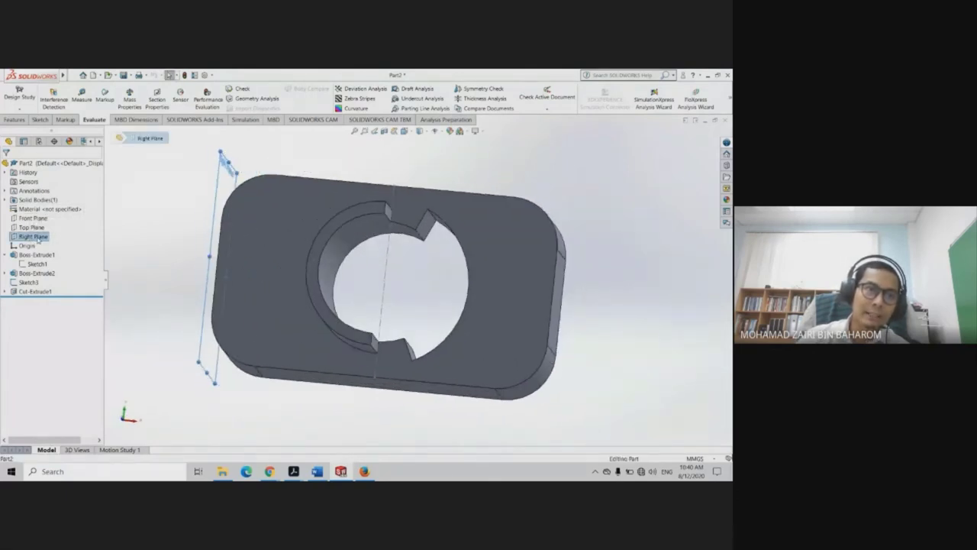
{"action": "right_click", "coordinate": [38, 239]}
{"action": "left_click", "coordinate": [59, 228]}
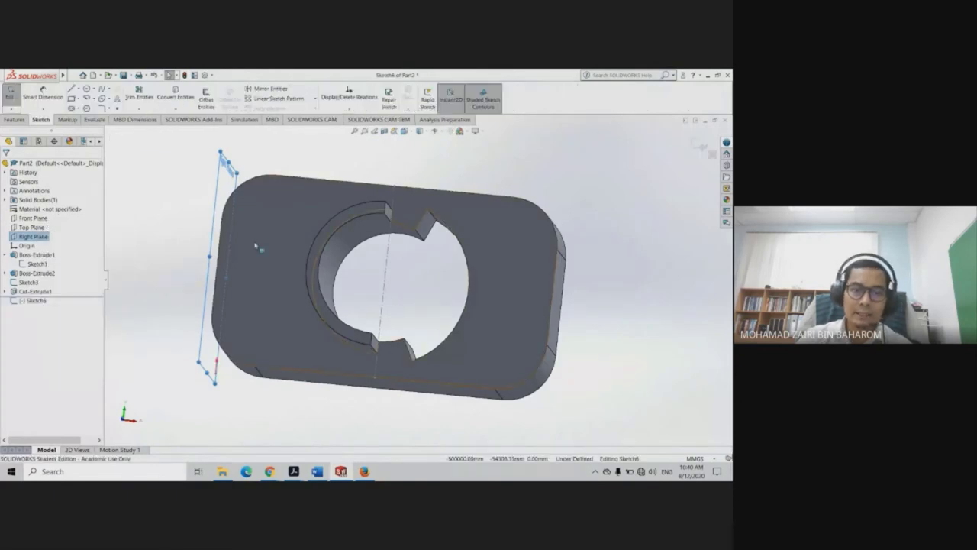
{"action": "key", "text": "space"}
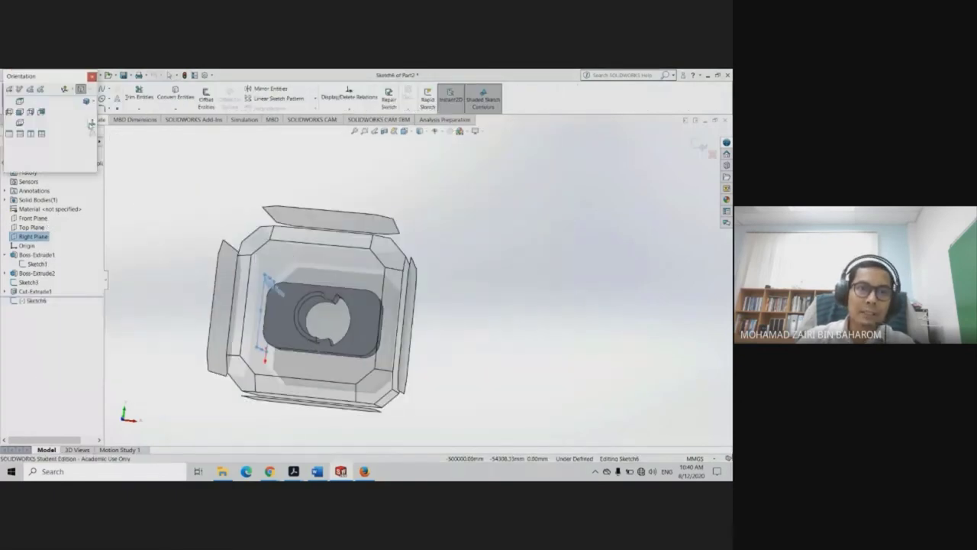
{"action": "left_click", "coordinate": [91, 124]}
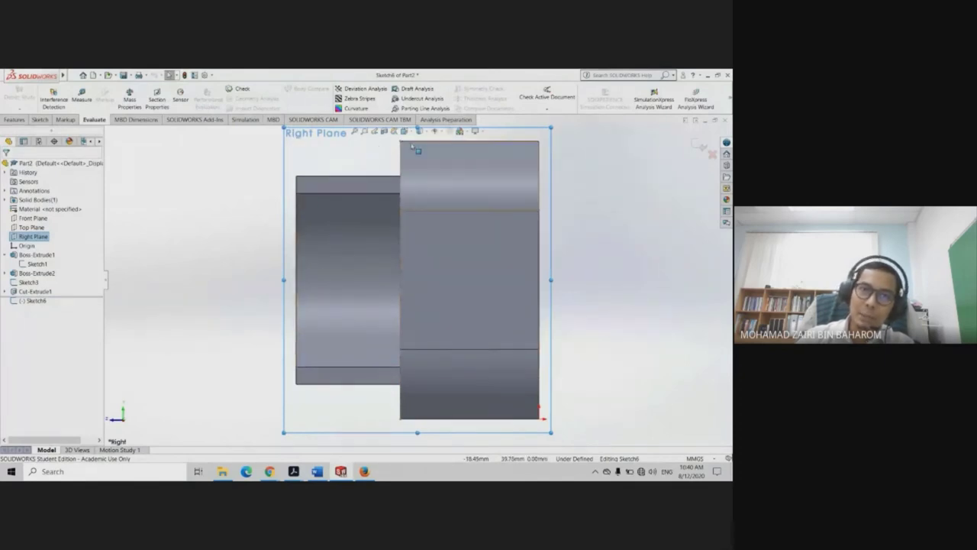
{"action": "mouse_move", "coordinate": [504, 316]}
{"action": "middle_mouse_down"}
{"action": "mouse_move", "coordinate": [517, 313]}
{"action": "mouse_move", "coordinate": [489, 307]}
{"action": "middle_mouse_up"}
{"action": "key", "text": "space"}
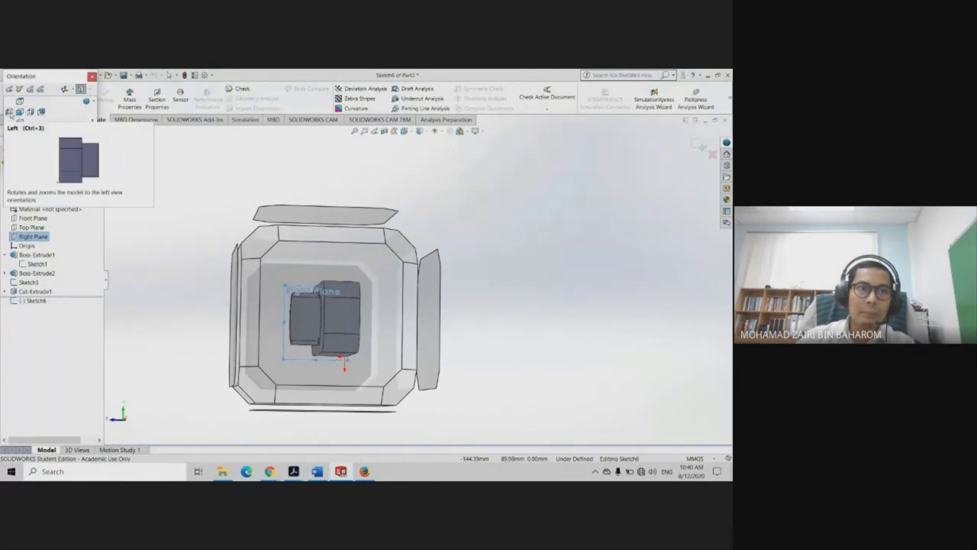
{"action": "left_click", "coordinate": [9, 113]}
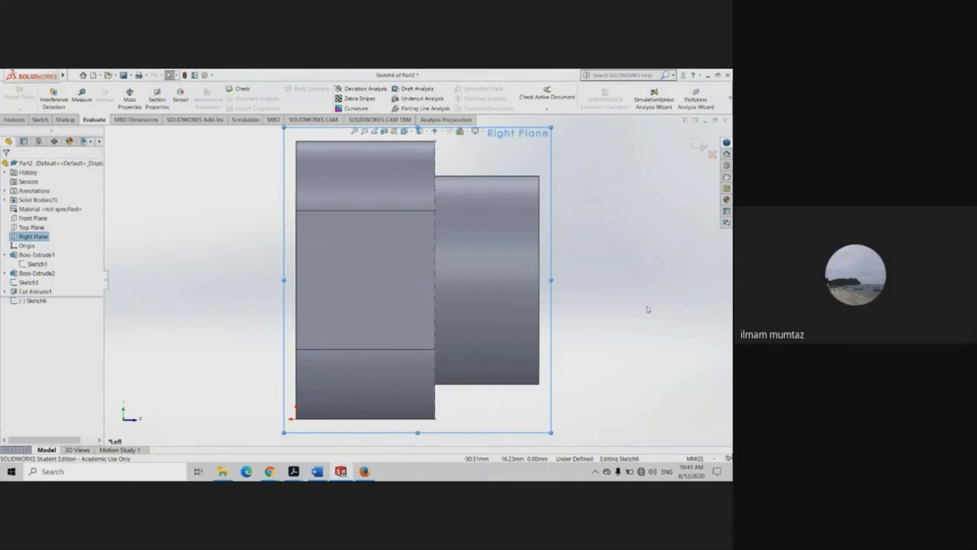
{"action": "key", "text": "f"}
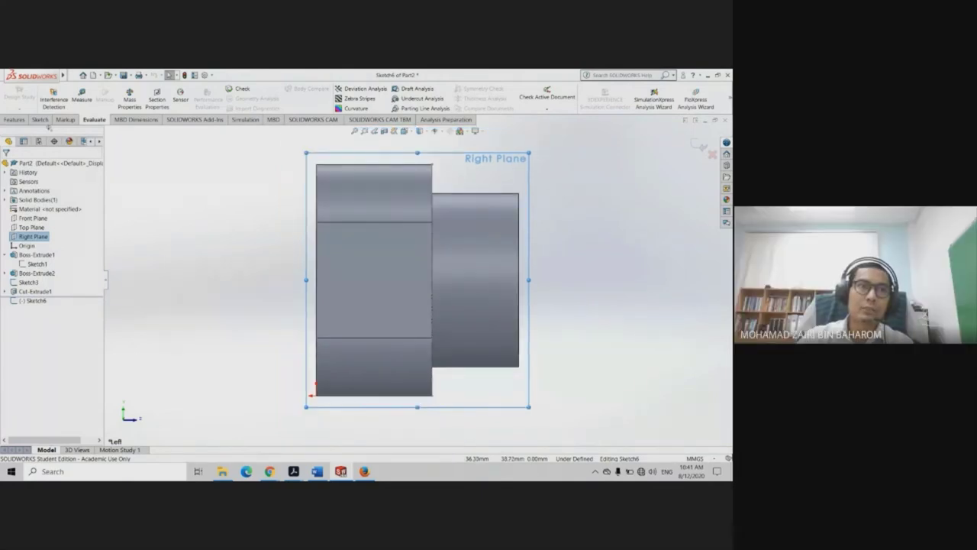
{"action": "left_click", "coordinate": [42, 121]}
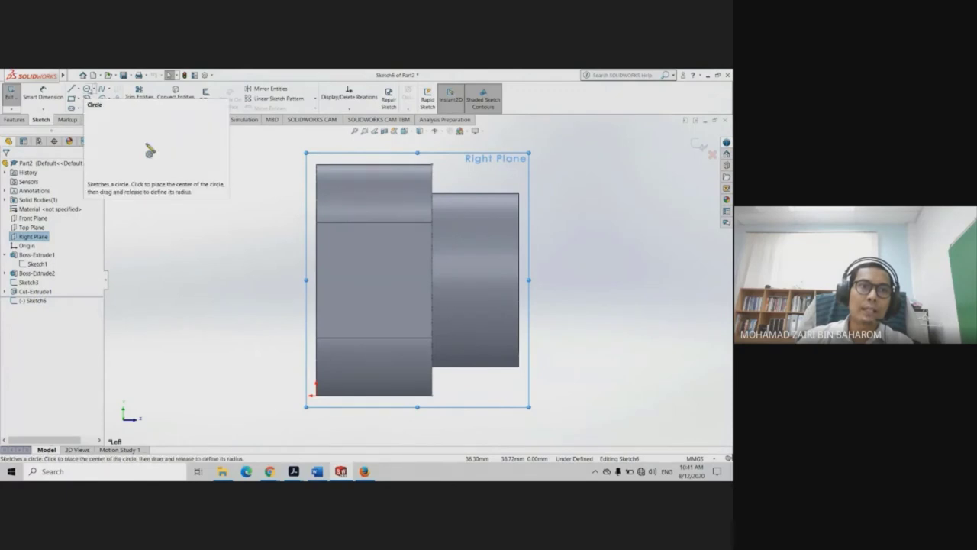
Draw a circle on the block's side face
{"action": "left_click", "coordinate": [86, 88]}
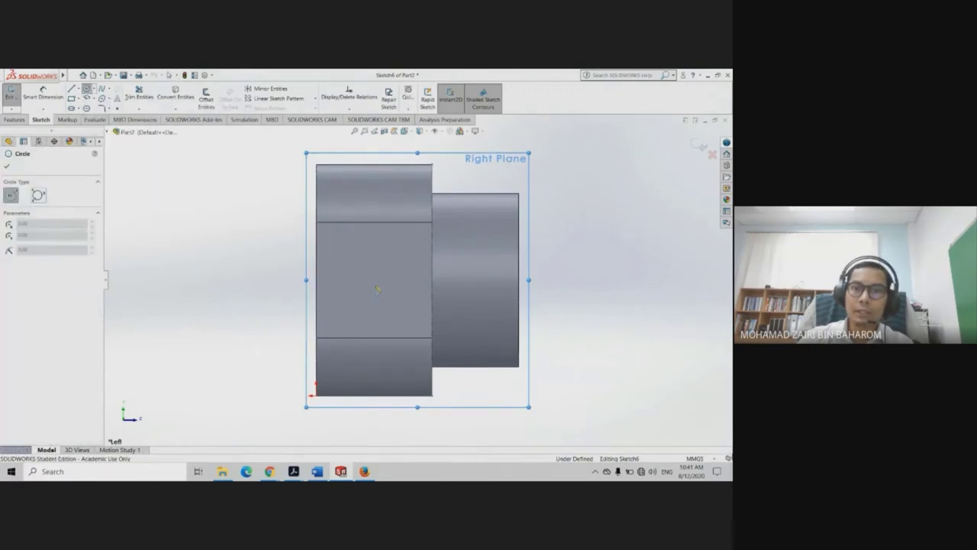
{"action": "left_click", "coordinate": [375, 338]}
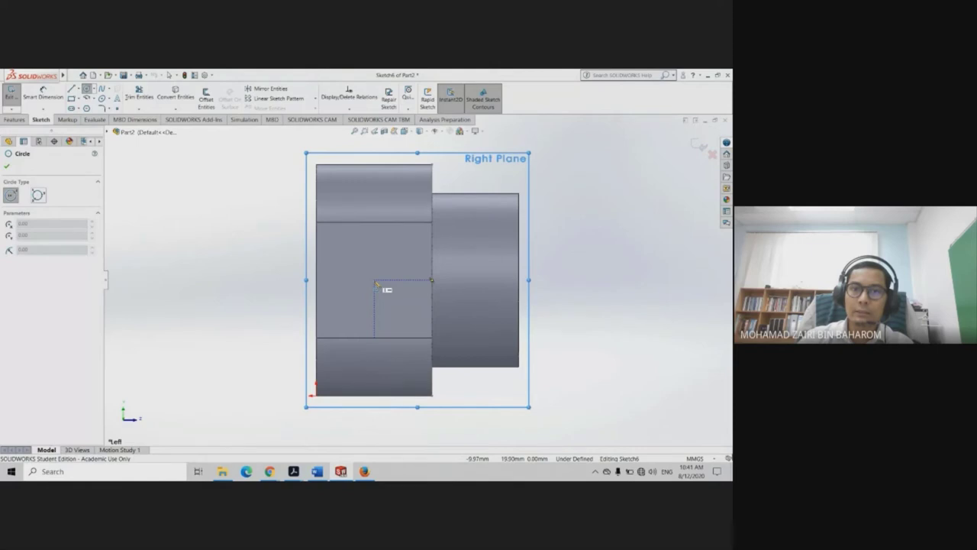
{"action": "left_click", "coordinate": [374, 280]}
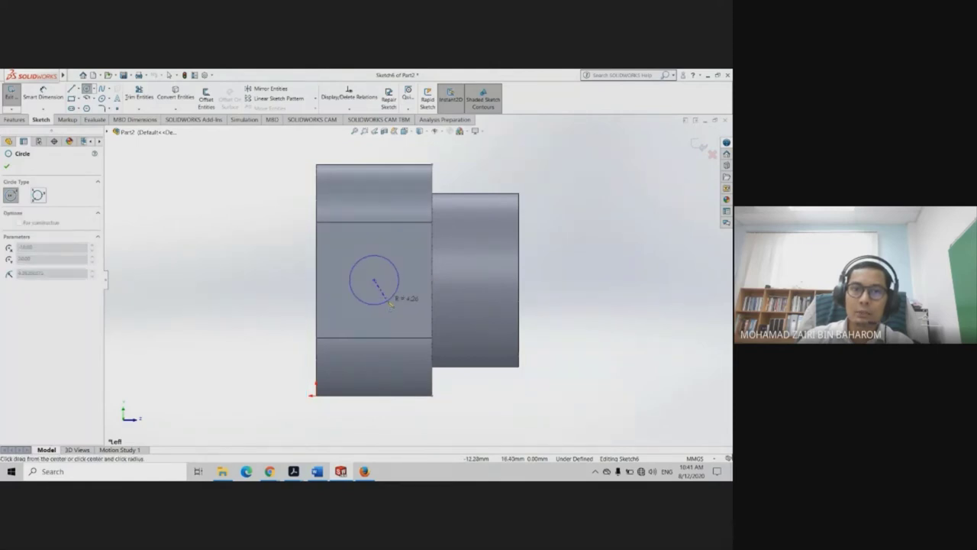
{"action": "left_click", "coordinate": [391, 304]}
{"action": "key", "text": "Escape"}
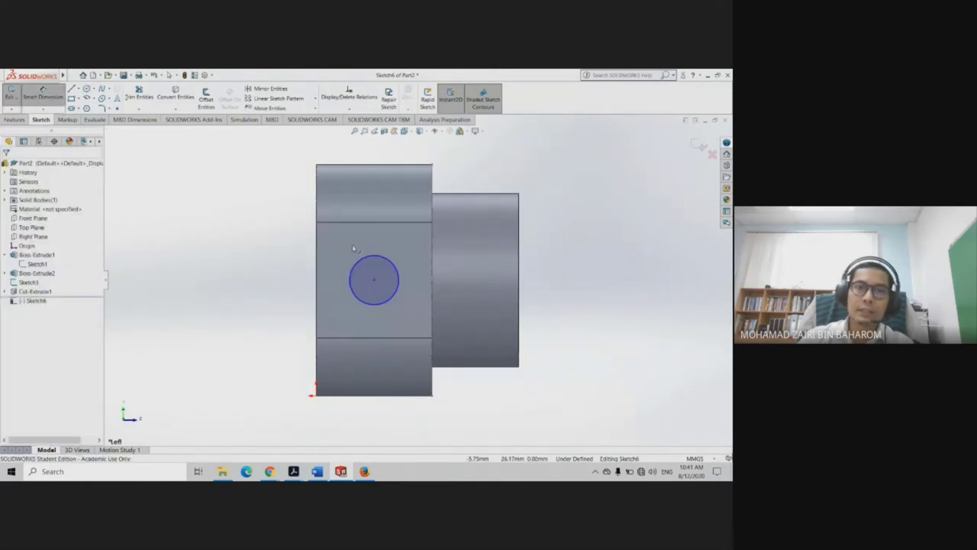
Dimension the circle to Ø10, 20 mm up and 10 mm across from the bottom corner
{"action": "left_click", "coordinate": [353, 265]}
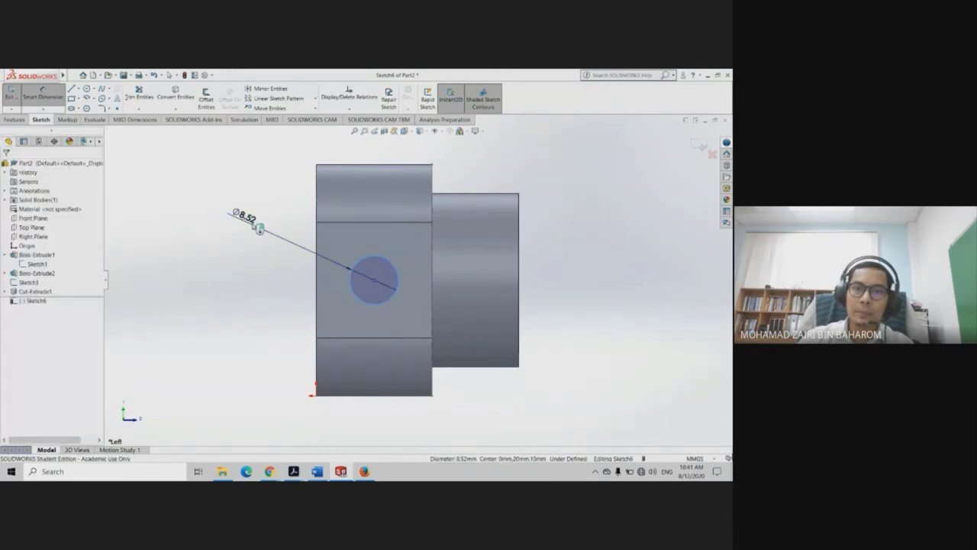
{"action": "left_click", "coordinate": [260, 229]}
{"action": "type", "text": "10"}
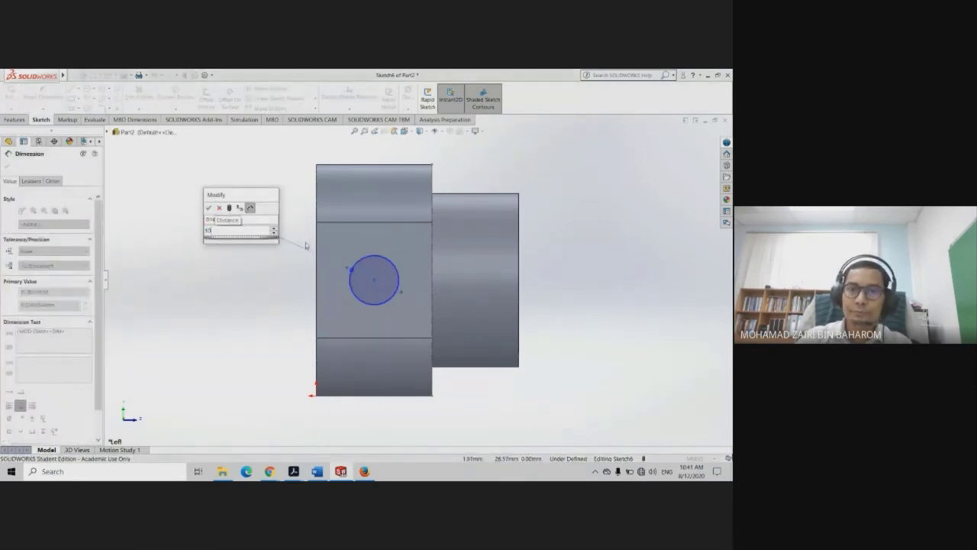
{"action": "key", "text": "Return"}
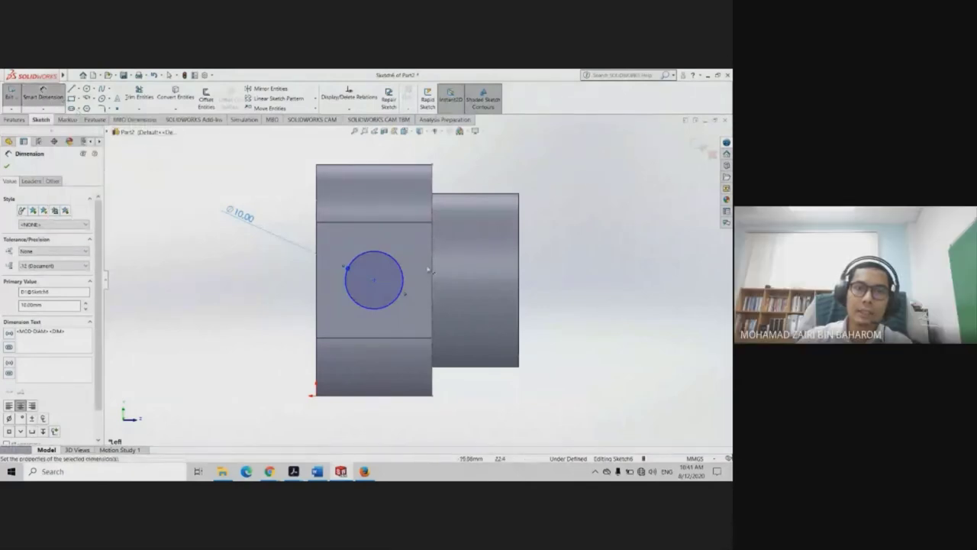
{"action": "left_click", "coordinate": [359, 306]}
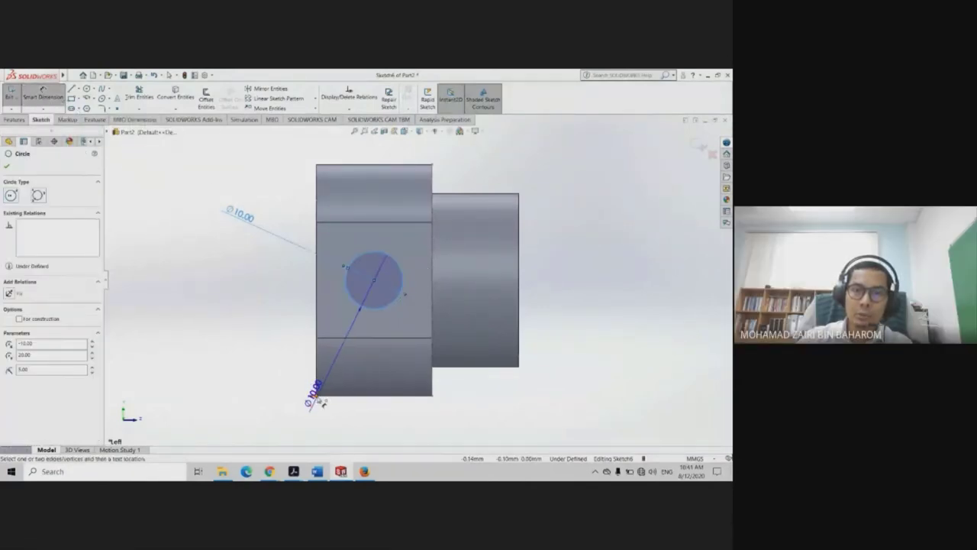
{"action": "left_click", "coordinate": [317, 395]}
{"action": "left_click", "coordinate": [264, 341]}
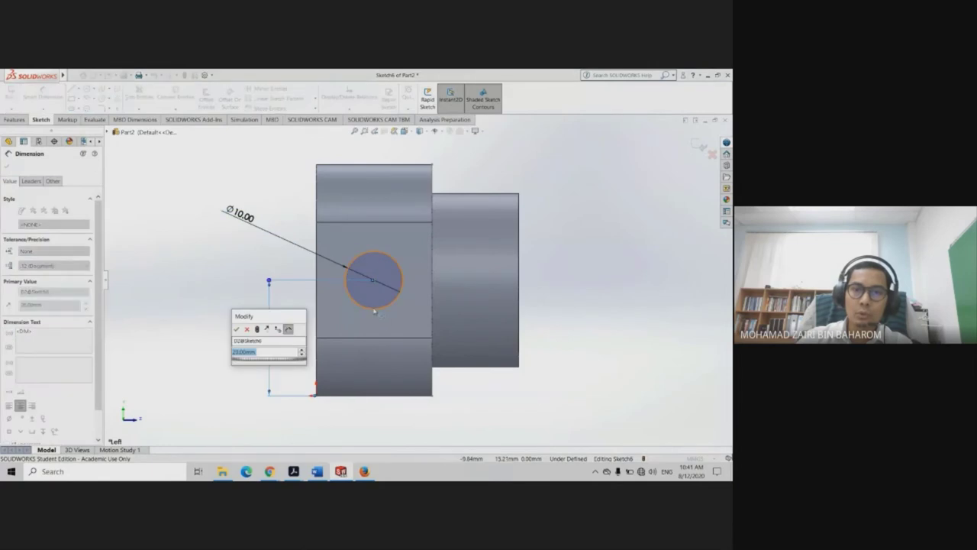
{"action": "key", "text": "Return"}
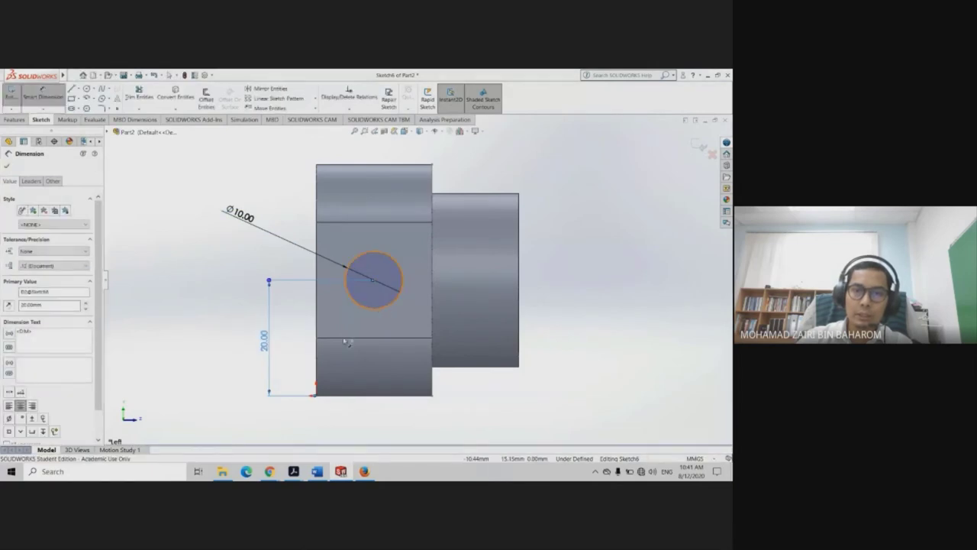
{"action": "left_click", "coordinate": [360, 305]}
{"action": "left_click", "coordinate": [318, 398]}
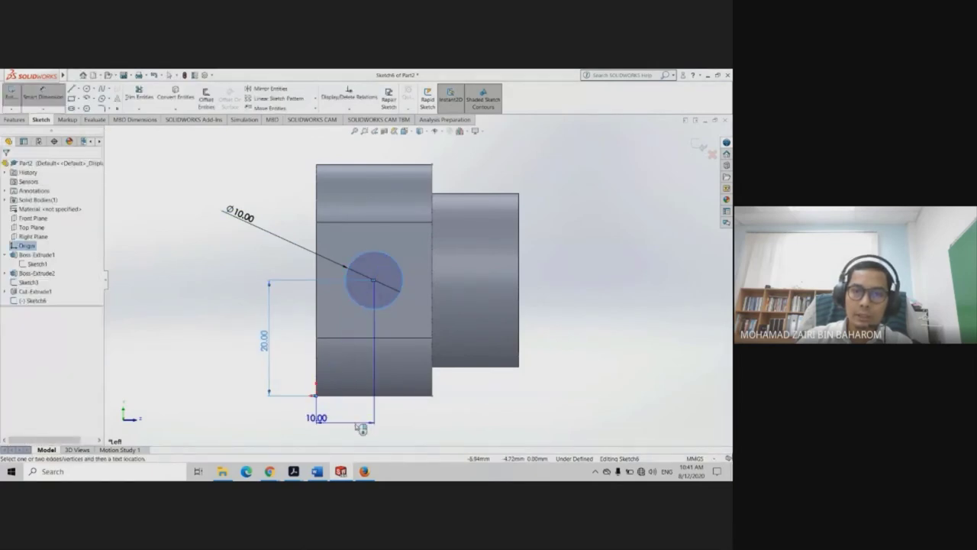
{"action": "left_click", "coordinate": [356, 424]}
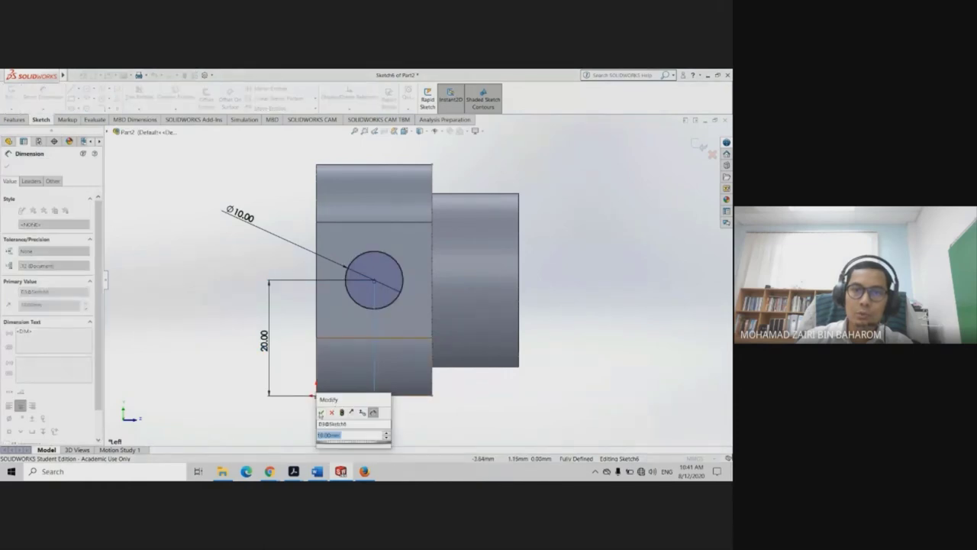
{"action": "left_click", "coordinate": [321, 412]}
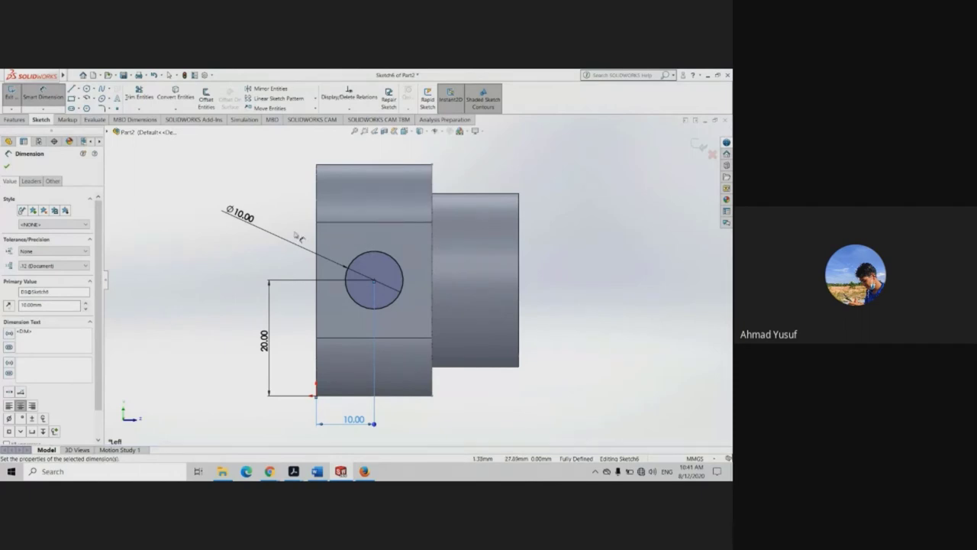
Mute a noisy participant for everyone in the video call
{"action": "left_click", "coordinate": [256, 445]}
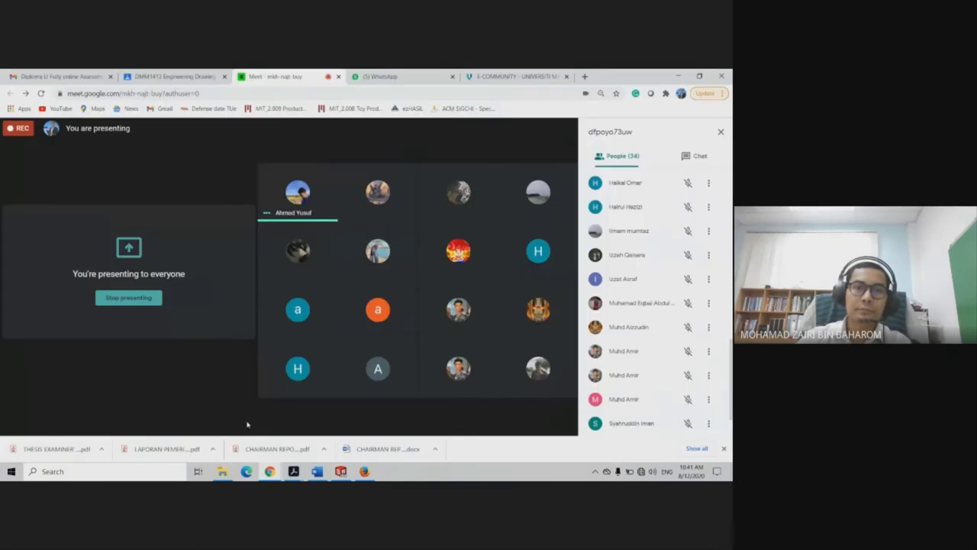
{"action": "left_click", "coordinate": [297, 191]}
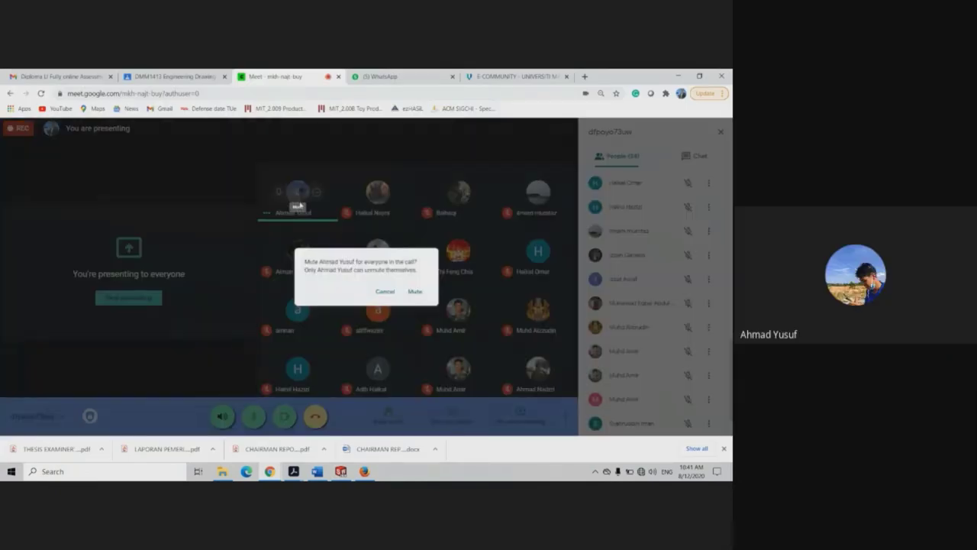
{"action": "left_click", "coordinate": [414, 291]}
Start an Extruded Boss/Base on the circle, reversed to point outward
{"action": "key", "text": "alt+Tab"}
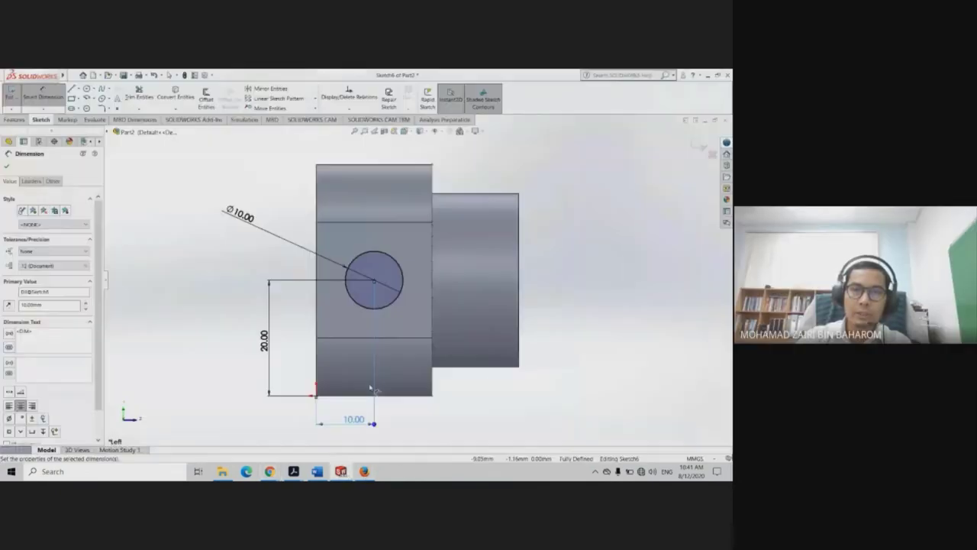
{"action": "left_click", "coordinate": [9, 167]}
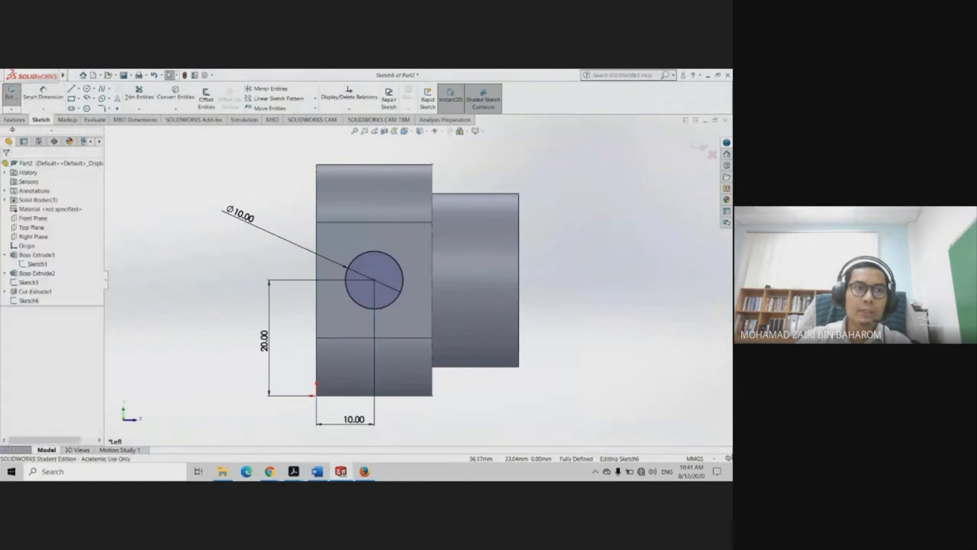
{"action": "left_click", "coordinate": [14, 120]}
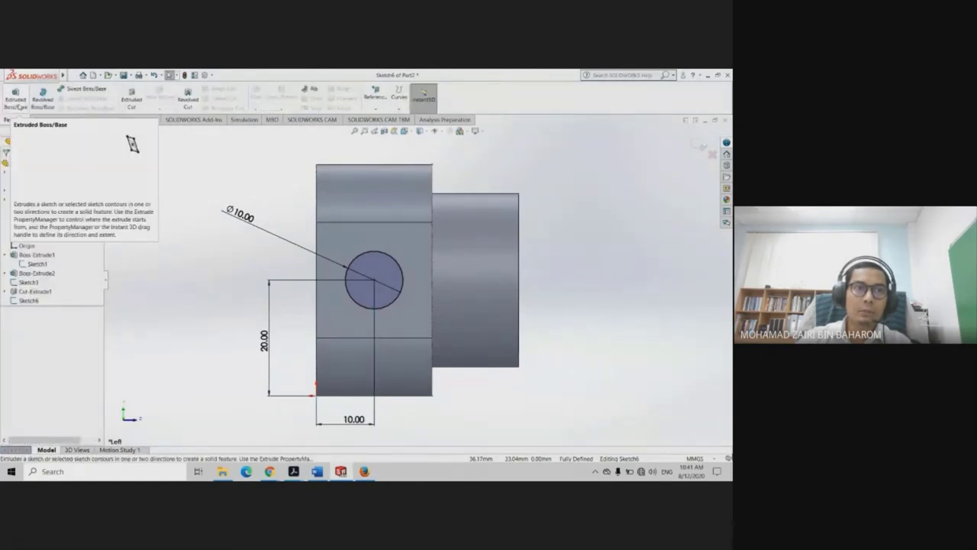
{"action": "left_click", "coordinate": [16, 106]}
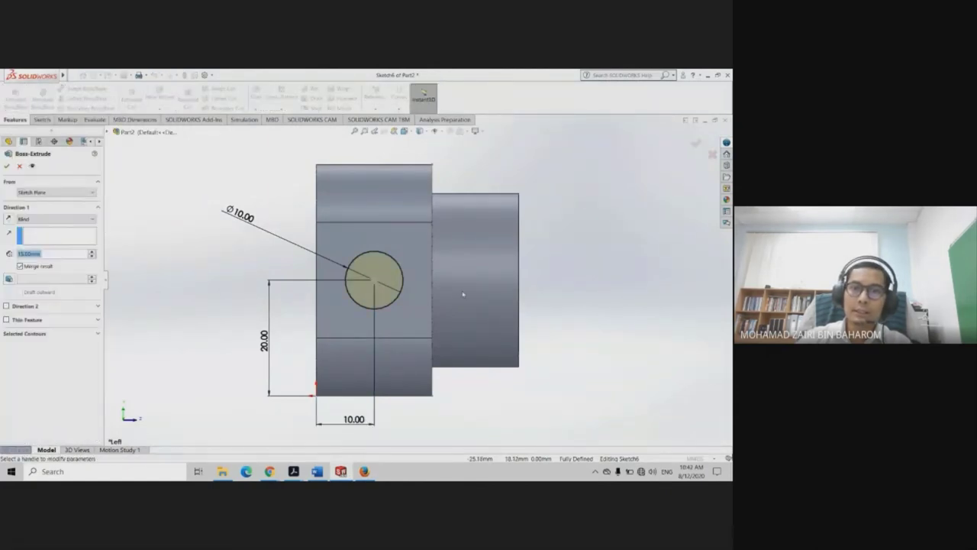
{"action": "mouse_move", "coordinate": [463, 294]}
{"action": "middle_mouse_down"}
{"action": "mouse_move", "coordinate": [311, 277]}
{"action": "mouse_move", "coordinate": [396, 282]}
{"action": "mouse_move", "coordinate": [452, 313]}
{"action": "mouse_move", "coordinate": [358, 148]}
{"action": "mouse_move", "coordinate": [405, 252]}
{"action": "mouse_move", "coordinate": [413, 175]}
{"action": "mouse_move", "coordinate": [318, 256]}
{"action": "middle_mouse_up"}
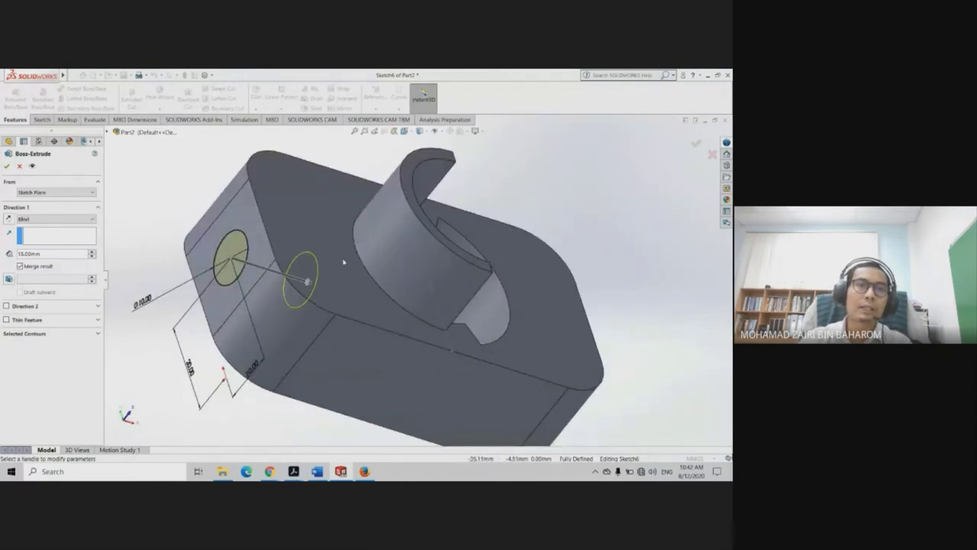
{"action": "left_click", "coordinate": [10, 219]}
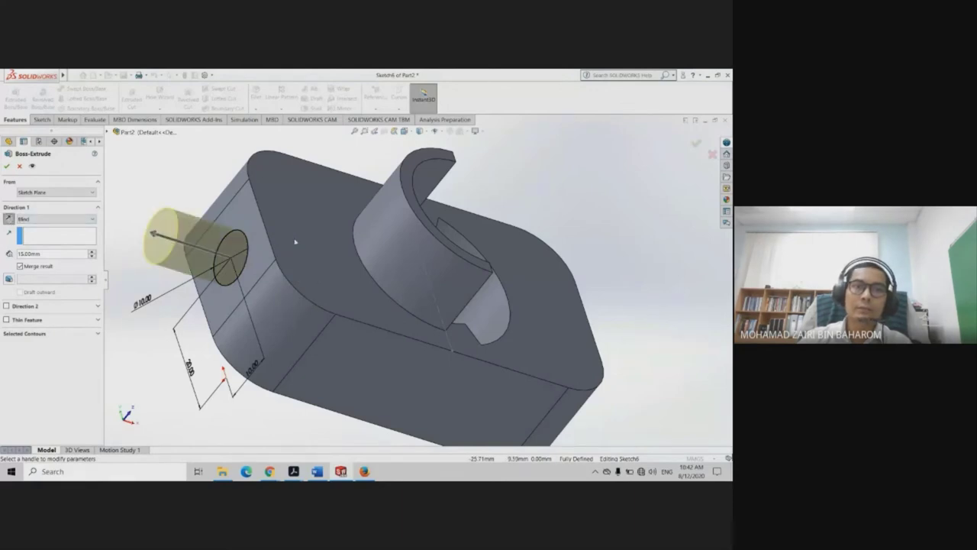
Set the boss depth to 5 mm and enable Direction 2
{"action": "middle_click_drag", "start_coordinate": [330, 246], "coordinate": [54, 245]}
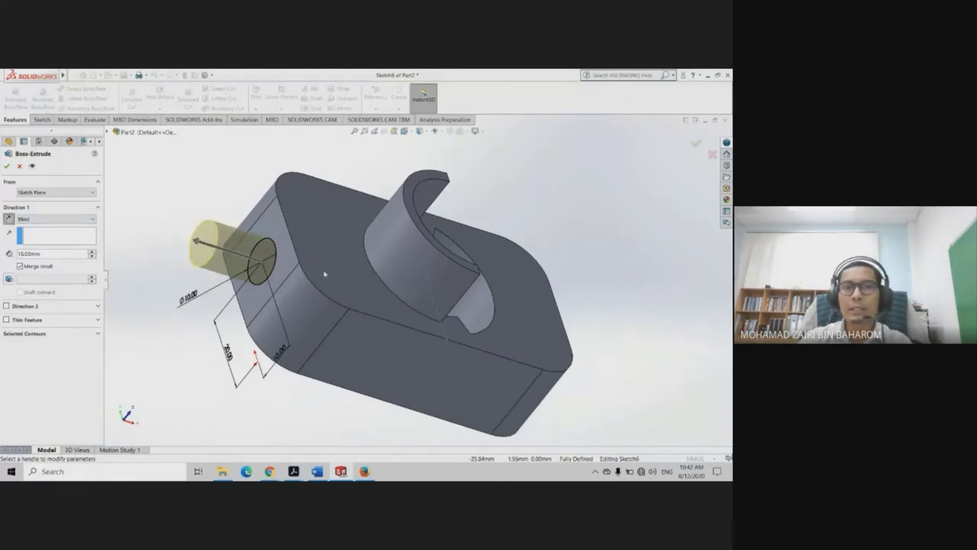
{"action": "double_click", "coordinate": [44, 255]}
{"action": "type", "text": "5"}
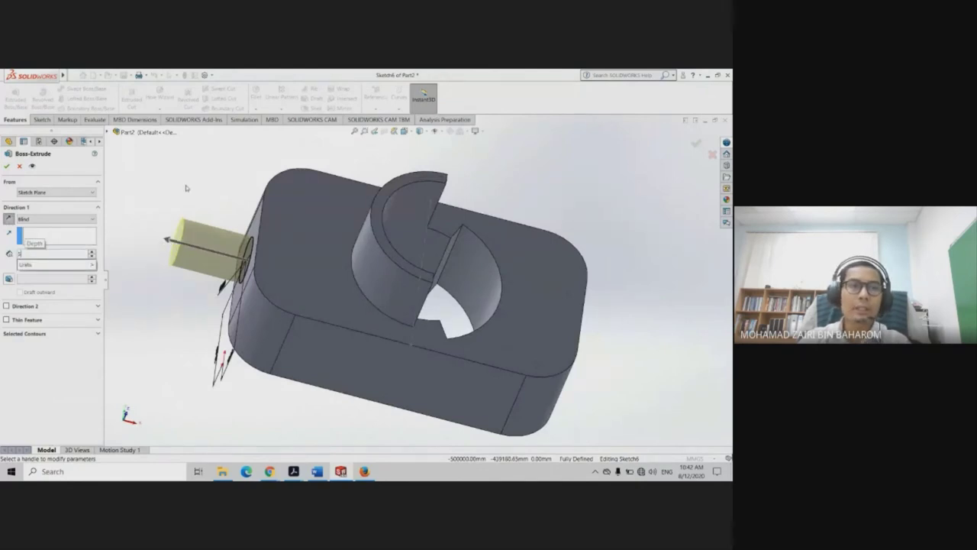
{"action": "key", "text": "Return"}
{"action": "scroll", "coordinate": [241, 221], "scroll_direction": "down", "scroll_amount": 1}
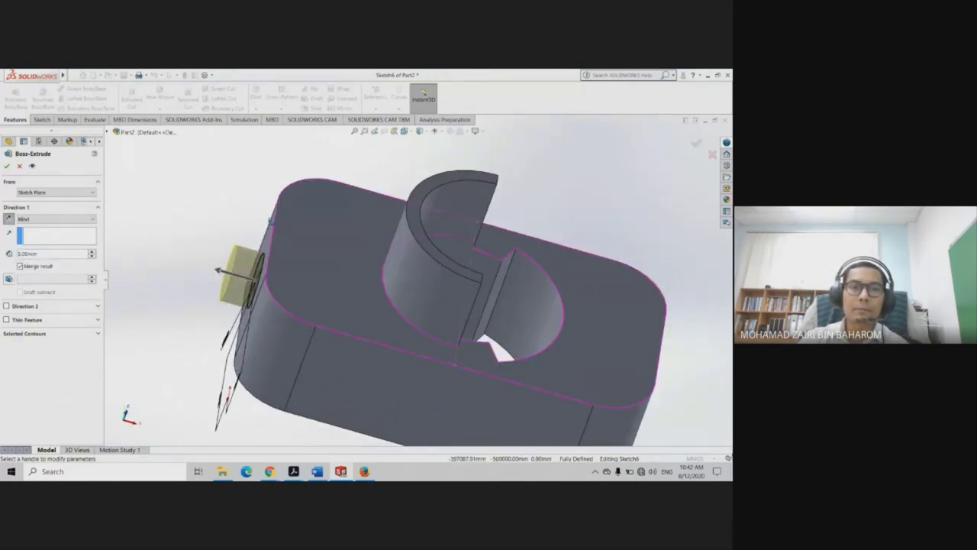
{"action": "mouse_move", "coordinate": [328, 229]}
{"action": "middle_mouse_down"}
{"action": "mouse_move", "coordinate": [287, 186]}
{"action": "mouse_move", "coordinate": [320, 244]}
{"action": "middle_mouse_up"}
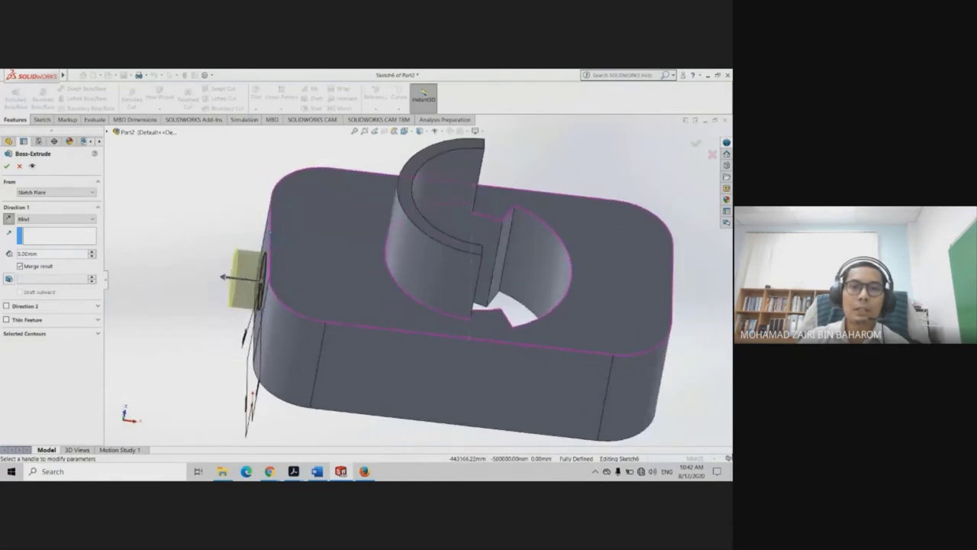
{"action": "middle_click_drag", "start_coordinate": [458, 306], "coordinate": [489, 290]}
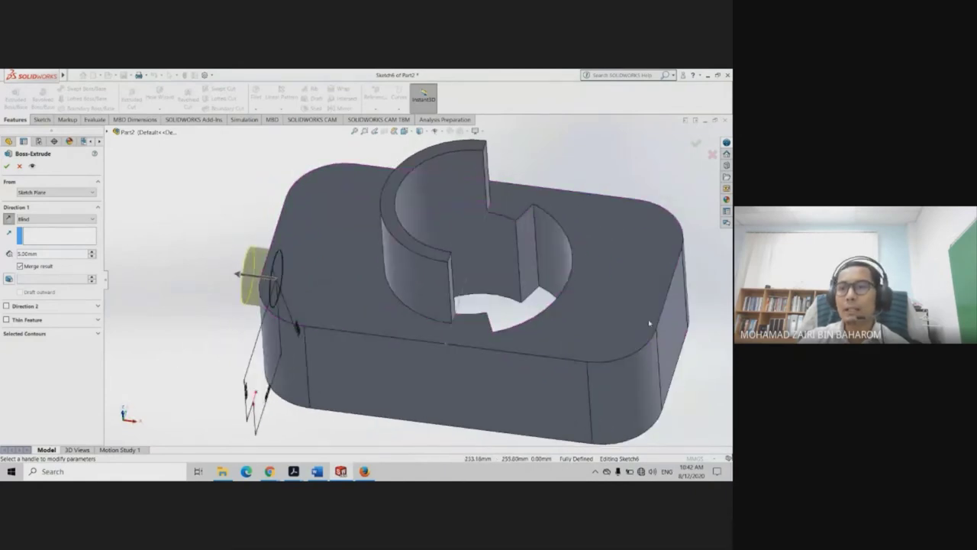
{"action": "left_click", "coordinate": [7, 306]}
Try a 77 mm second direction and Offset From Surface, then uncheck Direction 2
{"action": "scroll", "coordinate": [370, 302], "scroll_direction": "up", "scroll_amount": 2}
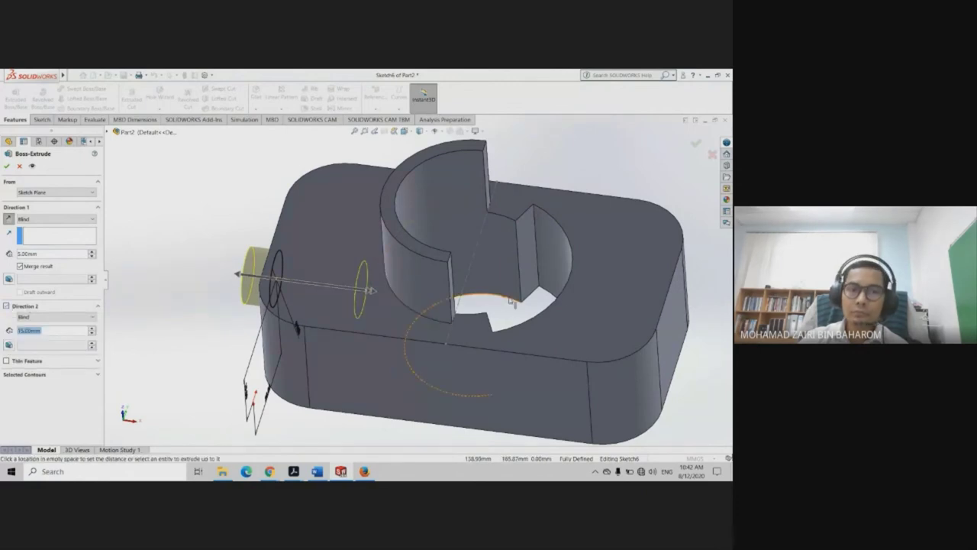
{"action": "mouse_move", "coordinate": [524, 300]}
{"action": "middle_mouse_down"}
{"action": "mouse_move", "coordinate": [499, 325]}
{"action": "mouse_move", "coordinate": [488, 322]}
{"action": "middle_mouse_up"}
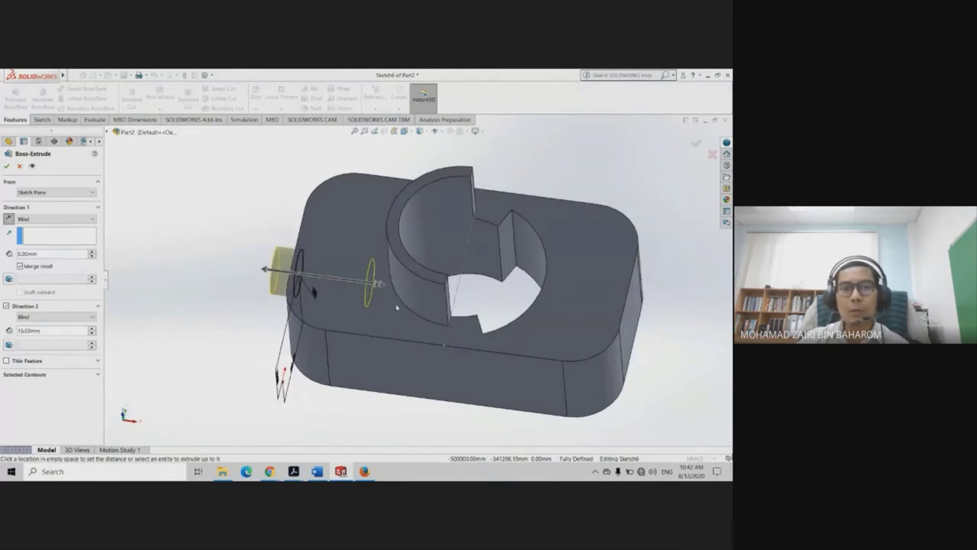
{"action": "left_click_drag", "start_coordinate": [379, 287], "coordinate": [664, 333]}
{"action": "mouse_move", "coordinate": [509, 298]}
{"action": "middle_mouse_down"}
{"action": "mouse_move", "coordinate": [509, 273]}
{"action": "mouse_move", "coordinate": [492, 332]}
{"action": "mouse_move", "coordinate": [489, 275]}
{"action": "mouse_move", "coordinate": [322, 300]}
{"action": "middle_mouse_up"}
{"action": "left_click", "coordinate": [38, 316]}
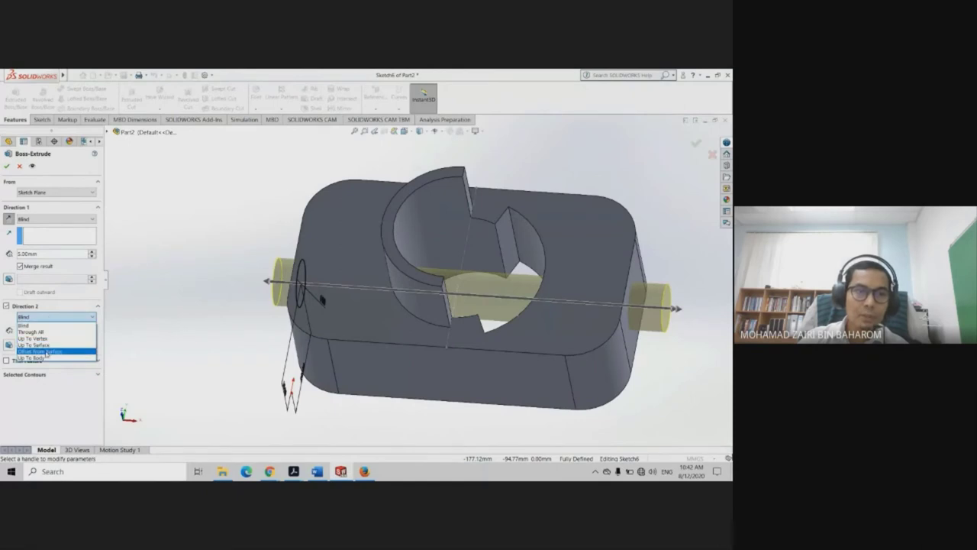
{"action": "left_click", "coordinate": [46, 351]}
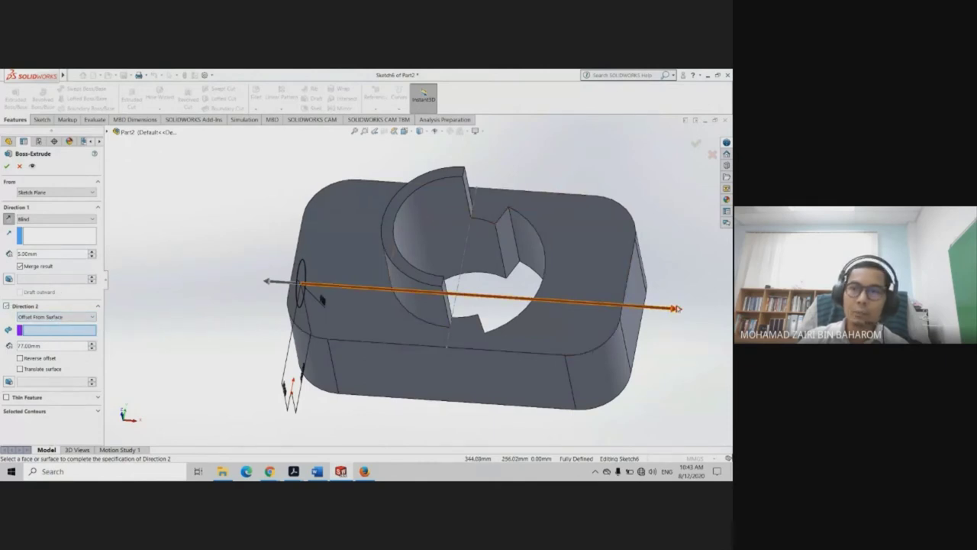
{"action": "left_click", "coordinate": [7, 306]}
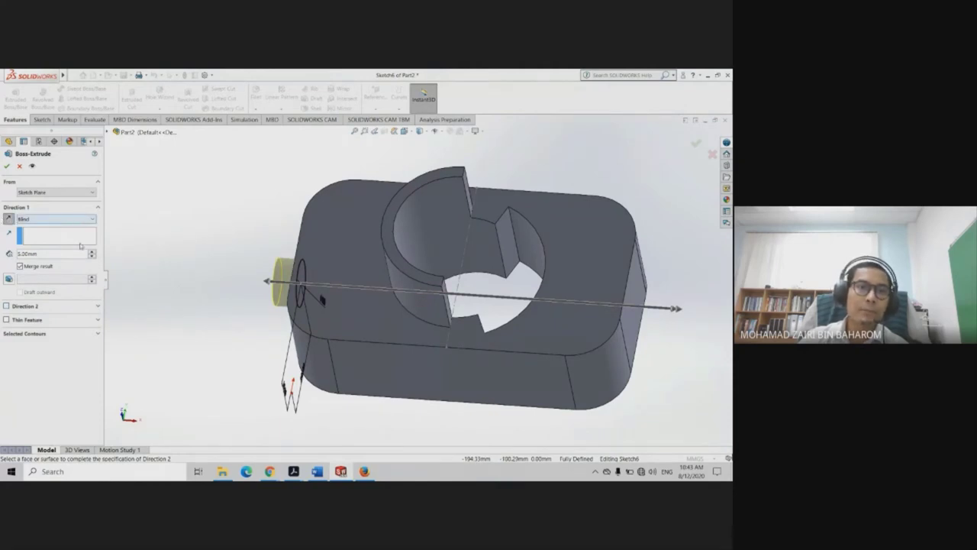
Reverse the pin direction and start the extrusion from a 70 mm offset
{"action": "left_click", "coordinate": [9, 219]}
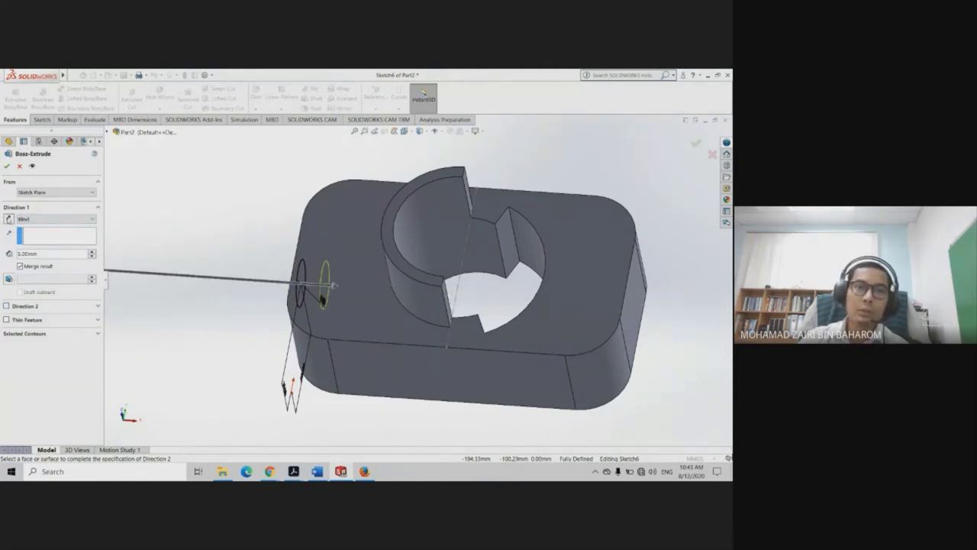
{"action": "left_click", "coordinate": [42, 219]}
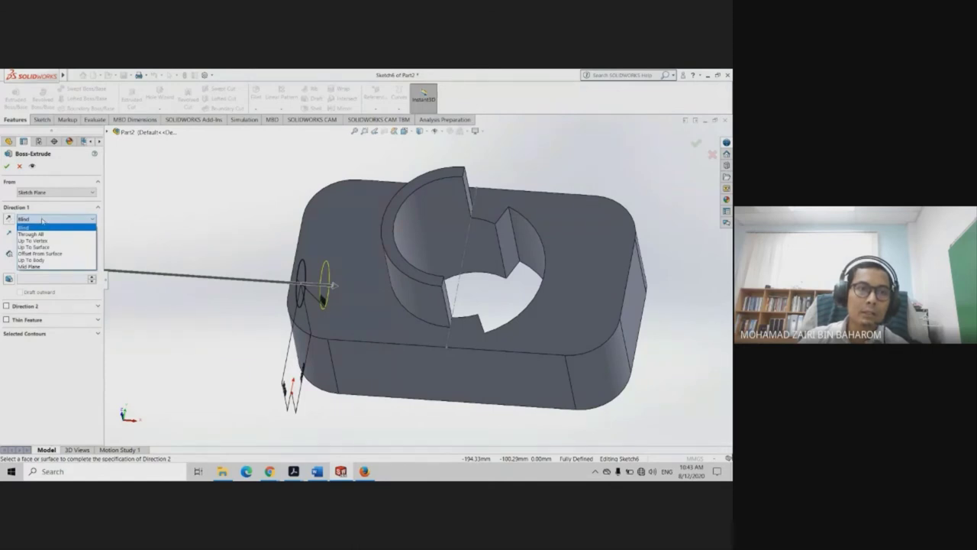
{"action": "left_click", "coordinate": [78, 220]}
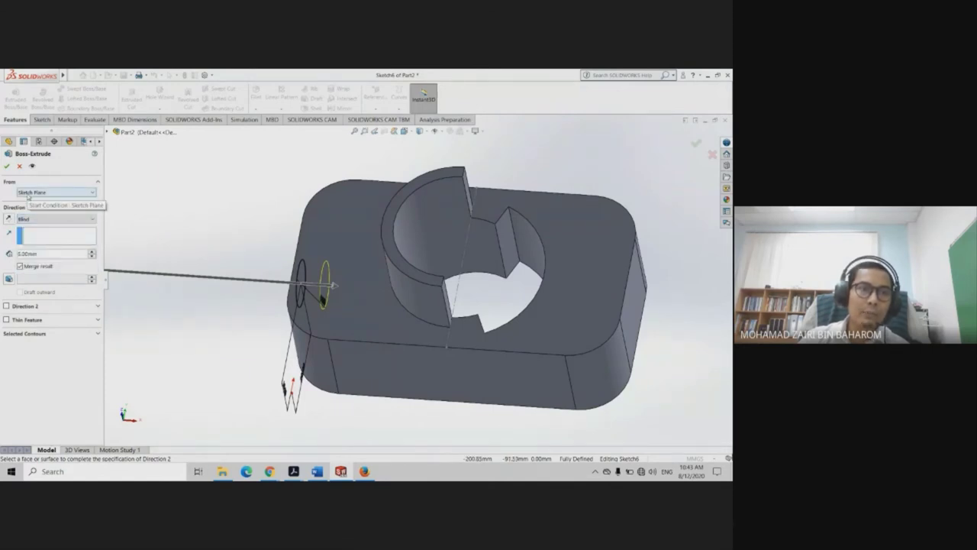
{"action": "left_click", "coordinate": [28, 196]}
{"action": "left_click", "coordinate": [30, 222]}
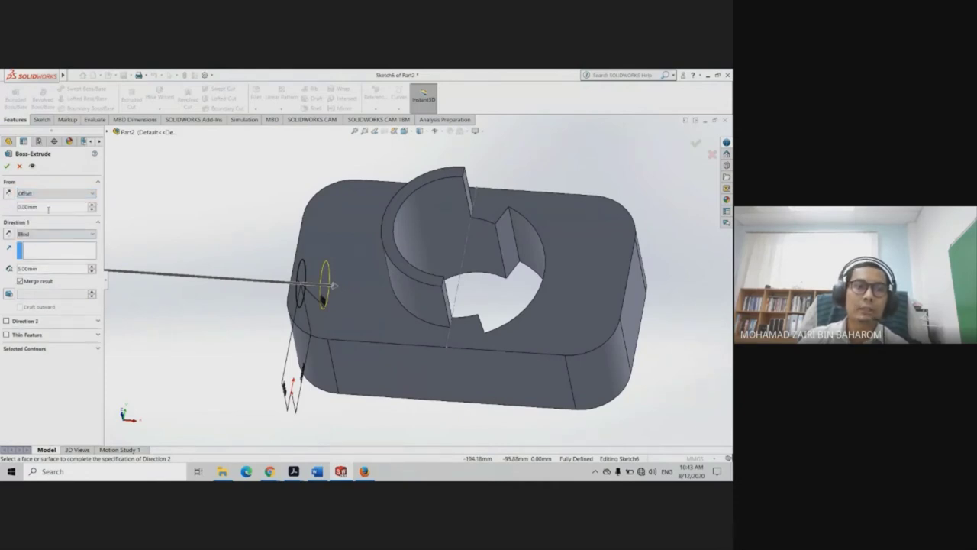
{"action": "type", "text": "70"}
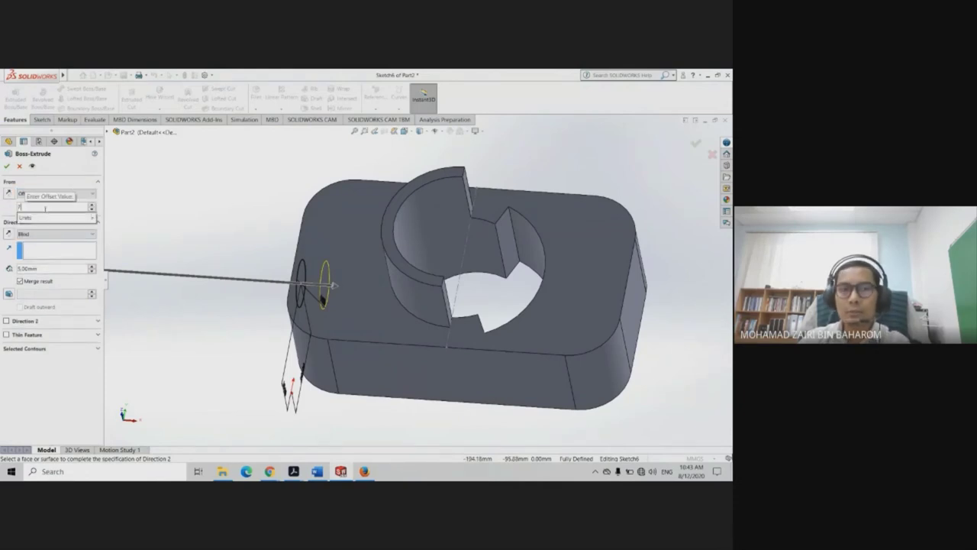
{"action": "key", "text": "Return"}
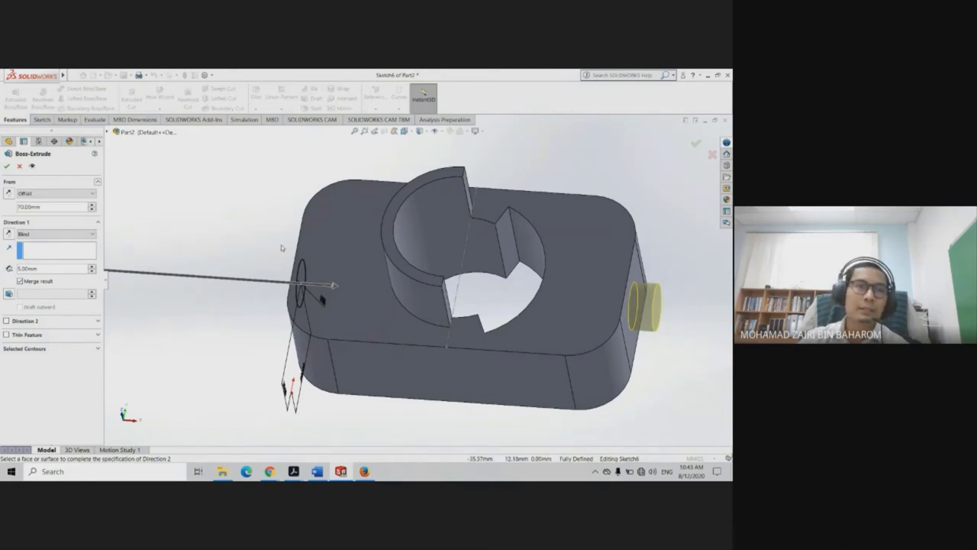
Toggle Direction 2 on and off and review the offset pin preview from several angles
{"action": "mouse_move", "coordinate": [522, 252]}
{"action": "middle_mouse_down"}
{"action": "mouse_move", "coordinate": [528, 196]}
{"action": "mouse_move", "coordinate": [523, 266]}
{"action": "mouse_move", "coordinate": [578, 327]}
{"action": "middle_mouse_up"}
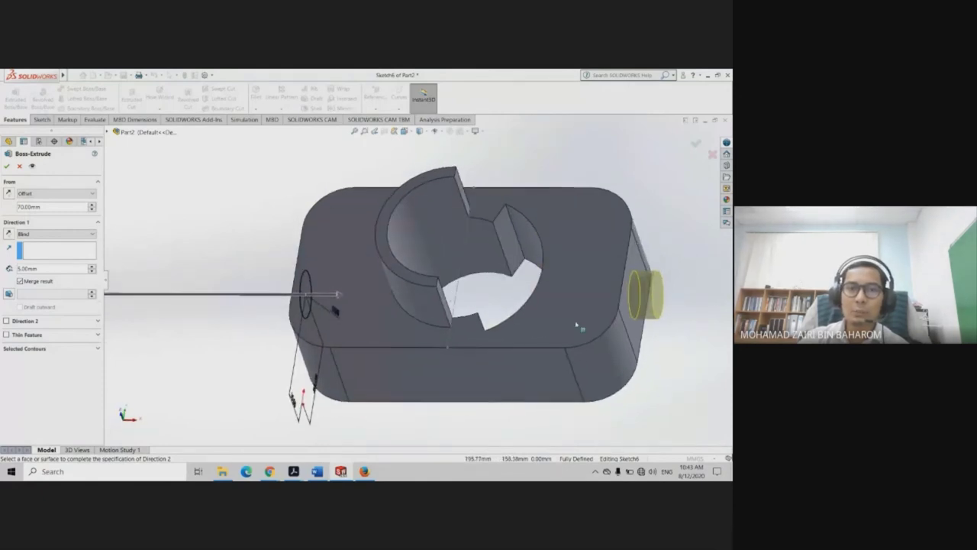
{"action": "middle_click_drag", "start_coordinate": [309, 280], "coordinate": [638, 284]}
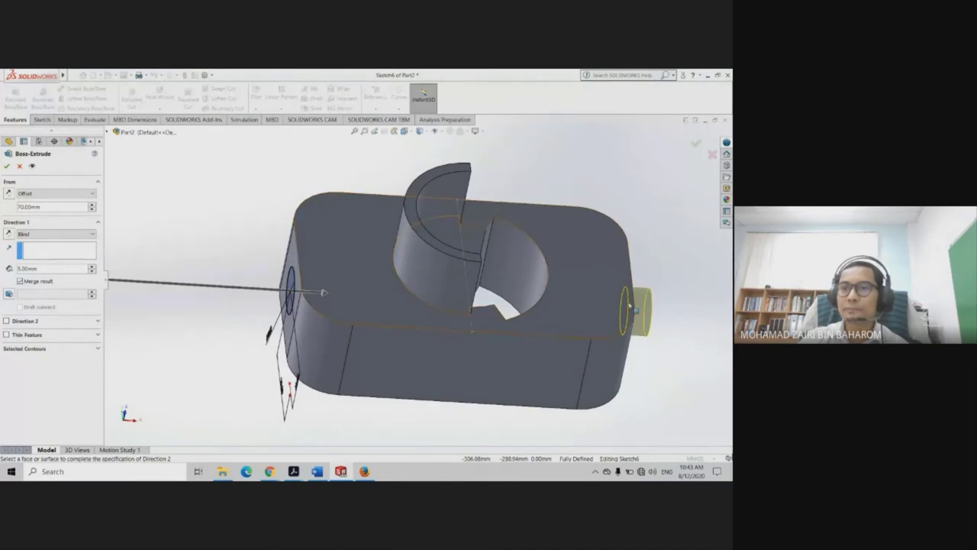
{"action": "left_click", "coordinate": [7, 321]}
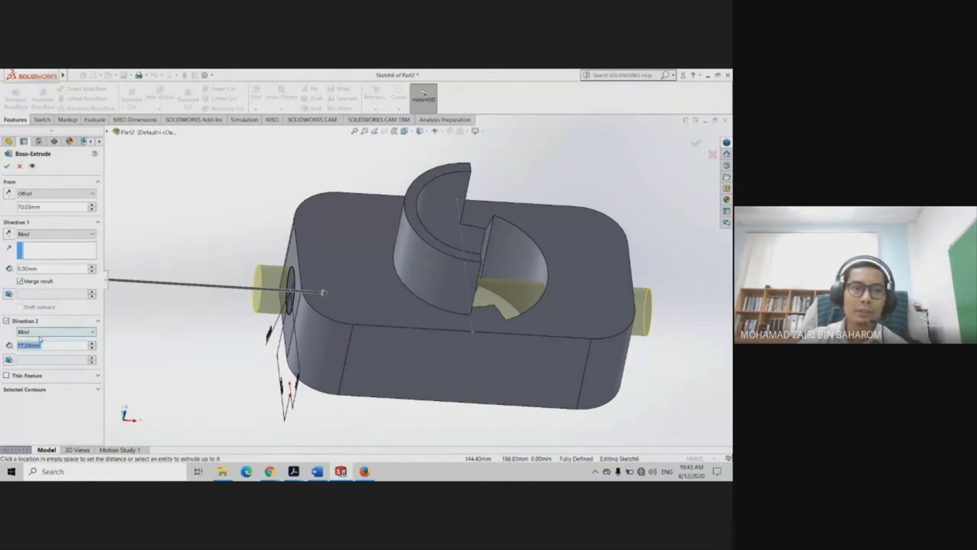
{"action": "left_click", "coordinate": [7, 321]}
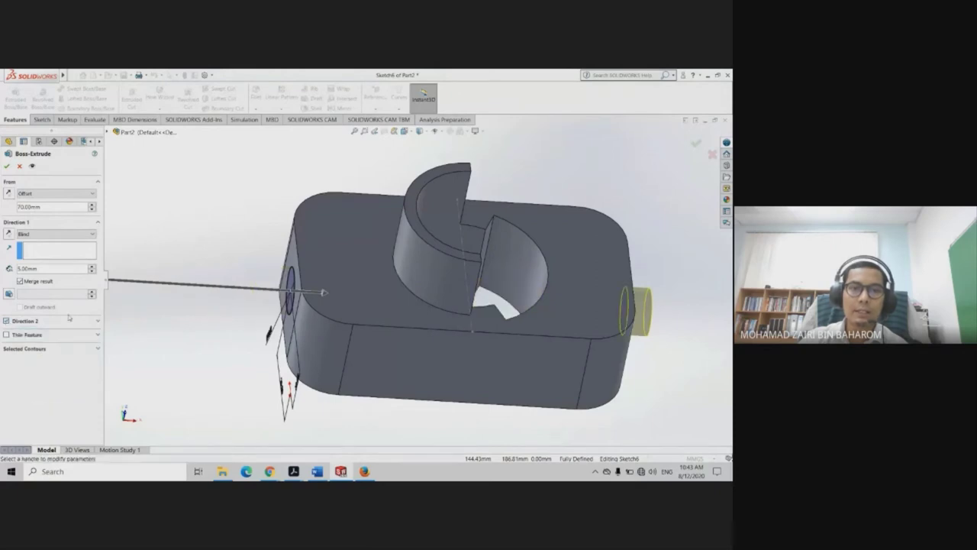
{"action": "middle_click_drag", "start_coordinate": [610, 281], "coordinate": [582, 303]}
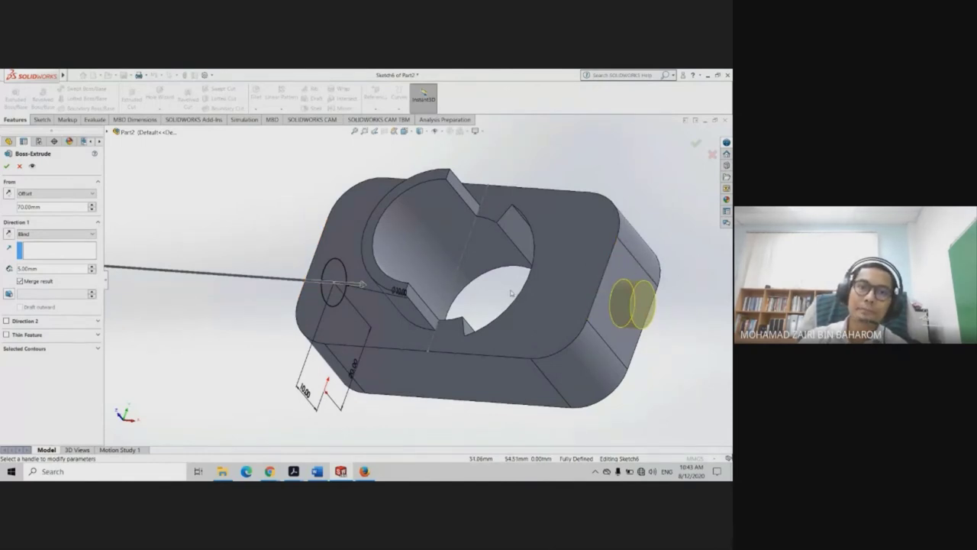
{"action": "scroll", "coordinate": [511, 292], "scroll_direction": "down", "scroll_amount": 2}
{"action": "scroll", "coordinate": [488, 287], "scroll_direction": "down", "scroll_amount": 2}
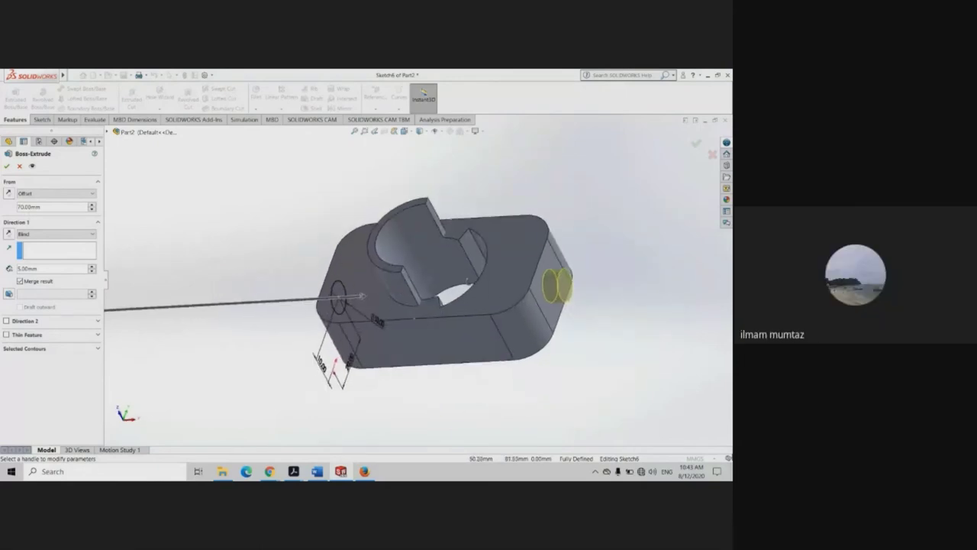
{"action": "mouse_move", "coordinate": [363, 295]}
{"action": "middle_mouse_down"}
{"action": "mouse_move", "coordinate": [351, 273]}
{"action": "mouse_move", "coordinate": [354, 291]}
{"action": "middle_mouse_up"}
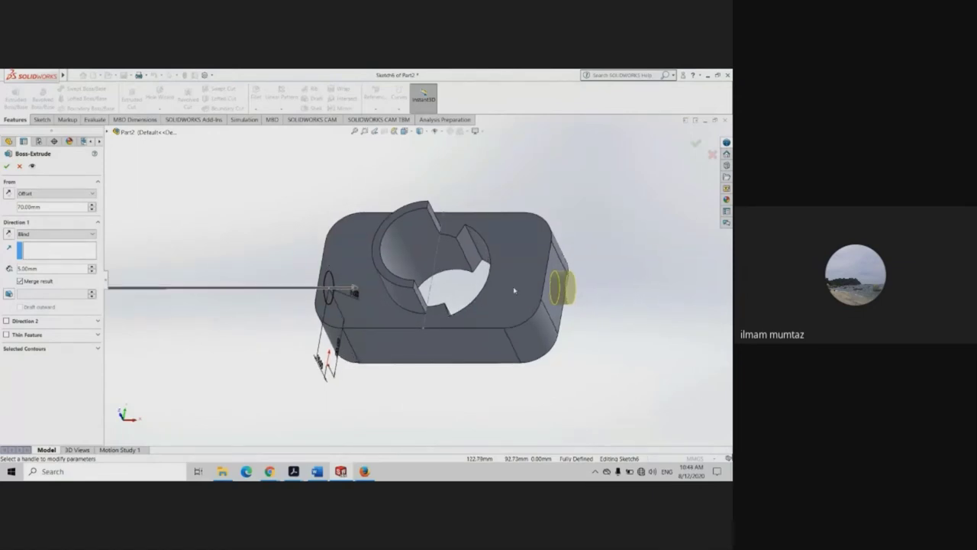
{"action": "mouse_move", "coordinate": [514, 290]}
{"action": "middle_mouse_down"}
{"action": "mouse_move", "coordinate": [534, 279]}
{"action": "mouse_move", "coordinate": [496, 257]}
{"action": "mouse_move", "coordinate": [495, 294]}
{"action": "middle_mouse_up"}
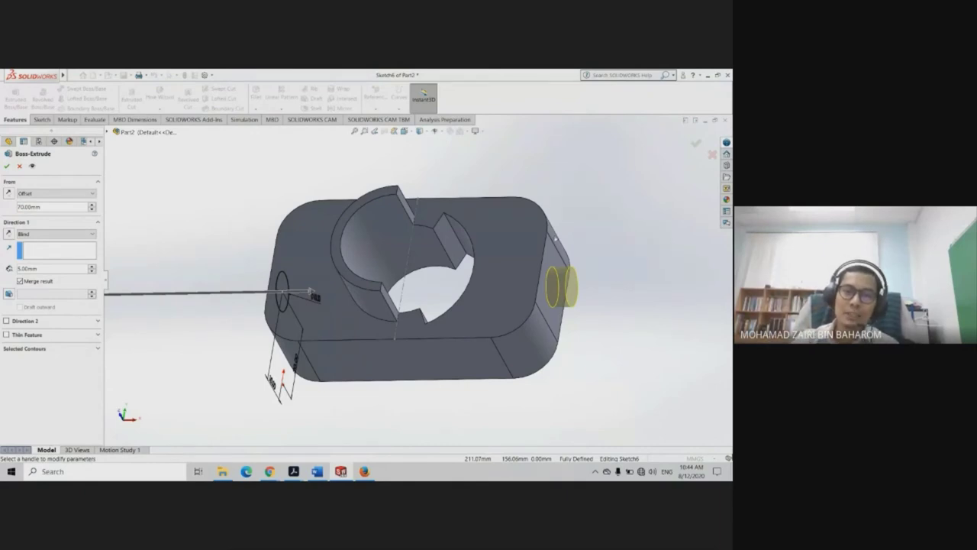
{"action": "mouse_move", "coordinate": [308, 246]}
{"action": "middle_mouse_down"}
{"action": "mouse_move", "coordinate": [336, 229]}
{"action": "mouse_move", "coordinate": [343, 260]}
{"action": "middle_mouse_up"}
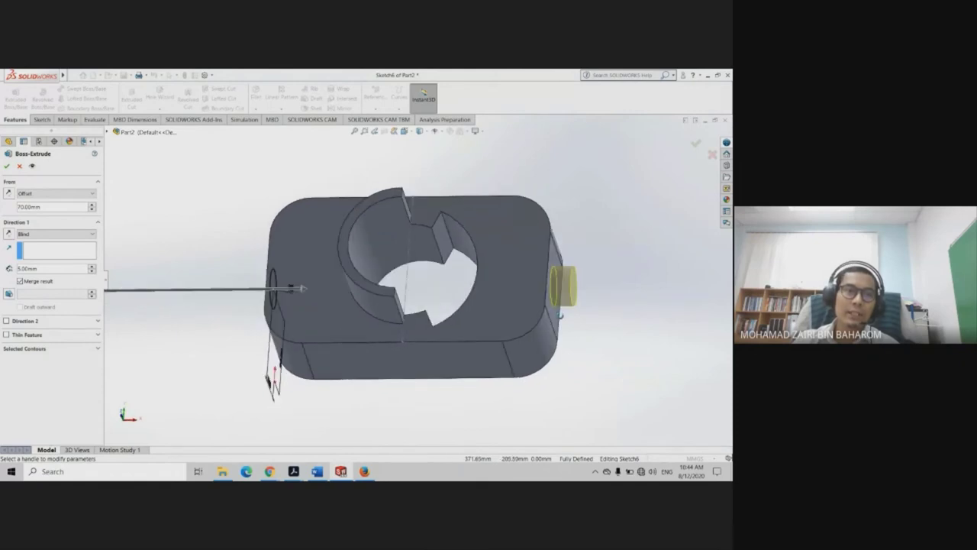
Set the extrusion start back to Sketch Plane and confirm the 5 mm pin as Boss-Extrude3
{"action": "left_click", "coordinate": [46, 197]}
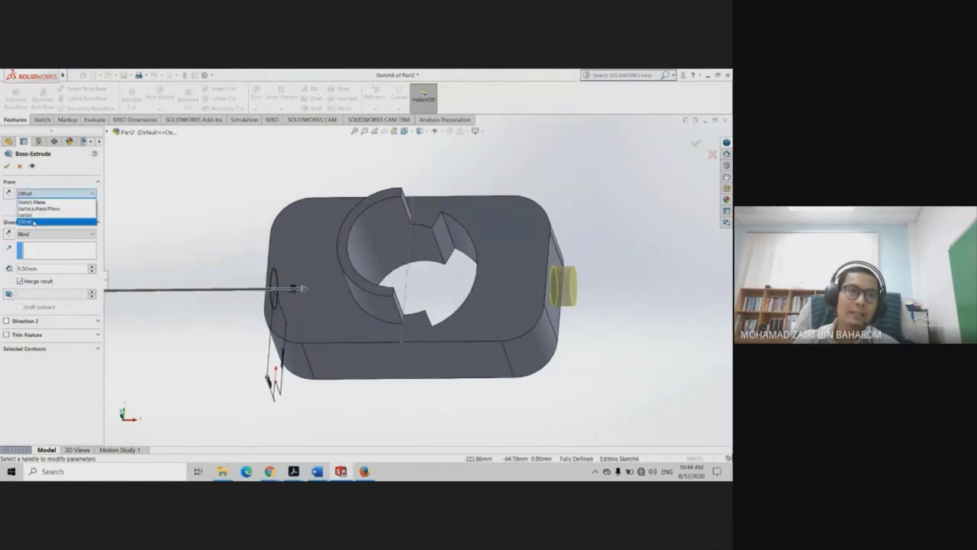
{"action": "left_click", "coordinate": [48, 201]}
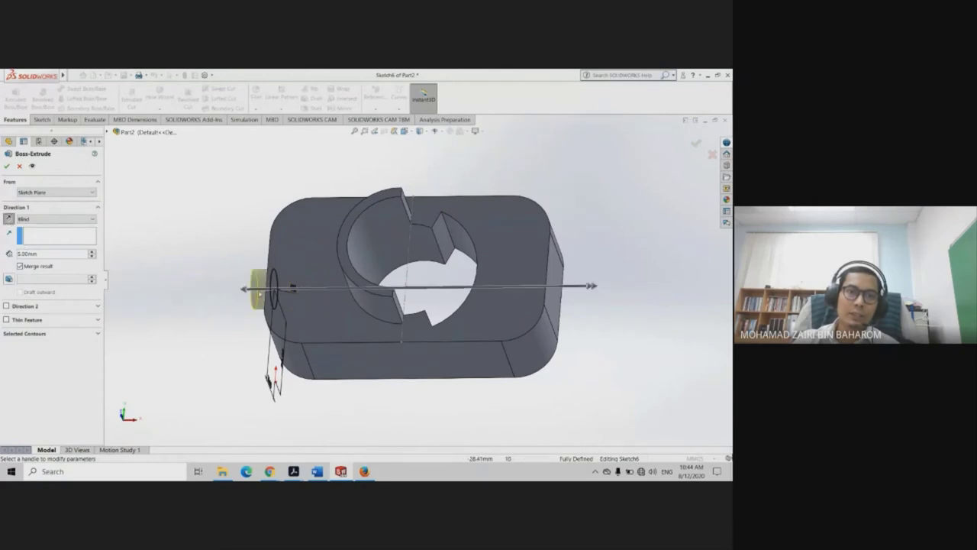
{"action": "middle_click_drag", "start_coordinate": [200, 241], "coordinate": [200, 242]}
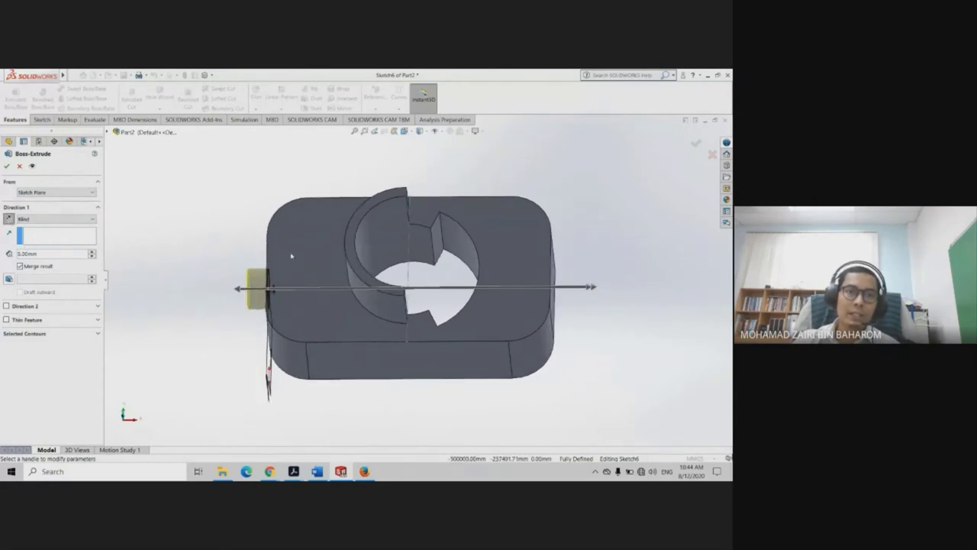
{"action": "middle_click_drag", "start_coordinate": [291, 256], "coordinate": [252, 251]}
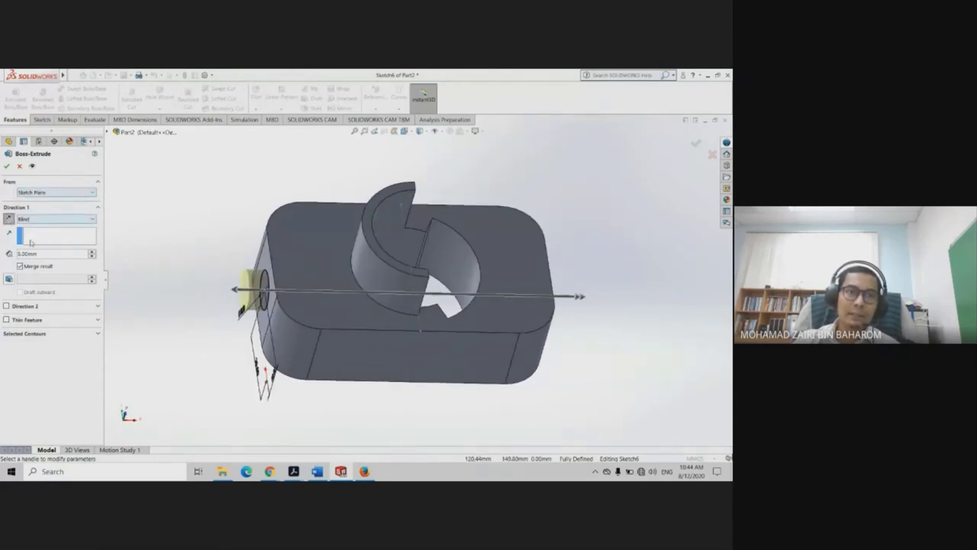
{"action": "left_click", "coordinate": [7, 166]}
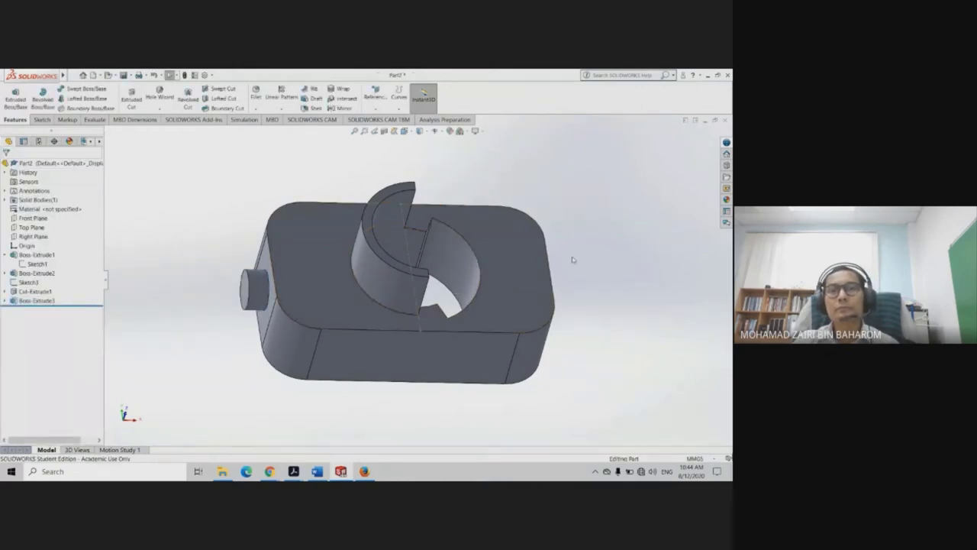
{"action": "mouse_move", "coordinate": [572, 260]}
{"action": "middle_mouse_down"}
{"action": "mouse_move", "coordinate": [556, 249]}
{"action": "mouse_move", "coordinate": [549, 175]}
{"action": "mouse_move", "coordinate": [567, 211]}
{"action": "mouse_move", "coordinate": [555, 258]}
{"action": "mouse_move", "coordinate": [576, 283]}
{"action": "mouse_move", "coordinate": [584, 270]}
{"action": "mouse_move", "coordinate": [567, 244]}
{"action": "mouse_move", "coordinate": [543, 292]}
{"action": "mouse_move", "coordinate": [556, 191]}
{"action": "mouse_move", "coordinate": [545, 267]}
{"action": "mouse_move", "coordinate": [572, 266]}
{"action": "mouse_move", "coordinate": [488, 283]}
{"action": "middle_mouse_up"}
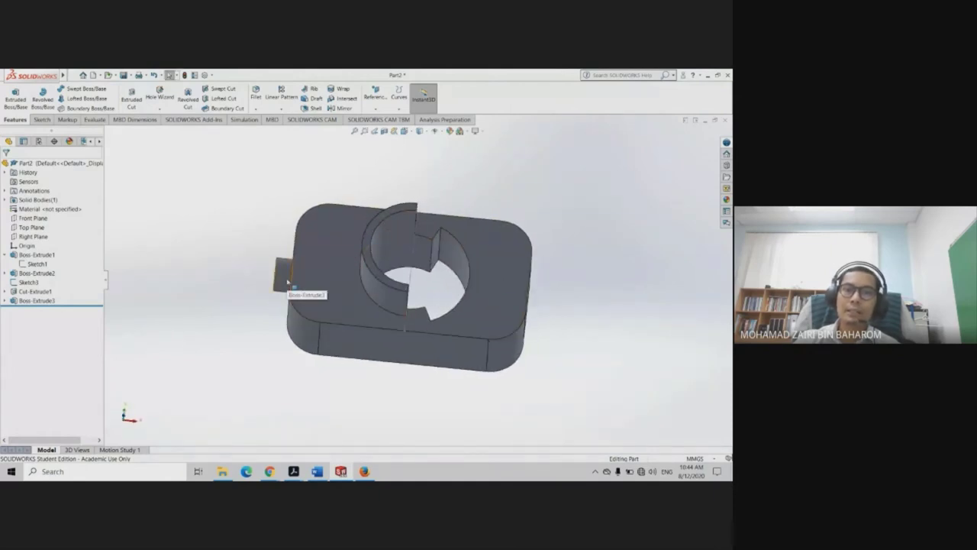
Select the Right Plane in the tree and open the Reference Geometry dropdown
{"action": "middle_click_drag", "start_coordinate": [560, 286], "coordinate": [527, 284]}
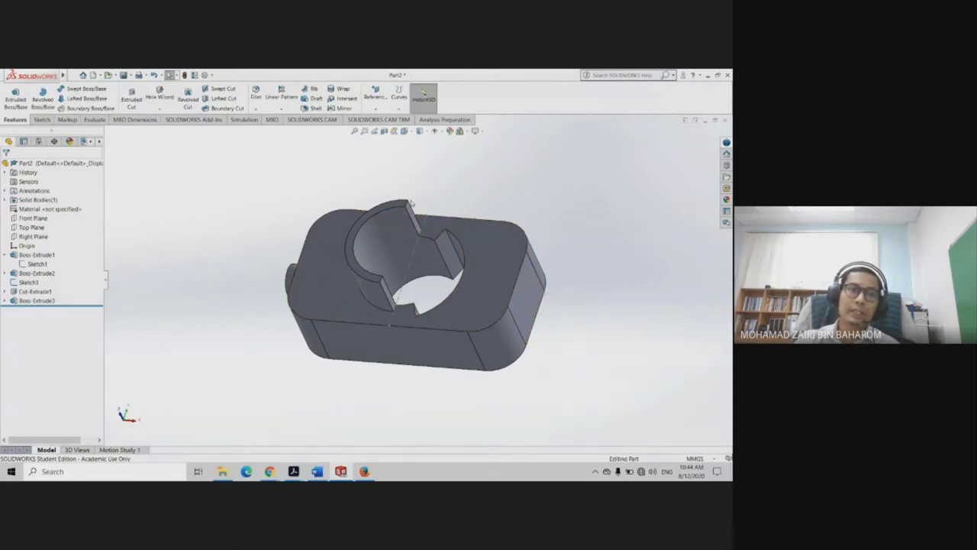
{"action": "left_click", "coordinate": [33, 219]}
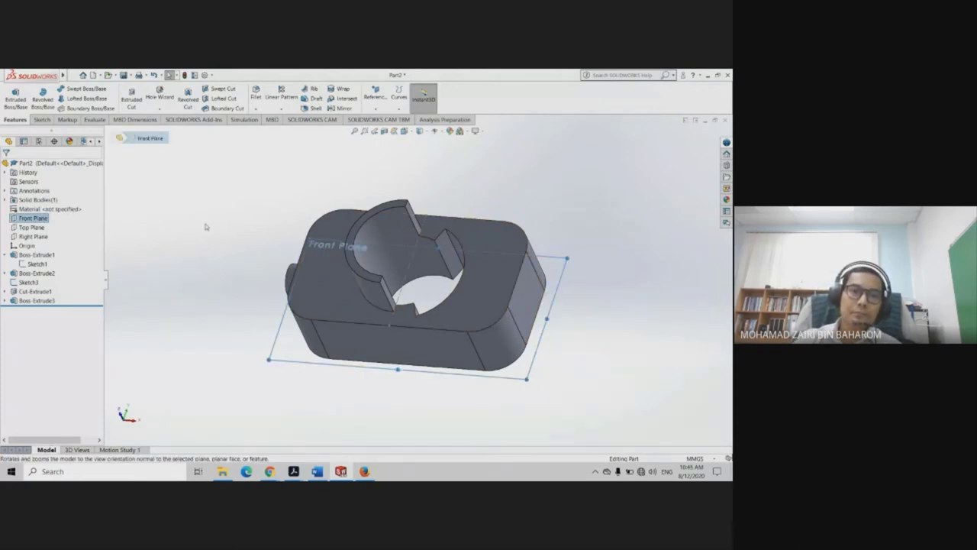
{"action": "middle_click_drag", "start_coordinate": [233, 203], "coordinate": [316, 199]}
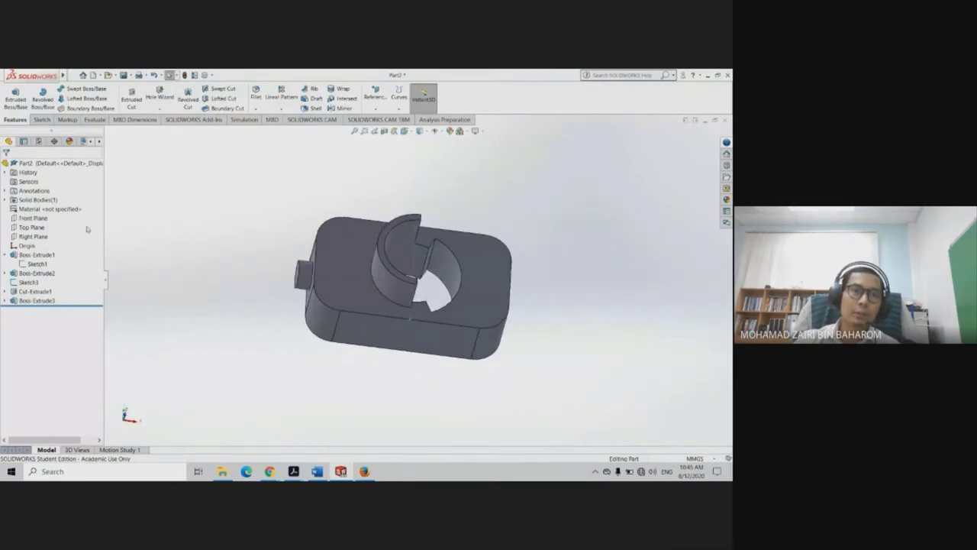
{"action": "left_click", "coordinate": [32, 228]}
{"action": "left_click", "coordinate": [33, 237]}
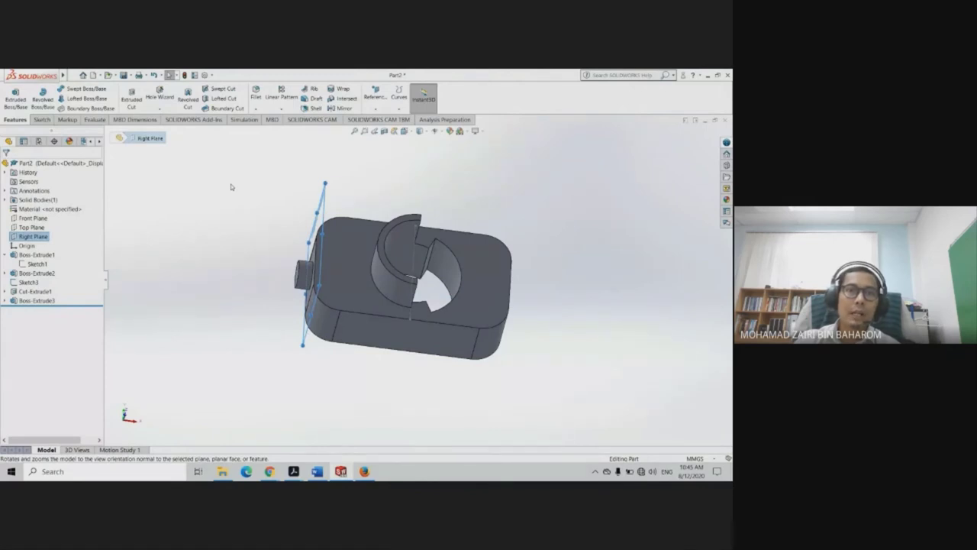
{"action": "left_click", "coordinate": [376, 111]}
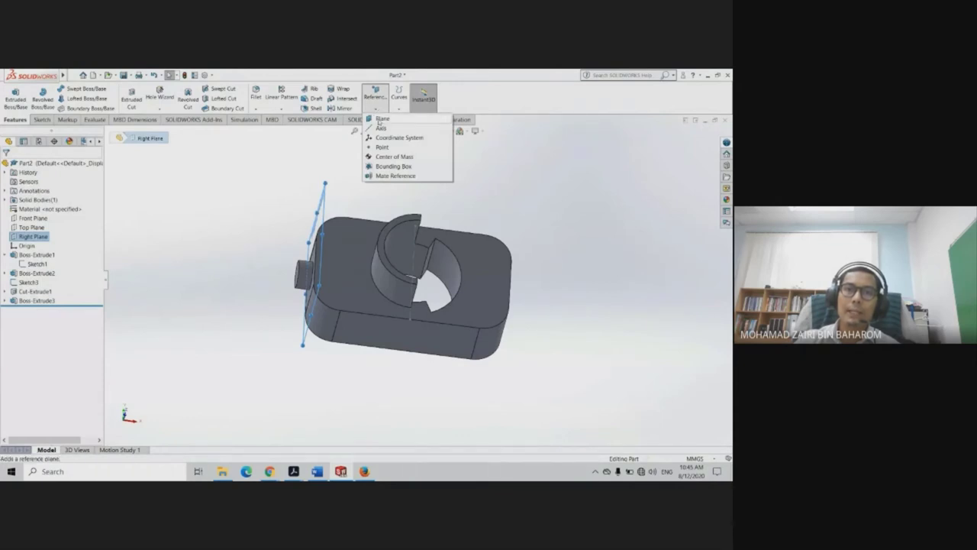
Start a new plane referencing the Right Plane and enter 25 as its offset distance
{"action": "left_click", "coordinate": [381, 119]}
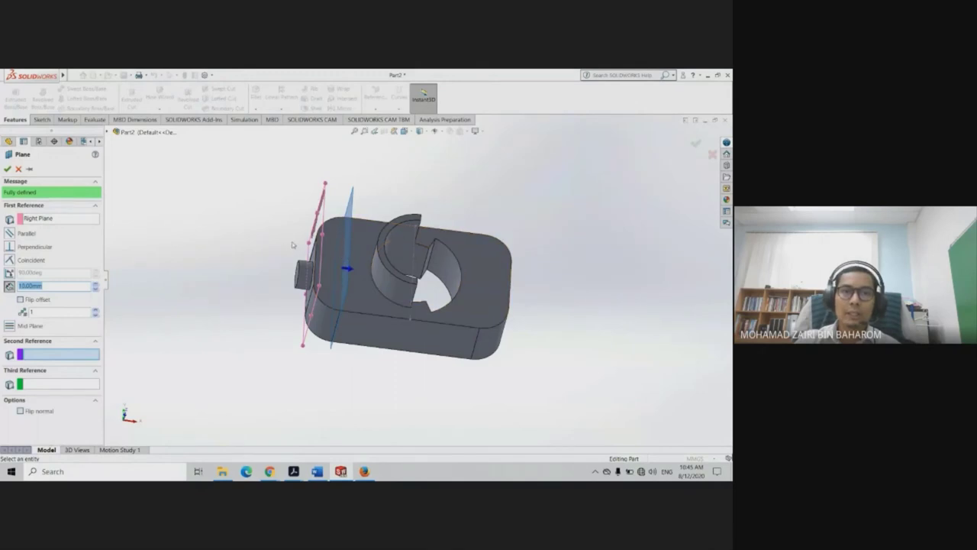
{"action": "mouse_move", "coordinate": [292, 245]}
{"action": "middle_mouse_down"}
{"action": "mouse_move", "coordinate": [358, 193]}
{"action": "mouse_move", "coordinate": [361, 222]}
{"action": "mouse_move", "coordinate": [355, 206]}
{"action": "middle_mouse_up"}
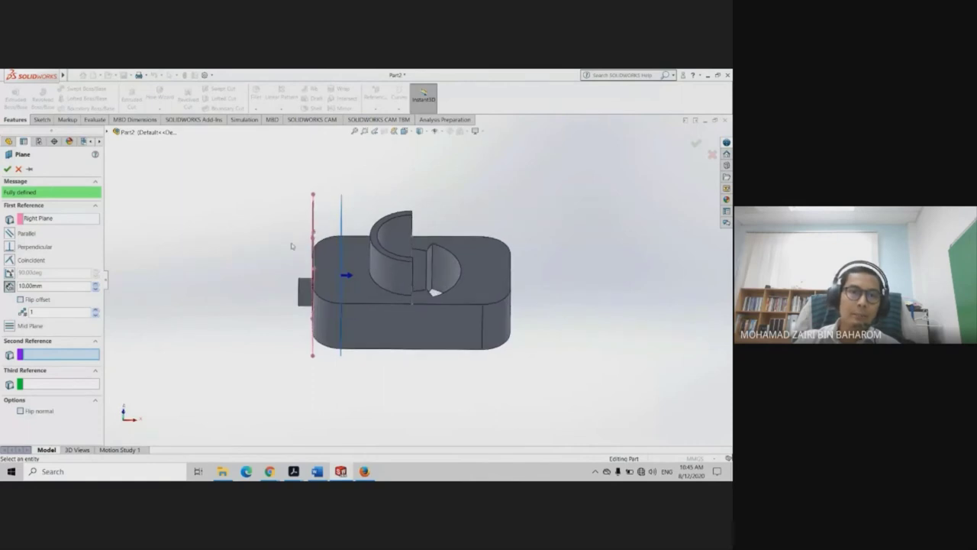
{"action": "middle_click_drag", "start_coordinate": [320, 247], "coordinate": [338, 261]}
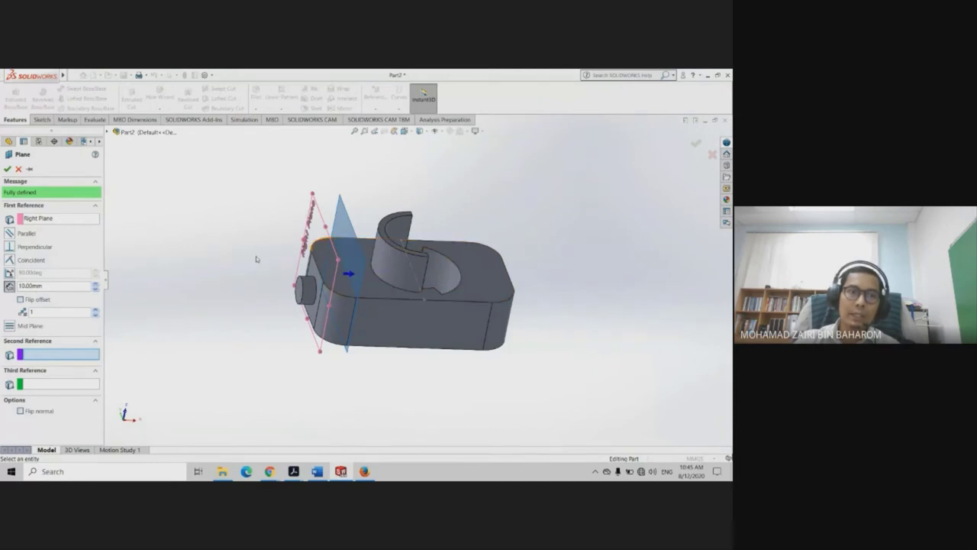
{"action": "double_click", "coordinate": [47, 286]}
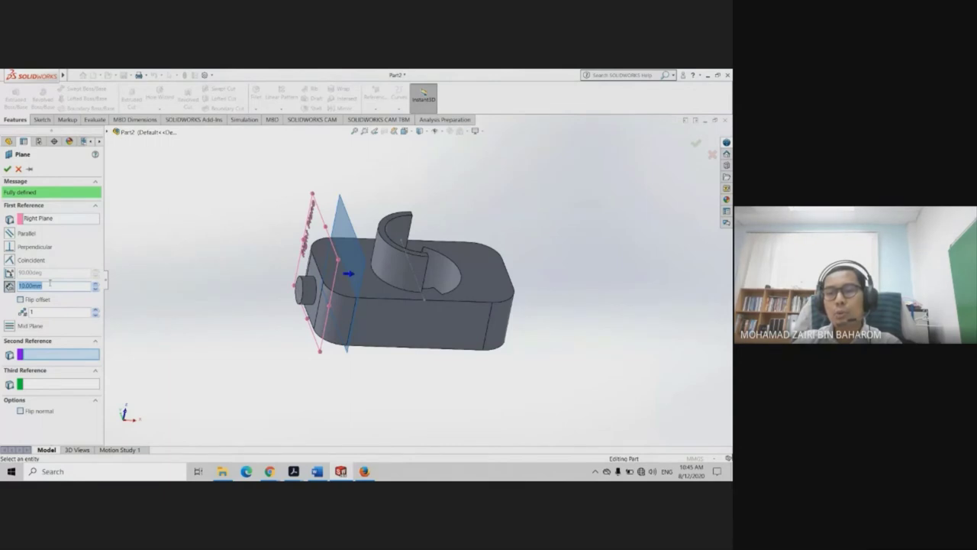
{"action": "type", "text": "25"}
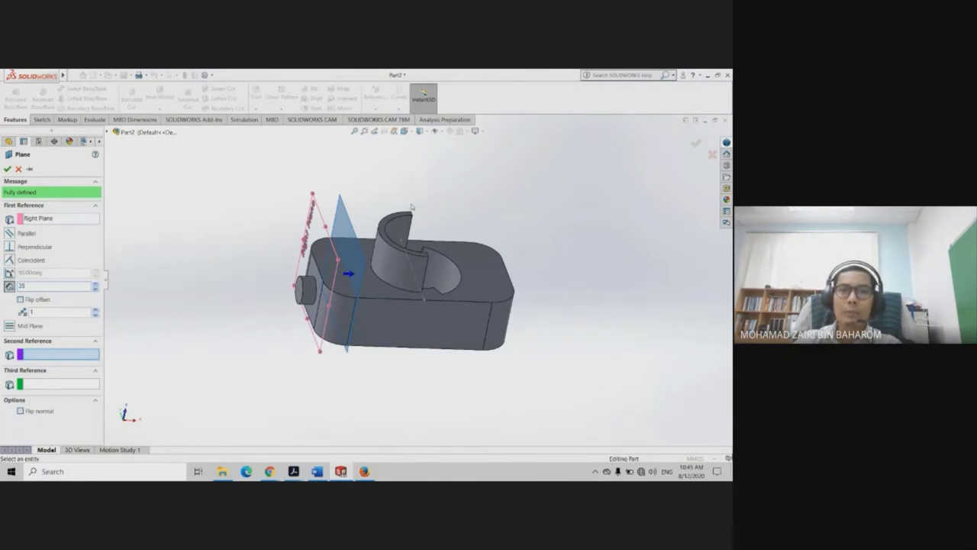
{"action": "key", "text": "Return"}
{"action": "middle_click_drag", "start_coordinate": [445, 211], "coordinate": [421, 208]}
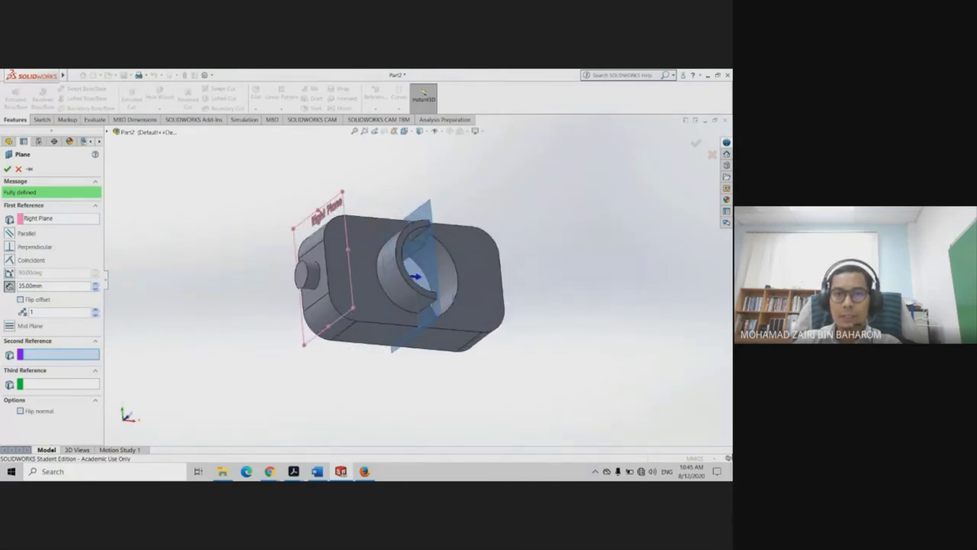
{"action": "middle_click_drag", "start_coordinate": [454, 297], "coordinate": [447, 272]}
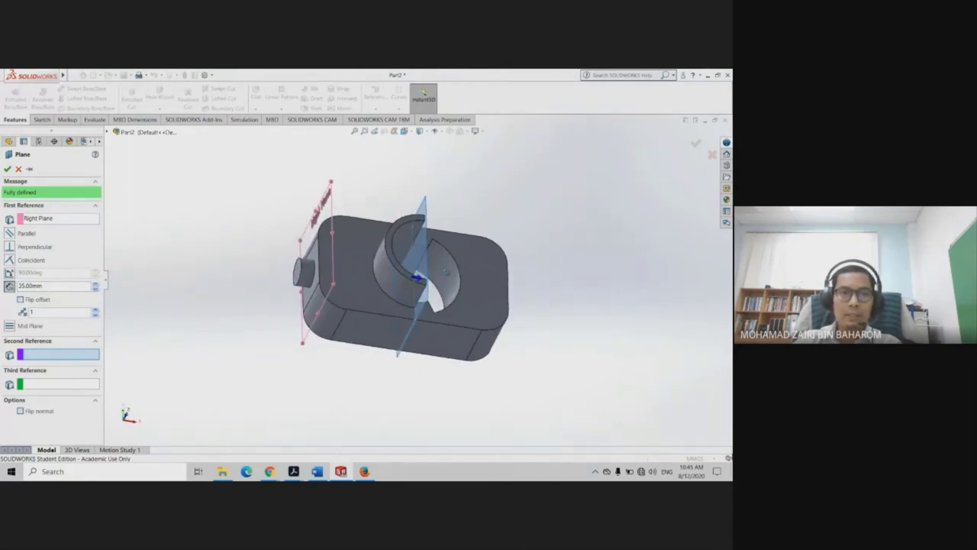
Confirm Plane1, inspect its offset, then undo to remove it
{"action": "left_click", "coordinate": [8, 168]}
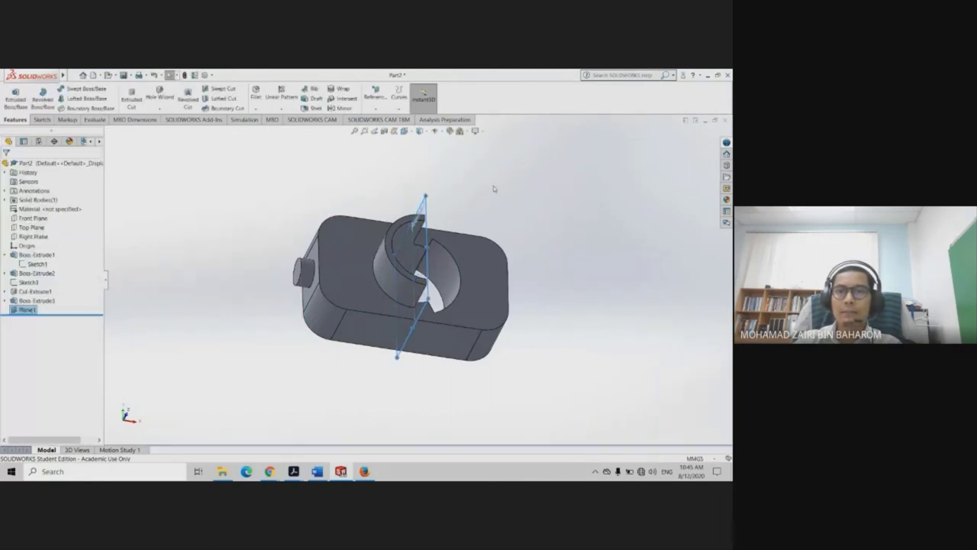
{"action": "mouse_move", "coordinate": [493, 186]}
{"action": "middle_mouse_down"}
{"action": "mouse_move", "coordinate": [432, 238]}
{"action": "mouse_move", "coordinate": [432, 218]}
{"action": "mouse_move", "coordinate": [460, 193]}
{"action": "mouse_move", "coordinate": [497, 249]}
{"action": "mouse_move", "coordinate": [366, 250]}
{"action": "middle_mouse_up"}
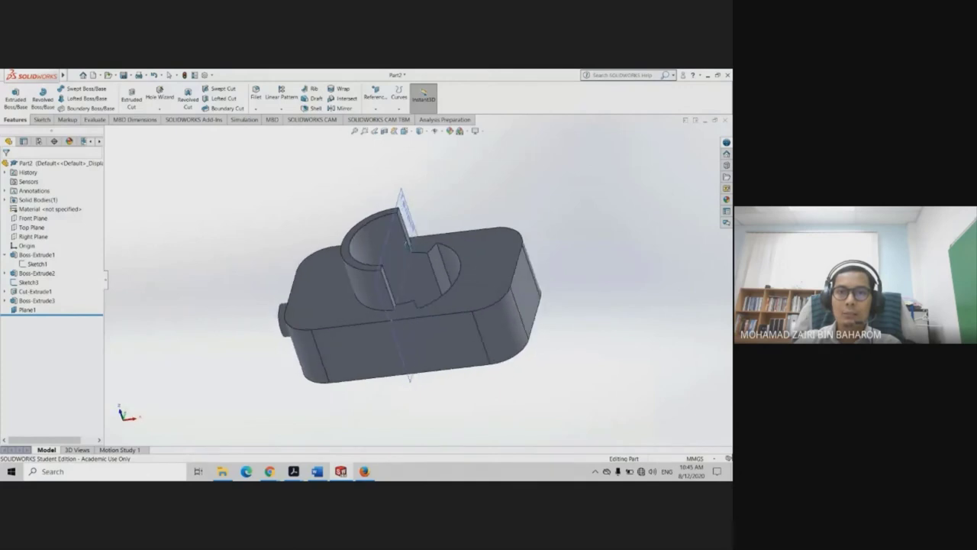
{"action": "left_click", "coordinate": [28, 309]}
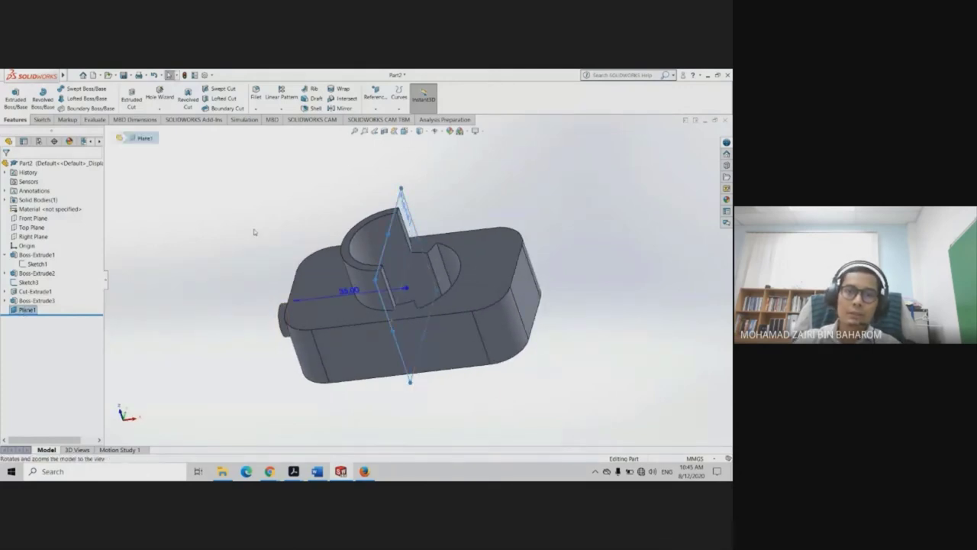
{"action": "left_click", "coordinate": [254, 232]}
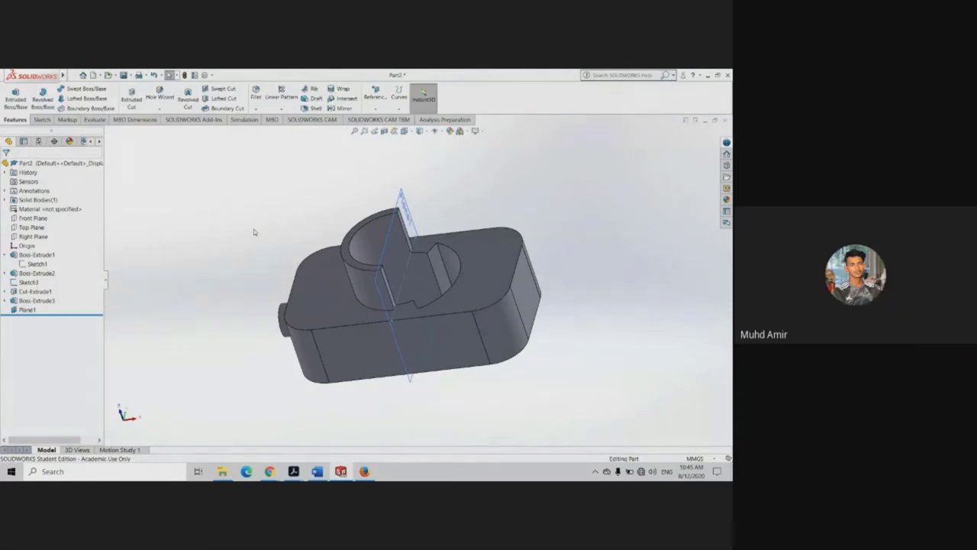
{"action": "key", "text": "ctrl+z"}
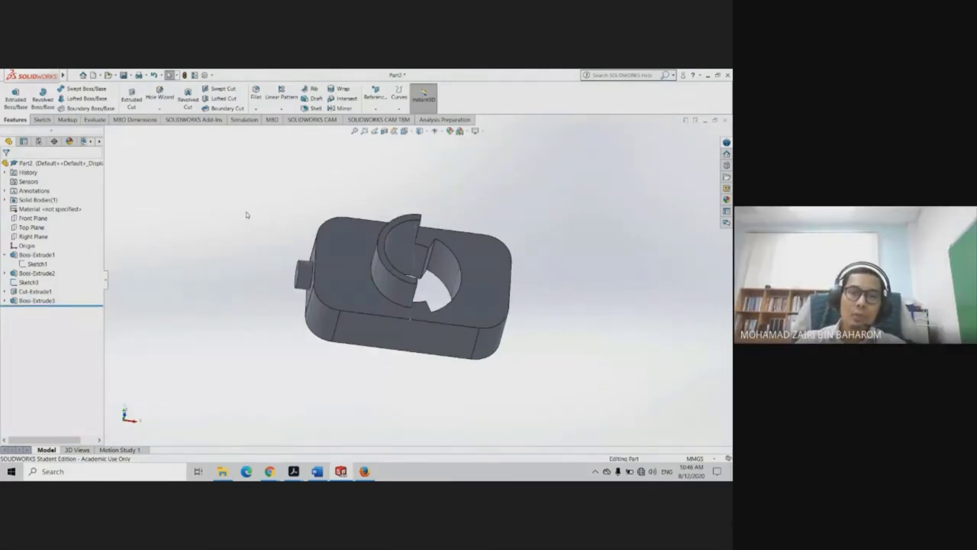
{"action": "middle_click_drag", "start_coordinate": [304, 276], "coordinate": [313, 283]}
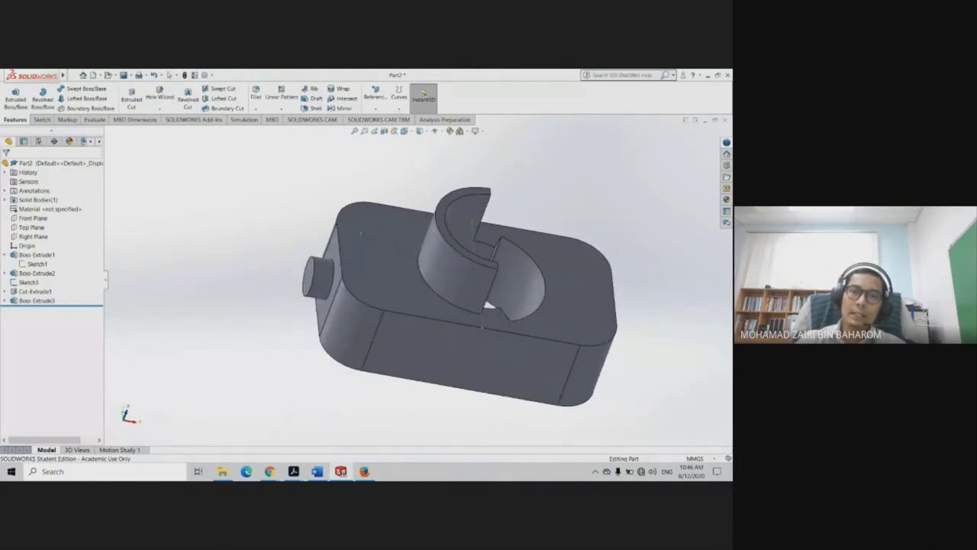
{"action": "scroll", "coordinate": [313, 282], "scroll_direction": "up", "scroll_amount": 2}
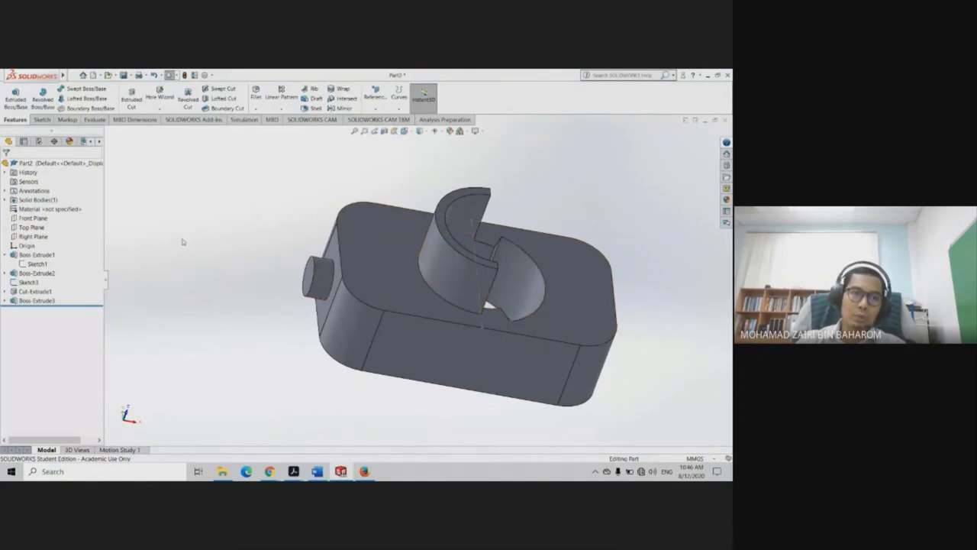
Check the Boss-Extrude3 pin's dimensions, then select the Right Plane for a new reference plane
{"action": "left_click", "coordinate": [33, 237]}
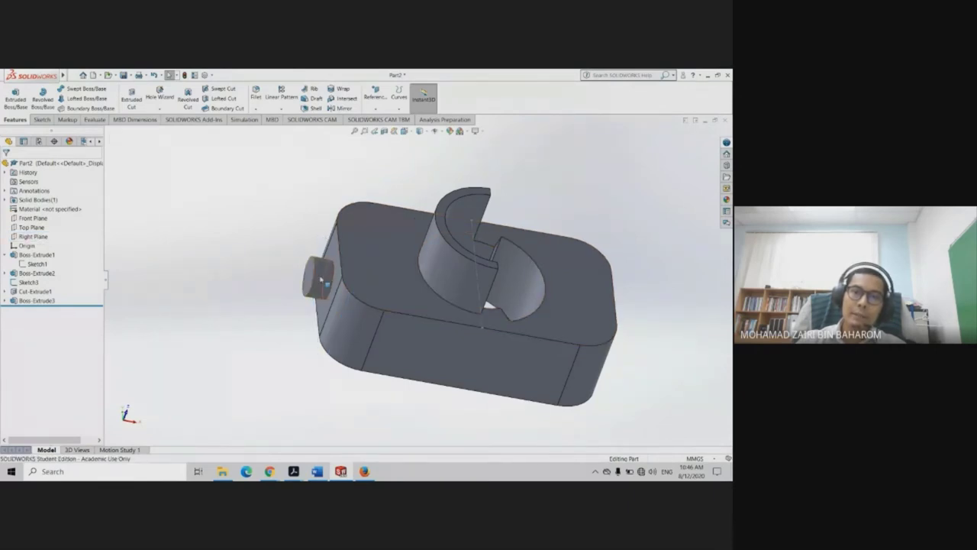
{"action": "left_click", "coordinate": [320, 274]}
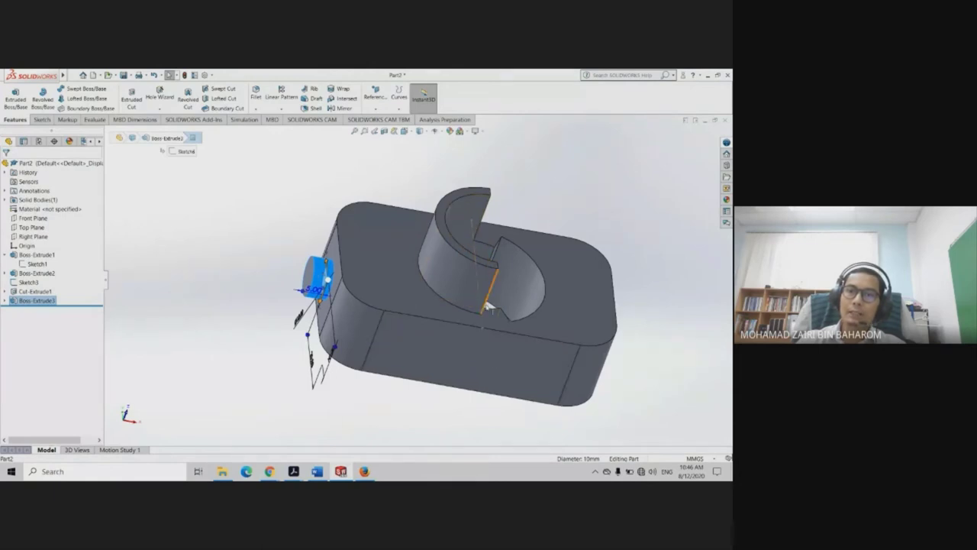
{"action": "left_click", "coordinate": [308, 195]}
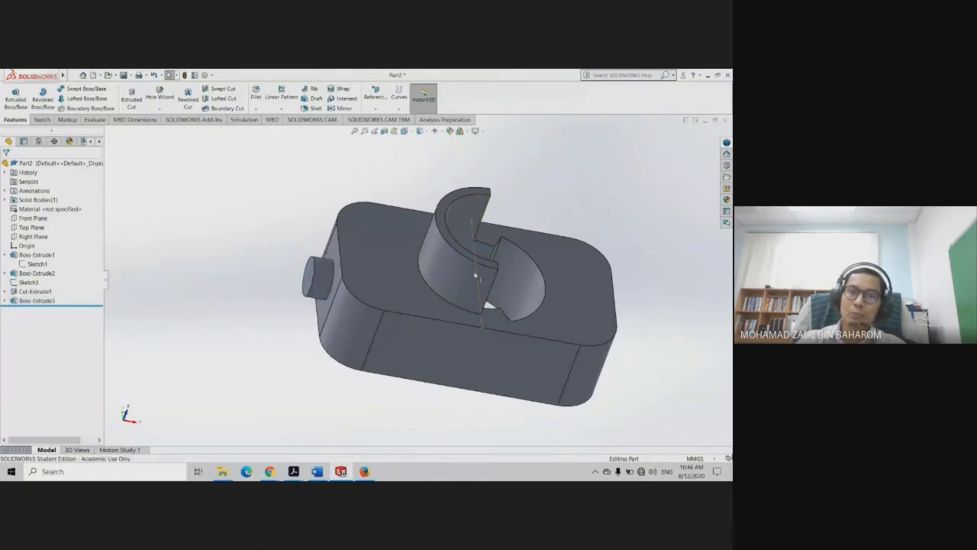
{"action": "left_click", "coordinate": [323, 269]}
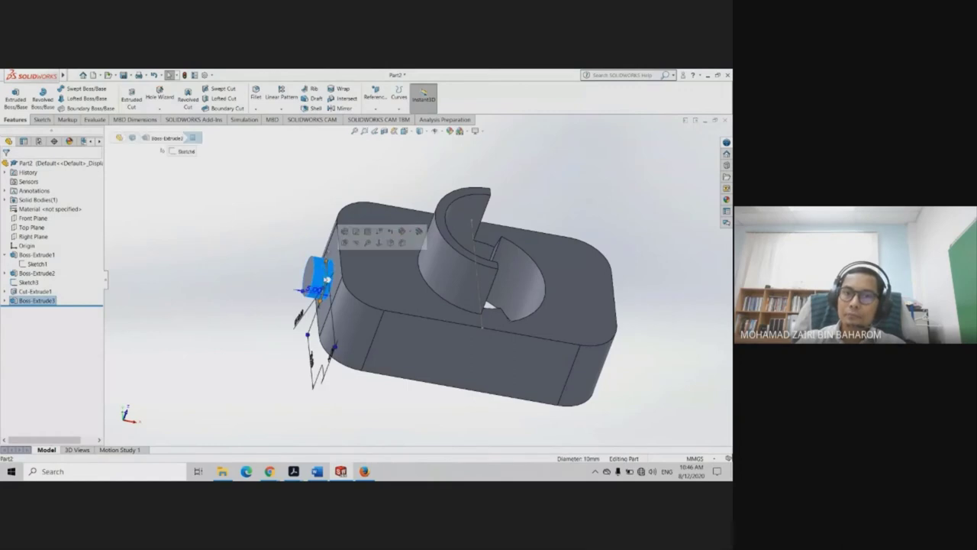
{"action": "left_click", "coordinate": [119, 241]}
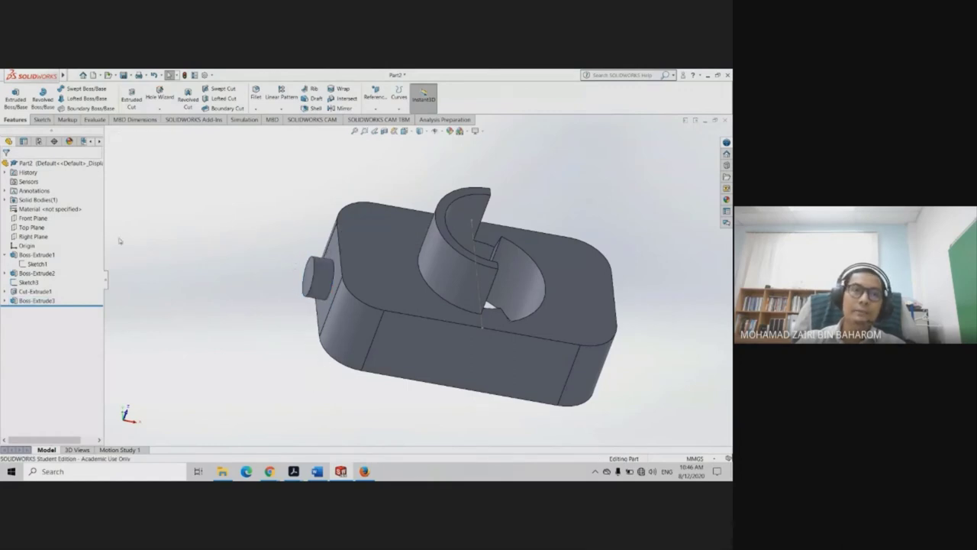
{"action": "left_click", "coordinate": [33, 235]}
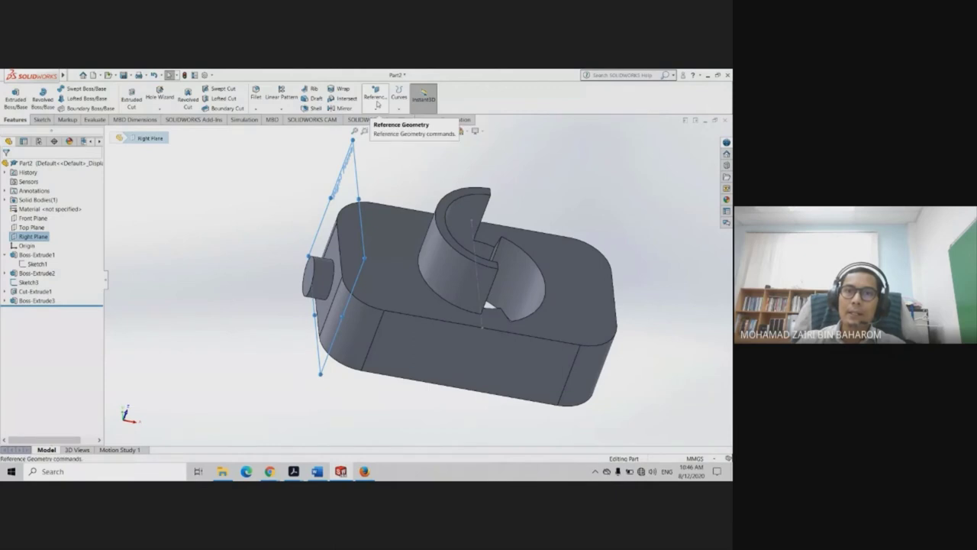
{"action": "left_click", "coordinate": [377, 111]}
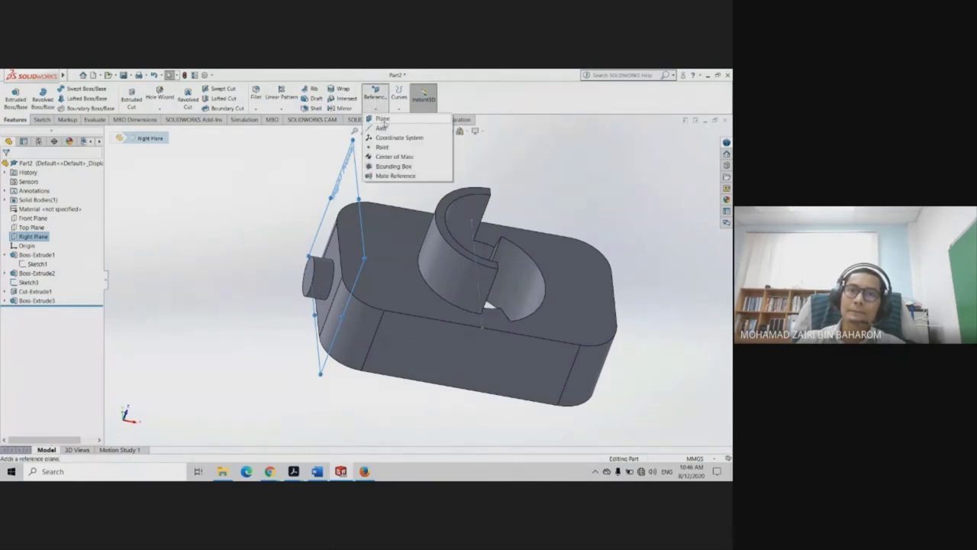
Create Plane2 offset from the Right Plane, then orbit to confirm it bisects the ring boss
{"action": "left_click", "coordinate": [383, 119]}
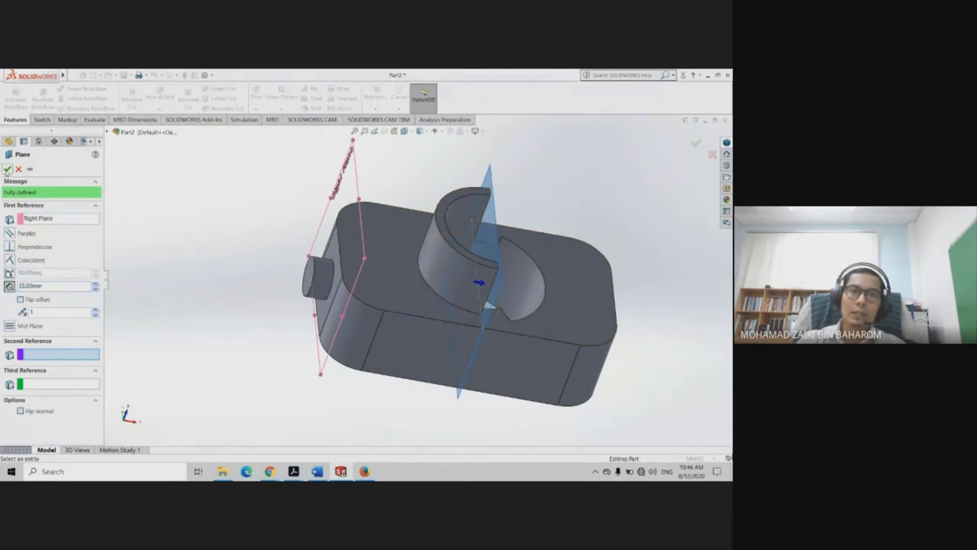
{"action": "left_click", "coordinate": [7, 169]}
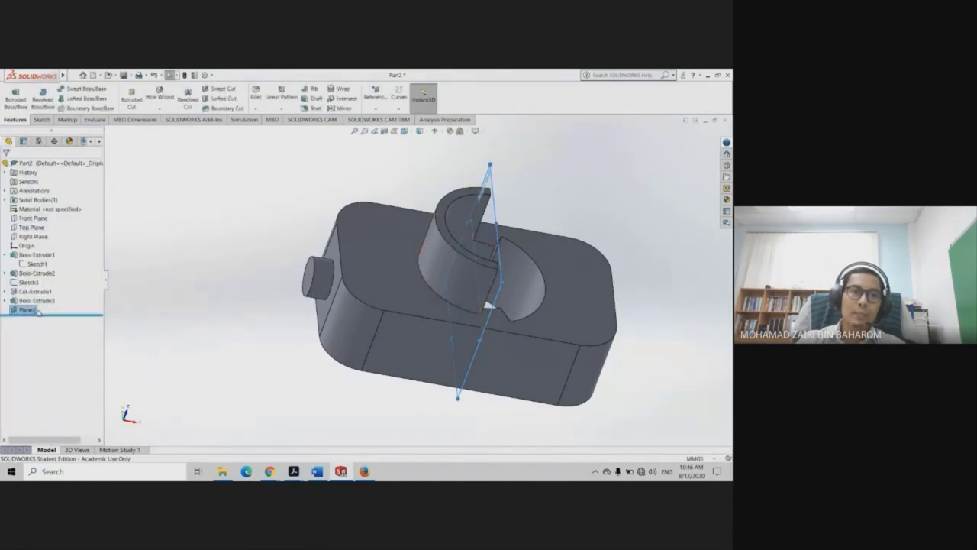
{"action": "left_click", "coordinate": [517, 204]}
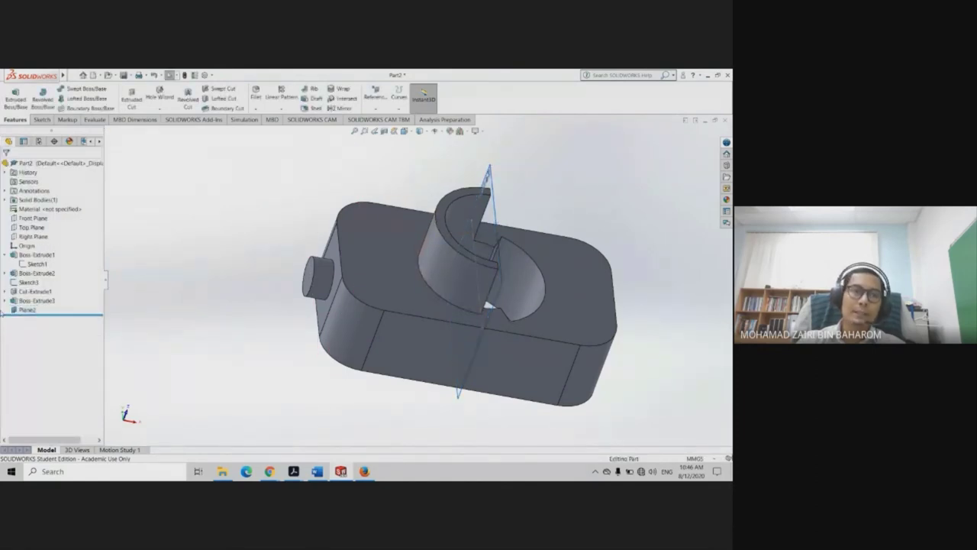
{"action": "middle_click_drag", "start_coordinate": [538, 232], "coordinate": [520, 195]}
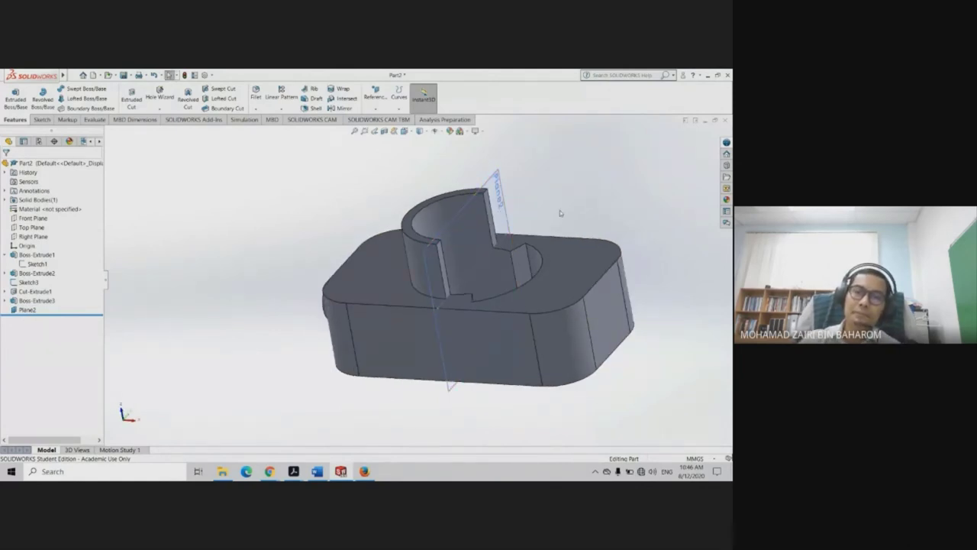
{"action": "middle_click_drag", "start_coordinate": [561, 202], "coordinate": [589, 222]}
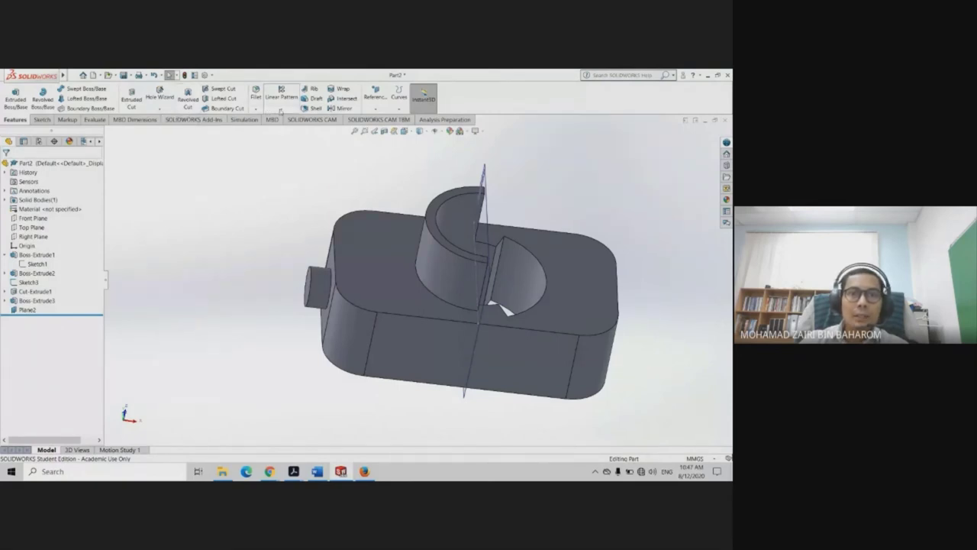
Create Mirror1, copying the Boss-Extrude3 side pin across Plane2 to the opposite end
{"action": "left_click", "coordinate": [280, 111]}
{"action": "left_click", "coordinate": [199, 155]}
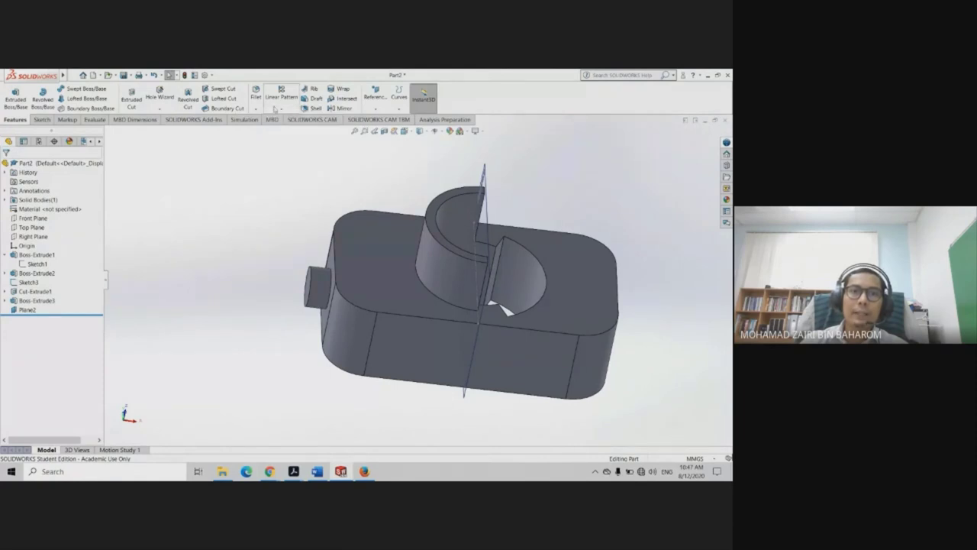
{"action": "left_click", "coordinate": [275, 115]}
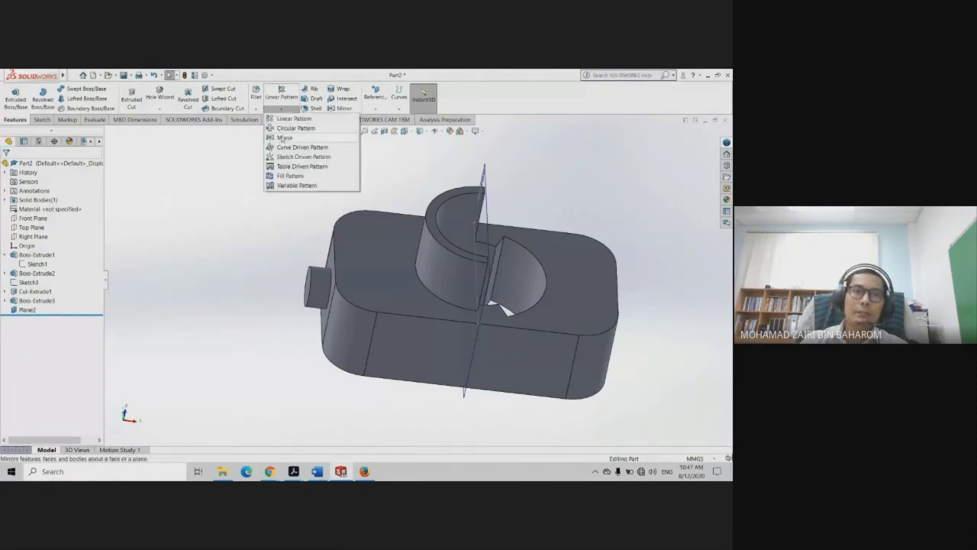
{"action": "left_click", "coordinate": [283, 138]}
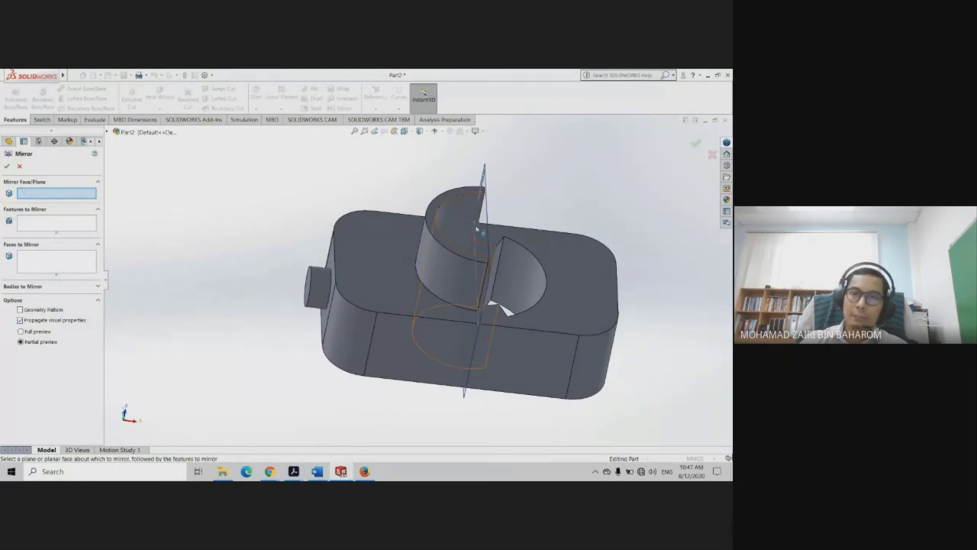
{"action": "middle_click_drag", "start_coordinate": [173, 206], "coordinate": [498, 197]}
{"action": "left_click", "coordinate": [497, 195]}
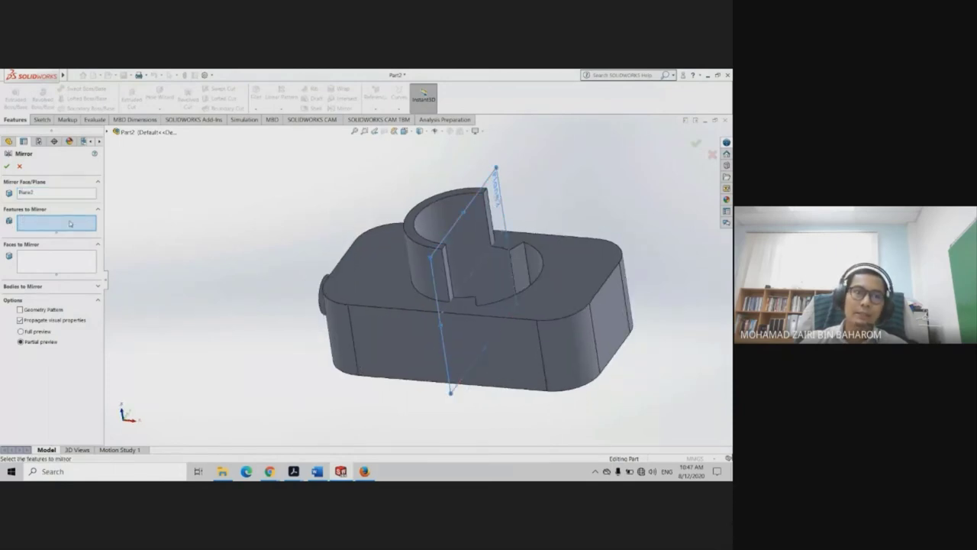
{"action": "middle_click_drag", "start_coordinate": [200, 238], "coordinate": [202, 260]}
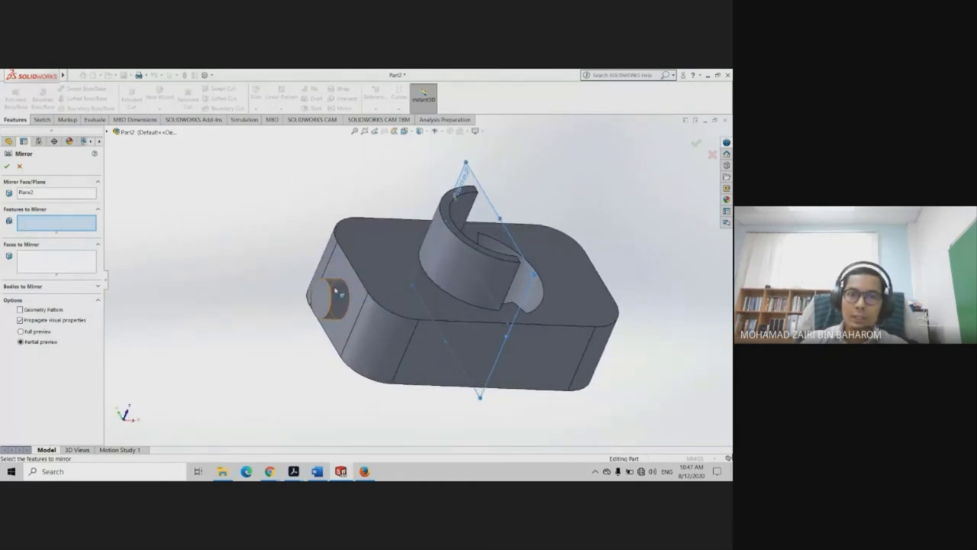
{"action": "left_click", "coordinate": [336, 298]}
{"action": "mouse_move", "coordinate": [619, 330]}
{"action": "middle_mouse_down"}
{"action": "mouse_move", "coordinate": [584, 243]}
{"action": "mouse_move", "coordinate": [513, 292]}
{"action": "middle_mouse_up"}
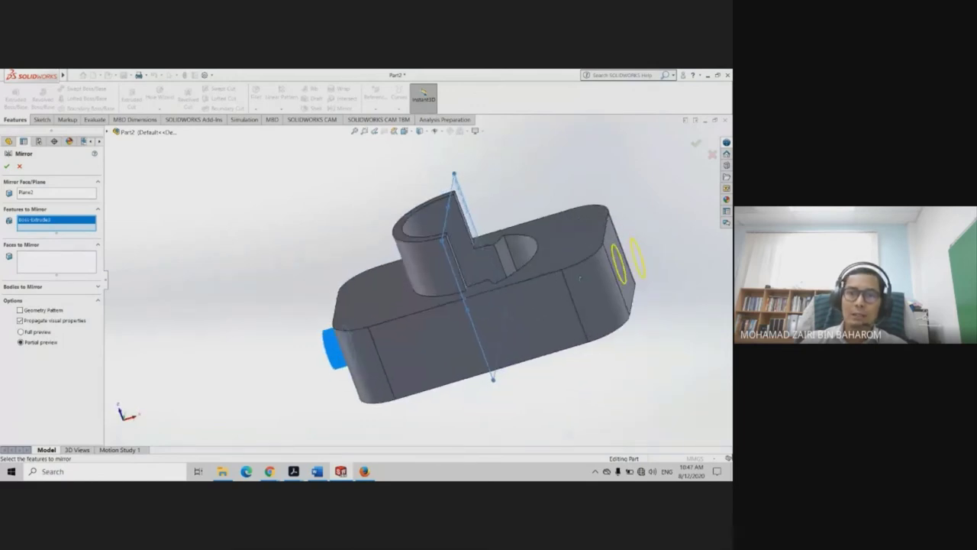
{"action": "left_click", "coordinate": [7, 167]}
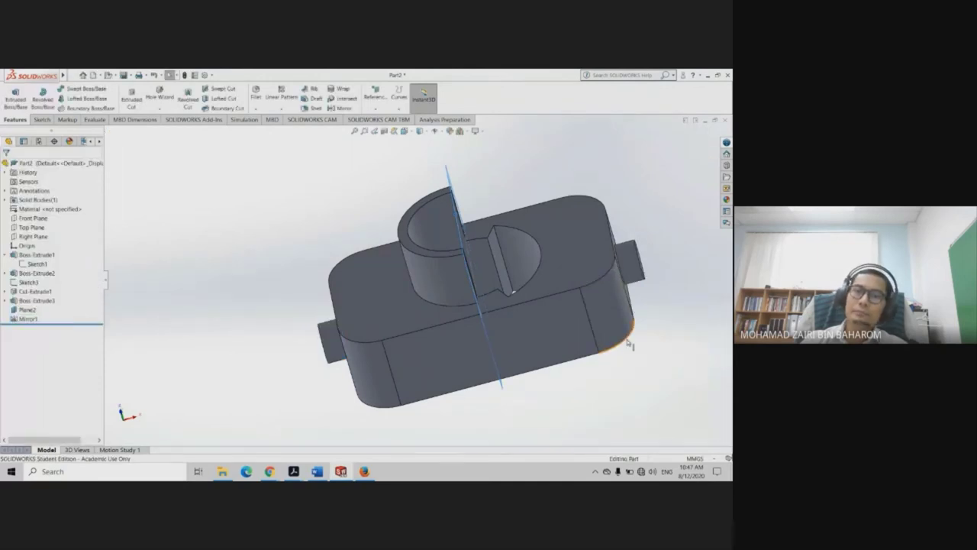
{"action": "scroll", "coordinate": [546, 352], "scroll_direction": "up", "scroll_amount": 2}
Inspect the mirrored pins, then undo Mirror1 with Ctrl+Z
{"action": "mouse_move", "coordinate": [546, 352]}
{"action": "middle_mouse_down"}
{"action": "mouse_move", "coordinate": [575, 323]}
{"action": "mouse_move", "coordinate": [549, 336]}
{"action": "mouse_move", "coordinate": [527, 373]}
{"action": "mouse_move", "coordinate": [557, 349]}
{"action": "mouse_move", "coordinate": [546, 314]}
{"action": "mouse_move", "coordinate": [562, 338]}
{"action": "mouse_move", "coordinate": [556, 380]}
{"action": "mouse_move", "coordinate": [556, 338]}
{"action": "middle_mouse_up"}
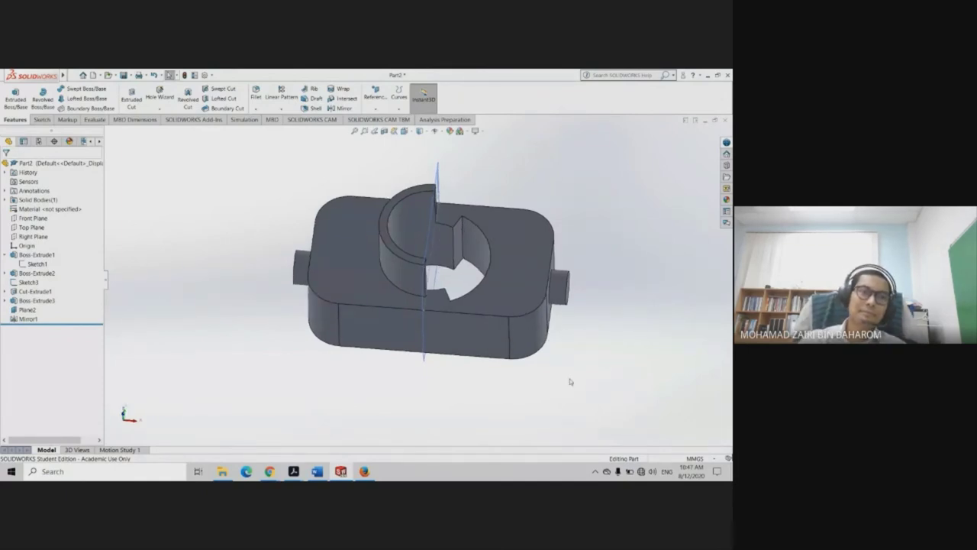
{"action": "mouse_move", "coordinate": [576, 387]}
{"action": "middle_mouse_down"}
{"action": "mouse_move", "coordinate": [561, 354]}
{"action": "mouse_move", "coordinate": [570, 379]}
{"action": "middle_mouse_up"}
{"action": "key", "text": "ctrl+z"}
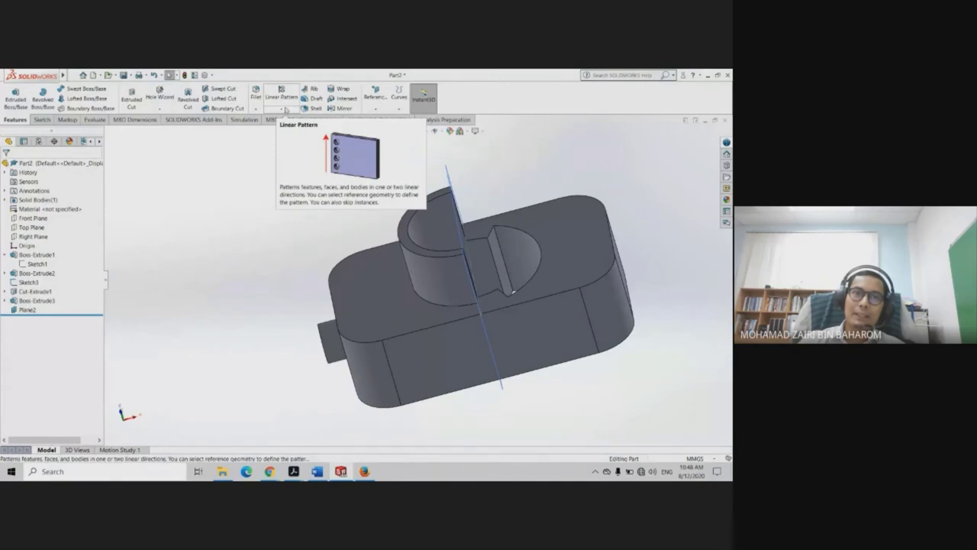
Create Mirror2, mirroring the Boss-Extrude3 side pin about Plane2
{"action": "left_click", "coordinate": [286, 110]}
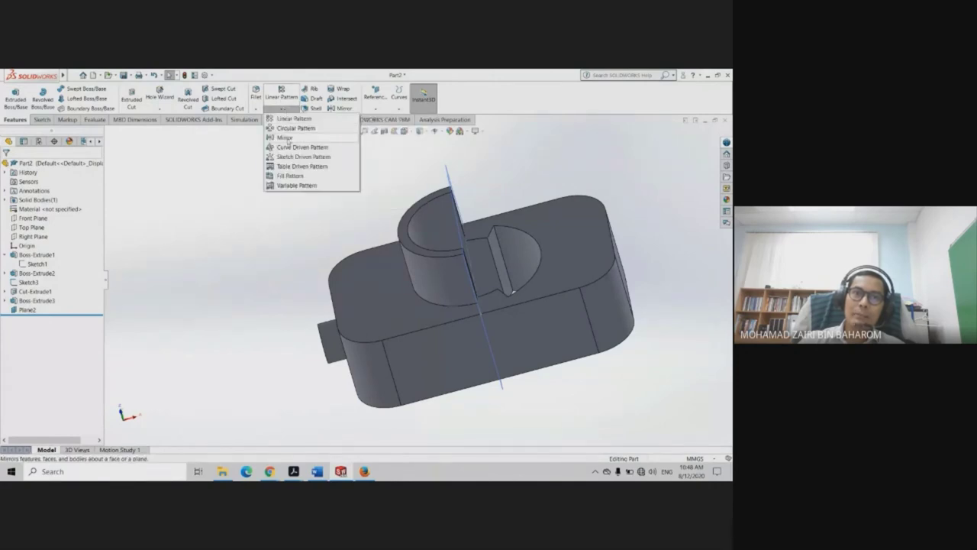
{"action": "left_click", "coordinate": [284, 138]}
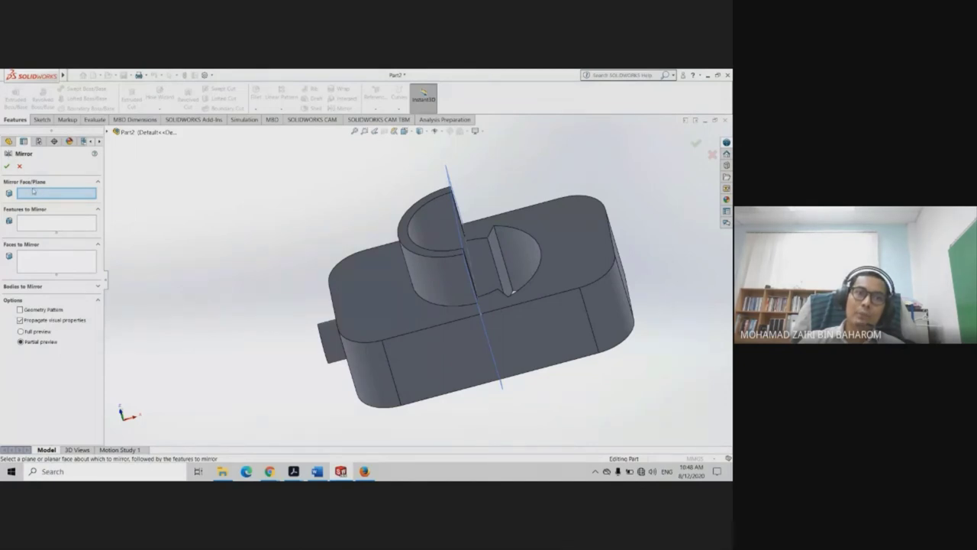
{"action": "middle_click_drag", "start_coordinate": [412, 229], "coordinate": [480, 196]}
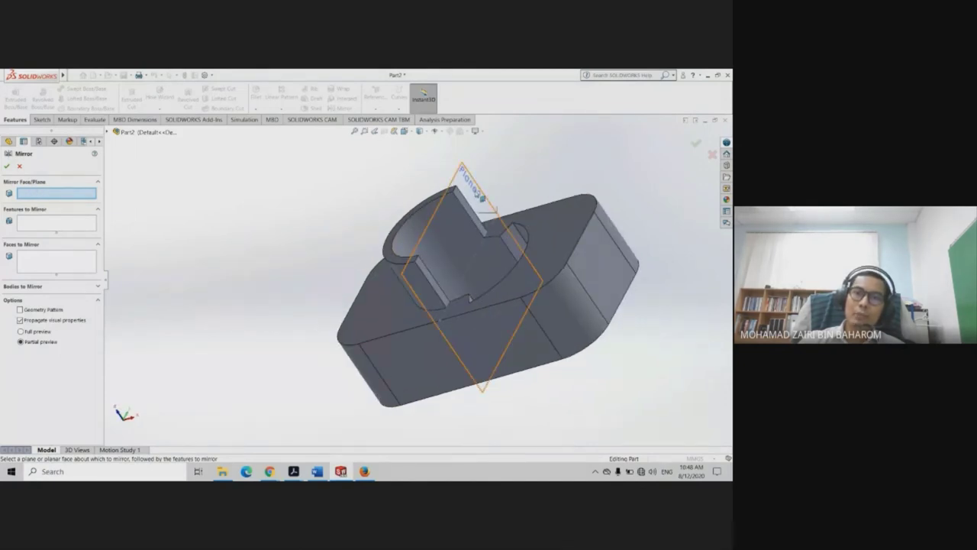
{"action": "left_click", "coordinate": [477, 196]}
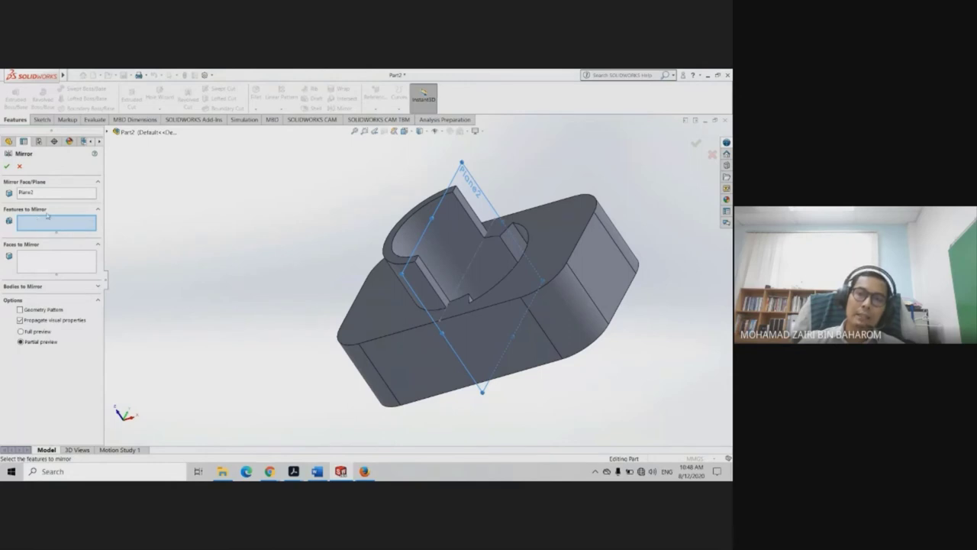
{"action": "middle_click_drag", "start_coordinate": [374, 266], "coordinate": [339, 328]}
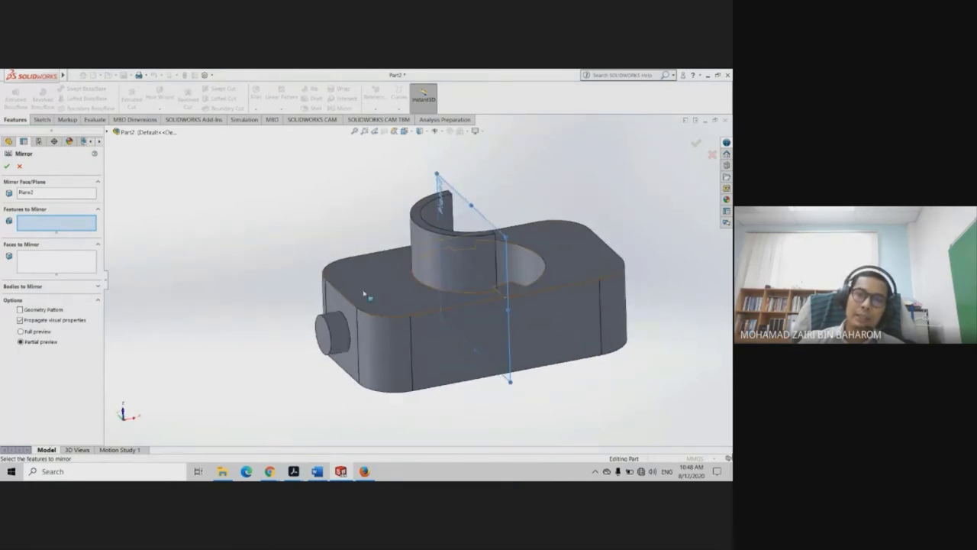
{"action": "left_click", "coordinate": [342, 330]}
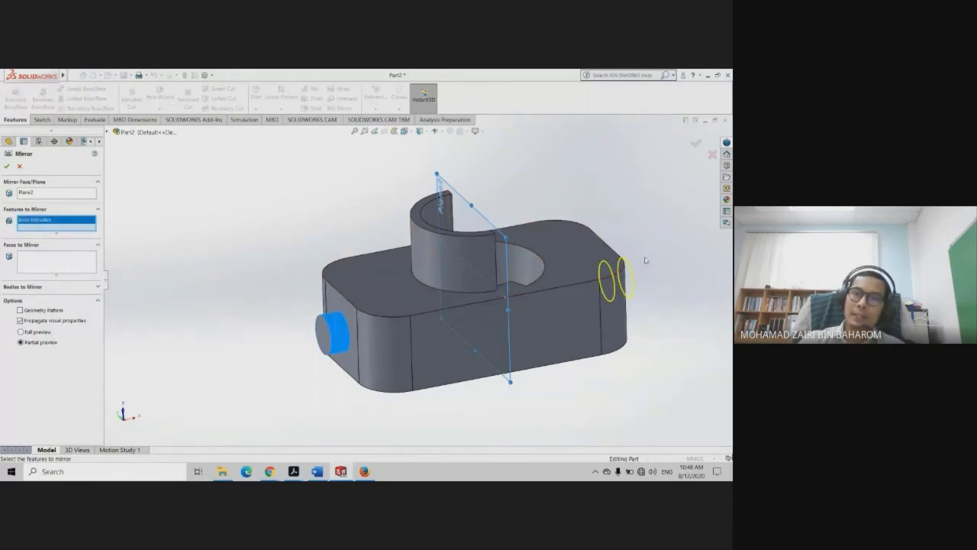
{"action": "middle_click_drag", "start_coordinate": [534, 290], "coordinate": [620, 289]}
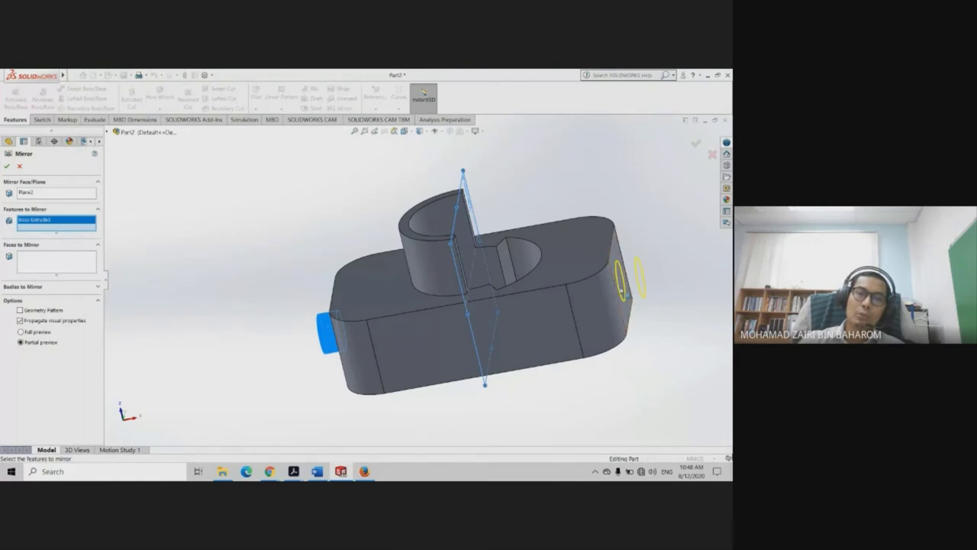
{"action": "left_click", "coordinate": [9, 168]}
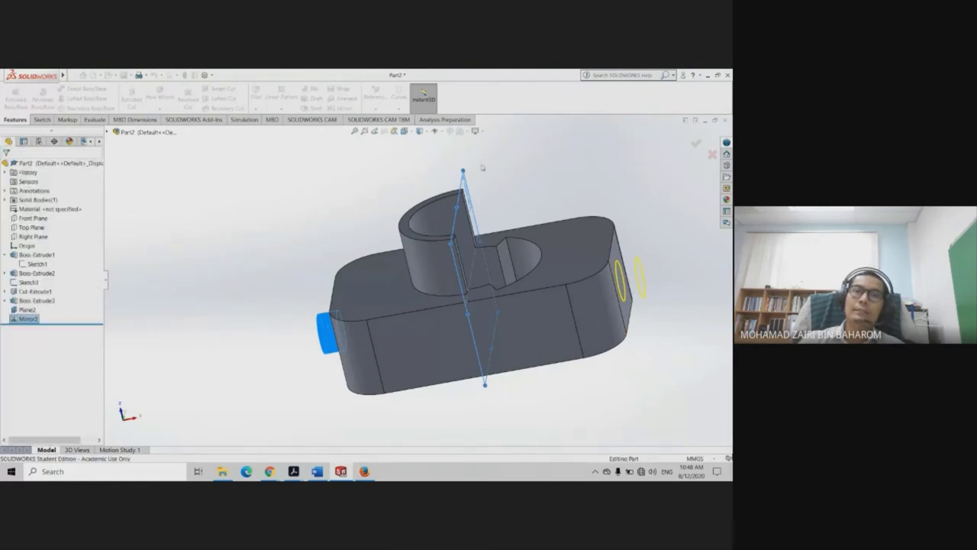
Orbit around the finished part with pins on both ends, then bring up the Sketch tools
{"action": "mouse_move", "coordinate": [584, 159]}
{"action": "middle_mouse_down"}
{"action": "mouse_move", "coordinate": [564, 232]}
{"action": "mouse_move", "coordinate": [609, 241]}
{"action": "mouse_move", "coordinate": [578, 209]}
{"action": "mouse_move", "coordinate": [602, 247]}
{"action": "mouse_move", "coordinate": [533, 292]}
{"action": "mouse_move", "coordinate": [578, 262]}
{"action": "mouse_move", "coordinate": [554, 264]}
{"action": "mouse_move", "coordinate": [575, 229]}
{"action": "mouse_move", "coordinate": [582, 264]}
{"action": "mouse_move", "coordinate": [558, 267]}
{"action": "mouse_move", "coordinate": [560, 277]}
{"action": "mouse_move", "coordinate": [552, 265]}
{"action": "mouse_move", "coordinate": [552, 283]}
{"action": "middle_mouse_up"}
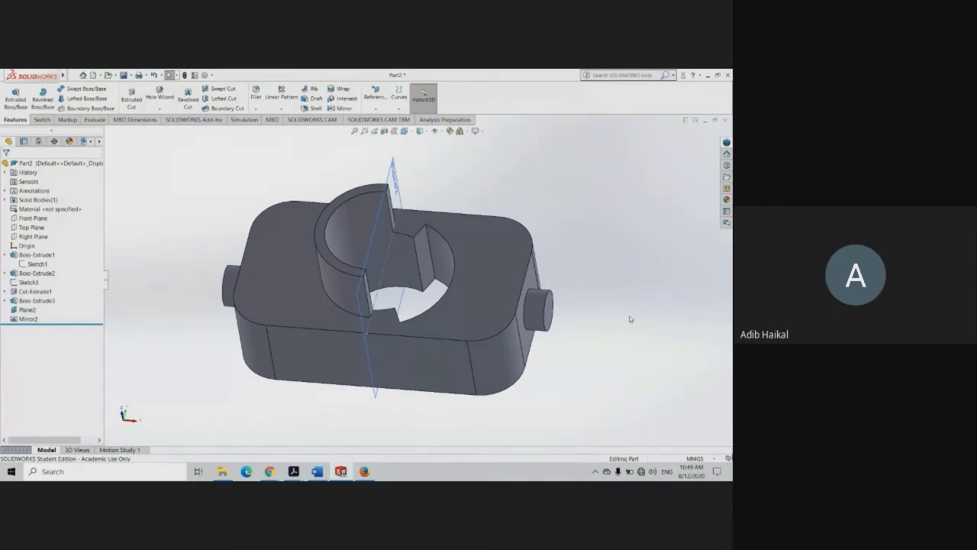
{"action": "middle_click_drag", "start_coordinate": [654, 299], "coordinate": [647, 292]}
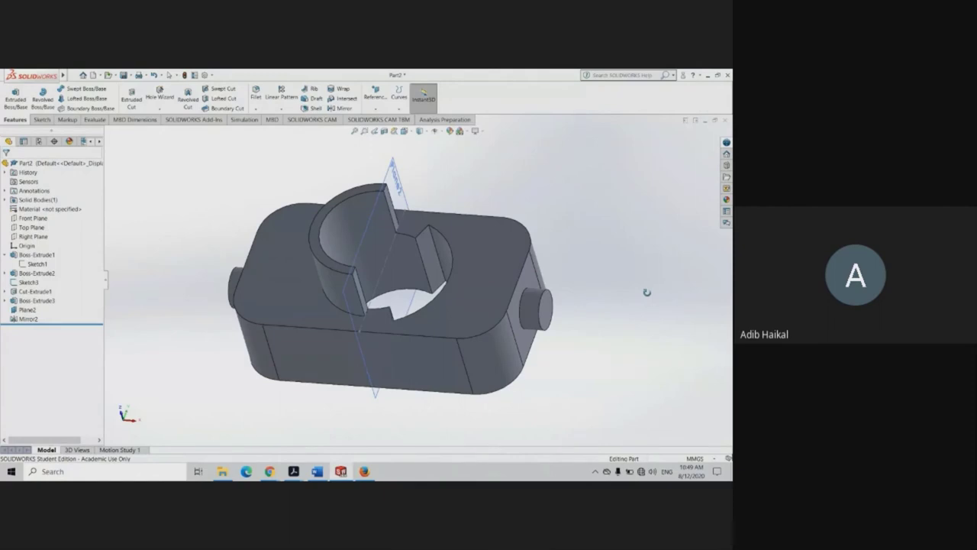
{"action": "left_click", "coordinate": [44, 120]}
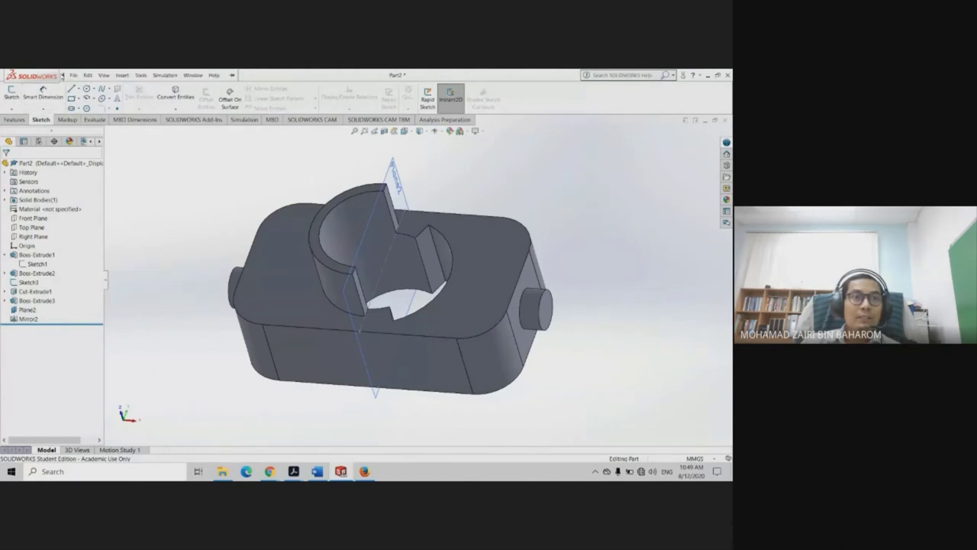
Orbit to the block's left end and select its top face, revealing the 70.00 × 40.00 size and R10.00 corners
{"action": "left_click", "coordinate": [73, 76]}
{"action": "left_click", "coordinate": [607, 226]}
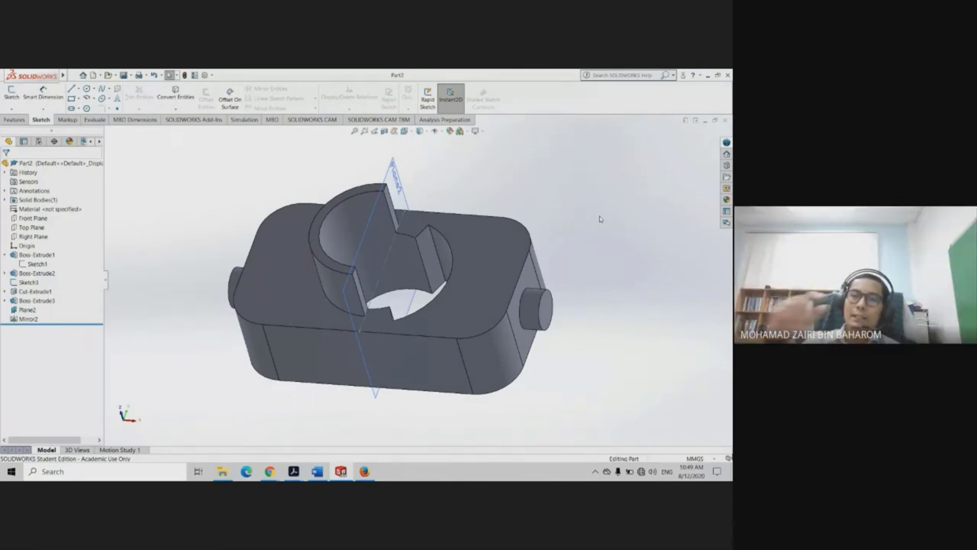
{"action": "mouse_move", "coordinate": [548, 316]}
{"action": "middle_mouse_down"}
{"action": "mouse_move", "coordinate": [556, 328]}
{"action": "mouse_move", "coordinate": [561, 310]}
{"action": "mouse_move", "coordinate": [522, 179]}
{"action": "mouse_move", "coordinate": [537, 183]}
{"action": "mouse_move", "coordinate": [572, 318]}
{"action": "mouse_move", "coordinate": [508, 160]}
{"action": "mouse_move", "coordinate": [585, 196]}
{"action": "mouse_move", "coordinate": [556, 150]}
{"action": "mouse_move", "coordinate": [529, 133]}
{"action": "middle_mouse_up"}
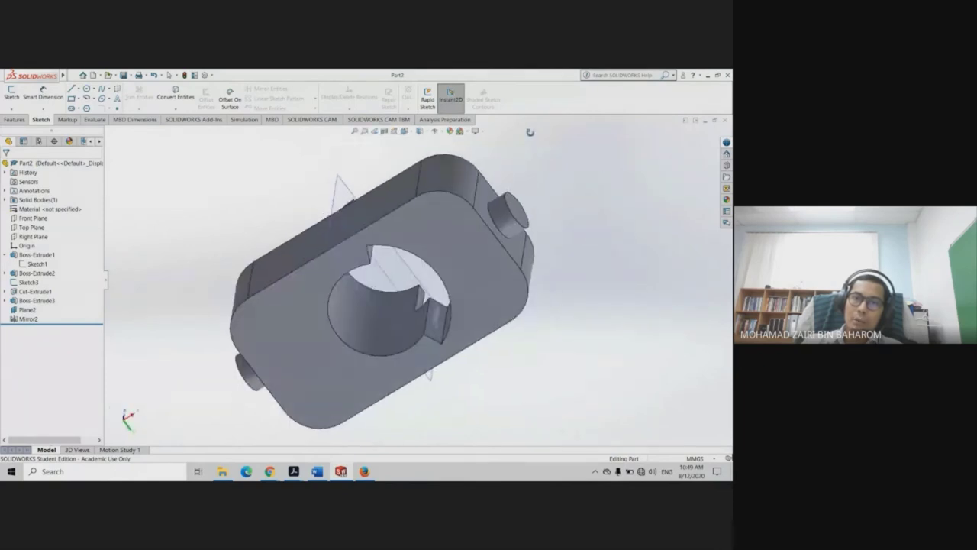
{"action": "double_click", "coordinate": [429, 225]}
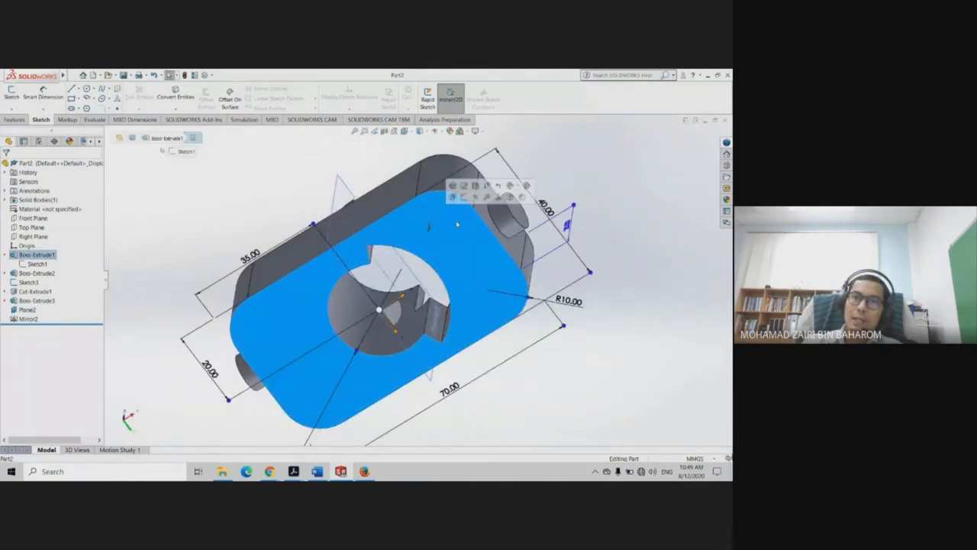
Open Sketch7 on the top face and view it Normal To with Ctrl+8
{"action": "left_click", "coordinate": [464, 197]}
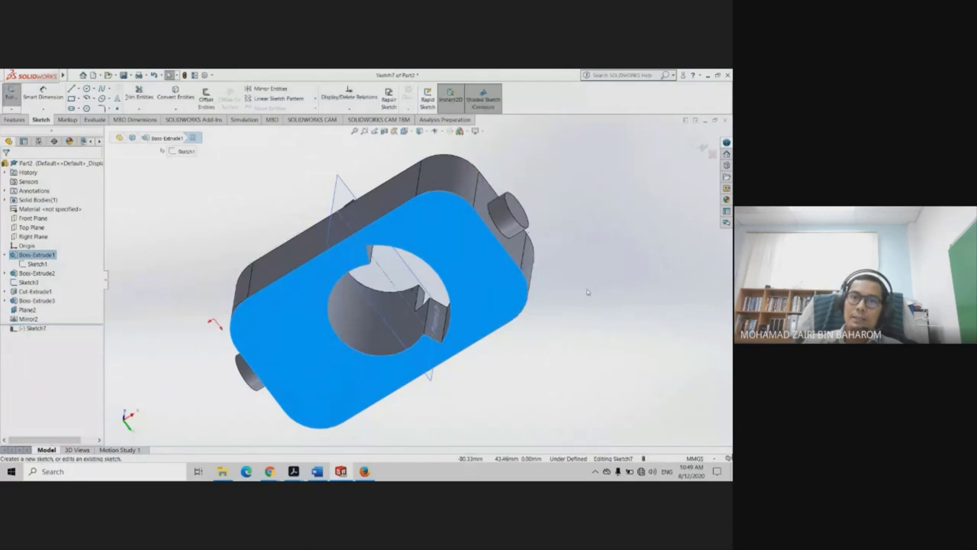
{"action": "key", "text": "space"}
{"action": "key", "text": "ctrl+8"}
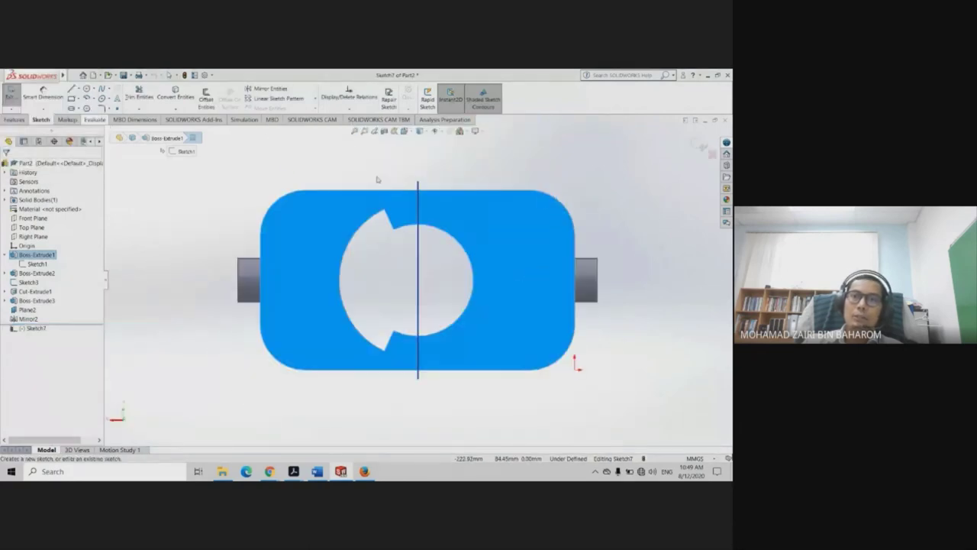
{"action": "left_click", "coordinate": [660, 338]}
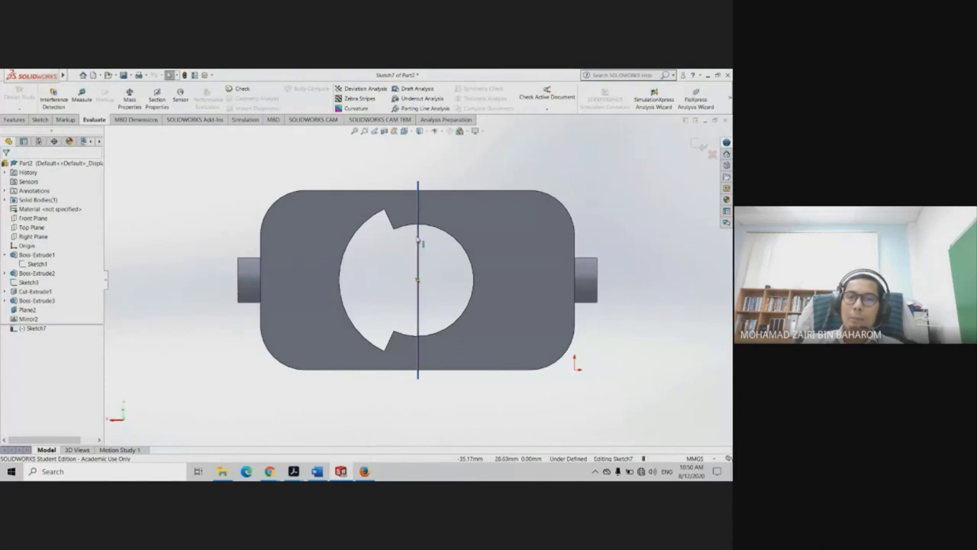
Hide Plane2 from the FeatureManager so it no longer crosses the top face
{"action": "left_click", "coordinate": [418, 293]}
{"action": "left_click", "coordinate": [28, 309], "text": "ctrl"}
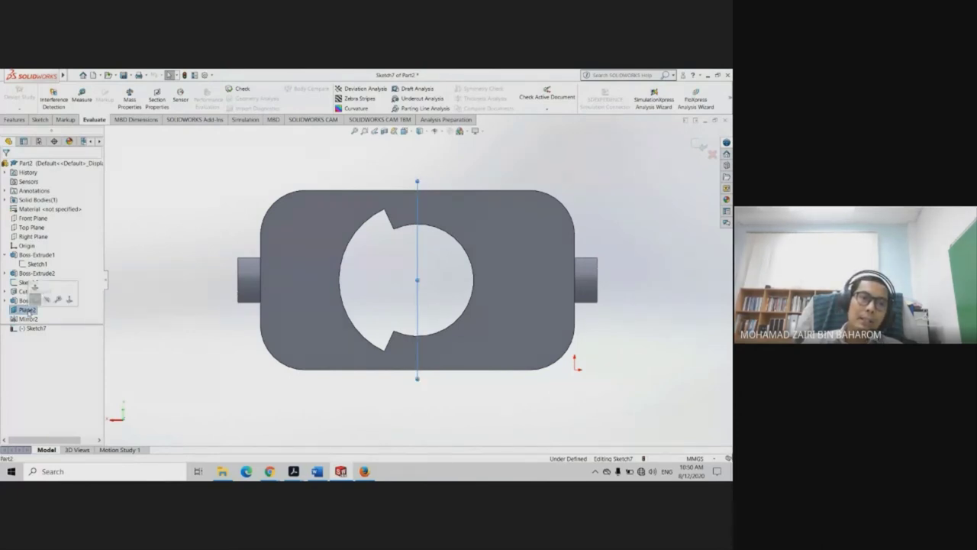
{"action": "right_click", "coordinate": [27, 311]}
{"action": "left_click", "coordinate": [47, 301]}
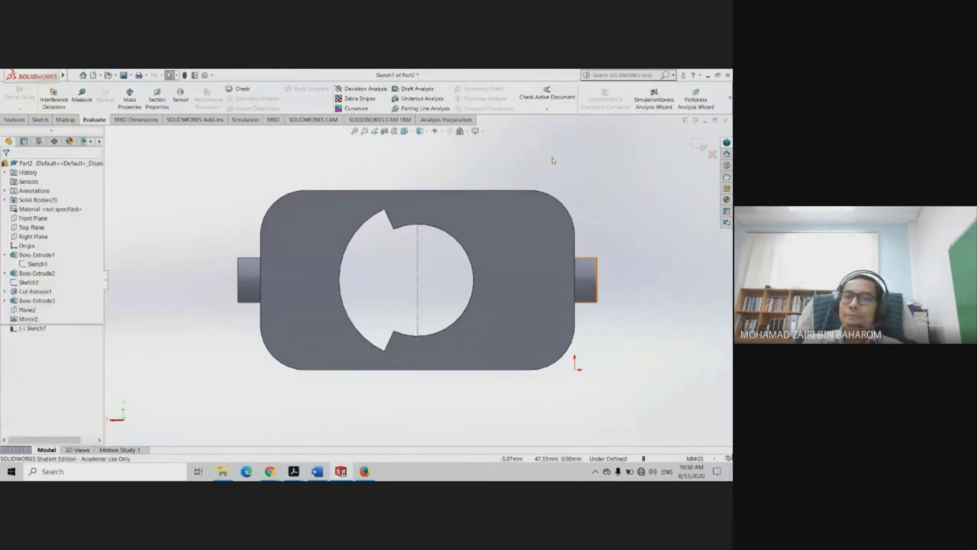
{"action": "left_click", "coordinate": [28, 309]}
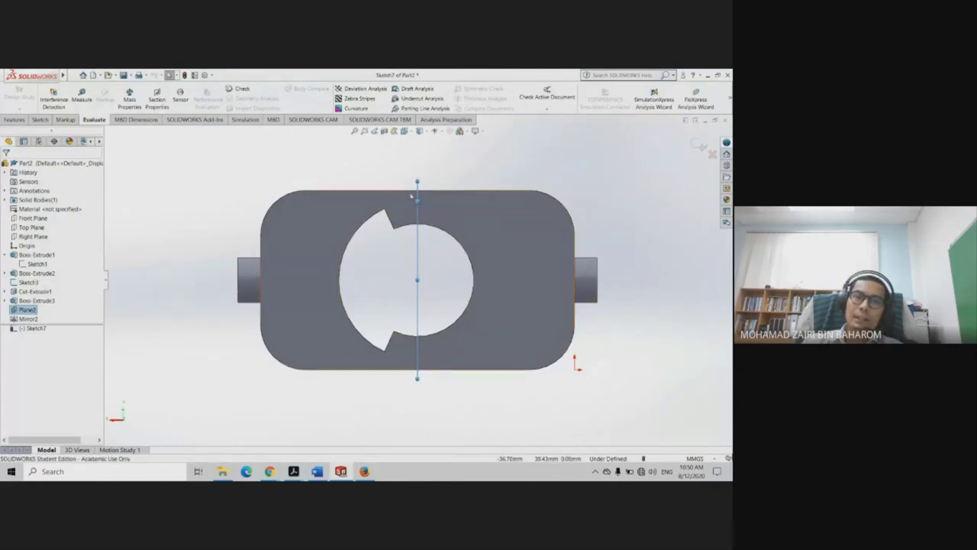
{"action": "right_click", "coordinate": [32, 309]}
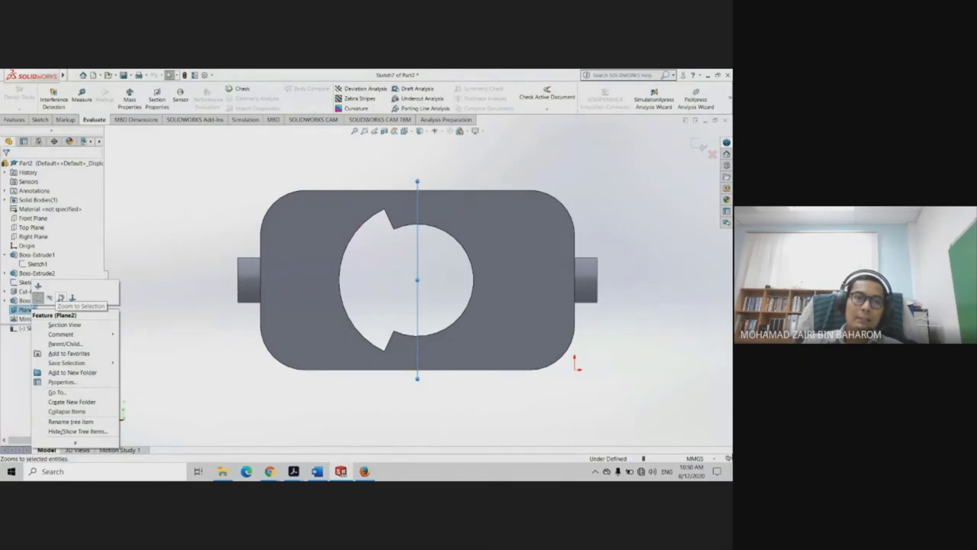
{"action": "left_click", "coordinate": [230, 189]}
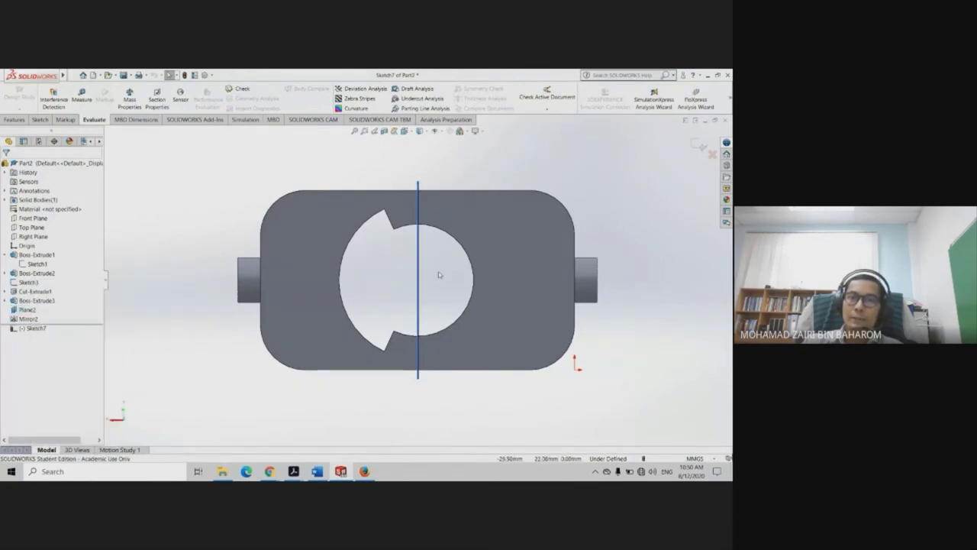
{"action": "left_click", "coordinate": [21, 312]}
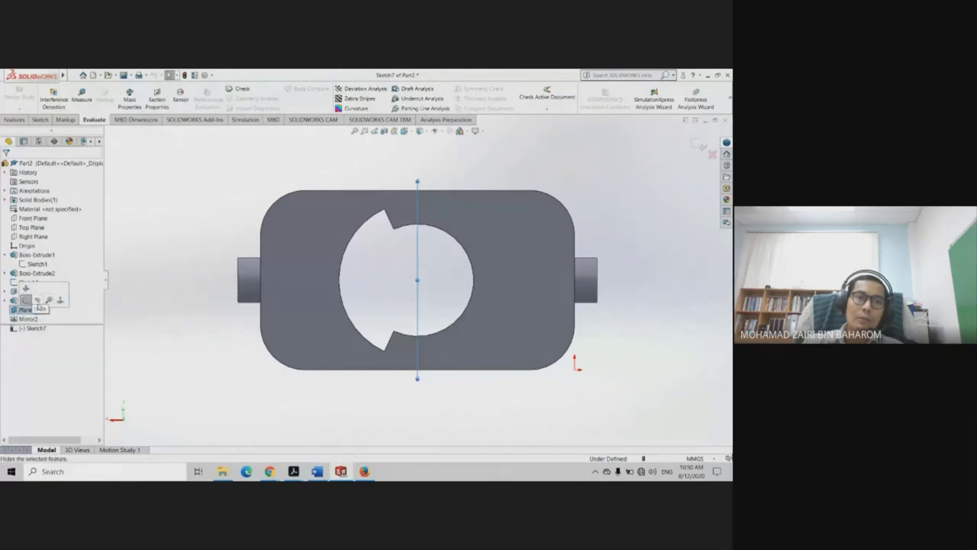
{"action": "left_click", "coordinate": [39, 306]}
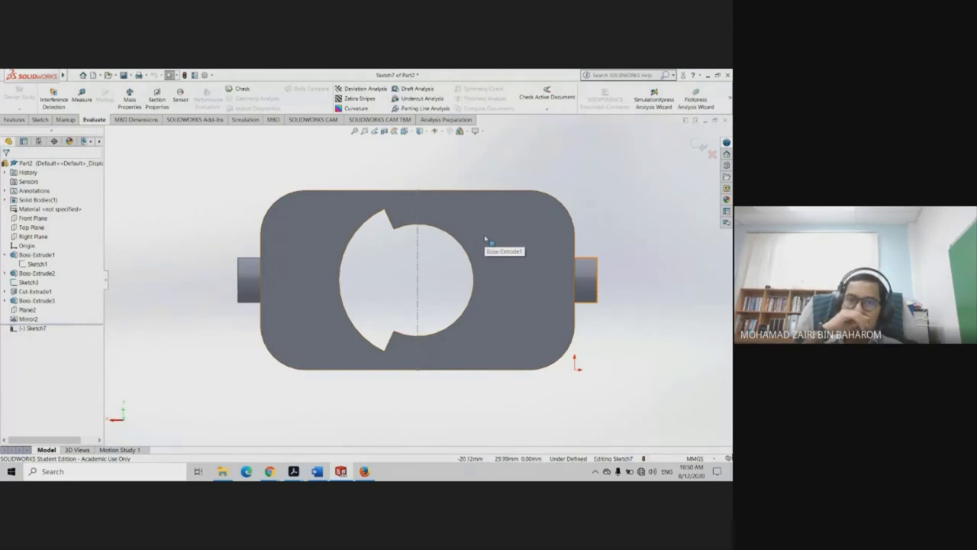
{"action": "left_click", "coordinate": [41, 119]}
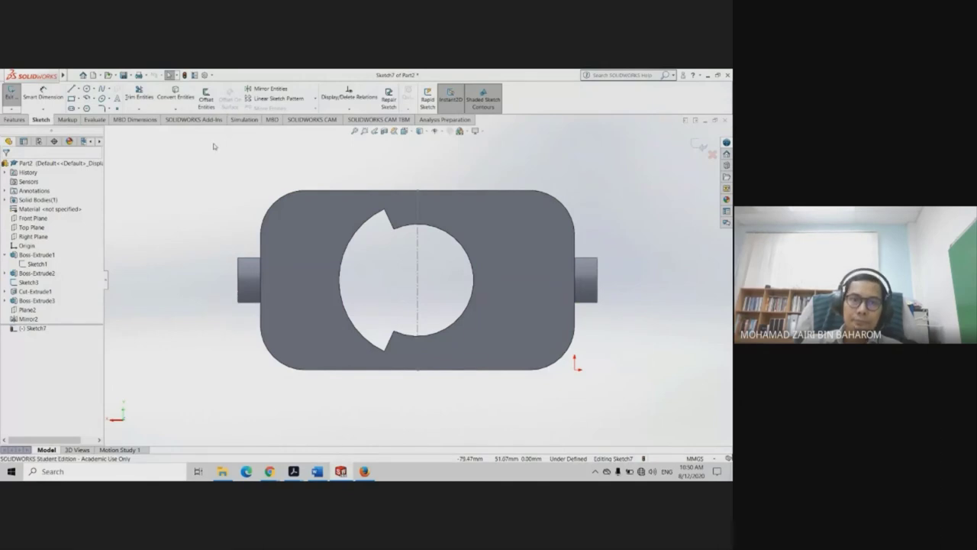
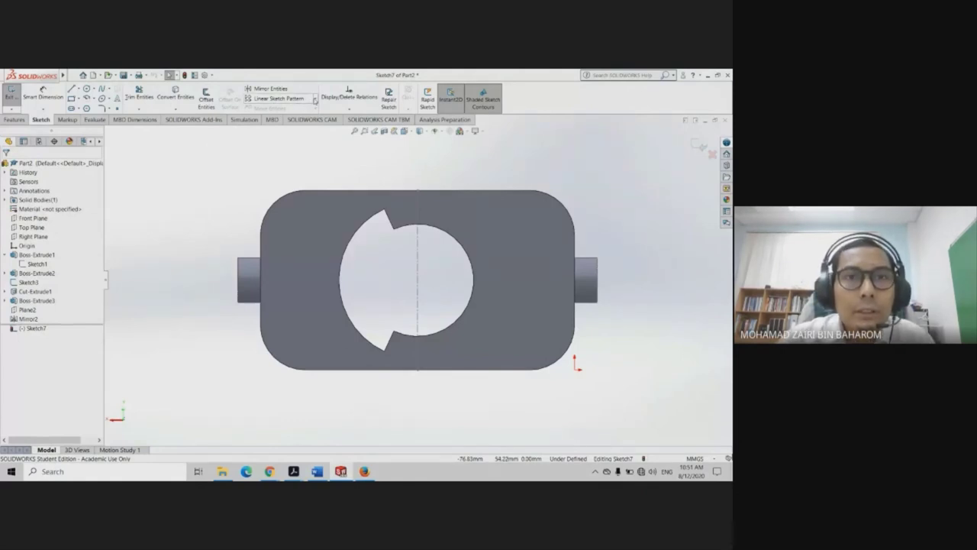
Draw a centerline from the bore centre down to the part's bottom edge
{"action": "left_click", "coordinate": [280, 98]}
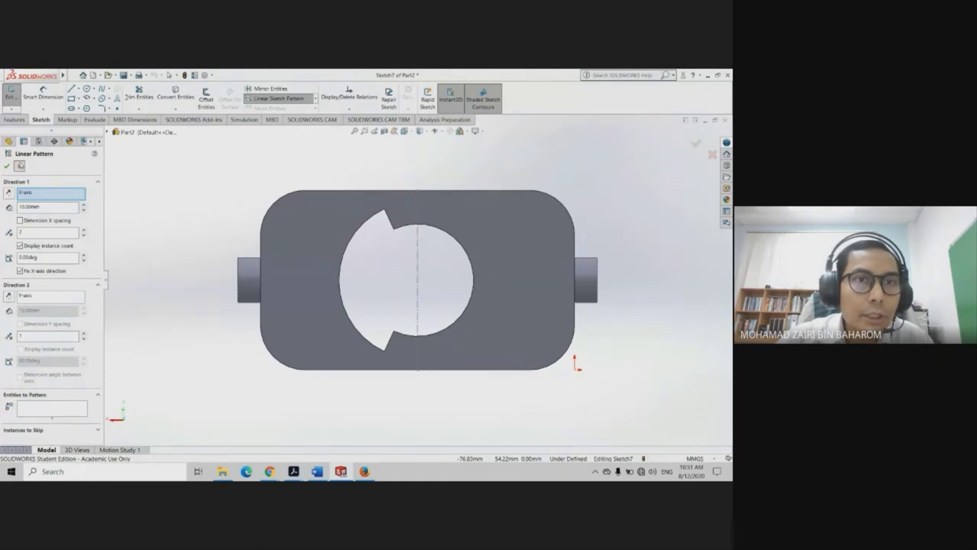
{"action": "key", "text": "Escape"}
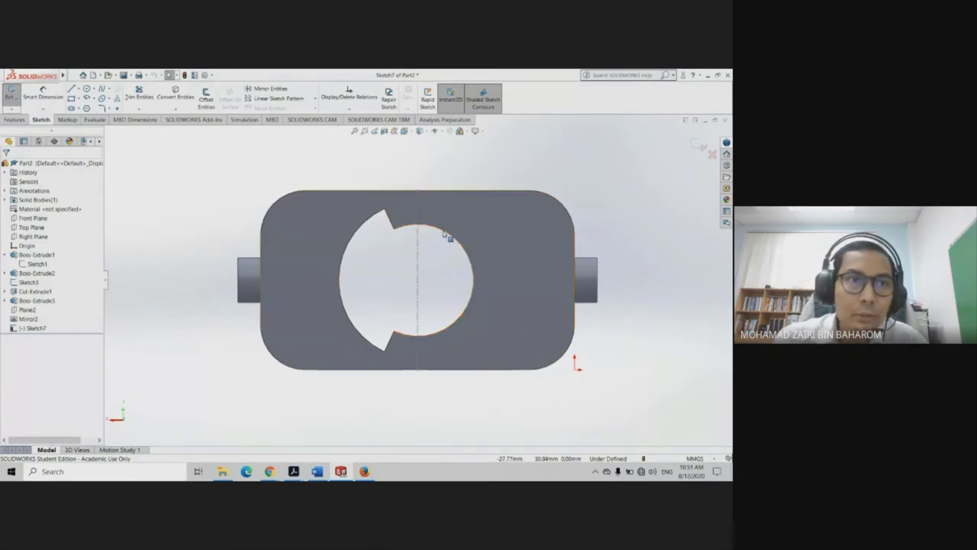
{"action": "left_click", "coordinate": [77, 89]}
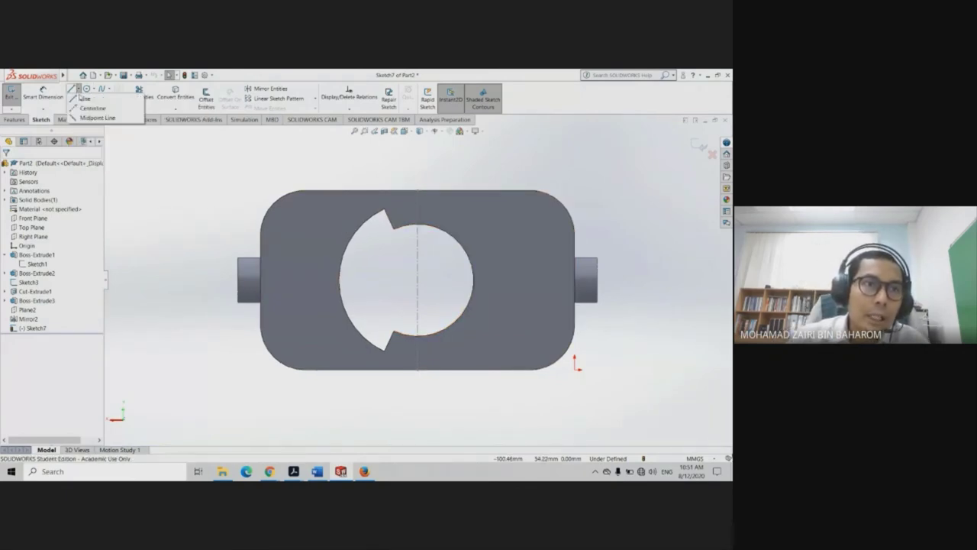
{"action": "left_click", "coordinate": [90, 104]}
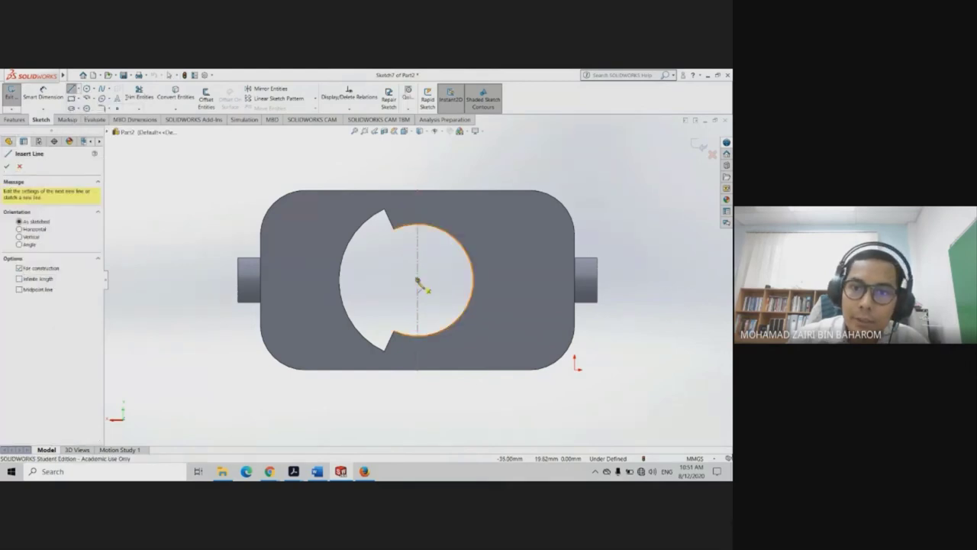
{"action": "left_click", "coordinate": [418, 280]}
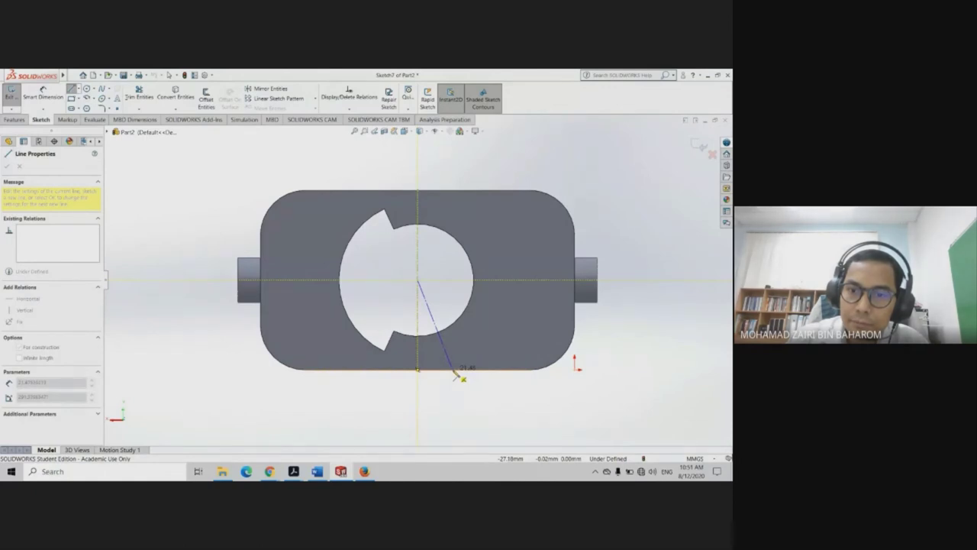
{"action": "left_click", "coordinate": [453, 367]}
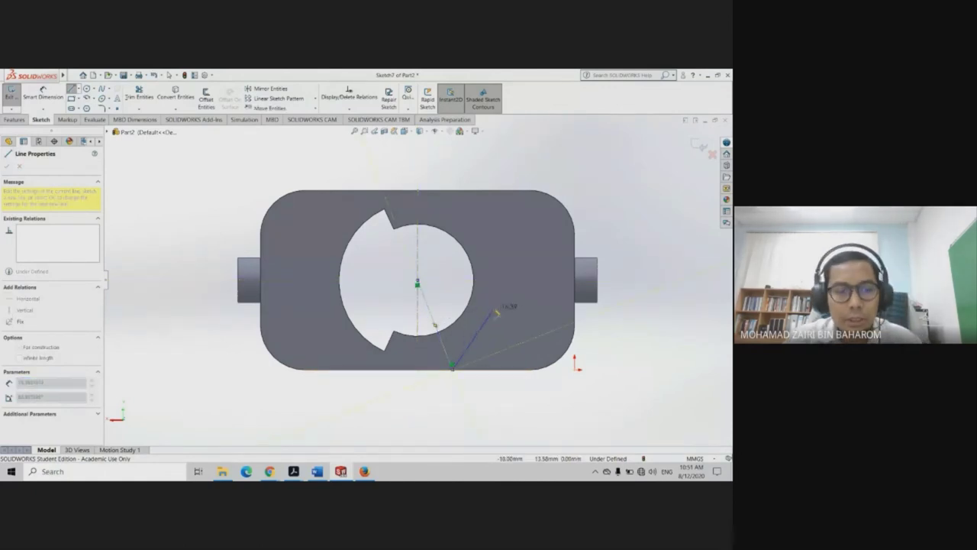
{"action": "key", "text": "Escape"}
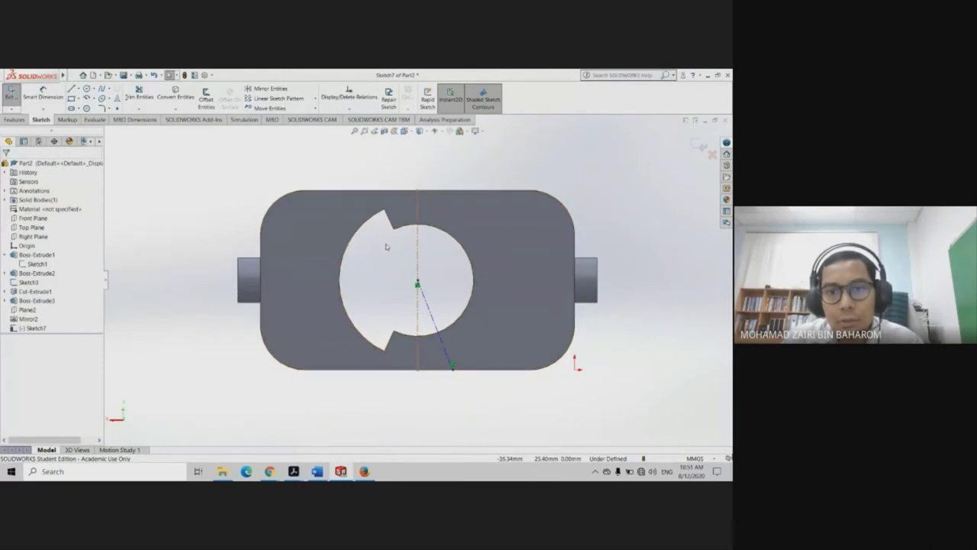
Dimension the angle between the slanted and vertical centerlines as 30°
{"action": "left_click", "coordinate": [43, 95]}
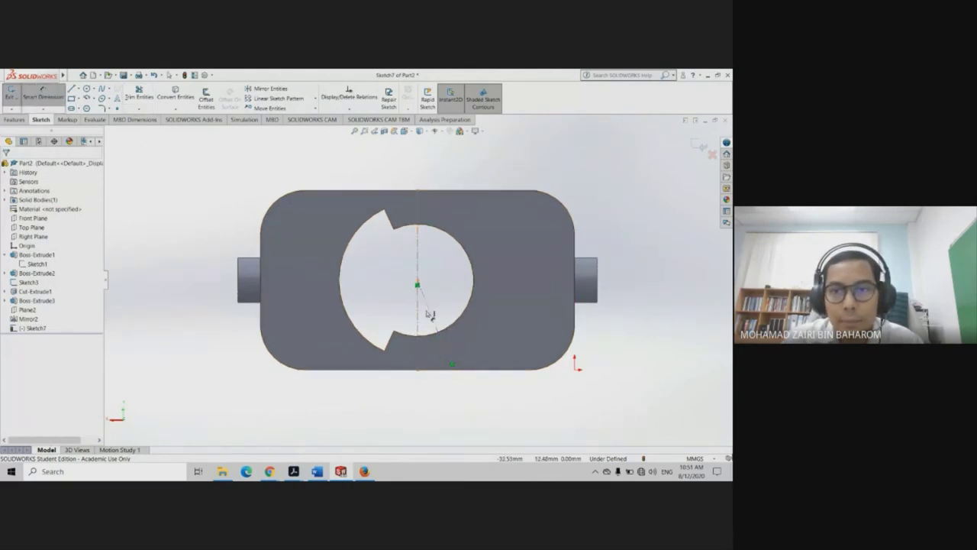
{"action": "left_click", "coordinate": [430, 307]}
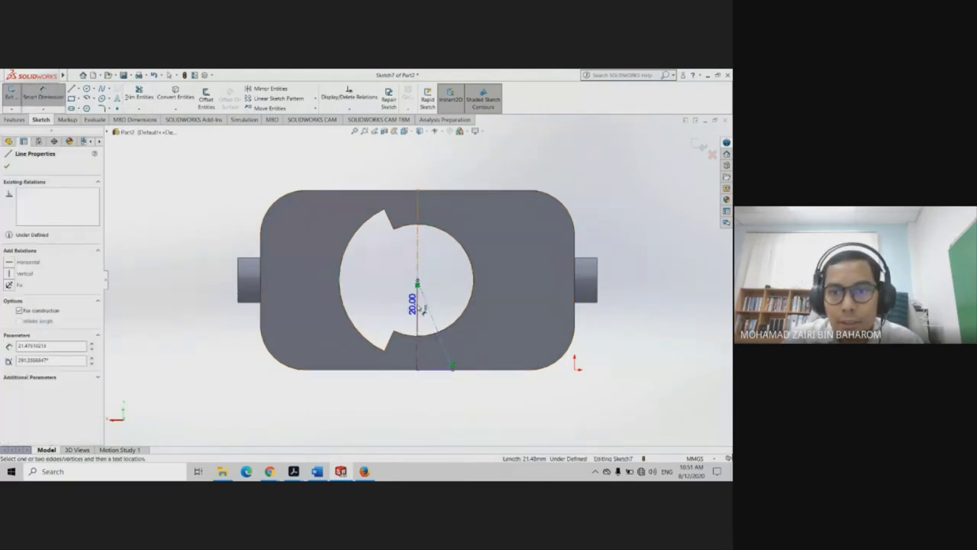
{"action": "left_click", "coordinate": [417, 307]}
{"action": "left_click", "coordinate": [440, 398]}
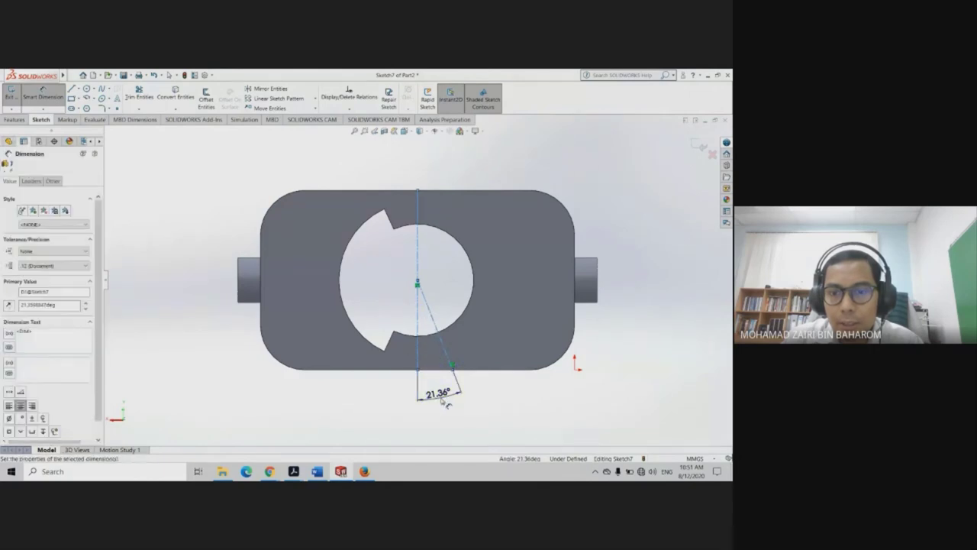
{"action": "type", "text": "30"}
{"action": "key", "text": "Return"}
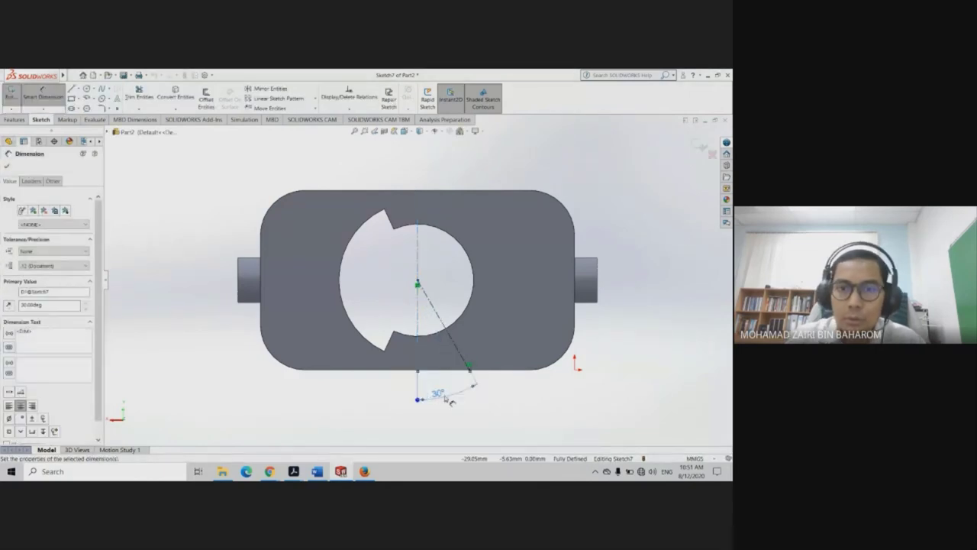
{"action": "key", "text": "Escape"}
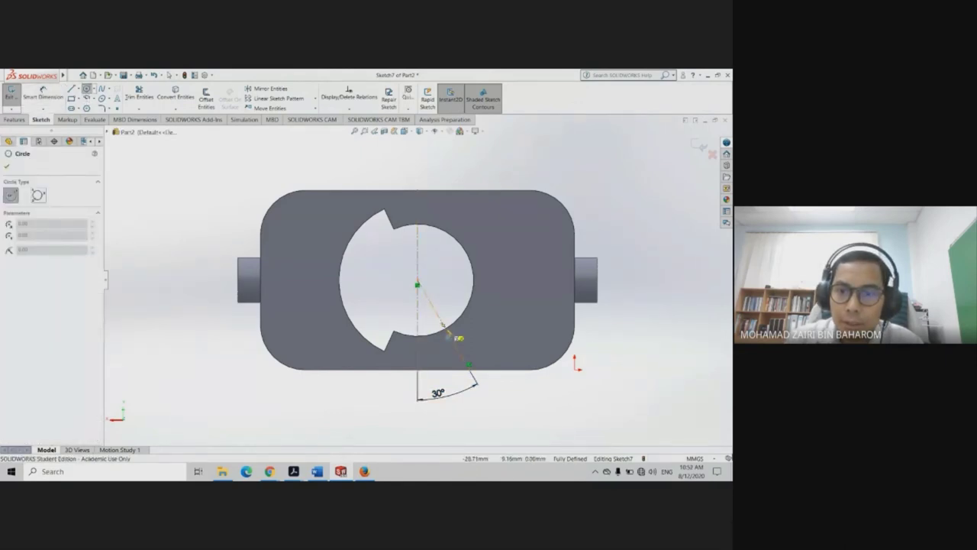
Draw a small circle of radius 3.00 centred on the 30° centerline
{"action": "scroll", "coordinate": [458, 340], "scroll_direction": "down", "scroll_amount": 1}
{"action": "scroll", "coordinate": [456, 336], "scroll_direction": "down", "scroll_amount": 2}
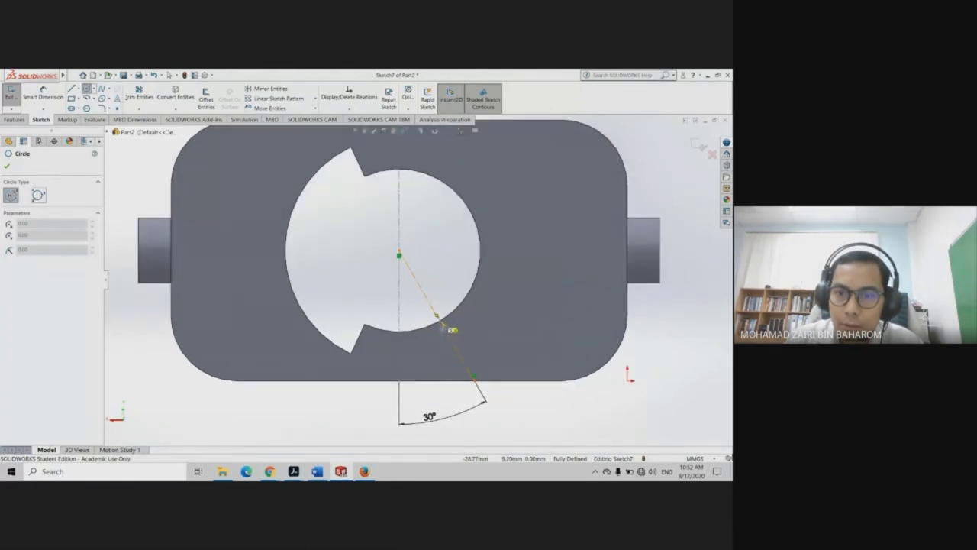
{"action": "left_click", "coordinate": [439, 319]}
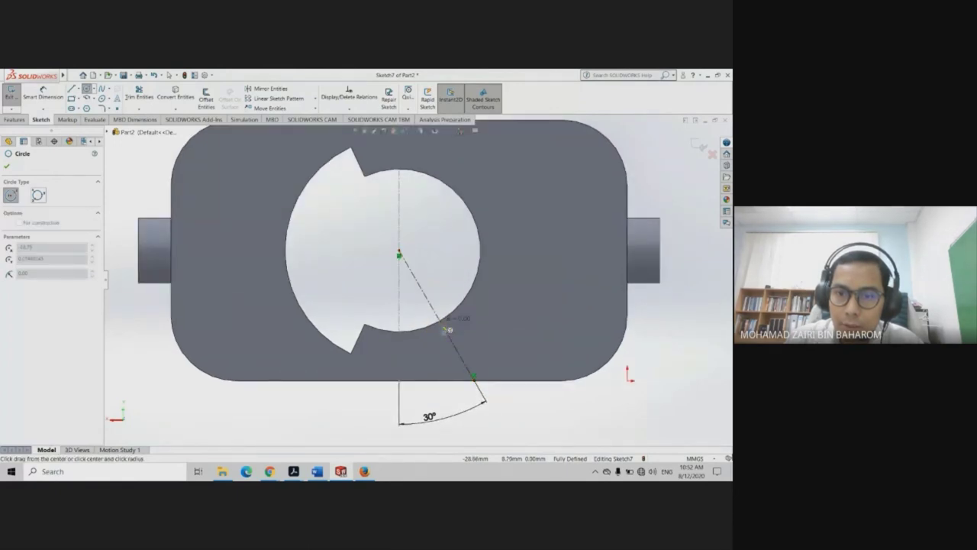
{"action": "left_click", "coordinate": [456, 328]}
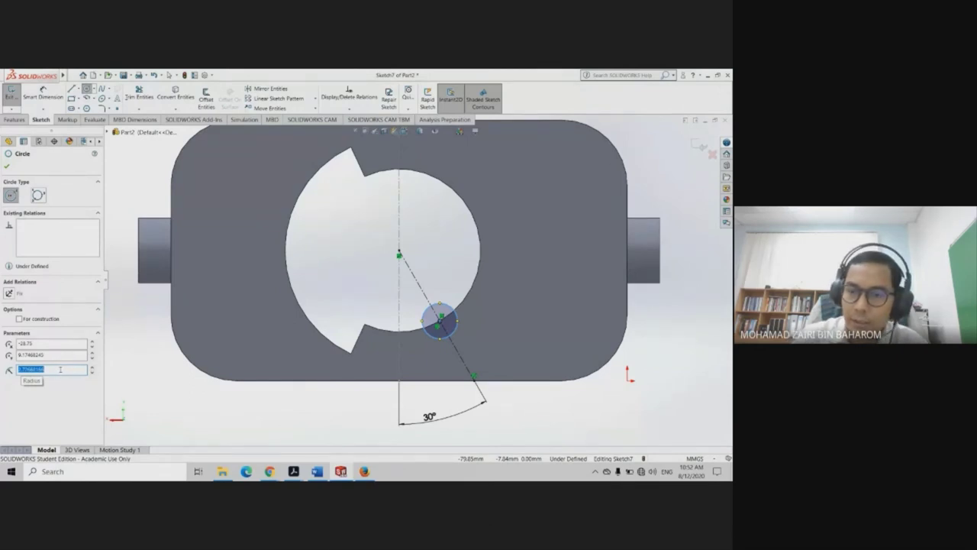
{"action": "type", "text": "3"}
{"action": "key", "text": "Return"}
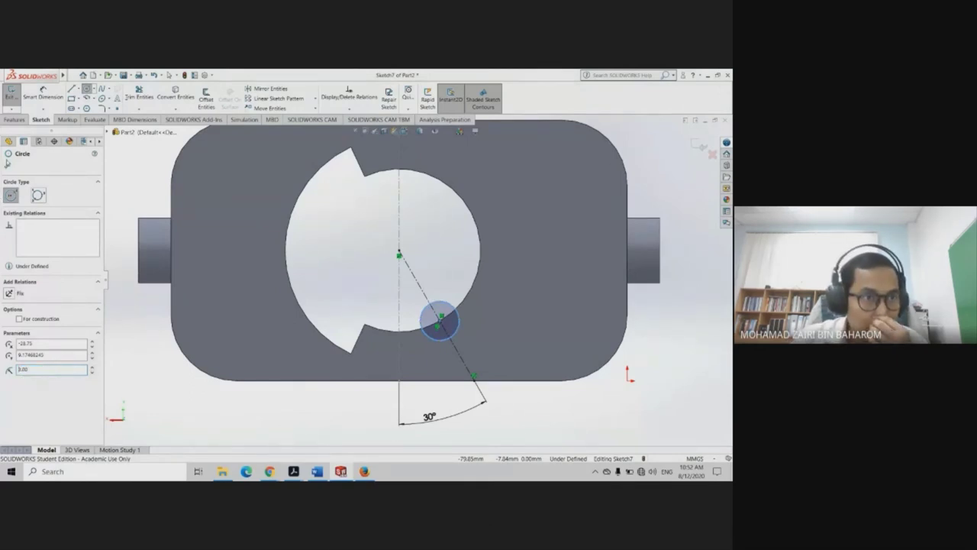
{"action": "left_click", "coordinate": [7, 167]}
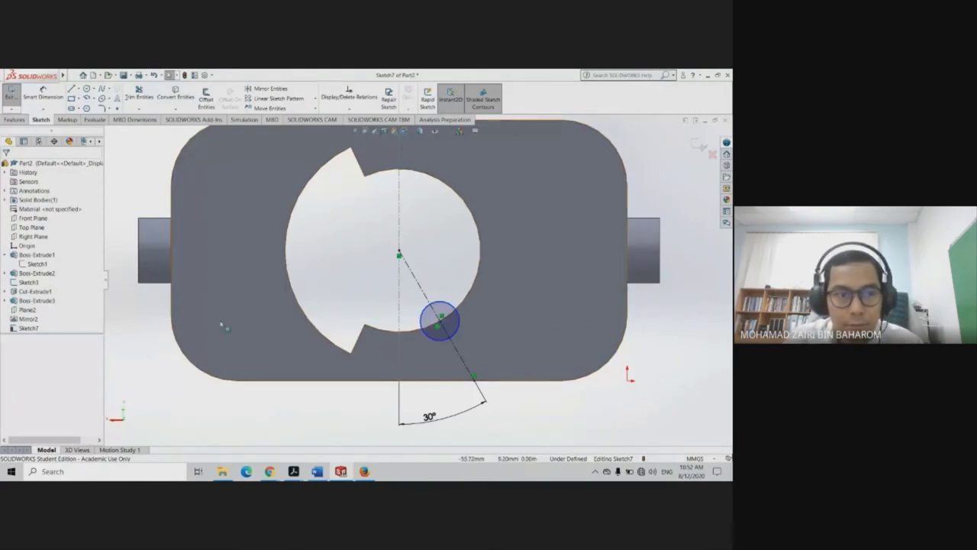
Dimension the small circle's diameter as 5, then change it to 4 mm
{"action": "left_click", "coordinate": [41, 99]}
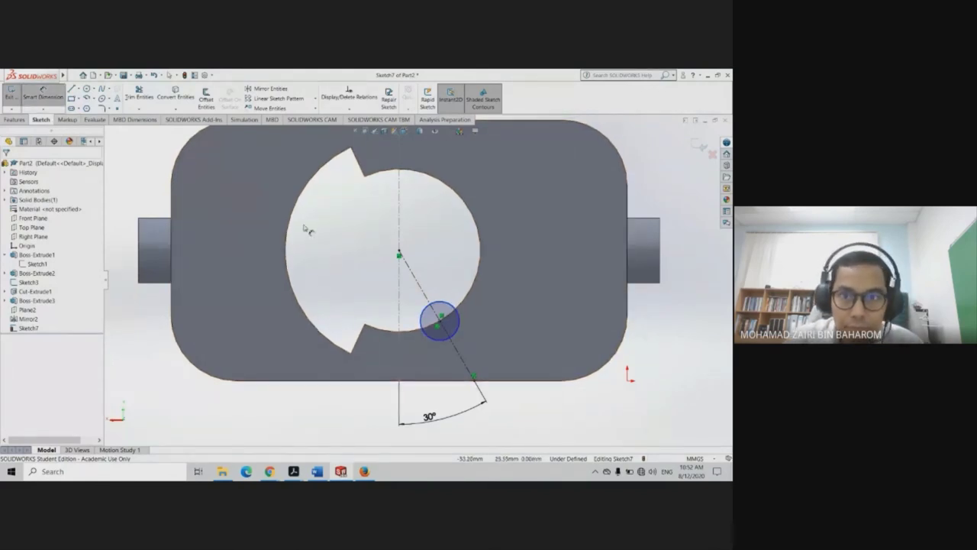
{"action": "left_click", "coordinate": [458, 310]}
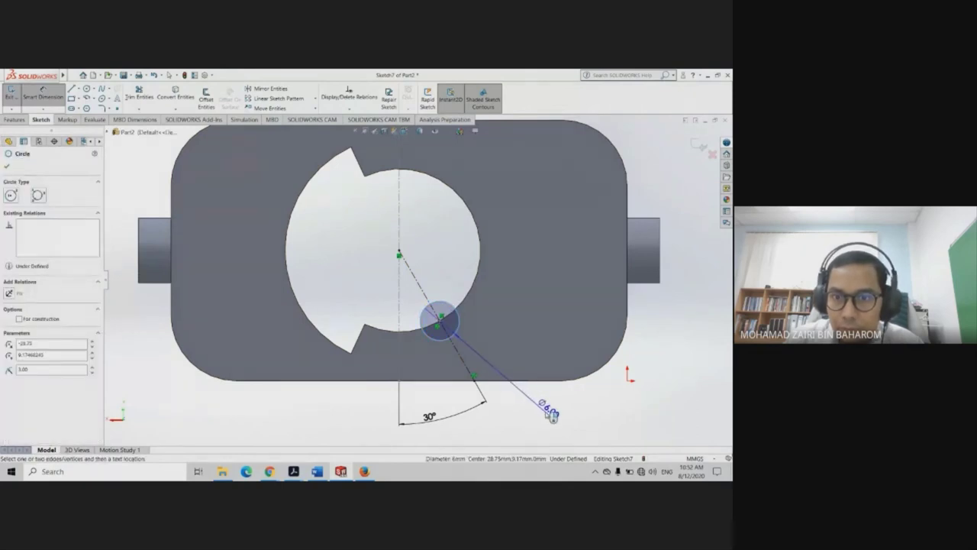
{"action": "left_click", "coordinate": [546, 408]}
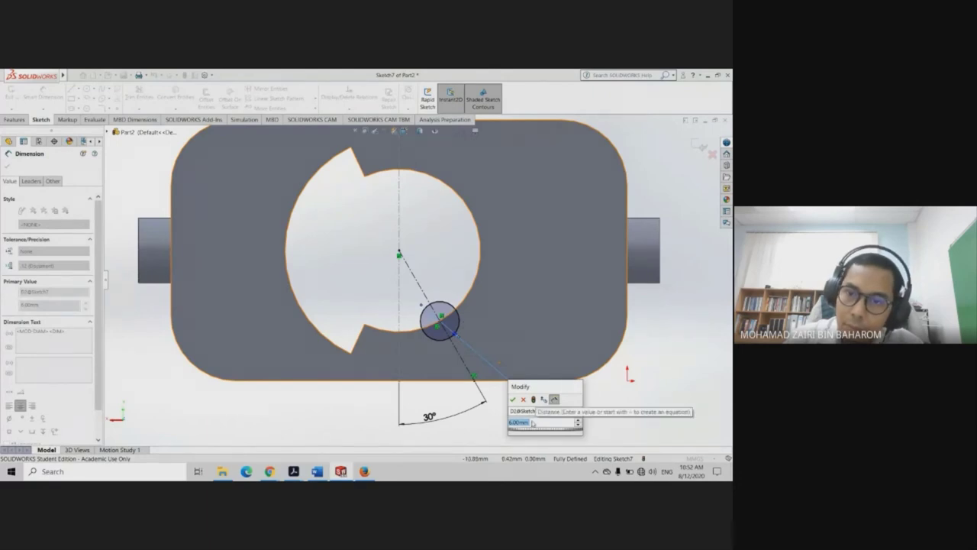
{"action": "type", "text": "5"}
{"action": "key", "text": "Return"}
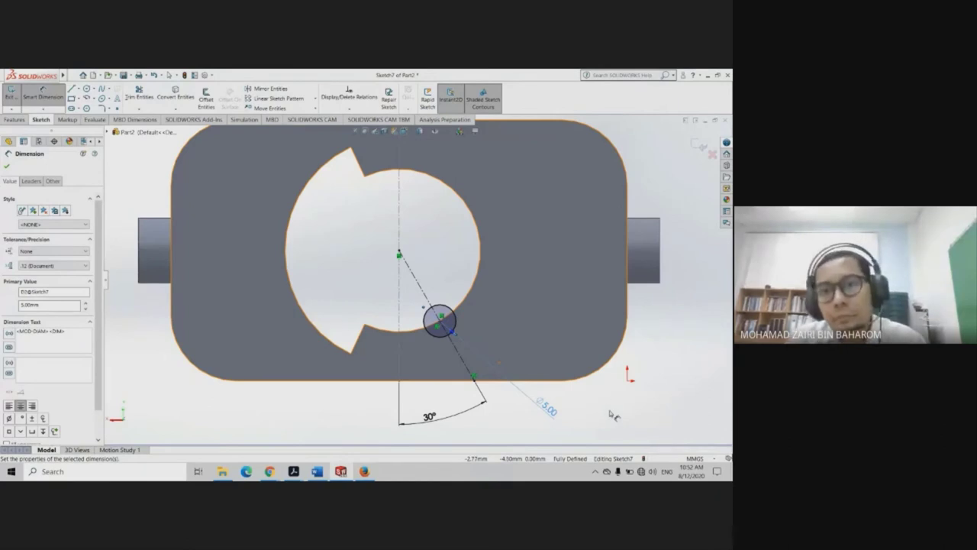
{"action": "double_click", "coordinate": [553, 412]}
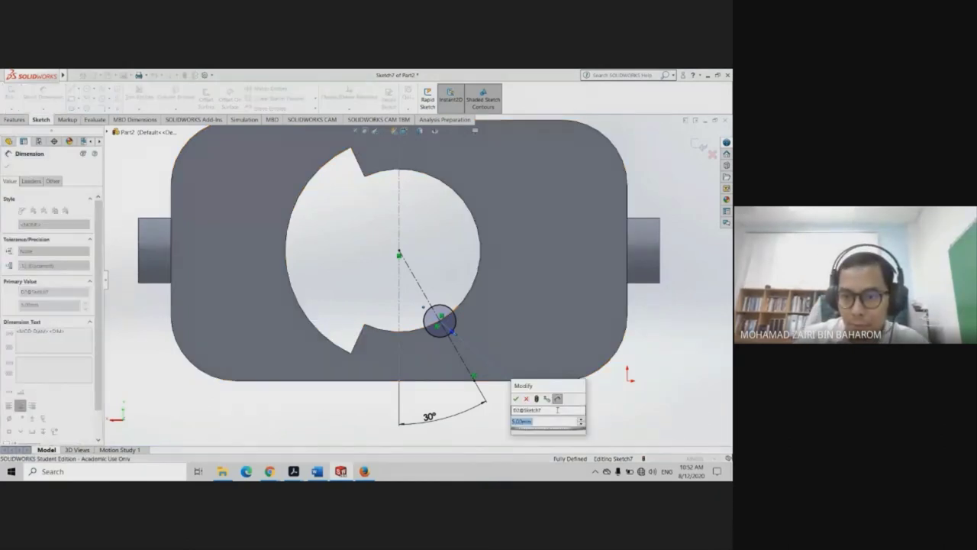
{"action": "type", "text": "4"}
{"action": "key", "text": "Return"}
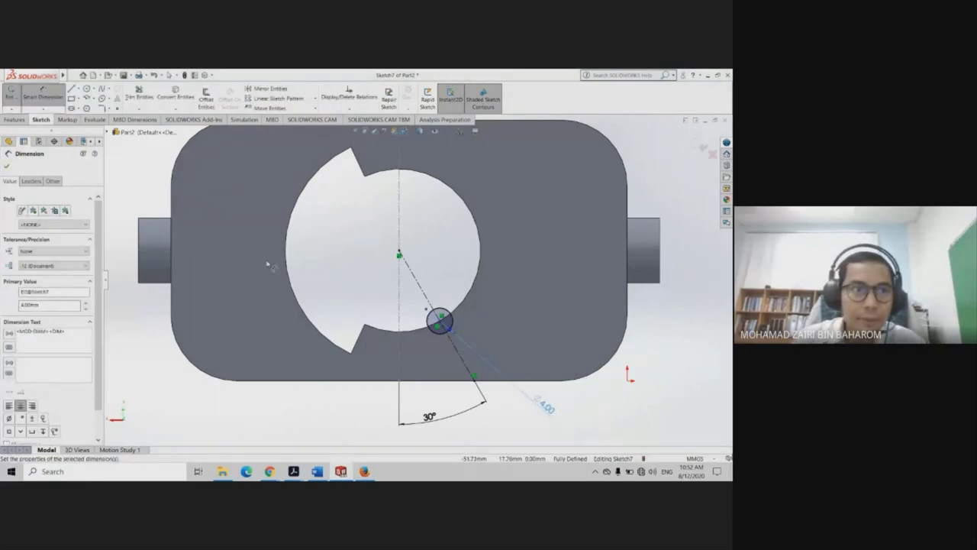
{"action": "key", "text": "Escape"}
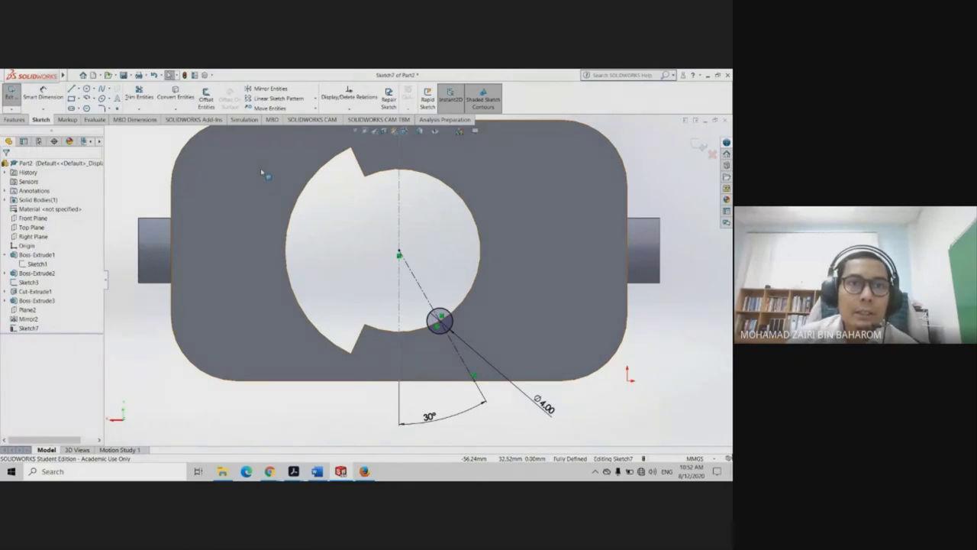
Select the small circle and start a Circular Sketch Pattern of it
{"action": "left_click", "coordinate": [316, 101]}
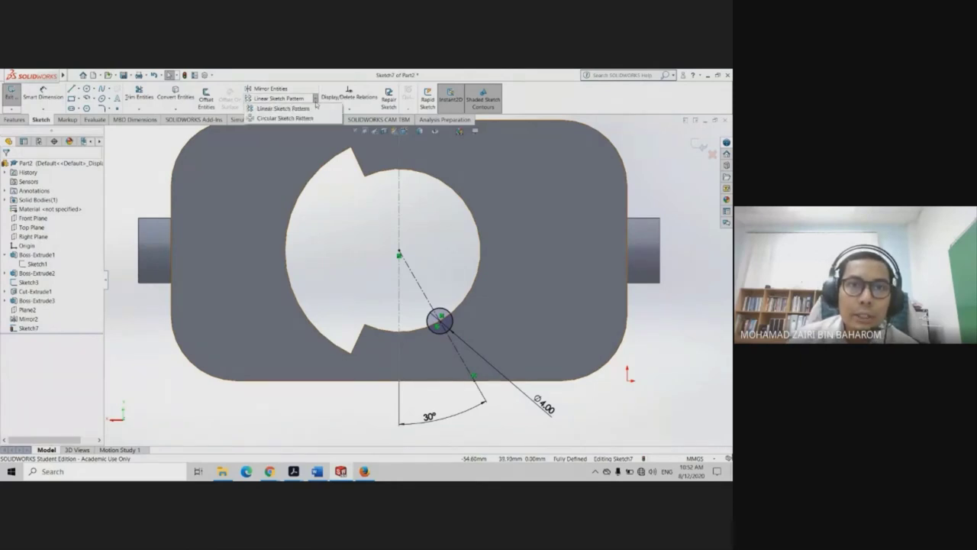
{"action": "left_click", "coordinate": [284, 118]}
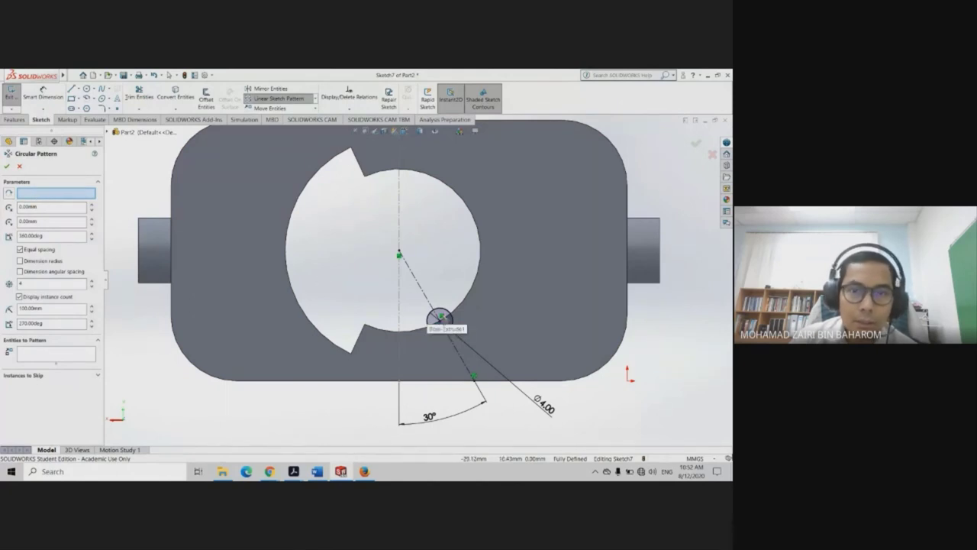
{"action": "left_click", "coordinate": [441, 321]}
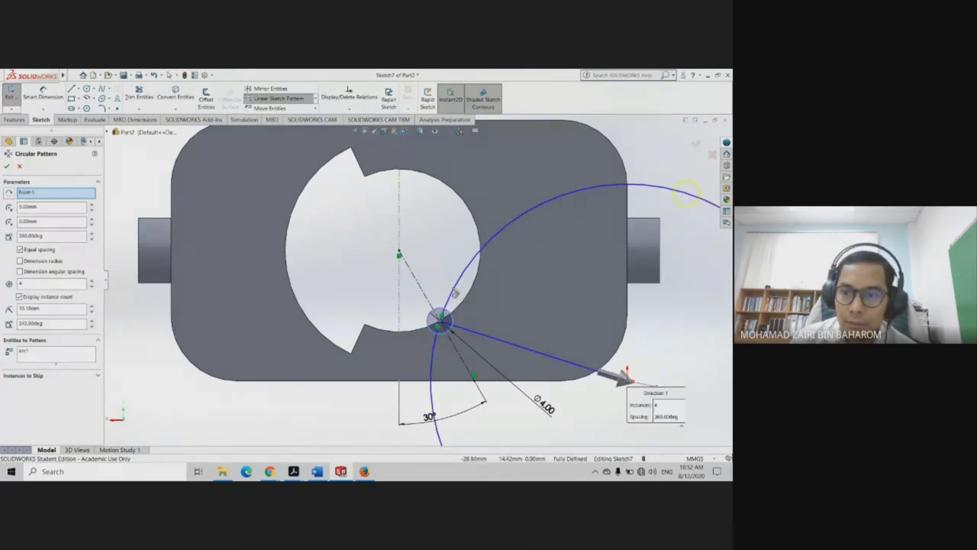
{"action": "key", "text": "Escape"}
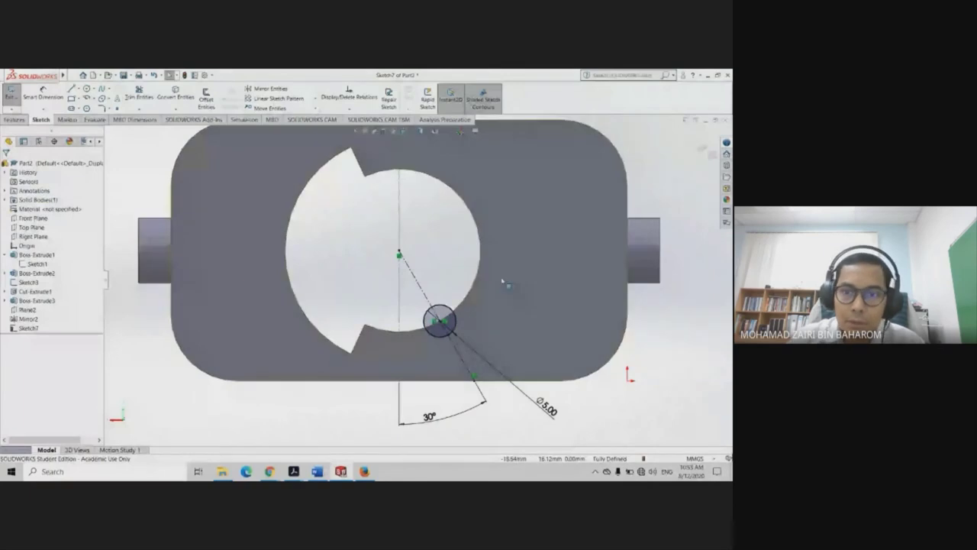
{"action": "left_click", "coordinate": [438, 321]}
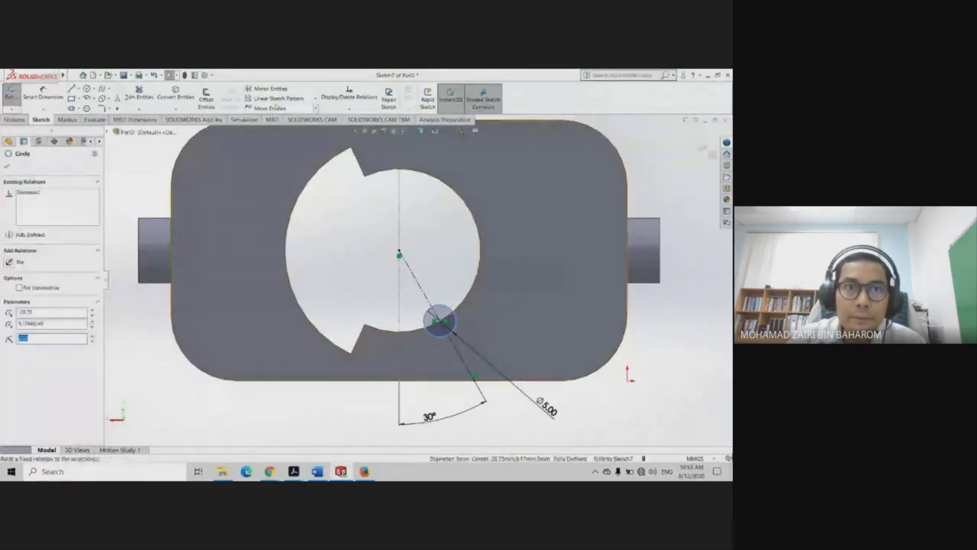
{"action": "left_click", "coordinate": [314, 98]}
{"action": "left_click", "coordinate": [293, 118]}
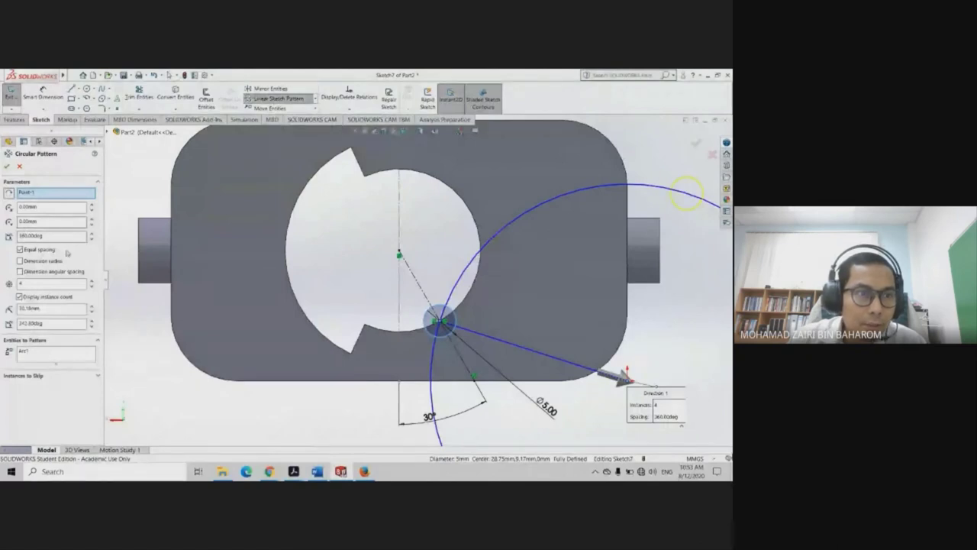
Turn off equal spacing and use the origin as the circular pattern's centre
{"action": "left_click", "coordinate": [20, 250]}
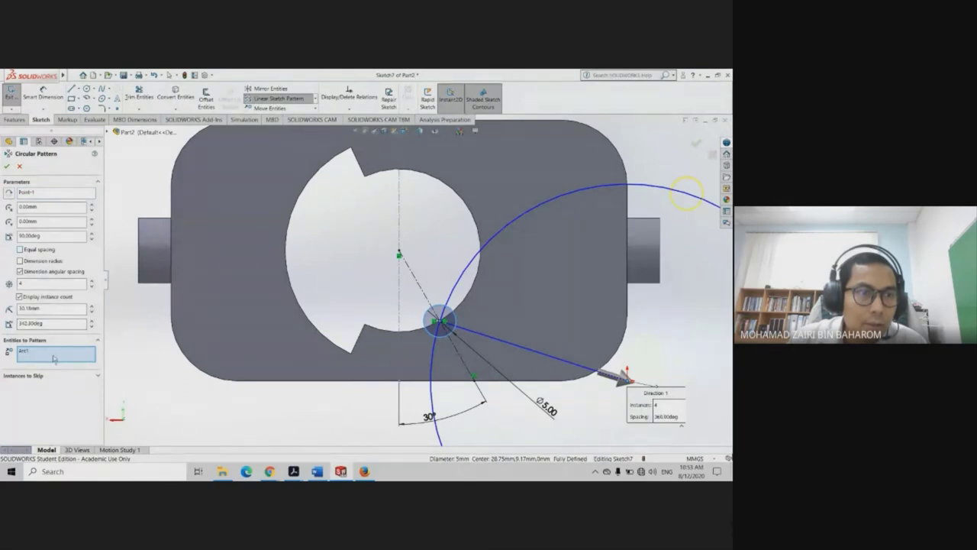
{"action": "left_click", "coordinate": [35, 193]}
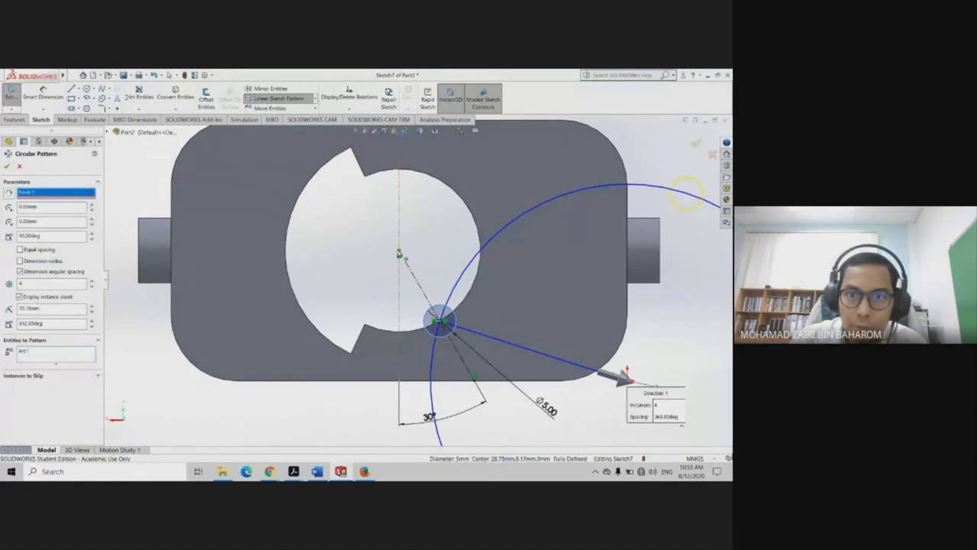
{"action": "left_click", "coordinate": [399, 254]}
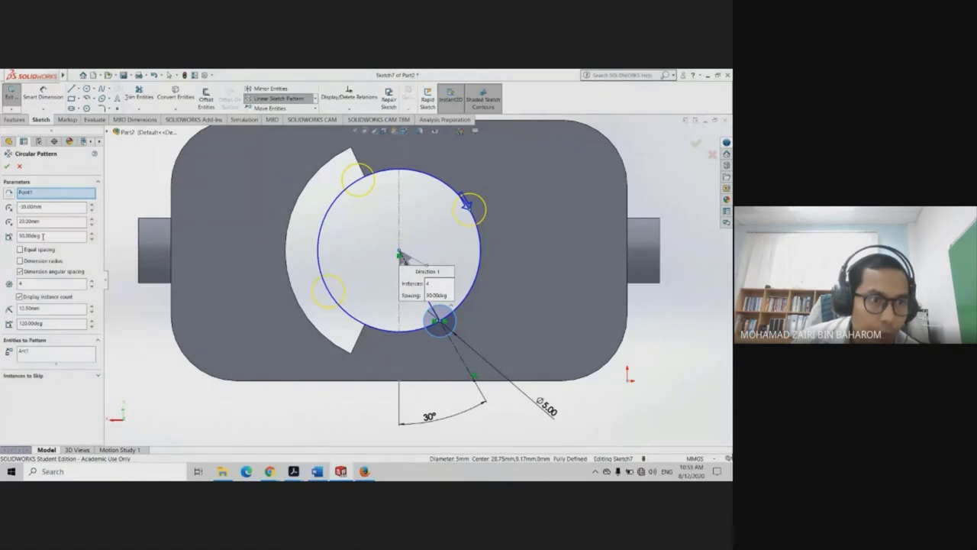
Set the pattern to 10 instances and accept the ring of circles
{"action": "left_click", "coordinate": [92, 280]}
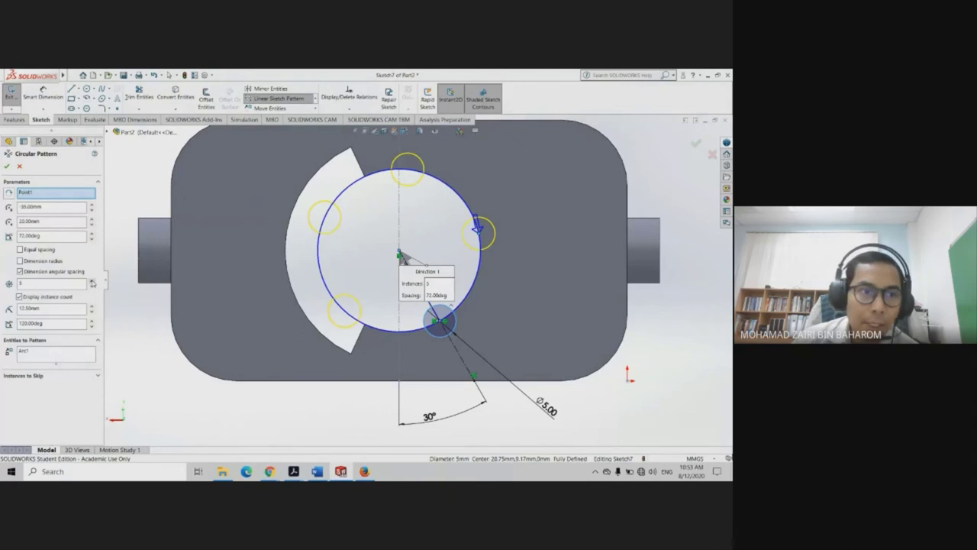
{"action": "left_click", "coordinate": [92, 280]}
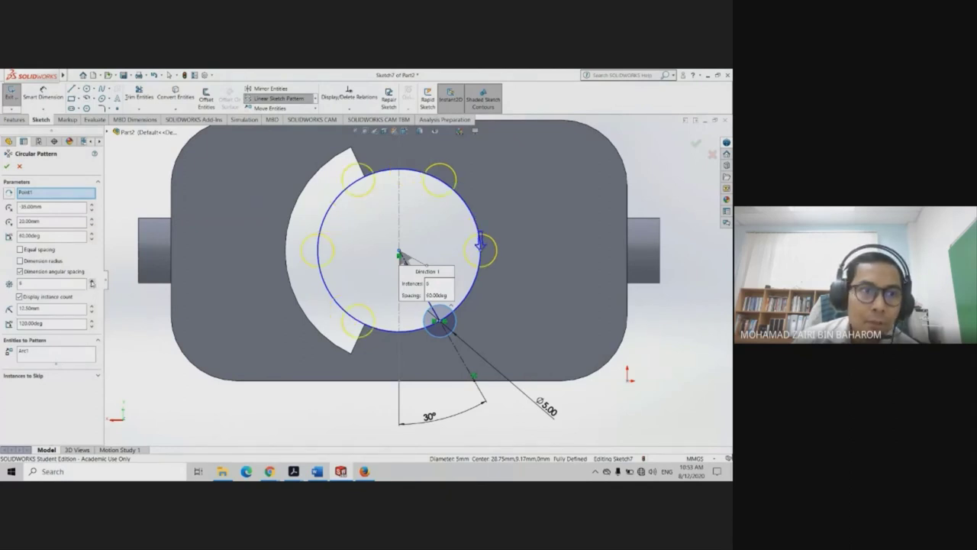
{"action": "left_click", "coordinate": [91, 280]}
{"action": "left_click", "coordinate": [91, 280]}
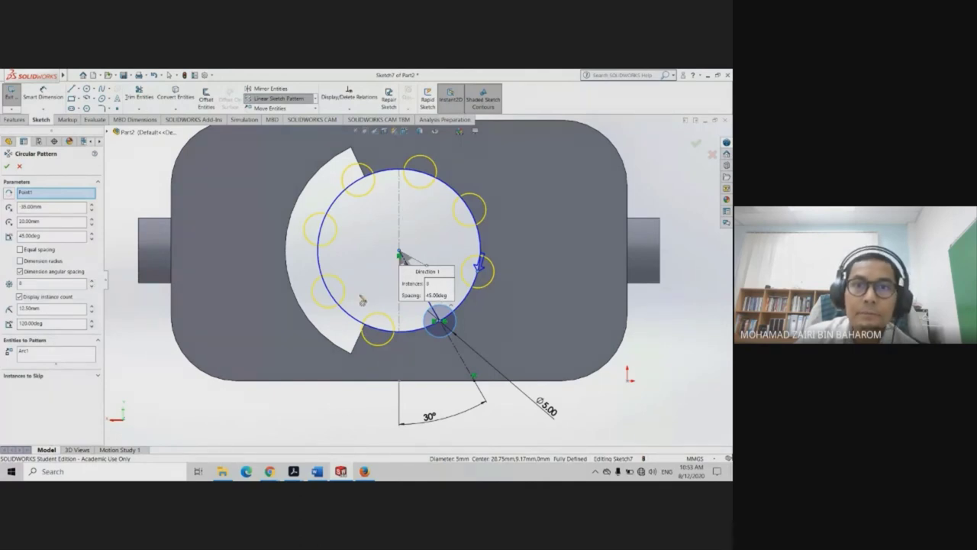
{"action": "left_click", "coordinate": [91, 280]}
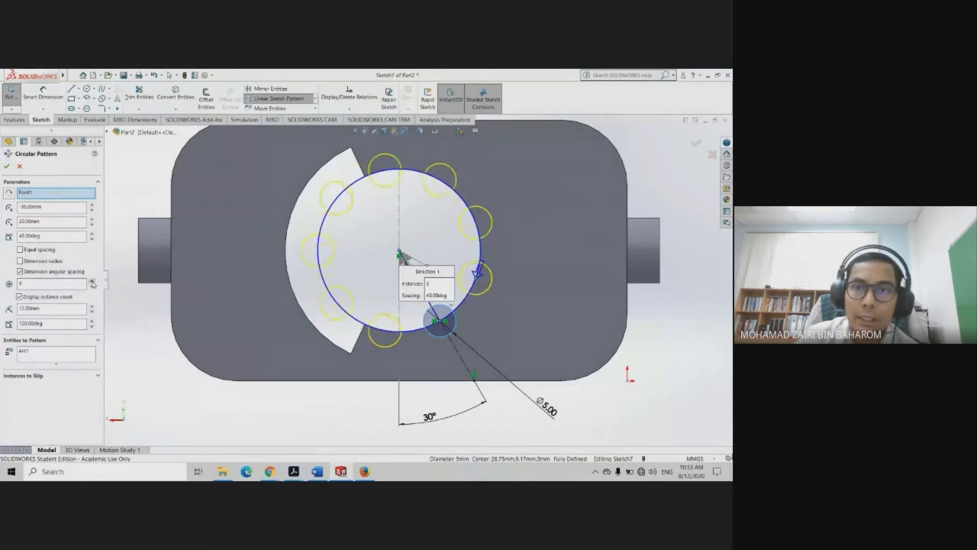
{"action": "left_click", "coordinate": [92, 280]}
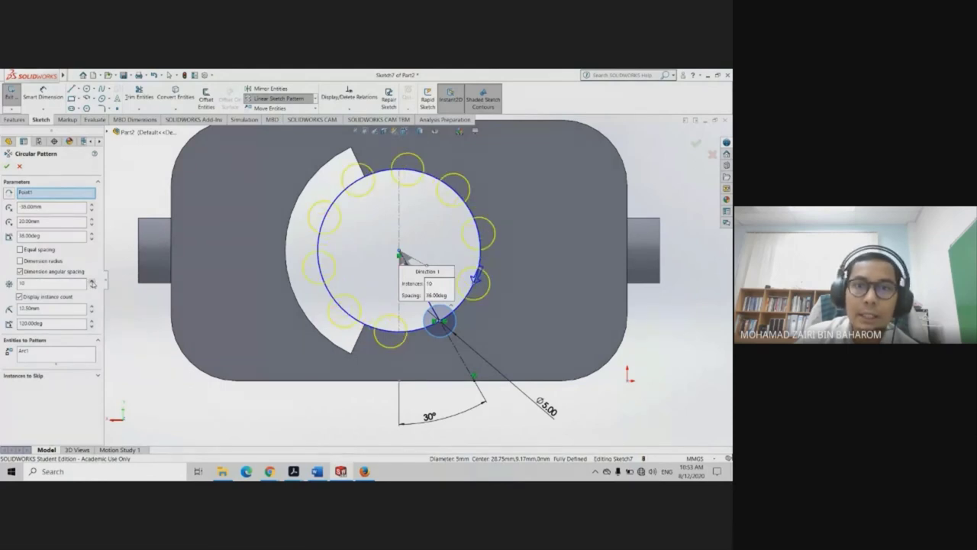
{"action": "left_click", "coordinate": [92, 287]}
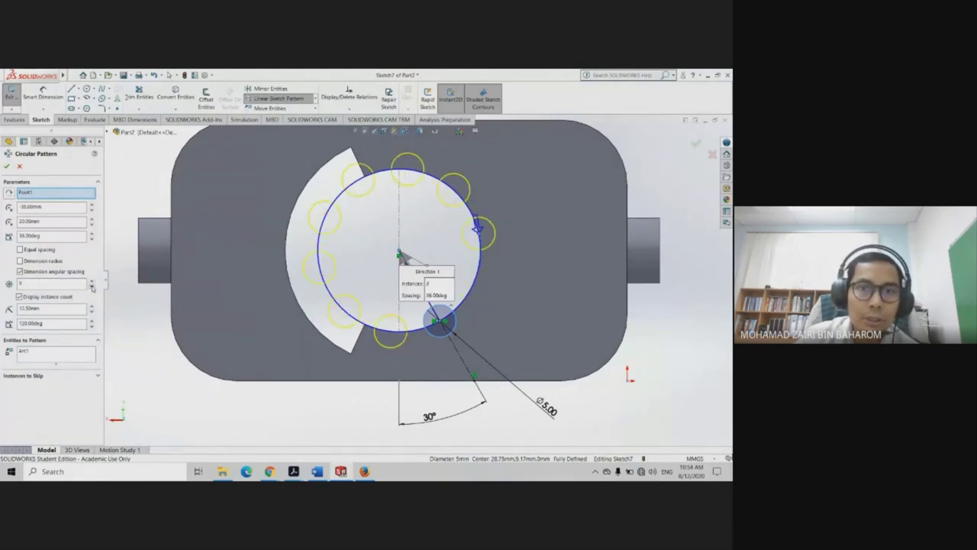
{"action": "left_click", "coordinate": [92, 287]}
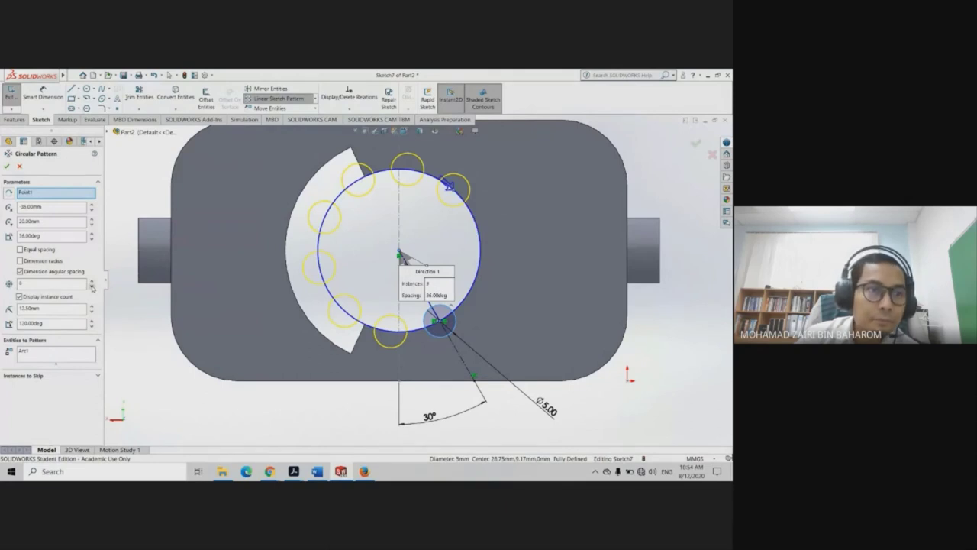
{"action": "left_click", "coordinate": [92, 280]}
{"action": "left_click", "coordinate": [91, 281]}
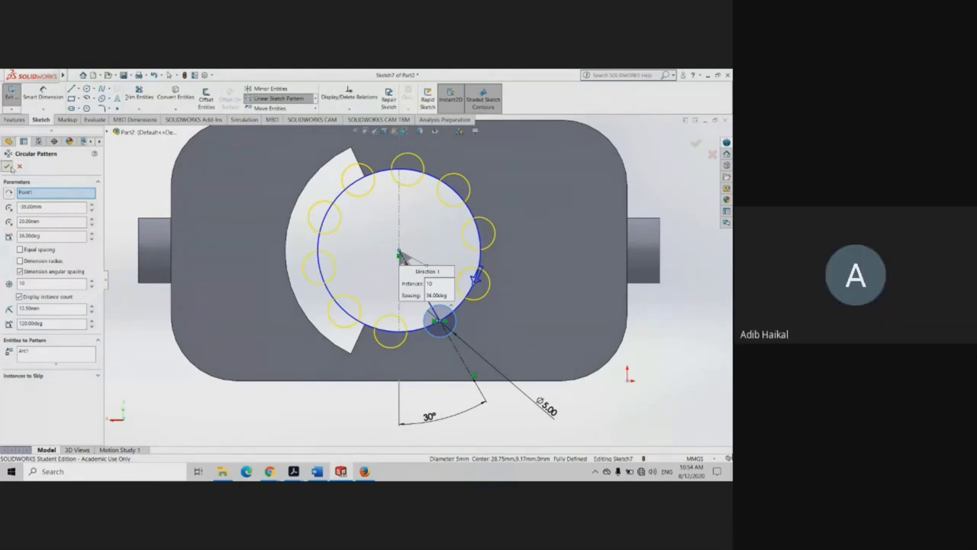
{"action": "left_click", "coordinate": [7, 166]}
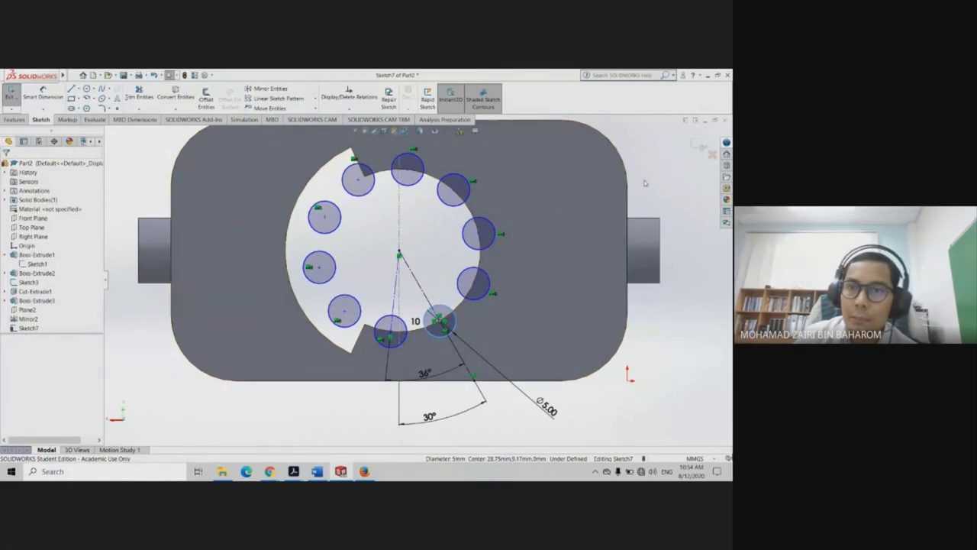
Orbit the part to inspect the ten circles and exit Sketch7
{"action": "mouse_move", "coordinate": [643, 184]}
{"action": "middle_mouse_down"}
{"action": "mouse_move", "coordinate": [606, 220]}
{"action": "mouse_move", "coordinate": [514, 179]}
{"action": "mouse_move", "coordinate": [581, 214]}
{"action": "mouse_move", "coordinate": [560, 245]}
{"action": "mouse_move", "coordinate": [607, 195]}
{"action": "mouse_move", "coordinate": [405, 212]}
{"action": "middle_mouse_up"}
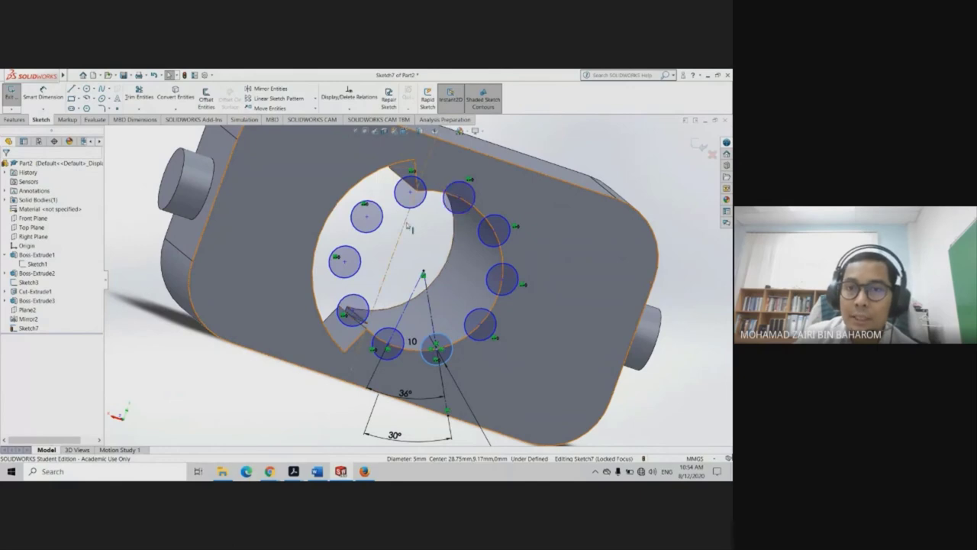
{"action": "mouse_move", "coordinate": [449, 252]}
{"action": "middle_mouse_down"}
{"action": "mouse_move", "coordinate": [429, 297]}
{"action": "mouse_move", "coordinate": [397, 300]}
{"action": "mouse_move", "coordinate": [387, 249]}
{"action": "mouse_move", "coordinate": [309, 204]}
{"action": "mouse_move", "coordinate": [341, 219]}
{"action": "mouse_move", "coordinate": [303, 266]}
{"action": "mouse_move", "coordinate": [288, 268]}
{"action": "mouse_move", "coordinate": [350, 258]}
{"action": "middle_mouse_up"}
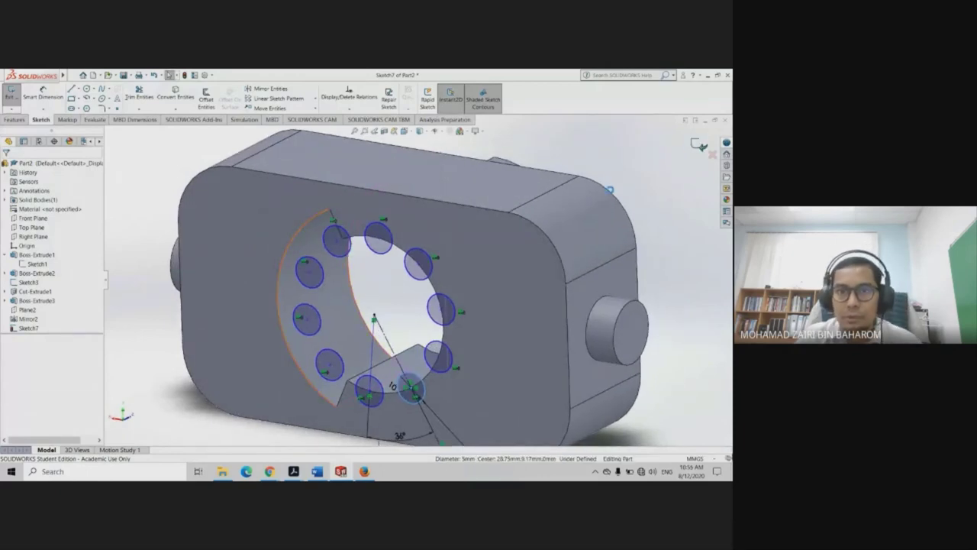
{"action": "mouse_move", "coordinate": [609, 189]}
{"action": "middle_mouse_down"}
{"action": "mouse_move", "coordinate": [577, 211]}
{"action": "mouse_move", "coordinate": [578, 196]}
{"action": "mouse_move", "coordinate": [260, 185]}
{"action": "middle_mouse_up"}
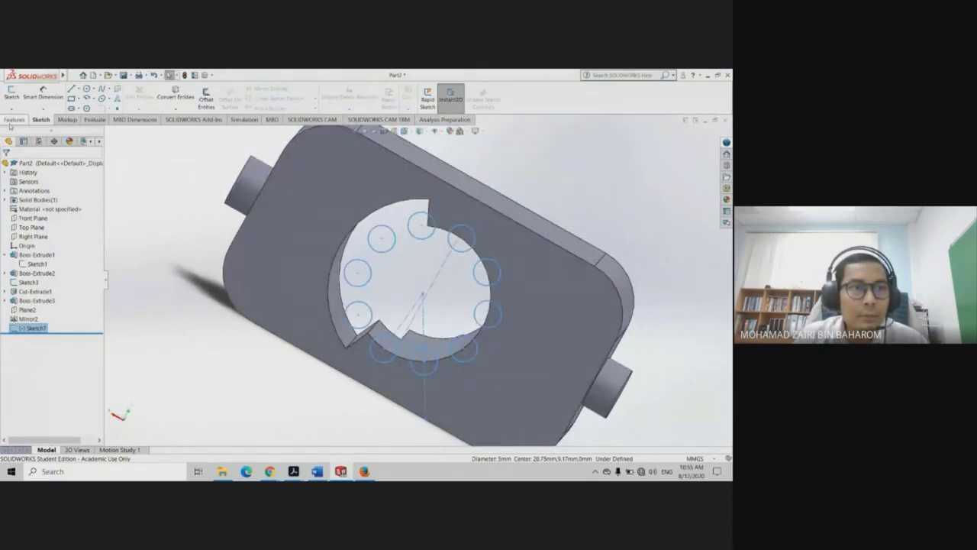
{"action": "left_click", "coordinate": [14, 120]}
{"action": "left_click", "coordinate": [131, 102]}
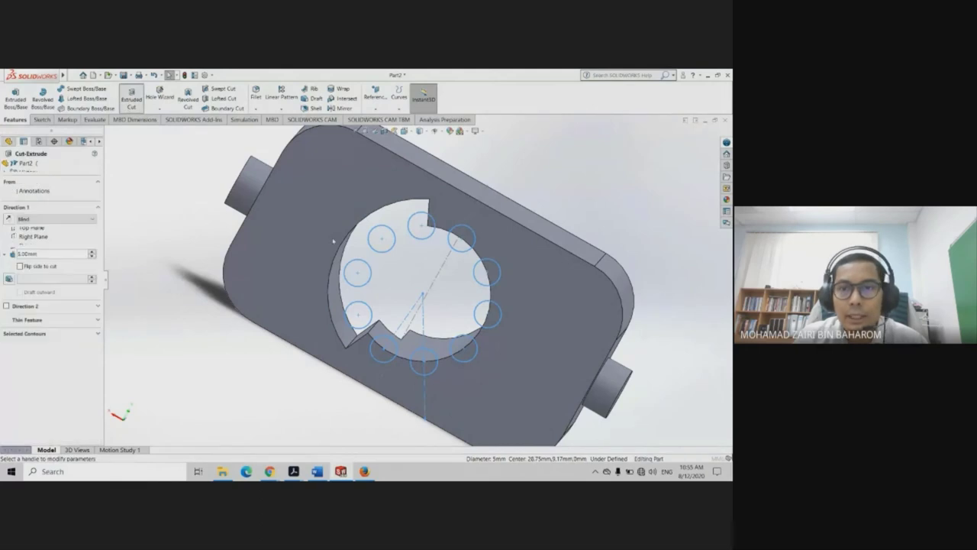
{"action": "mouse_move", "coordinate": [577, 420]}
{"action": "middle_mouse_down"}
{"action": "mouse_move", "coordinate": [643, 270]}
{"action": "mouse_move", "coordinate": [656, 203]}
{"action": "mouse_move", "coordinate": [648, 181]}
{"action": "mouse_move", "coordinate": [641, 209]}
{"action": "mouse_move", "coordinate": [603, 242]}
{"action": "mouse_move", "coordinate": [565, 339]}
{"action": "middle_mouse_up"}
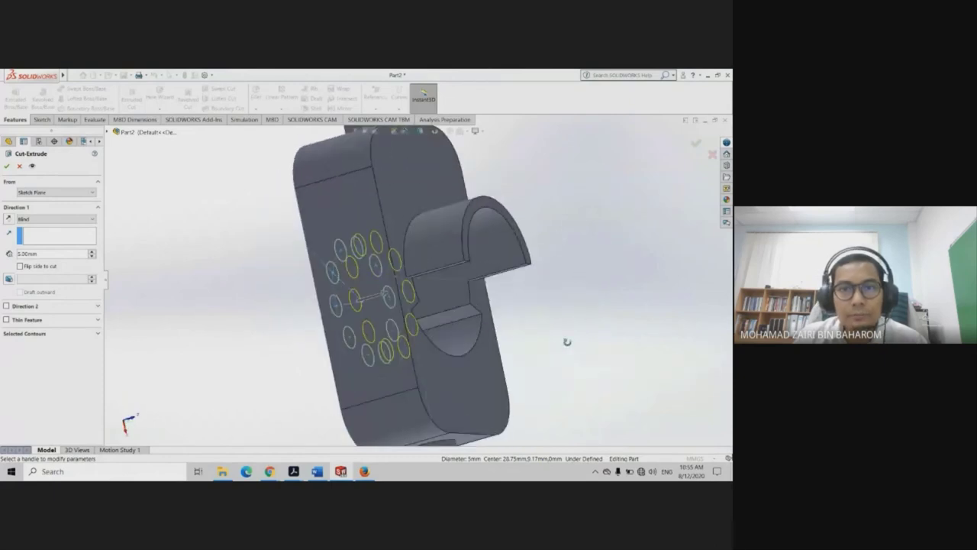
{"action": "left_click", "coordinate": [30, 220]}
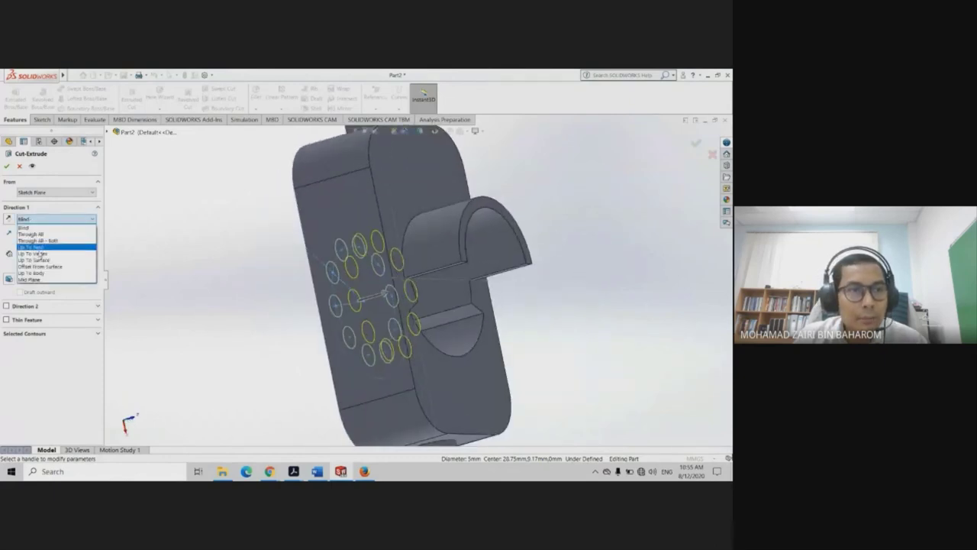
{"action": "left_click", "coordinate": [38, 259]}
{"action": "left_click", "coordinate": [412, 214]}
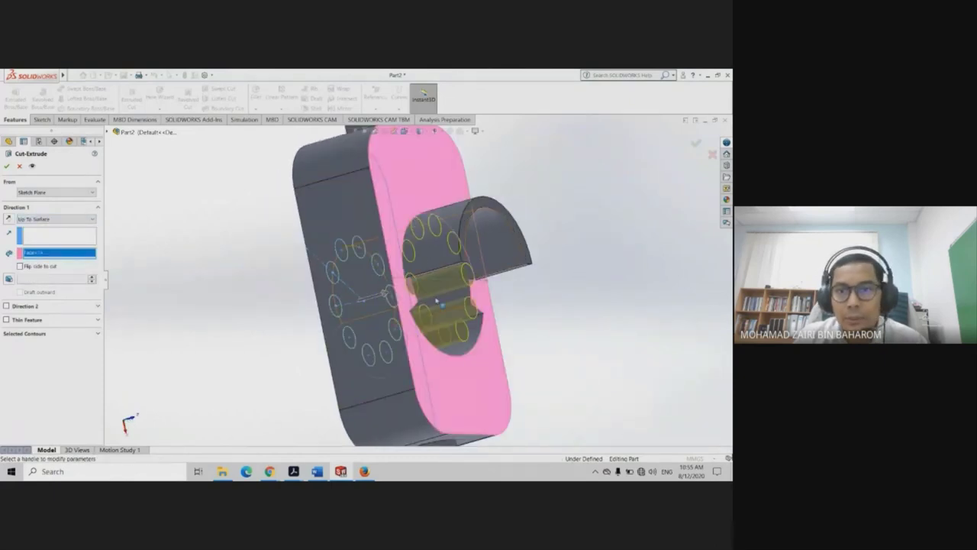
{"action": "mouse_move", "coordinate": [412, 213]}
{"action": "middle_mouse_down"}
{"action": "mouse_move", "coordinate": [448, 221]}
{"action": "mouse_move", "coordinate": [375, 183]}
{"action": "mouse_move", "coordinate": [471, 168]}
{"action": "mouse_move", "coordinate": [523, 146]}
{"action": "mouse_move", "coordinate": [506, 150]}
{"action": "mouse_move", "coordinate": [501, 179]}
{"action": "middle_mouse_up"}
{"action": "left_click", "coordinate": [7, 166]}
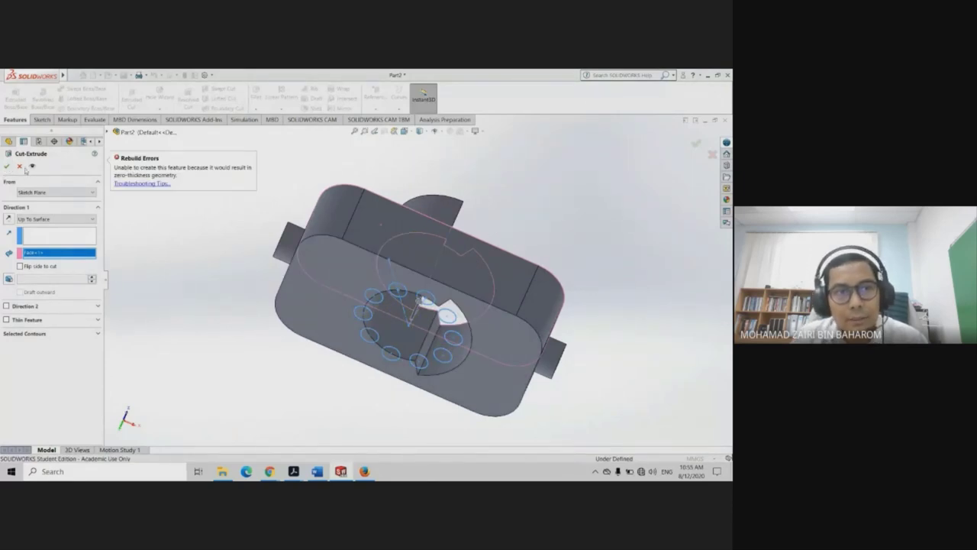
{"action": "key", "text": "Escape"}
{"action": "mouse_move", "coordinate": [473, 305]}
{"action": "middle_mouse_down"}
{"action": "mouse_move", "coordinate": [448, 330]}
{"action": "mouse_move", "coordinate": [447, 283]}
{"action": "middle_mouse_up"}
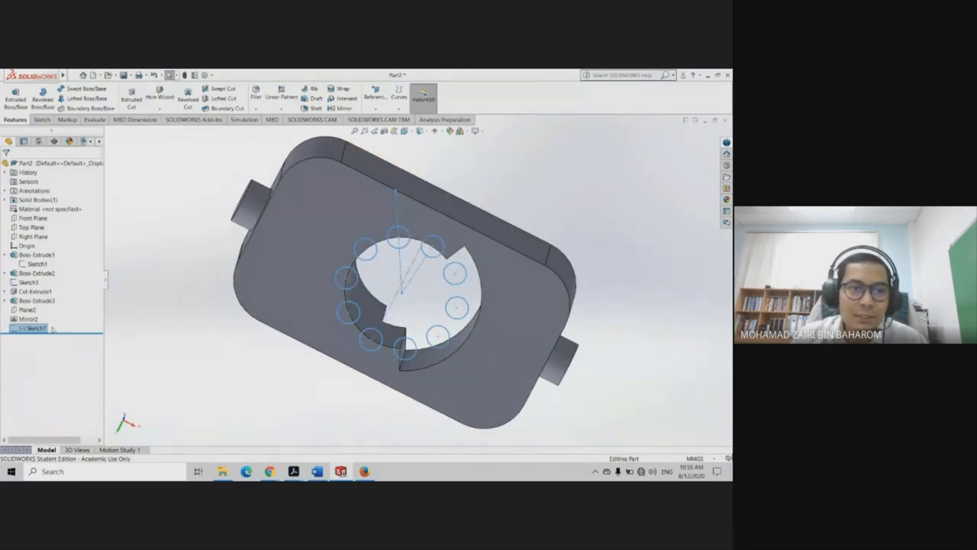
Delete Sketch7 from the feature tree and confirm the deletion
{"action": "middle_click_drag", "start_coordinate": [572, 236], "coordinate": [578, 257]}
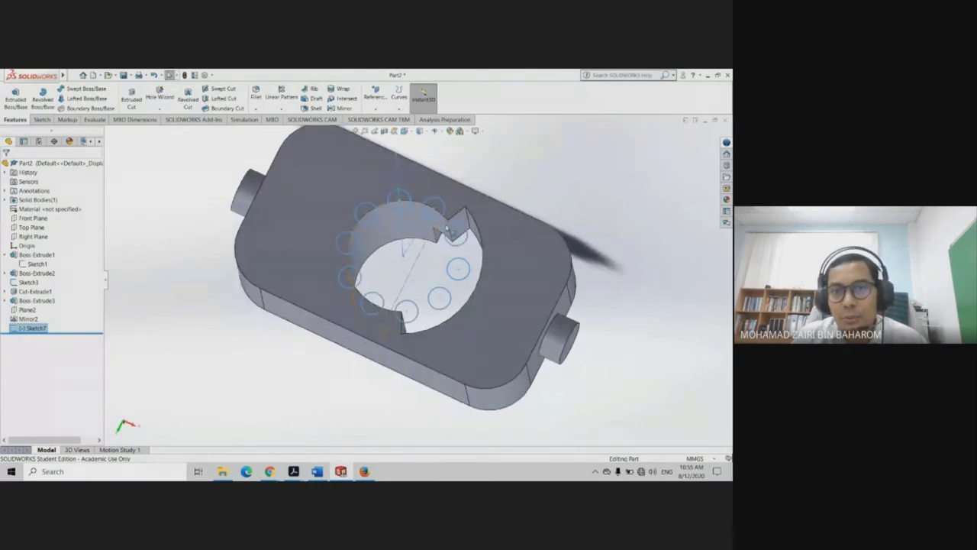
{"action": "scroll", "coordinate": [395, 252], "scroll_direction": "down", "scroll_amount": 2}
{"action": "mouse_move", "coordinate": [395, 250]}
{"action": "middle_mouse_down"}
{"action": "mouse_move", "coordinate": [383, 266]}
{"action": "mouse_move", "coordinate": [397, 284]}
{"action": "mouse_move", "coordinate": [472, 224]}
{"action": "middle_mouse_up"}
{"action": "scroll", "coordinate": [389, 275], "scroll_direction": "up", "scroll_amount": 2}
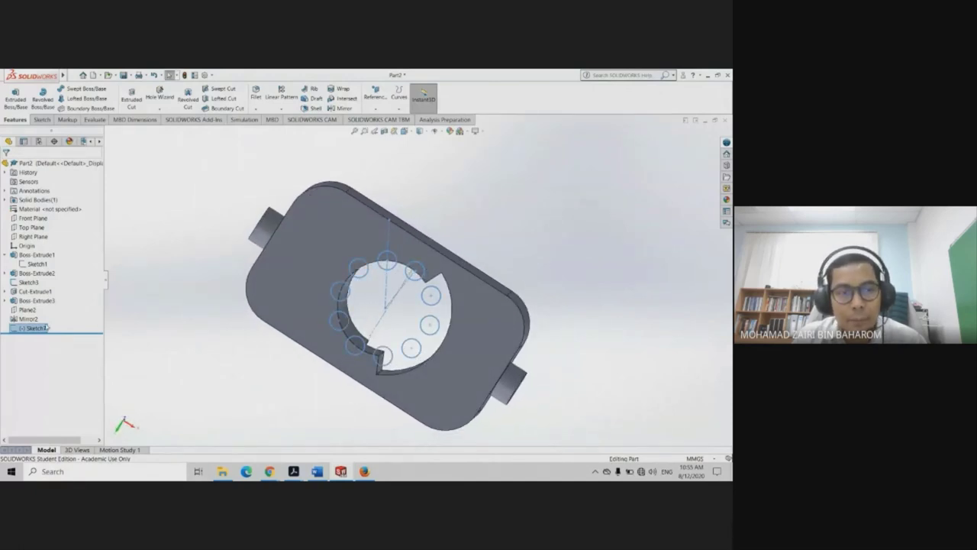
{"action": "right_click", "coordinate": [31, 329]}
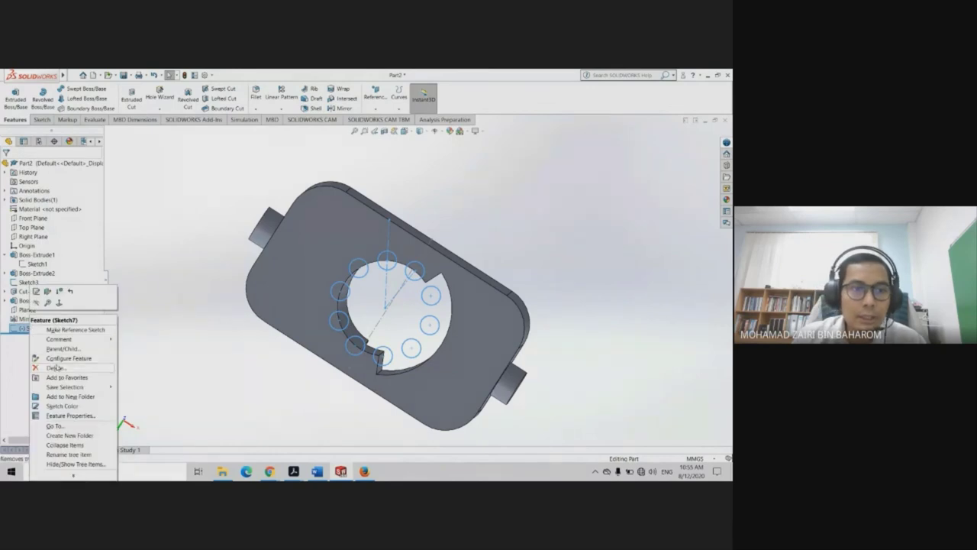
{"action": "left_click", "coordinate": [72, 353]}
{"action": "left_click", "coordinate": [422, 220]}
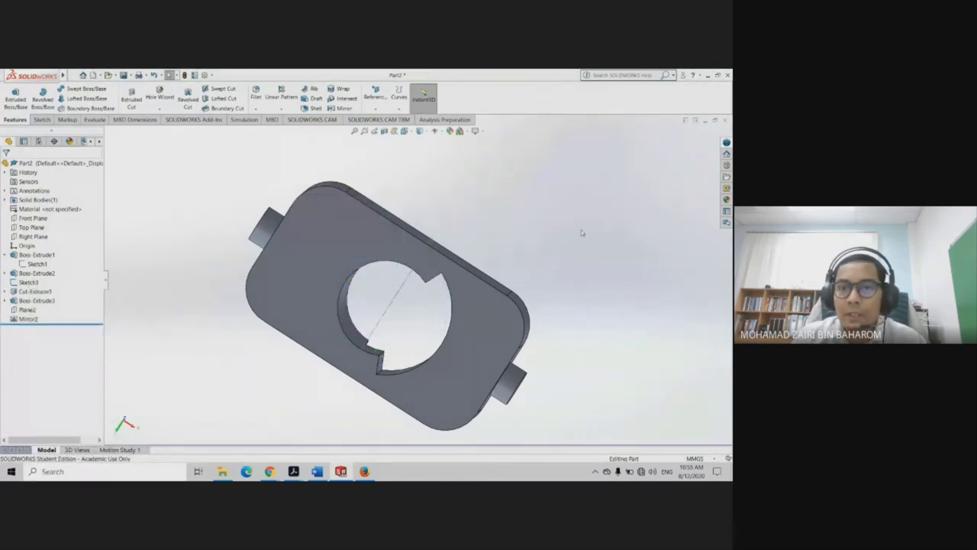
Orbit the housing to inspect the side pin, underside and top
{"action": "mouse_move", "coordinate": [501, 266]}
{"action": "middle_mouse_down"}
{"action": "mouse_move", "coordinate": [420, 240]}
{"action": "mouse_move", "coordinate": [540, 252]}
{"action": "mouse_move", "coordinate": [541, 285]}
{"action": "mouse_move", "coordinate": [501, 200]}
{"action": "middle_mouse_up"}
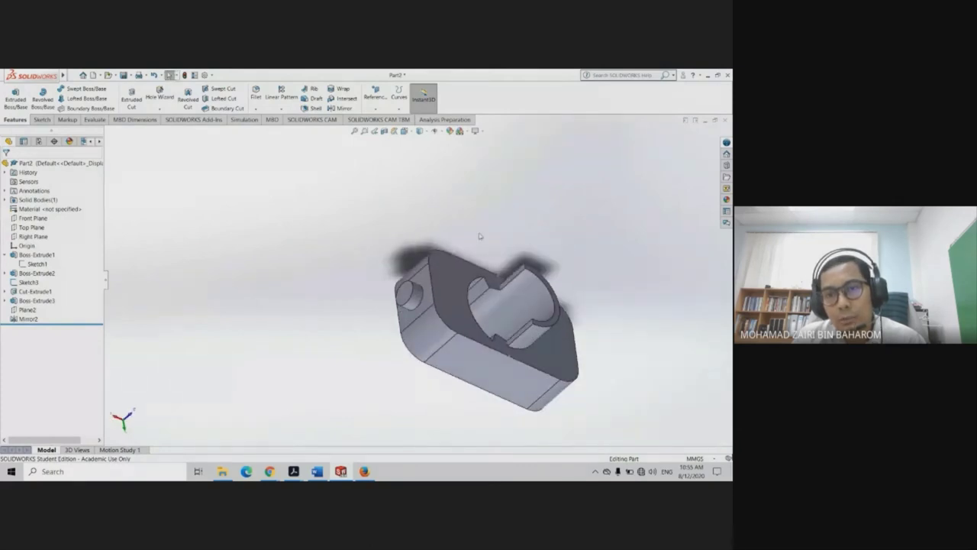
{"action": "mouse_move", "coordinate": [480, 234]}
{"action": "middle_mouse_down"}
{"action": "mouse_move", "coordinate": [458, 274]}
{"action": "mouse_move", "coordinate": [428, 194]}
{"action": "mouse_move", "coordinate": [522, 349]}
{"action": "mouse_move", "coordinate": [443, 264]}
{"action": "mouse_move", "coordinate": [447, 247]}
{"action": "mouse_move", "coordinate": [439, 279]}
{"action": "mouse_move", "coordinate": [482, 331]}
{"action": "mouse_move", "coordinate": [435, 324]}
{"action": "middle_mouse_up"}
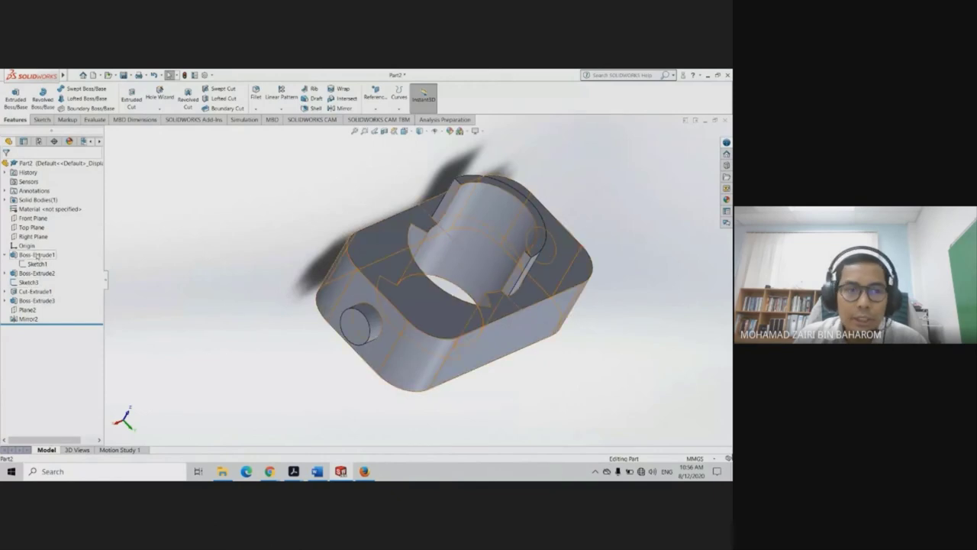
{"action": "middle_click_drag", "start_coordinate": [305, 324], "coordinate": [495, 331]}
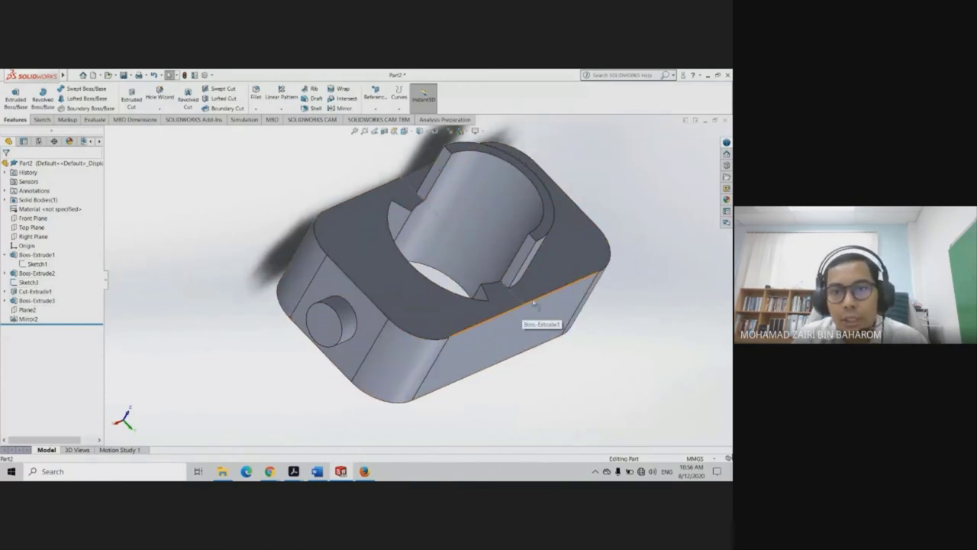
{"action": "middle_click_drag", "start_coordinate": [534, 303], "coordinate": [488, 328]}
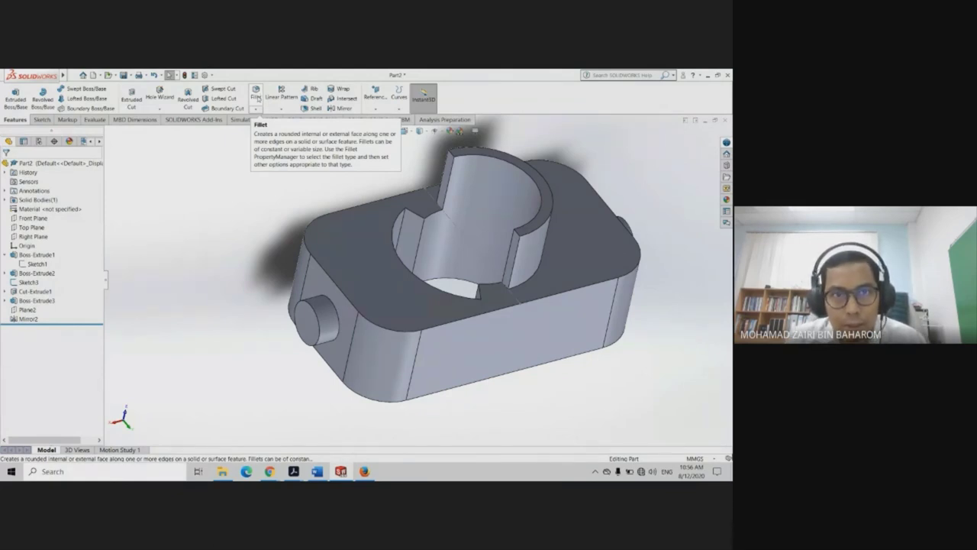
Start a chamfer on two top bore edges with a 5 mm distance
{"action": "left_click", "coordinate": [256, 109]}
{"action": "left_click", "coordinate": [271, 127]}
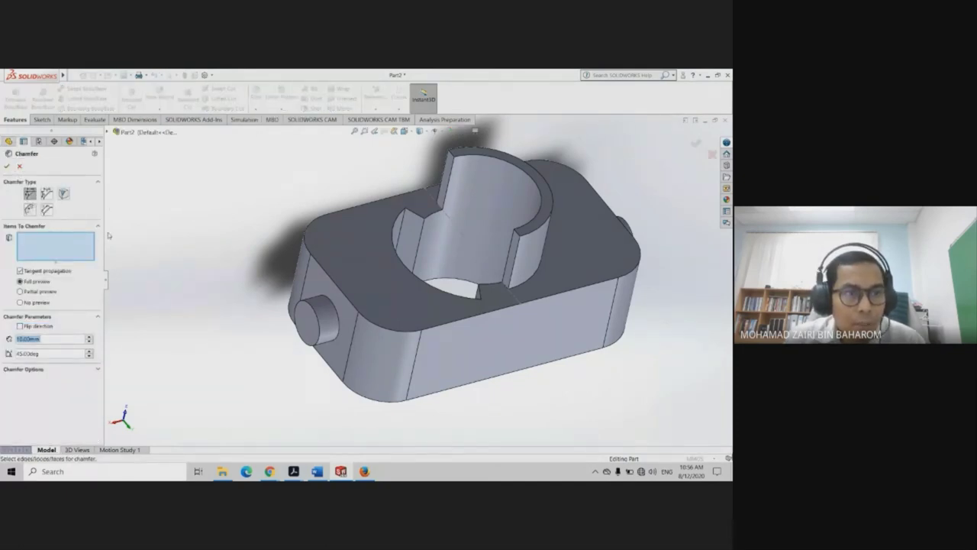
{"action": "middle_click_drag", "start_coordinate": [485, 259], "coordinate": [482, 238]}
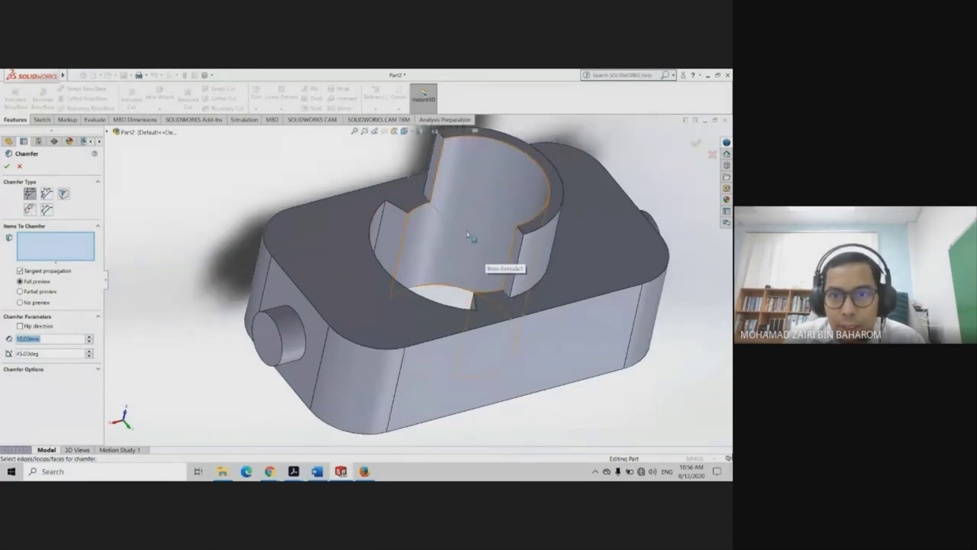
{"action": "scroll", "coordinate": [482, 237], "scroll_direction": "down", "scroll_amount": 2}
{"action": "left_click", "coordinate": [418, 209]}
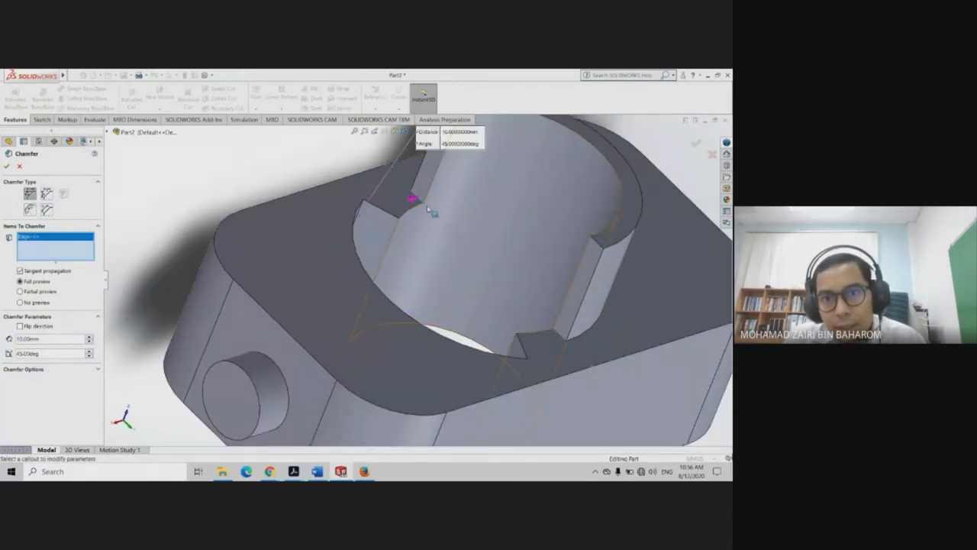
{"action": "left_click", "coordinate": [560, 335]}
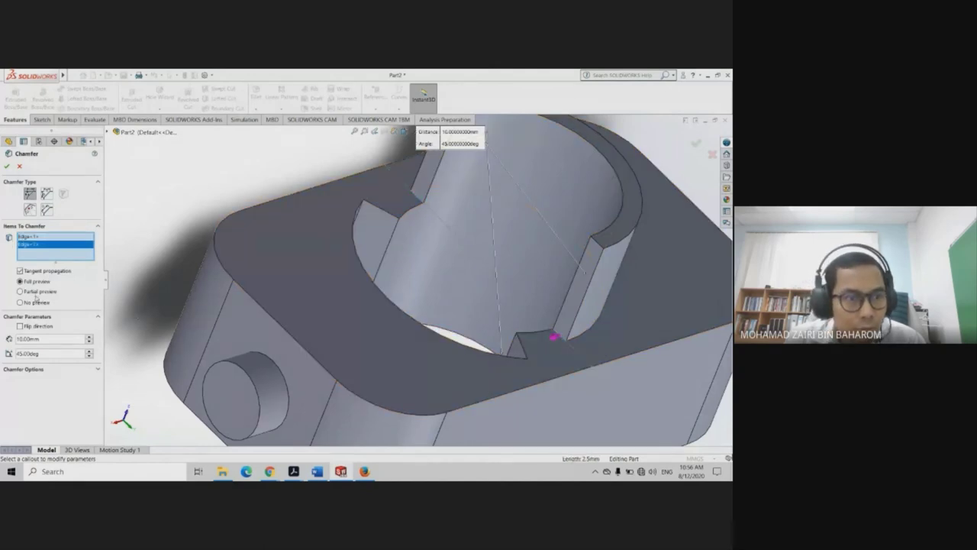
{"action": "double_click", "coordinate": [52, 338]}
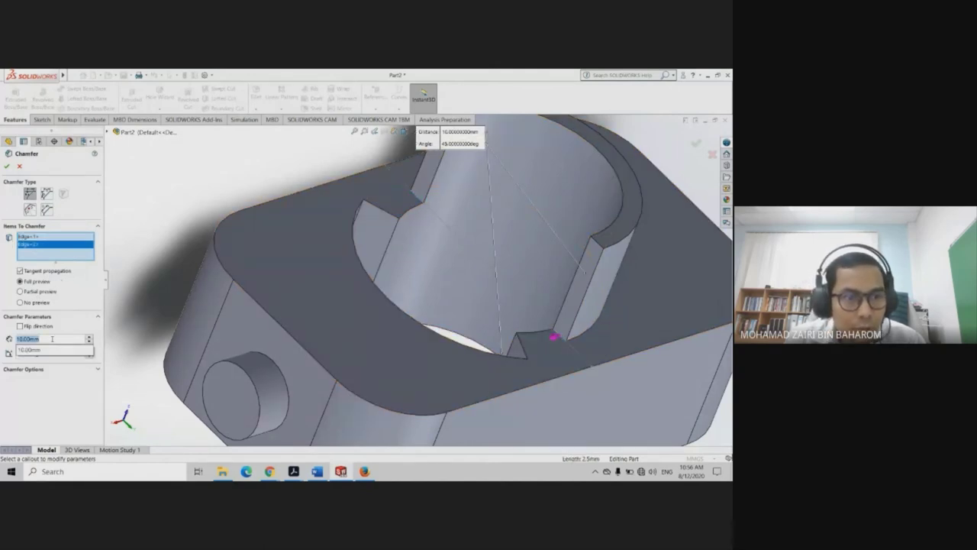
{"action": "type", "text": "5"}
{"action": "key", "text": "Return"}
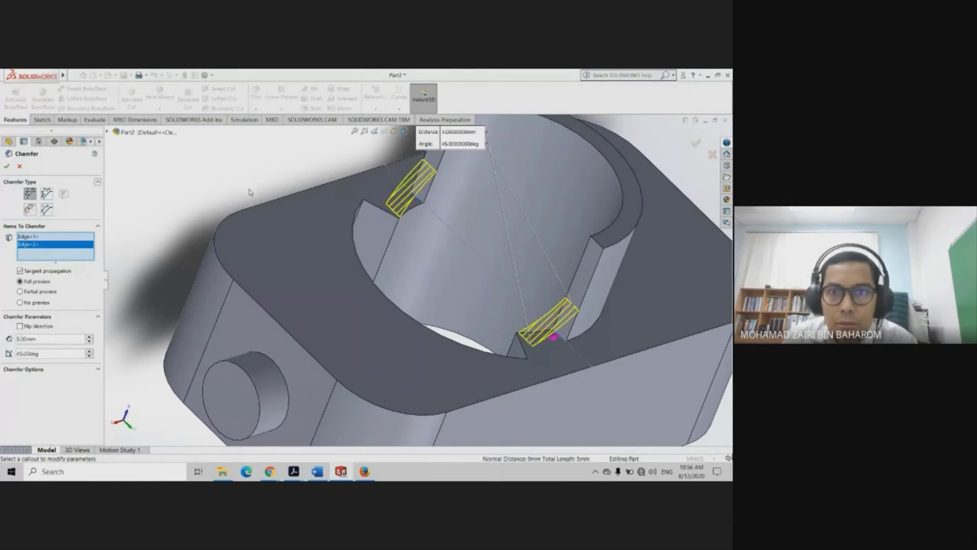
Change the chamfer distance to 3 mm, add two more key slot edges, and apply it
{"action": "mouse_move", "coordinate": [321, 211]}
{"action": "middle_mouse_down"}
{"action": "mouse_move", "coordinate": [506, 275]}
{"action": "mouse_move", "coordinate": [484, 279]}
{"action": "middle_mouse_up"}
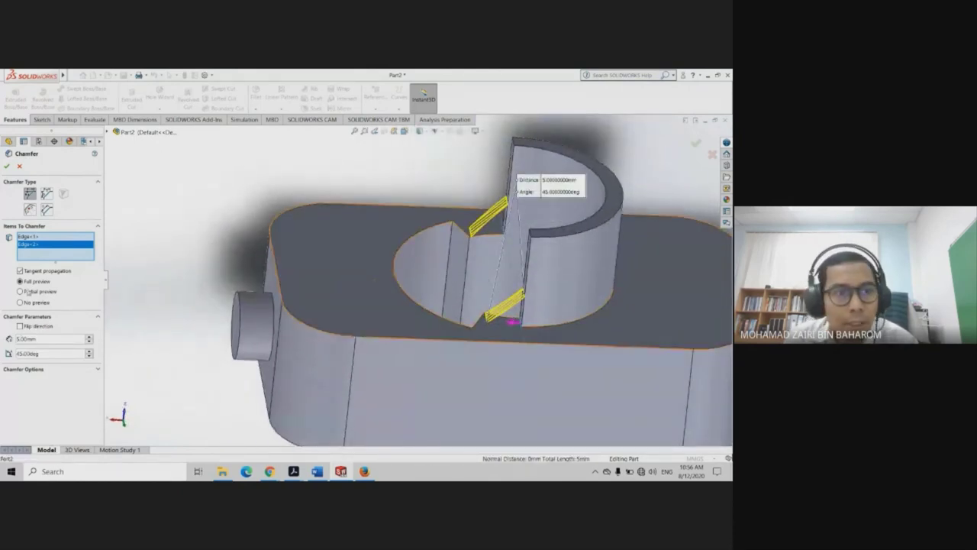
{"action": "left_click", "coordinate": [35, 338]}
{"action": "type", "text": "3"}
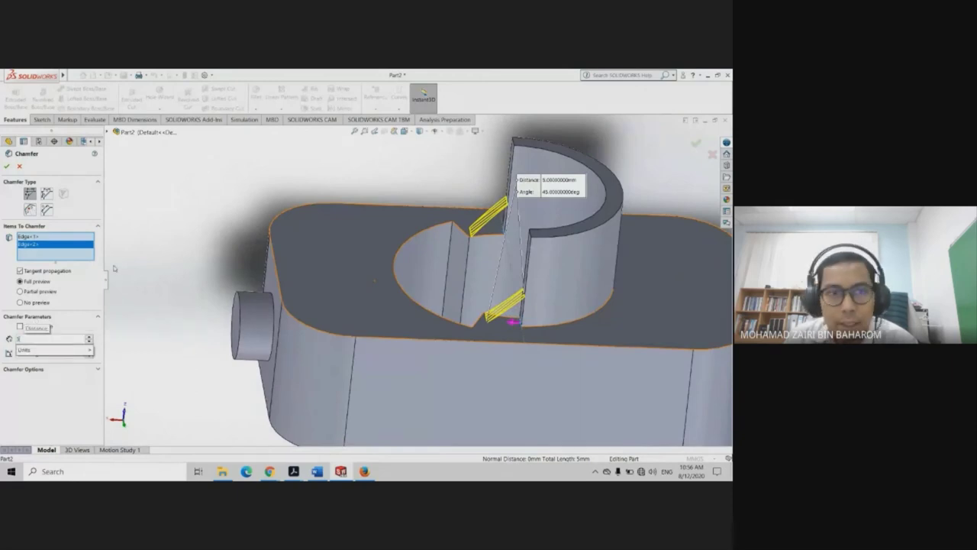
{"action": "key", "text": "Return"}
{"action": "mouse_move", "coordinate": [425, 220]}
{"action": "middle_mouse_down"}
{"action": "mouse_move", "coordinate": [482, 230]}
{"action": "mouse_move", "coordinate": [476, 241]}
{"action": "mouse_move", "coordinate": [480, 229]}
{"action": "mouse_move", "coordinate": [515, 264]}
{"action": "middle_mouse_up"}
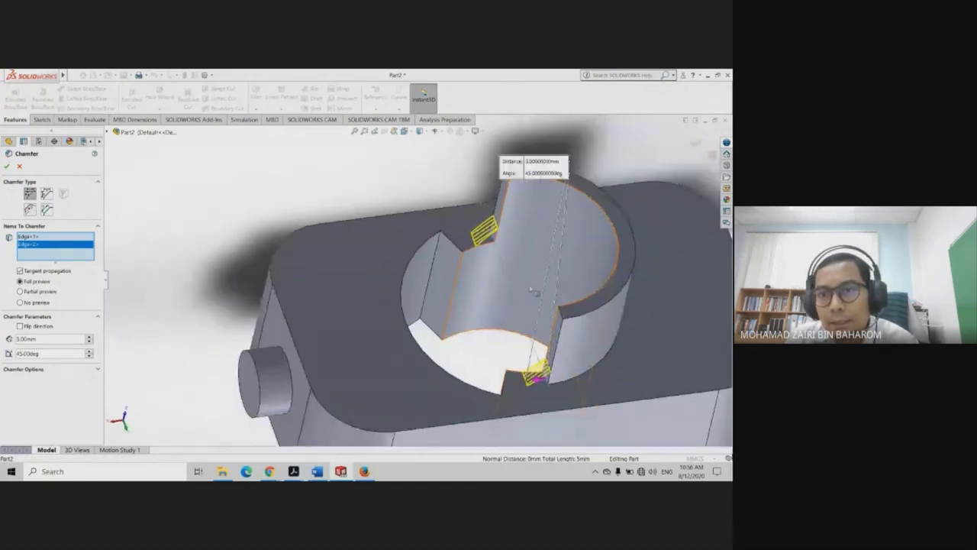
{"action": "left_click", "coordinate": [561, 313]}
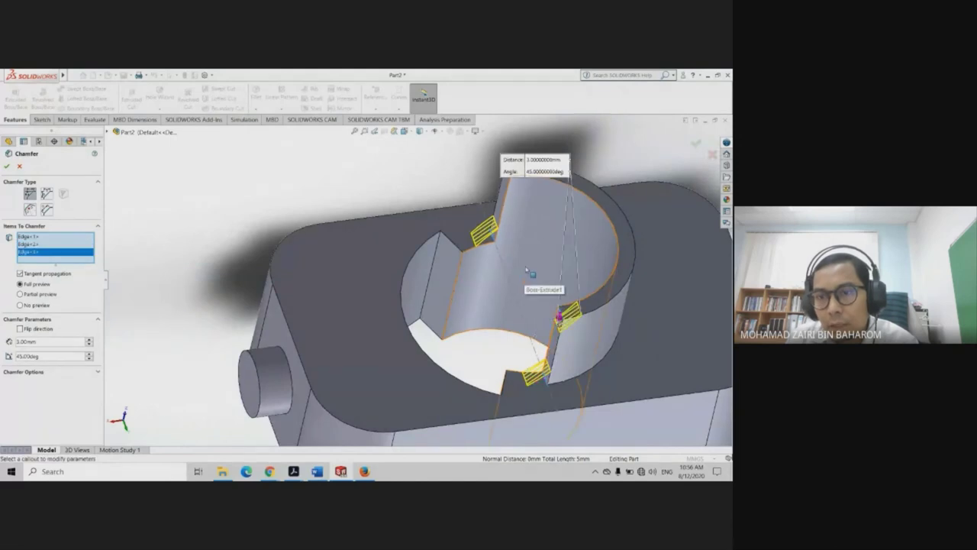
{"action": "middle_click_drag", "start_coordinate": [532, 264], "coordinate": [523, 297]}
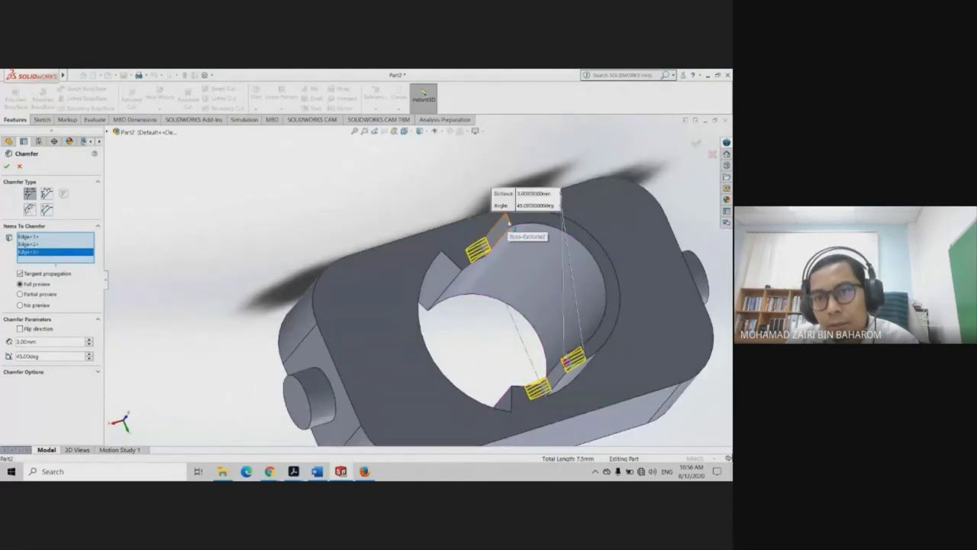
{"action": "left_click", "coordinate": [510, 222]}
{"action": "mouse_move", "coordinate": [516, 280]}
{"action": "middle_mouse_down"}
{"action": "mouse_move", "coordinate": [497, 182]}
{"action": "mouse_move", "coordinate": [492, 207]}
{"action": "middle_mouse_up"}
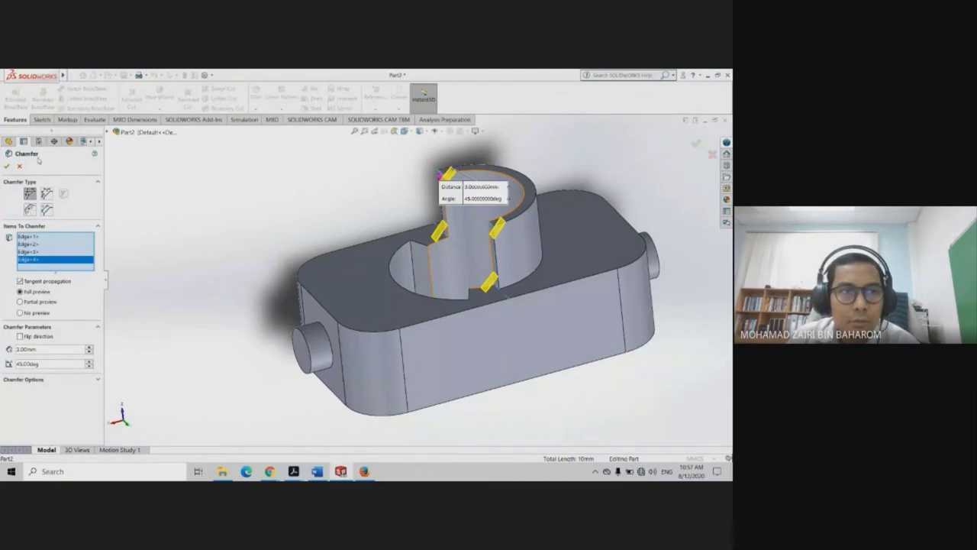
{"action": "left_click", "coordinate": [6, 166]}
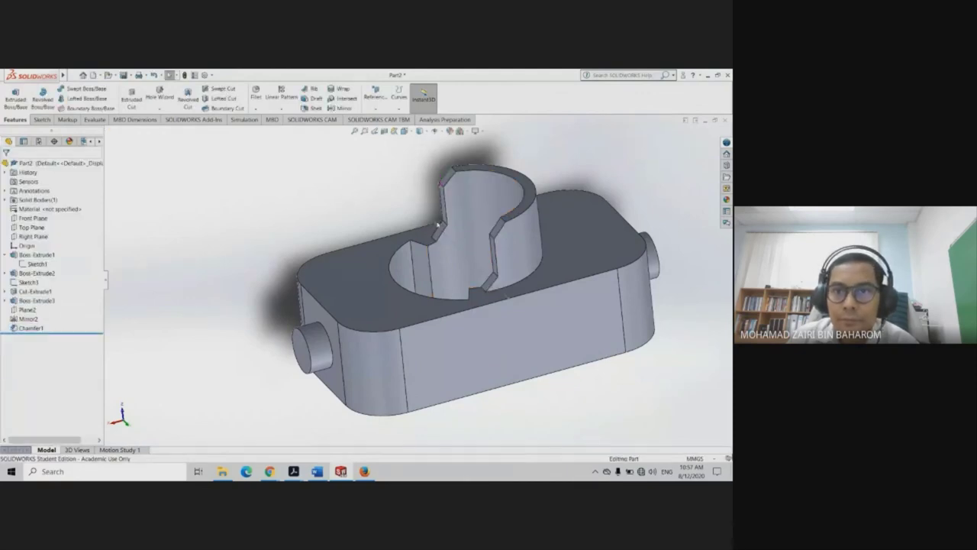
{"action": "mouse_move", "coordinate": [455, 233]}
{"action": "middle_mouse_down"}
{"action": "mouse_move", "coordinate": [601, 227]}
{"action": "mouse_move", "coordinate": [593, 262]}
{"action": "mouse_move", "coordinate": [601, 275]}
{"action": "mouse_move", "coordinate": [595, 252]}
{"action": "mouse_move", "coordinate": [604, 272]}
{"action": "mouse_move", "coordinate": [496, 297]}
{"action": "mouse_move", "coordinate": [519, 212]}
{"action": "mouse_move", "coordinate": [387, 372]}
{"action": "middle_mouse_up"}
{"action": "scroll", "coordinate": [407, 347], "scroll_direction": "down", "scroll_amount": 2}
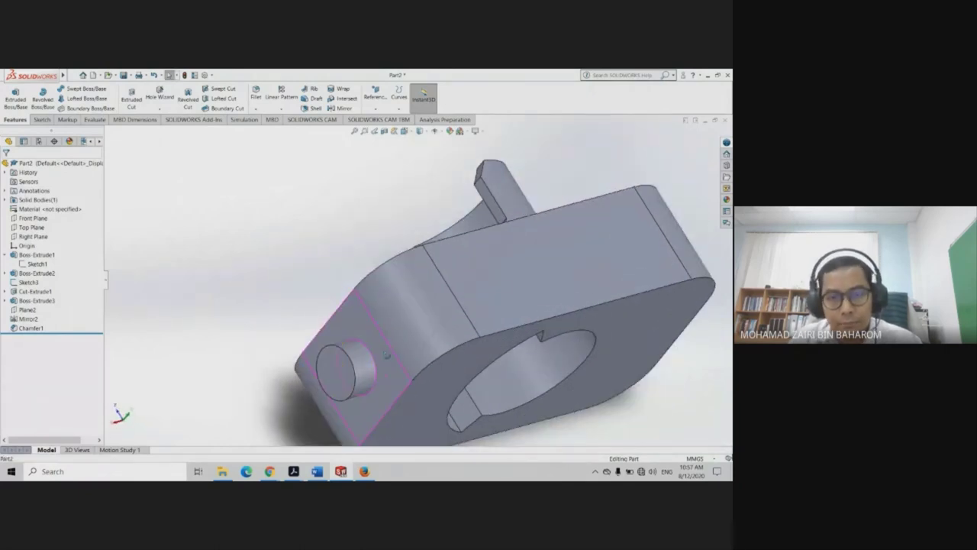
{"action": "scroll", "coordinate": [387, 371], "scroll_direction": "down", "scroll_amount": 2}
{"action": "scroll", "coordinate": [371, 305], "scroll_direction": "down", "scroll_amount": 2}
{"action": "scroll", "coordinate": [358, 294], "scroll_direction": "down", "scroll_amount": 1}
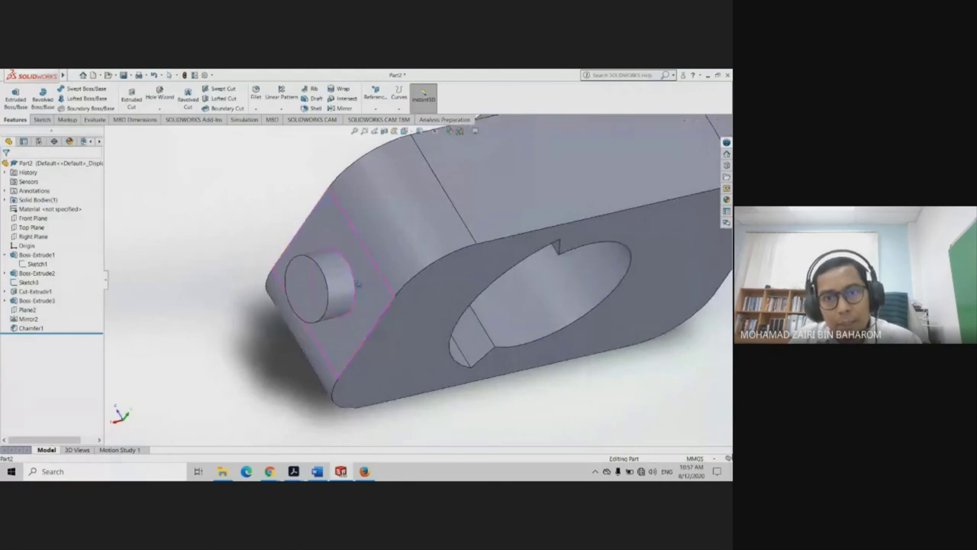
{"action": "scroll", "coordinate": [337, 270], "scroll_direction": "down", "scroll_amount": 1}
{"action": "middle_click_drag", "start_coordinate": [337, 270], "coordinate": [366, 283]}
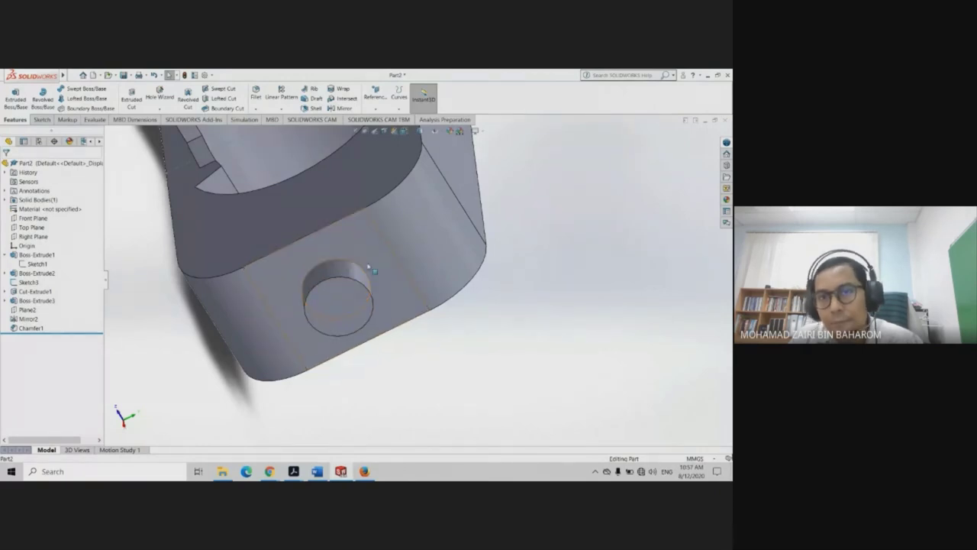
{"action": "mouse_move", "coordinate": [453, 312]}
{"action": "middle_mouse_down"}
{"action": "mouse_move", "coordinate": [439, 339]}
{"action": "mouse_move", "coordinate": [402, 258]}
{"action": "mouse_move", "coordinate": [385, 261]}
{"action": "middle_mouse_up"}
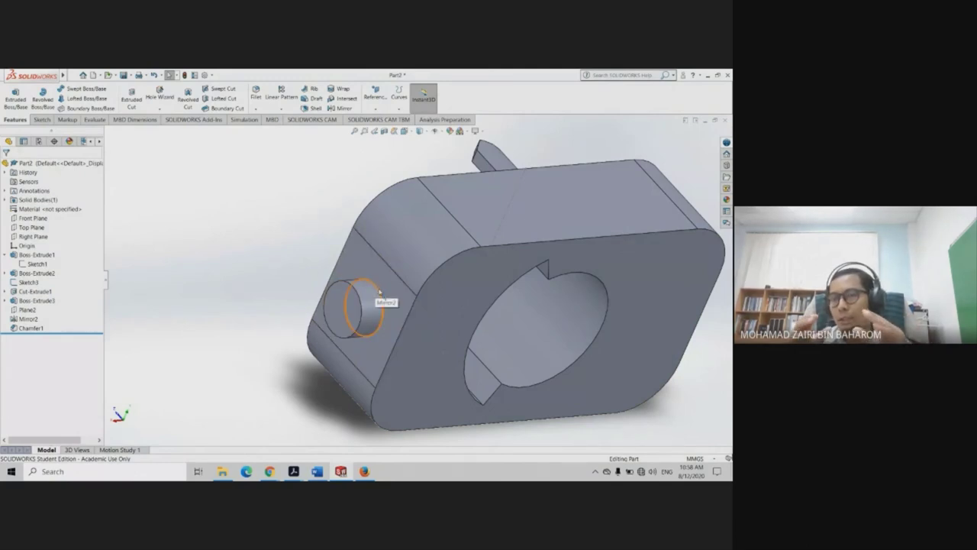
{"action": "mouse_move", "coordinate": [598, 284]}
{"action": "middle_mouse_down"}
{"action": "mouse_move", "coordinate": [589, 316]}
{"action": "mouse_move", "coordinate": [527, 226]}
{"action": "mouse_move", "coordinate": [528, 266]}
{"action": "mouse_move", "coordinate": [502, 303]}
{"action": "middle_mouse_up"}
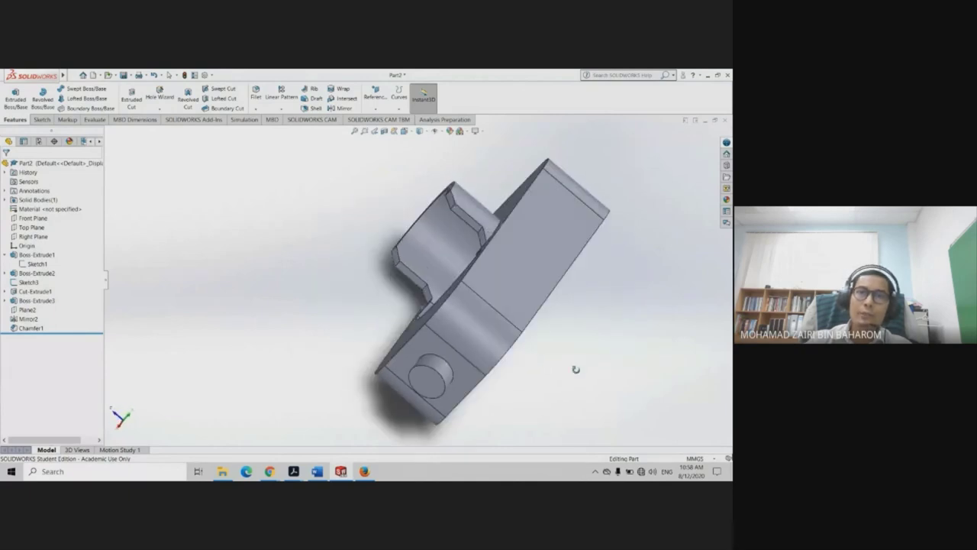
Sketch on the housing's large flat face, viewed normal, and convert its edges into the sketch
{"action": "left_click", "coordinate": [530, 223]}
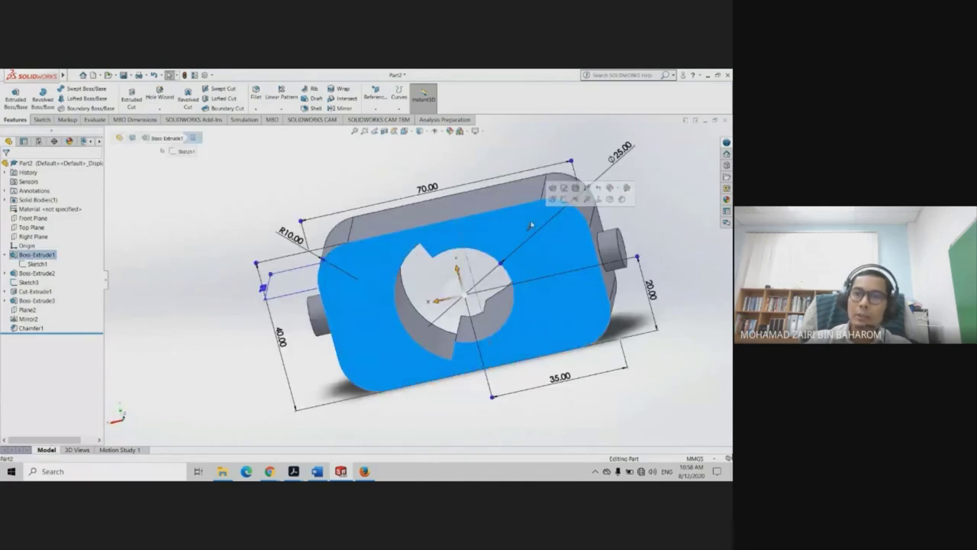
{"action": "left_click", "coordinate": [563, 197]}
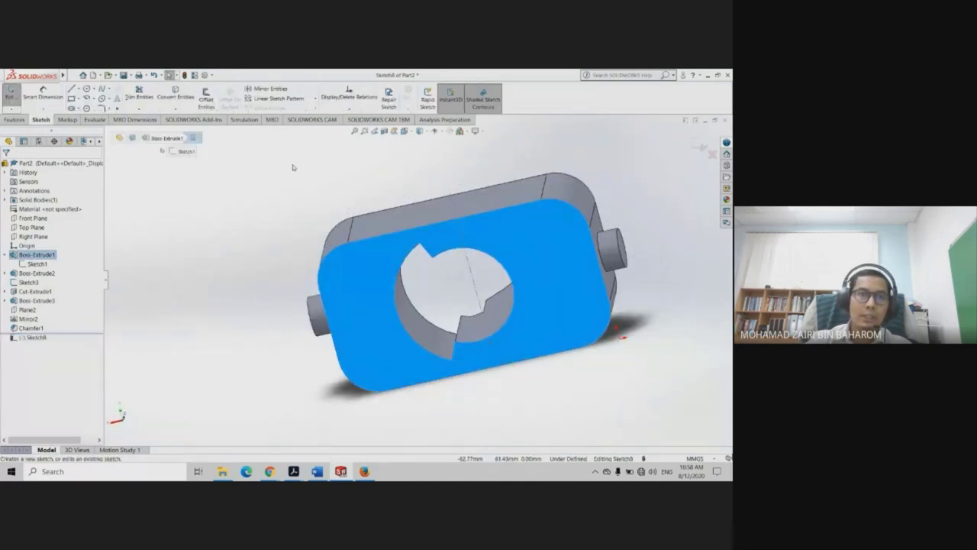
{"action": "key", "text": "space"}
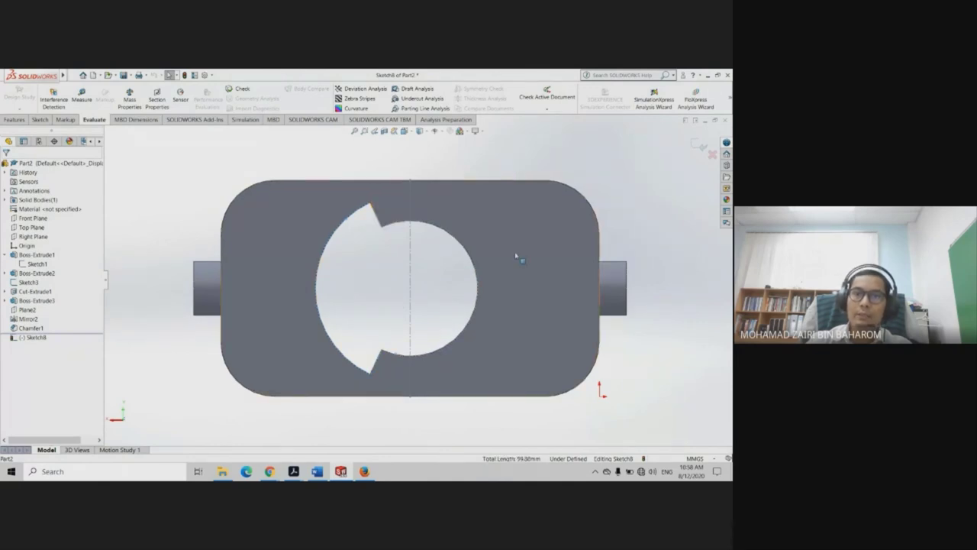
{"action": "left_click", "coordinate": [40, 120]}
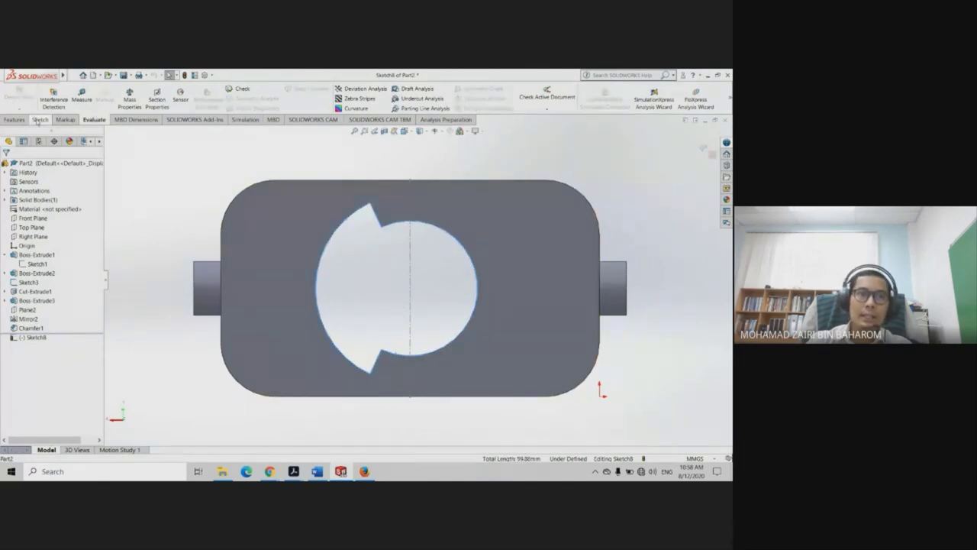
{"action": "left_click", "coordinate": [175, 93]}
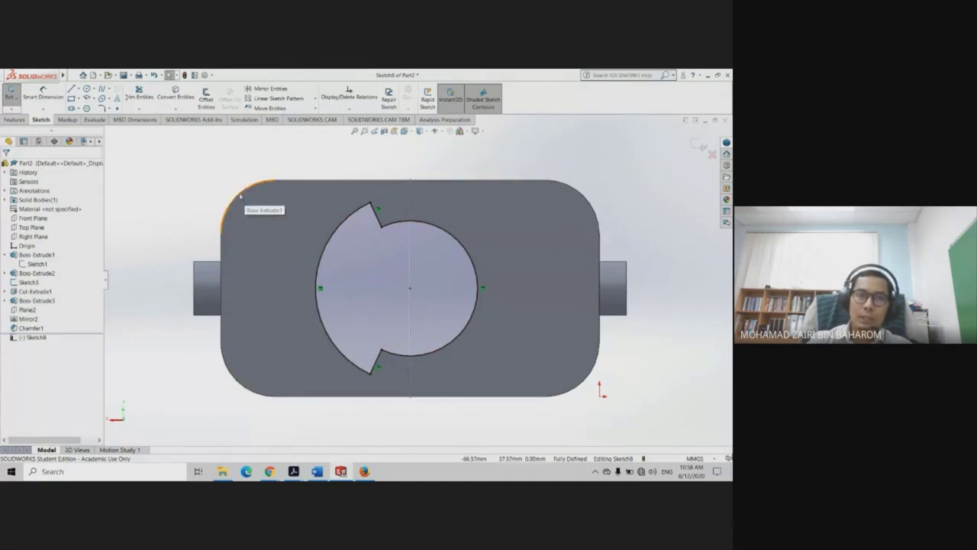
Select the outer outline and try a 2.5 mm offset, undoing it when it goes outward
{"action": "left_click", "coordinate": [222, 263]}
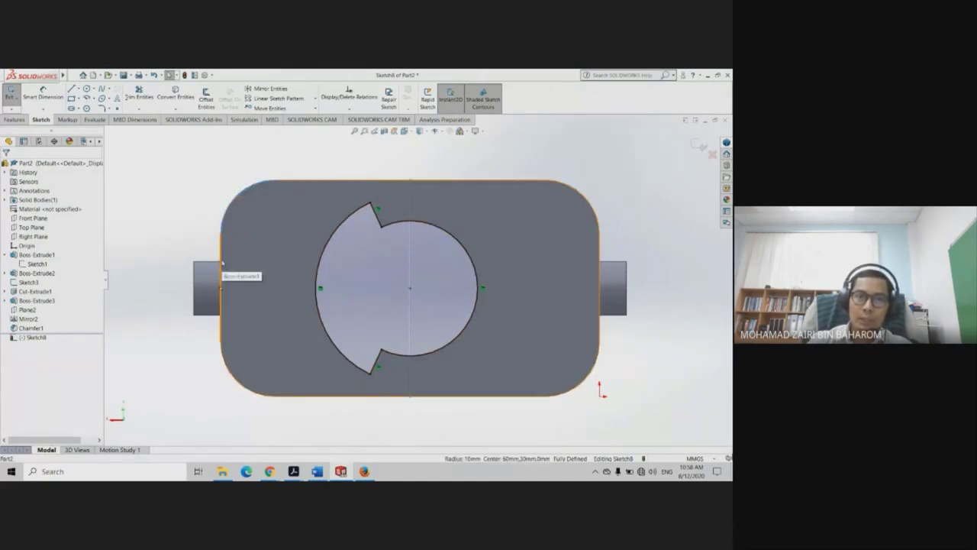
{"action": "left_click", "coordinate": [233, 378]}
{"action": "left_click", "coordinate": [174, 210]}
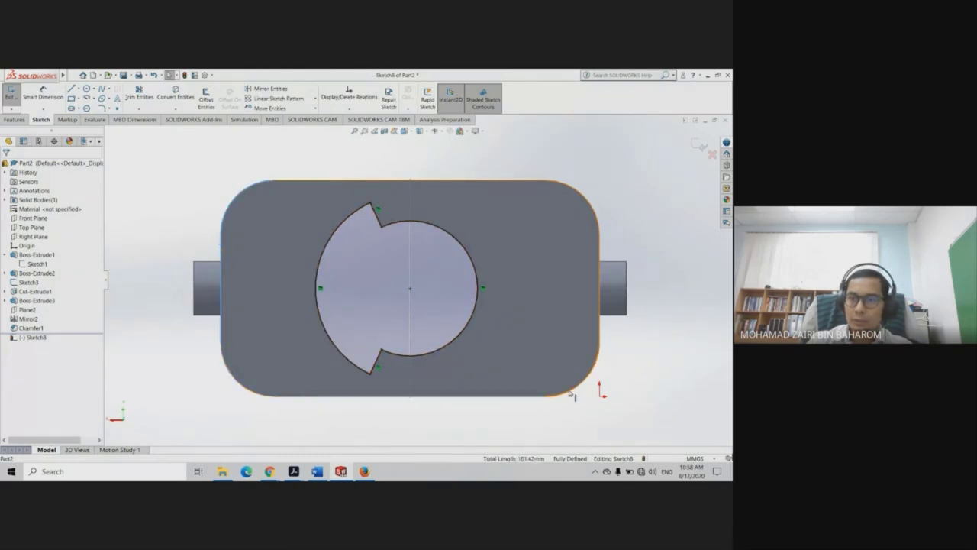
{"action": "left_click", "coordinate": [602, 250]}
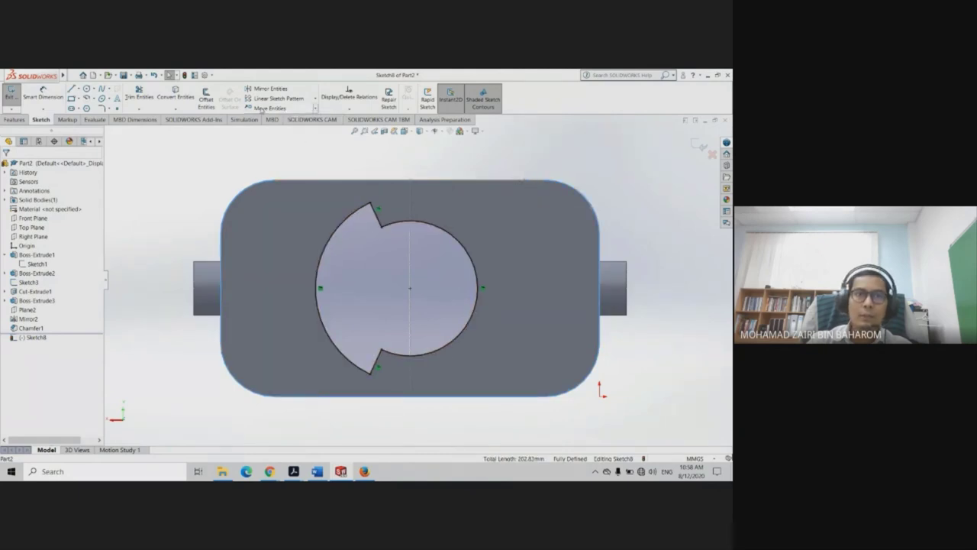
{"action": "left_click", "coordinate": [206, 102]}
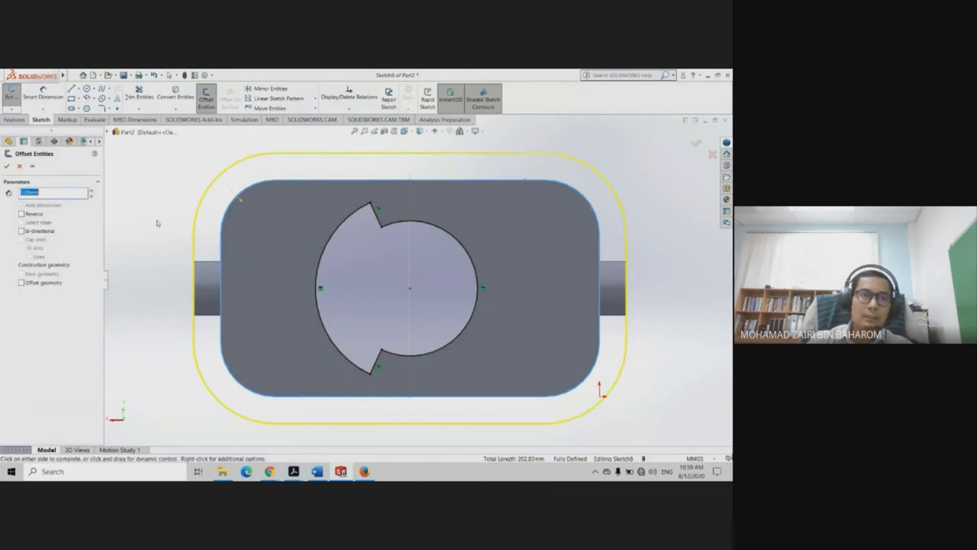
{"action": "left_click", "coordinate": [31, 216]}
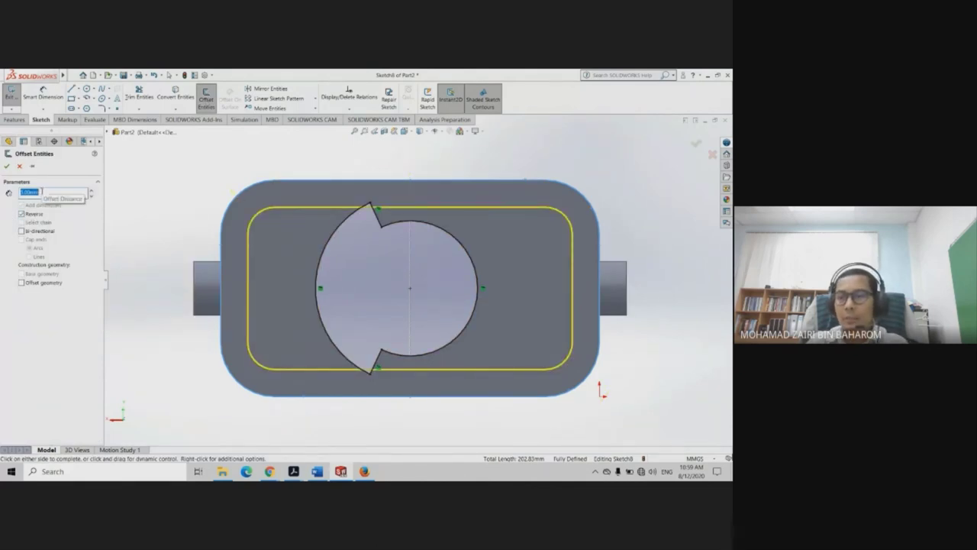
{"action": "type", "text": "2.5"}
{"action": "key", "text": "Return"}
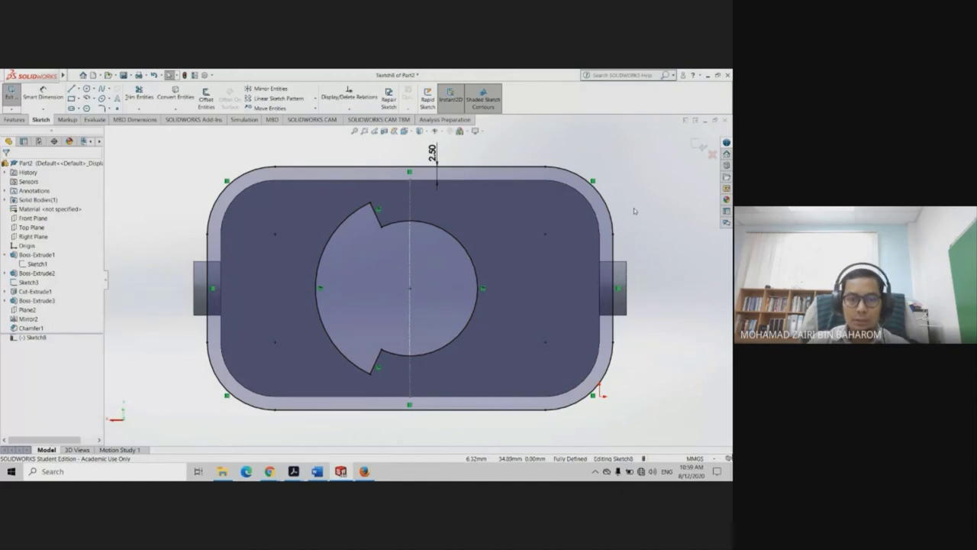
{"action": "key", "text": "ctrl+z"}
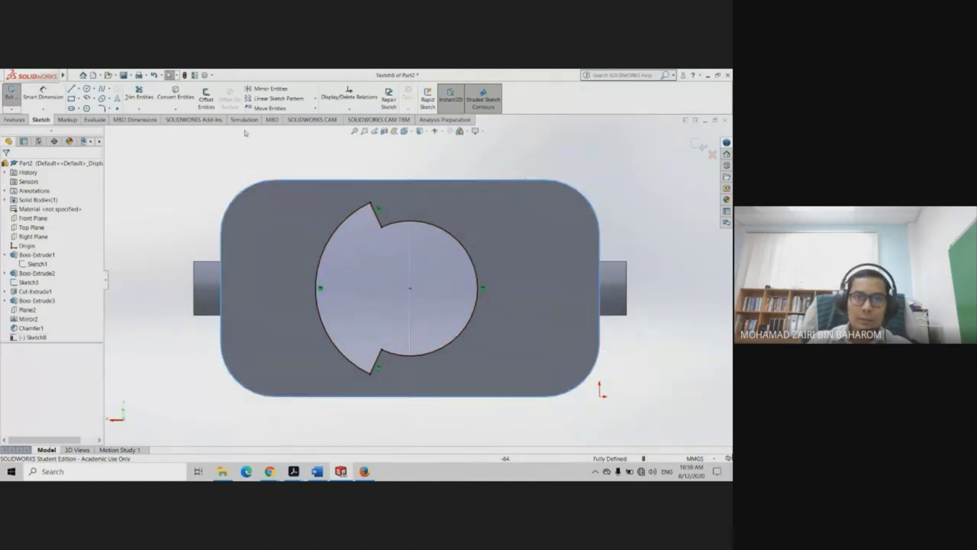
Offset the outer outline 2.5 mm inward, check it on the part, and exit the sketch
{"action": "left_click", "coordinate": [206, 99]}
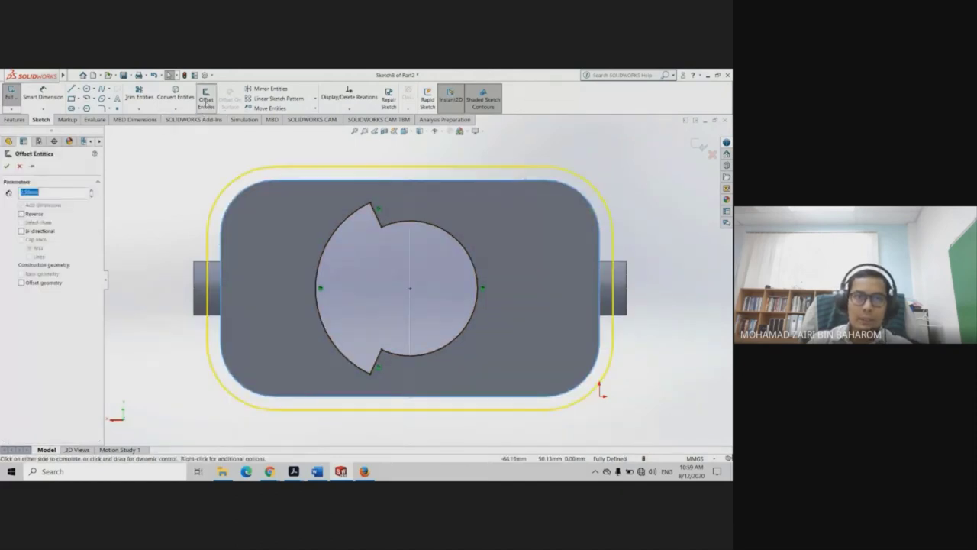
{"action": "left_click", "coordinate": [28, 217]}
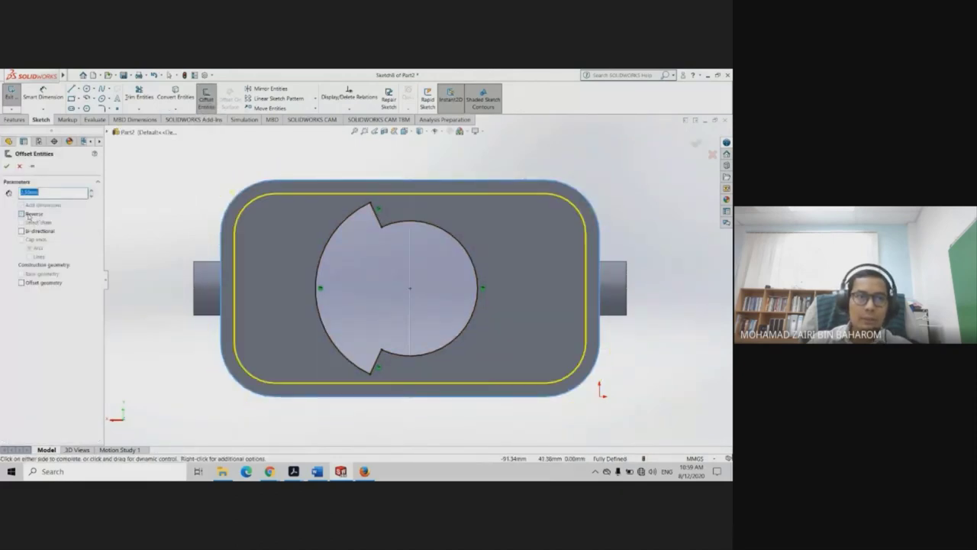
{"action": "left_click", "coordinate": [7, 167]}
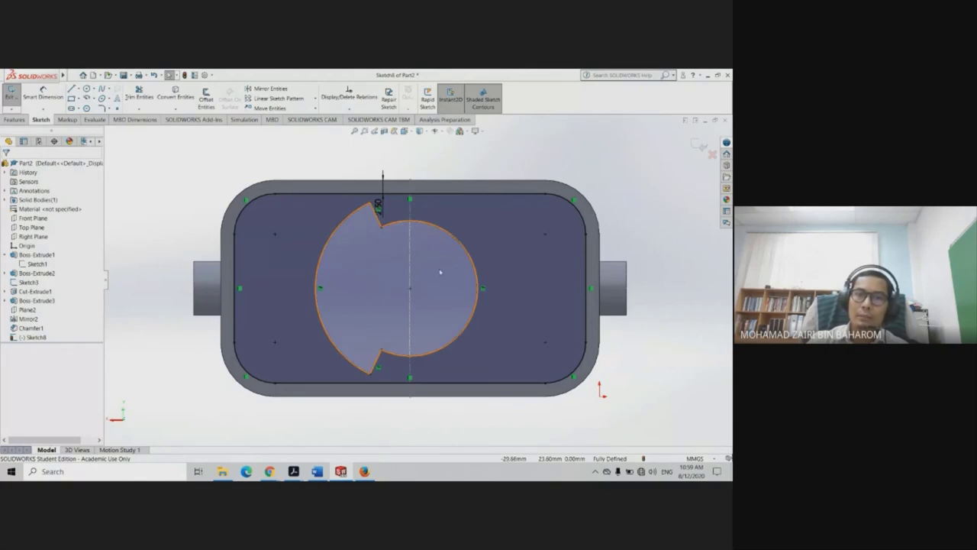
{"action": "mouse_move", "coordinate": [439, 272]}
{"action": "middle_mouse_down"}
{"action": "mouse_move", "coordinate": [489, 321]}
{"action": "mouse_move", "coordinate": [503, 224]}
{"action": "middle_mouse_up"}
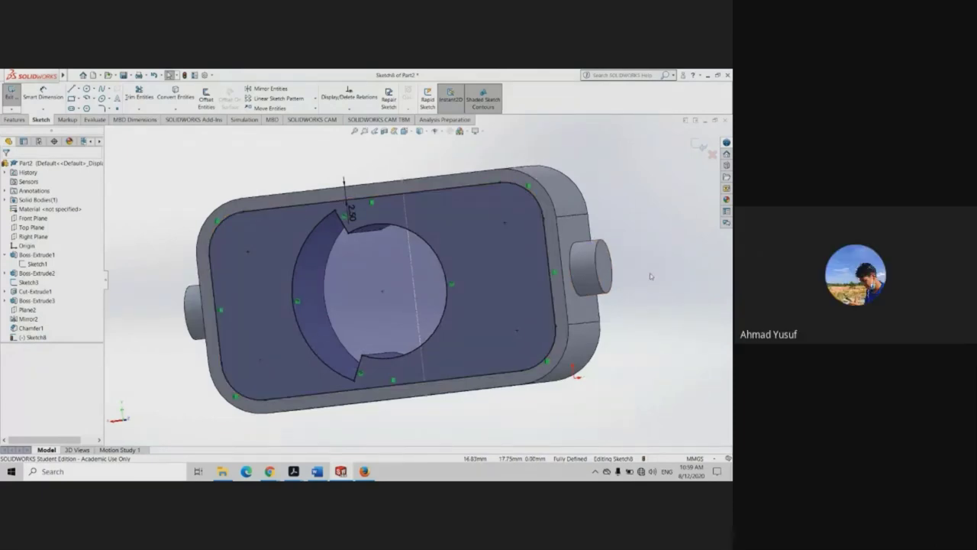
{"action": "key", "text": "space"}
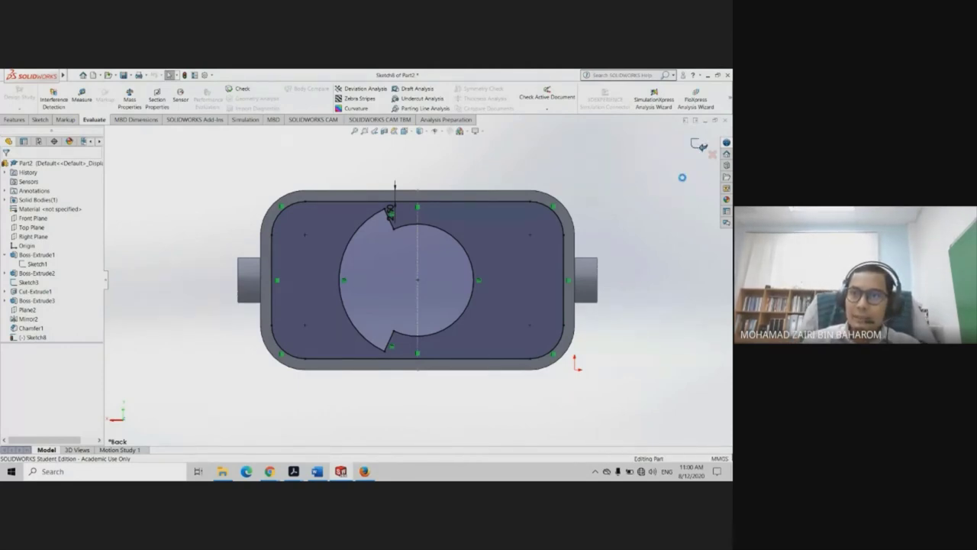
{"action": "left_click", "coordinate": [697, 144]}
Delete Sketch8 from the feature tree, then select the housing's top face
{"action": "right_click", "coordinate": [29, 337]}
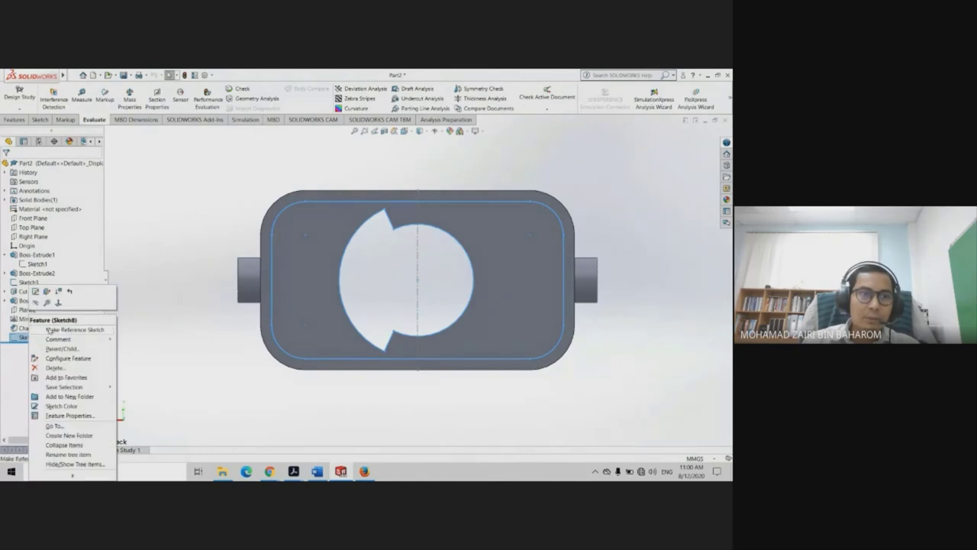
{"action": "left_click", "coordinate": [68, 378]}
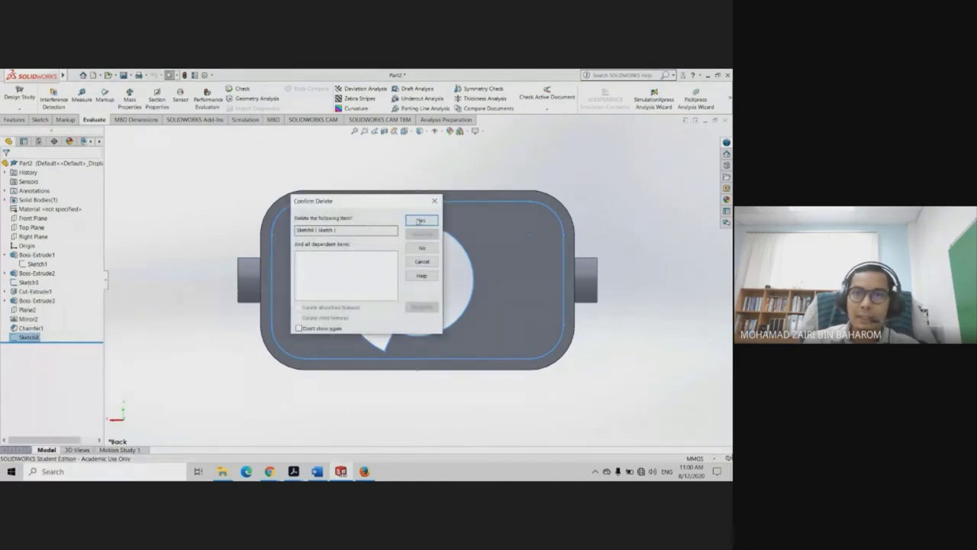
{"action": "left_click", "coordinate": [421, 220]}
{"action": "middle_click_drag", "start_coordinate": [559, 182], "coordinate": [577, 181]}
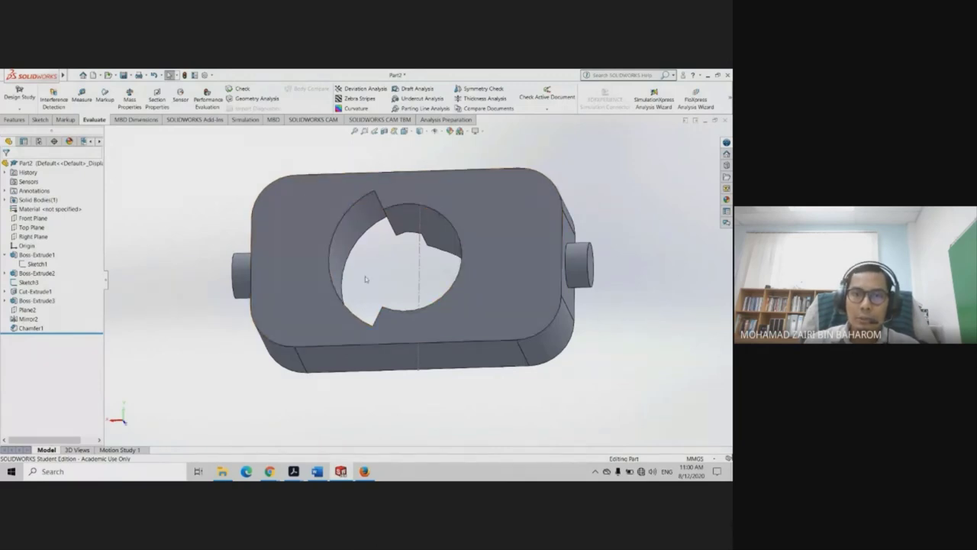
{"action": "left_click", "coordinate": [534, 214]}
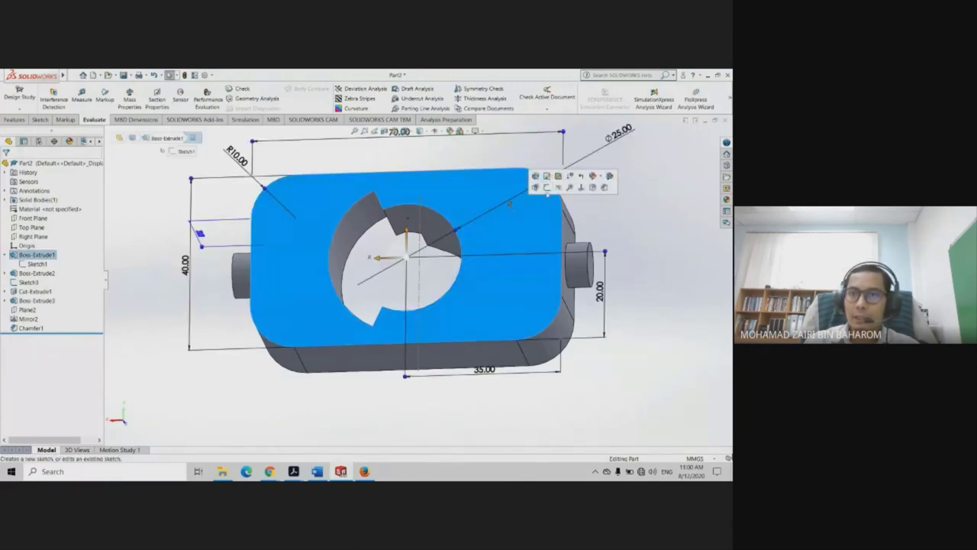
Start a new sketch on the housing's top face and view it normal to the plane
{"action": "left_click", "coordinate": [547, 187]}
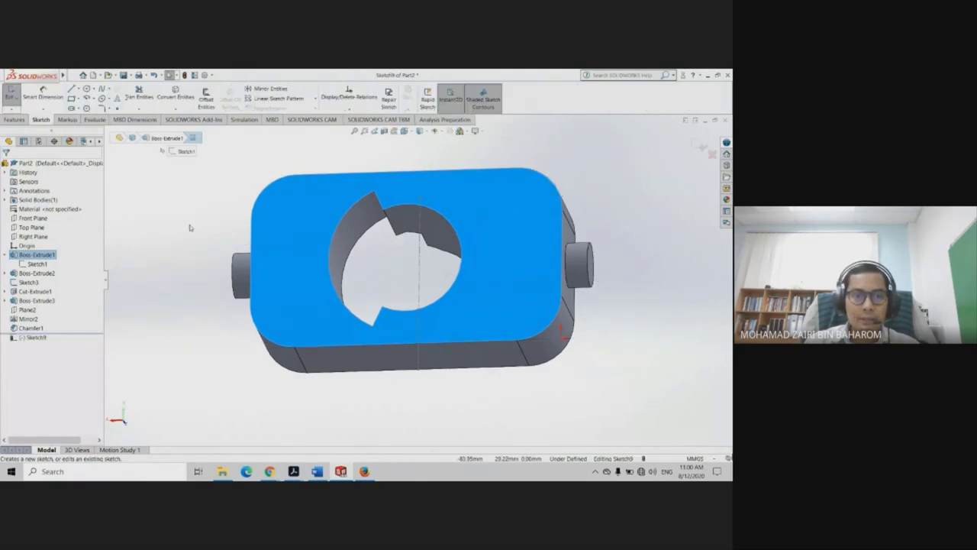
{"action": "key", "text": "space"}
{"action": "key", "text": "ctrl+8"}
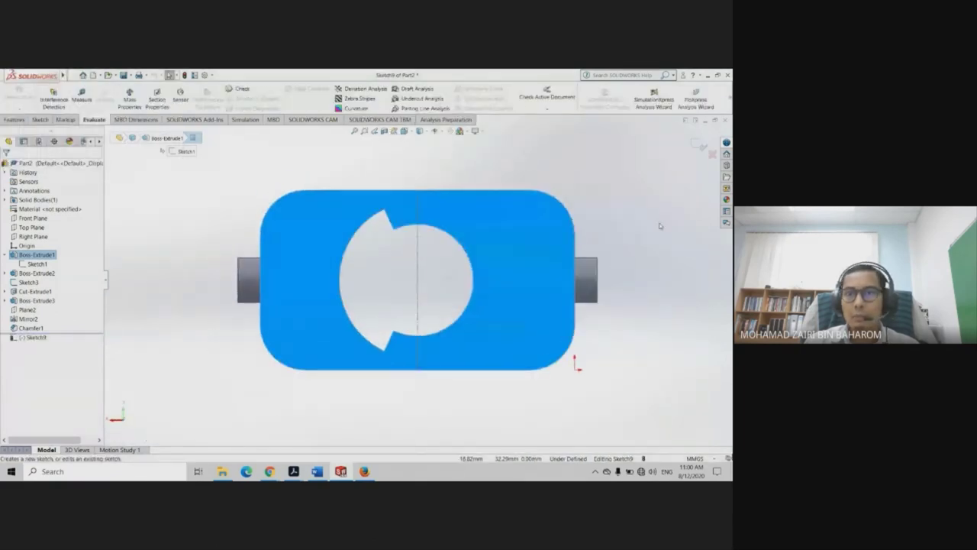
{"action": "left_click", "coordinate": [660, 225]}
{"action": "scroll", "coordinate": [438, 252], "scroll_direction": "down", "scroll_amount": 2}
{"action": "scroll", "coordinate": [438, 251], "scroll_direction": "down", "scroll_amount": 2}
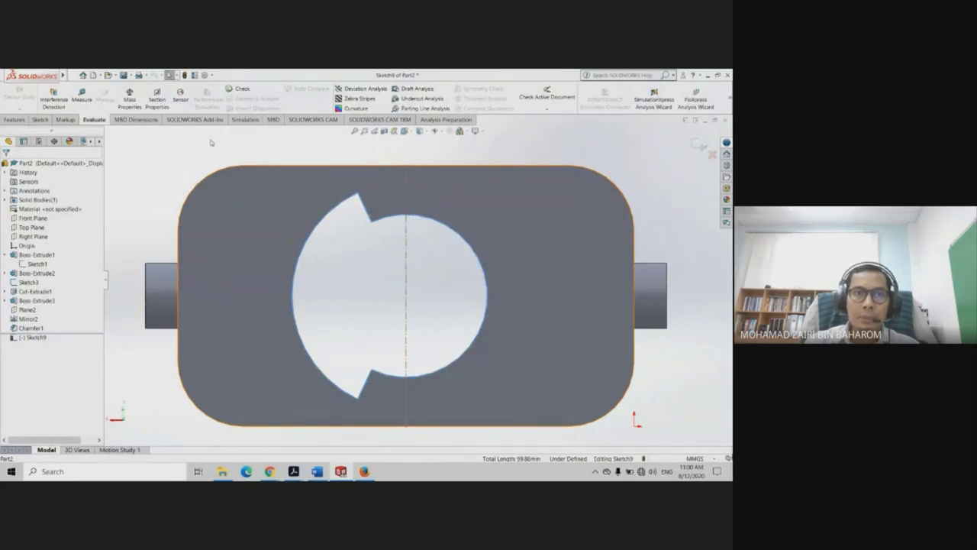
Convert the keyed bore and housing outline edges into the sketch
{"action": "left_click", "coordinate": [40, 119]}
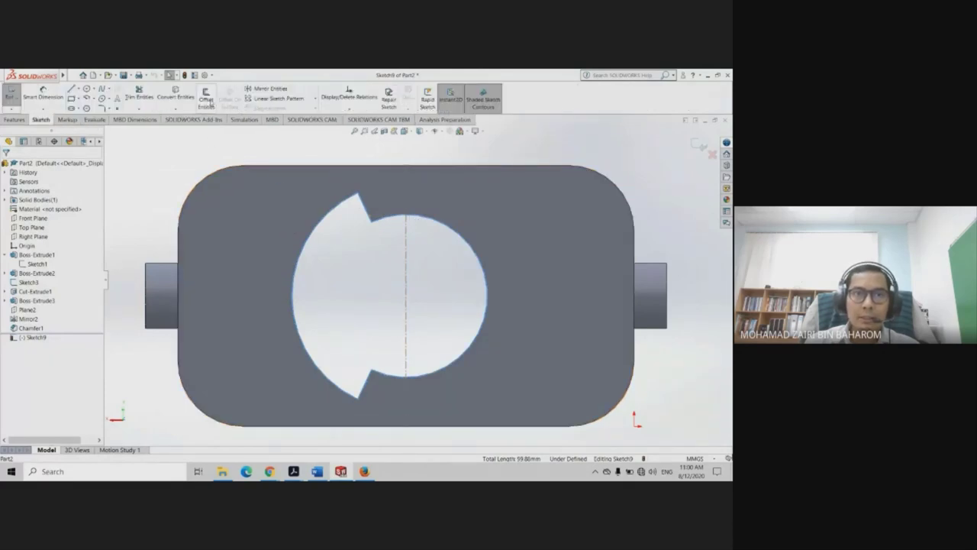
{"action": "left_click", "coordinate": [208, 101]}
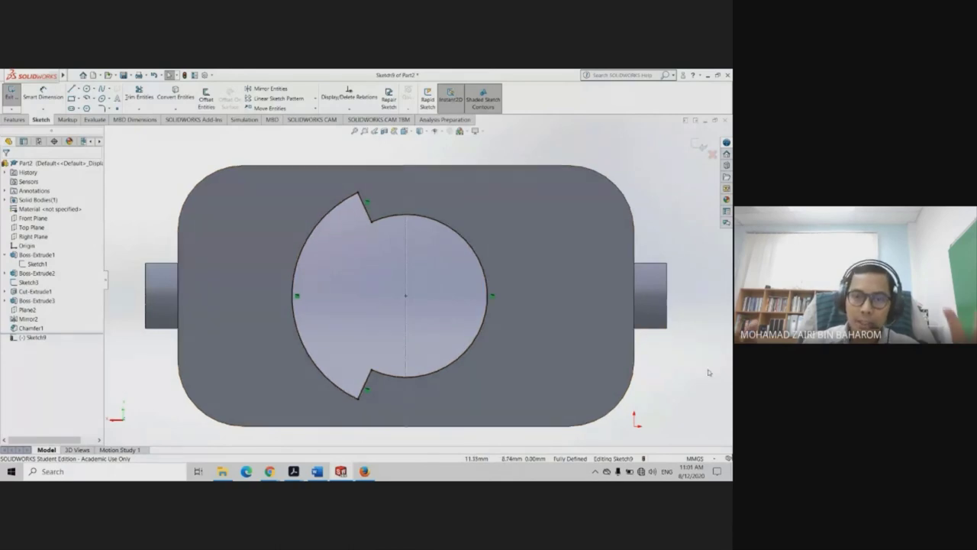
{"action": "left_click", "coordinate": [200, 182]}
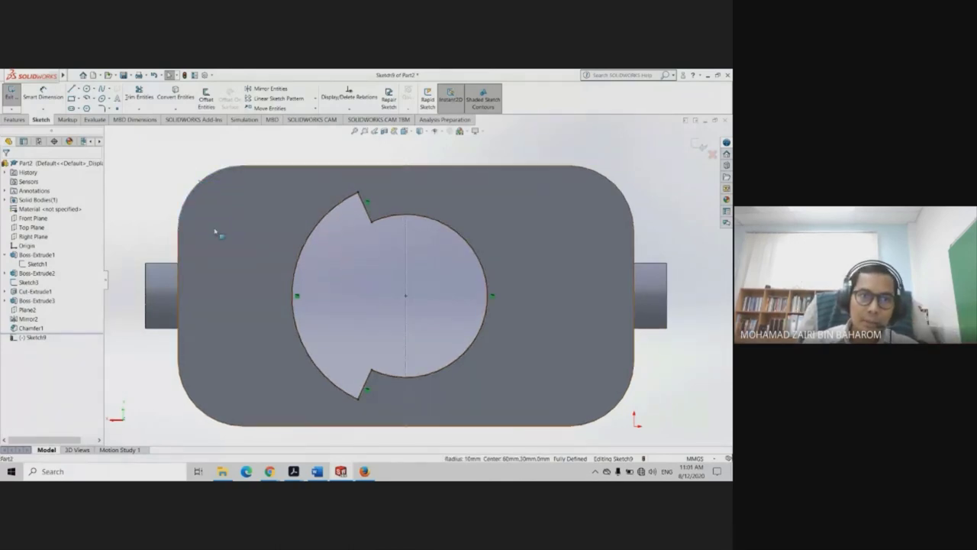
{"action": "left_click", "coordinate": [179, 264], "text": "ctrl"}
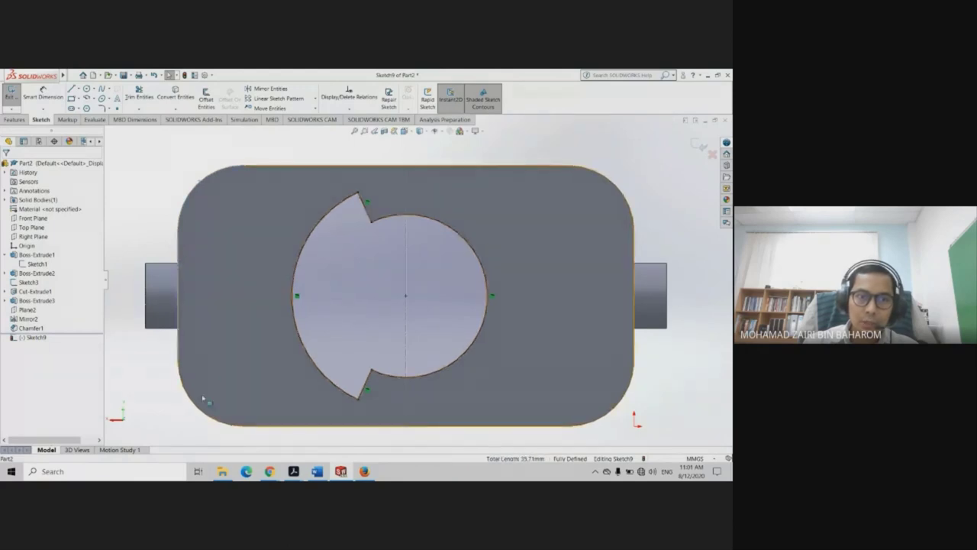
{"action": "left_click", "coordinate": [262, 426], "text": "ctrl"}
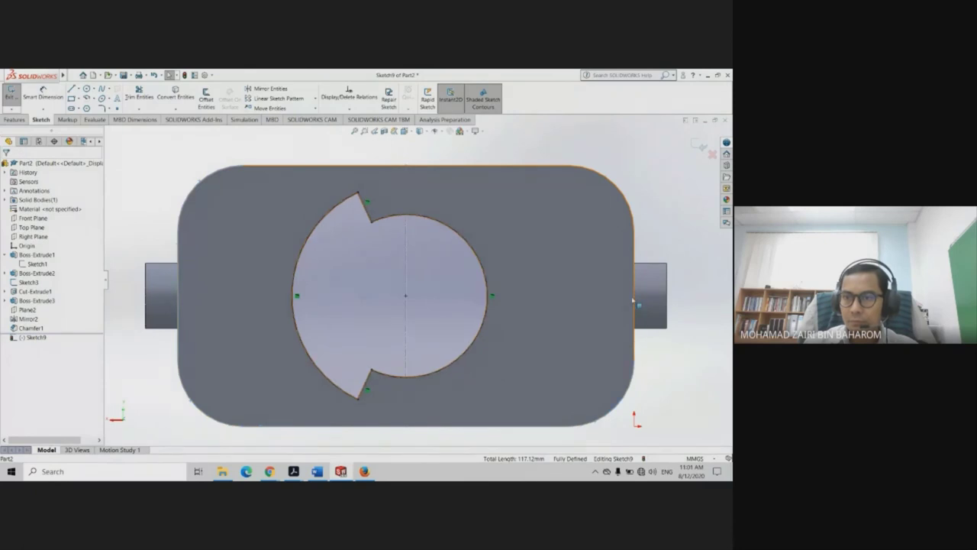
{"action": "left_click", "coordinate": [635, 242], "text": "ctrl"}
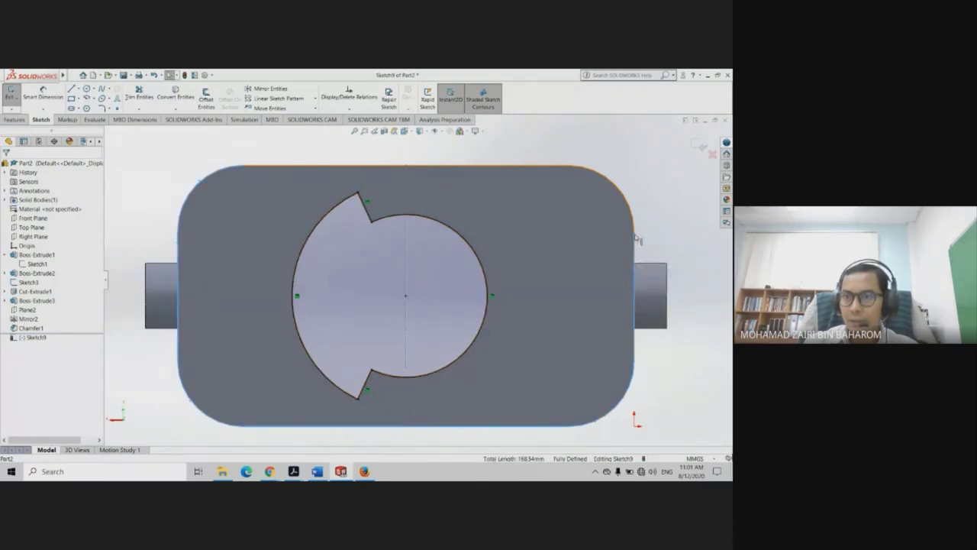
{"action": "left_click", "coordinate": [629, 209], "text": "ctrl"}
{"action": "key", "text": "Escape"}
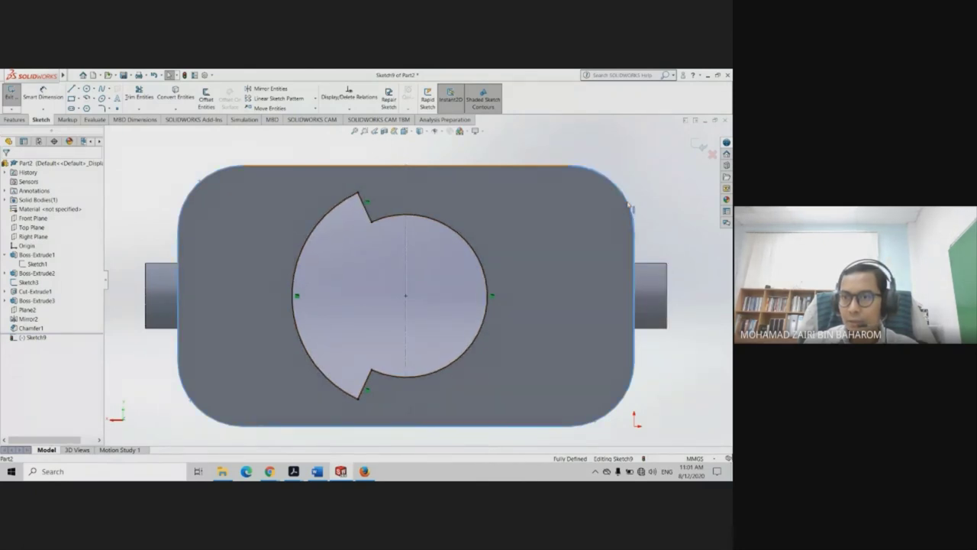
{"action": "left_click", "coordinate": [633, 339]}
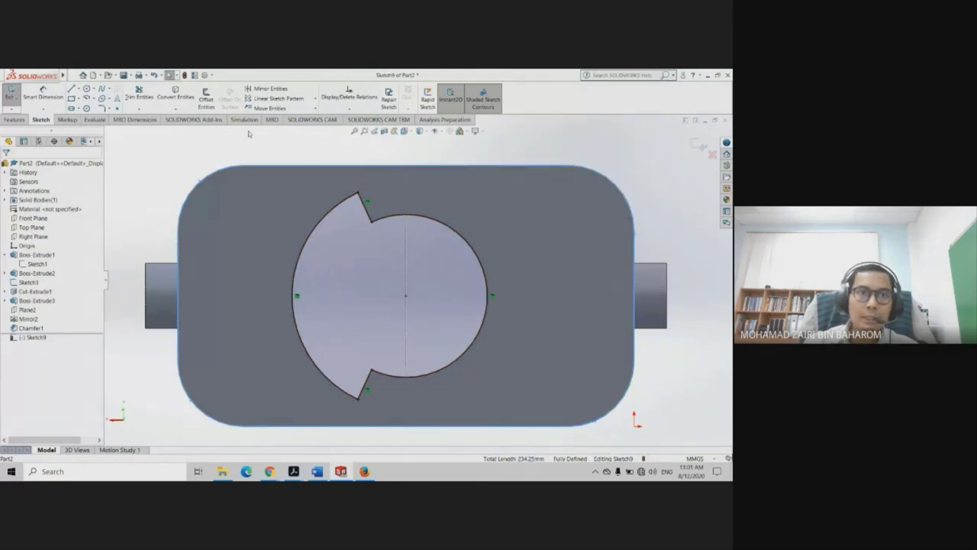
{"action": "left_click", "coordinate": [207, 103]}
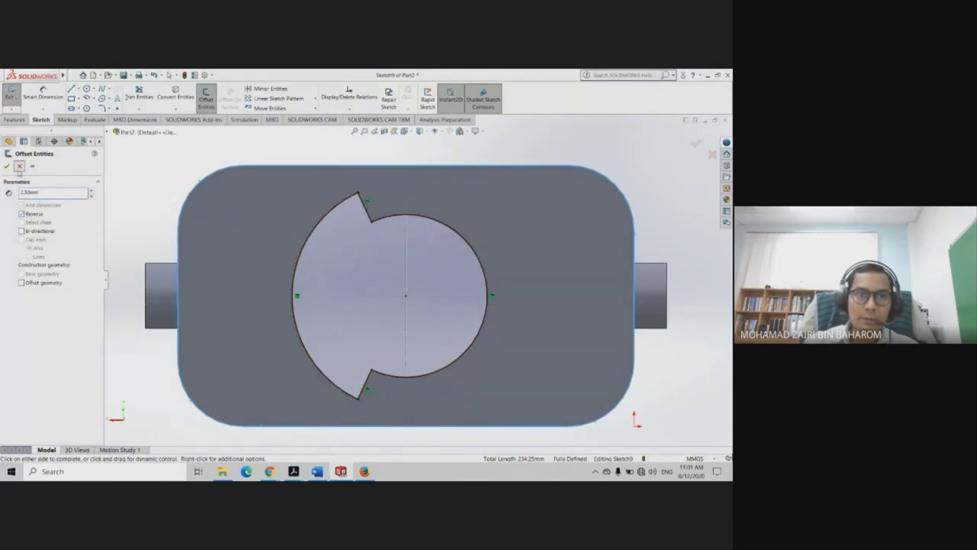
Offset the housing's rounded outer outline edges 2.50 mm inward with Reverse checked
{"action": "key", "text": "Escape"}
{"action": "left_click", "coordinate": [319, 154]}
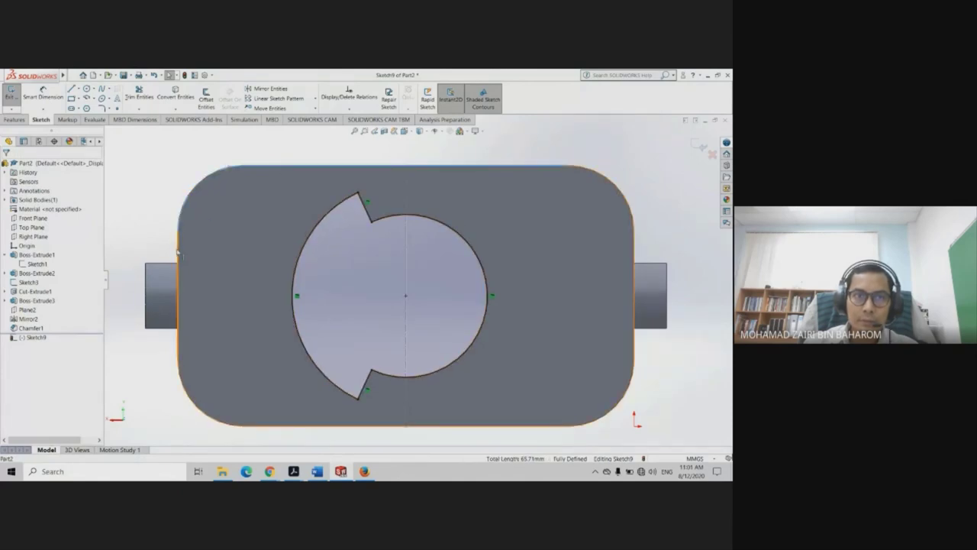
{"action": "left_click", "coordinate": [189, 398]}
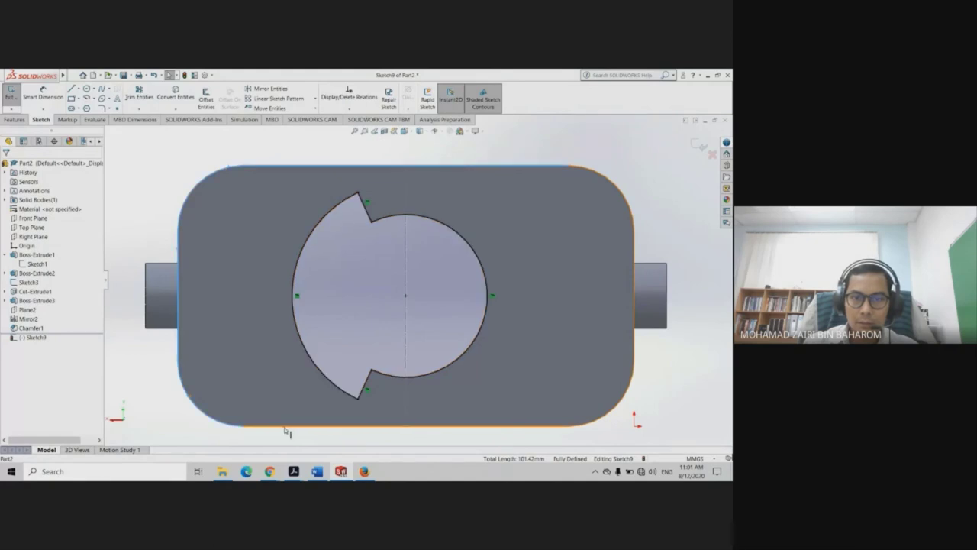
{"action": "left_click", "coordinate": [599, 425]}
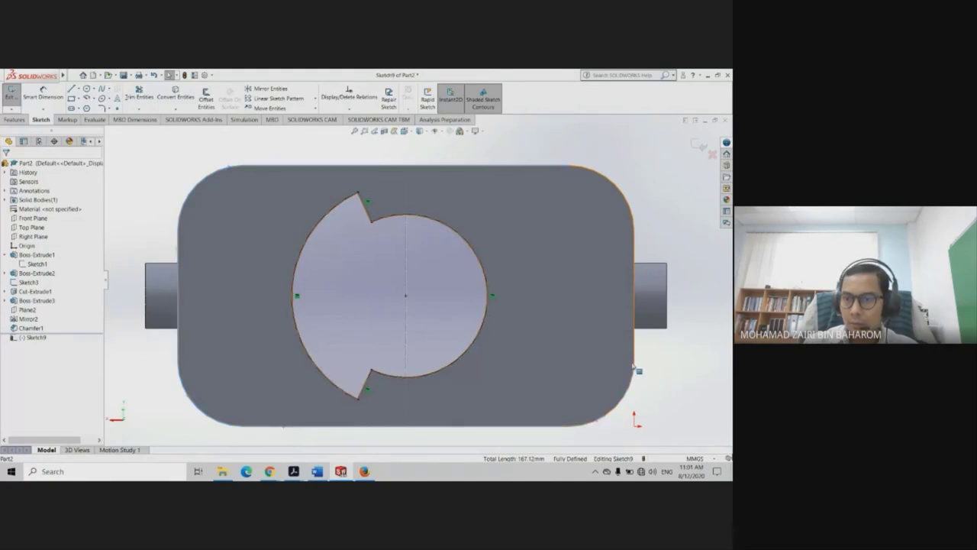
{"action": "left_click", "coordinate": [634, 340]}
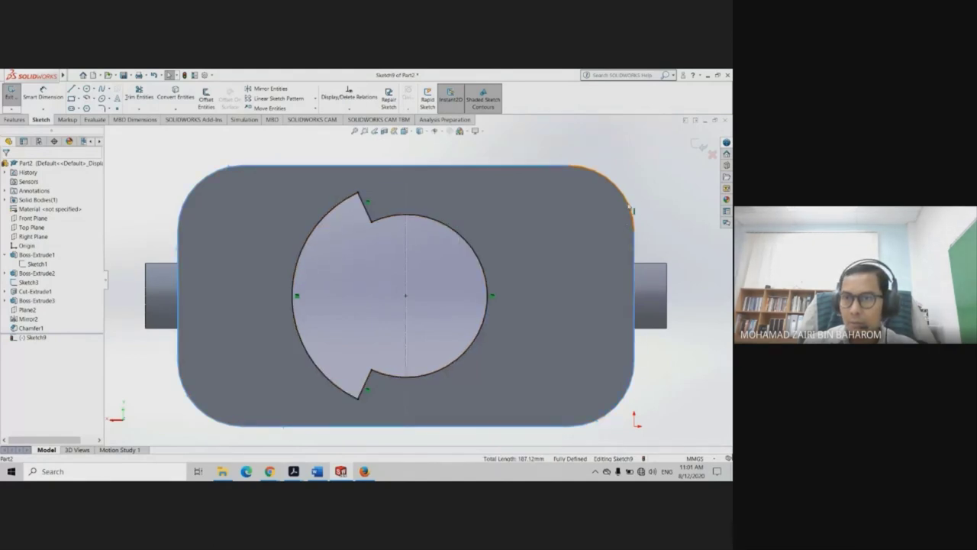
{"action": "left_click", "coordinate": [203, 99]}
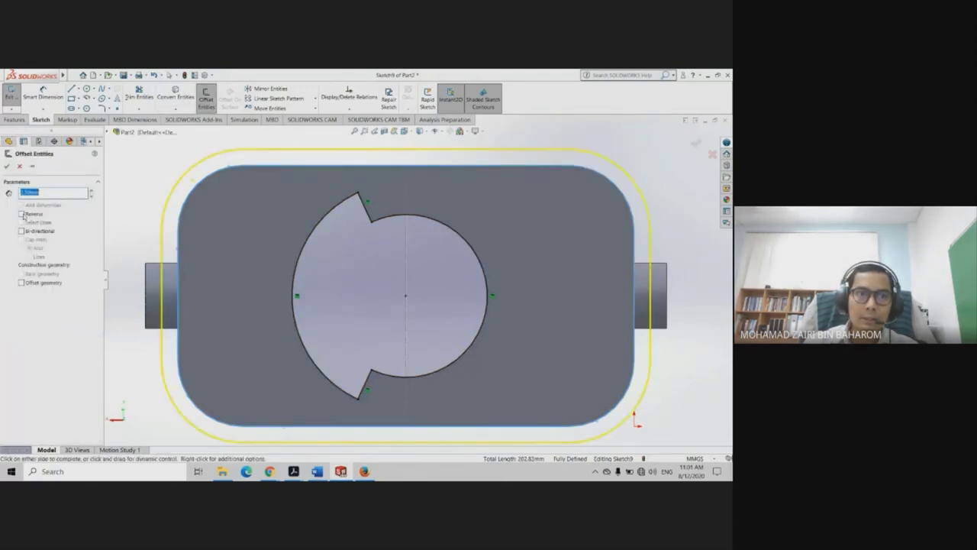
{"action": "left_click", "coordinate": [21, 214]}
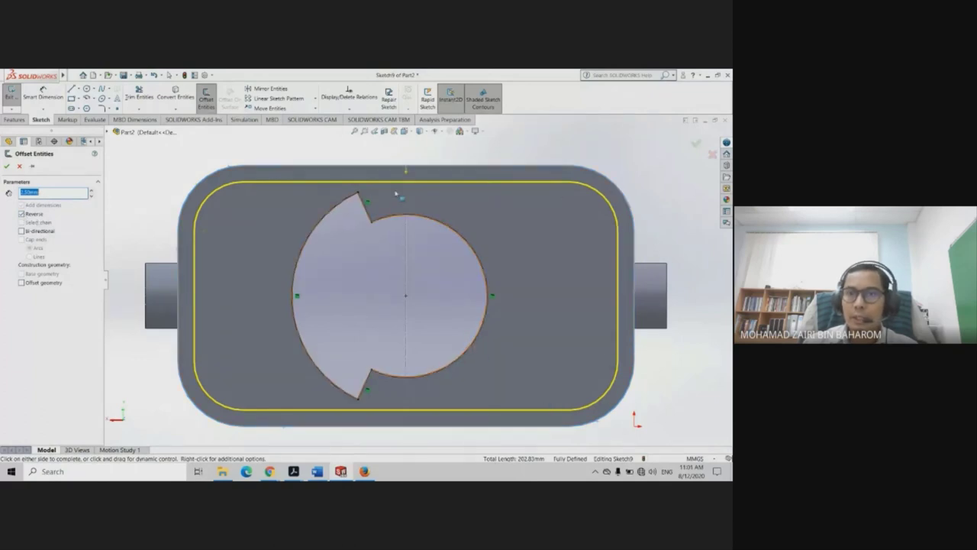
{"action": "left_click", "coordinate": [7, 166]}
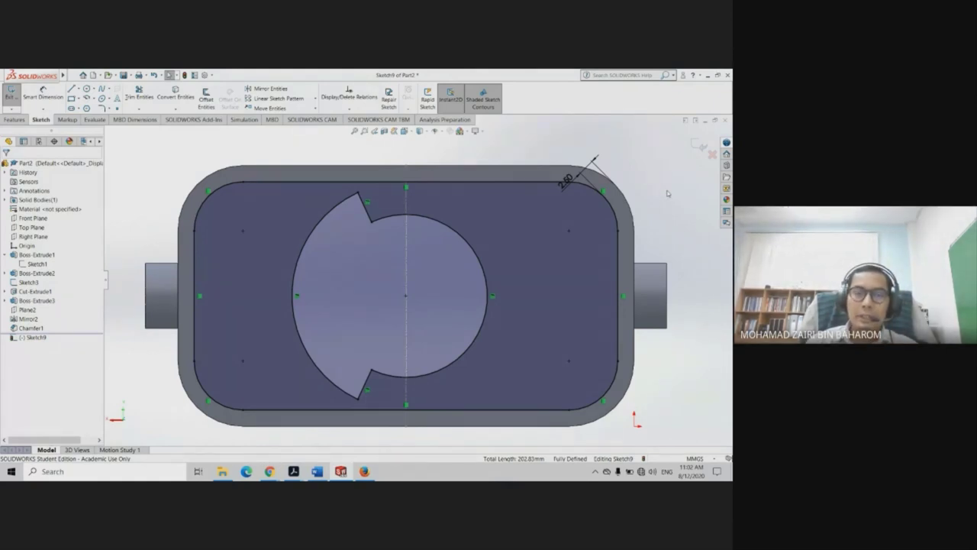
Extrude-cut a blind pocket inside the 2.50 mm offset outline, creating Cut-Extrude3
{"action": "left_click", "coordinate": [15, 120]}
{"action": "left_click", "coordinate": [132, 100]}
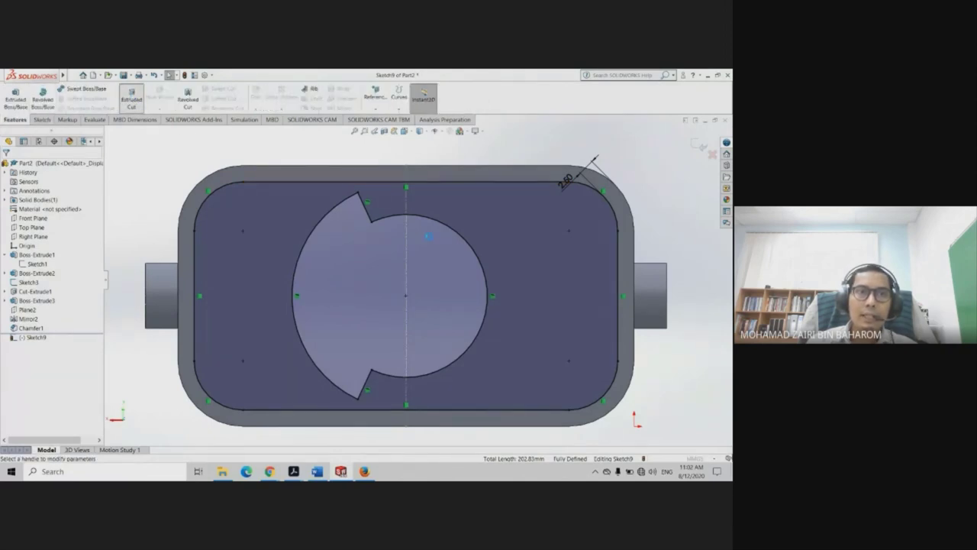
{"action": "mouse_move", "coordinate": [428, 290]}
{"action": "middle_mouse_down"}
{"action": "mouse_move", "coordinate": [474, 243]}
{"action": "mouse_move", "coordinate": [441, 166]}
{"action": "middle_mouse_up"}
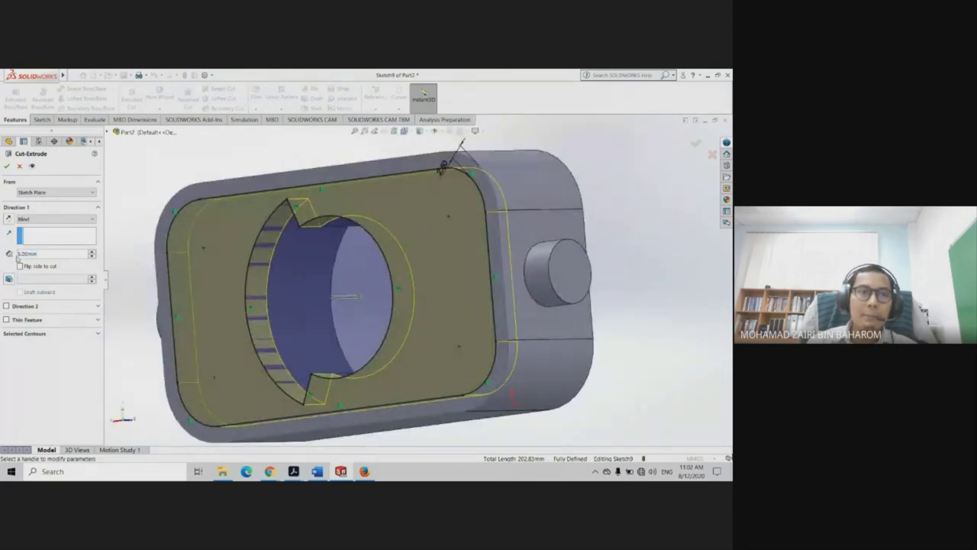
{"action": "key", "text": "Return"}
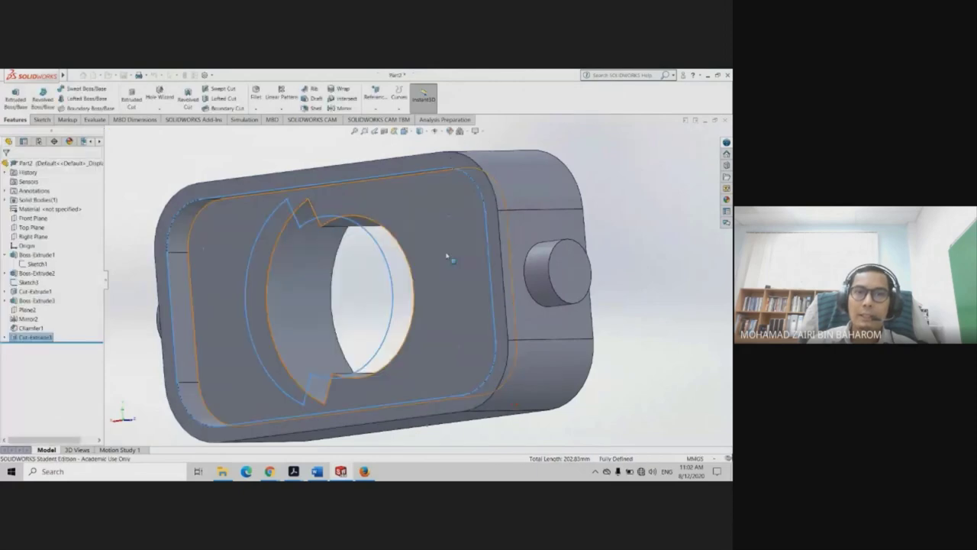
{"action": "middle_click_drag", "start_coordinate": [441, 166], "coordinate": [451, 201]}
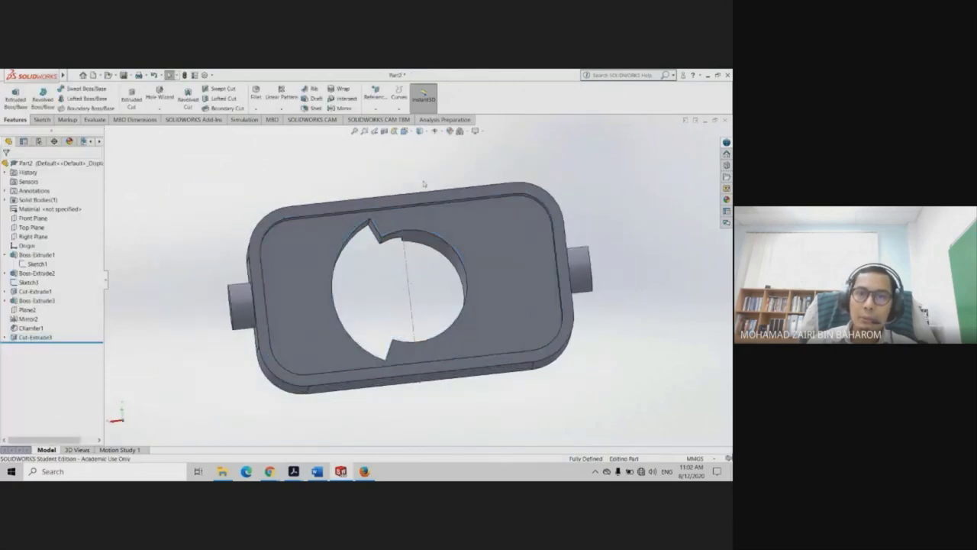
{"action": "mouse_move", "coordinate": [509, 220]}
{"action": "middle_mouse_down"}
{"action": "mouse_move", "coordinate": [504, 135]}
{"action": "mouse_move", "coordinate": [519, 284]}
{"action": "mouse_move", "coordinate": [571, 211]}
{"action": "mouse_move", "coordinate": [481, 236]}
{"action": "mouse_move", "coordinate": [500, 297]}
{"action": "mouse_move", "coordinate": [488, 309]}
{"action": "mouse_move", "coordinate": [451, 321]}
{"action": "mouse_move", "coordinate": [428, 305]}
{"action": "mouse_move", "coordinate": [385, 326]}
{"action": "mouse_move", "coordinate": [398, 298]}
{"action": "mouse_move", "coordinate": [394, 259]}
{"action": "mouse_move", "coordinate": [389, 281]}
{"action": "middle_mouse_up"}
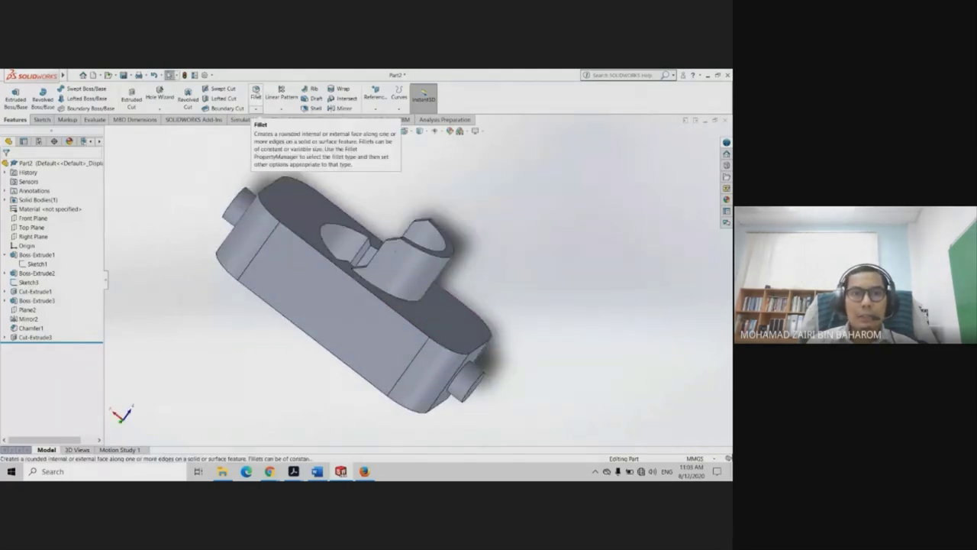
Start a 0.50 mm fillet on the first side pin's circular edge
{"action": "left_click", "coordinate": [256, 93]}
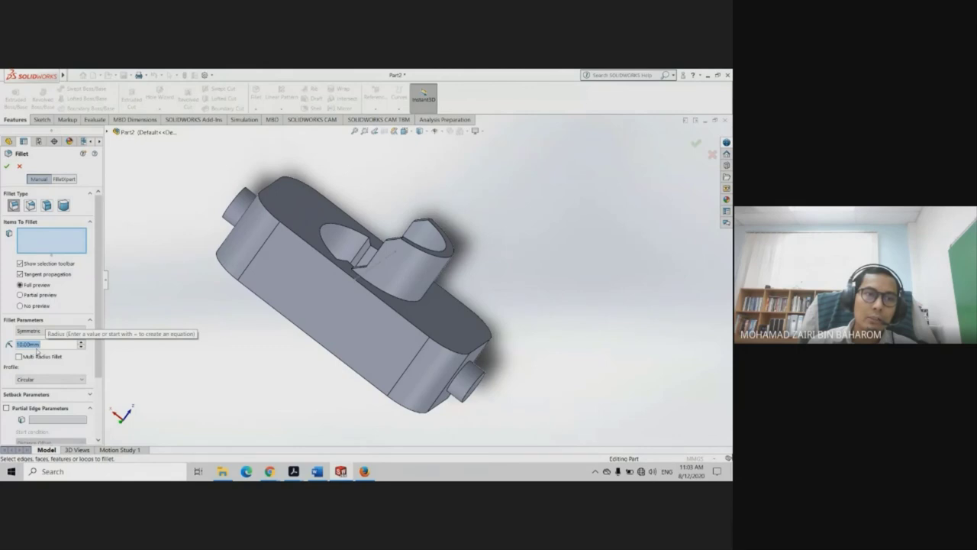
{"action": "scroll", "coordinate": [321, 295], "scroll_direction": "down", "scroll_amount": 3}
{"action": "mouse_move", "coordinate": [321, 295]}
{"action": "middle_mouse_down"}
{"action": "mouse_move", "coordinate": [370, 321]}
{"action": "mouse_move", "coordinate": [163, 233]}
{"action": "middle_mouse_up"}
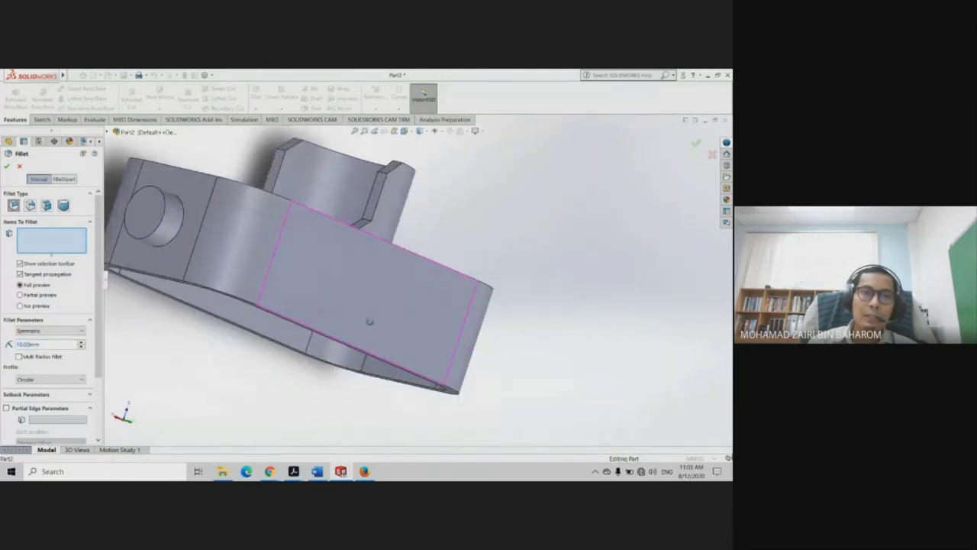
{"action": "left_click", "coordinate": [176, 234]}
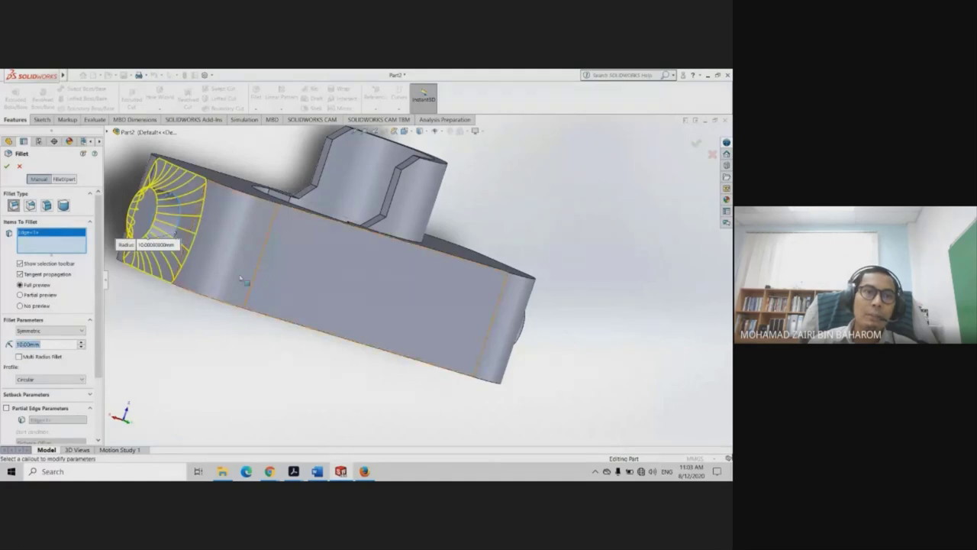
{"action": "mouse_move", "coordinate": [237, 230]}
{"action": "middle_mouse_down"}
{"action": "mouse_move", "coordinate": [226, 216]}
{"action": "mouse_move", "coordinate": [320, 252]}
{"action": "mouse_move", "coordinate": [219, 222]}
{"action": "middle_mouse_up"}
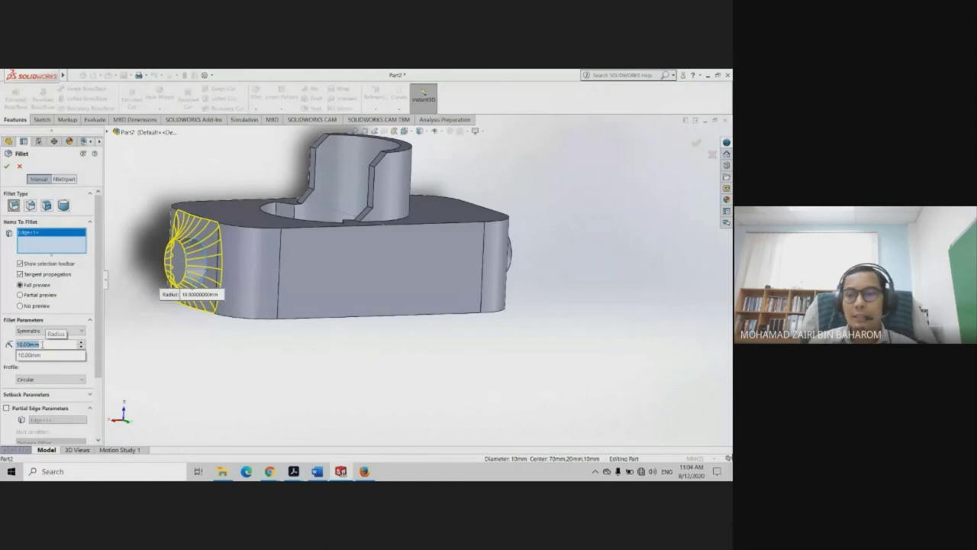
{"action": "type", "text": "1"}
{"action": "key", "text": "Return"}
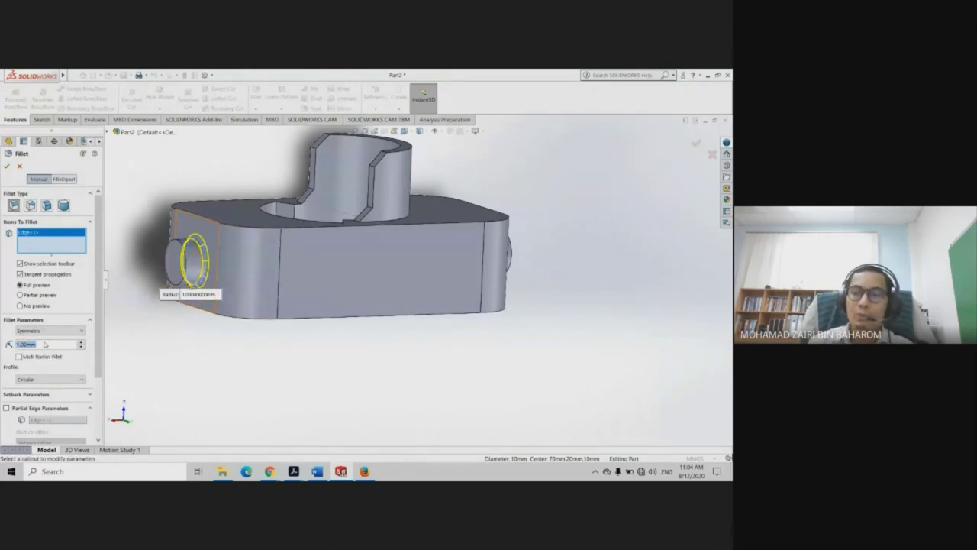
{"action": "key", "text": "Return"}
Add the other side pin, the top cutout and the bore edges to the fillet
{"action": "mouse_move", "coordinate": [201, 371]}
{"action": "middle_mouse_down"}
{"action": "mouse_move", "coordinate": [203, 219]}
{"action": "mouse_move", "coordinate": [210, 290]}
{"action": "middle_mouse_up"}
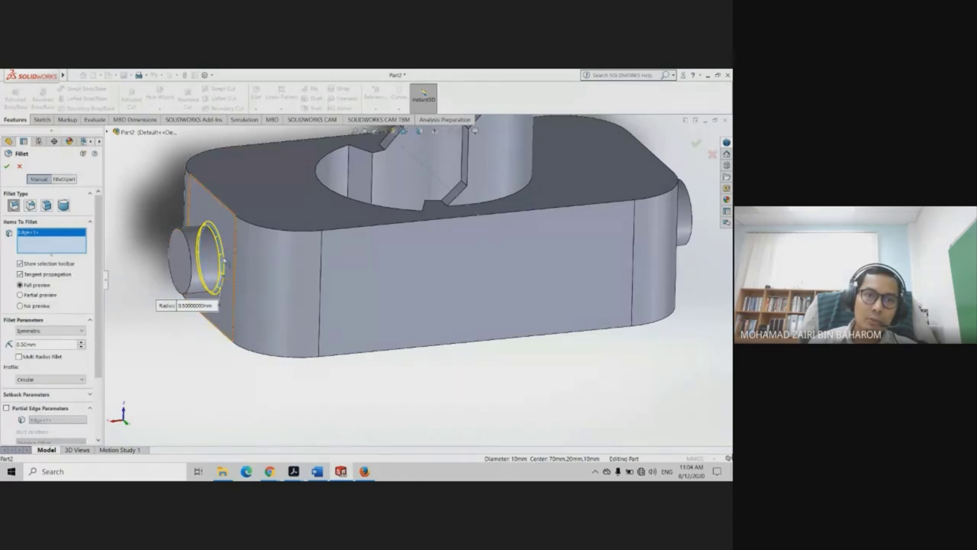
{"action": "mouse_move", "coordinate": [224, 260]}
{"action": "middle_mouse_down"}
{"action": "mouse_move", "coordinate": [502, 279]}
{"action": "mouse_move", "coordinate": [458, 262]}
{"action": "mouse_move", "coordinate": [475, 275]}
{"action": "mouse_move", "coordinate": [489, 263]}
{"action": "mouse_move", "coordinate": [482, 284]}
{"action": "middle_mouse_up"}
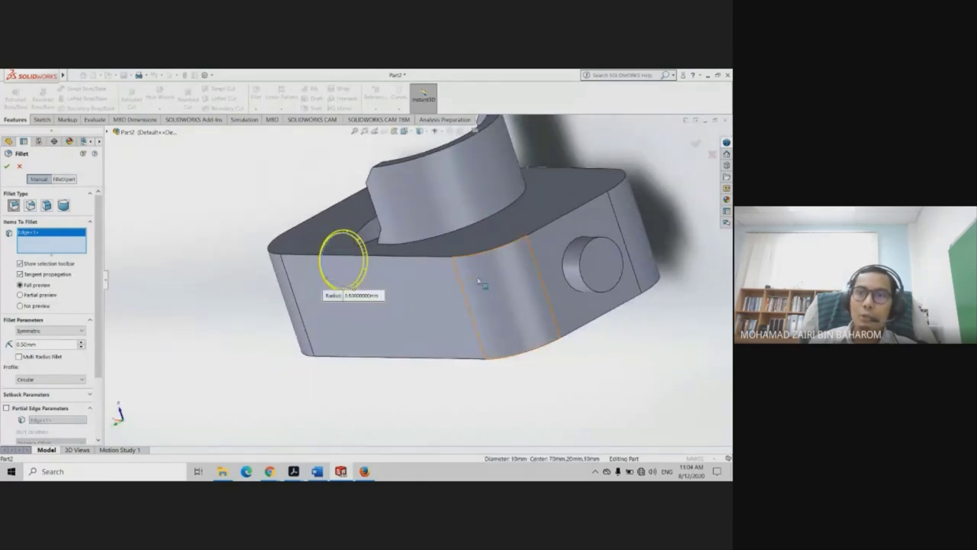
{"action": "left_click", "coordinate": [564, 270]}
{"action": "mouse_move", "coordinate": [475, 234]}
{"action": "middle_mouse_down"}
{"action": "mouse_move", "coordinate": [419, 248]}
{"action": "mouse_move", "coordinate": [458, 252]}
{"action": "mouse_move", "coordinate": [496, 327]}
{"action": "middle_mouse_up"}
{"action": "left_click", "coordinate": [419, 248]}
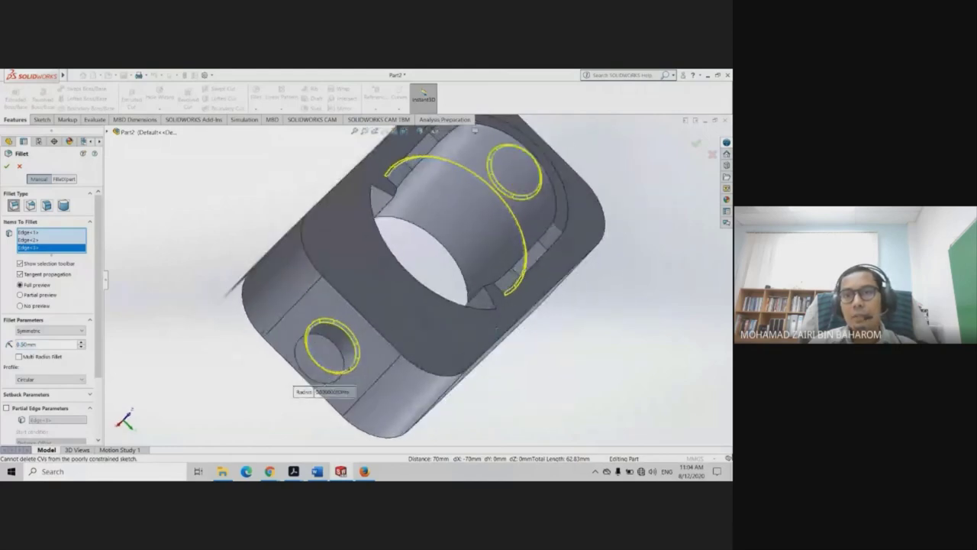
{"action": "mouse_move", "coordinate": [496, 327]}
{"action": "middle_mouse_down"}
{"action": "mouse_move", "coordinate": [418, 328]}
{"action": "mouse_move", "coordinate": [433, 234]}
{"action": "mouse_move", "coordinate": [472, 242]}
{"action": "mouse_move", "coordinate": [541, 187]}
{"action": "middle_mouse_up"}
{"action": "left_click", "coordinate": [432, 233]}
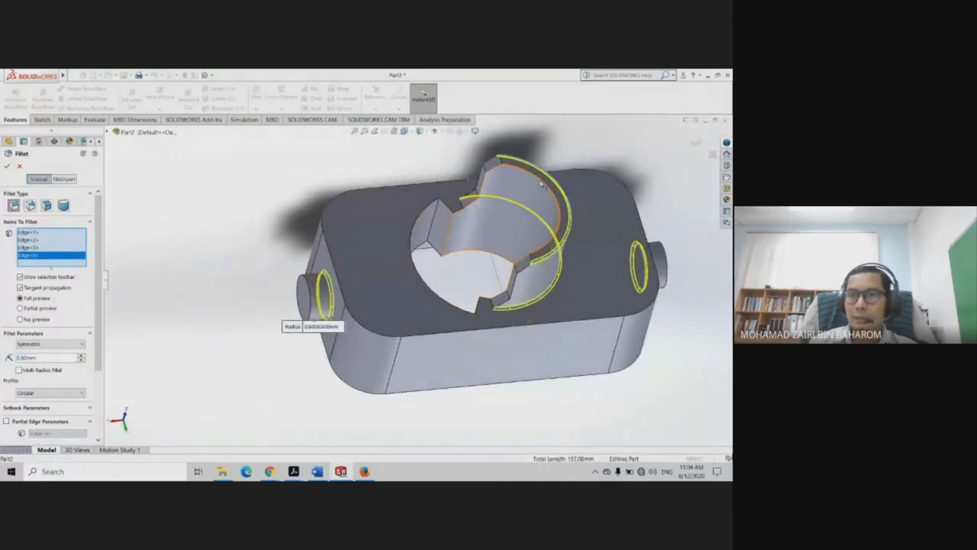
{"action": "left_click", "coordinate": [541, 183]}
{"action": "scroll", "coordinate": [486, 186], "scroll_direction": "down", "scroll_amount": 2}
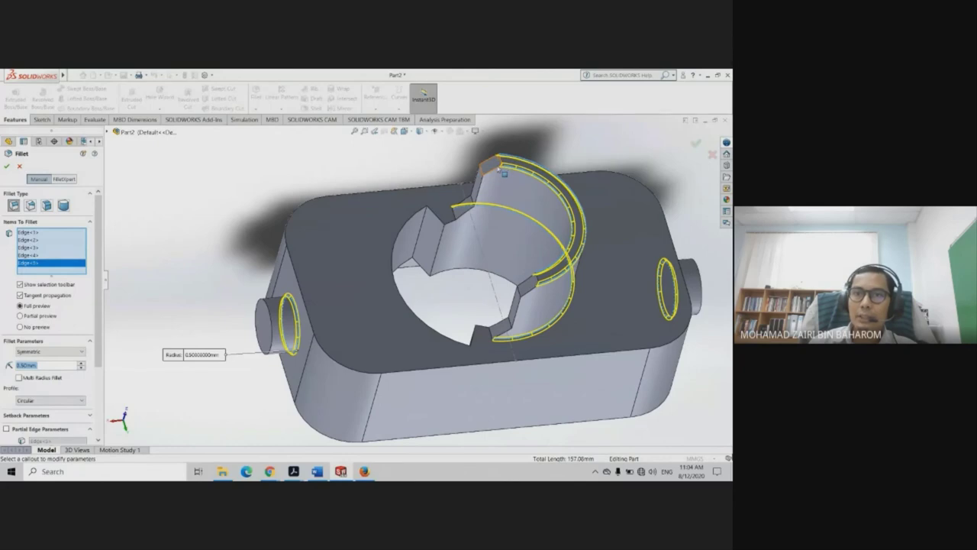
{"action": "scroll", "coordinate": [501, 170], "scroll_direction": "down", "scroll_amount": 2}
{"action": "scroll", "coordinate": [500, 170], "scroll_direction": "down", "scroll_amount": 1}
{"action": "mouse_move", "coordinate": [501, 170]}
{"action": "middle_mouse_down"}
{"action": "mouse_move", "coordinate": [557, 168]}
{"action": "mouse_move", "coordinate": [443, 156]}
{"action": "middle_mouse_up"}
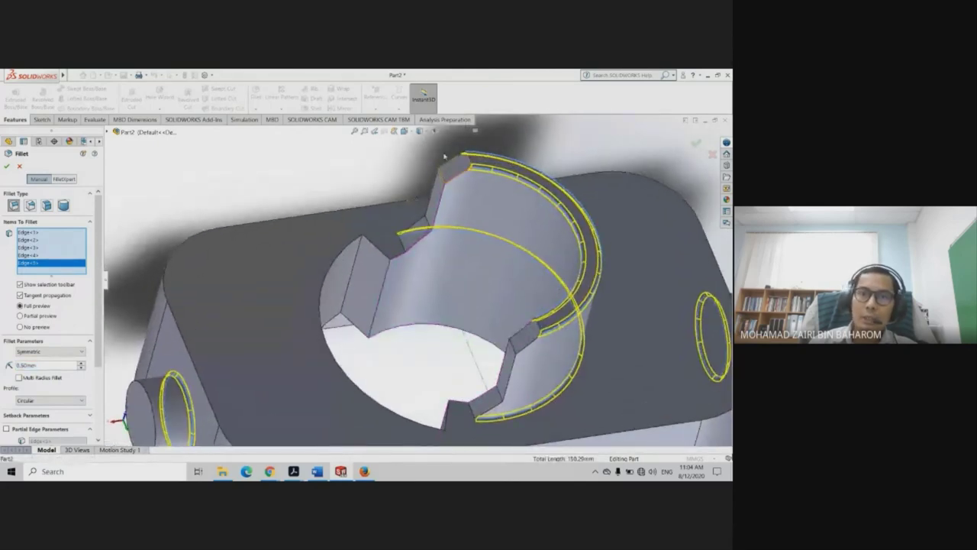
{"action": "scroll", "coordinate": [414, 266], "scroll_direction": "up", "scroll_amount": 2}
{"action": "middle_click_drag", "start_coordinate": [418, 269], "coordinate": [422, 290]}
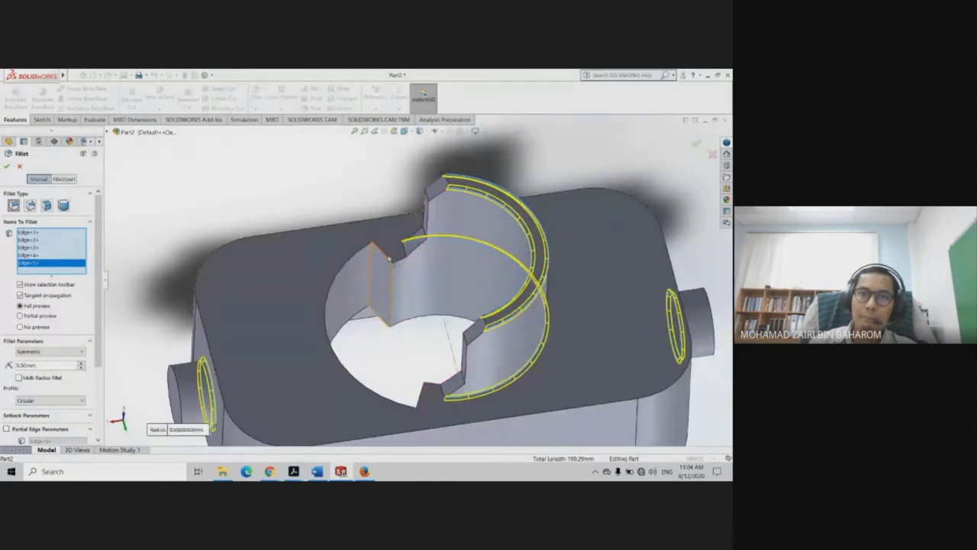
{"action": "scroll", "coordinate": [412, 286], "scroll_direction": "up", "scroll_amount": 2}
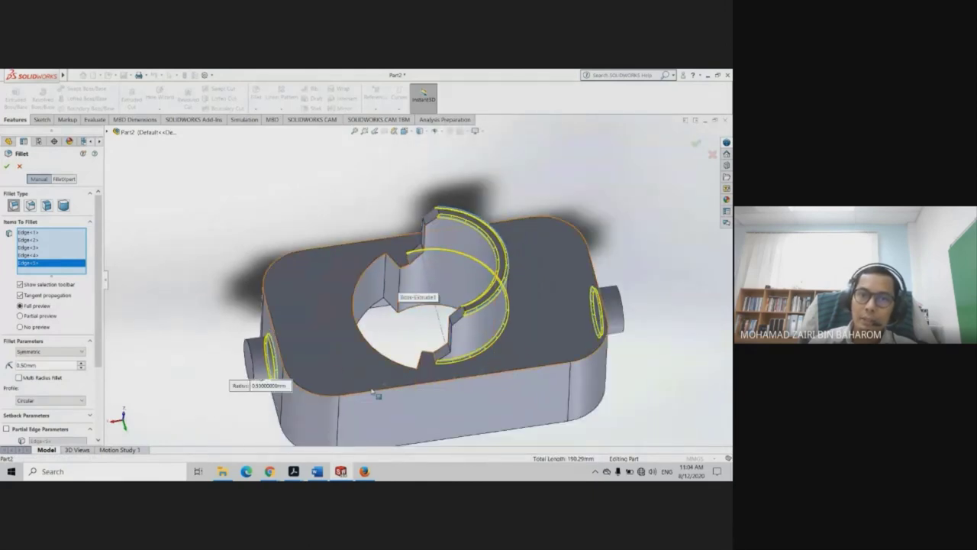
Add the housing's outer edges, pin hole edge and inner rim loop, then accept Fillet1
{"action": "left_click", "coordinate": [368, 393]}
{"action": "mouse_move", "coordinate": [368, 385]}
{"action": "middle_mouse_down"}
{"action": "mouse_move", "coordinate": [396, 256]}
{"action": "mouse_move", "coordinate": [344, 353]}
{"action": "middle_mouse_up"}
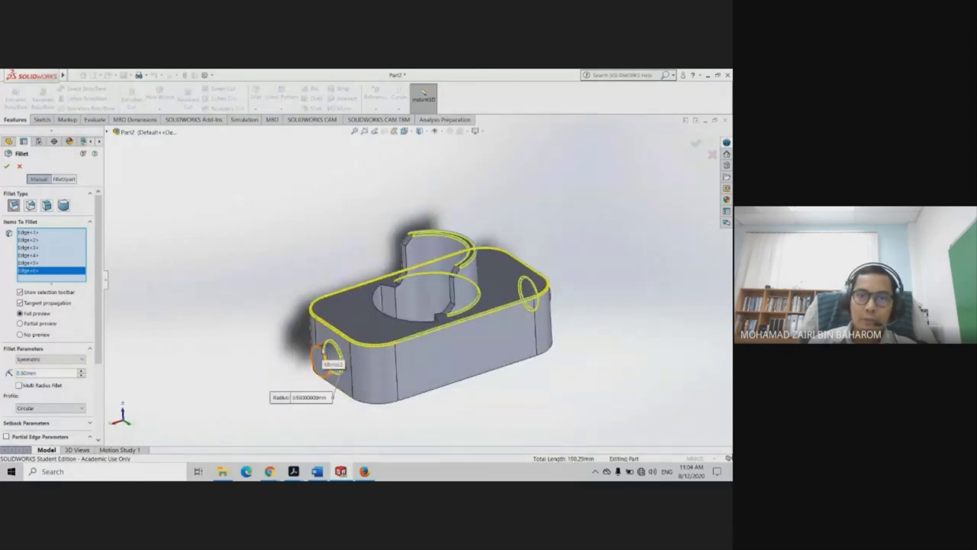
{"action": "left_click", "coordinate": [328, 358]}
{"action": "middle_click_drag", "start_coordinate": [328, 357], "coordinate": [544, 317]}
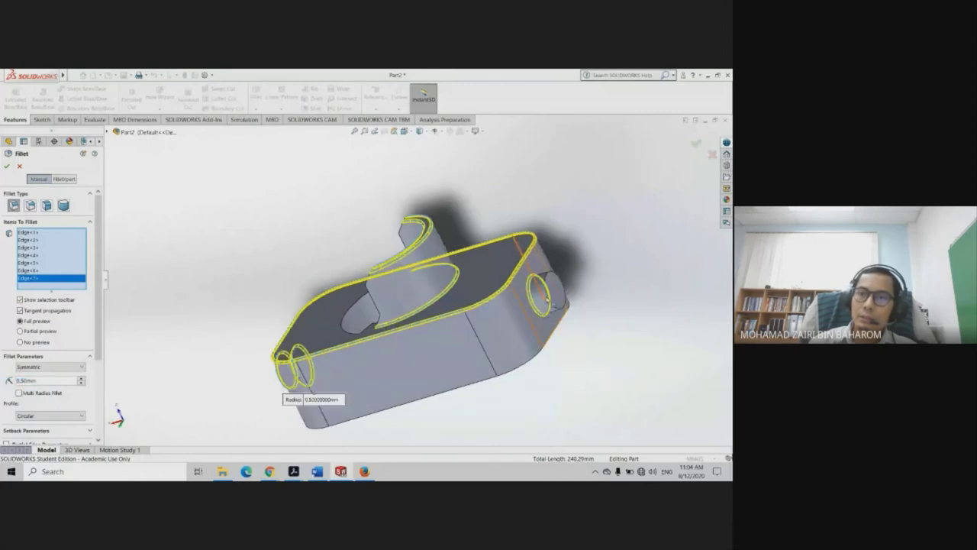
{"action": "left_click", "coordinate": [546, 282]}
{"action": "mouse_move", "coordinate": [546, 282]}
{"action": "middle_mouse_down"}
{"action": "mouse_move", "coordinate": [465, 245]}
{"action": "mouse_move", "coordinate": [456, 183]}
{"action": "mouse_move", "coordinate": [443, 183]}
{"action": "mouse_move", "coordinate": [449, 216]}
{"action": "mouse_move", "coordinate": [440, 183]}
{"action": "mouse_move", "coordinate": [414, 161]}
{"action": "middle_mouse_up"}
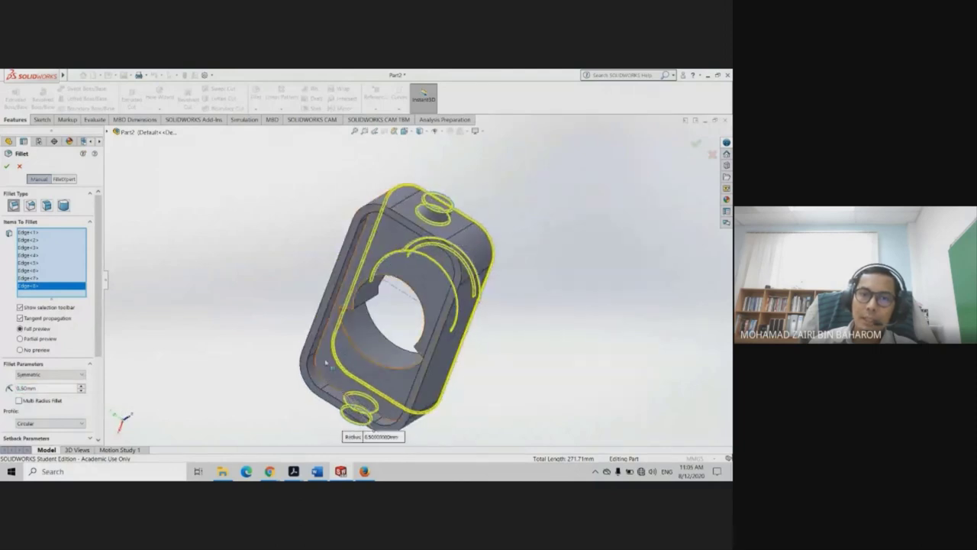
{"action": "left_click", "coordinate": [316, 365]}
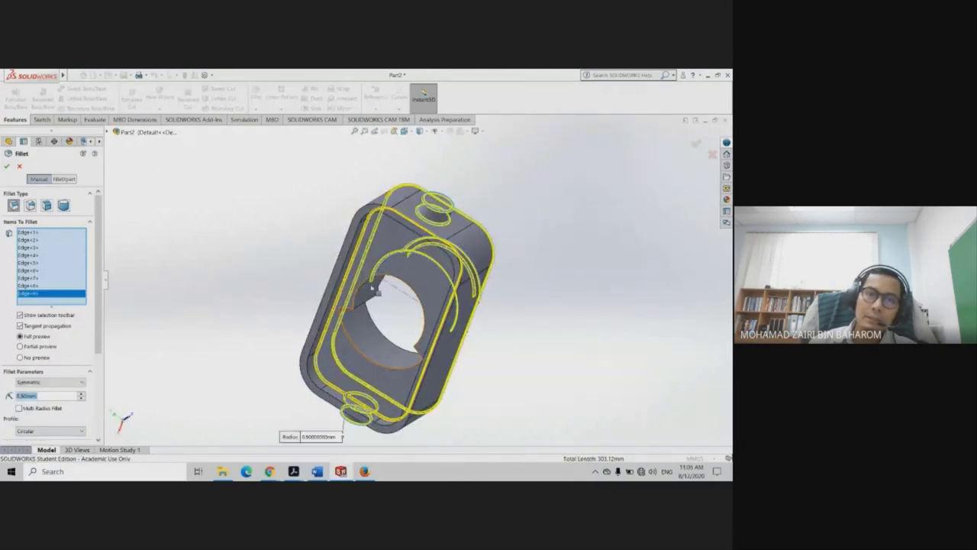
{"action": "mouse_move", "coordinate": [374, 287]}
{"action": "middle_mouse_down"}
{"action": "mouse_move", "coordinate": [507, 239]}
{"action": "mouse_move", "coordinate": [493, 371]}
{"action": "middle_mouse_up"}
{"action": "scroll", "coordinate": [493, 371], "scroll_direction": "down", "scroll_amount": 3}
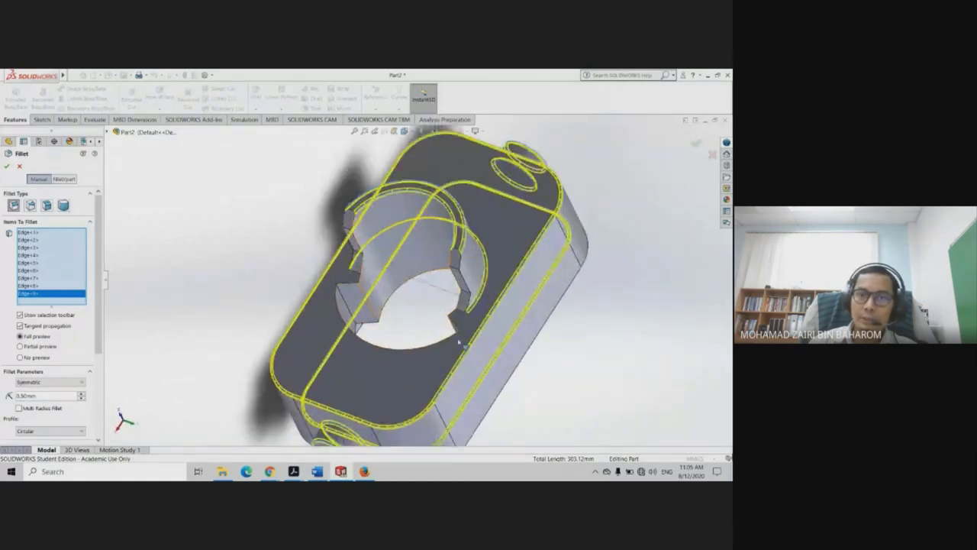
{"action": "scroll", "coordinate": [423, 351], "scroll_direction": "up", "scroll_amount": 3}
{"action": "mouse_move", "coordinate": [486, 399]}
{"action": "middle_mouse_down"}
{"action": "mouse_move", "coordinate": [388, 192]}
{"action": "mouse_move", "coordinate": [410, 191]}
{"action": "mouse_move", "coordinate": [391, 243]}
{"action": "middle_mouse_up"}
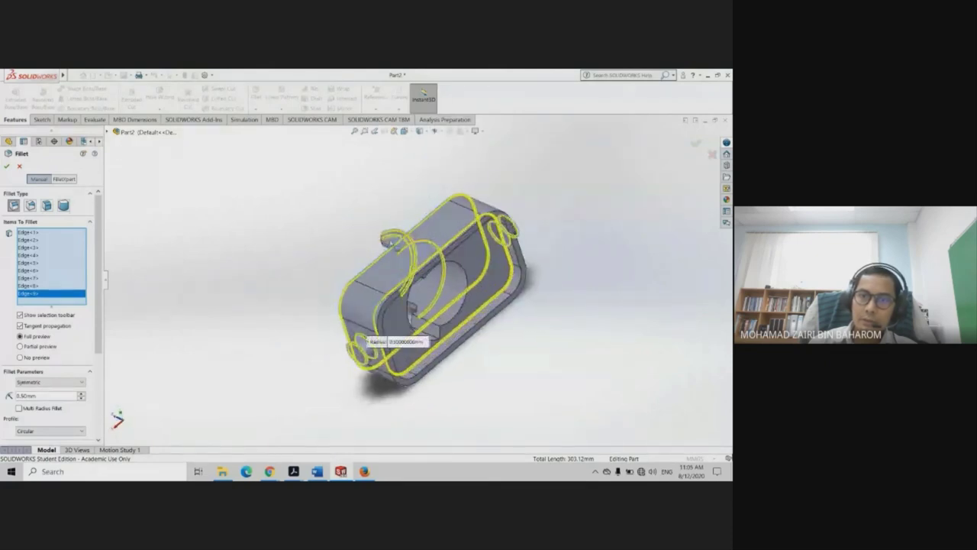
{"action": "mouse_move", "coordinate": [412, 318]}
{"action": "middle_mouse_down"}
{"action": "mouse_move", "coordinate": [486, 303]}
{"action": "mouse_move", "coordinate": [461, 405]}
{"action": "mouse_move", "coordinate": [450, 386]}
{"action": "middle_mouse_up"}
{"action": "scroll", "coordinate": [489, 285], "scroll_direction": "down", "scroll_amount": 3}
{"action": "middle_click_drag", "start_coordinate": [489, 285], "coordinate": [458, 292]}
{"action": "left_click", "coordinate": [400, 236]}
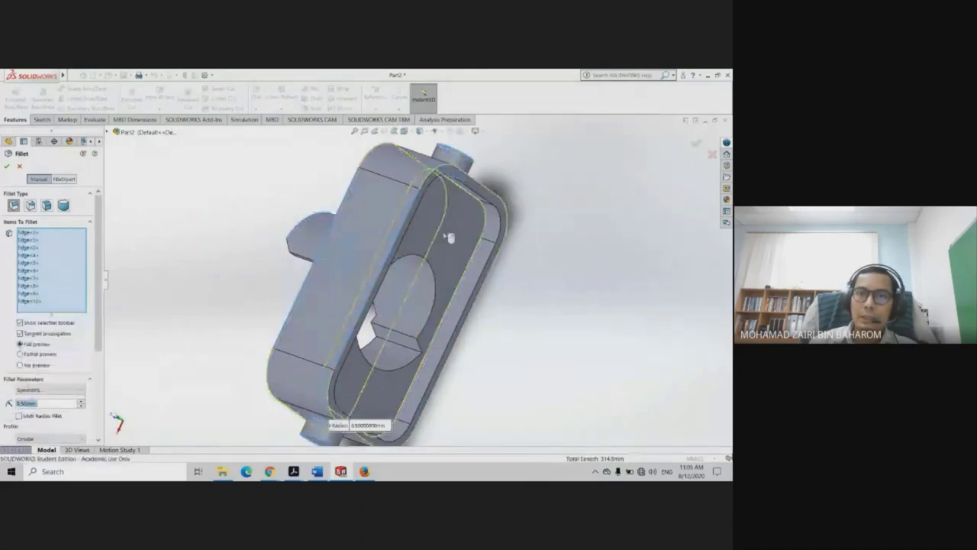
{"action": "mouse_move", "coordinate": [399, 235]}
{"action": "middle_mouse_down"}
{"action": "mouse_move", "coordinate": [459, 251]}
{"action": "mouse_move", "coordinate": [410, 284]}
{"action": "middle_mouse_up"}
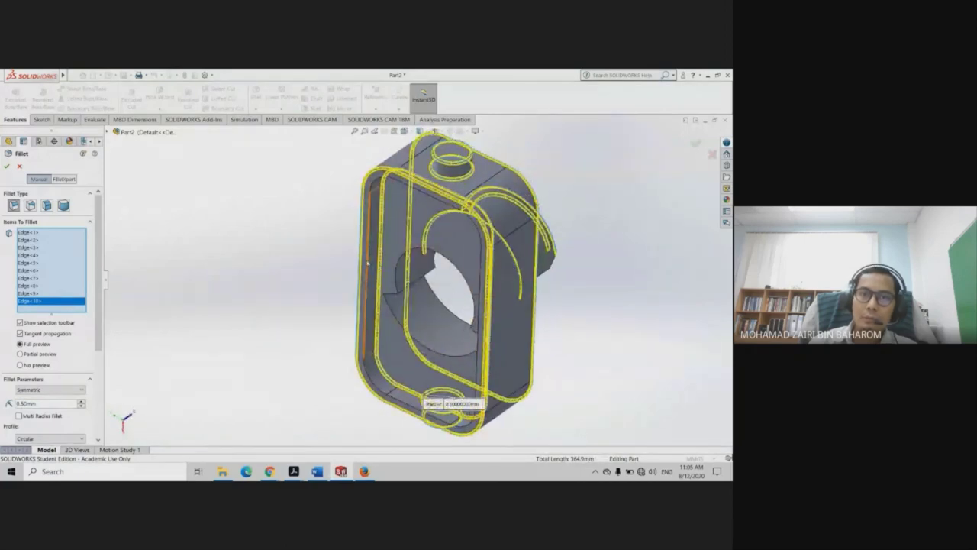
{"action": "left_click", "coordinate": [476, 252]}
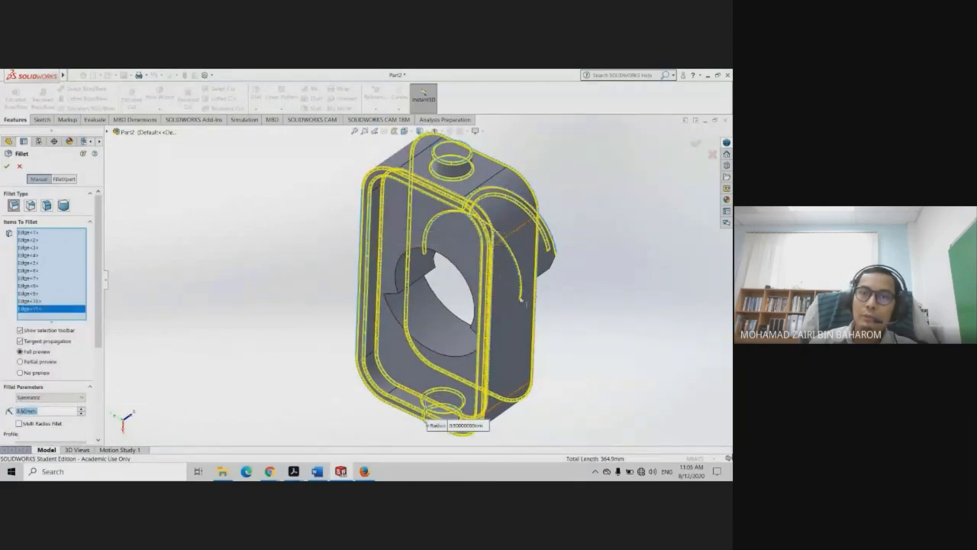
{"action": "mouse_move", "coordinate": [410, 284]}
{"action": "middle_mouse_down"}
{"action": "mouse_move", "coordinate": [371, 327]}
{"action": "mouse_move", "coordinate": [386, 329]}
{"action": "middle_mouse_up"}
{"action": "left_click", "coordinate": [7, 167]}
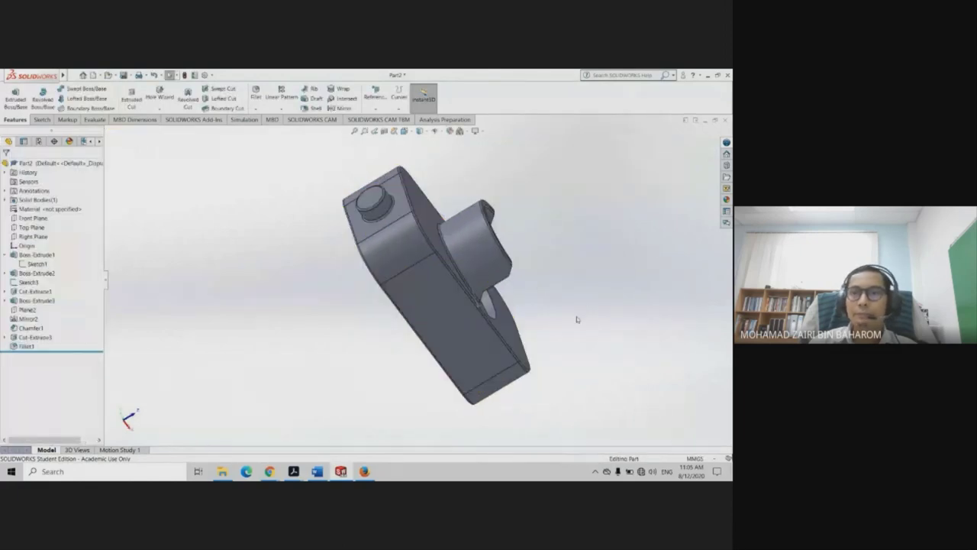
{"action": "mouse_move", "coordinate": [578, 318]}
{"action": "middle_mouse_down"}
{"action": "mouse_move", "coordinate": [538, 345]}
{"action": "mouse_move", "coordinate": [497, 302]}
{"action": "middle_mouse_up"}
{"action": "middle_click_drag", "start_coordinate": [471, 267], "coordinate": [548, 284]}
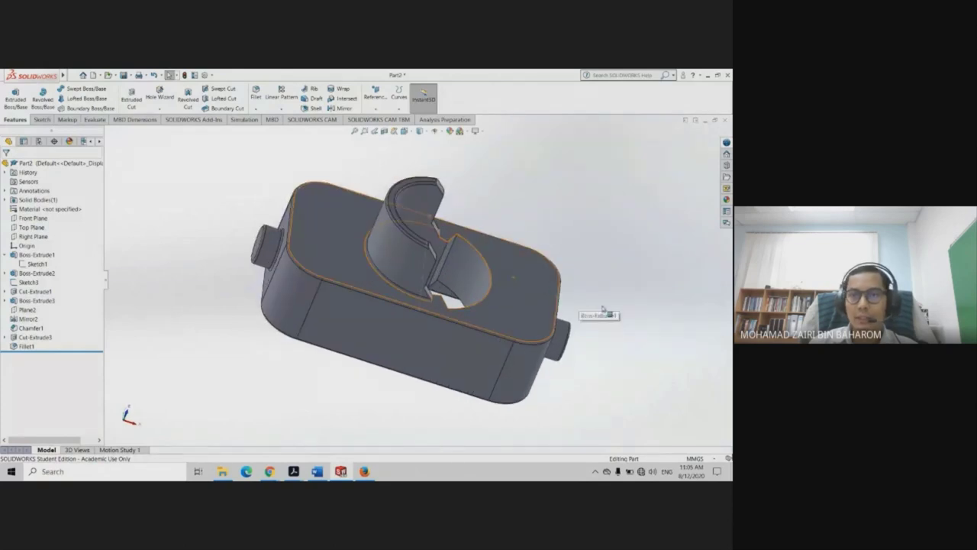
{"action": "mouse_move", "coordinate": [603, 309]}
{"action": "middle_mouse_down"}
{"action": "mouse_move", "coordinate": [451, 370]}
{"action": "mouse_move", "coordinate": [521, 351]}
{"action": "middle_mouse_up"}
{"action": "scroll", "coordinate": [610, 286], "scroll_direction": "down", "scroll_amount": 3}
{"action": "mouse_move", "coordinate": [579, 297]}
{"action": "middle_mouse_down"}
{"action": "mouse_move", "coordinate": [538, 331]}
{"action": "mouse_move", "coordinate": [547, 334]}
{"action": "mouse_move", "coordinate": [580, 288]}
{"action": "mouse_move", "coordinate": [588, 297]}
{"action": "mouse_move", "coordinate": [550, 285]}
{"action": "mouse_move", "coordinate": [522, 311]}
{"action": "middle_mouse_up"}
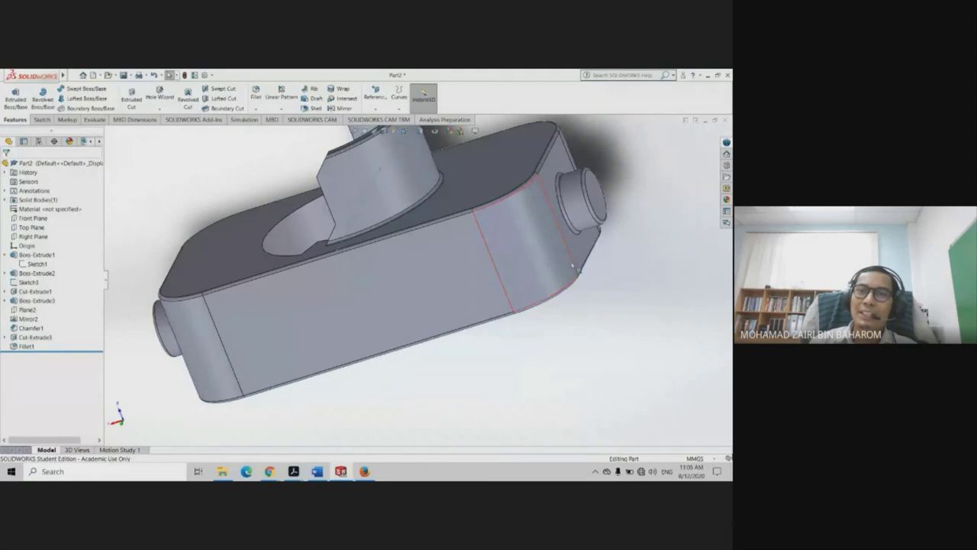
{"action": "mouse_move", "coordinate": [603, 290]}
{"action": "middle_mouse_down"}
{"action": "mouse_move", "coordinate": [552, 318]}
{"action": "mouse_move", "coordinate": [570, 329]}
{"action": "middle_mouse_up"}
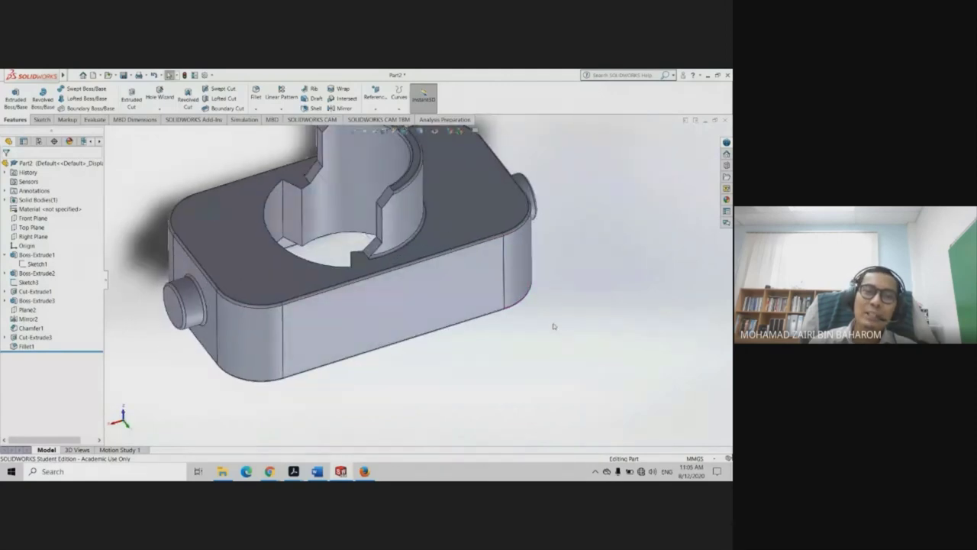
{"action": "mouse_move", "coordinate": [445, 334]}
{"action": "middle_mouse_down"}
{"action": "mouse_move", "coordinate": [588, 334]}
{"action": "mouse_move", "coordinate": [572, 331]}
{"action": "mouse_move", "coordinate": [560, 265]}
{"action": "mouse_move", "coordinate": [514, 218]}
{"action": "middle_mouse_up"}
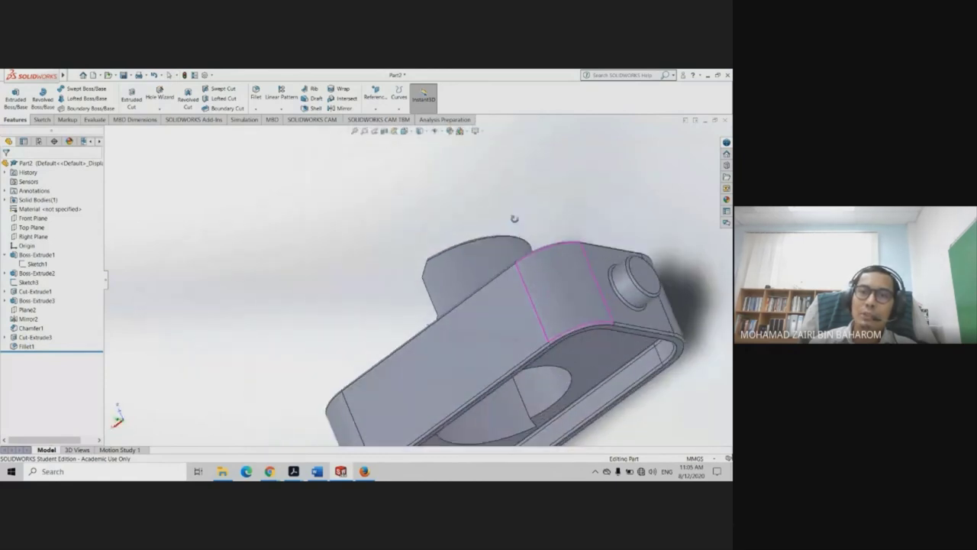
{"action": "scroll", "coordinate": [529, 278], "scroll_direction": "up", "scroll_amount": 5}
{"action": "mouse_move", "coordinate": [529, 279]}
{"action": "middle_mouse_down"}
{"action": "mouse_move", "coordinate": [493, 230]}
{"action": "mouse_move", "coordinate": [501, 350]}
{"action": "mouse_move", "coordinate": [515, 310]}
{"action": "mouse_move", "coordinate": [489, 253]}
{"action": "mouse_move", "coordinate": [512, 375]}
{"action": "mouse_move", "coordinate": [541, 414]}
{"action": "mouse_move", "coordinate": [478, 401]}
{"action": "mouse_move", "coordinate": [471, 322]}
{"action": "middle_mouse_up"}
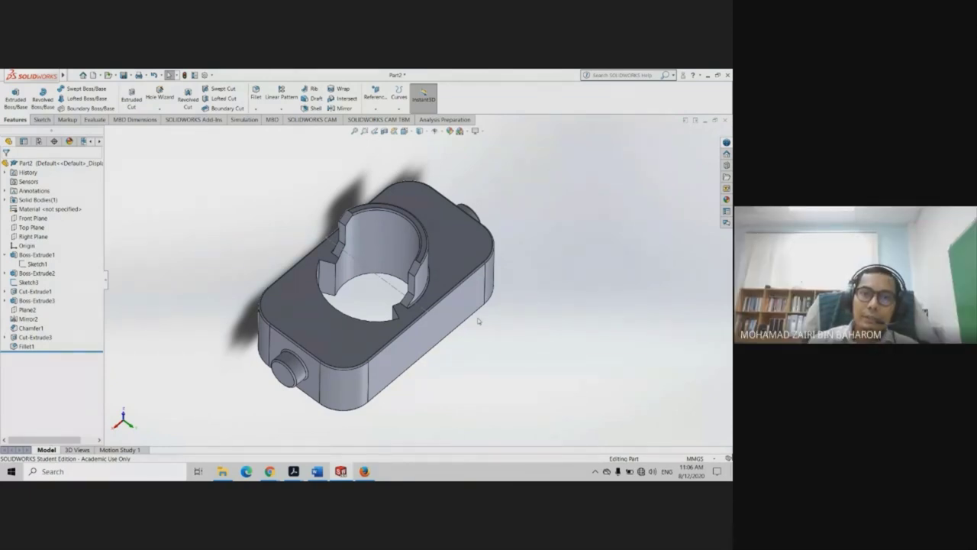
{"action": "scroll", "coordinate": [397, 281], "scroll_direction": "down", "scroll_amount": 2}
{"action": "middle_click_drag", "start_coordinate": [392, 300], "coordinate": [384, 272]}
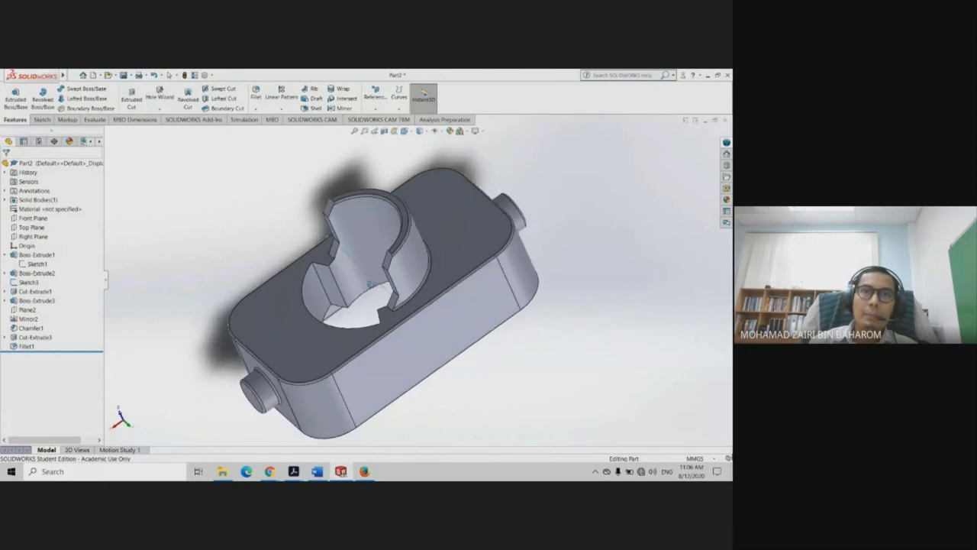
{"action": "scroll", "coordinate": [408, 271], "scroll_direction": "up", "scroll_amount": 2}
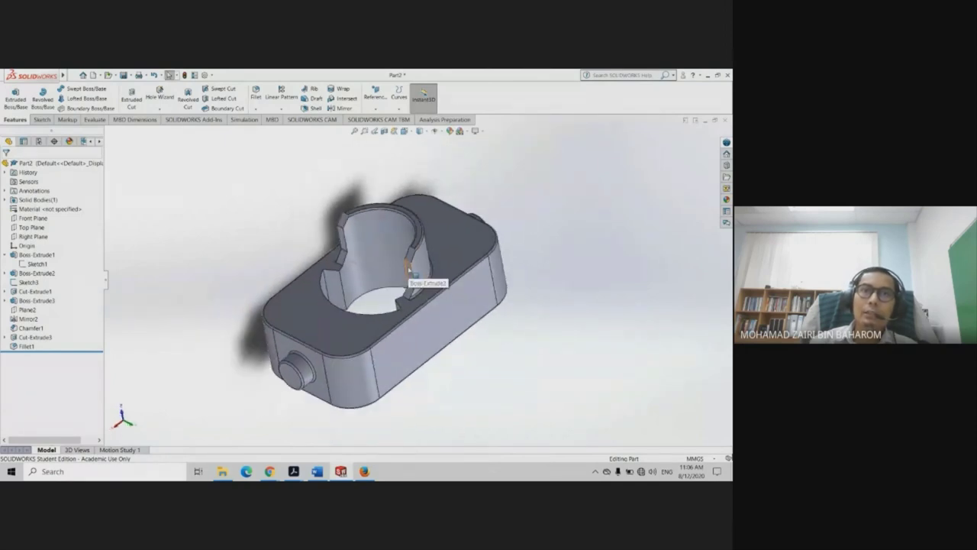
{"action": "mouse_move", "coordinate": [408, 271]}
{"action": "middle_mouse_down"}
{"action": "mouse_move", "coordinate": [429, 201]}
{"action": "mouse_move", "coordinate": [412, 145]}
{"action": "mouse_move", "coordinate": [460, 109]}
{"action": "mouse_move", "coordinate": [514, 163]}
{"action": "mouse_move", "coordinate": [446, 250]}
{"action": "mouse_move", "coordinate": [427, 138]}
{"action": "mouse_move", "coordinate": [454, 131]}
{"action": "mouse_move", "coordinate": [439, 142]}
{"action": "mouse_move", "coordinate": [445, 226]}
{"action": "mouse_move", "coordinate": [436, 229]}
{"action": "mouse_move", "coordinate": [421, 190]}
{"action": "mouse_move", "coordinate": [452, 250]}
{"action": "middle_mouse_up"}
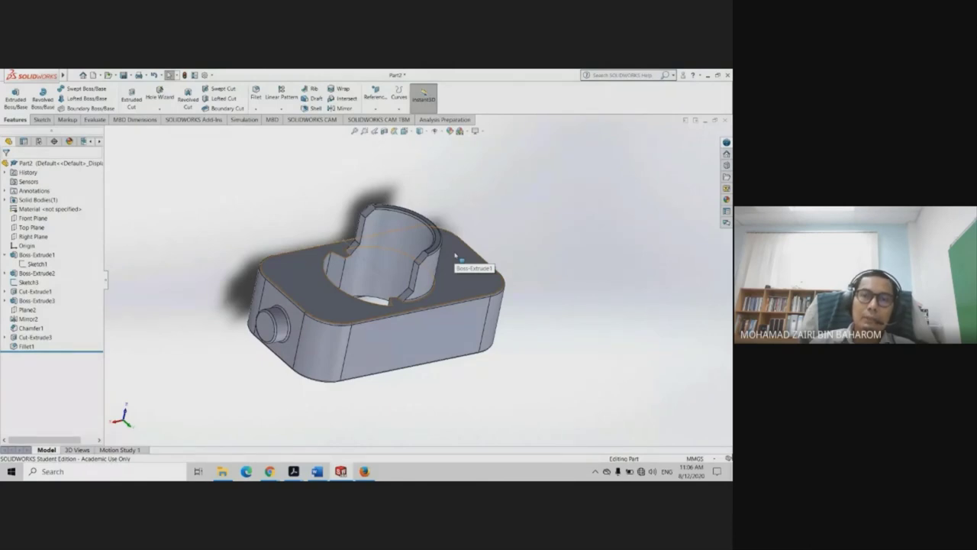
{"action": "left_click", "coordinate": [392, 224]}
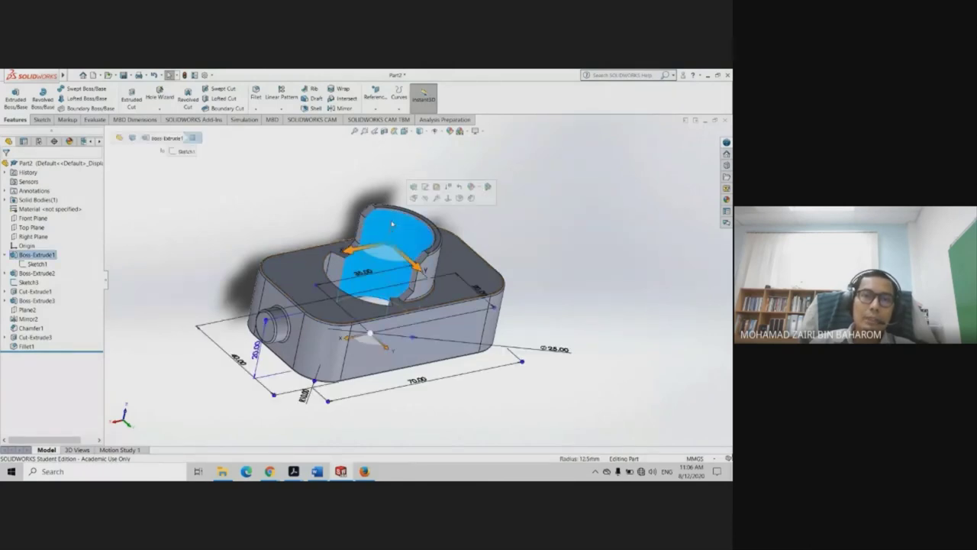
{"action": "left_click", "coordinate": [473, 228]}
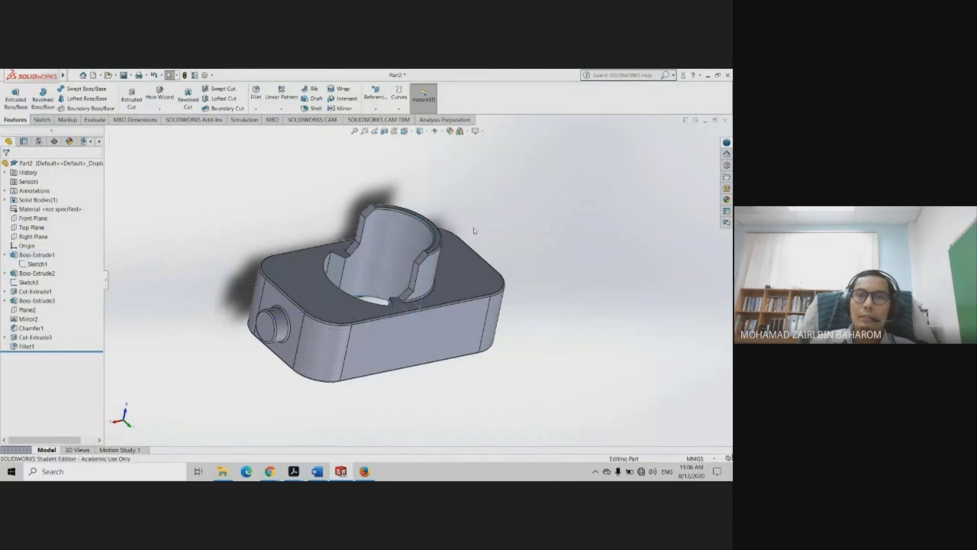
{"action": "left_click", "coordinate": [402, 235]}
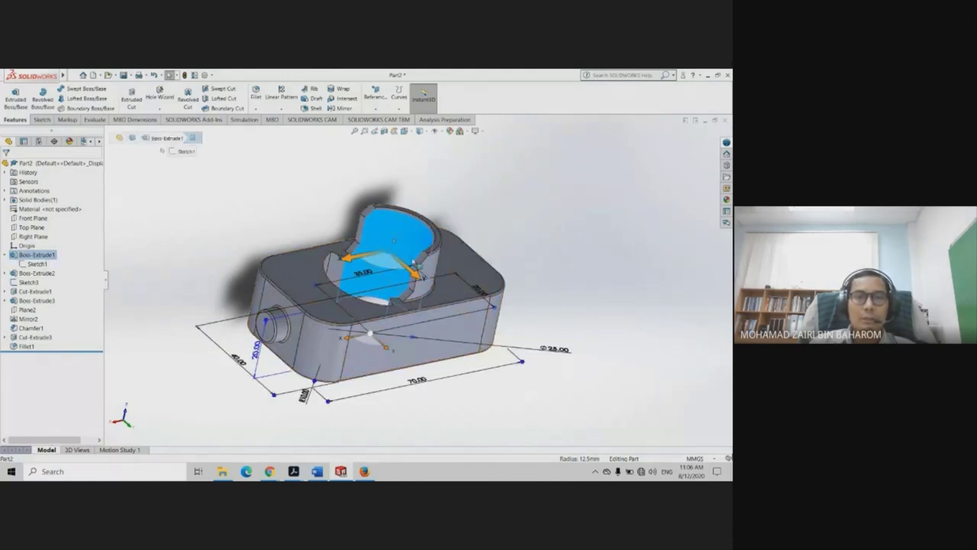
{"action": "left_click", "coordinate": [515, 241]}
{"action": "middle_click_drag", "start_coordinate": [515, 241], "coordinate": [374, 243]}
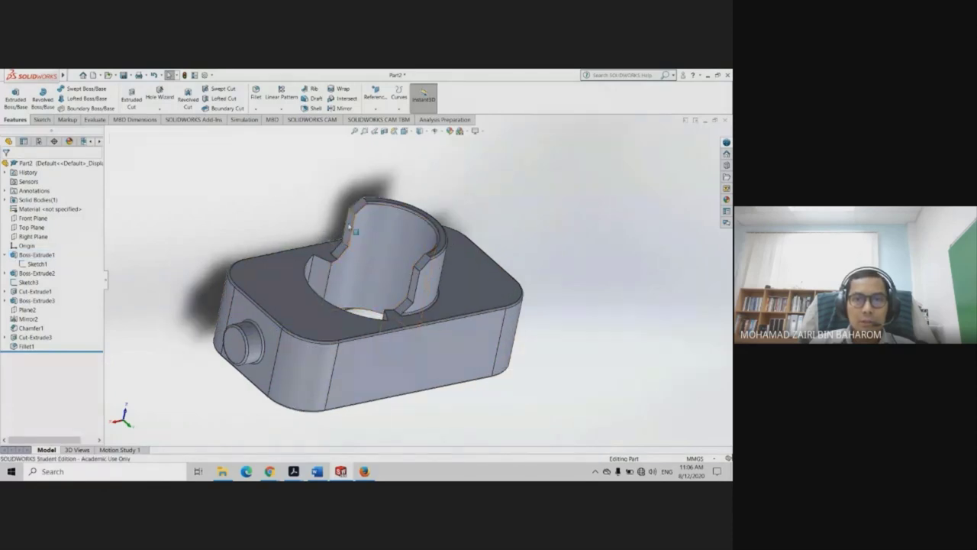
{"action": "left_click", "coordinate": [349, 227]}
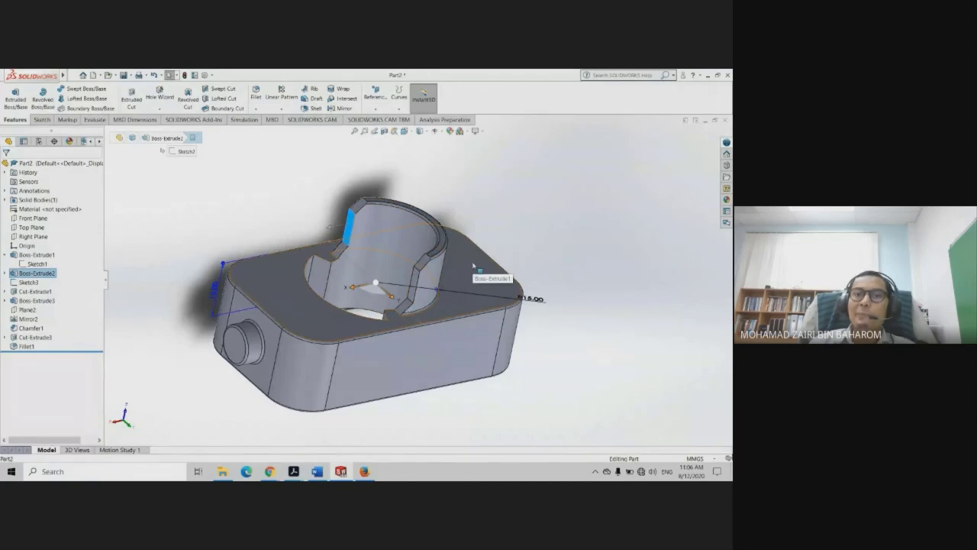
{"action": "middle_click_drag", "start_coordinate": [476, 265], "coordinate": [483, 233]}
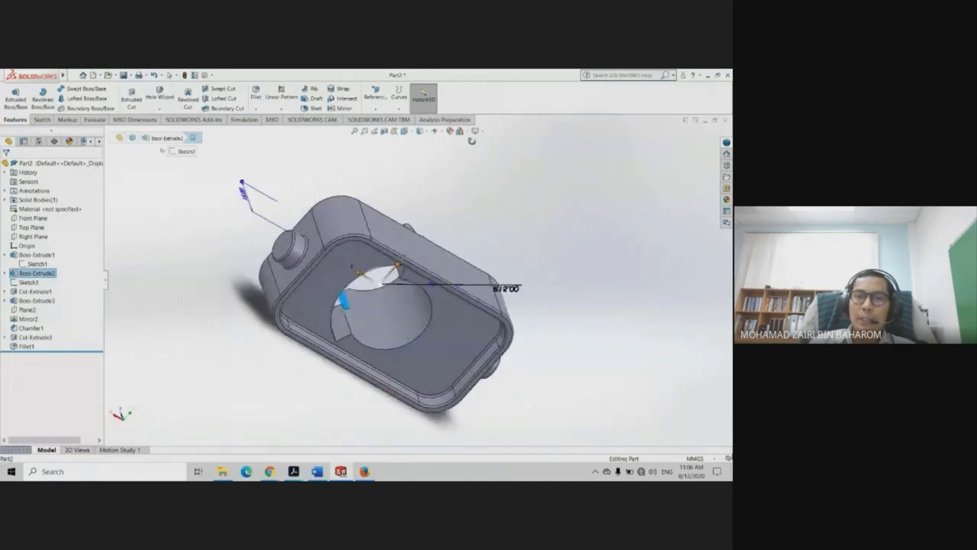
{"action": "middle_click_drag", "start_coordinate": [426, 291], "coordinate": [458, 330]}
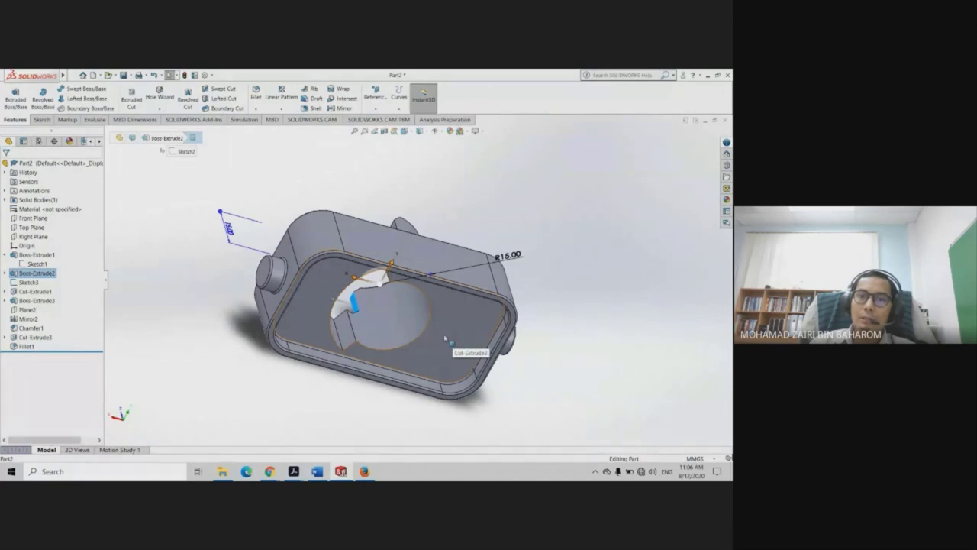
{"action": "mouse_move", "coordinate": [460, 254]}
{"action": "middle_mouse_down"}
{"action": "mouse_move", "coordinate": [476, 300]}
{"action": "mouse_move", "coordinate": [487, 268]}
{"action": "middle_mouse_up"}
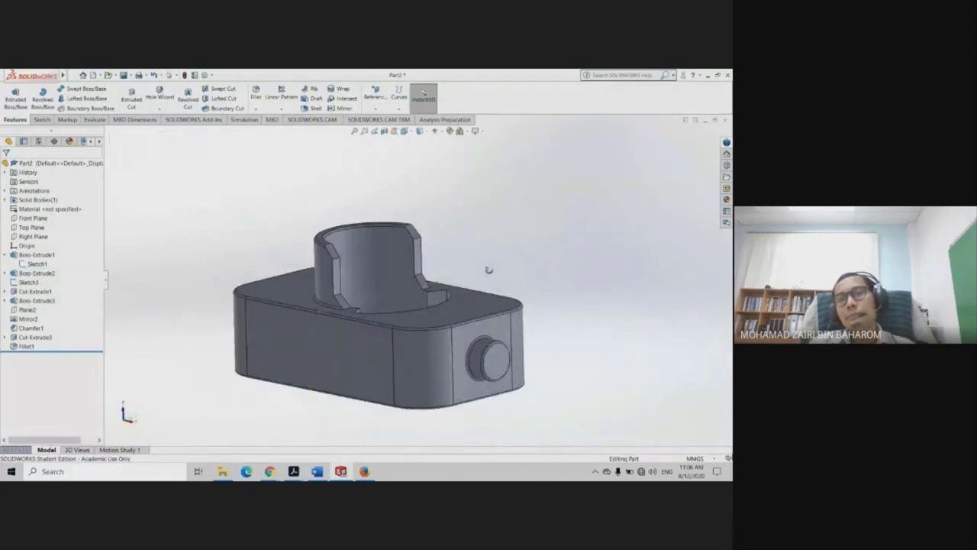
{"action": "left_click", "coordinate": [359, 264]}
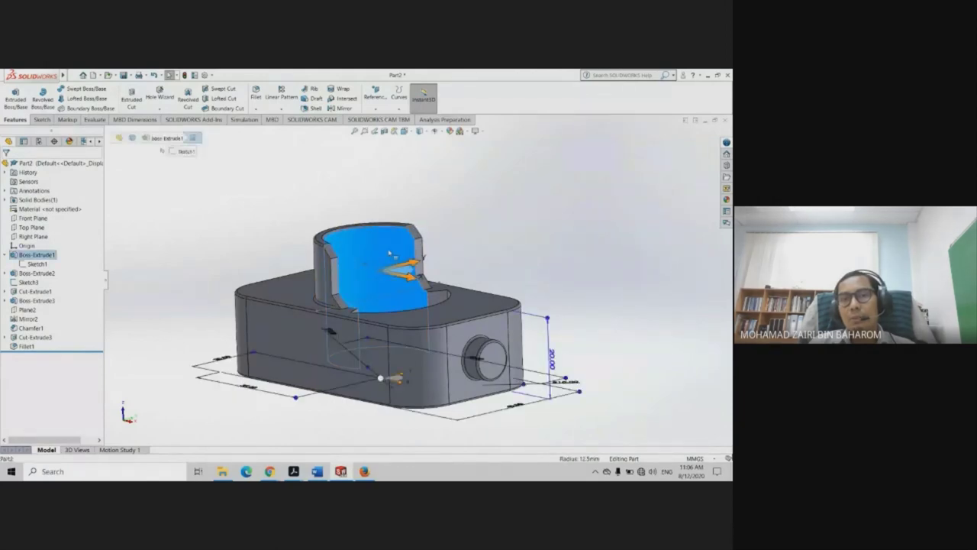
{"action": "middle_click_drag", "start_coordinate": [429, 269], "coordinate": [310, 368]}
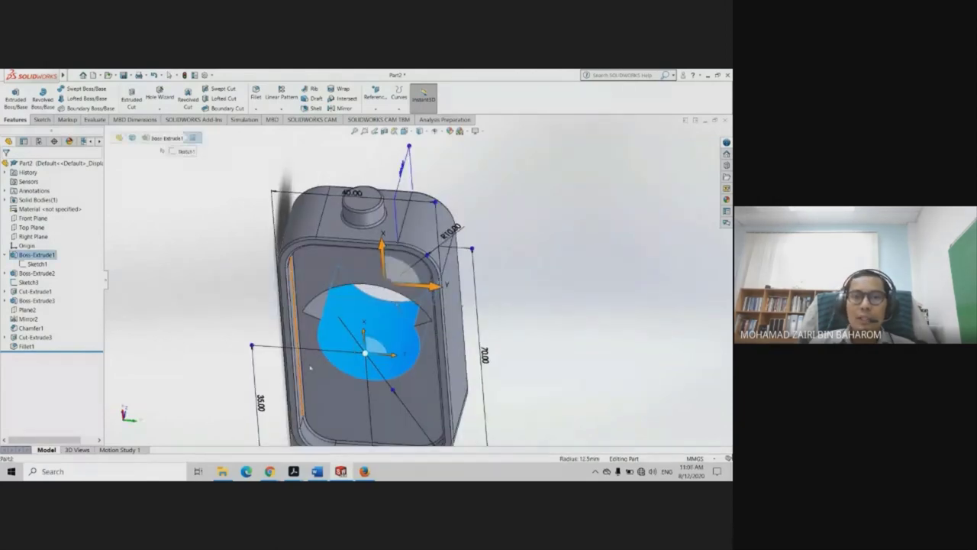
{"action": "middle_click_drag", "start_coordinate": [455, 321], "coordinate": [502, 298]}
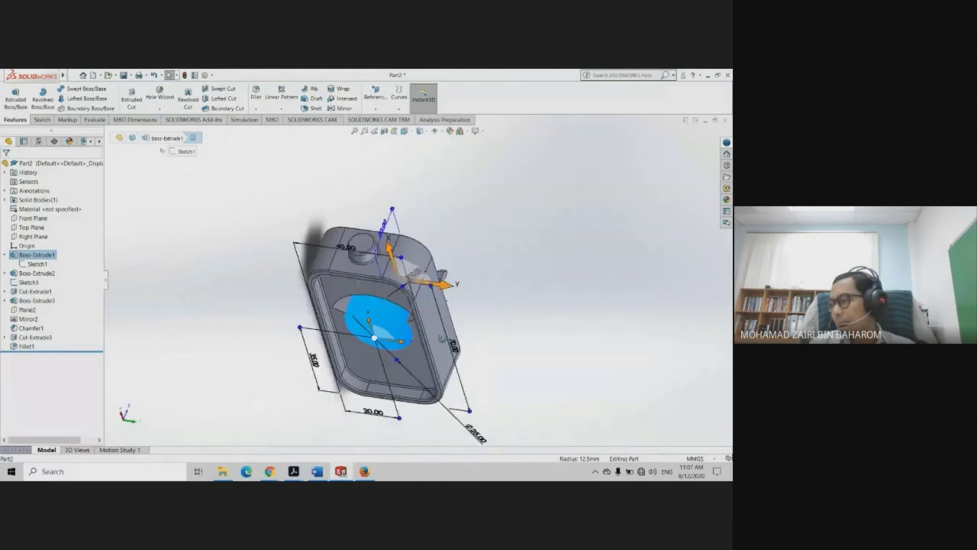
{"action": "left_click", "coordinate": [539, 240]}
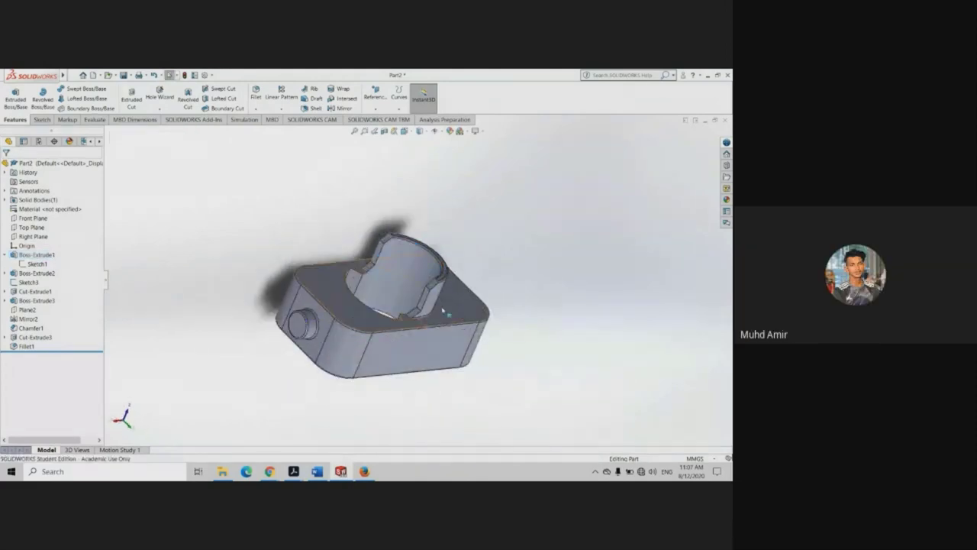
{"action": "scroll", "coordinate": [485, 301], "scroll_direction": "down", "scroll_amount": 2}
{"action": "mouse_move", "coordinate": [367, 385]}
{"action": "middle_mouse_down"}
{"action": "mouse_move", "coordinate": [431, 216]}
{"action": "mouse_move", "coordinate": [417, 263]}
{"action": "middle_mouse_up"}
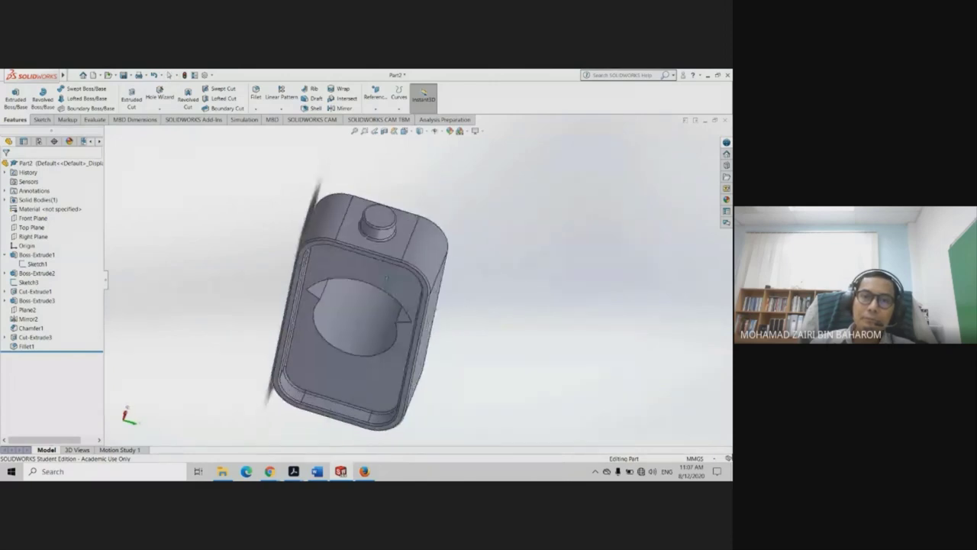
{"action": "mouse_move", "coordinate": [400, 259]}
{"action": "middle_mouse_down"}
{"action": "mouse_move", "coordinate": [404, 308]}
{"action": "mouse_move", "coordinate": [363, 310]}
{"action": "middle_mouse_up"}
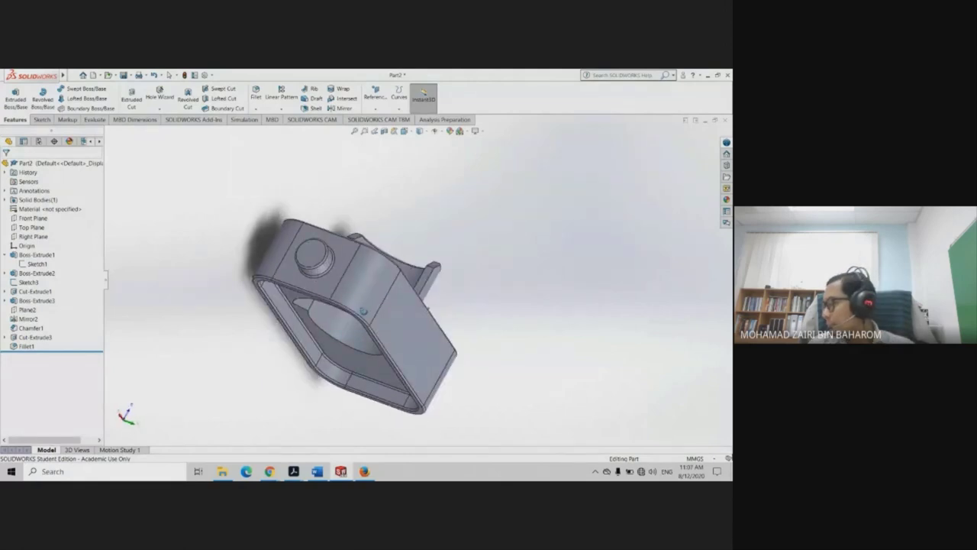
{"action": "mouse_move", "coordinate": [364, 311]}
{"action": "middle_mouse_down"}
{"action": "mouse_move", "coordinate": [354, 321]}
{"action": "mouse_move", "coordinate": [366, 305]}
{"action": "middle_mouse_up"}
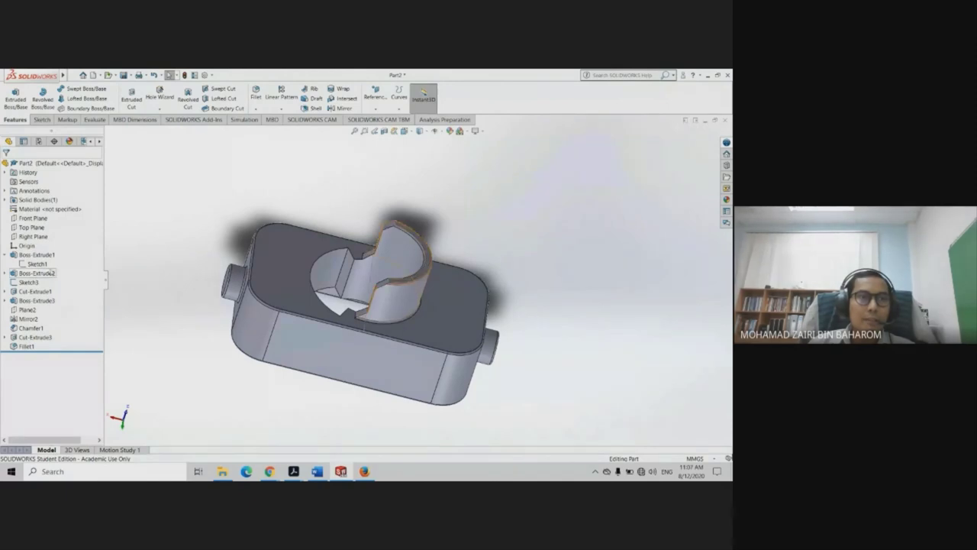
Preview the Top Plane and Front Plane on the housing, then switch to the Evaluate tools
{"action": "left_click", "coordinate": [32, 227]}
{"action": "scroll", "coordinate": [438, 334], "scroll_direction": "down", "scroll_amount": 2}
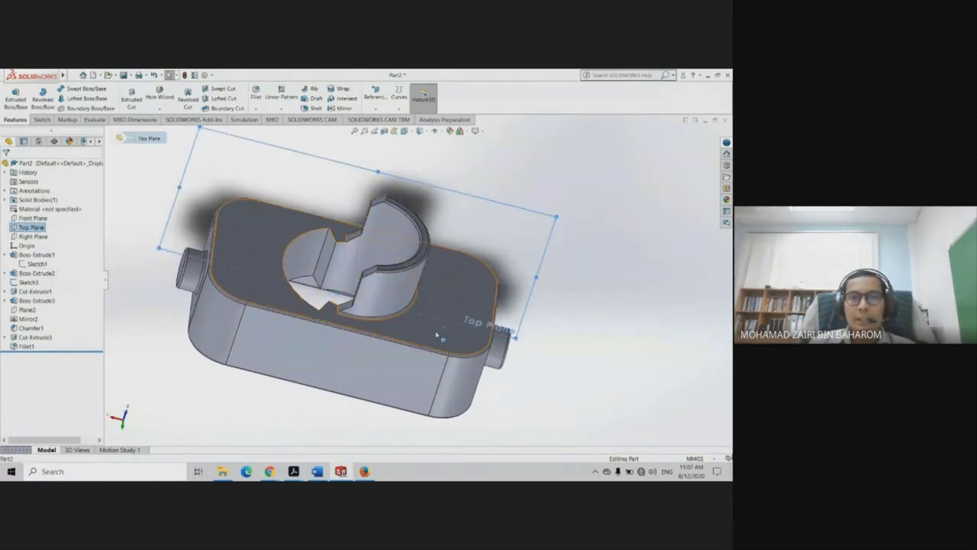
{"action": "mouse_move", "coordinate": [437, 334]}
{"action": "middle_mouse_down"}
{"action": "mouse_move", "coordinate": [451, 331]}
{"action": "mouse_move", "coordinate": [458, 366]}
{"action": "middle_mouse_up"}
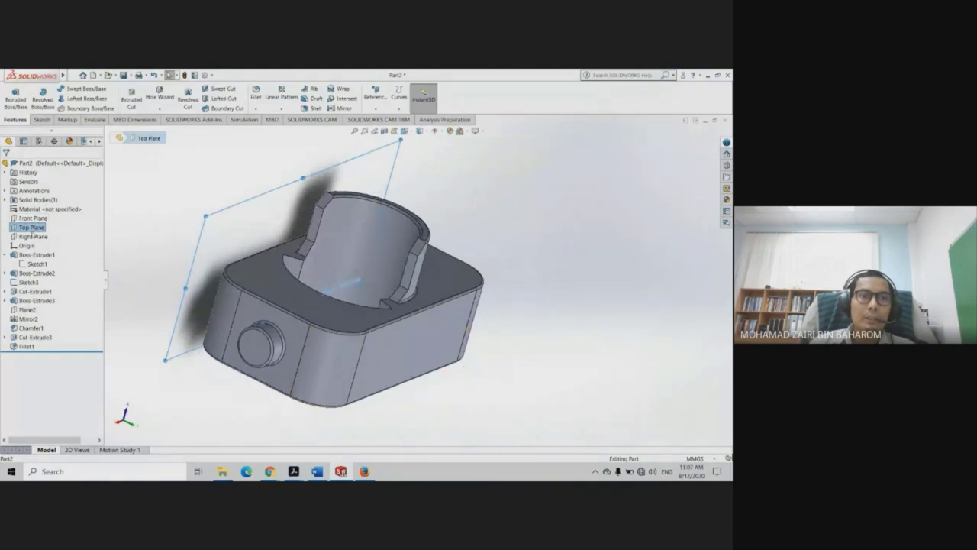
{"action": "left_click", "coordinate": [34, 218]}
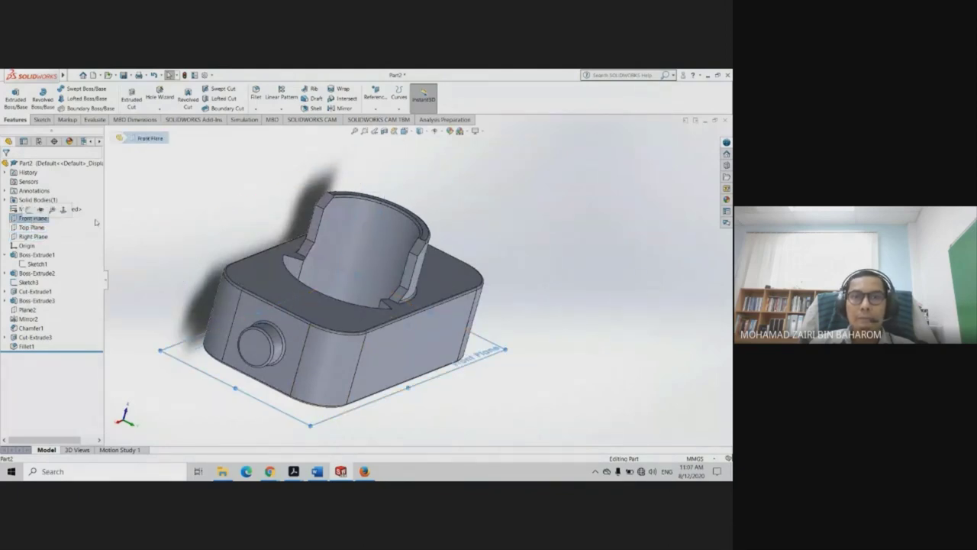
{"action": "mouse_move", "coordinate": [427, 321]}
{"action": "middle_mouse_down"}
{"action": "mouse_move", "coordinate": [453, 179]}
{"action": "mouse_move", "coordinate": [435, 235]}
{"action": "mouse_move", "coordinate": [519, 225]}
{"action": "mouse_move", "coordinate": [462, 234]}
{"action": "mouse_move", "coordinate": [456, 245]}
{"action": "mouse_move", "coordinate": [412, 204]}
{"action": "mouse_move", "coordinate": [347, 397]}
{"action": "mouse_move", "coordinate": [321, 247]}
{"action": "mouse_move", "coordinate": [95, 133]}
{"action": "middle_mouse_up"}
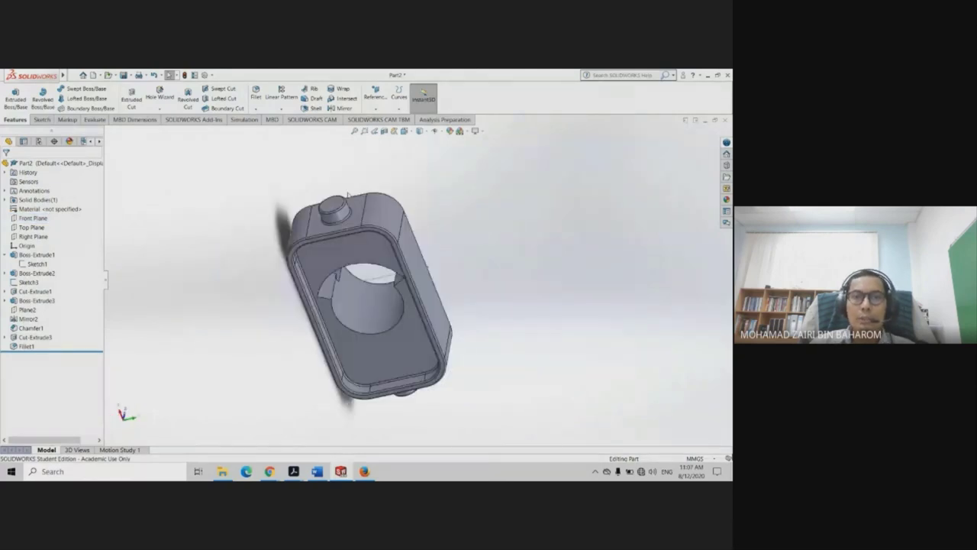
{"action": "left_click", "coordinate": [94, 120]}
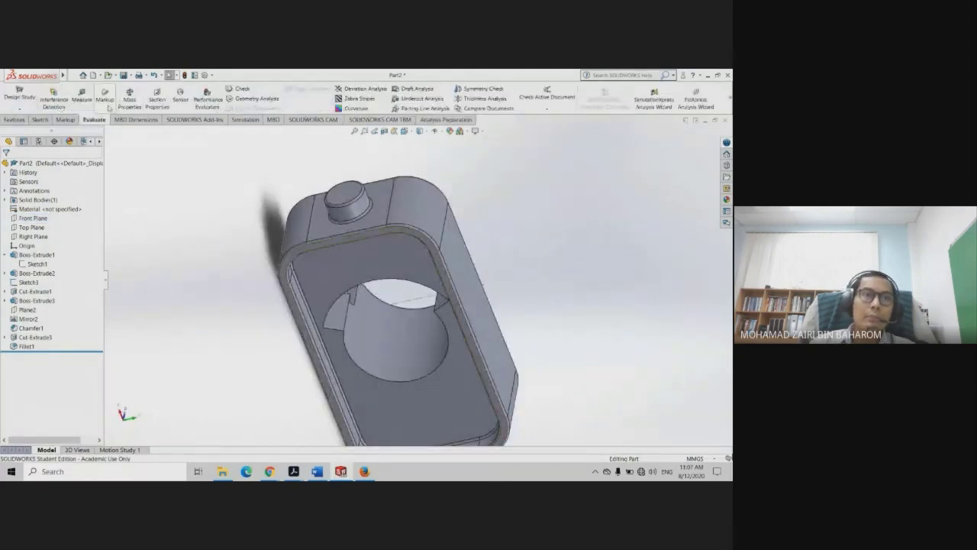
Measure the housing's inner face and top face, then close Measure and return to Sketch tools
{"action": "left_click", "coordinate": [84, 97]}
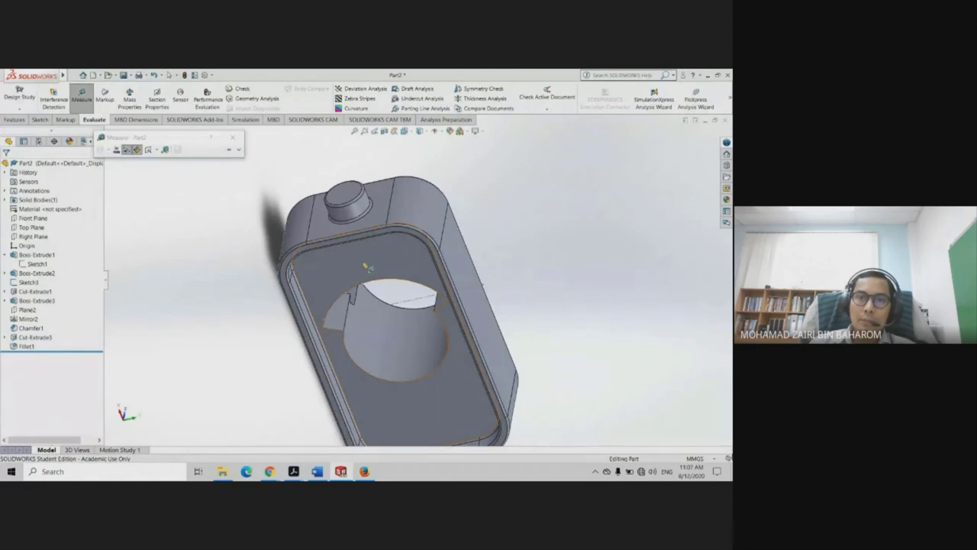
{"action": "left_click", "coordinate": [366, 266]}
{"action": "middle_click_drag", "start_coordinate": [498, 223], "coordinate": [450, 212]}
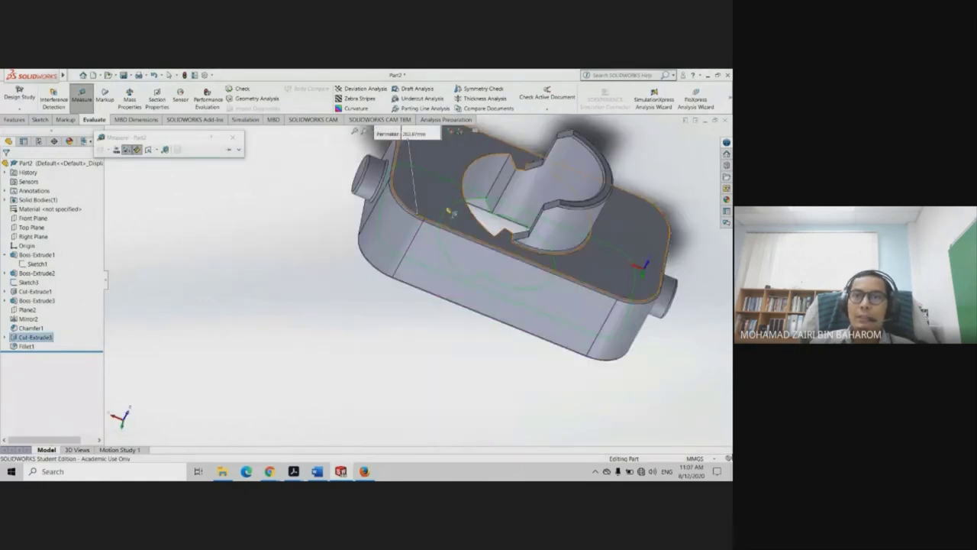
{"action": "left_click", "coordinate": [445, 168]}
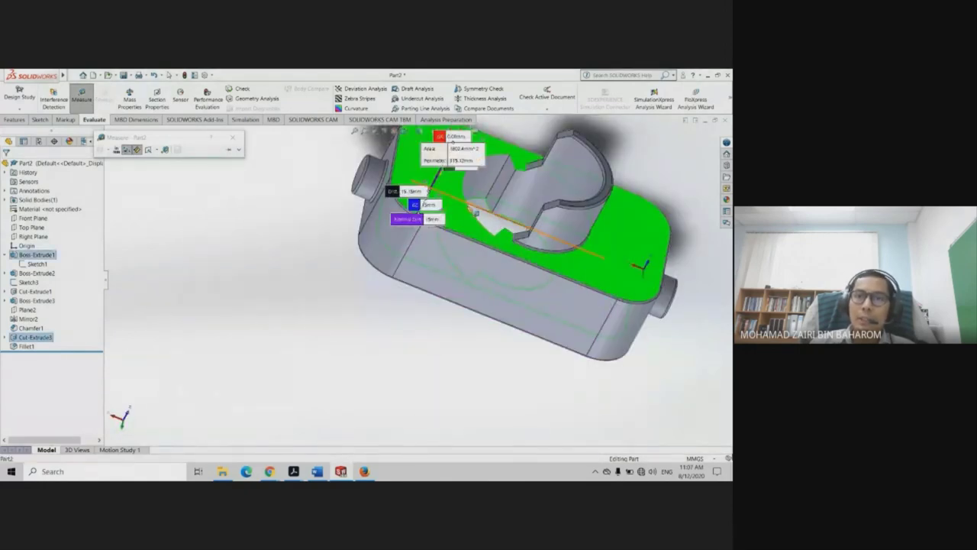
{"action": "mouse_move", "coordinate": [469, 216]}
{"action": "middle_mouse_down"}
{"action": "mouse_move", "coordinate": [480, 229]}
{"action": "mouse_move", "coordinate": [552, 170]}
{"action": "mouse_move", "coordinate": [538, 135]}
{"action": "mouse_move", "coordinate": [518, 207]}
{"action": "middle_mouse_up"}
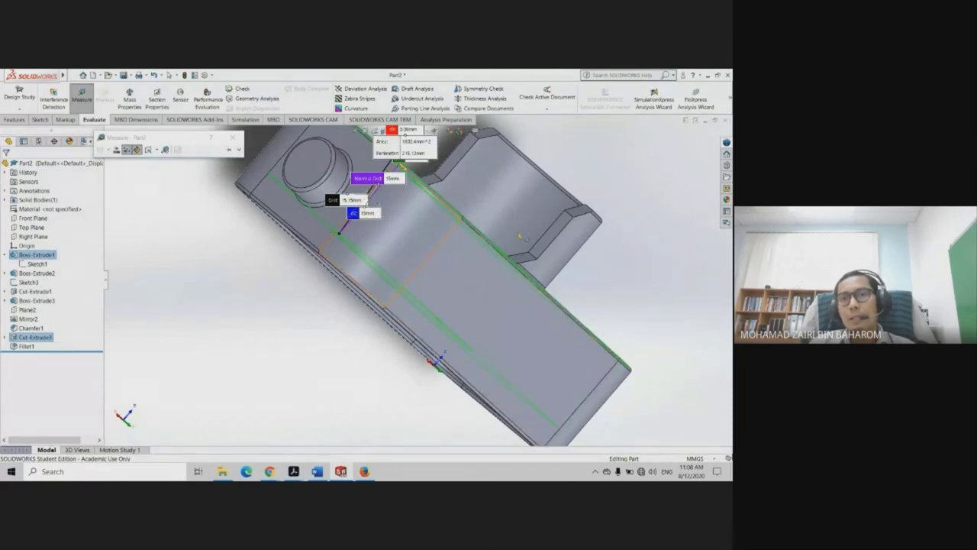
{"action": "key", "text": "Escape"}
{"action": "mouse_move", "coordinate": [645, 263]}
{"action": "middle_mouse_down"}
{"action": "mouse_move", "coordinate": [626, 278]}
{"action": "mouse_move", "coordinate": [550, 240]}
{"action": "mouse_move", "coordinate": [645, 321]}
{"action": "middle_mouse_up"}
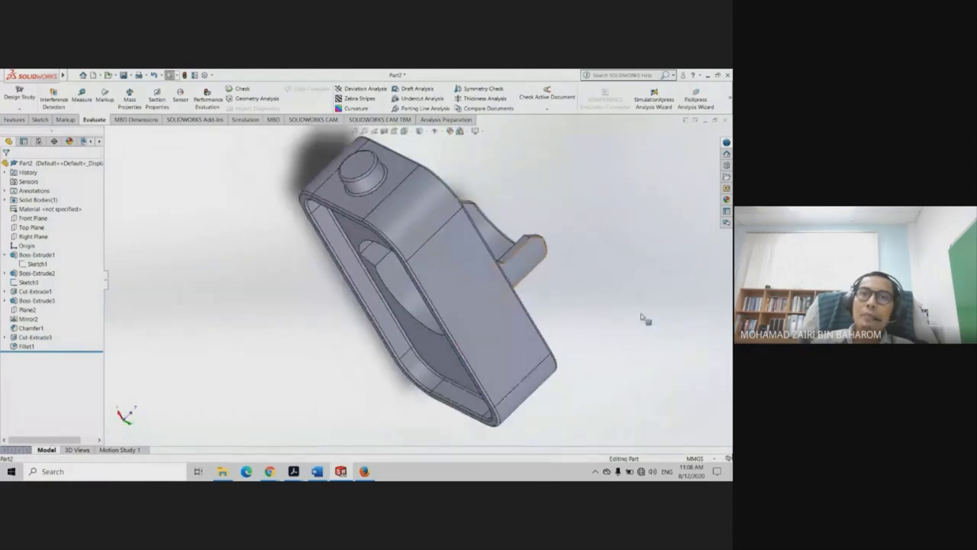
{"action": "left_click", "coordinate": [42, 122]}
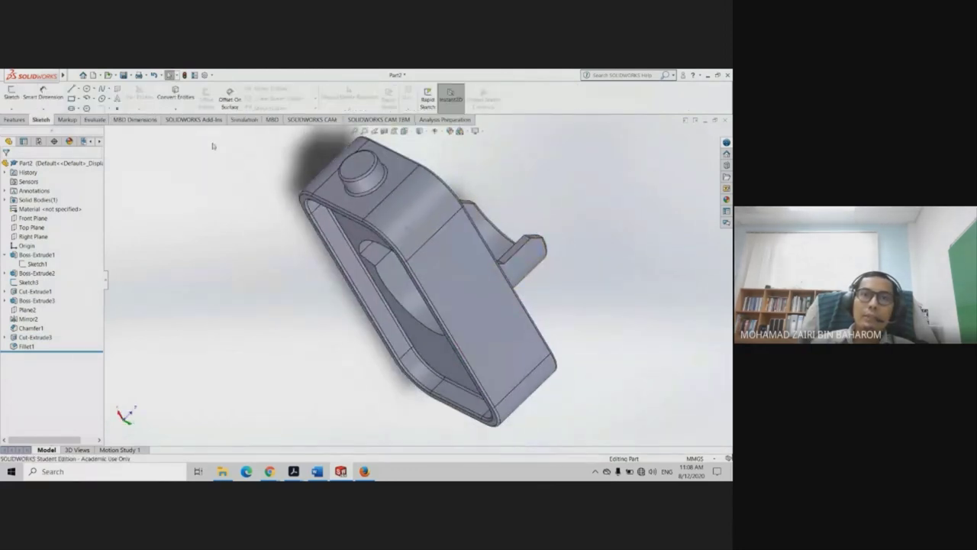
{"action": "middle_click_drag", "start_coordinate": [548, 254], "coordinate": [371, 262]}
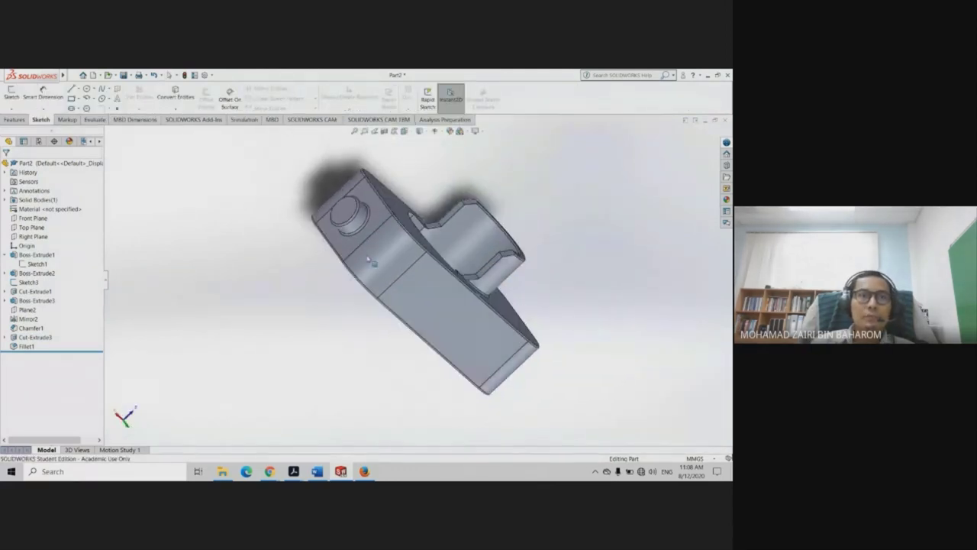
Create Plane3 offset 7.50 mm from the housing's inner face with Flip offset checked
{"action": "left_click", "coordinate": [14, 120]}
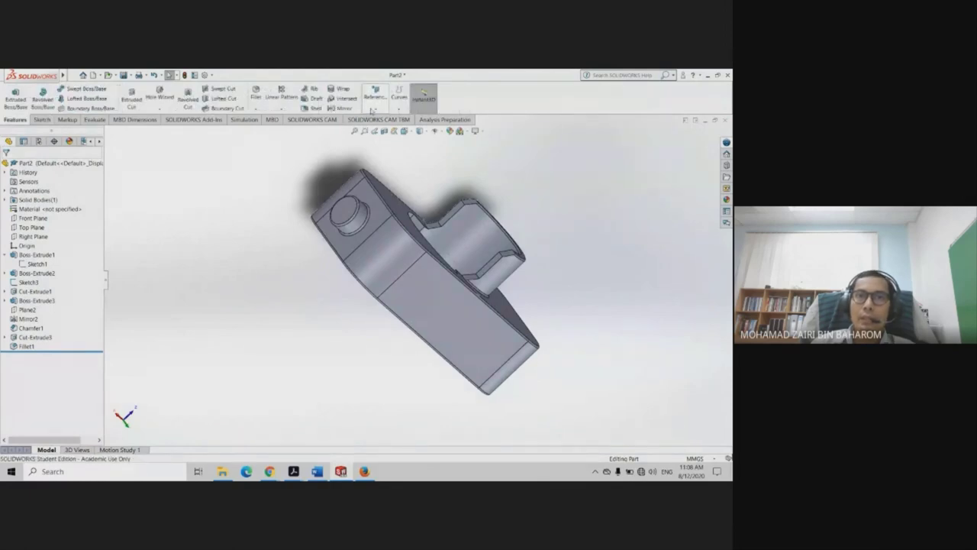
{"action": "left_click", "coordinate": [371, 111]}
{"action": "left_click", "coordinate": [380, 116]}
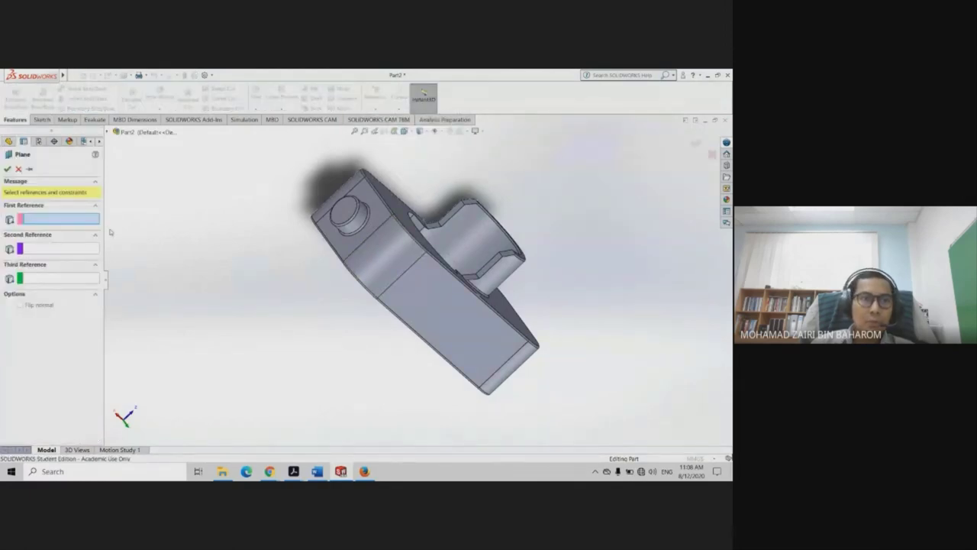
{"action": "mouse_move", "coordinate": [291, 264]}
{"action": "middle_mouse_down"}
{"action": "mouse_move", "coordinate": [429, 295]}
{"action": "mouse_move", "coordinate": [445, 283]}
{"action": "mouse_move", "coordinate": [458, 244]}
{"action": "middle_mouse_up"}
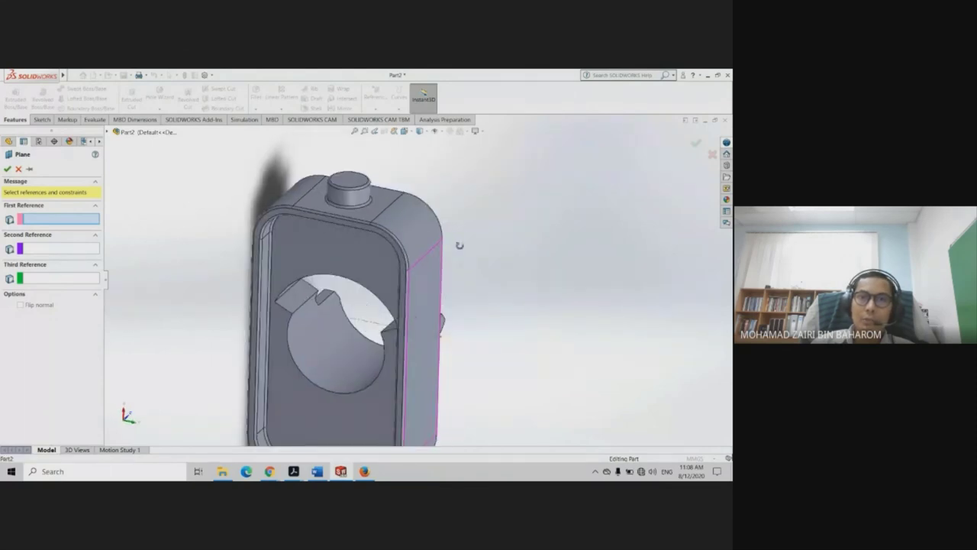
{"action": "left_click", "coordinate": [336, 249]}
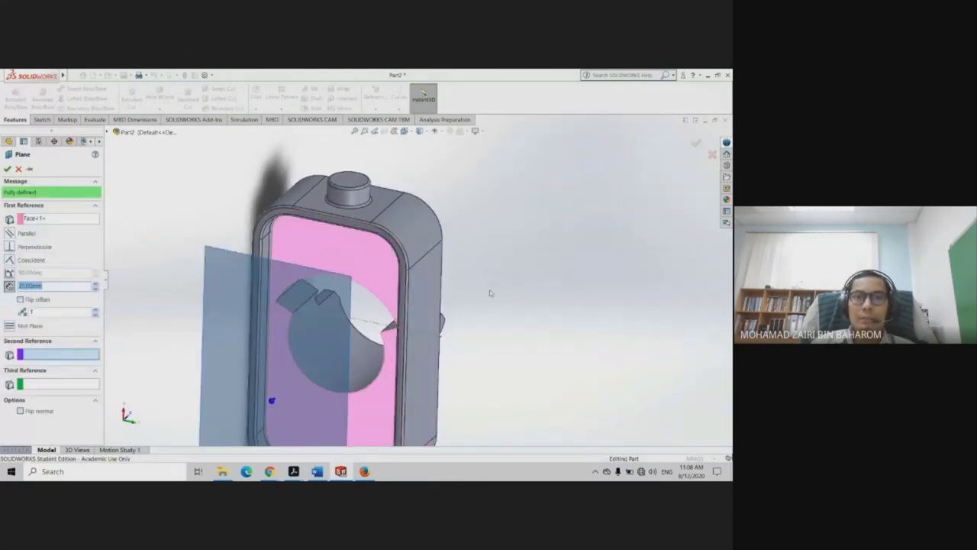
{"action": "middle_click_drag", "start_coordinate": [455, 302], "coordinate": [389, 282]}
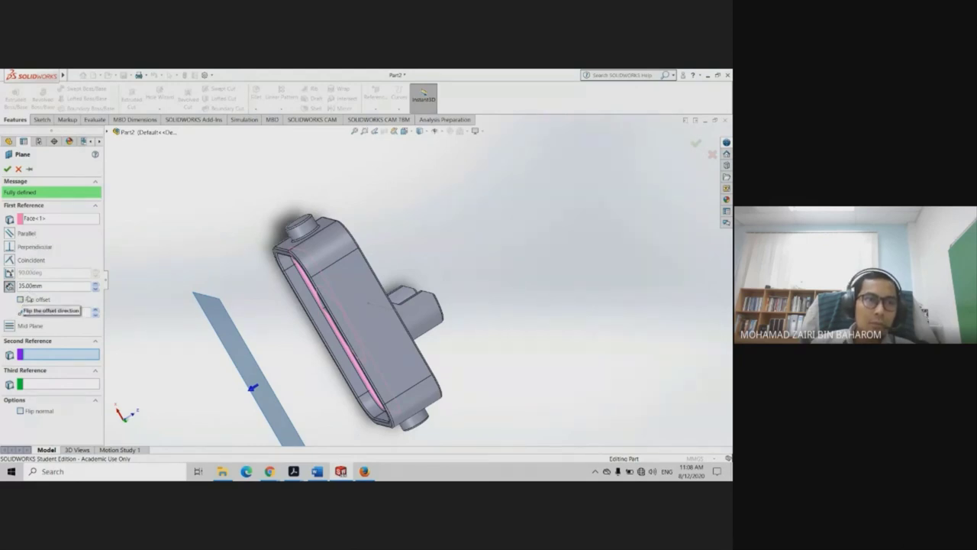
{"action": "left_click", "coordinate": [21, 300]}
{"action": "type", "text": "7.5"}
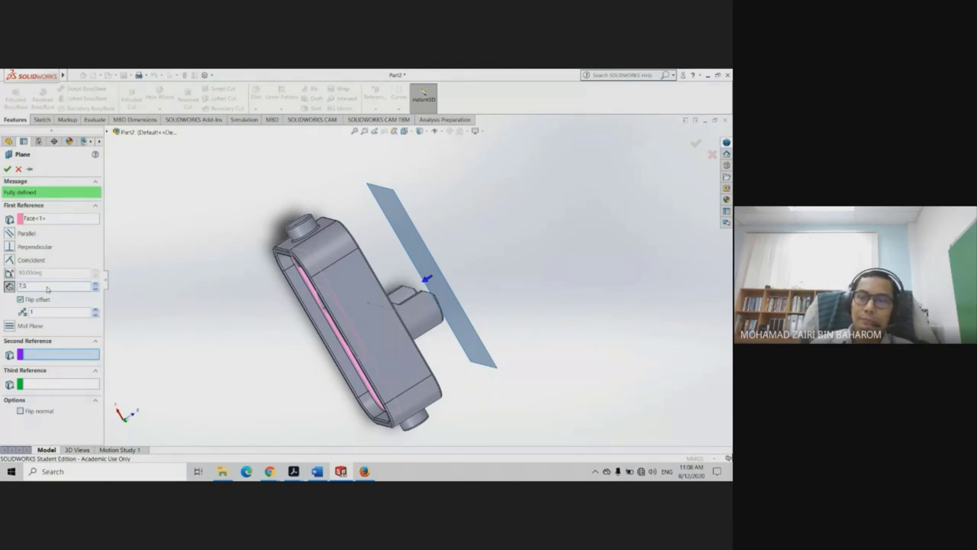
{"action": "key", "text": "Return"}
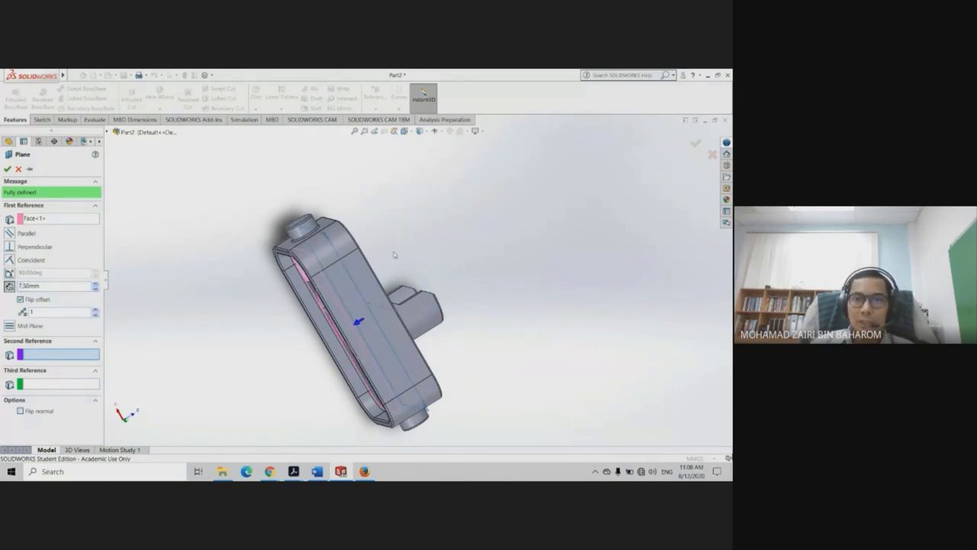
{"action": "scroll", "coordinate": [395, 254], "scroll_direction": "down", "scroll_amount": 3}
{"action": "middle_click_drag", "start_coordinate": [395, 254], "coordinate": [428, 275]}
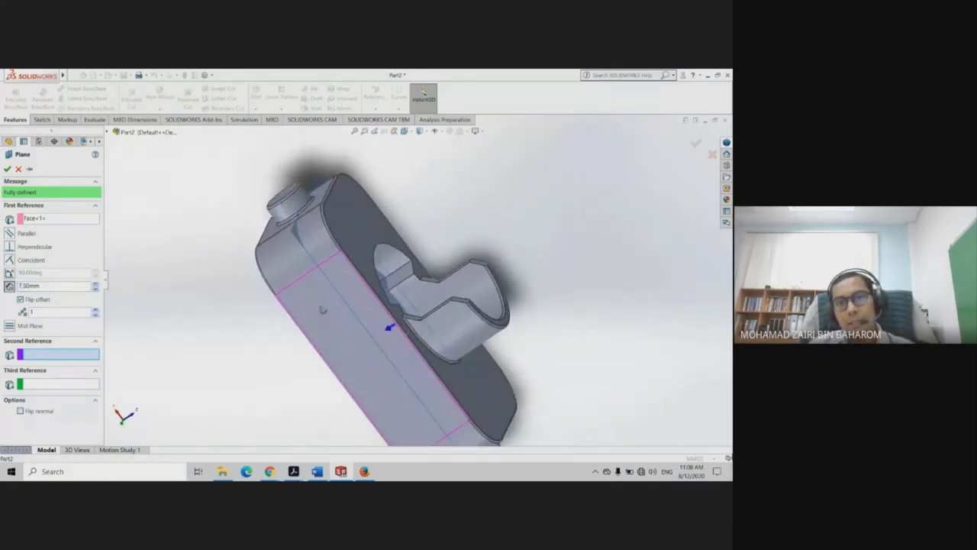
{"action": "mouse_move", "coordinate": [322, 309]}
{"action": "middle_mouse_down"}
{"action": "mouse_move", "coordinate": [377, 279]}
{"action": "mouse_move", "coordinate": [375, 242]}
{"action": "mouse_move", "coordinate": [323, 343]}
{"action": "mouse_move", "coordinate": [310, 340]}
{"action": "middle_mouse_up"}
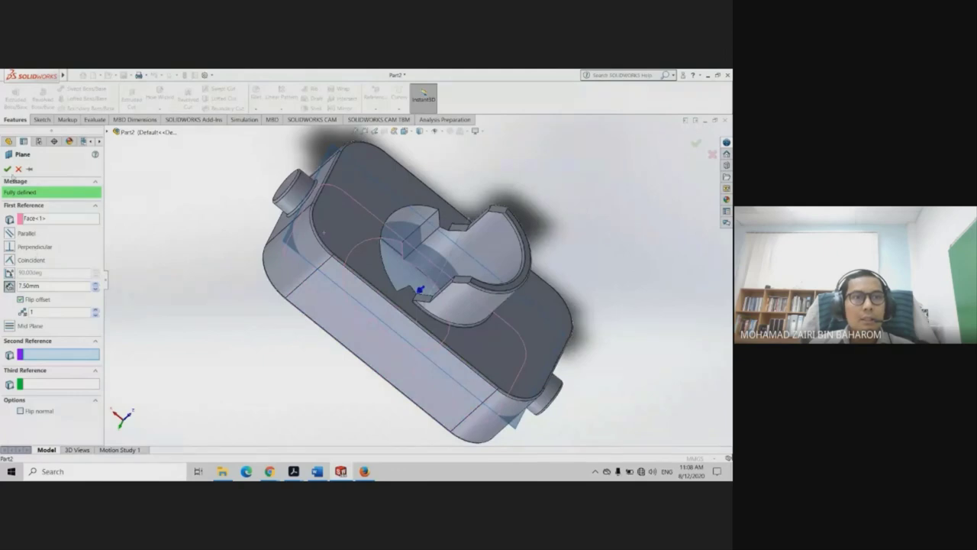
{"action": "left_click", "coordinate": [7, 168]}
{"action": "scroll", "coordinate": [425, 261], "scroll_direction": "up", "scroll_amount": 3}
{"action": "mouse_move", "coordinate": [405, 252]}
{"action": "middle_mouse_down"}
{"action": "mouse_move", "coordinate": [432, 260]}
{"action": "mouse_move", "coordinate": [481, 201]}
{"action": "mouse_move", "coordinate": [453, 346]}
{"action": "middle_mouse_up"}
{"action": "scroll", "coordinate": [429, 260], "scroll_direction": "down", "scroll_amount": 3}
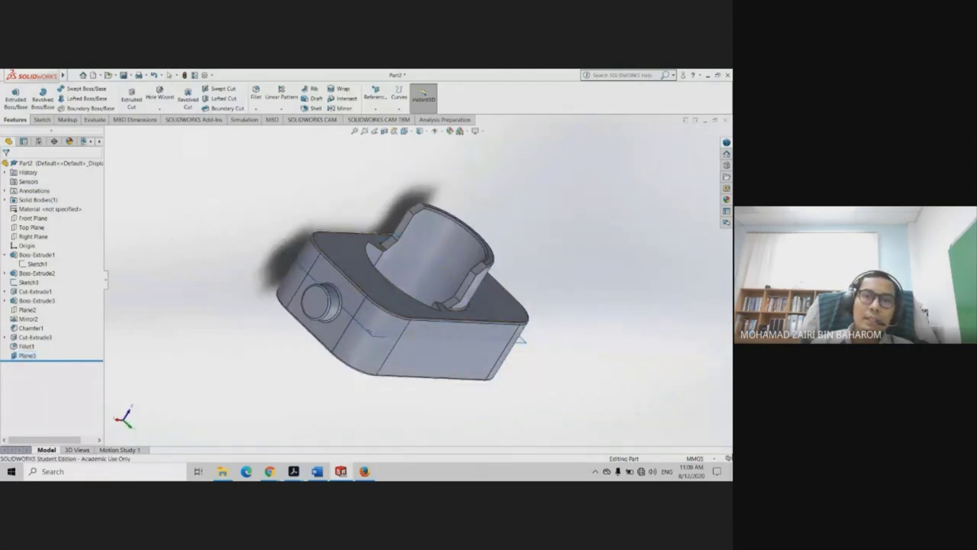
Mirror the bore boss (Boss-Extrude2) across Plane3 to create Mirror3
{"action": "middle_click_drag", "start_coordinate": [391, 293], "coordinate": [413, 239]}
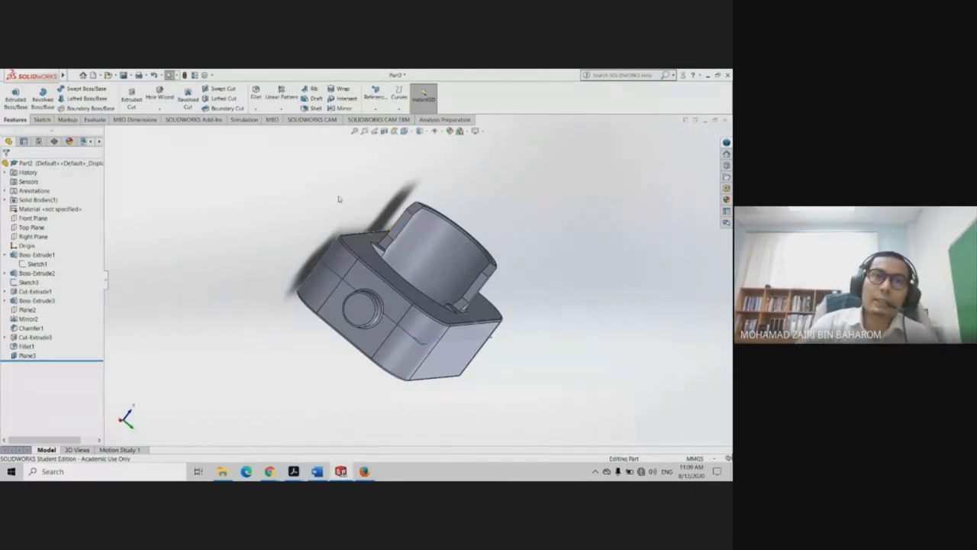
{"action": "left_click", "coordinate": [286, 113]}
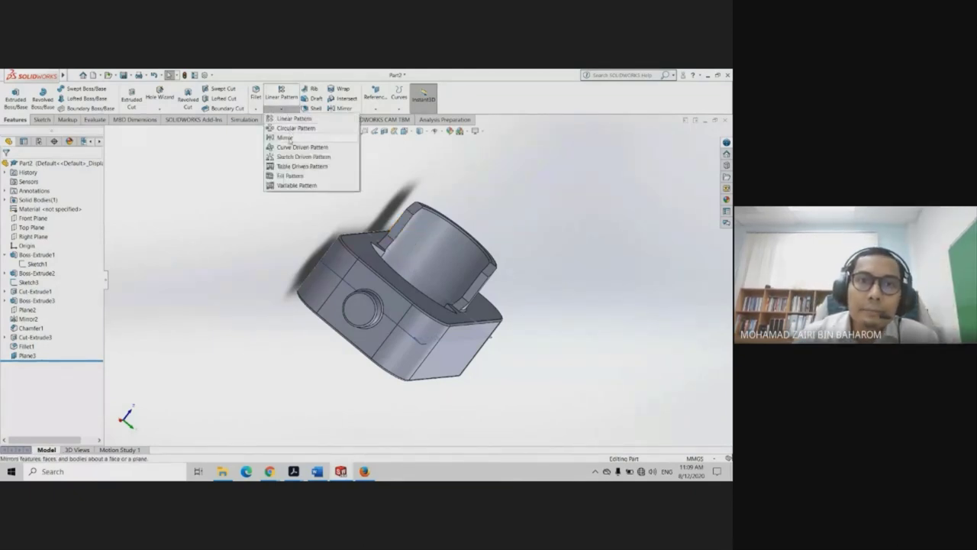
{"action": "left_click", "coordinate": [285, 137]}
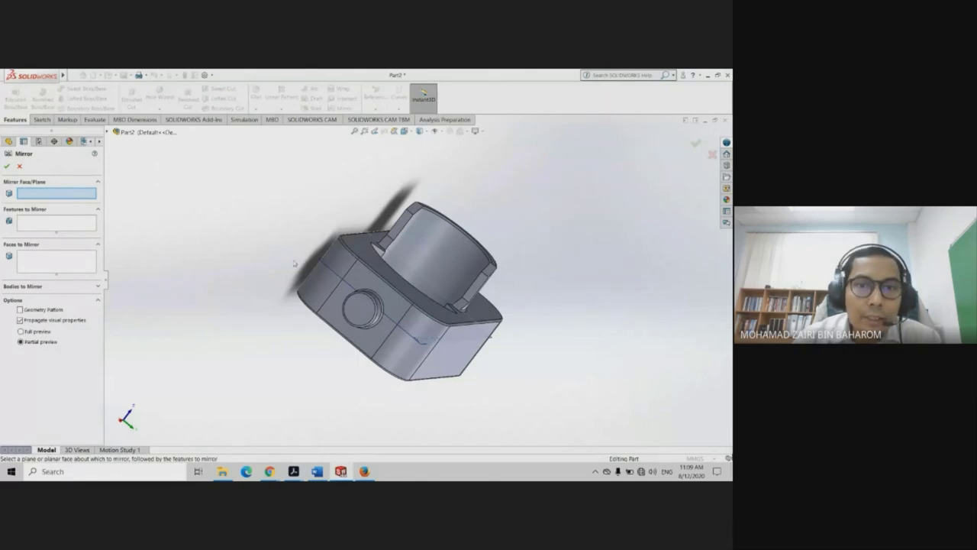
{"action": "middle_click_drag", "start_coordinate": [294, 288], "coordinate": [337, 352]}
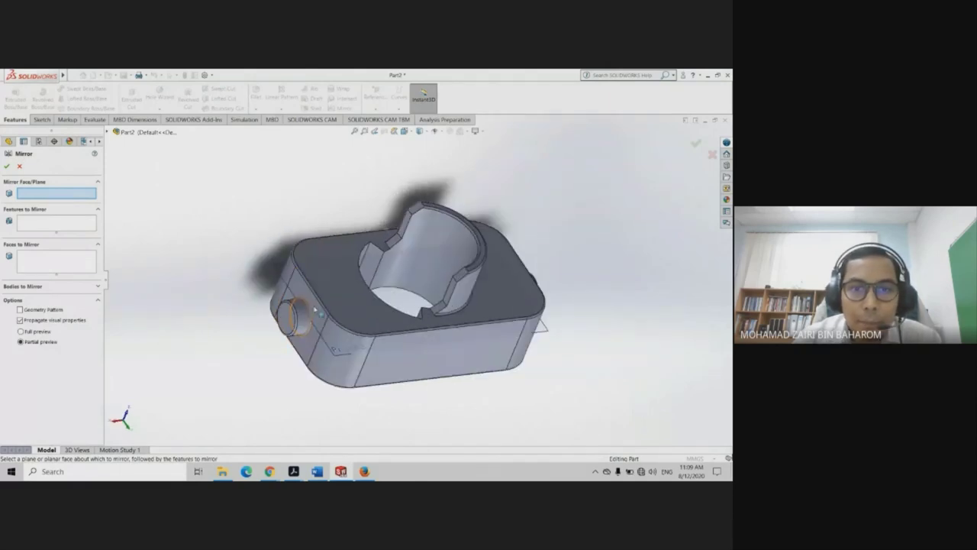
{"action": "left_click", "coordinate": [337, 351]}
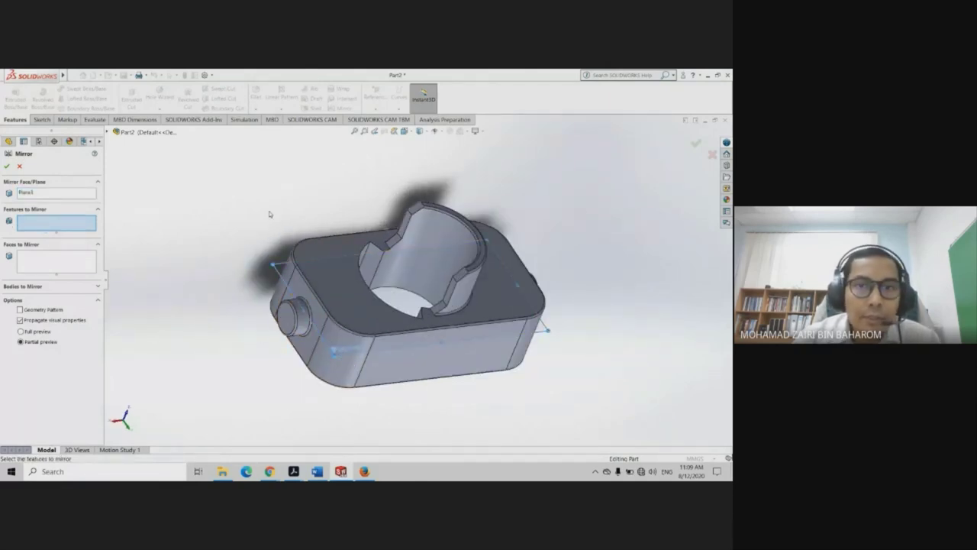
{"action": "mouse_move", "coordinate": [403, 217]}
{"action": "middle_mouse_down"}
{"action": "mouse_move", "coordinate": [419, 275]}
{"action": "mouse_move", "coordinate": [447, 114]}
{"action": "mouse_move", "coordinate": [305, 252]}
{"action": "middle_mouse_up"}
{"action": "left_click", "coordinate": [405, 229]}
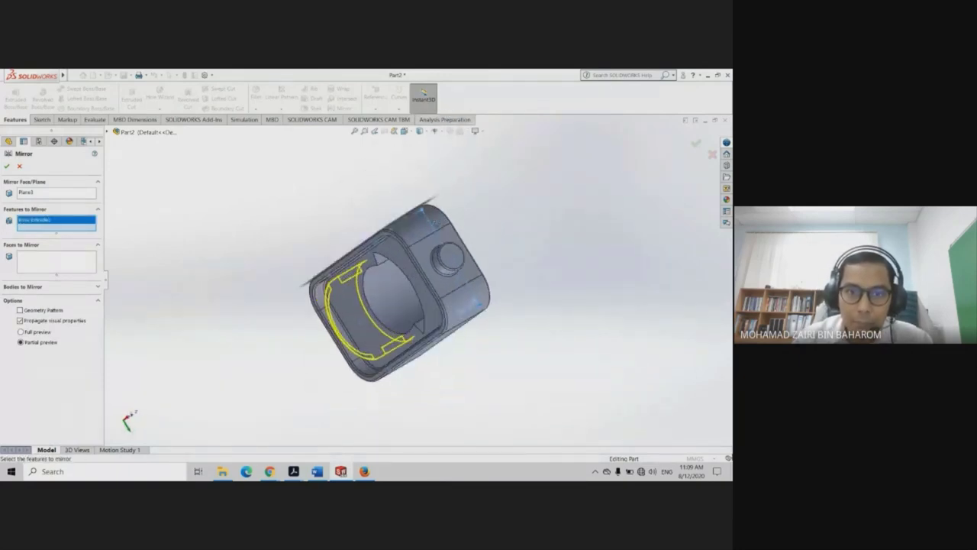
{"action": "left_click", "coordinate": [8, 167]}
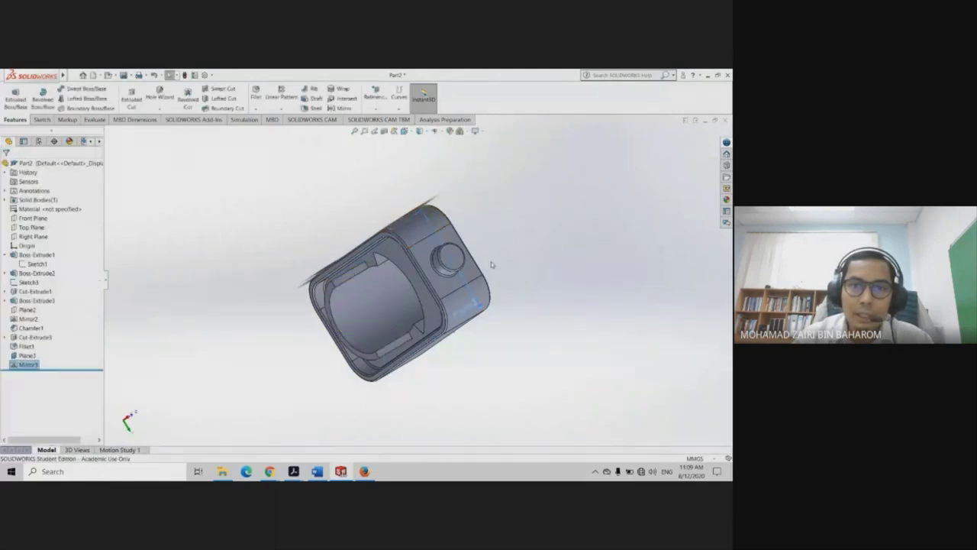
{"action": "mouse_move", "coordinate": [491, 261]}
{"action": "middle_mouse_down"}
{"action": "mouse_move", "coordinate": [460, 288]}
{"action": "mouse_move", "coordinate": [516, 203]}
{"action": "mouse_move", "coordinate": [506, 270]}
{"action": "mouse_move", "coordinate": [477, 264]}
{"action": "mouse_move", "coordinate": [488, 216]}
{"action": "mouse_move", "coordinate": [506, 203]}
{"action": "mouse_move", "coordinate": [446, 290]}
{"action": "mouse_move", "coordinate": [434, 257]}
{"action": "mouse_move", "coordinate": [484, 251]}
{"action": "mouse_move", "coordinate": [469, 371]}
{"action": "mouse_move", "coordinate": [414, 372]}
{"action": "mouse_move", "coordinate": [461, 250]}
{"action": "mouse_move", "coordinate": [413, 362]}
{"action": "middle_mouse_up"}
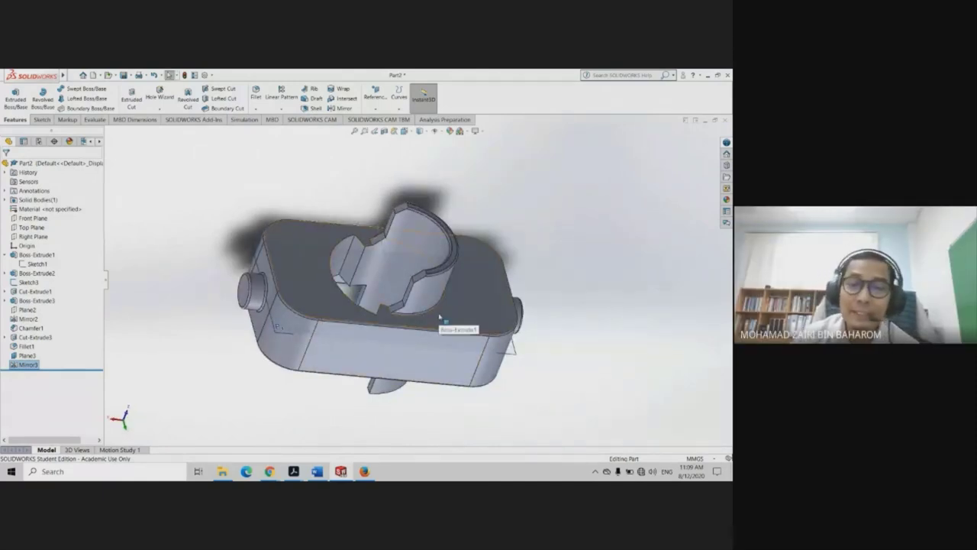
{"action": "mouse_move", "coordinate": [440, 316]}
{"action": "middle_mouse_down"}
{"action": "mouse_move", "coordinate": [371, 322]}
{"action": "mouse_move", "coordinate": [412, 305]}
{"action": "middle_mouse_up"}
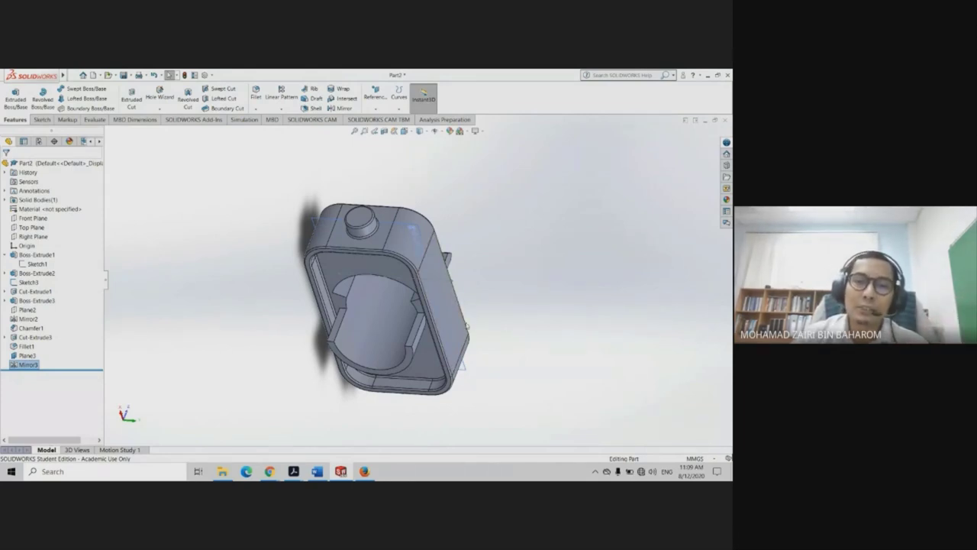
{"action": "scroll", "coordinate": [523, 292], "scroll_direction": "down", "scroll_amount": 2}
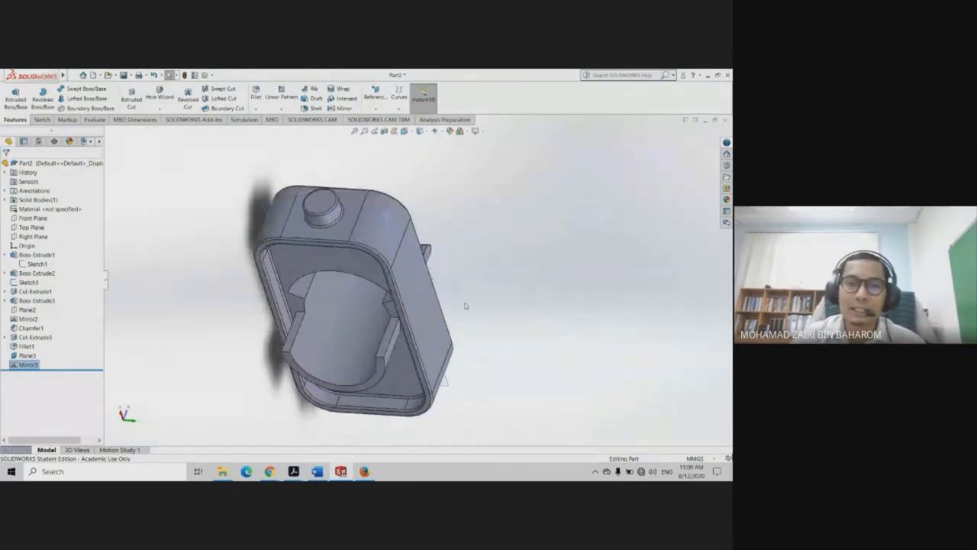
{"action": "mouse_move", "coordinate": [465, 306]}
{"action": "middle_mouse_down"}
{"action": "mouse_move", "coordinate": [441, 192]}
{"action": "mouse_move", "coordinate": [385, 277]}
{"action": "mouse_move", "coordinate": [417, 297]}
{"action": "mouse_move", "coordinate": [426, 247]}
{"action": "middle_mouse_up"}
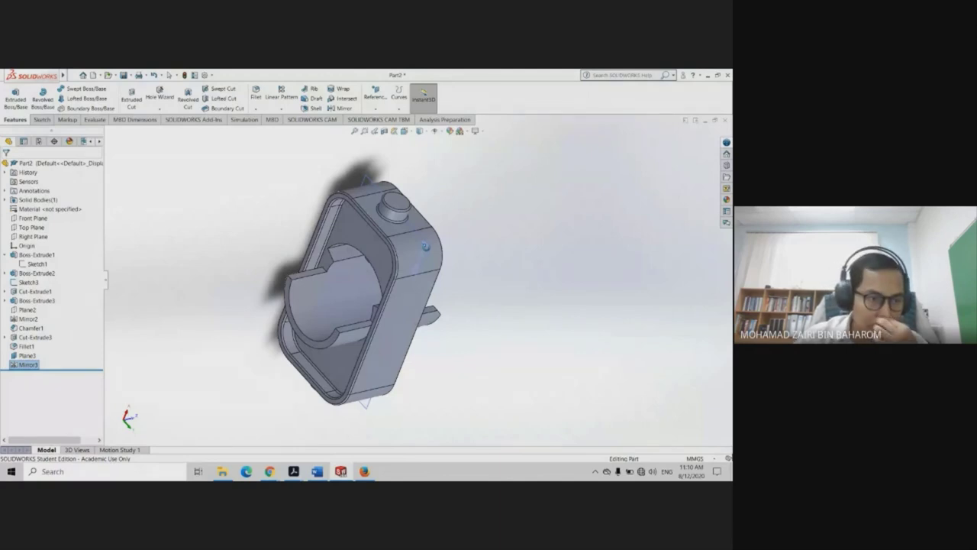
Edit Mirror3 and add Chamfer1 to the features to mirror
{"action": "right_click", "coordinate": [30, 366]}
{"action": "left_click", "coordinate": [37, 292]}
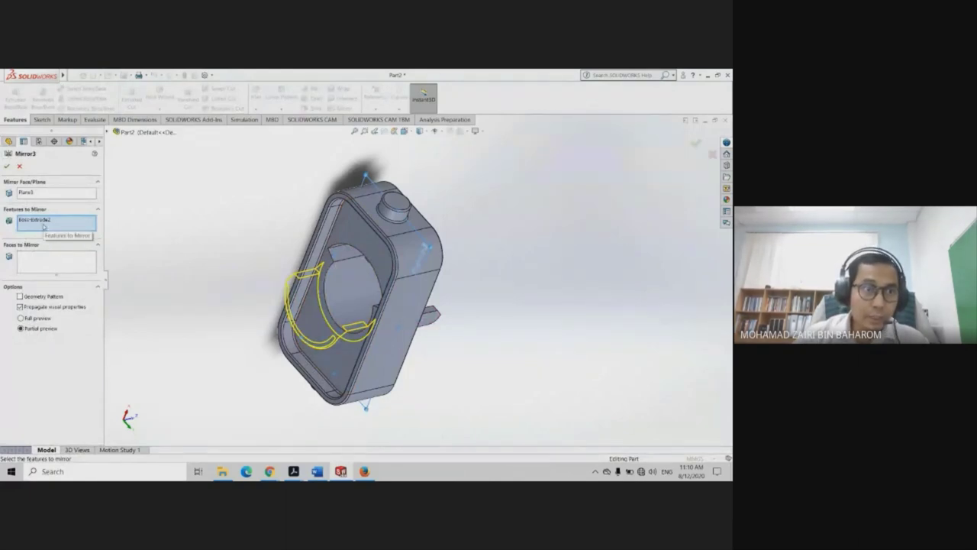
{"action": "middle_click_drag", "start_coordinate": [113, 224], "coordinate": [53, 226]}
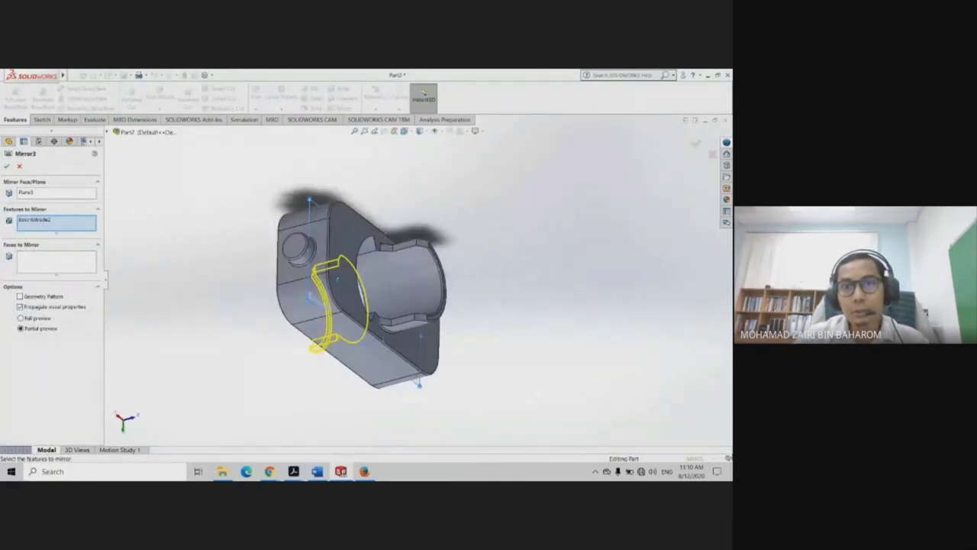
{"action": "left_click", "coordinate": [47, 221]}
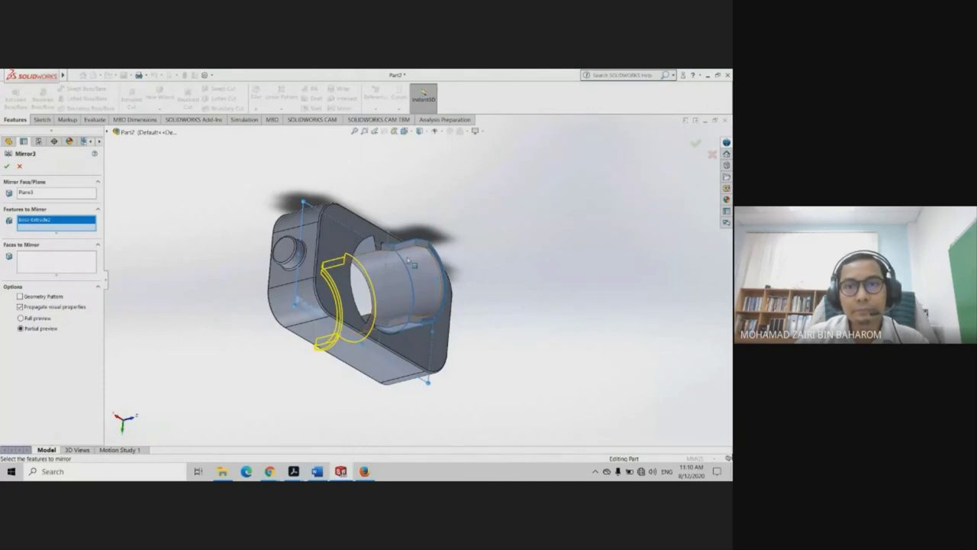
{"action": "middle_click_drag", "start_coordinate": [416, 265], "coordinate": [388, 261]}
{"action": "scroll", "coordinate": [387, 262], "scroll_direction": "down", "scroll_amount": 5}
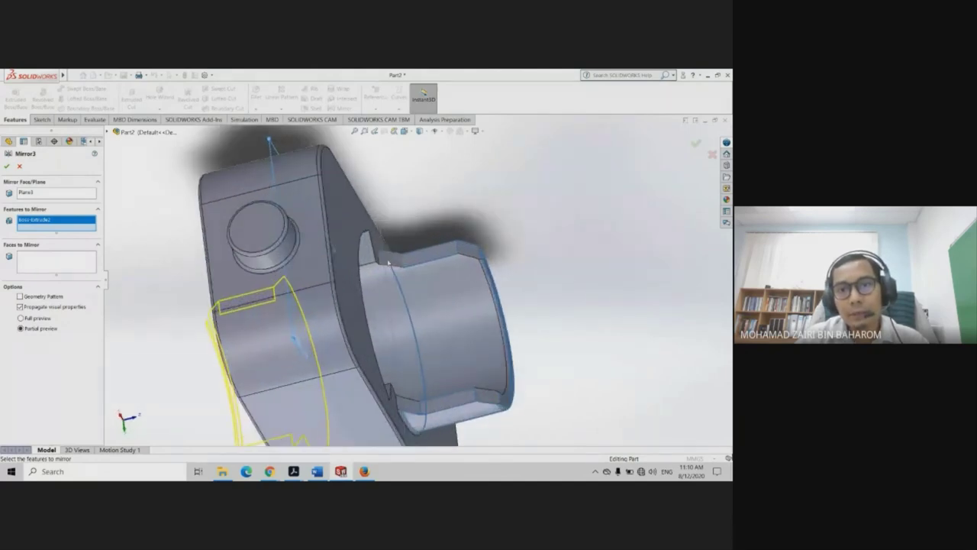
{"action": "left_click", "coordinate": [393, 261]}
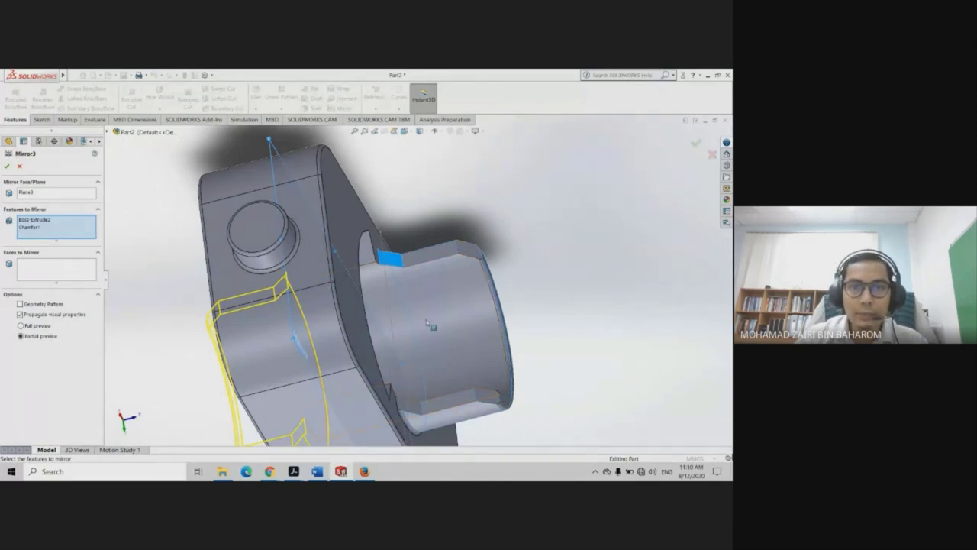
Try adding Fillet1, remove it again, and accept the edited Mirror3
{"action": "middle_click_drag", "start_coordinate": [183, 273], "coordinate": [250, 339]}
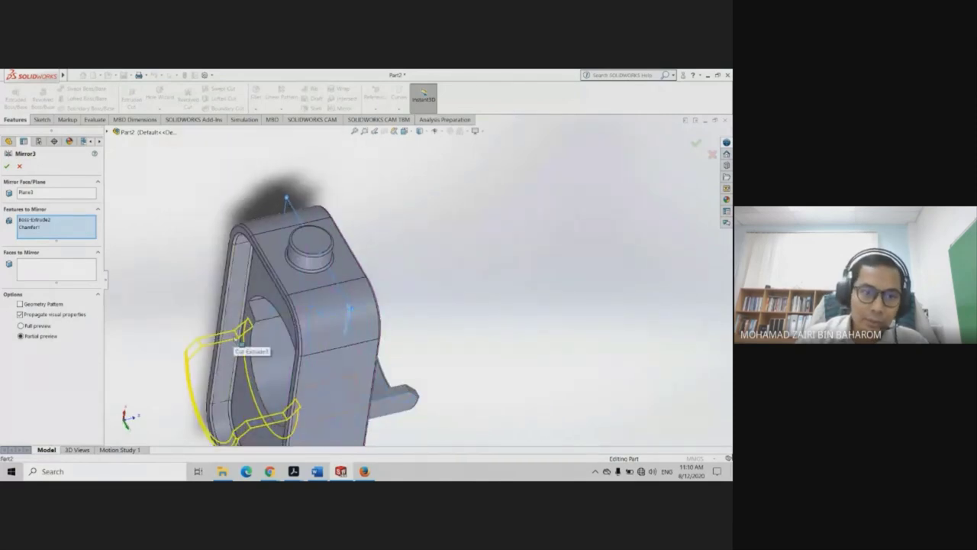
{"action": "mouse_move", "coordinate": [389, 368]}
{"action": "middle_mouse_down"}
{"action": "mouse_move", "coordinate": [406, 352]}
{"action": "mouse_move", "coordinate": [407, 290]}
{"action": "mouse_move", "coordinate": [395, 307]}
{"action": "mouse_move", "coordinate": [366, 316]}
{"action": "mouse_move", "coordinate": [368, 292]}
{"action": "middle_mouse_up"}
{"action": "scroll", "coordinate": [350, 289], "scroll_direction": "down", "scroll_amount": 3}
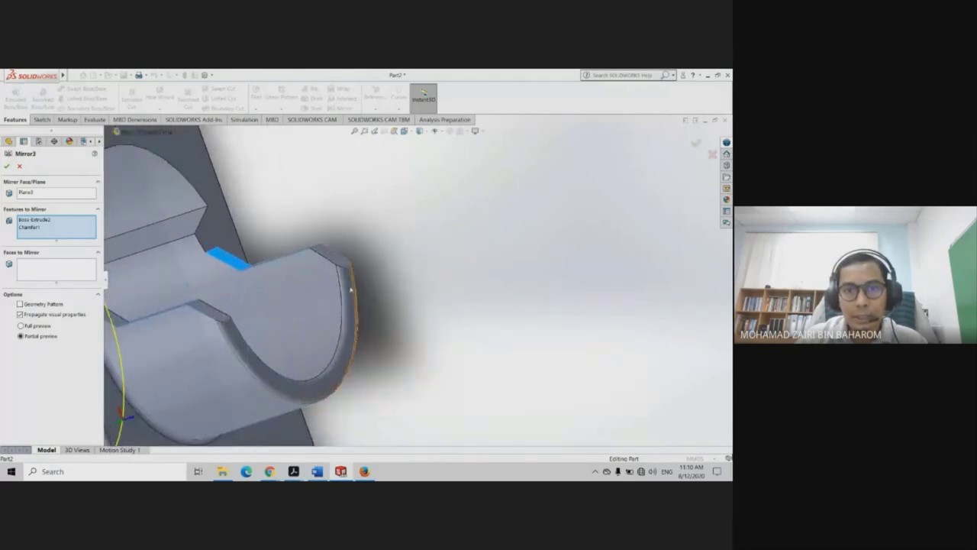
{"action": "left_click", "coordinate": [345, 285]}
{"action": "scroll", "coordinate": [372, 328], "scroll_direction": "up", "scroll_amount": 5}
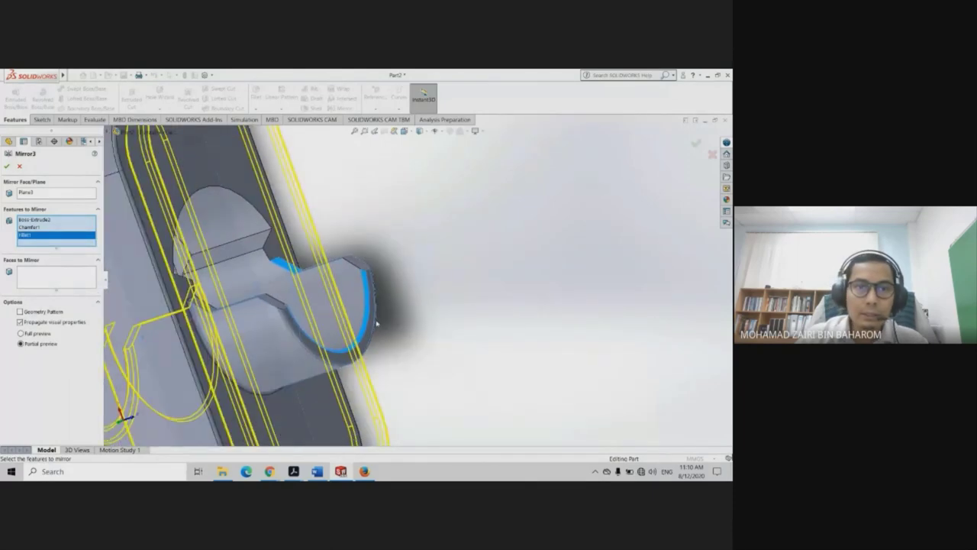
{"action": "mouse_move", "coordinate": [372, 328]}
{"action": "middle_mouse_down"}
{"action": "mouse_move", "coordinate": [361, 407]}
{"action": "mouse_move", "coordinate": [385, 301]}
{"action": "middle_mouse_up"}
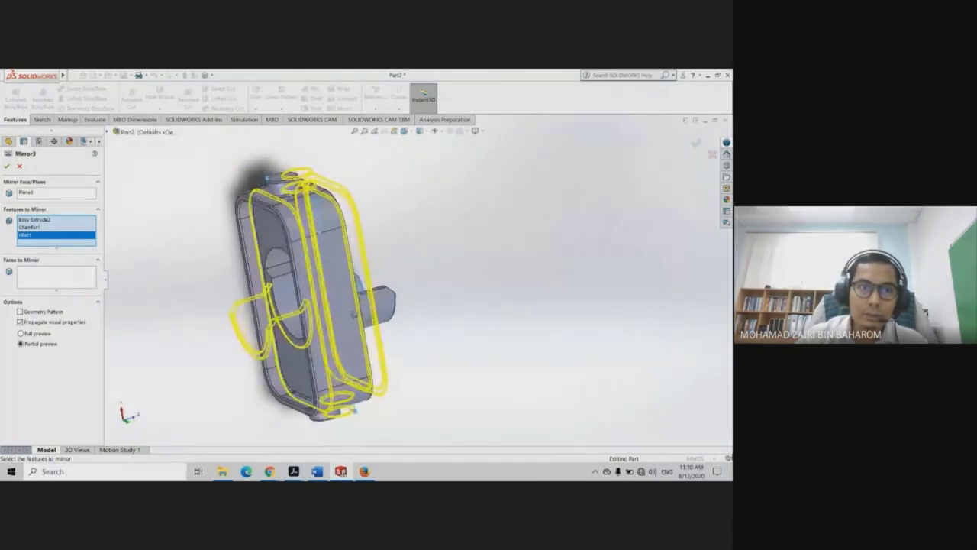
{"action": "scroll", "coordinate": [385, 302], "scroll_direction": "down", "scroll_amount": 5}
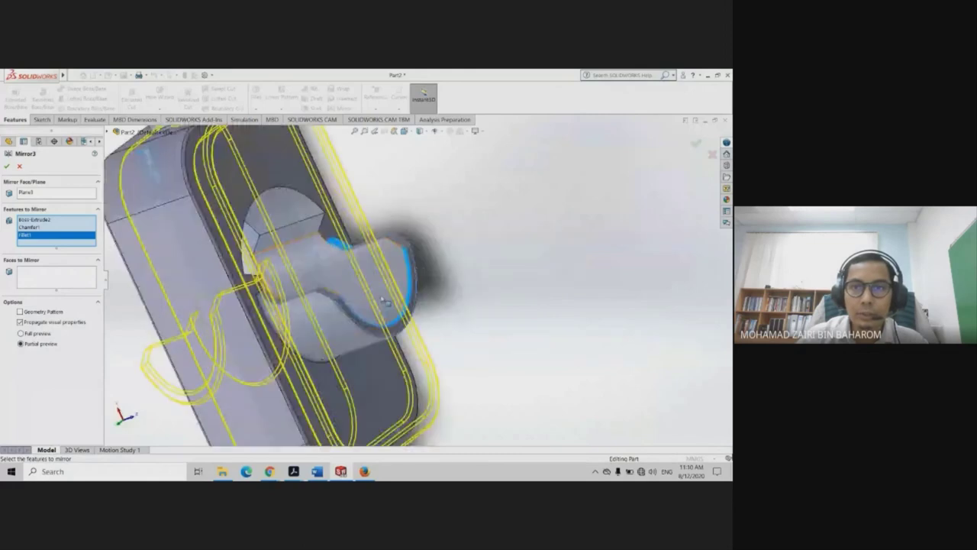
{"action": "left_click", "coordinate": [410, 265]}
{"action": "scroll", "coordinate": [410, 265], "scroll_direction": "up", "scroll_amount": 5}
{"action": "middle_click_drag", "start_coordinate": [410, 266], "coordinate": [376, 328]}
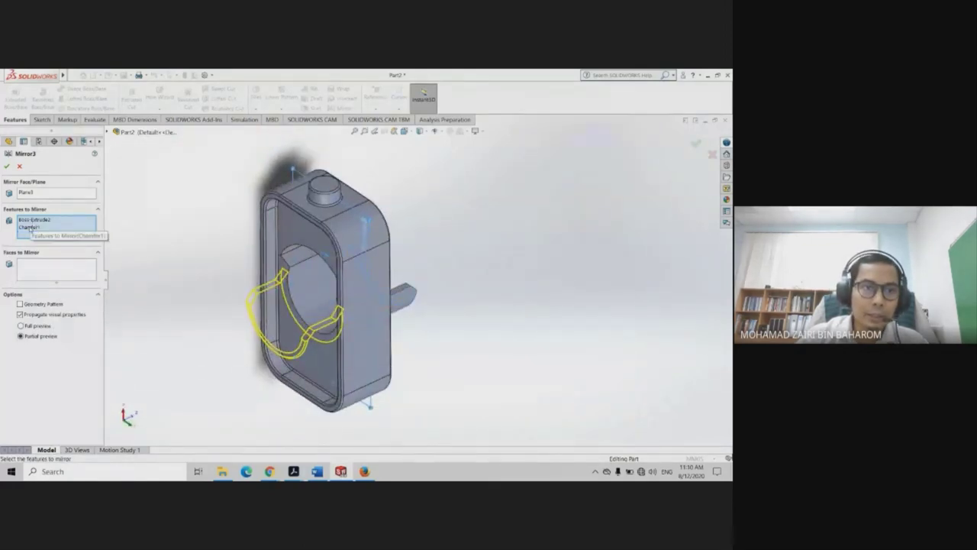
{"action": "key", "text": "Return"}
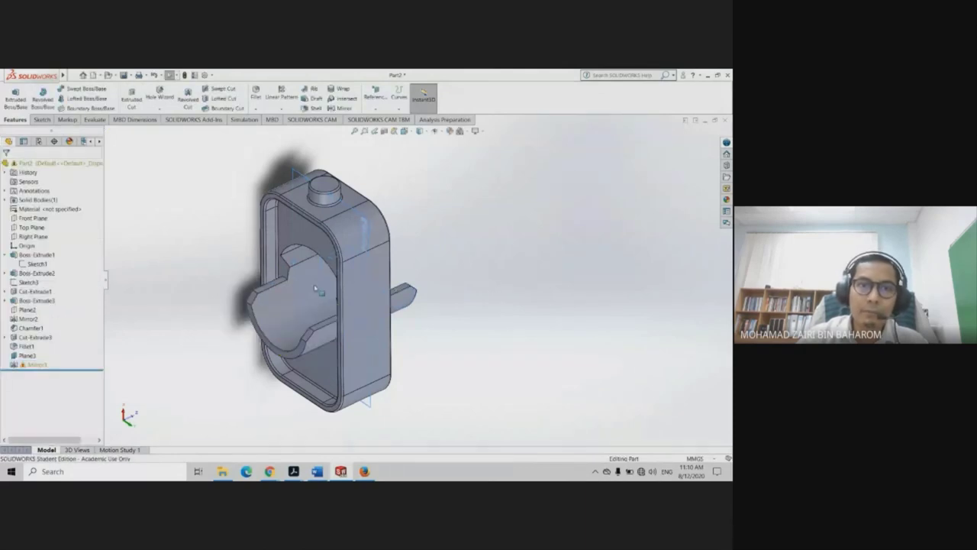
Orbit the mirrored housing to inspect the chamfered bore boss on both faces
{"action": "mouse_move", "coordinate": [396, 289]}
{"action": "middle_mouse_down"}
{"action": "mouse_move", "coordinate": [347, 250]}
{"action": "mouse_move", "coordinate": [301, 255]}
{"action": "mouse_move", "coordinate": [325, 307]}
{"action": "mouse_move", "coordinate": [358, 329]}
{"action": "mouse_move", "coordinate": [371, 277]}
{"action": "mouse_move", "coordinate": [371, 303]}
{"action": "mouse_move", "coordinate": [383, 269]}
{"action": "mouse_move", "coordinate": [273, 371]}
{"action": "mouse_move", "coordinate": [225, 281]}
{"action": "mouse_move", "coordinate": [435, 172]}
{"action": "mouse_move", "coordinate": [430, 262]}
{"action": "mouse_move", "coordinate": [486, 281]}
{"action": "mouse_move", "coordinate": [487, 260]}
{"action": "middle_mouse_up"}
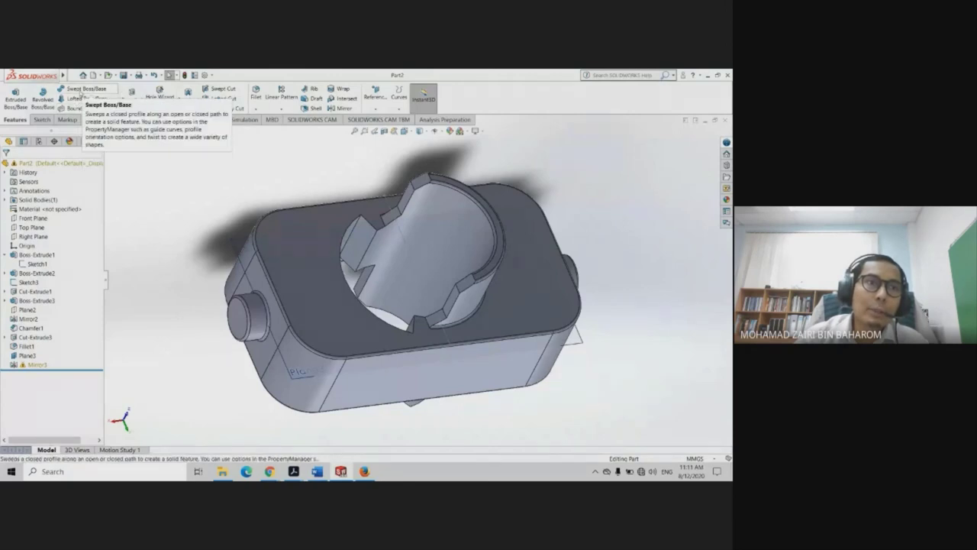
{"action": "left_click", "coordinate": [40, 120]}
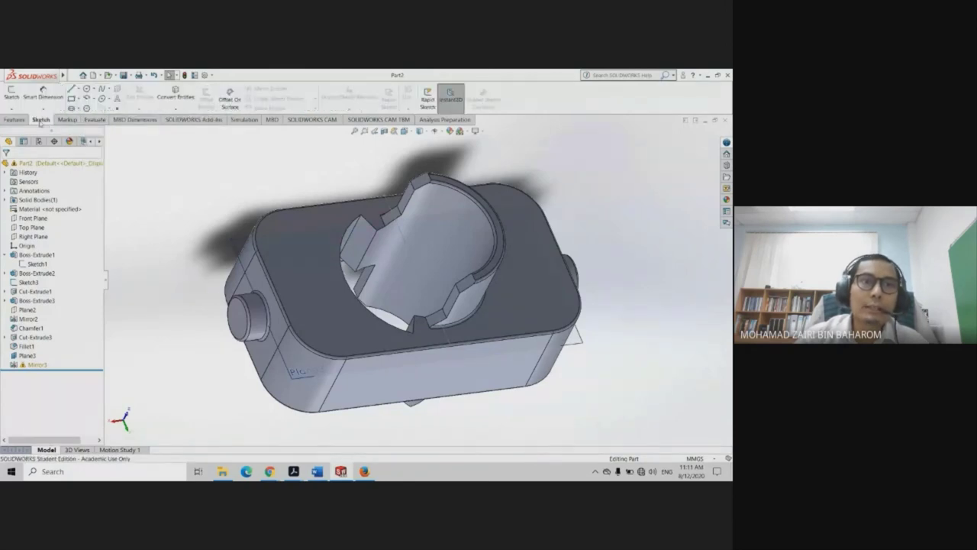
{"action": "left_click", "coordinate": [14, 121]}
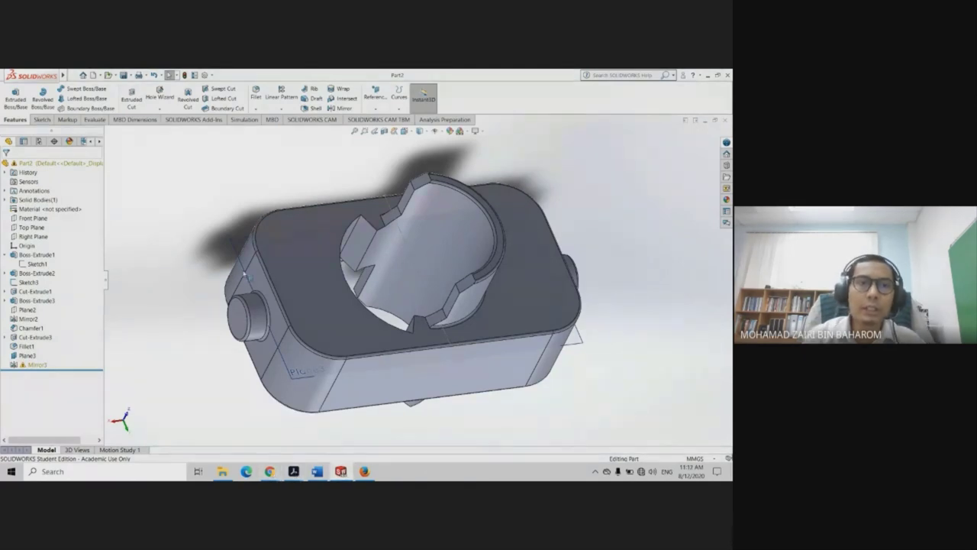
{"action": "mouse_move", "coordinate": [244, 274]}
{"action": "middle_mouse_down"}
{"action": "mouse_move", "coordinate": [363, 231]}
{"action": "mouse_move", "coordinate": [348, 300]}
{"action": "mouse_move", "coordinate": [397, 290]}
{"action": "mouse_move", "coordinate": [382, 275]}
{"action": "mouse_move", "coordinate": [404, 286]}
{"action": "middle_mouse_up"}
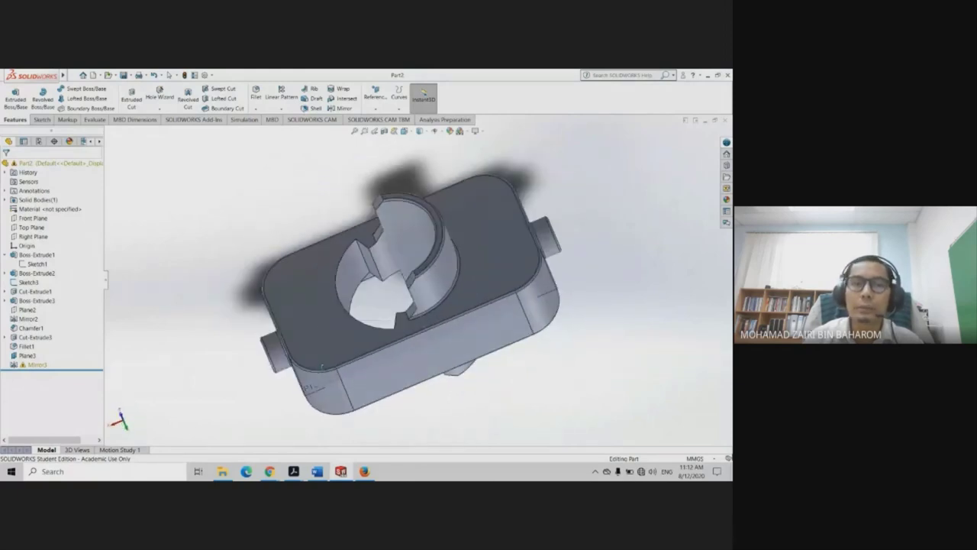
{"action": "middle_click_drag", "start_coordinate": [322, 366], "coordinate": [405, 322]}
{"action": "scroll", "coordinate": [305, 267], "scroll_direction": "down", "scroll_amount": 3}
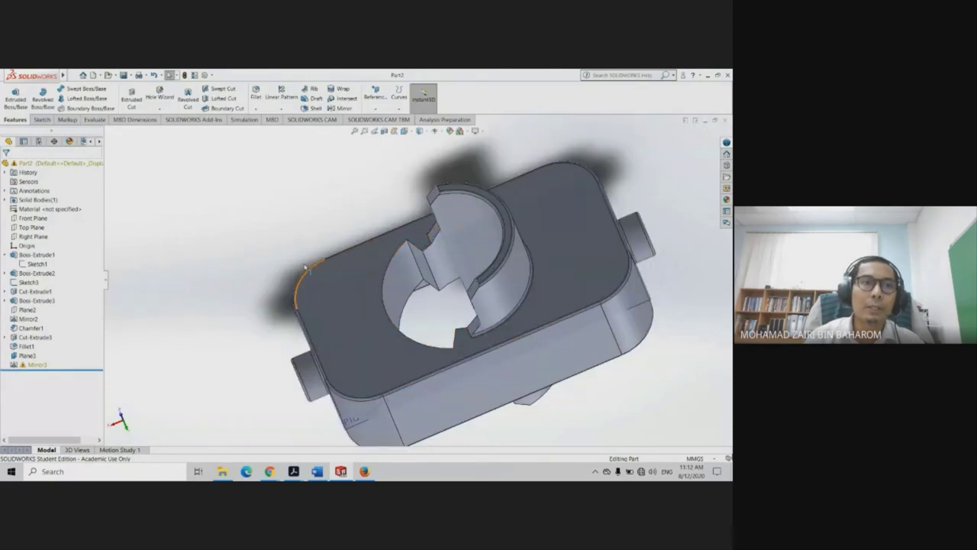
{"action": "middle_click_drag", "start_coordinate": [321, 266], "coordinate": [421, 301]}
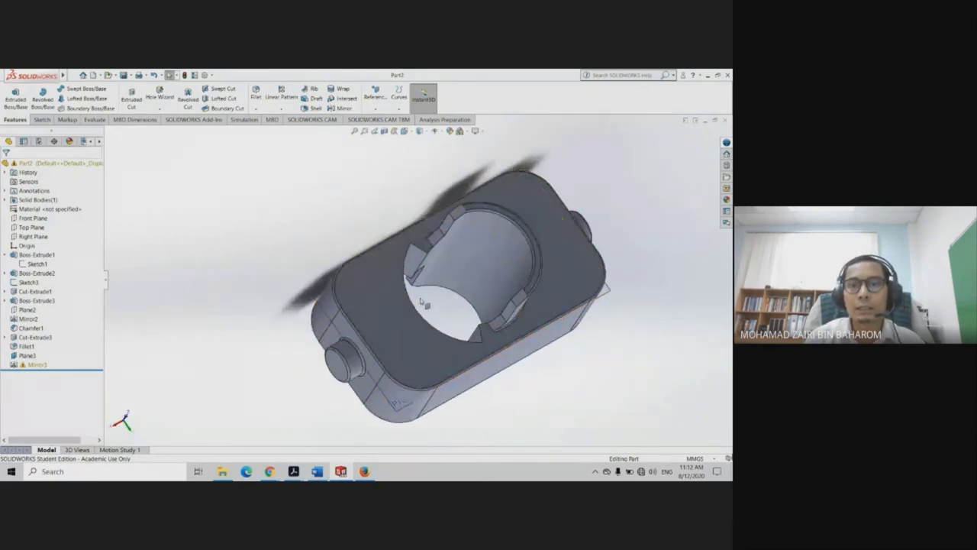
{"action": "middle_click_drag", "start_coordinate": [588, 362], "coordinate": [528, 355]}
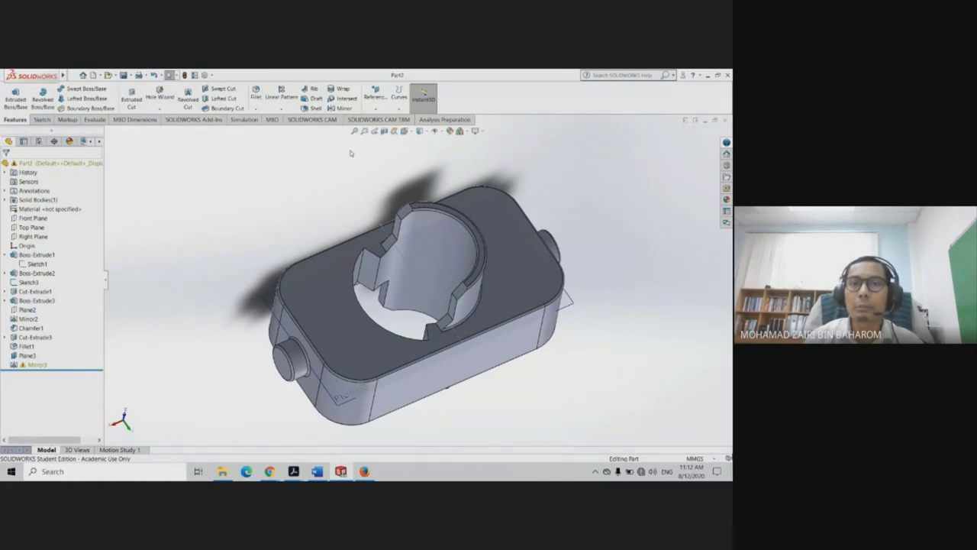
{"action": "mouse_move", "coordinate": [354, 252]}
{"action": "middle_mouse_down"}
{"action": "mouse_move", "coordinate": [430, 149]}
{"action": "mouse_move", "coordinate": [366, 198]}
{"action": "middle_mouse_up"}
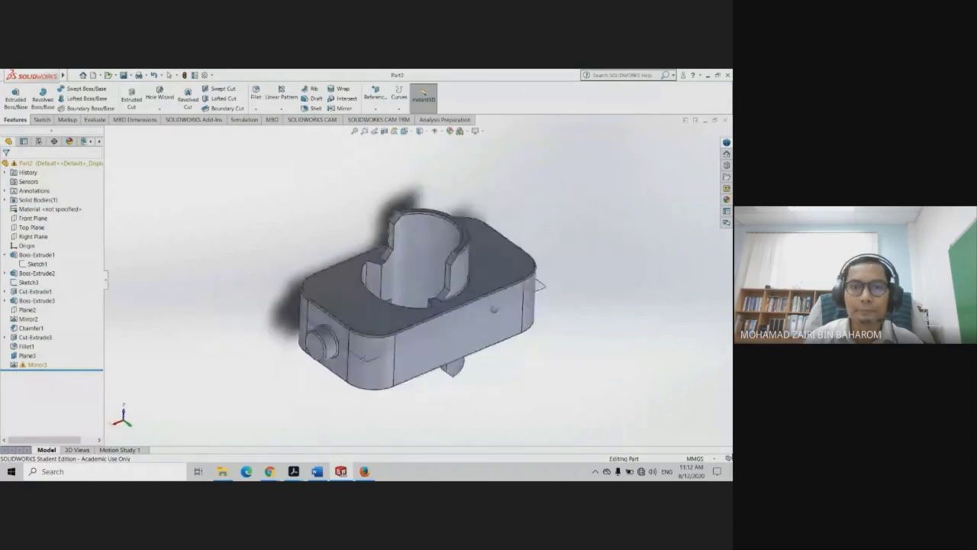